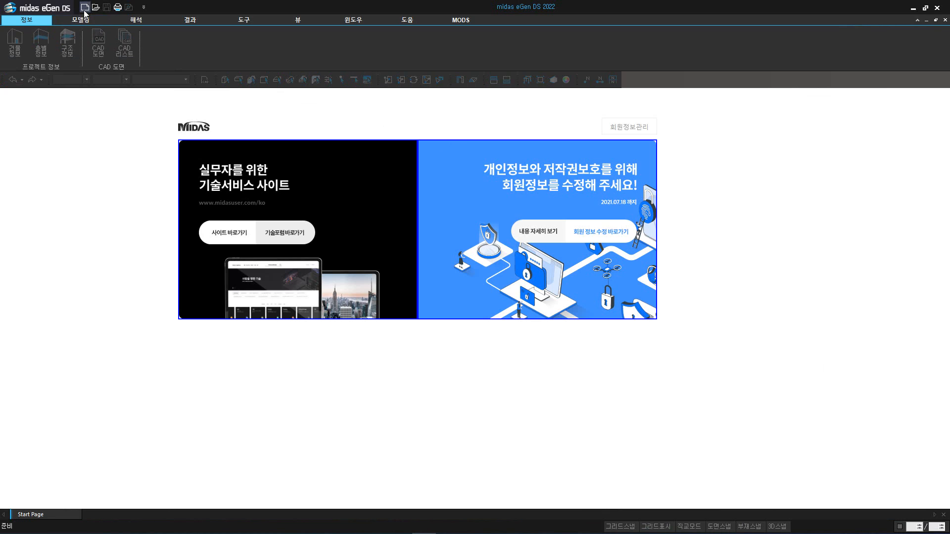
Create a new project and save it as "철골근생건물 따라하기"
{"action": "left_click", "coordinate": [84, 7]}
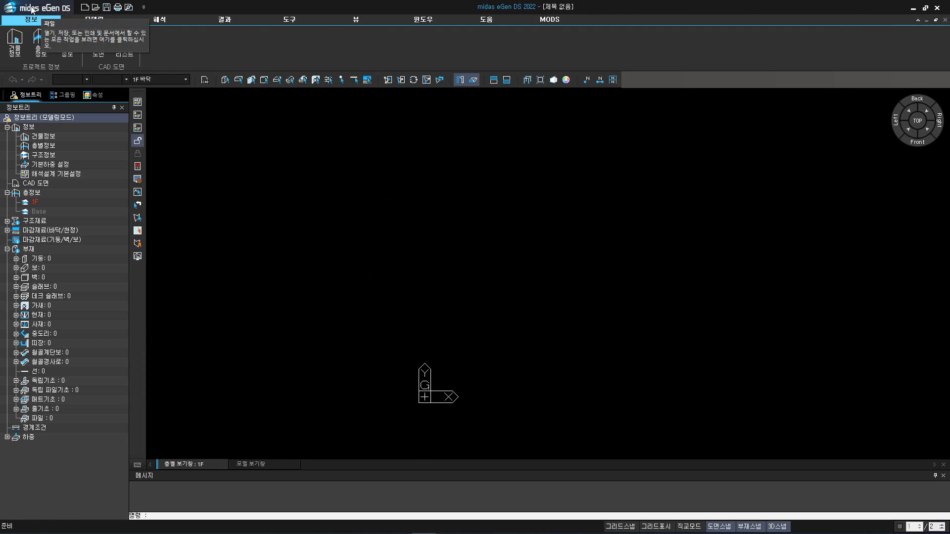
{"action": "left_click", "coordinate": [31, 5]}
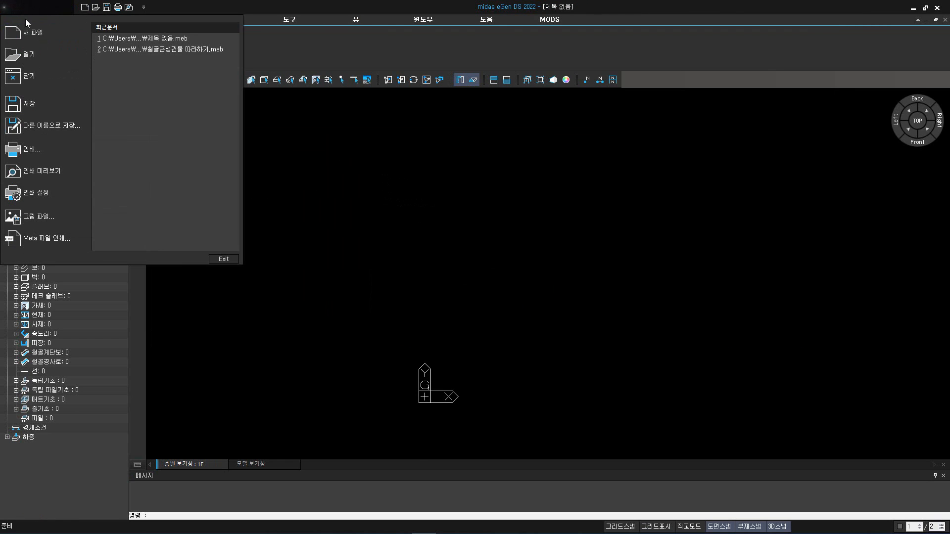
{"action": "left_click", "coordinate": [20, 101]}
{"action": "type", "text": "ㅊ"}
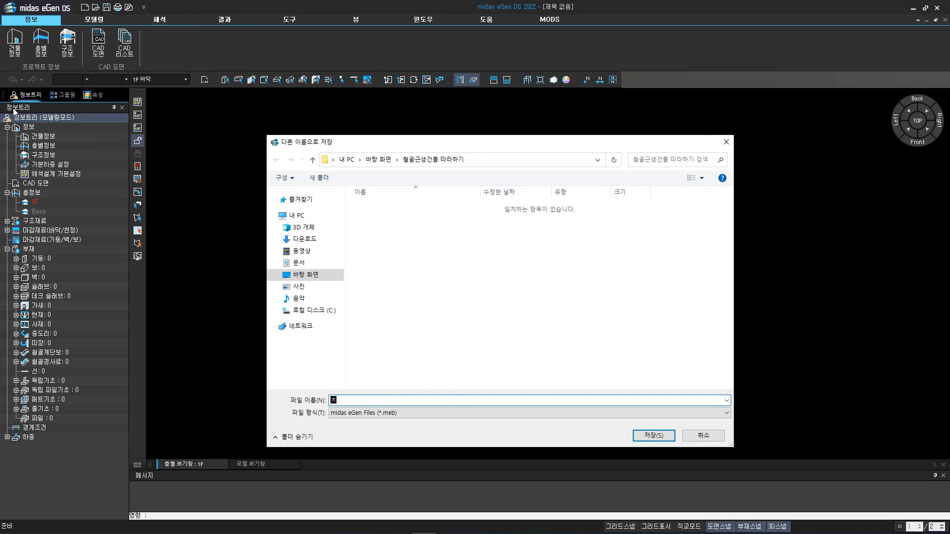
{"action": "type", "text": "철골근생건물 따라학"}
{"action": "type", "text": "기"}
{"action": "left_click", "coordinate": [653, 435]}
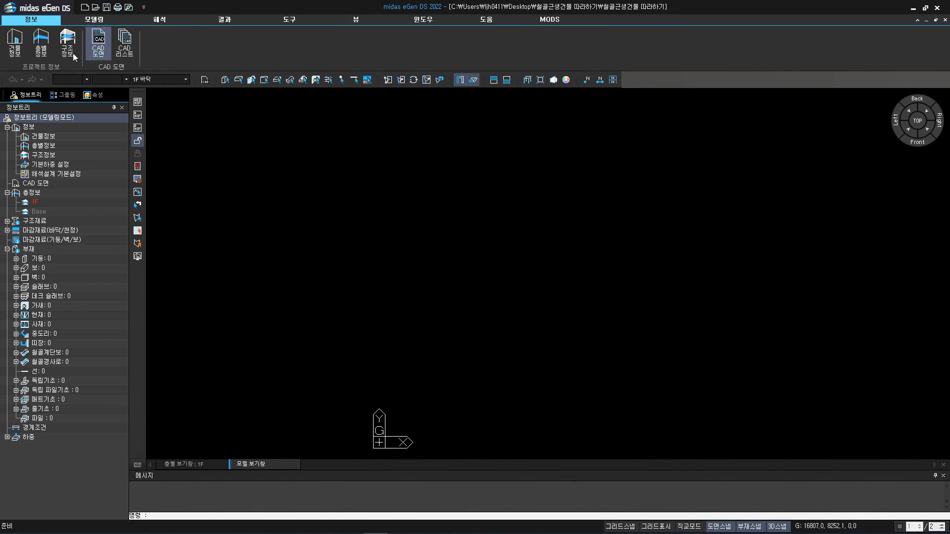
In the building information, enter the project name "근린생활시설 신축공사", set the site region to 부산 광역시 and fill in the remaining address
{"action": "left_click", "coordinate": [15, 54]}
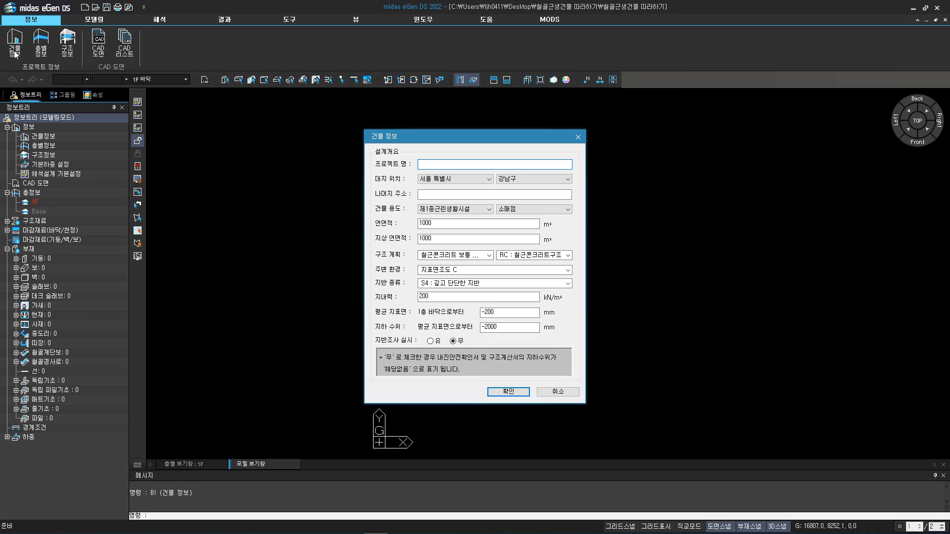
{"action": "type", "text": "근린생활시설 신축공사"}
{"action": "left_click", "coordinate": [447, 179]}
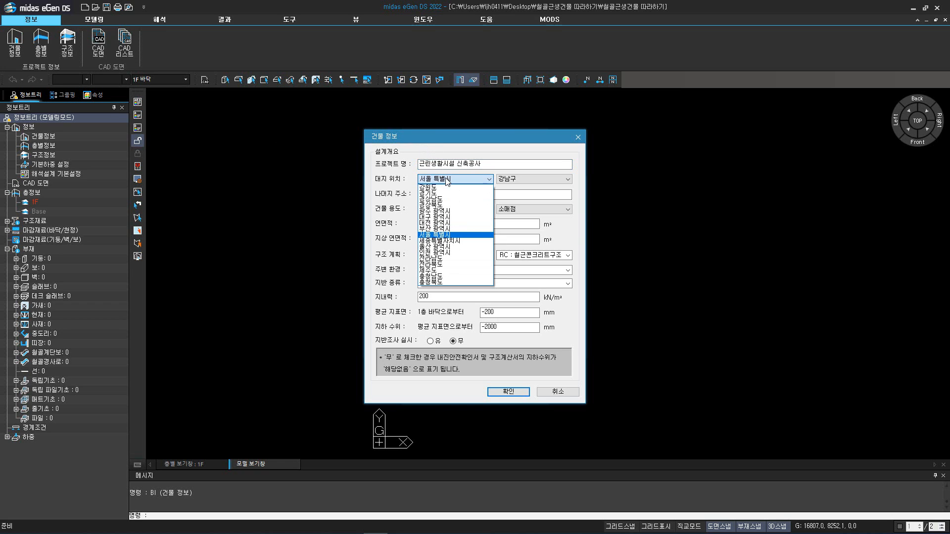
{"action": "left_click", "coordinate": [440, 229]}
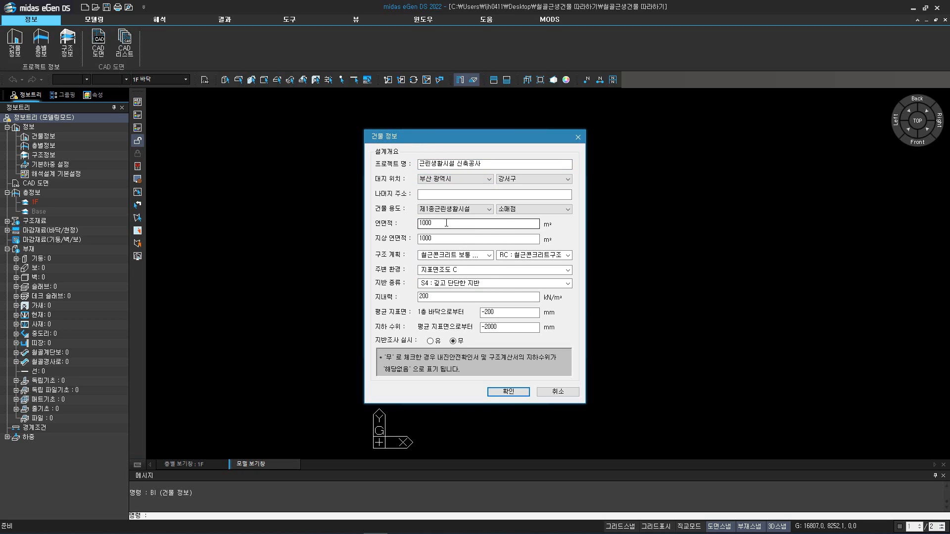
{"action": "left_click", "coordinate": [449, 194]}
{"action": "type", "text": "00ㄹ"}
{"action": "type", "text": " 00"}
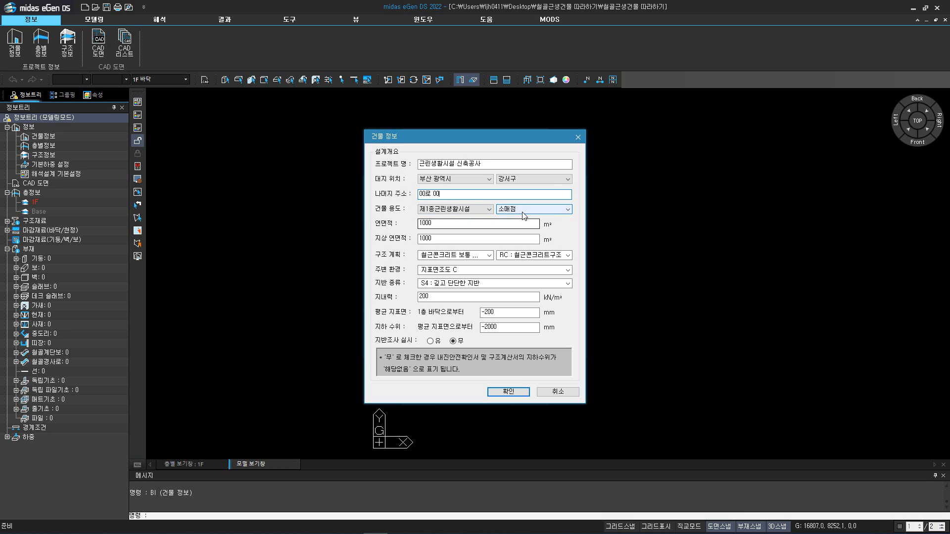
Set both the total floor area and the above-ground floor area of the building to 121.38 m²
{"action": "double_click", "coordinate": [485, 224]}
{"action": "type", "text": "121.38"}
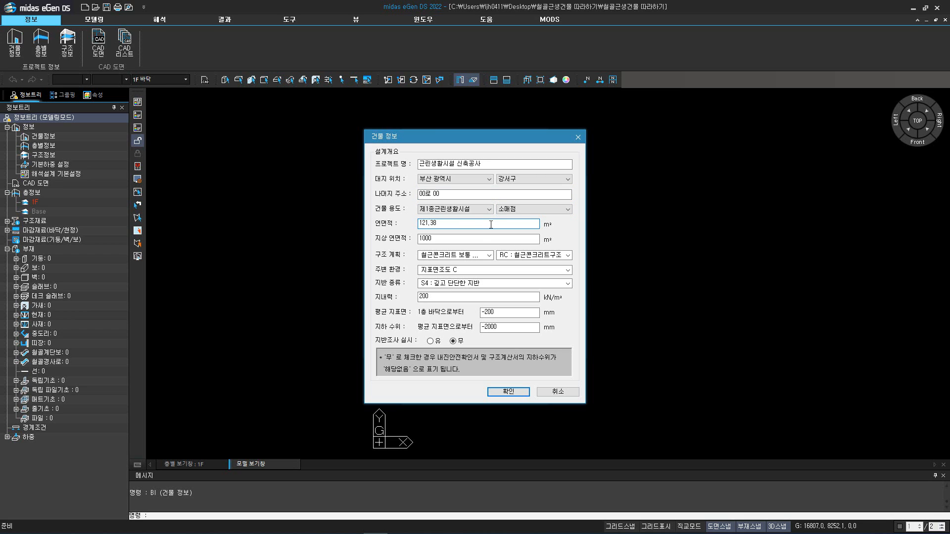
{"action": "double_click", "coordinate": [460, 240]}
{"action": "type", "text": "121.38"}
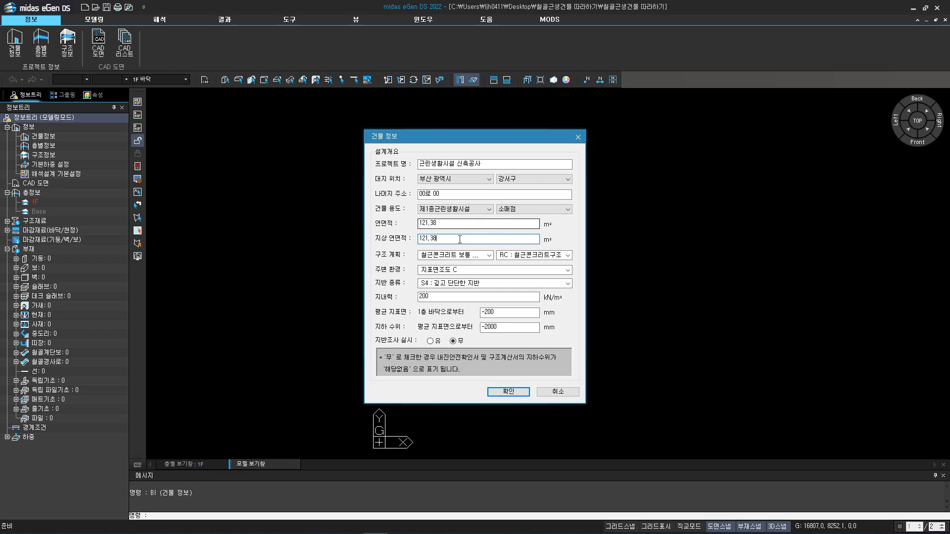
Set the structural plan to the steel system satisfying only general provisions (강구조기준의 일반규정만을 만족하는 철골구조시스템), with Steel : 철골구조
{"action": "key", "text": "Tab"}
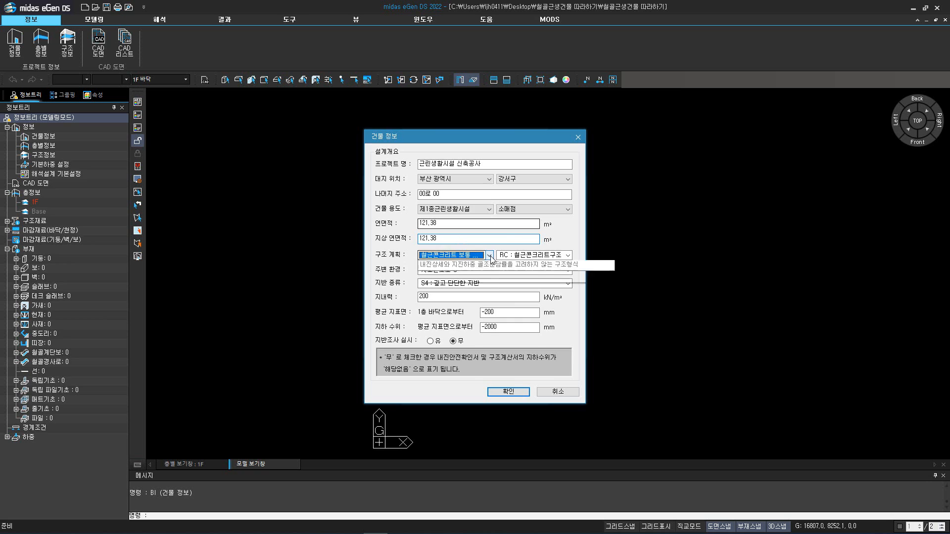
{"action": "left_click", "coordinate": [490, 256]}
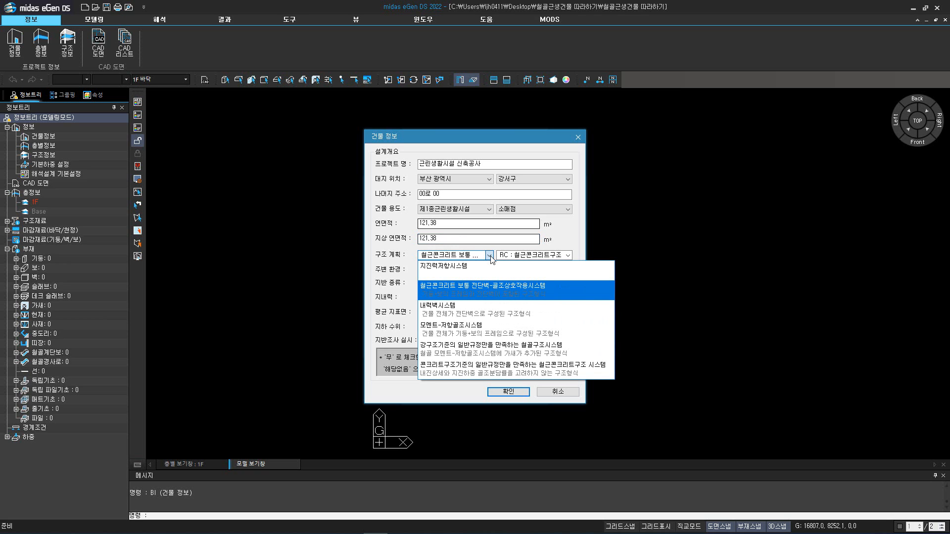
{"action": "left_click", "coordinate": [584, 347]}
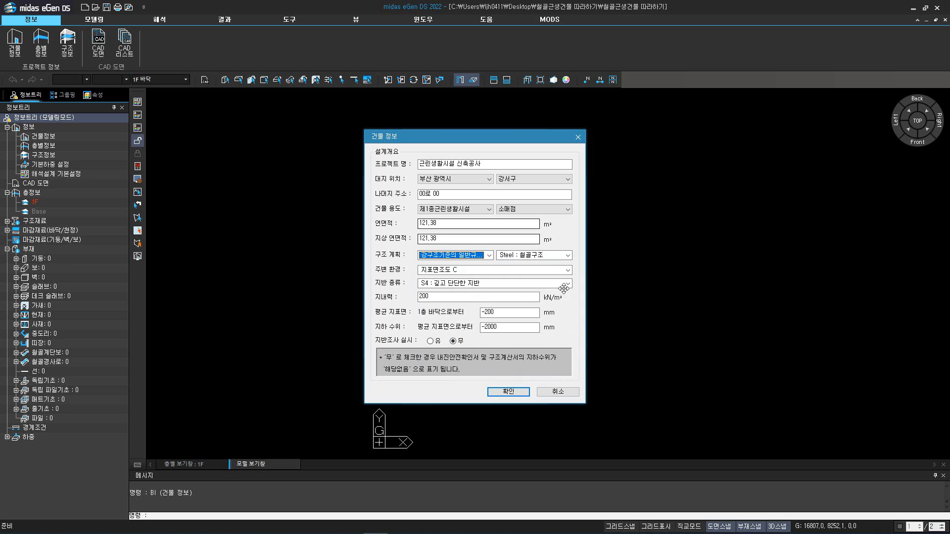
{"action": "left_click", "coordinate": [566, 255]}
{"action": "left_click", "coordinate": [565, 256]}
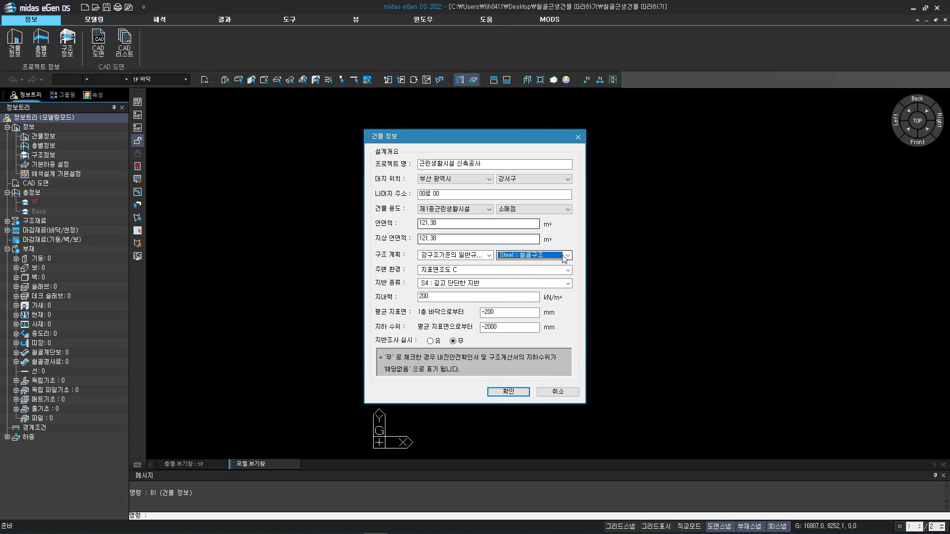
Keep the surrounding environment at 지표면조도 C and set the ground type to S5 : 깊고 연약한 지반
{"action": "left_click", "coordinate": [528, 272]}
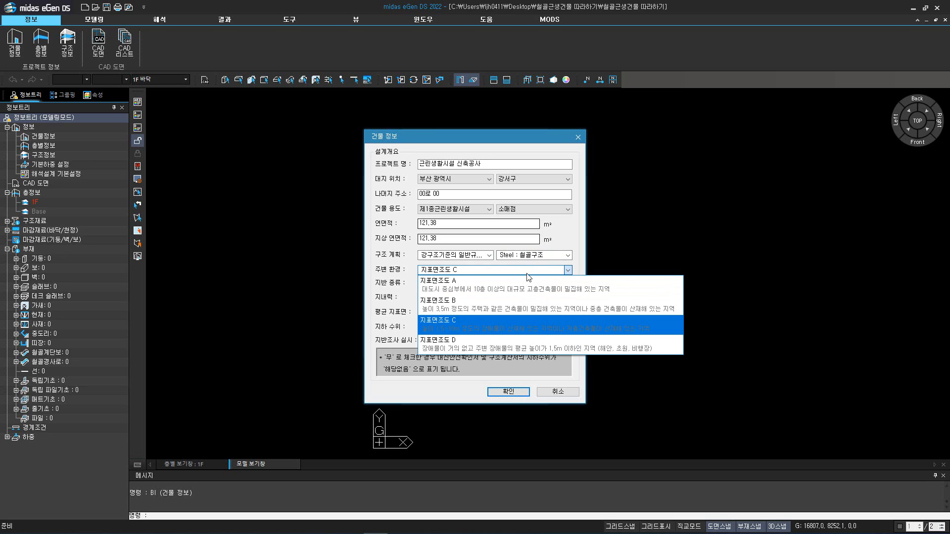
{"action": "left_click", "coordinate": [529, 276]}
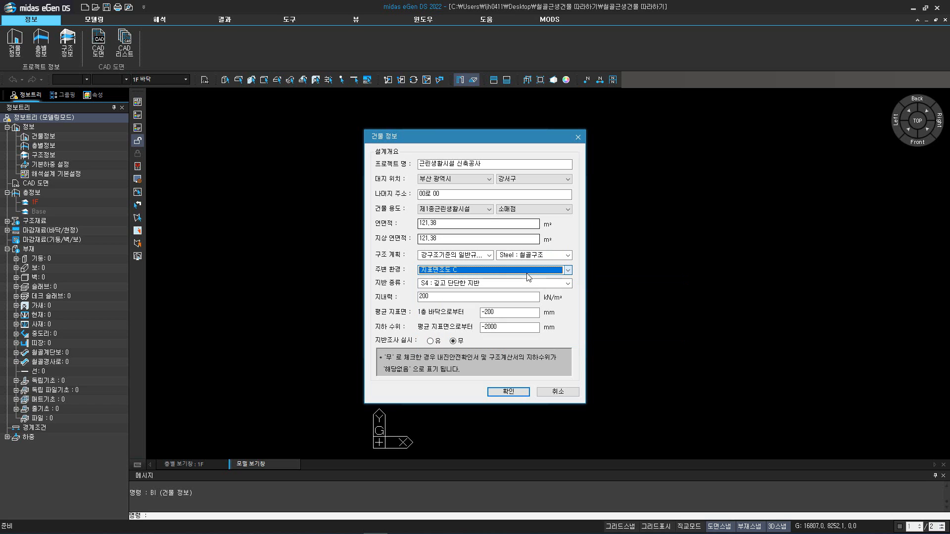
{"action": "left_click", "coordinate": [528, 286]}
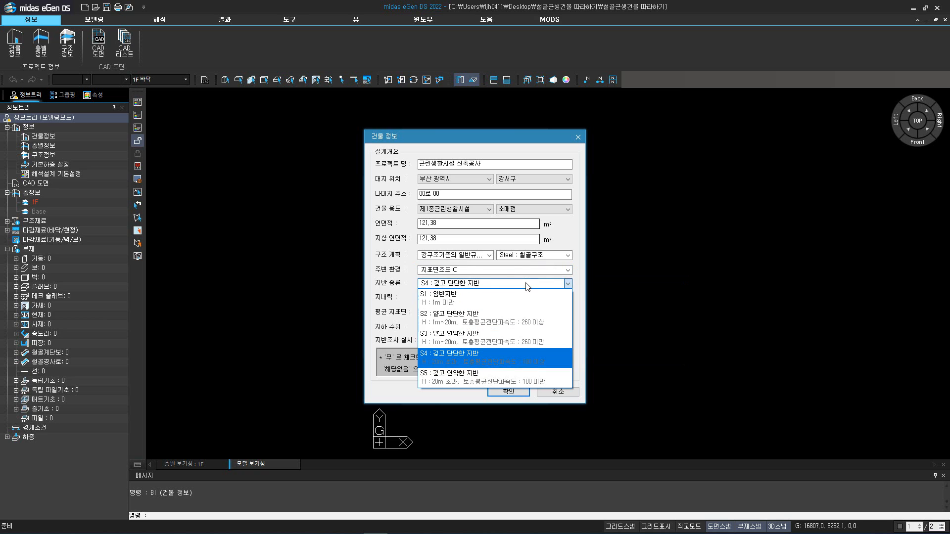
{"action": "left_click", "coordinate": [536, 375]}
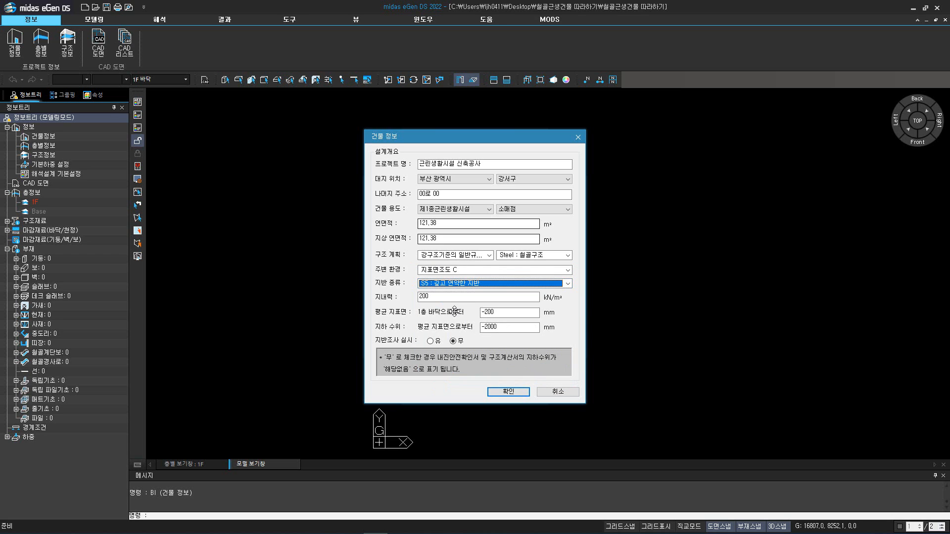
Set the soil bearing capacity to 100, change the average ground level relative to the first floor, and accept the building information
{"action": "key", "text": "Tab"}
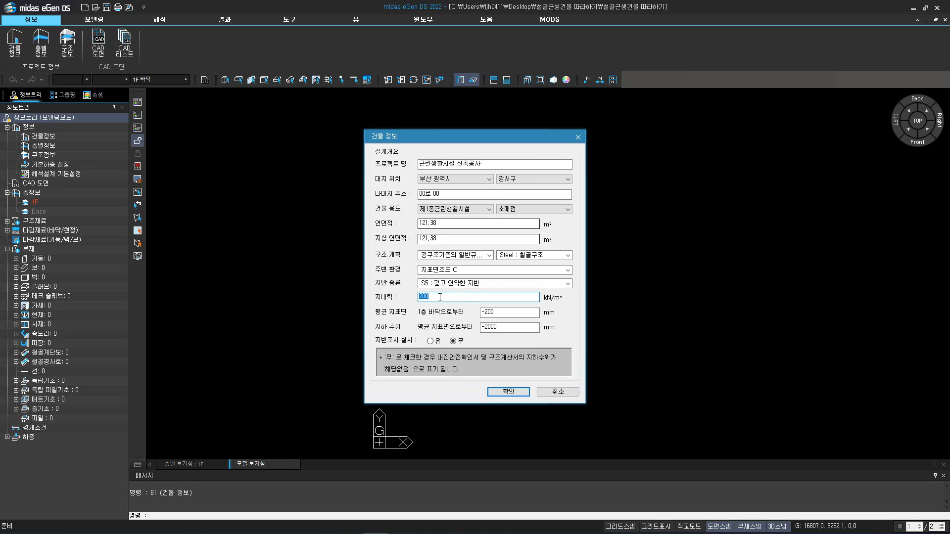
{"action": "type", "text": "10"}
{"action": "double_click", "coordinate": [501, 313]}
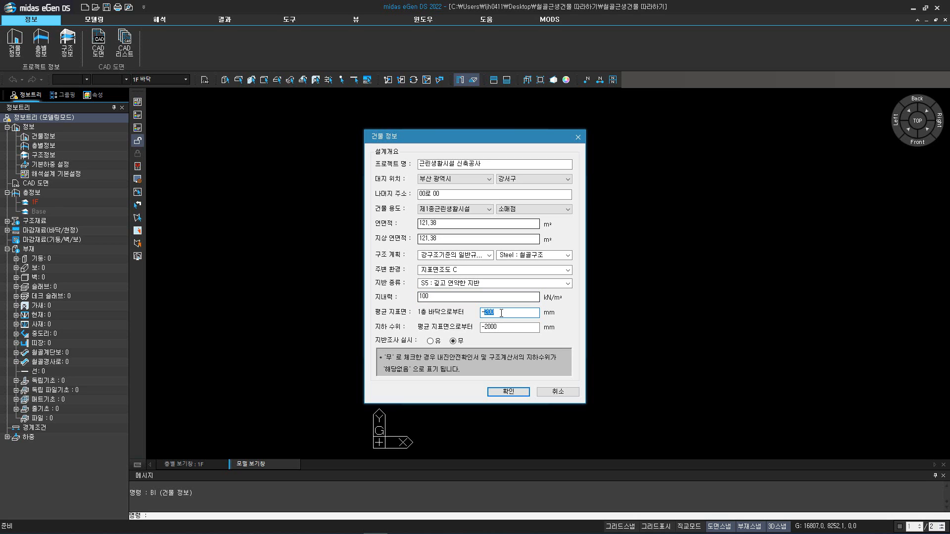
{"action": "type", "text": "-15"}
{"action": "left_click", "coordinate": [514, 392]}
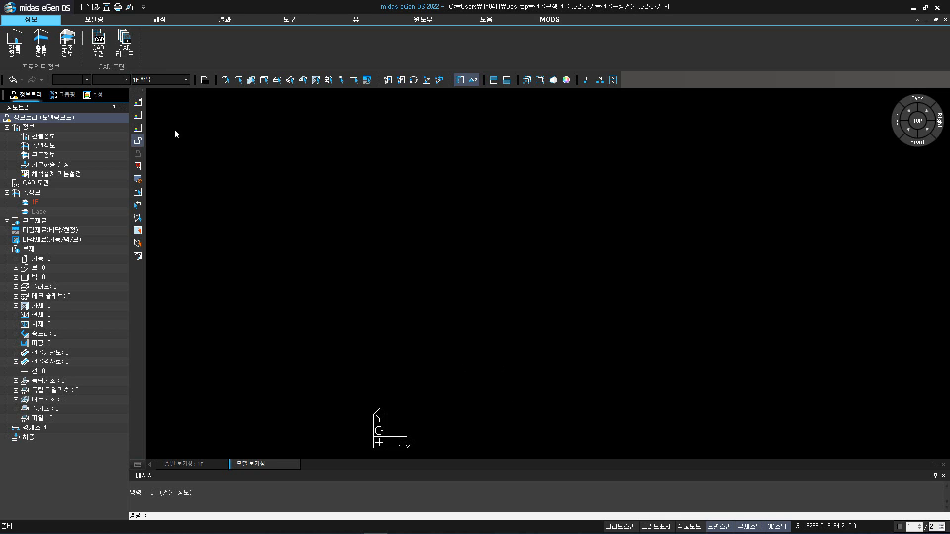
In the story information, set the story height of 1F to 3200 mm
{"action": "left_click", "coordinate": [41, 44]}
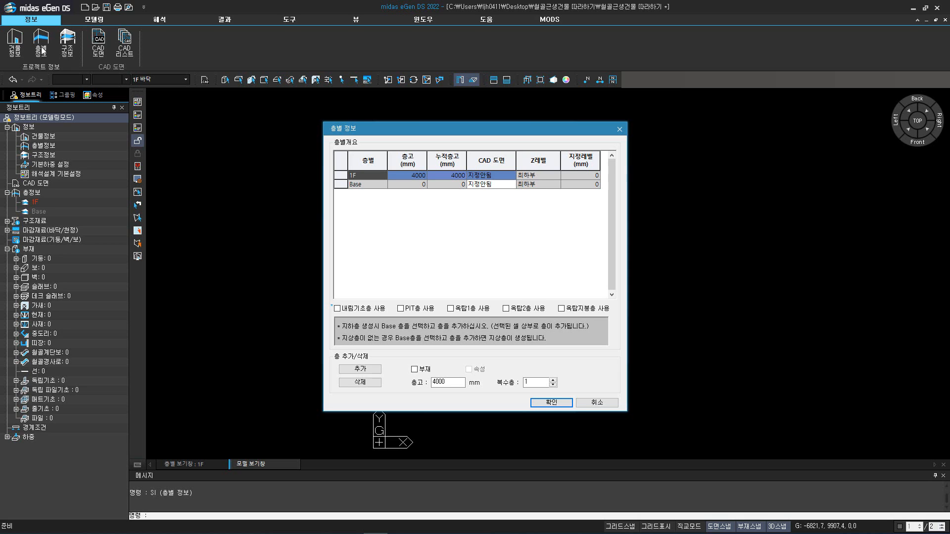
{"action": "left_click", "coordinate": [385, 186]}
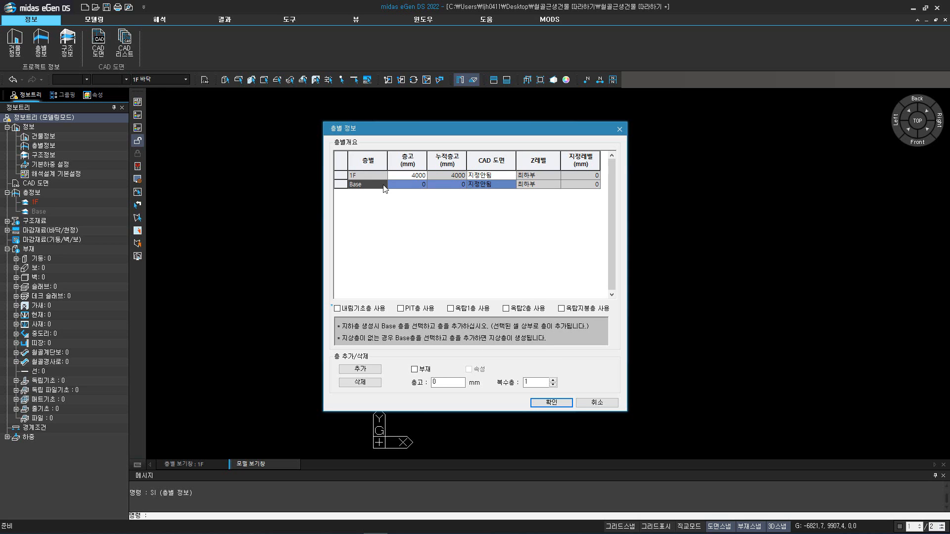
{"action": "left_click", "coordinate": [381, 177]}
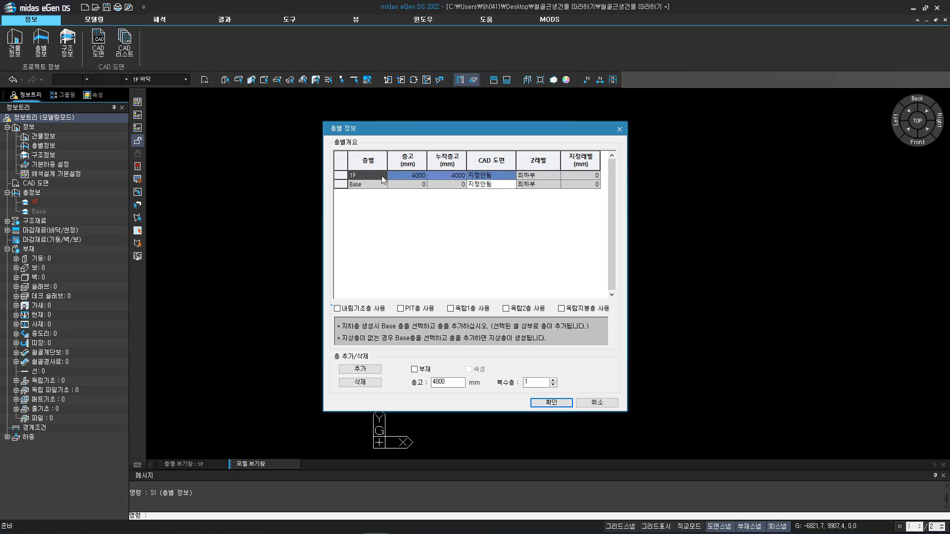
{"action": "double_click", "coordinate": [419, 176]}
{"action": "type", "text": "3200"}
{"action": "left_click", "coordinate": [421, 185]}
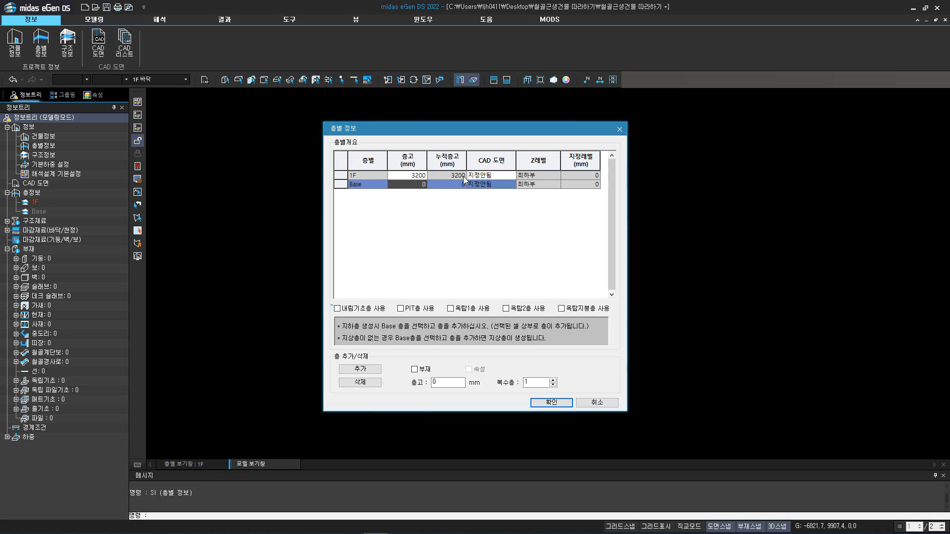
Add one story with a height of 3800 mm above 1F and accept the story information
{"action": "left_click", "coordinate": [381, 176]}
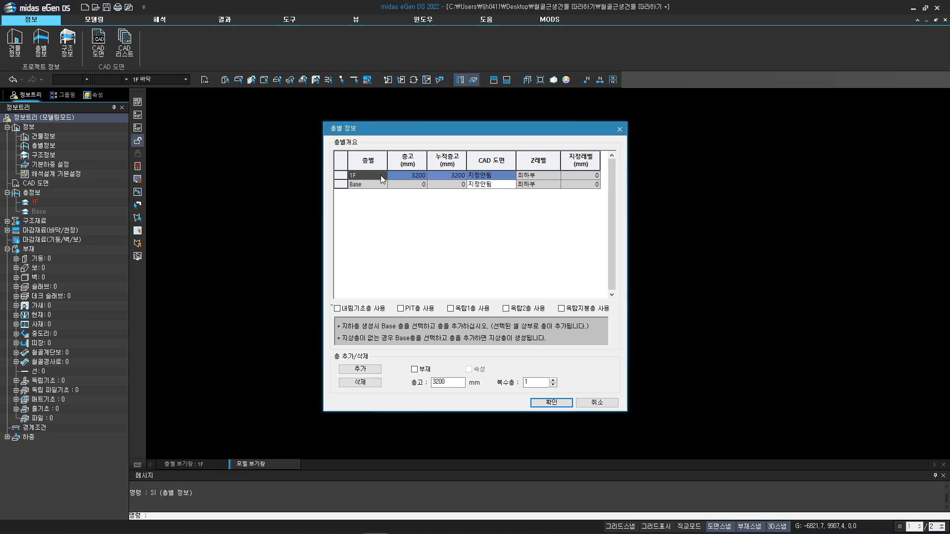
{"action": "double_click", "coordinate": [454, 386]}
{"action": "type", "text": "3800"}
{"action": "left_click", "coordinate": [375, 369]}
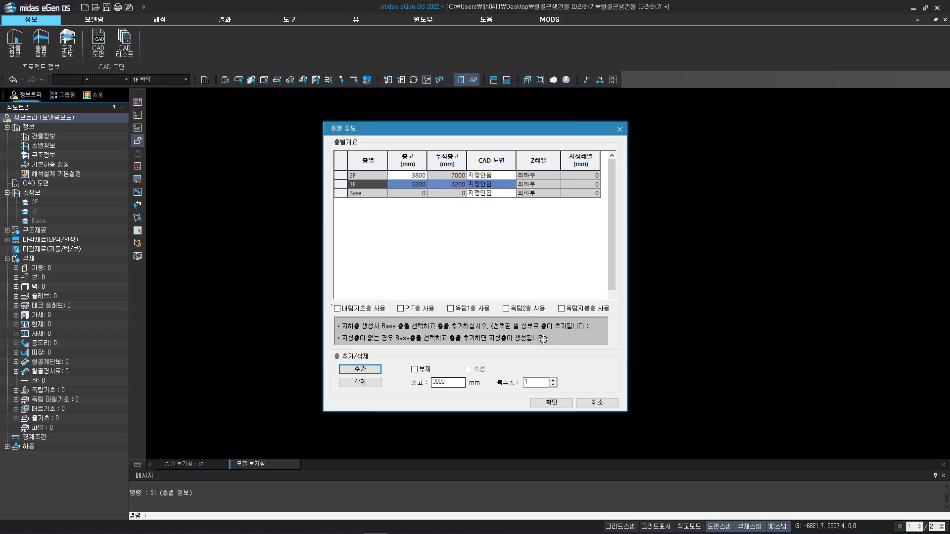
{"action": "left_click", "coordinate": [562, 405]}
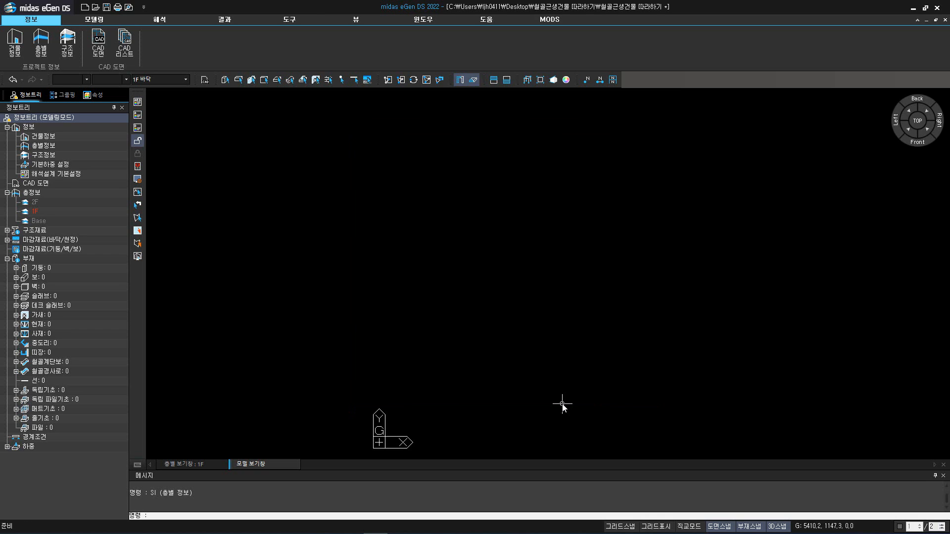
In the structure information, set the 2F roof's finish load to 0.5 kN/m² and its live load to 1 kN/m²
{"action": "left_click", "coordinate": [72, 56]}
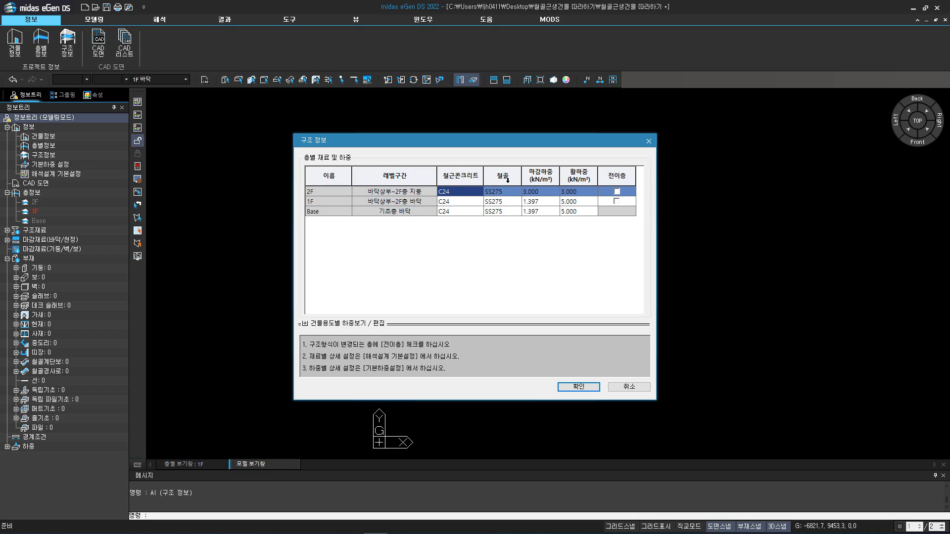
{"action": "left_click", "coordinate": [546, 194]}
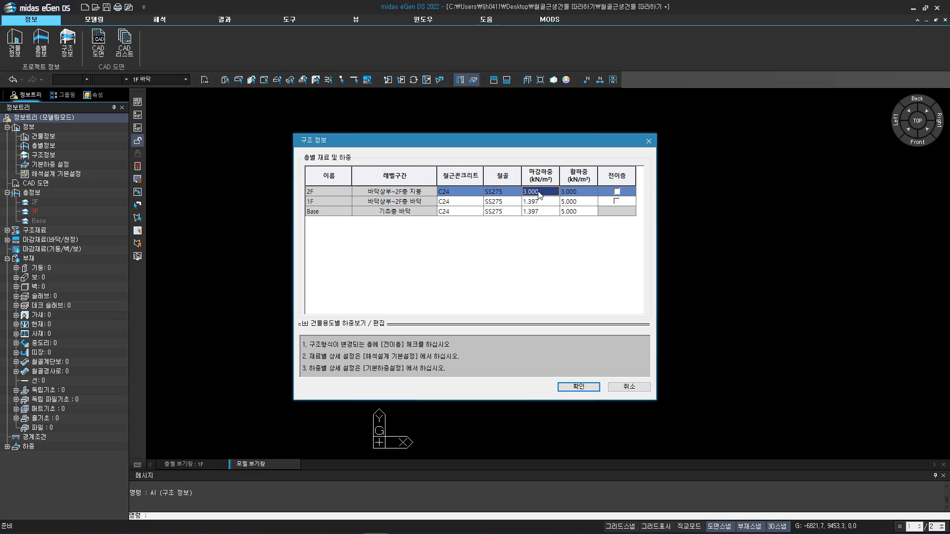
{"action": "left_click", "coordinate": [535, 192]}
{"action": "double_click", "coordinate": [536, 192]}
{"action": "type", "text": "0.5"}
{"action": "left_click", "coordinate": [568, 193]}
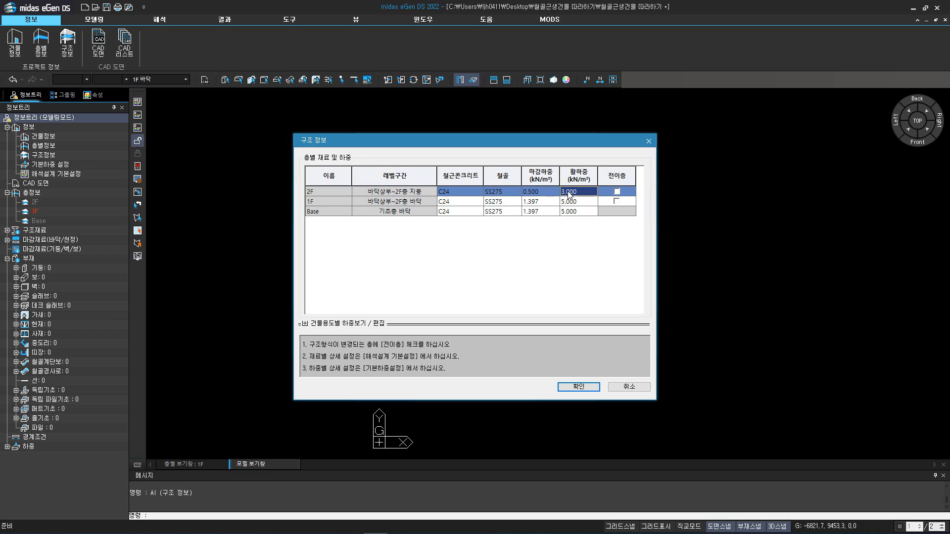
{"action": "left_click", "coordinate": [568, 192]}
{"action": "type", "text": "1"}
Set the live load of the 1F row (2F floor) to 2 kN/m²
{"action": "left_click", "coordinate": [546, 203]}
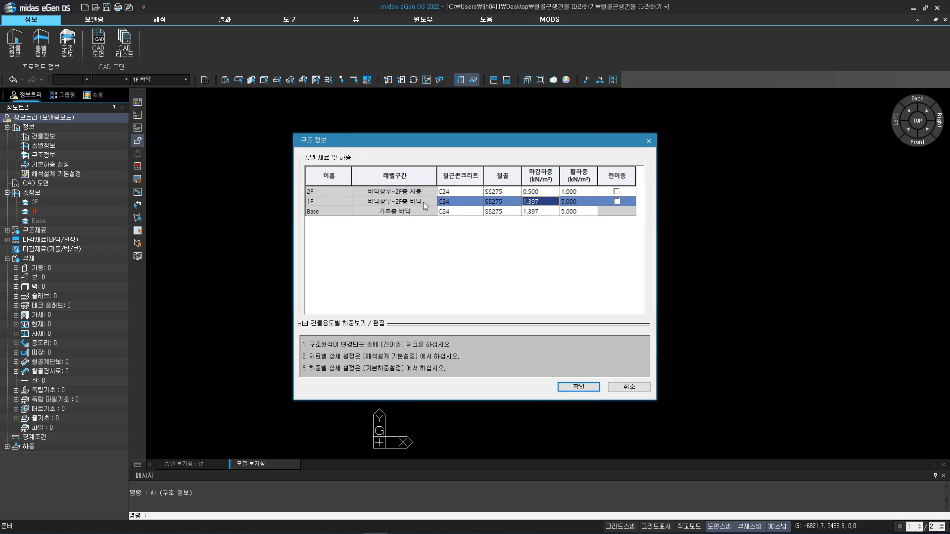
{"action": "left_click", "coordinate": [573, 204]}
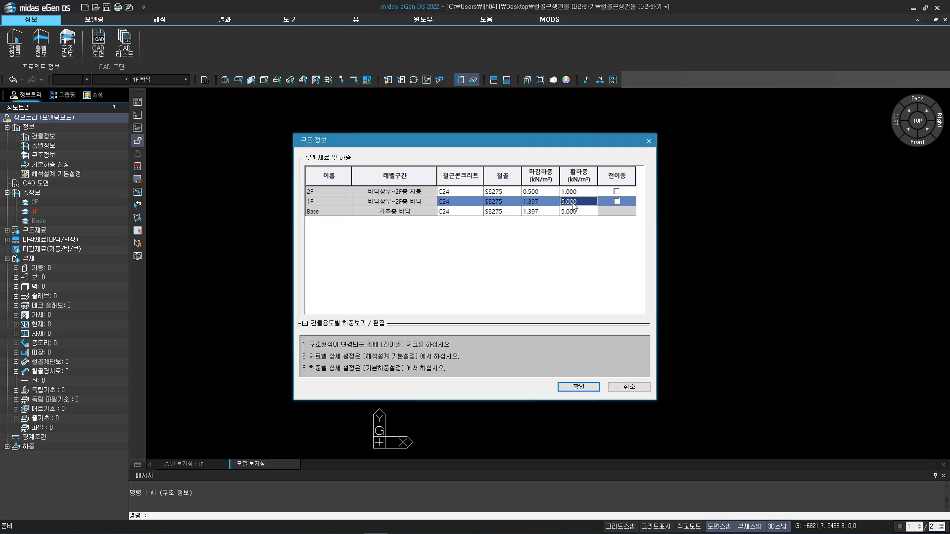
{"action": "type", "text": "5"}
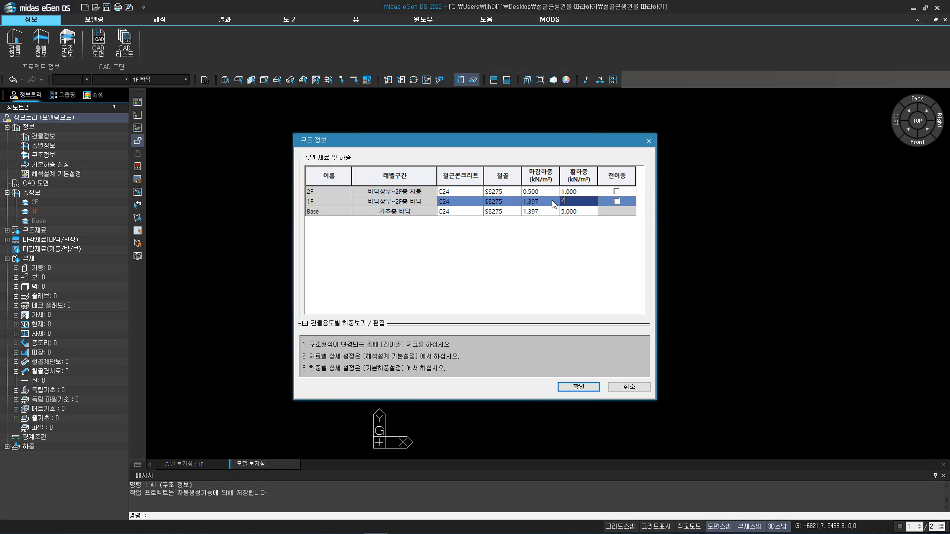
{"action": "left_click", "coordinate": [548, 204]}
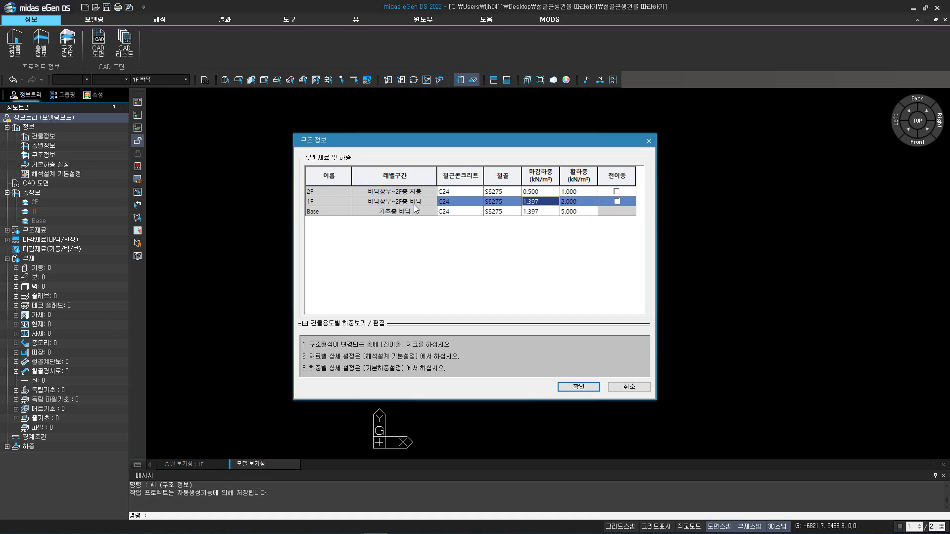
Mark the 1F row as a transfer story (전이층) in the structure information
{"action": "left_click", "coordinate": [617, 201]}
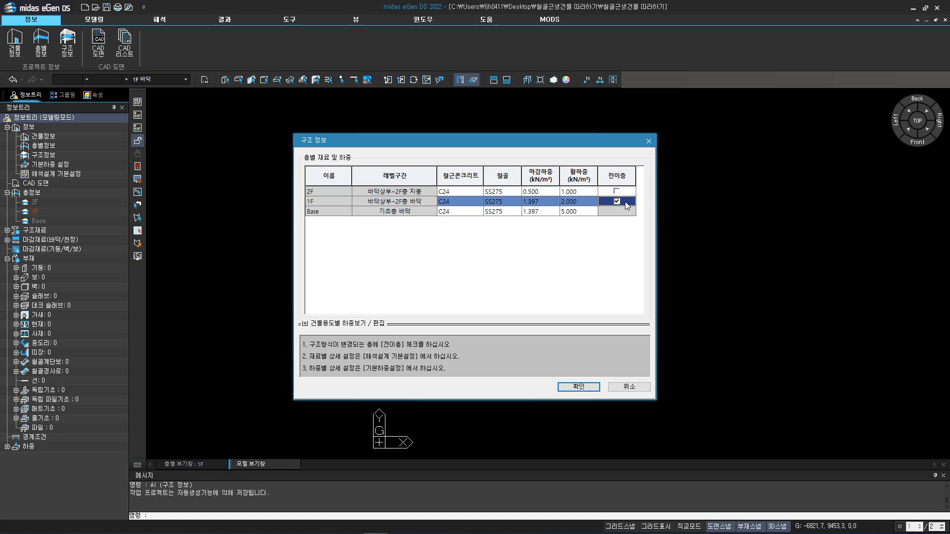
Review the floor finish materials and the basic live load table for the building use, and accept the structure information
{"action": "left_click", "coordinate": [305, 325]}
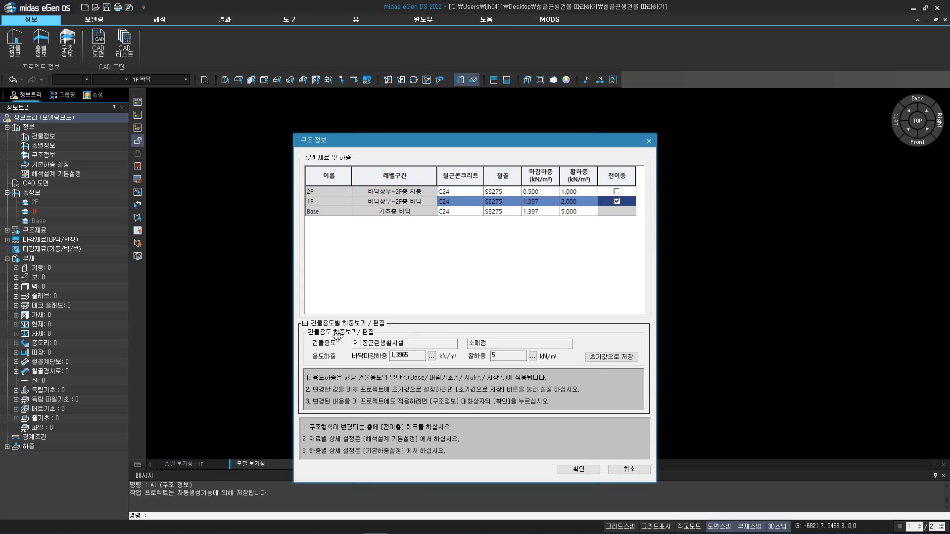
{"action": "left_click", "coordinate": [432, 356]}
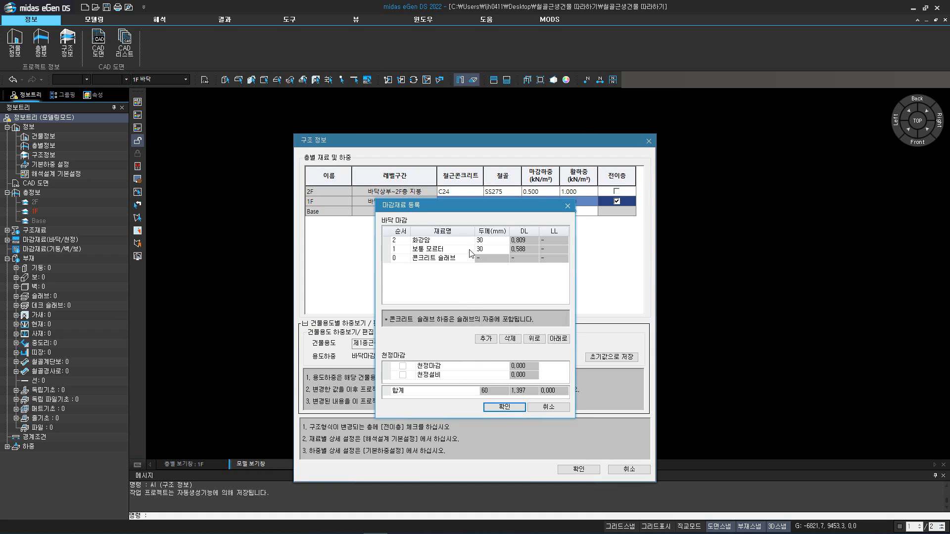
{"action": "left_click", "coordinate": [568, 205]}
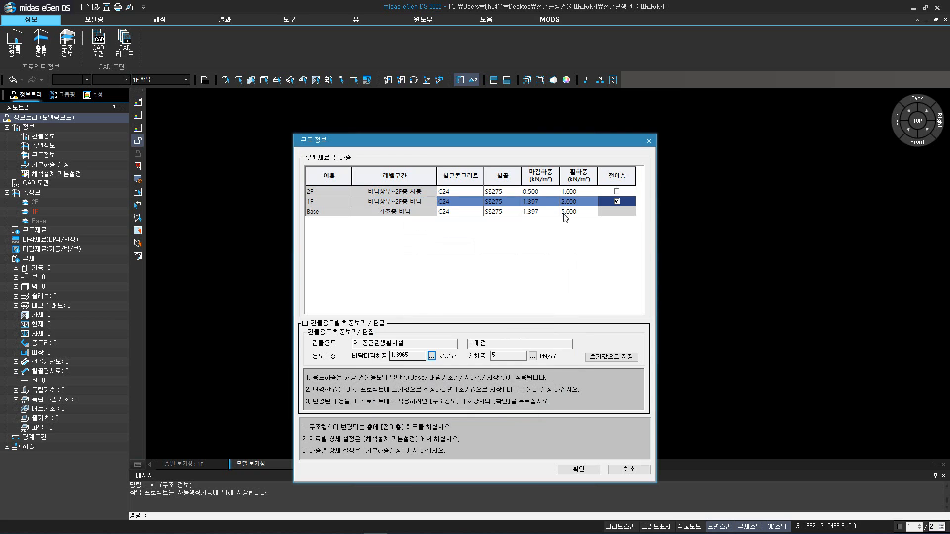
{"action": "left_click", "coordinate": [532, 356]}
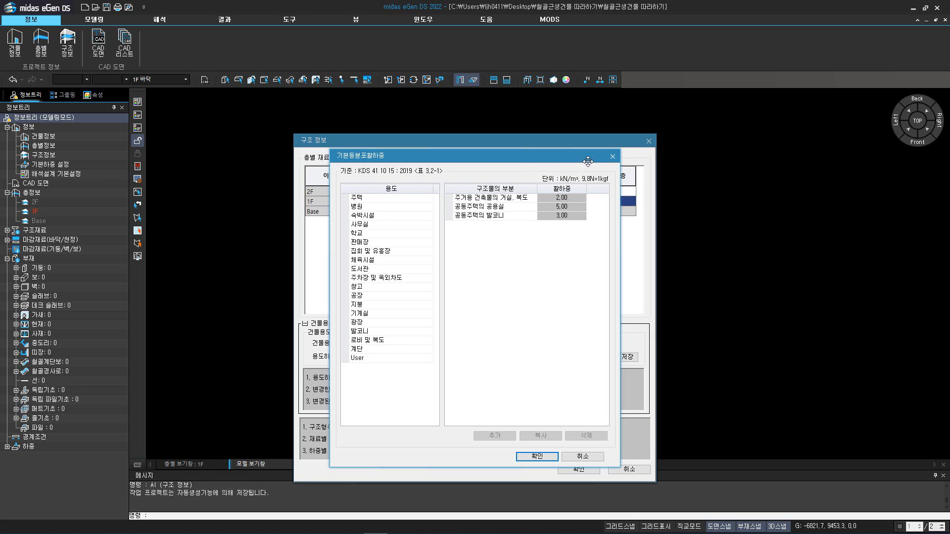
{"action": "left_click", "coordinate": [613, 157]}
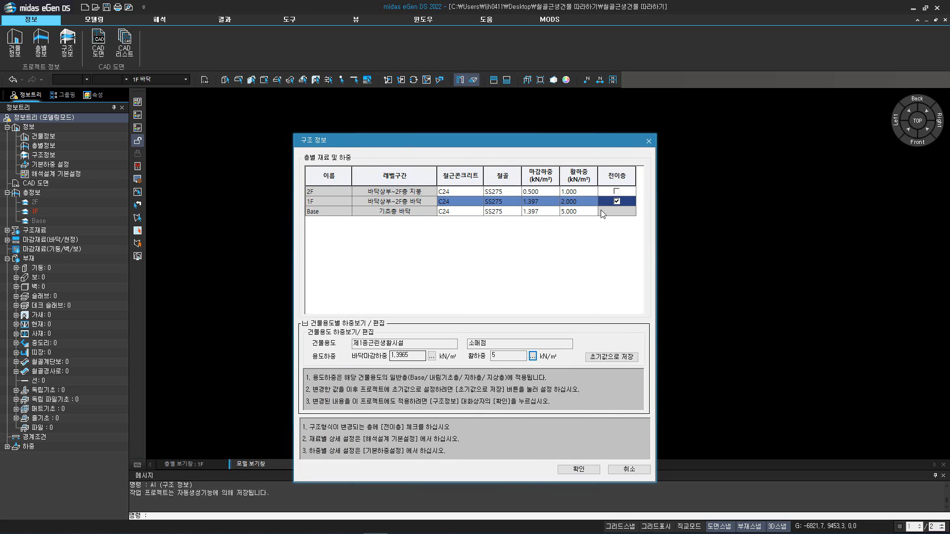
{"action": "left_click", "coordinate": [582, 469]}
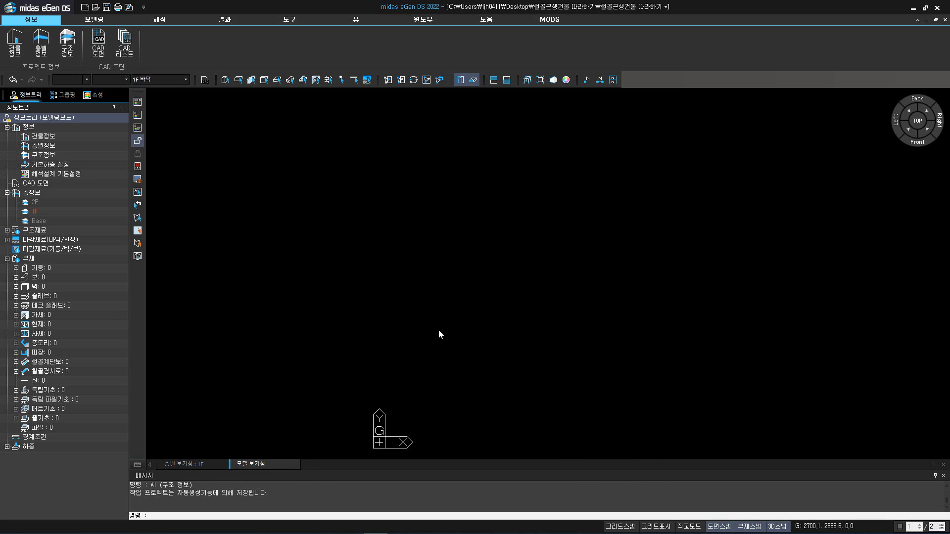
Open the CAD drawing editor and load the drawing [고급]철골근생건물 따라하기.dwg
{"action": "left_click", "coordinate": [110, 58]}
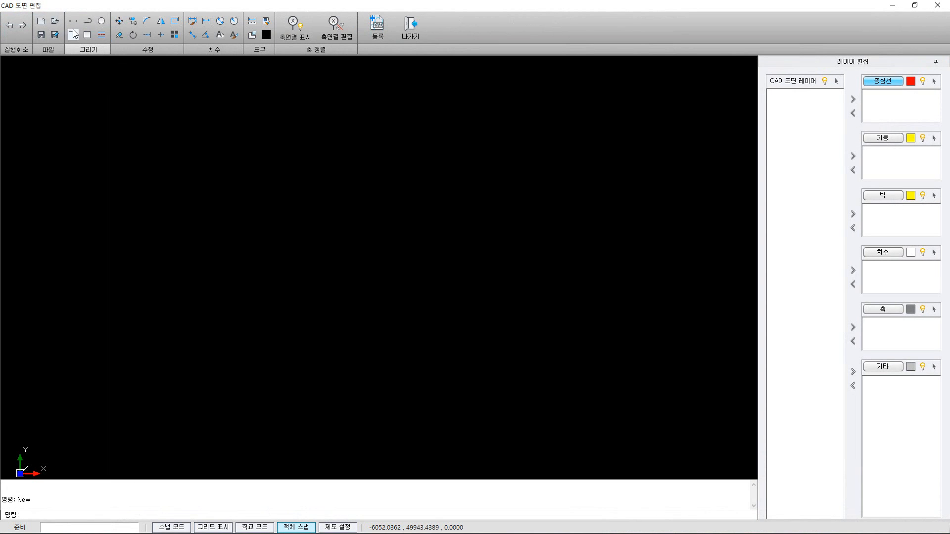
{"action": "left_click", "coordinate": [55, 21]}
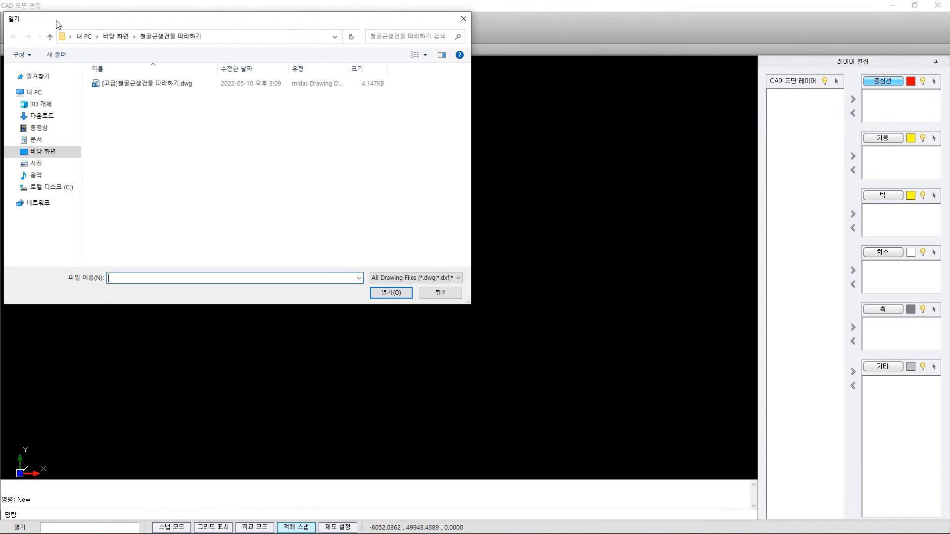
{"action": "left_click", "coordinate": [126, 87]}
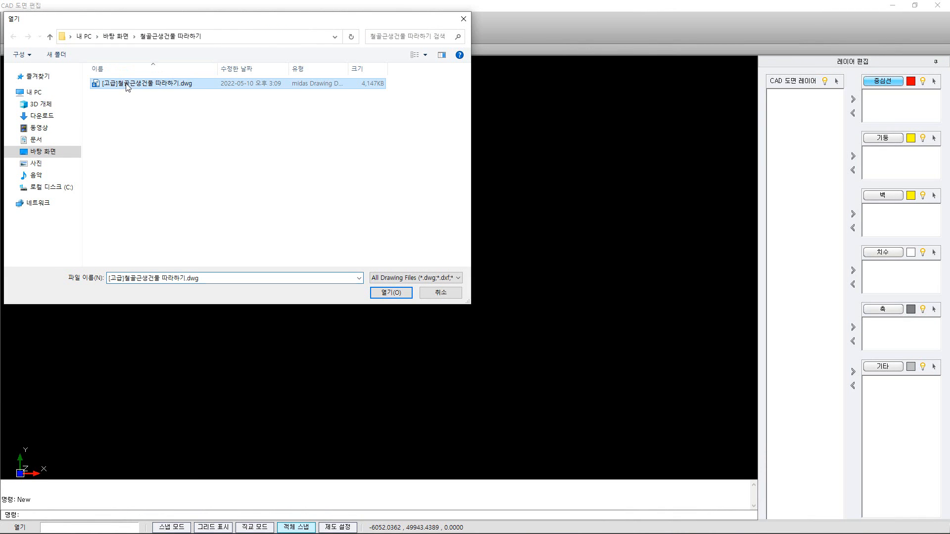
{"action": "left_click", "coordinate": [390, 293]}
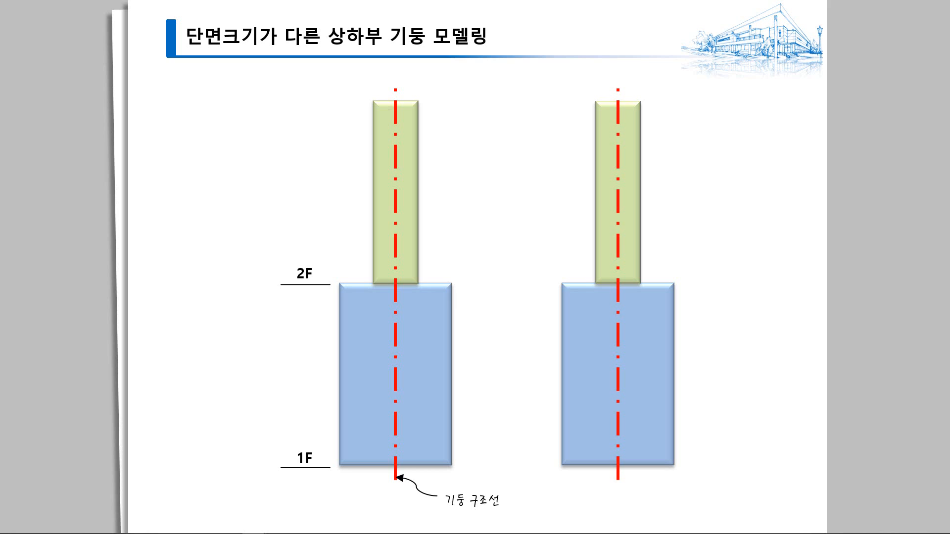
{"action": "key", "text": "Right"}
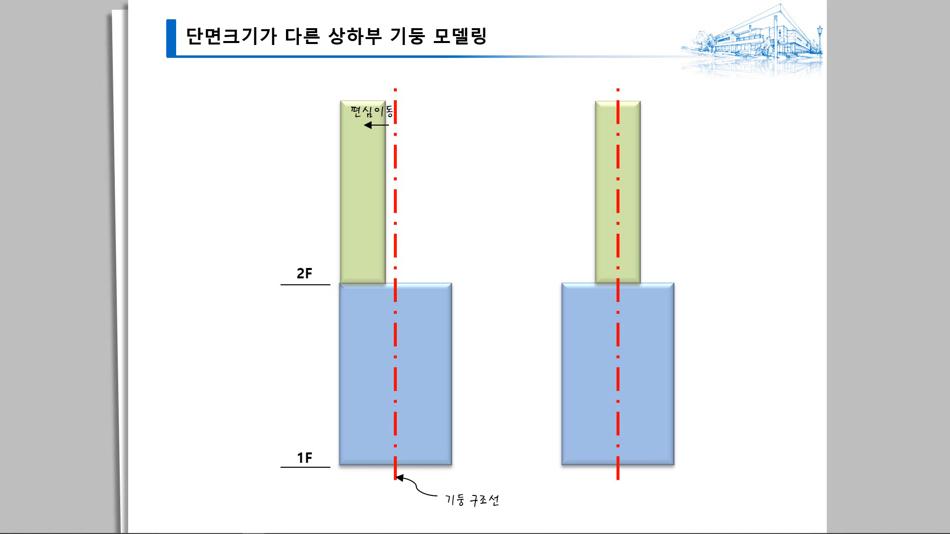
{"action": "key", "text": "Right"}
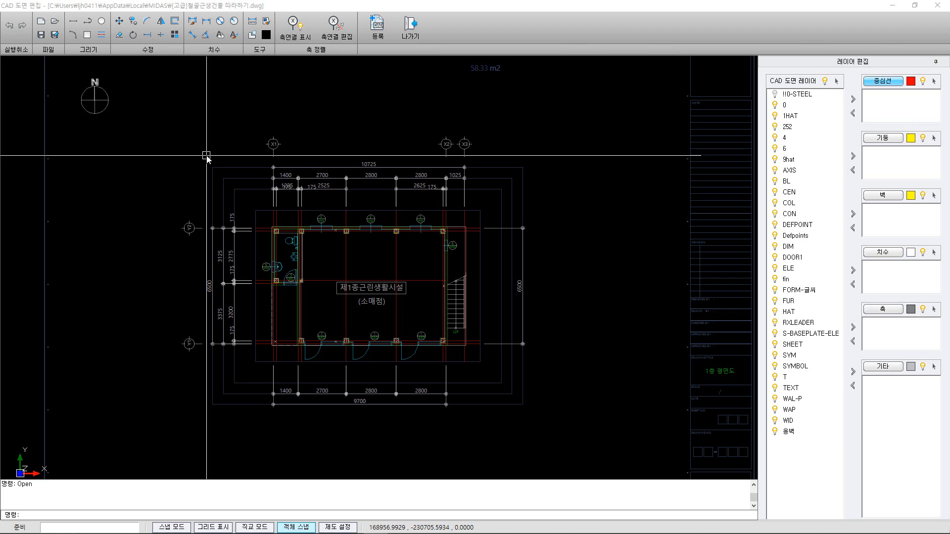
Examine the column positions relative to the centre lines on the first- and second-floor plans
{"action": "scroll", "coordinate": [277, 233], "scroll_direction": "up", "scroll_amount": 8}
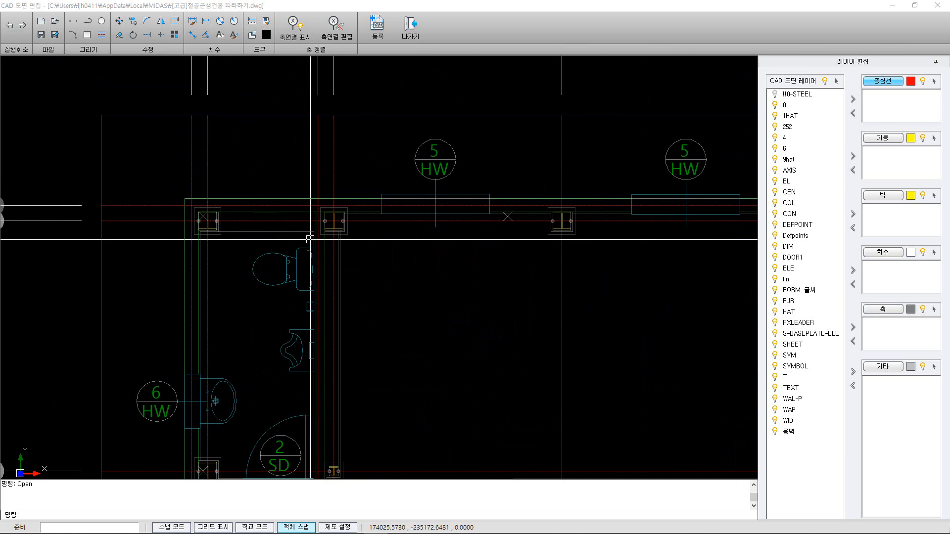
{"action": "scroll", "coordinate": [225, 232], "scroll_direction": "down", "scroll_amount": 8}
{"action": "middle_click_drag", "start_coordinate": [283, 298], "coordinate": [1, 299]}
{"action": "scroll", "coordinate": [628, 237], "scroll_direction": "up", "scroll_amount": 7}
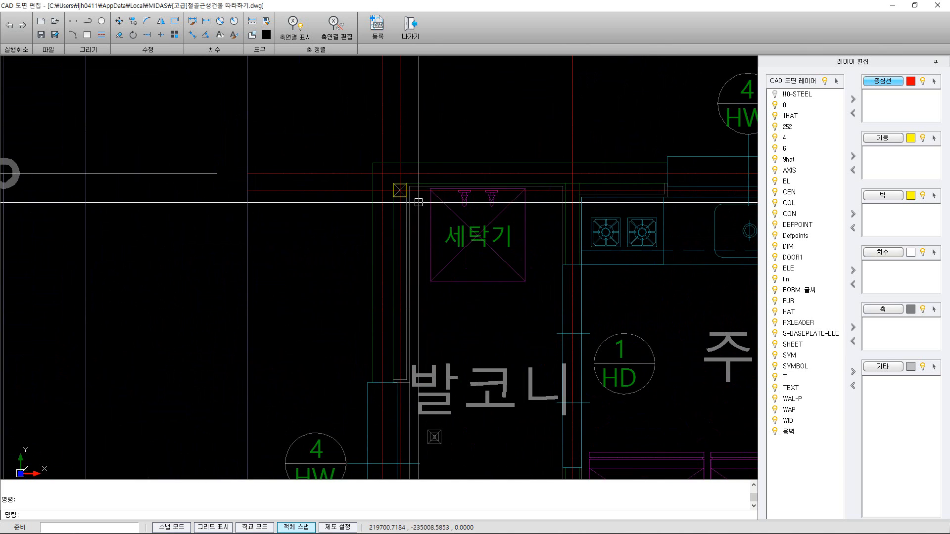
{"action": "middle_click_drag", "start_coordinate": [416, 209], "coordinate": [388, 236]}
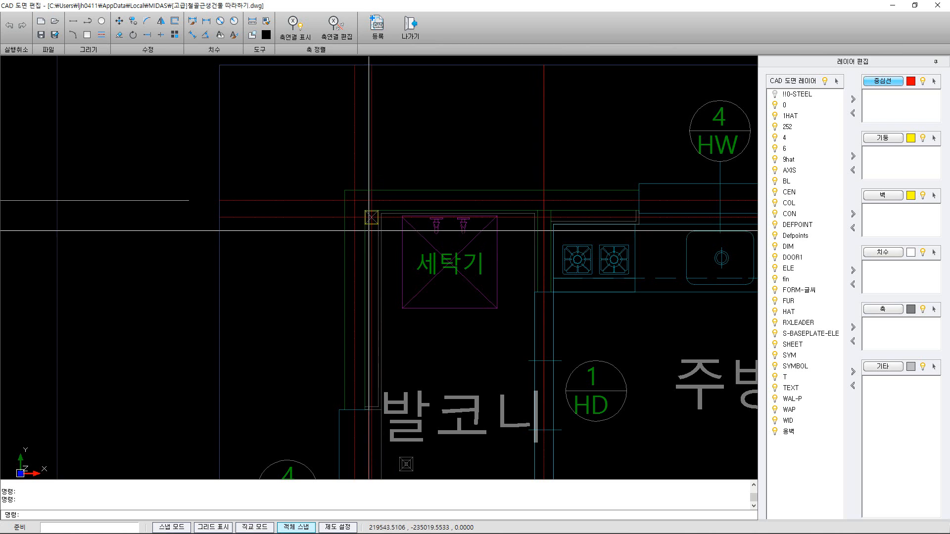
{"action": "scroll", "coordinate": [394, 236], "scroll_direction": "down", "scroll_amount": 7}
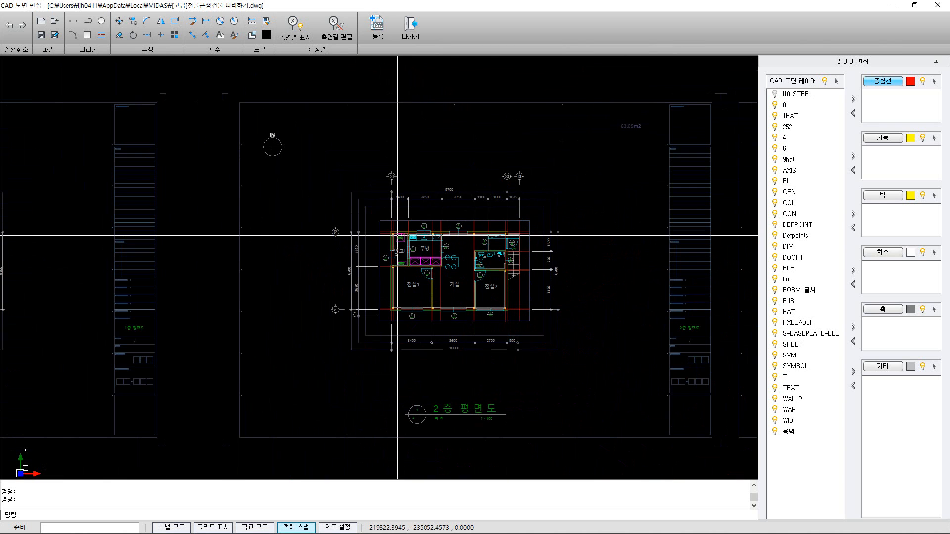
{"action": "middle_click_drag", "start_coordinate": [192, 265], "coordinate": [655, 263]}
{"action": "scroll", "coordinate": [313, 243], "scroll_direction": "up", "scroll_amount": 10}
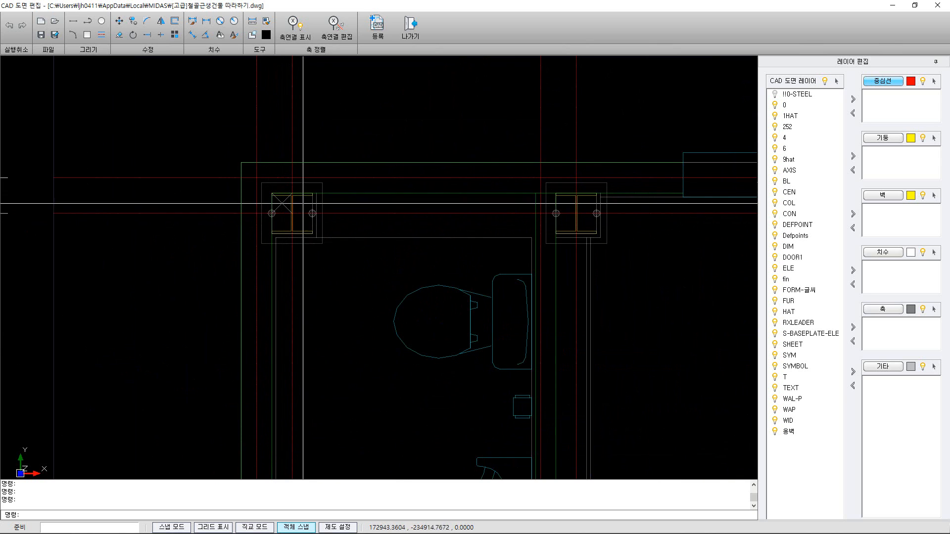
{"action": "scroll", "coordinate": [300, 218], "scroll_direction": "down", "scroll_amount": 5}
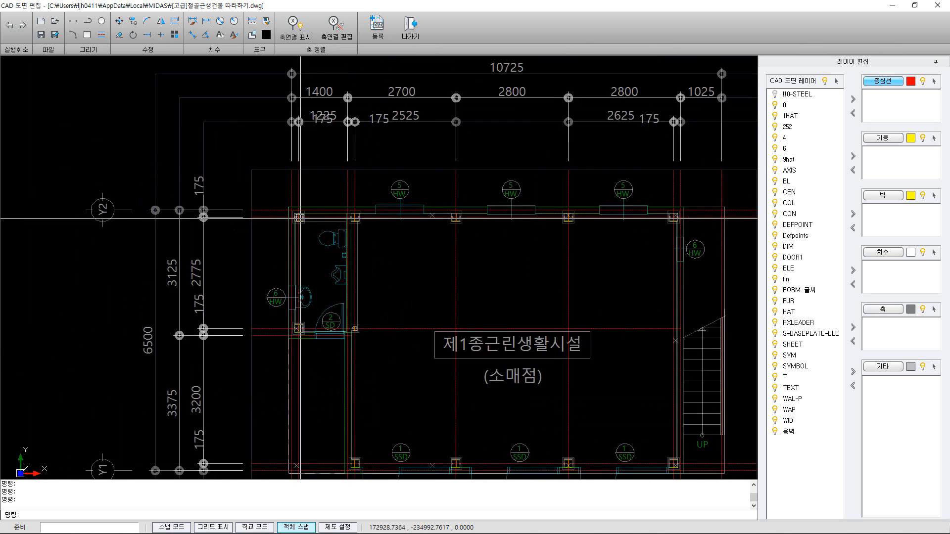
{"action": "scroll", "coordinate": [510, 208], "scroll_direction": "up", "scroll_amount": 3}
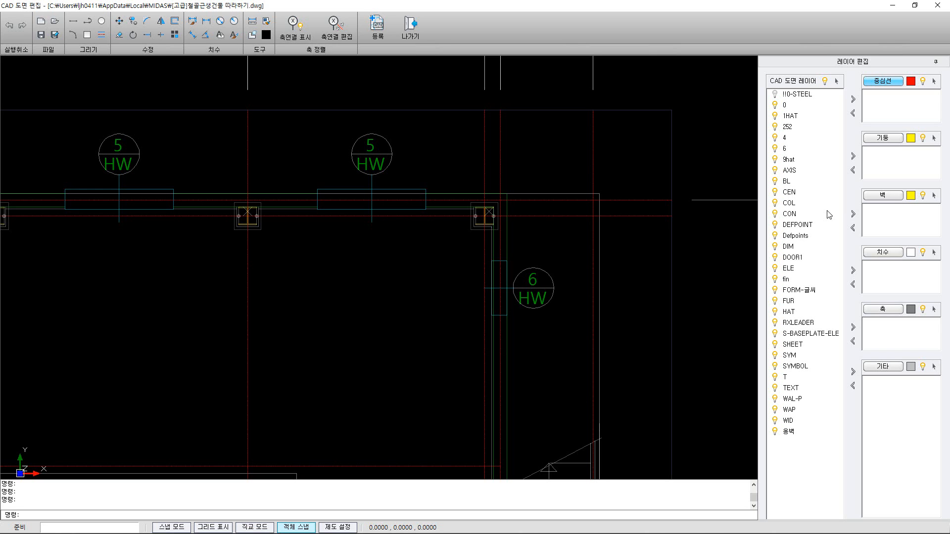
{"action": "scroll", "coordinate": [520, 176], "scroll_direction": "down", "scroll_amount": 4}
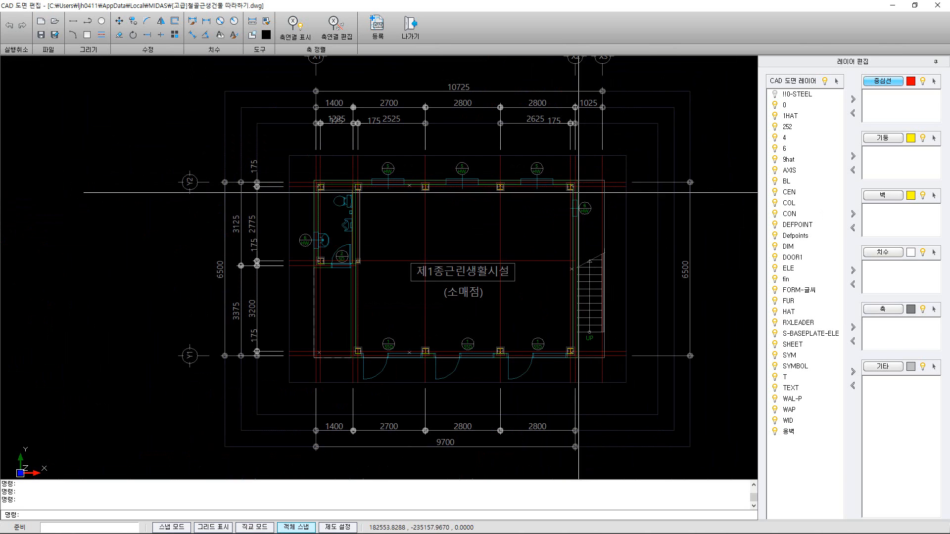
Assign the CEN layer to the centre line group (중심선) and the COL layer to the column group (기둥)
{"action": "left_click", "coordinate": [426, 232]}
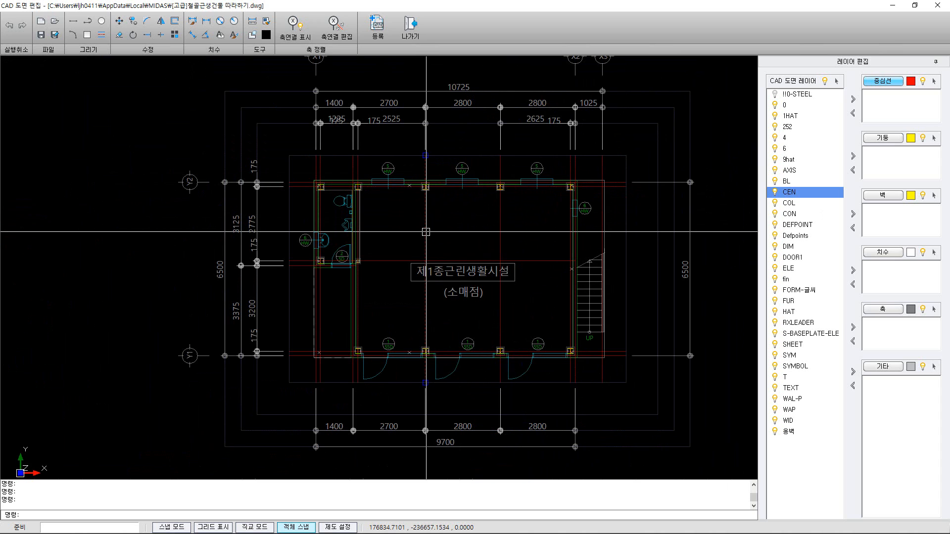
{"action": "left_click", "coordinate": [854, 100]}
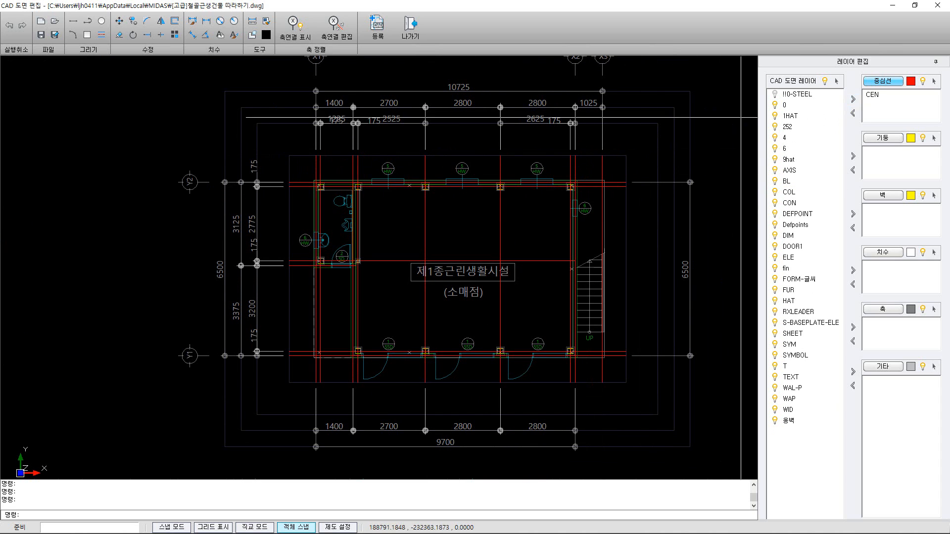
{"action": "scroll", "coordinate": [425, 189], "scroll_direction": "up", "scroll_amount": 5}
{"action": "scroll", "coordinate": [416, 187], "scroll_direction": "up", "scroll_amount": 2}
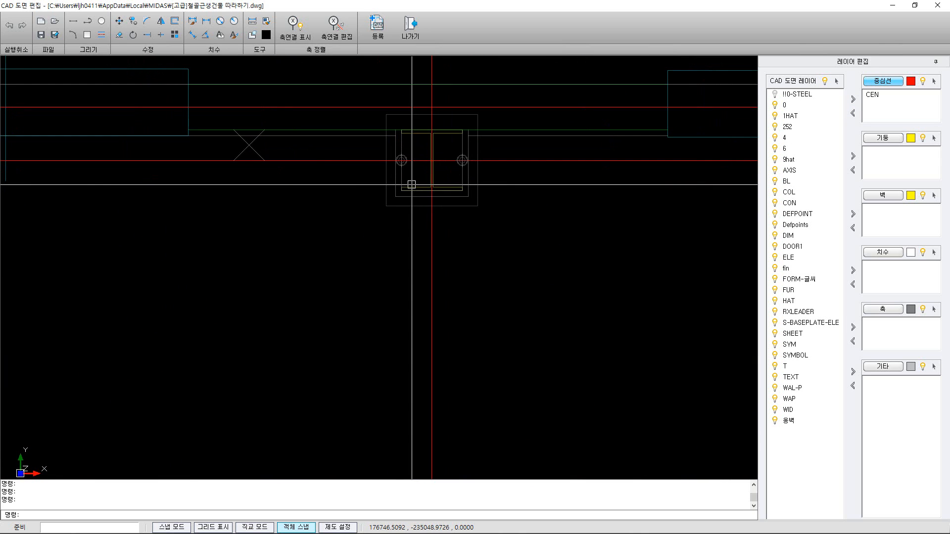
{"action": "left_click", "coordinate": [416, 187]}
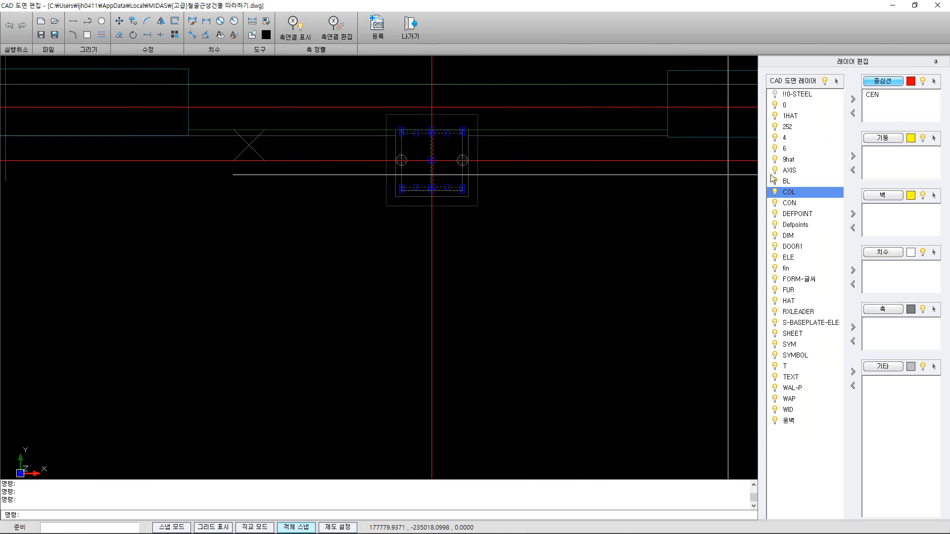
{"action": "left_click", "coordinate": [853, 156]}
Assign the DIM layer to the dimension group (치수) and the AXIS layer to the axis group (축)
{"action": "scroll", "coordinate": [629, 179], "scroll_direction": "down", "scroll_amount": 5}
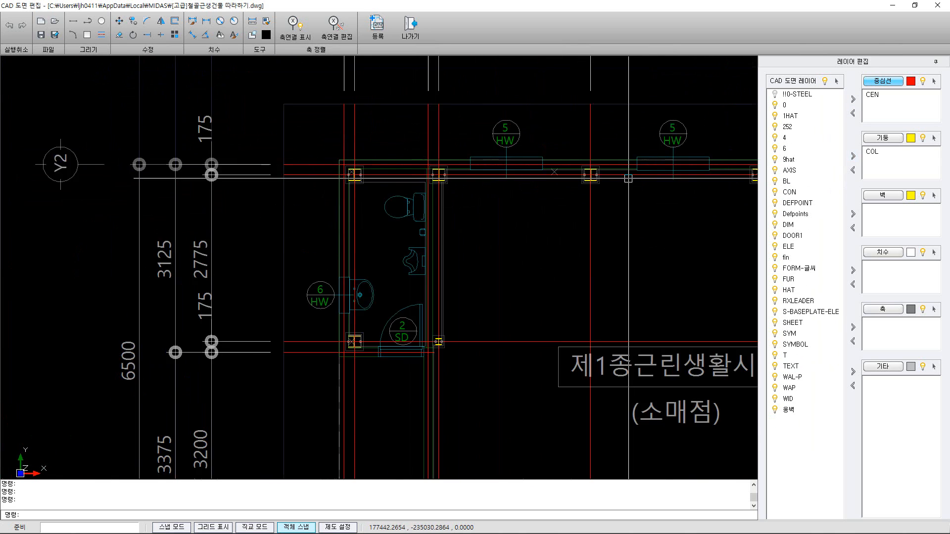
{"action": "left_click", "coordinate": [386, 153]}
{"action": "left_click", "coordinate": [290, 217]}
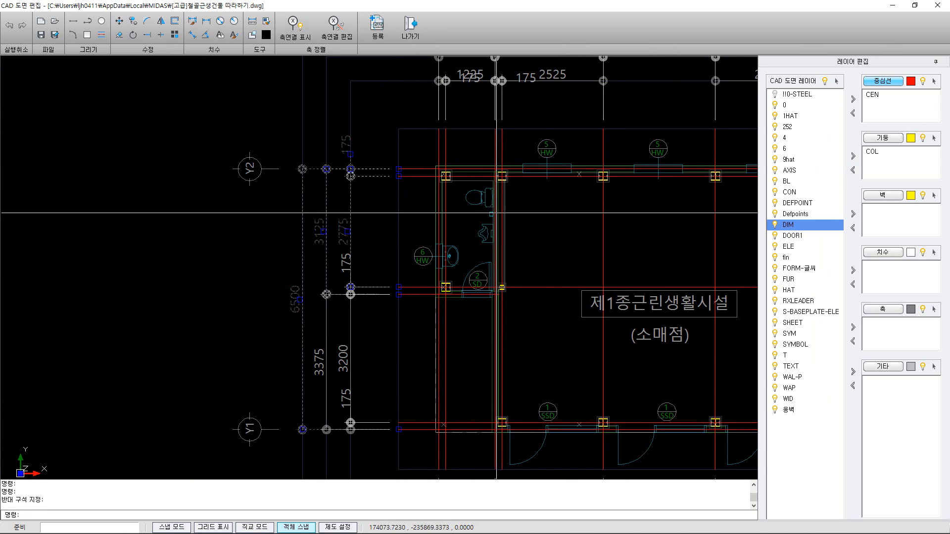
{"action": "left_click", "coordinate": [853, 270]}
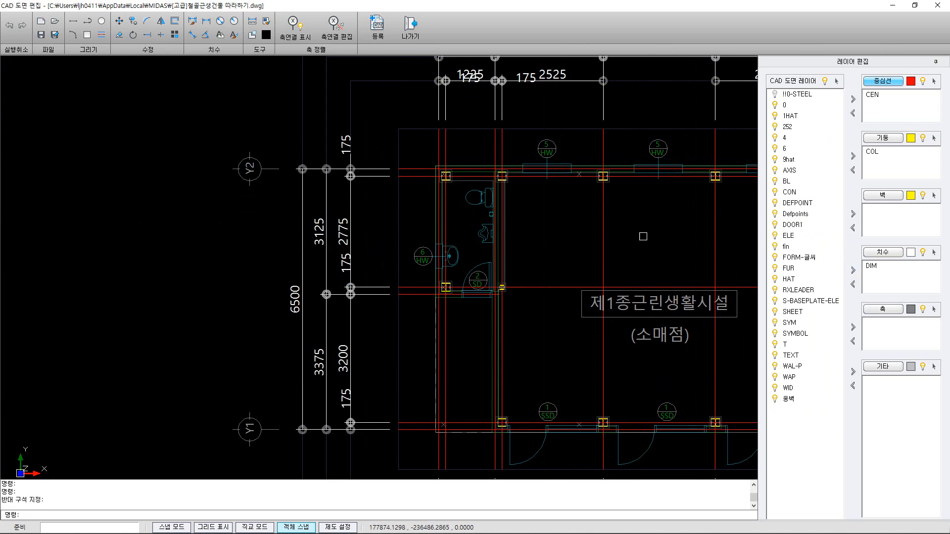
{"action": "left_click", "coordinate": [271, 142]}
{"action": "left_click", "coordinate": [221, 199]}
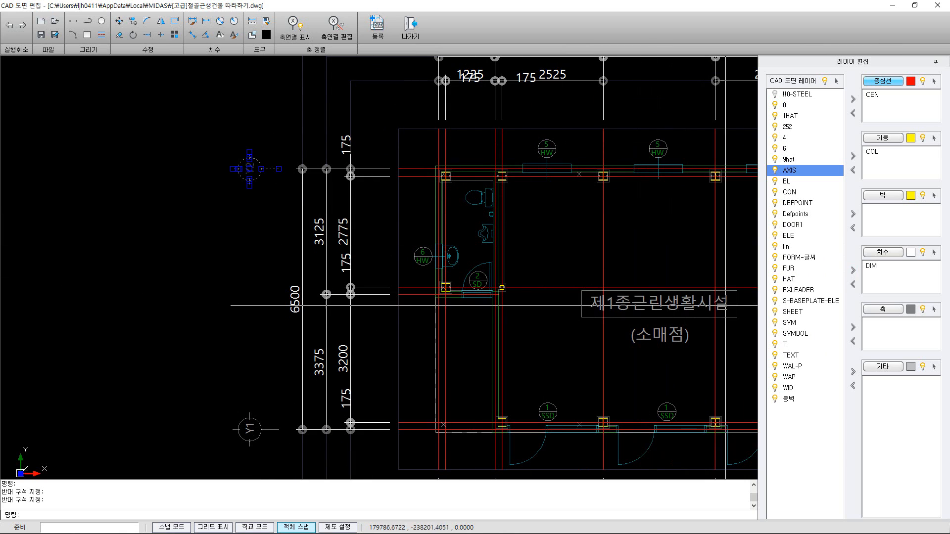
{"action": "left_click", "coordinate": [854, 327]}
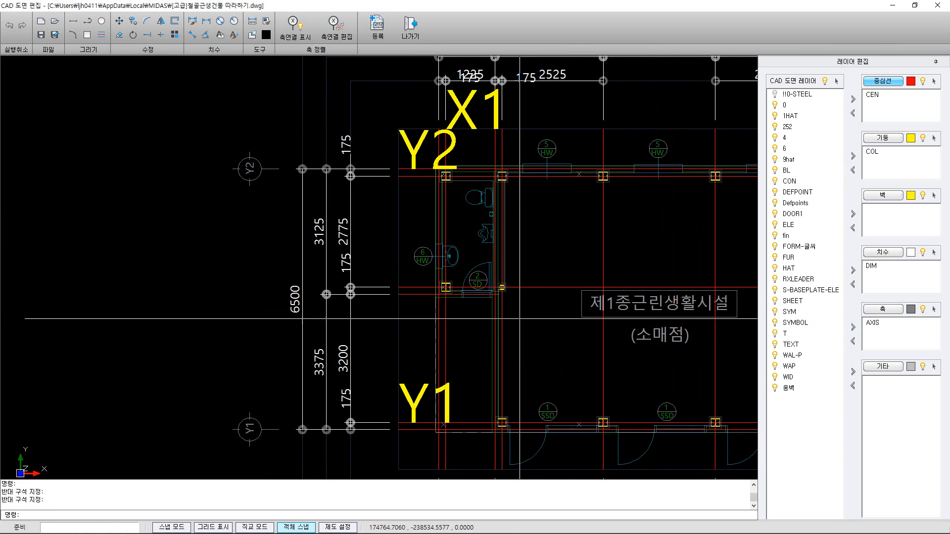
Assign the WAL-P wall layer and layer 0 to the other group (기타)
{"action": "scroll", "coordinate": [501, 316], "scroll_direction": "up", "scroll_amount": 3}
{"action": "left_click", "coordinate": [485, 346]}
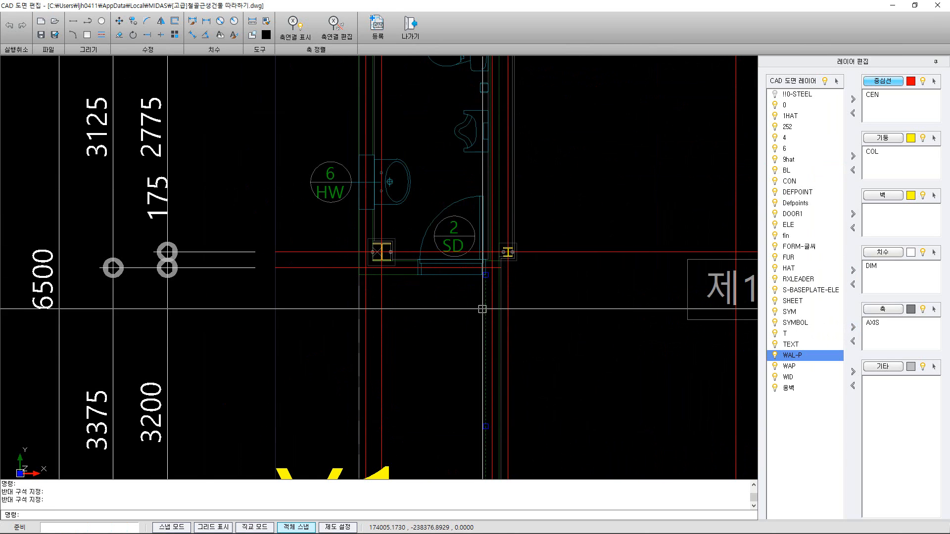
{"action": "left_click", "coordinate": [853, 371]}
{"action": "scroll", "coordinate": [622, 274], "scroll_direction": "down", "scroll_amount": 5}
{"action": "middle_click_drag", "start_coordinate": [623, 273], "coordinate": [481, 262]}
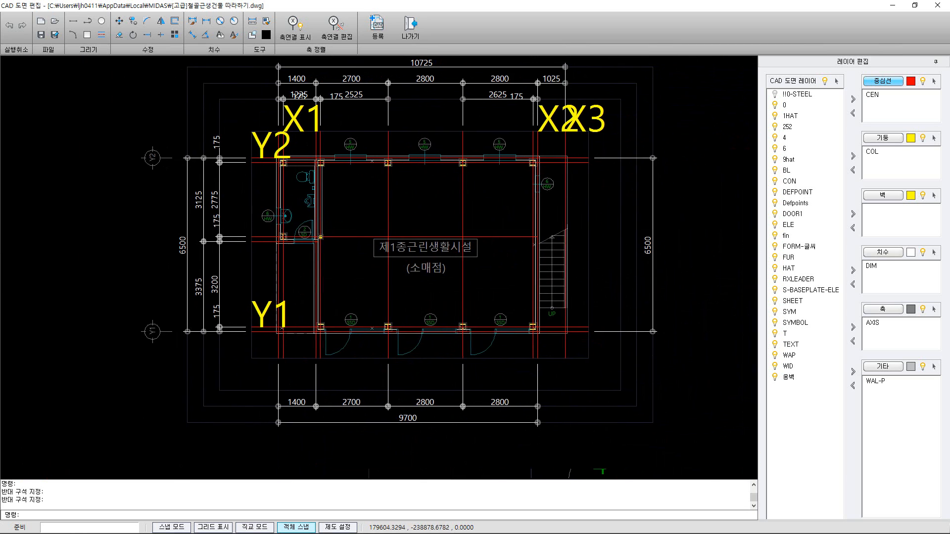
{"action": "scroll", "coordinate": [567, 196], "scroll_direction": "up", "scroll_amount": 4}
{"action": "left_click", "coordinate": [785, 105]}
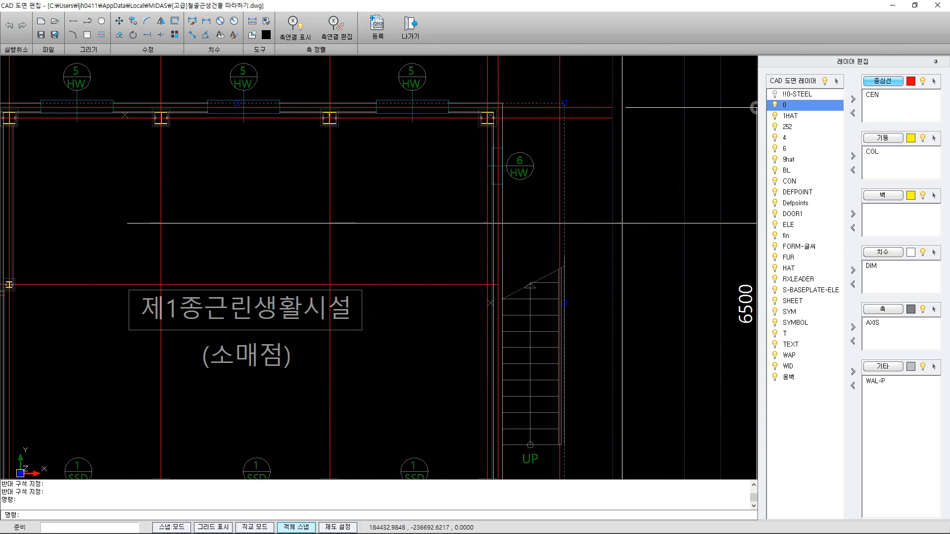
{"action": "left_click", "coordinate": [853, 371]}
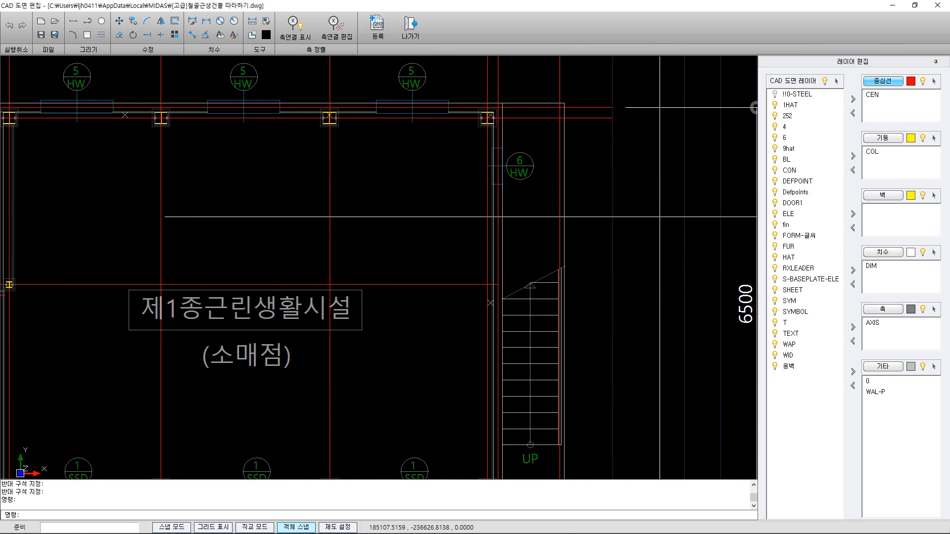
{"action": "scroll", "coordinate": [651, 214], "scroll_direction": "down", "scroll_amount": 5}
{"action": "middle_click_drag", "start_coordinate": [649, 242], "coordinate": [558, 262]}
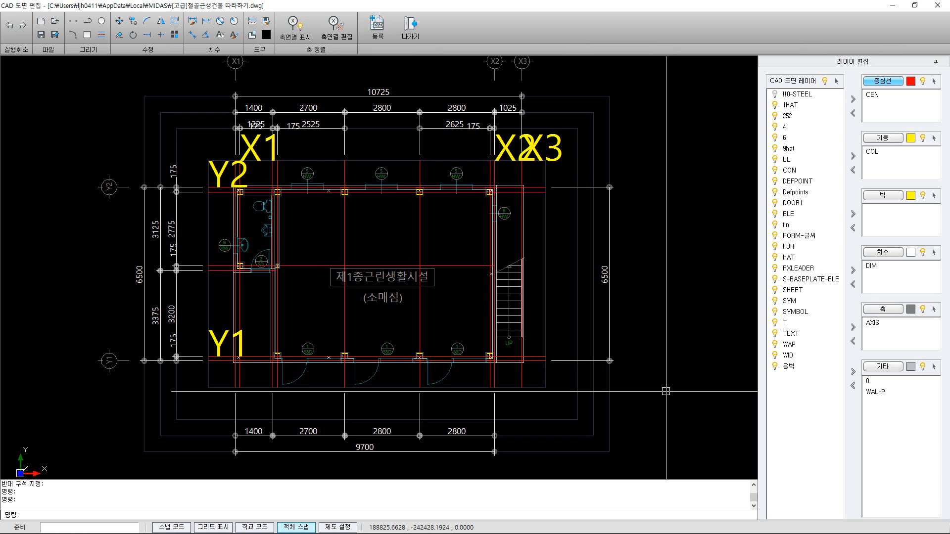
Start registering a CAD drawing named 1F and set its insertion base point at the X1–Y1 centre-line intersection of the first-floor plan
{"action": "left_click", "coordinate": [380, 34]}
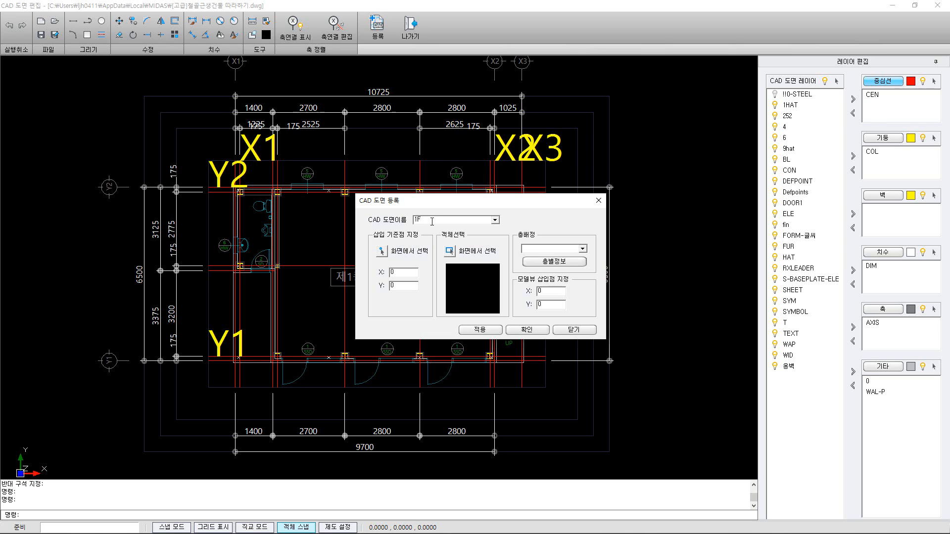
{"action": "left_click", "coordinate": [381, 253]}
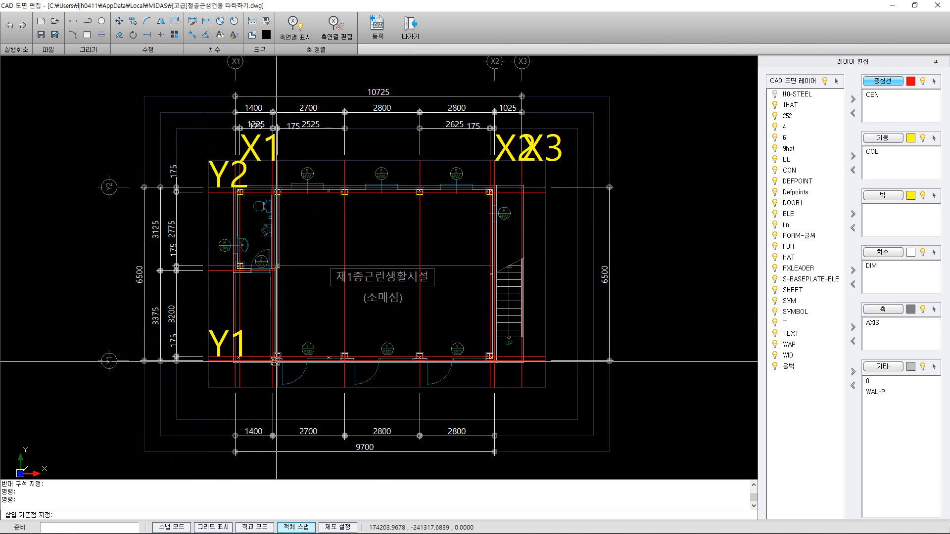
{"action": "scroll", "coordinate": [243, 361], "scroll_direction": "up", "scroll_amount": 5}
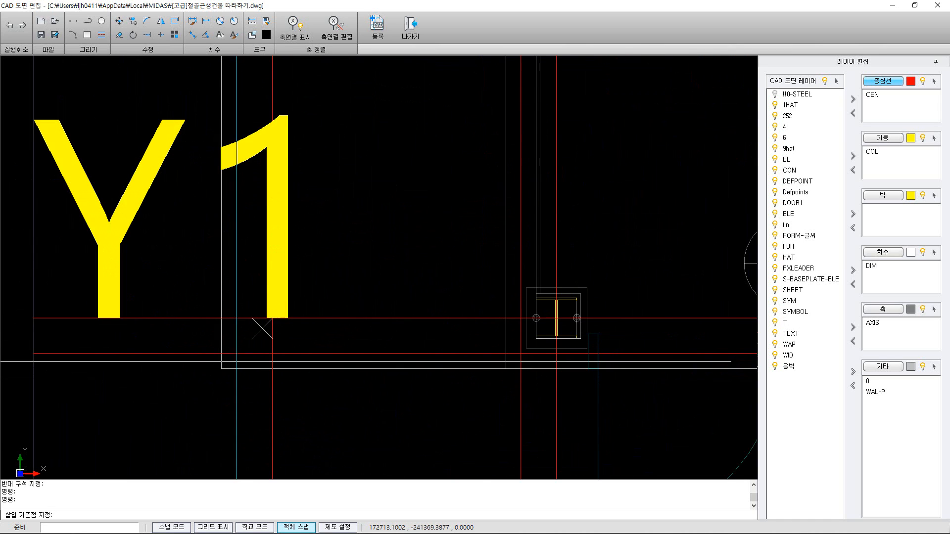
{"action": "mouse_move", "coordinate": [243, 361]}
{"action": "middle_mouse_down"}
{"action": "mouse_move", "coordinate": [254, 321]}
{"action": "mouse_move", "coordinate": [250, 289]}
{"action": "middle_mouse_up"}
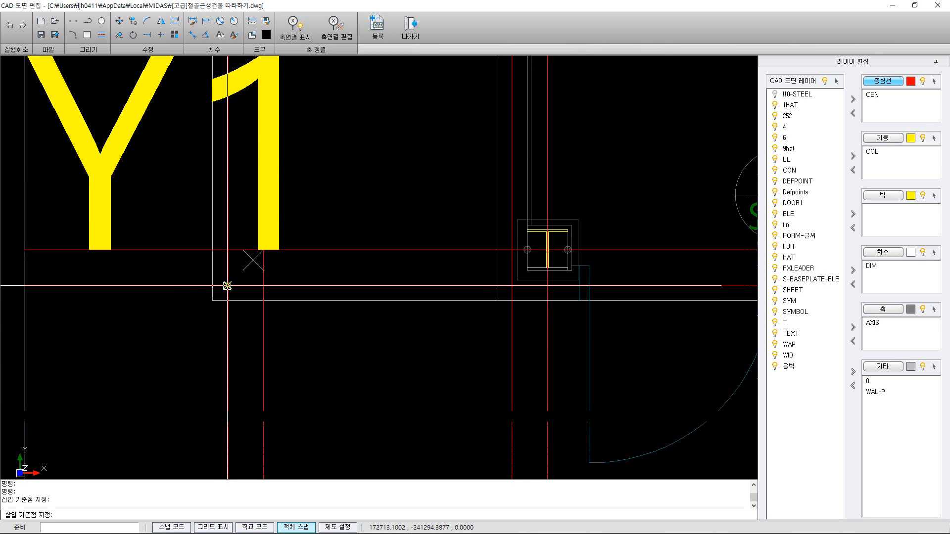
{"action": "left_click", "coordinate": [227, 286]}
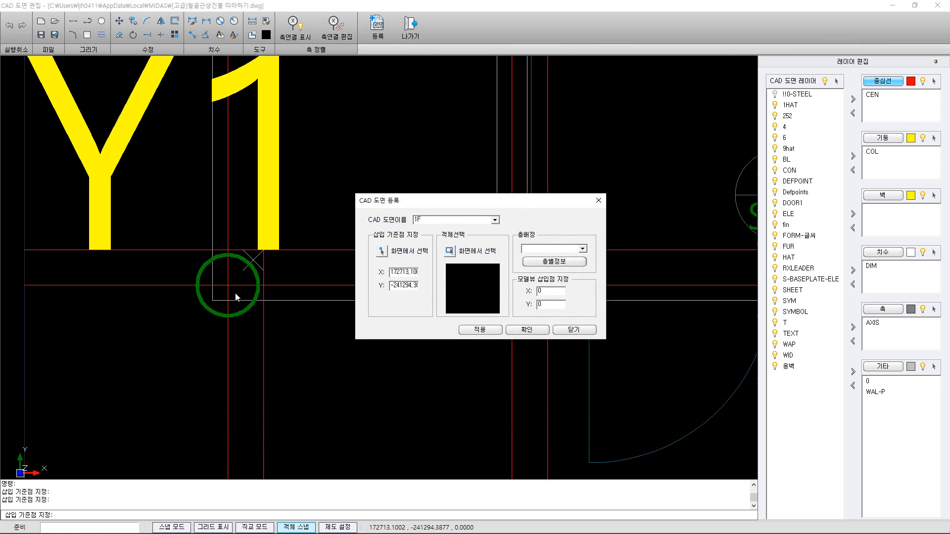
Select the whole first-floor plan, including its dimensions and axis marks, as the objects of the 1F drawing
{"action": "left_click", "coordinate": [450, 252]}
{"action": "scroll", "coordinate": [452, 257], "scroll_direction": "down", "scroll_amount": 10}
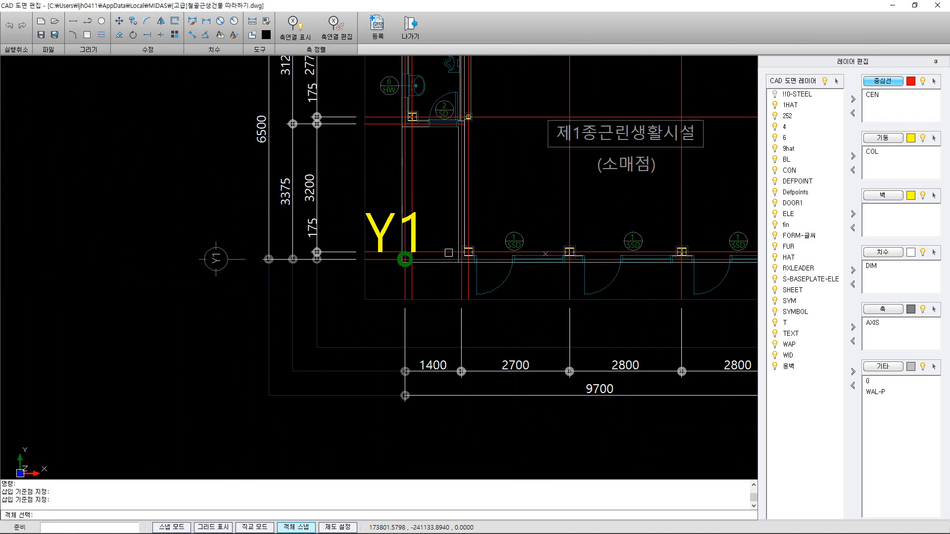
{"action": "mouse_move", "coordinate": [490, 277]}
{"action": "middle_mouse_down"}
{"action": "mouse_move", "coordinate": [444, 297]}
{"action": "mouse_move", "coordinate": [393, 336]}
{"action": "mouse_move", "coordinate": [400, 340]}
{"action": "middle_mouse_up"}
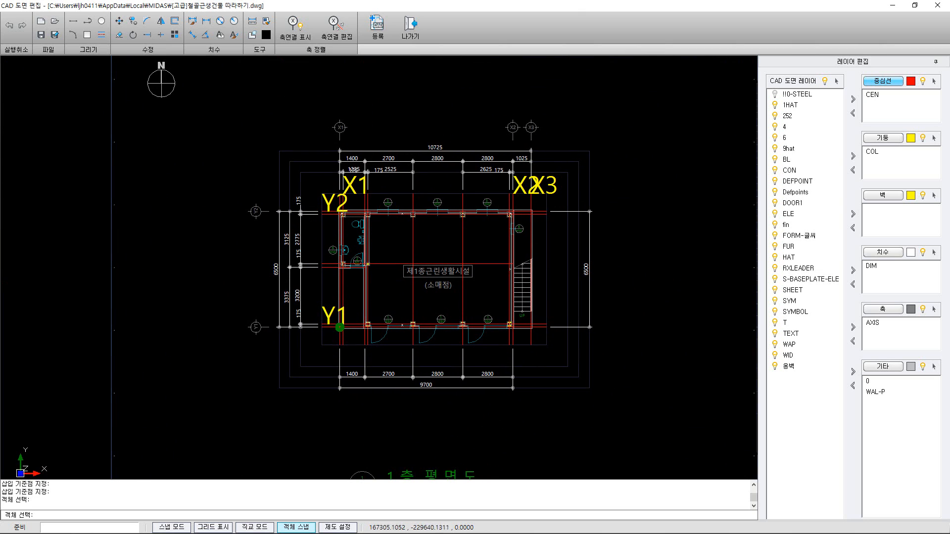
{"action": "left_click", "coordinate": [230, 108]}
{"action": "left_click", "coordinate": [647, 417]}
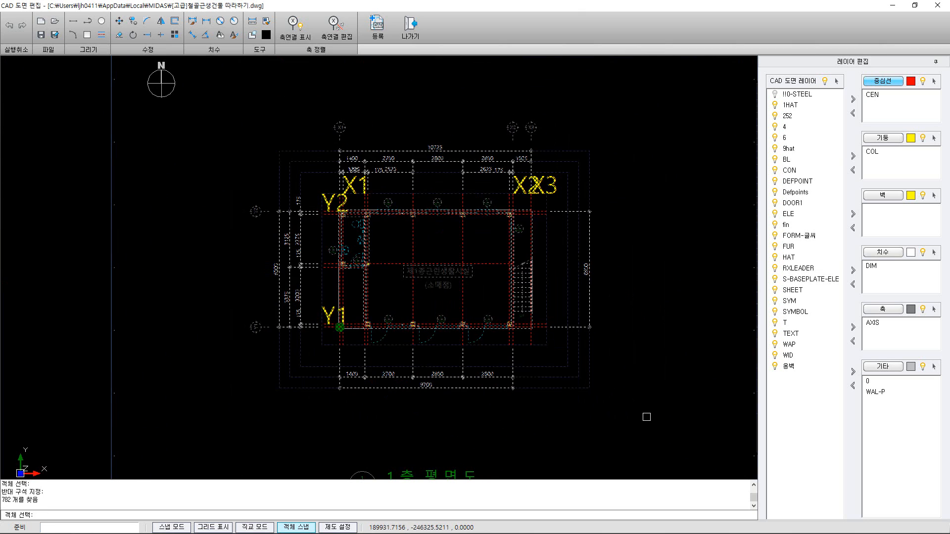
{"action": "key", "text": "Return"}
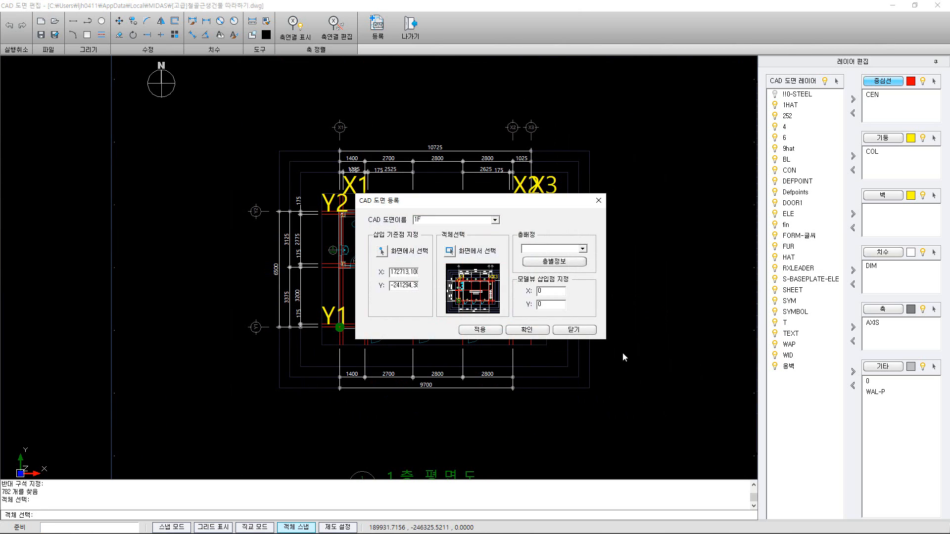
Assign the 1F drawing to story 1F and apply the registration
{"action": "left_click", "coordinate": [583, 249]}
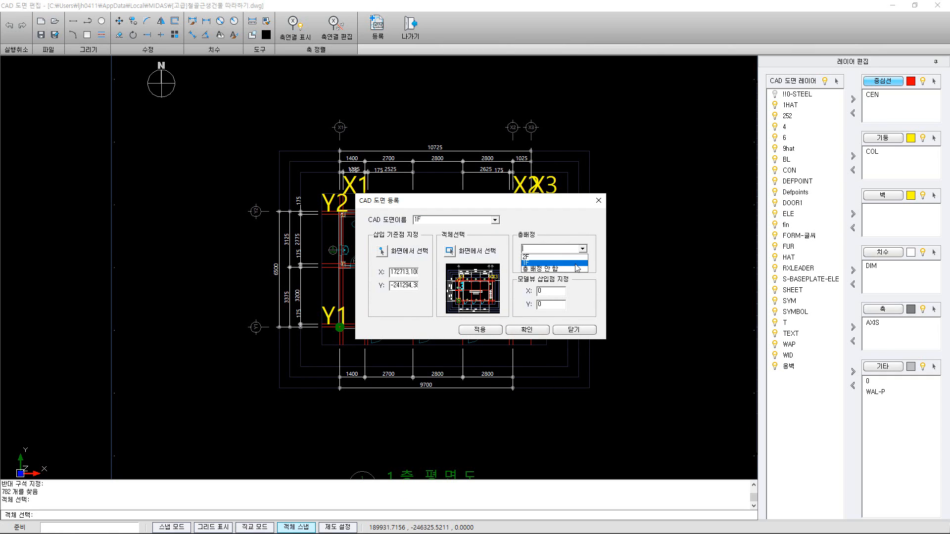
{"action": "left_click", "coordinate": [576, 264]}
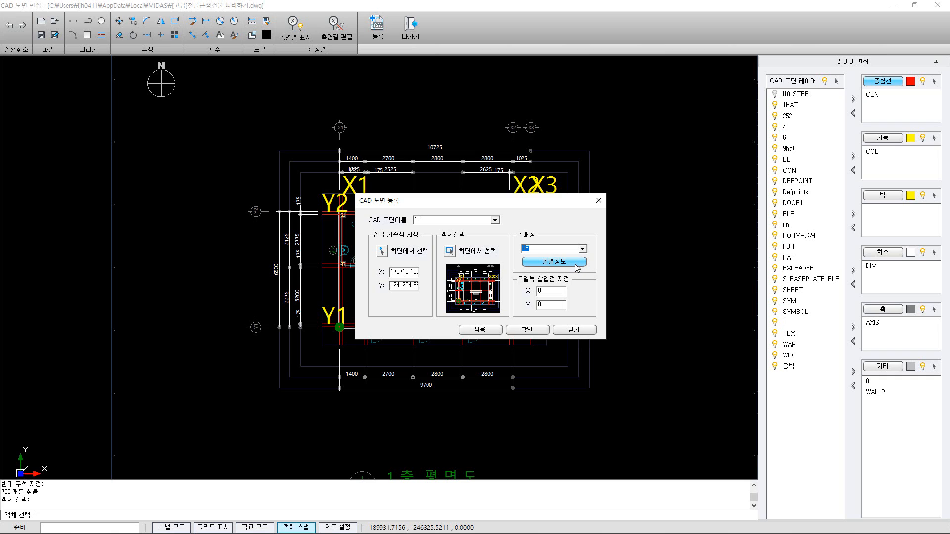
{"action": "left_click", "coordinate": [495, 331]}
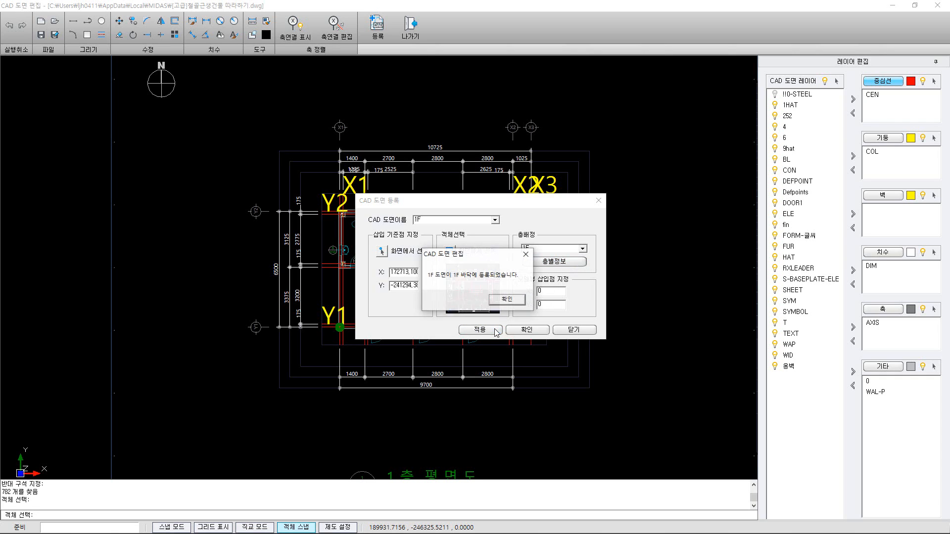
{"action": "left_click", "coordinate": [502, 300]}
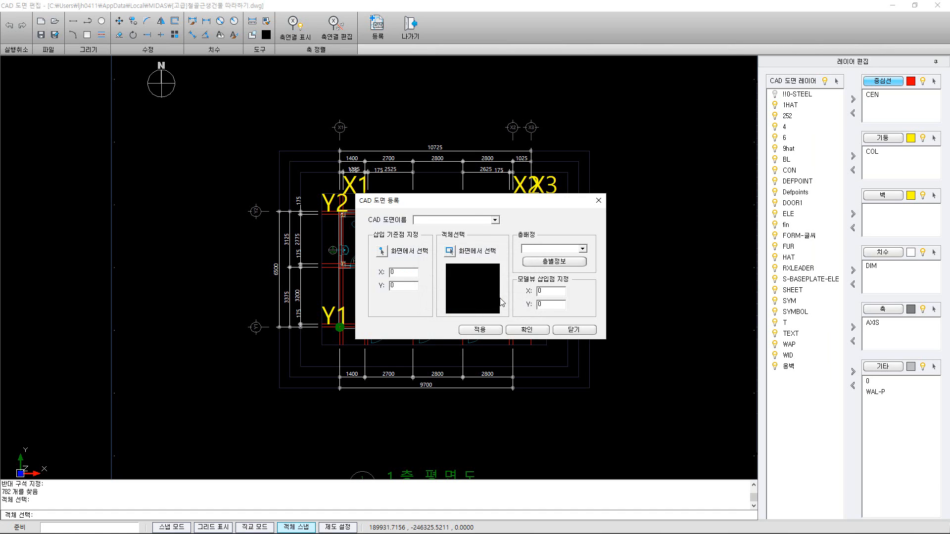
Name the next drawing 2F and set its insertion base point at the X1–Y1 centre-line intersection of the second-floor plan
{"action": "left_click", "coordinate": [466, 221]}
{"action": "type", "text": "2F"}
{"action": "left_click", "coordinate": [382, 251]}
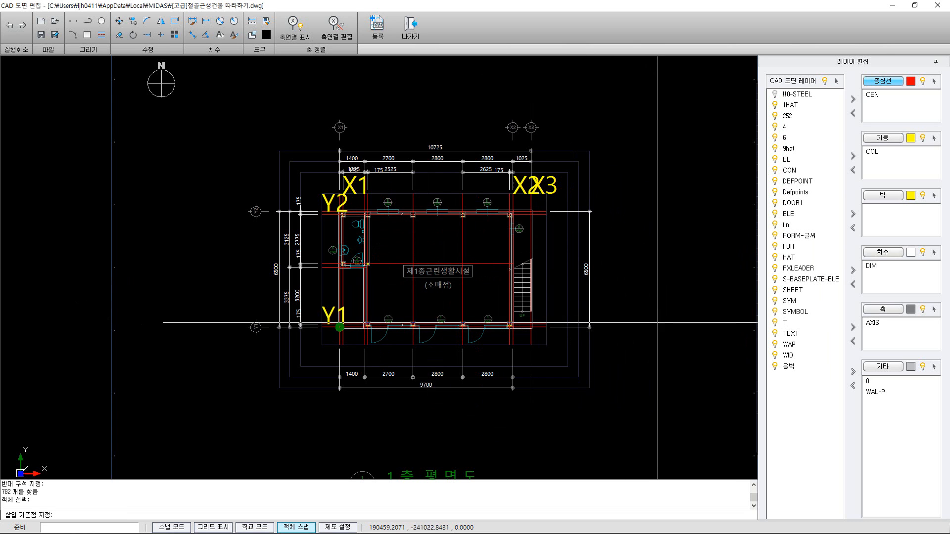
{"action": "mouse_move", "coordinate": [647, 325]}
{"action": "middle_mouse_down"}
{"action": "mouse_move", "coordinate": [248, 317]}
{"action": "mouse_move", "coordinate": [134, 301]}
{"action": "mouse_move", "coordinate": [571, 322]}
{"action": "mouse_move", "coordinate": [376, 319]}
{"action": "middle_mouse_up"}
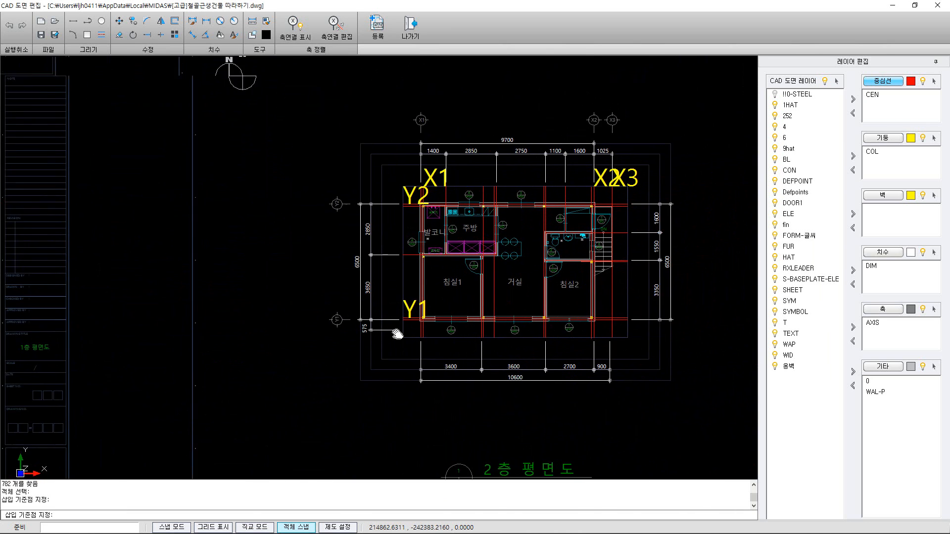
{"action": "scroll", "coordinate": [374, 317], "scroll_direction": "up", "scroll_amount": 10}
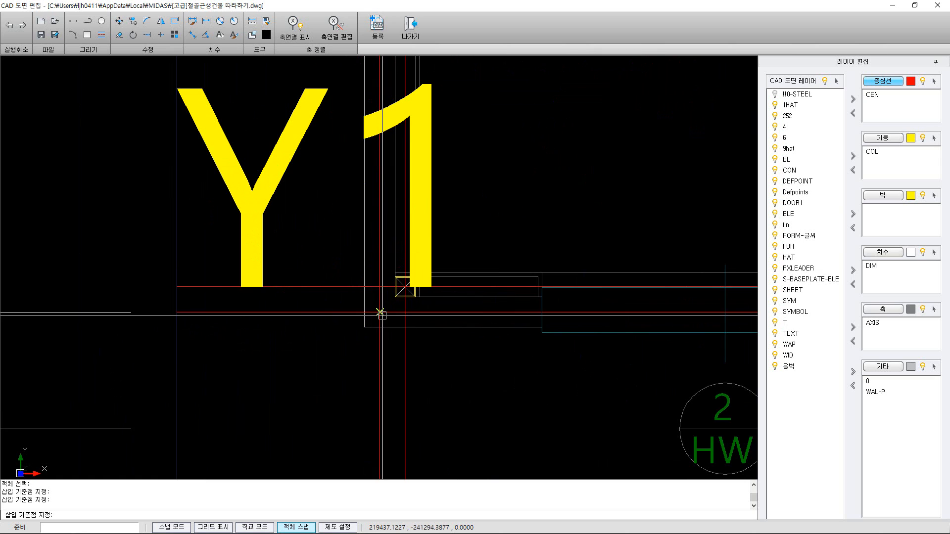
{"action": "left_click", "coordinate": [379, 314]}
Select the whole second-floor plan, including its dimensions and axis marks, as the objects of the 2F drawing
{"action": "left_click_drag", "start_coordinate": [445, 204], "coordinate": [539, 201]}
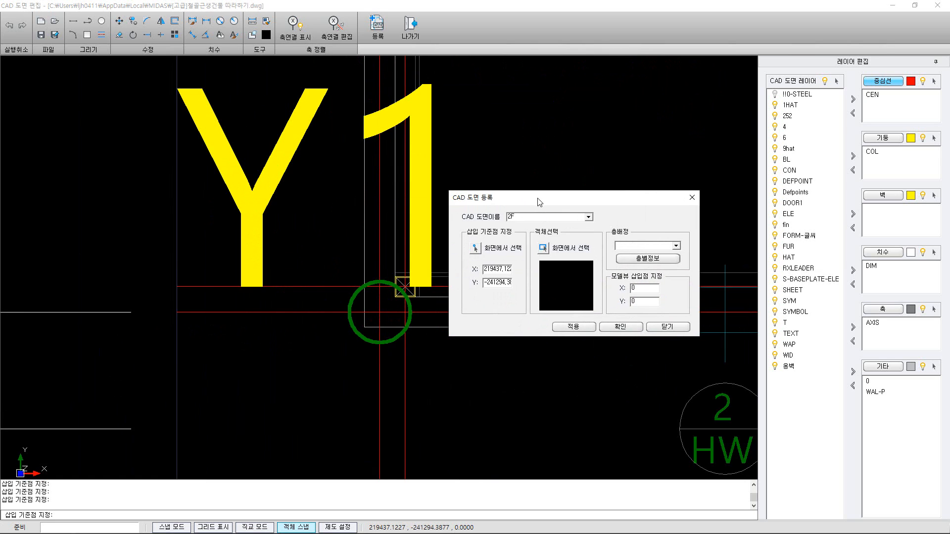
{"action": "left_click", "coordinate": [543, 248]}
{"action": "scroll", "coordinate": [349, 317], "scroll_direction": "down", "scroll_amount": 10}
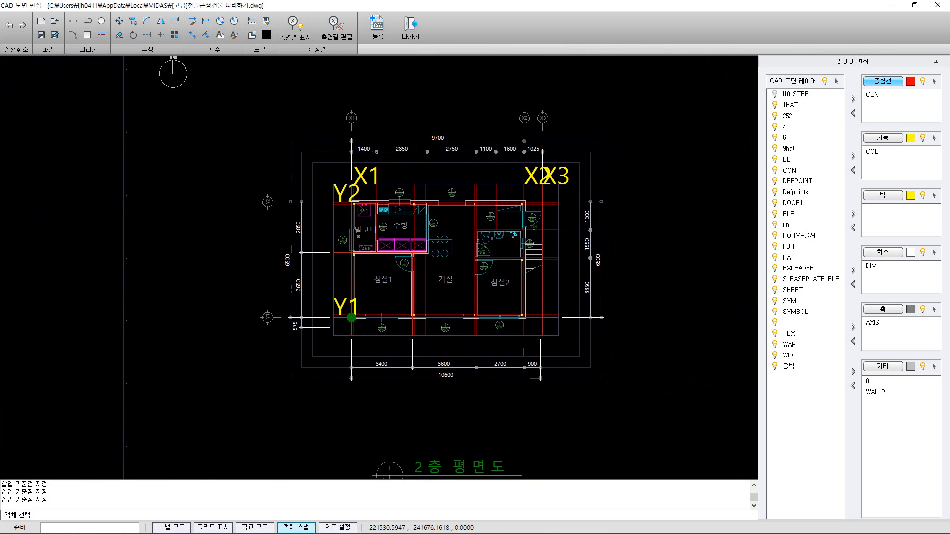
{"action": "left_click", "coordinate": [243, 102]}
{"action": "left_click", "coordinate": [657, 411]}
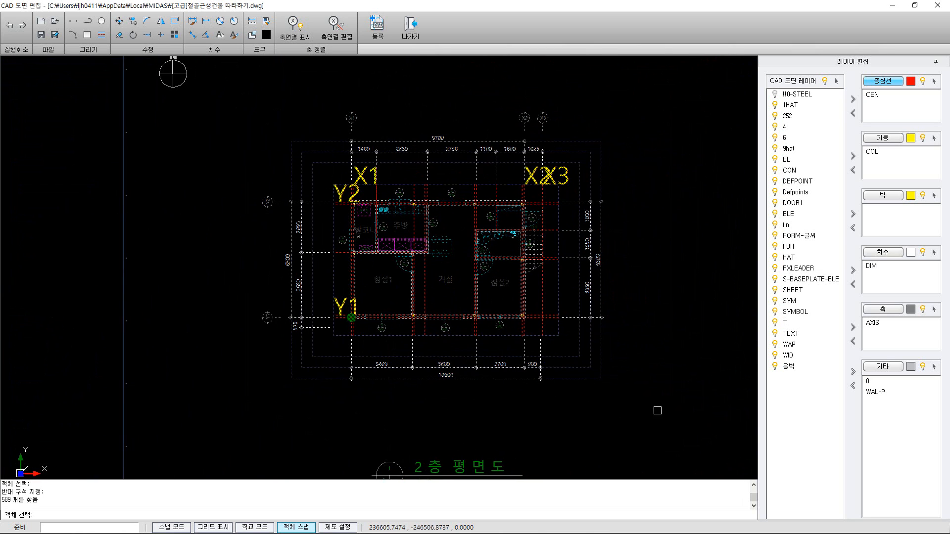
{"action": "key", "text": "Return"}
Assign the 2F drawing to story 2F, complete its registration and exit the CAD drawing editor
{"action": "left_click", "coordinate": [677, 247]}
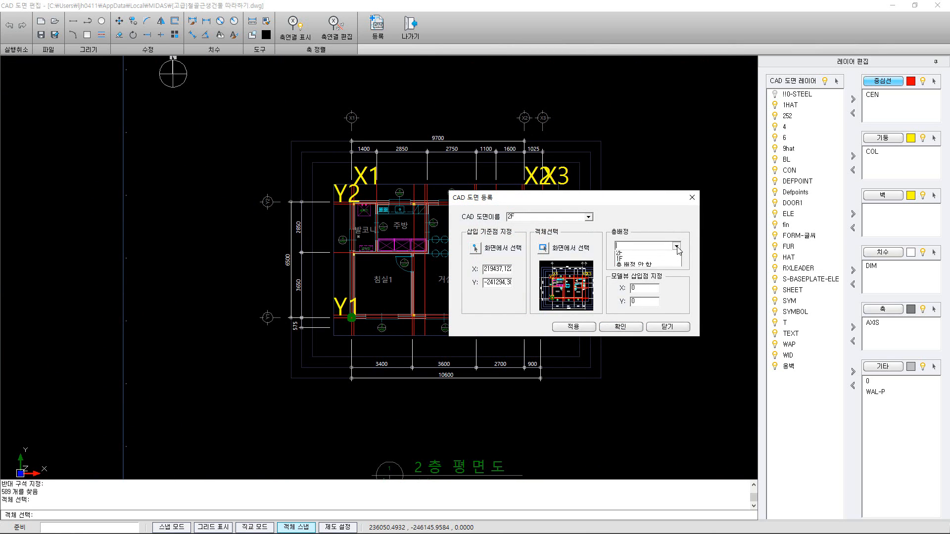
{"action": "left_click", "coordinate": [672, 253]}
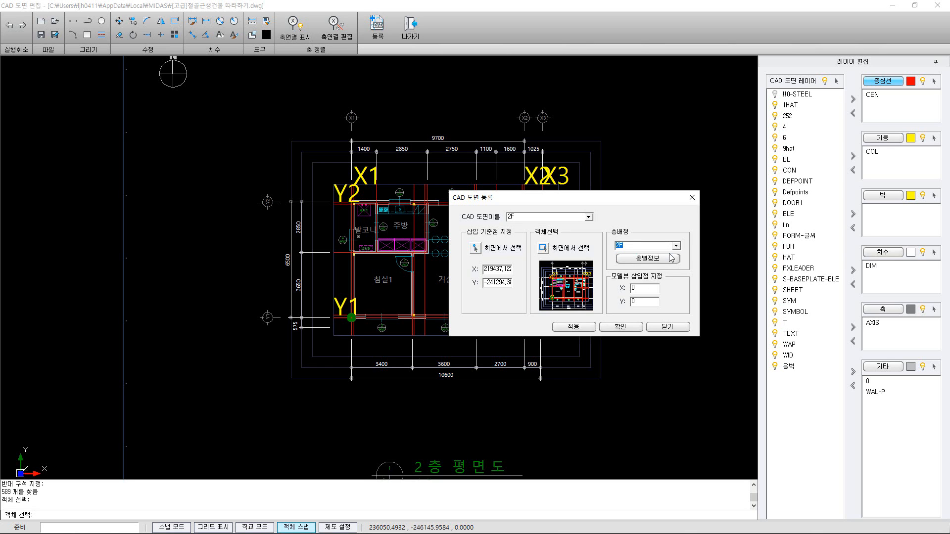
{"action": "left_click", "coordinate": [621, 326]}
{"action": "left_click", "coordinate": [506, 300]}
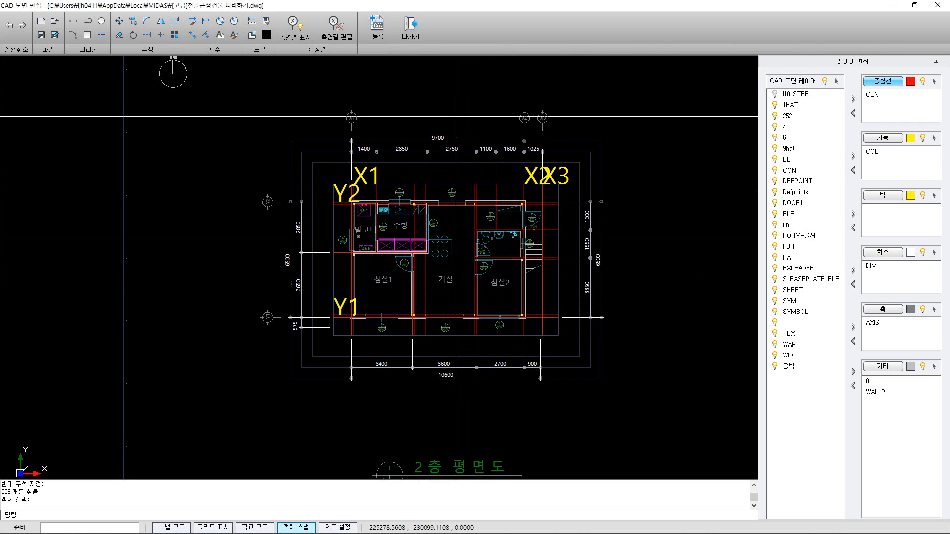
{"action": "left_click", "coordinate": [411, 28]}
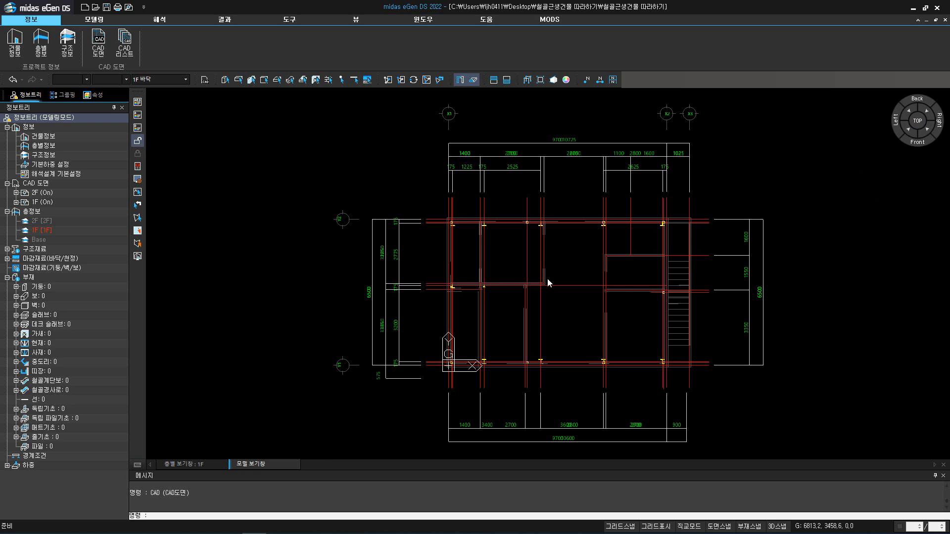
Examine how the overlaid 1F and 2F drawings align at the grid axes, columns and dimensions in the model view
{"action": "scroll", "coordinate": [445, 230], "scroll_direction": "up", "scroll_amount": 2}
{"action": "scroll", "coordinate": [446, 231], "scroll_direction": "up", "scroll_amount": 5}
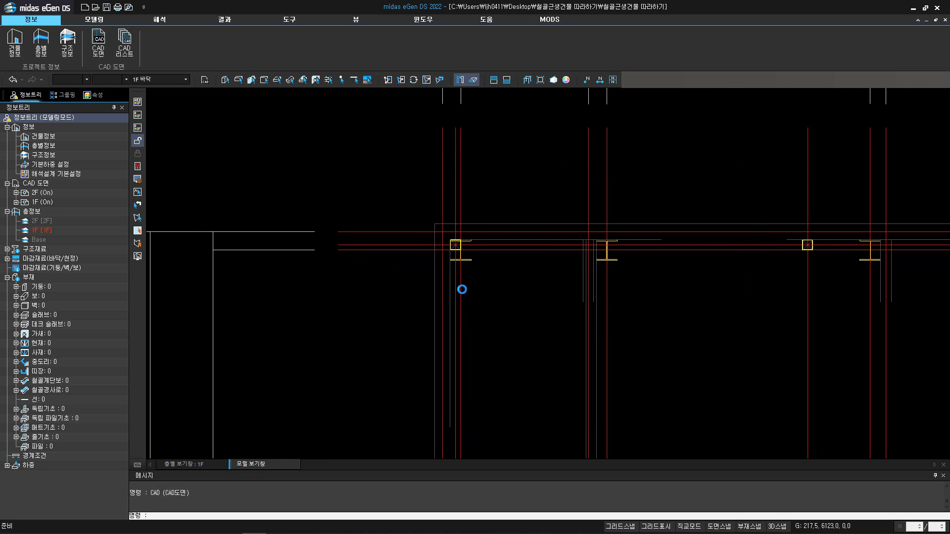
{"action": "middle_click_drag", "start_coordinate": [442, 204], "coordinate": [464, 311]}
{"action": "scroll", "coordinate": [468, 301], "scroll_direction": "down", "scroll_amount": 5}
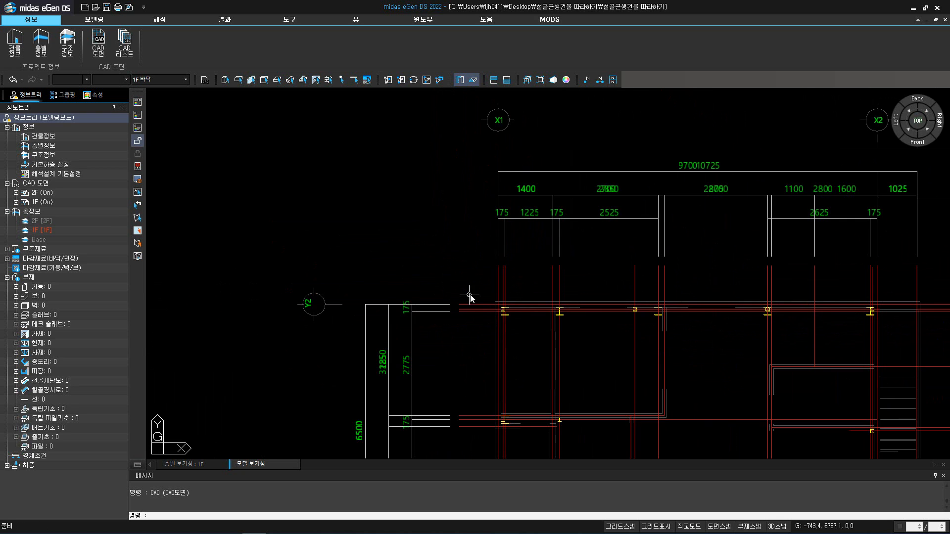
{"action": "middle_click_drag", "start_coordinate": [632, 379], "coordinate": [581, 165]}
{"action": "scroll", "coordinate": [469, 309], "scroll_direction": "down", "scroll_amount": 3}
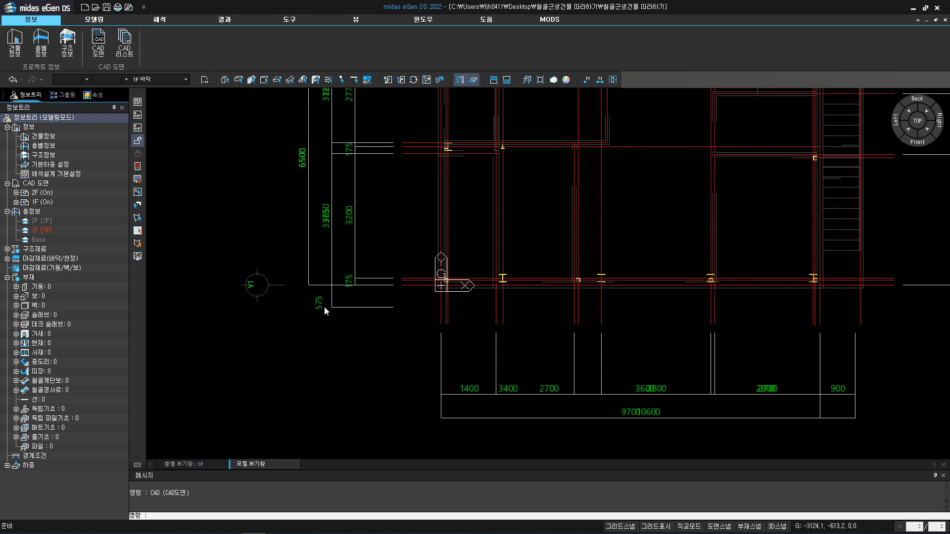
{"action": "scroll", "coordinate": [337, 304], "scroll_direction": "up", "scroll_amount": 5}
{"action": "scroll", "coordinate": [359, 293], "scroll_direction": "up", "scroll_amount": 1}
{"action": "middle_click_drag", "start_coordinate": [399, 264], "coordinate": [493, 212]}
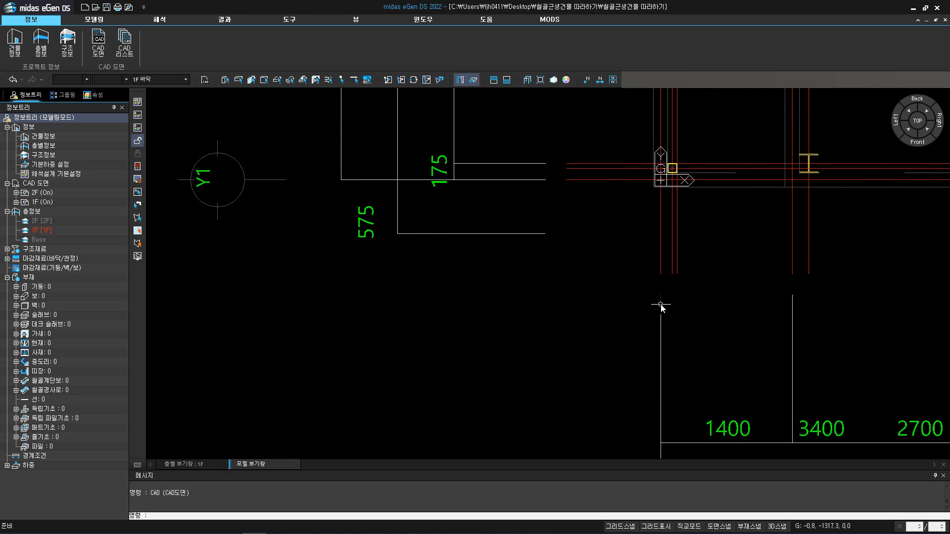
{"action": "scroll", "coordinate": [649, 290], "scroll_direction": "down", "scroll_amount": 3}
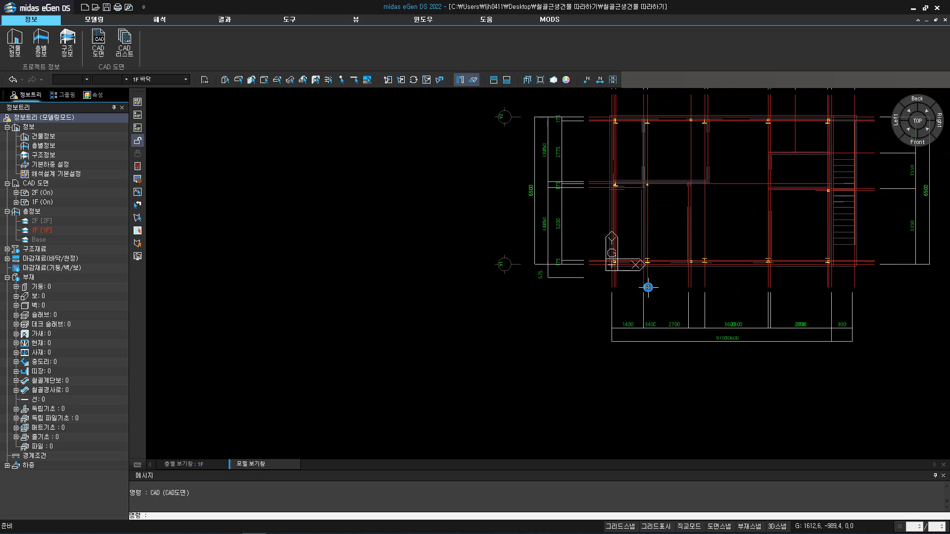
{"action": "left_click", "coordinate": [918, 128]}
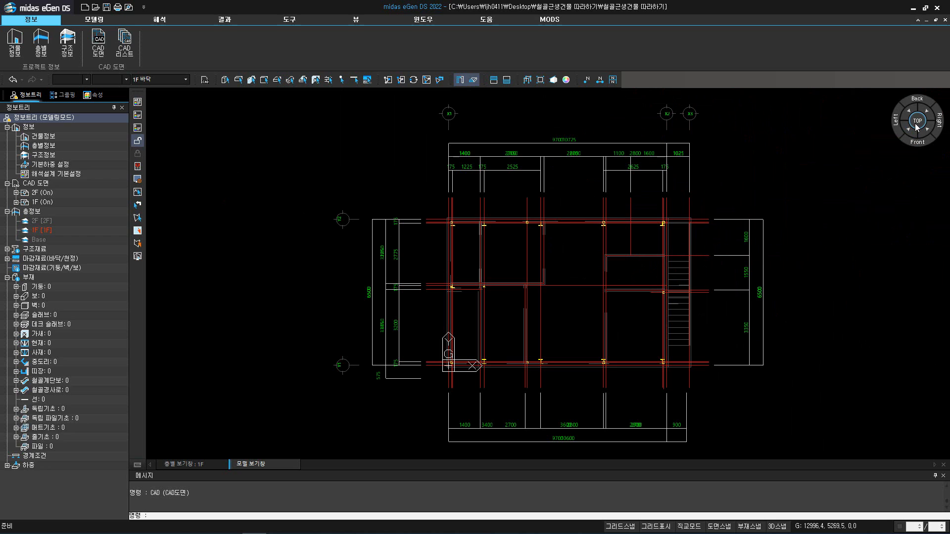
Switch to the 1F story view and turn on the 1F CAD drawing there
{"action": "left_click", "coordinate": [199, 466]}
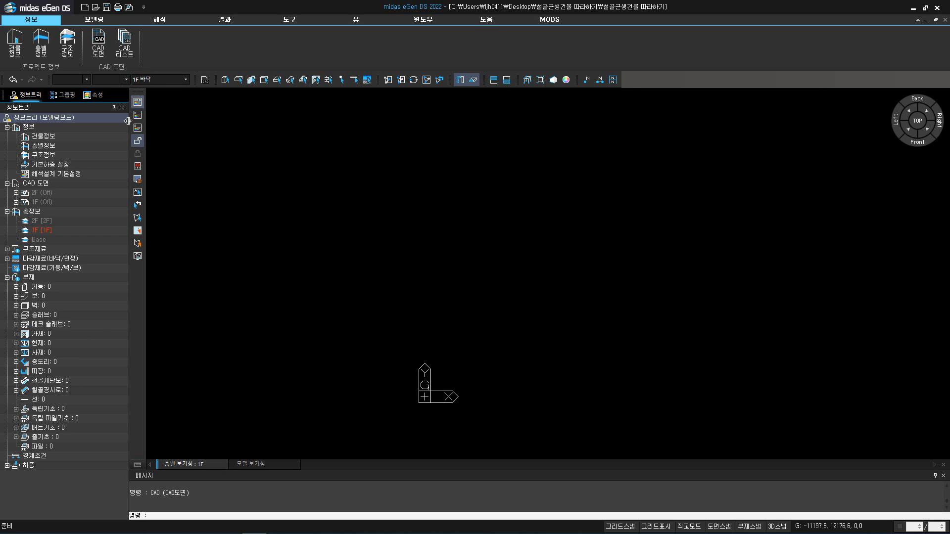
{"action": "left_click", "coordinate": [43, 202]}
{"action": "right_click", "coordinate": [44, 202]}
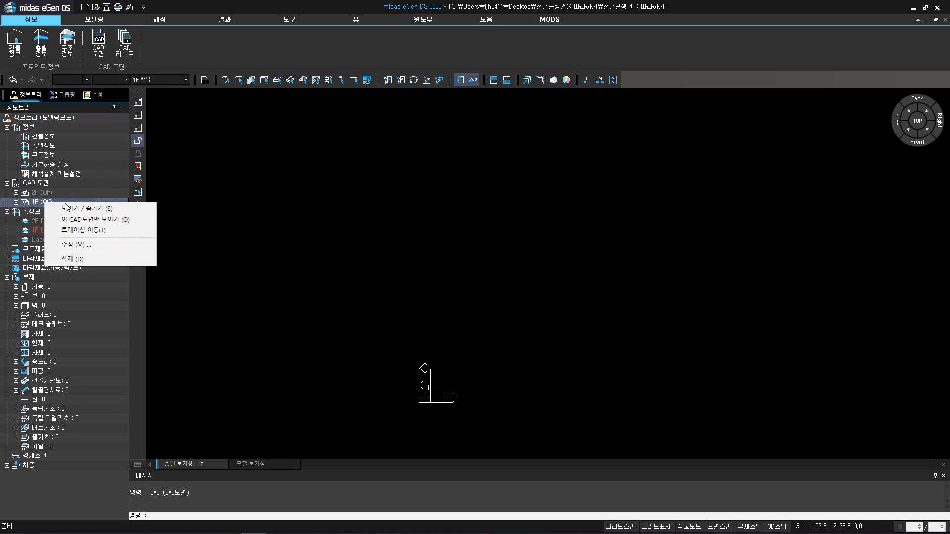
{"action": "left_click", "coordinate": [68, 208]}
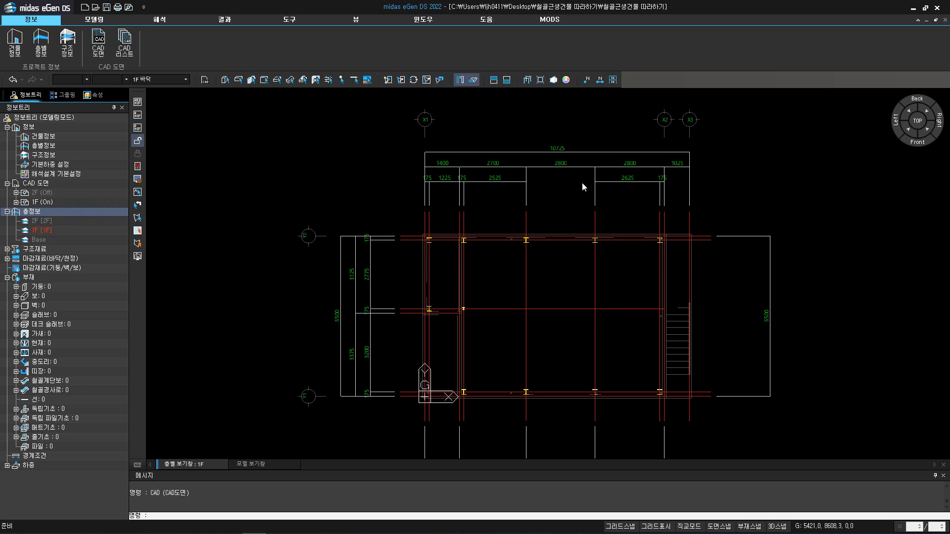
{"action": "left_click", "coordinate": [918, 120]}
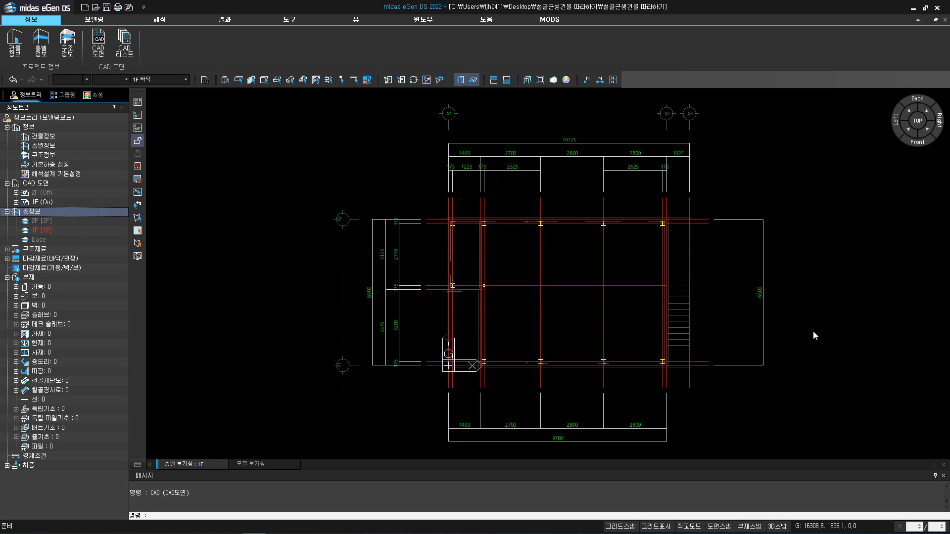
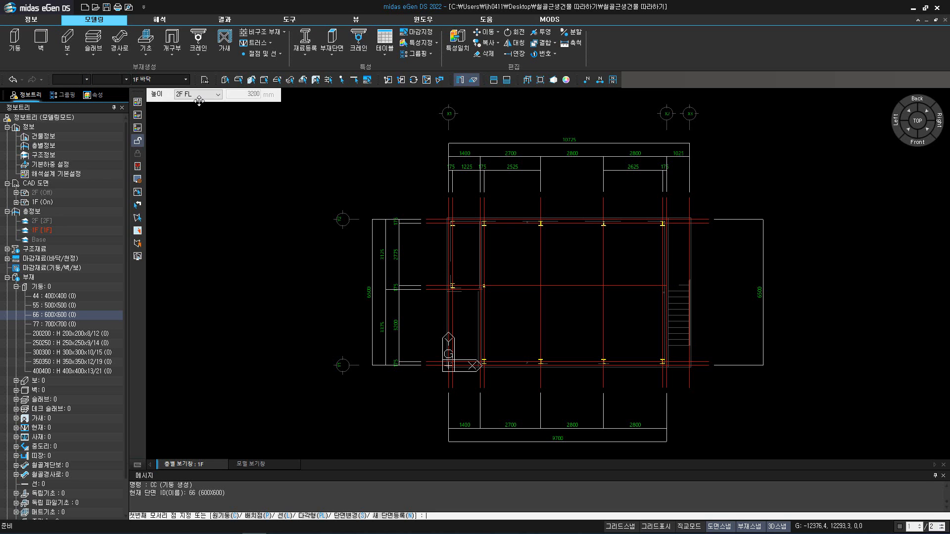
Change the column section to H 200x200x8/12 and place a column at the X mark of the plan's upper-left corner
{"action": "left_click", "coordinate": [357, 517]}
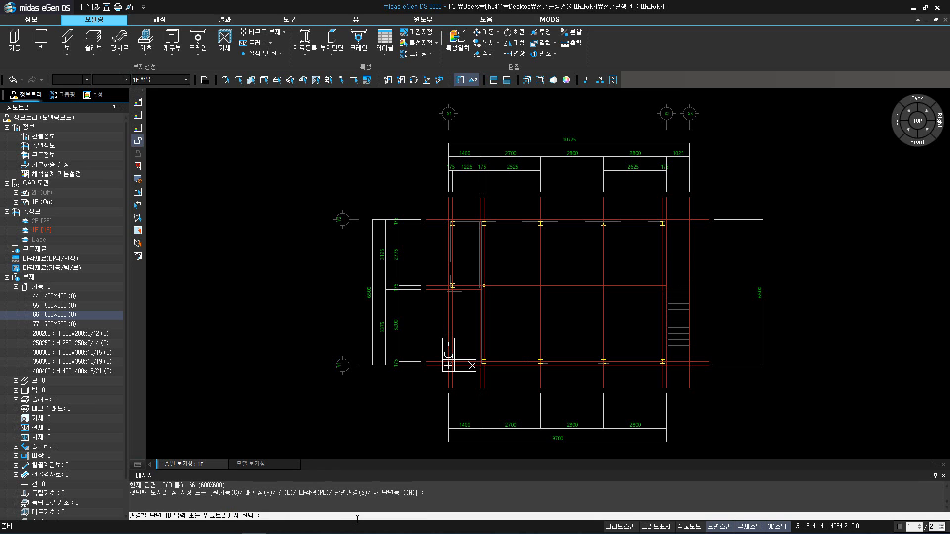
{"action": "left_click", "coordinate": [105, 335]}
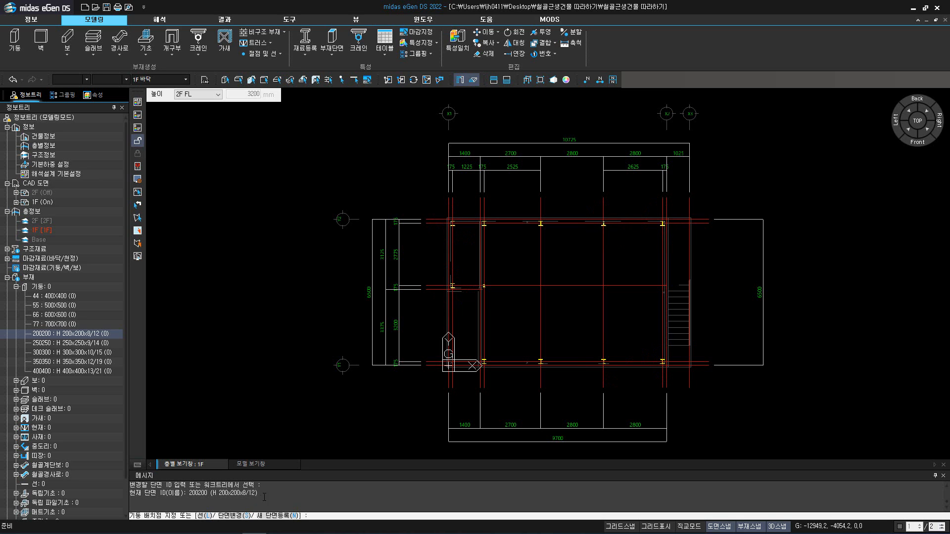
{"action": "scroll", "coordinate": [467, 228], "scroll_direction": "up", "scroll_amount": 2}
{"action": "scroll", "coordinate": [448, 267], "scroll_direction": "up", "scroll_amount": 6}
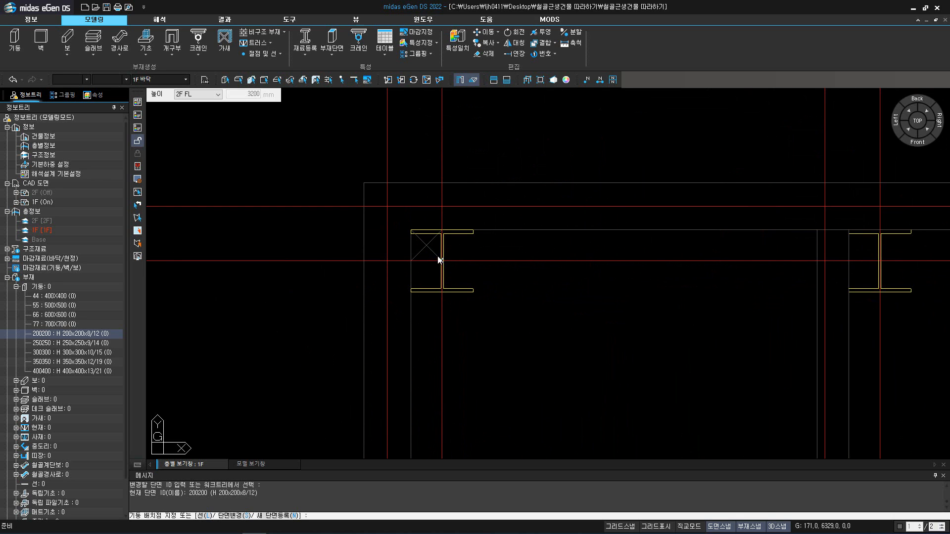
{"action": "left_click", "coordinate": [427, 249]}
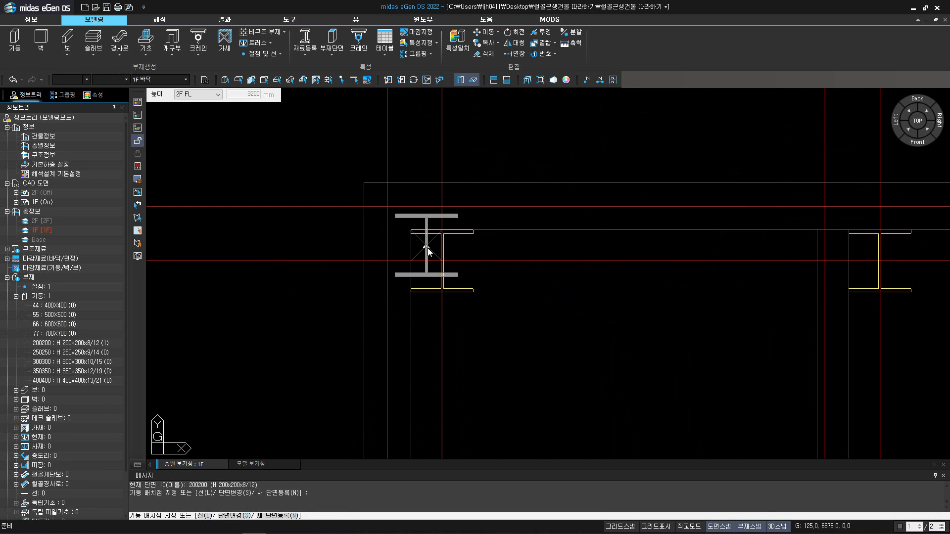
Place an H 200x200x8/12 column at the X mark midway along the plan's left edge
{"action": "scroll", "coordinate": [427, 250], "scroll_direction": "down", "scroll_amount": 4}
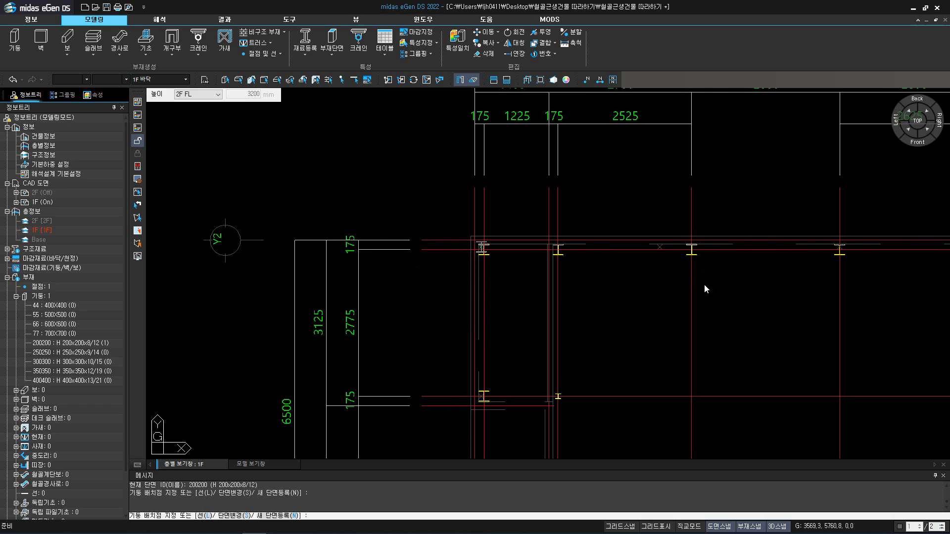
{"action": "middle_click_drag", "start_coordinate": [705, 284], "coordinate": [651, 227]}
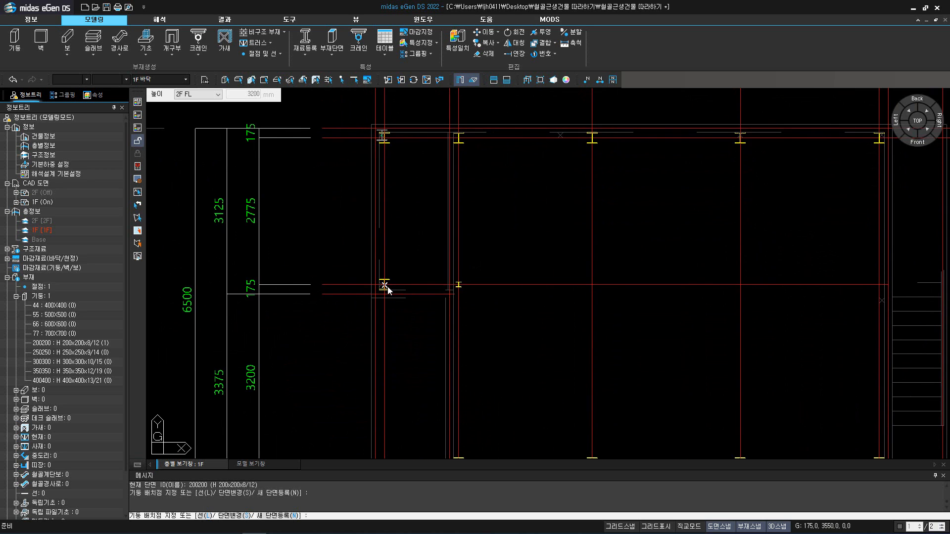
{"action": "scroll", "coordinate": [384, 285], "scroll_direction": "up", "scroll_amount": 5}
{"action": "left_click", "coordinate": [378, 272]}
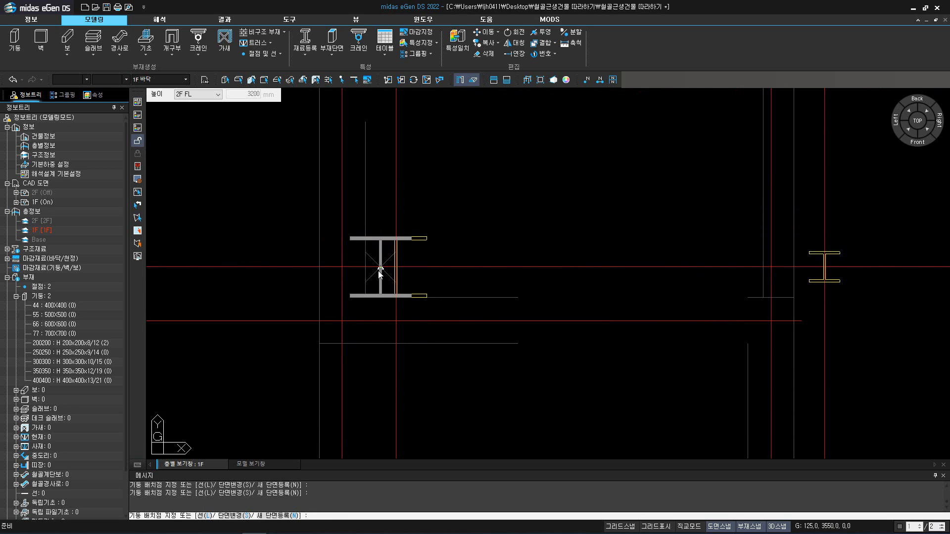
Place H 200x200x8/12 columns at the fourth and fifth column marks from the left in the plan's upper row
{"action": "scroll", "coordinate": [378, 271], "scroll_direction": "down", "scroll_amount": 5}
{"action": "scroll", "coordinate": [700, 198], "scroll_direction": "up", "scroll_amount": 2}
{"action": "scroll", "coordinate": [745, 257], "scroll_direction": "up", "scroll_amount": 2}
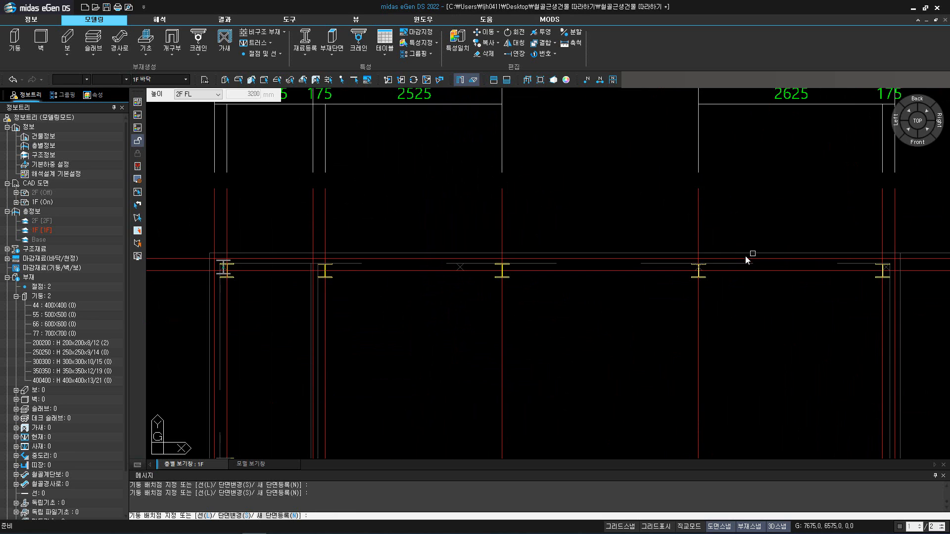
{"action": "scroll", "coordinate": [750, 286], "scroll_direction": "up", "scroll_amount": 4}
{"action": "scroll", "coordinate": [568, 246], "scroll_direction": "up", "scroll_amount": 4}
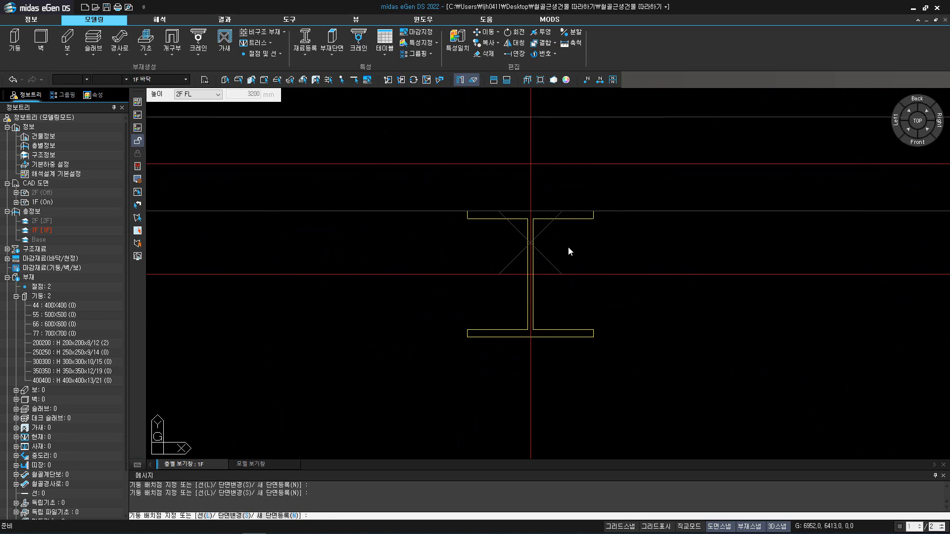
{"action": "left_click", "coordinate": [518, 263]}
{"action": "scroll", "coordinate": [519, 263], "scroll_direction": "down", "scroll_amount": 5}
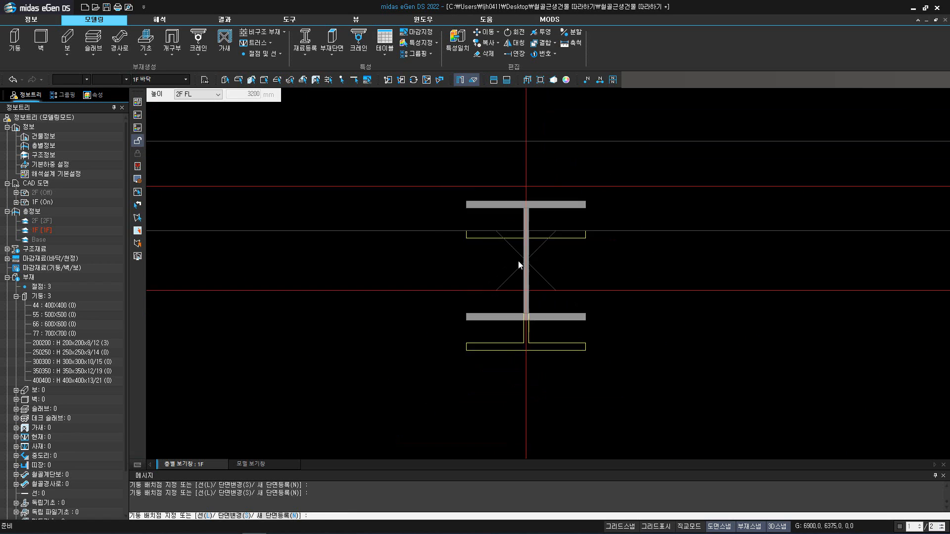
{"action": "scroll", "coordinate": [798, 252], "scroll_direction": "up", "scroll_amount": 2}
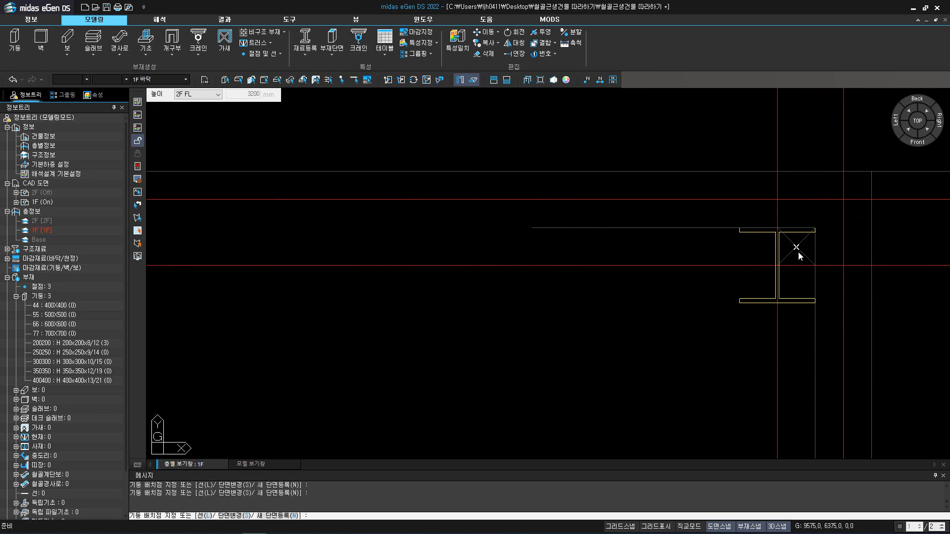
{"action": "left_click", "coordinate": [797, 251]}
Place H 200x200x8/12 columns at the last two column marks on the right of the plan's lower row
{"action": "scroll", "coordinate": [797, 252], "scroll_direction": "down", "scroll_amount": 5}
{"action": "scroll", "coordinate": [791, 256], "scroll_direction": "down", "scroll_amount": 2}
{"action": "middle_click_drag", "start_coordinate": [737, 301], "coordinate": [643, 57]}
{"action": "scroll", "coordinate": [509, 280], "scroll_direction": "up", "scroll_amount": 3}
{"action": "scroll", "coordinate": [490, 272], "scroll_direction": "up", "scroll_amount": 3}
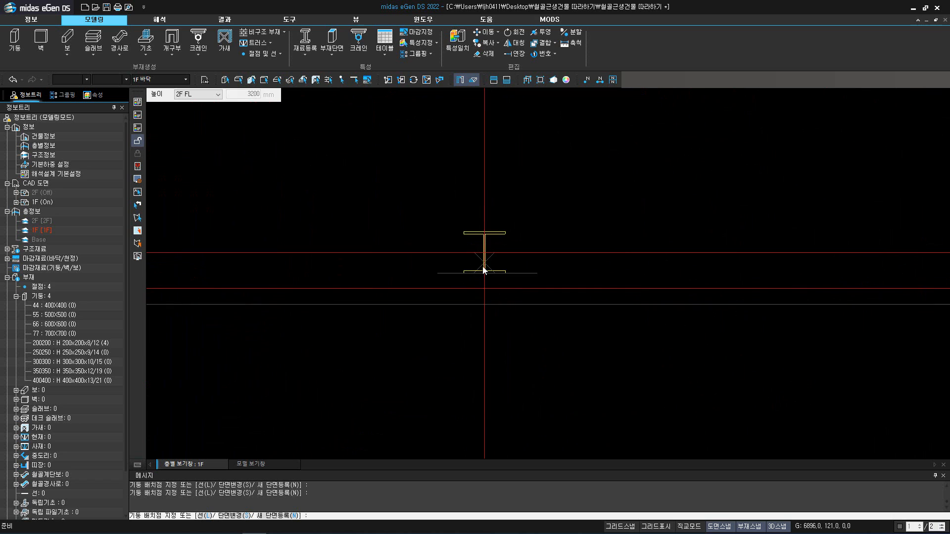
{"action": "left_click", "coordinate": [489, 271]}
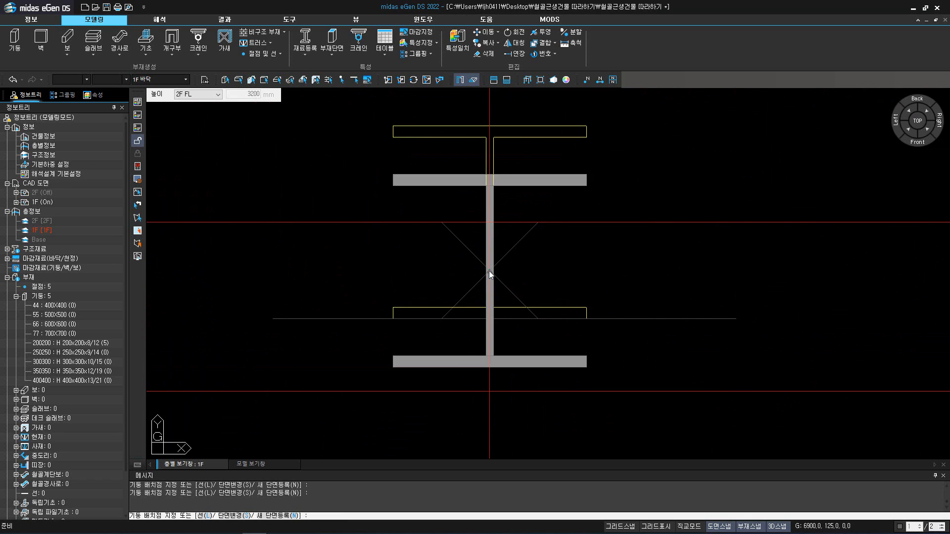
{"action": "scroll", "coordinate": [489, 271], "scroll_direction": "down", "scroll_amount": 4}
{"action": "scroll", "coordinate": [821, 283], "scroll_direction": "up", "scroll_amount": 1}
{"action": "scroll", "coordinate": [836, 250], "scroll_direction": "up", "scroll_amount": 2}
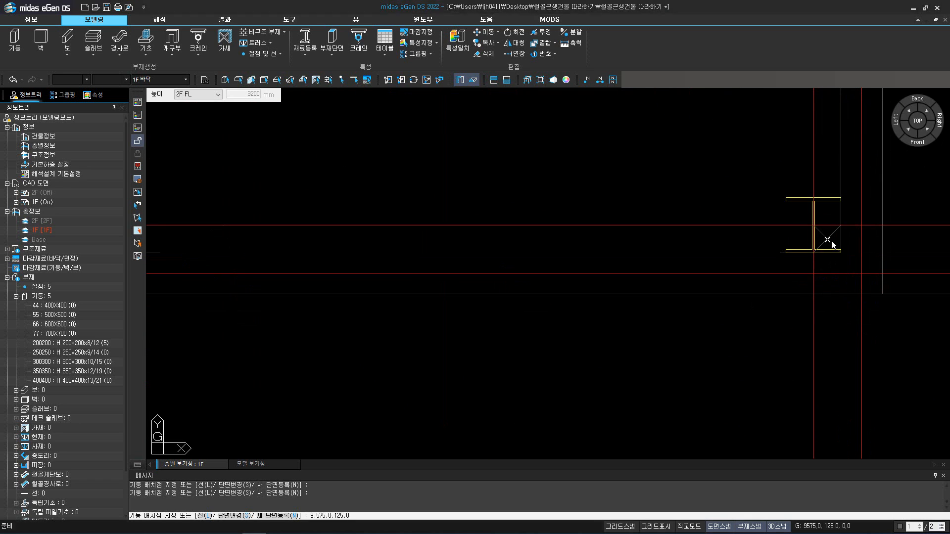
{"action": "left_click", "coordinate": [835, 249]}
{"action": "scroll", "coordinate": [841, 237], "scroll_direction": "down", "scroll_amount": 3}
{"action": "left_click", "coordinate": [918, 126]}
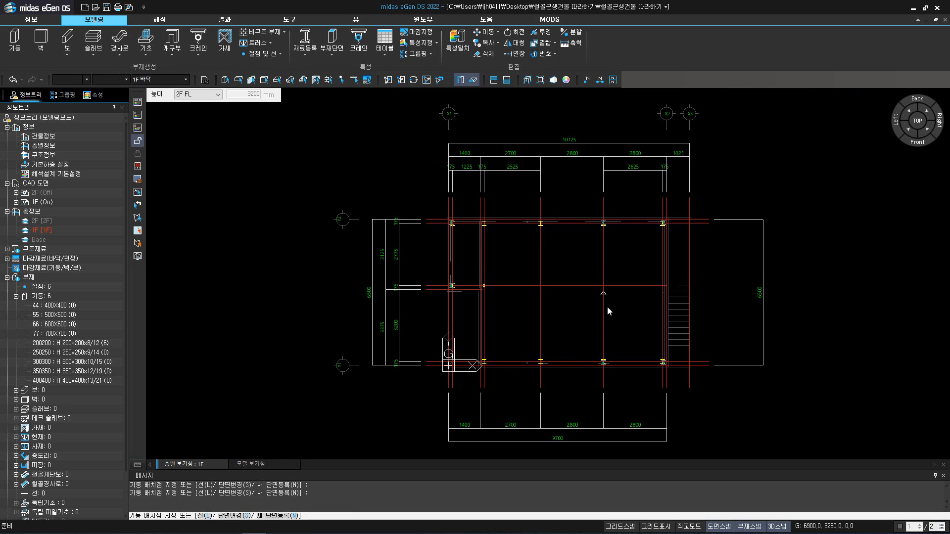
Register a new steel H-shaped column section with ID 100100, using H 100x100x6/8 from the KS21 database
{"action": "left_click", "coordinate": [280, 516]}
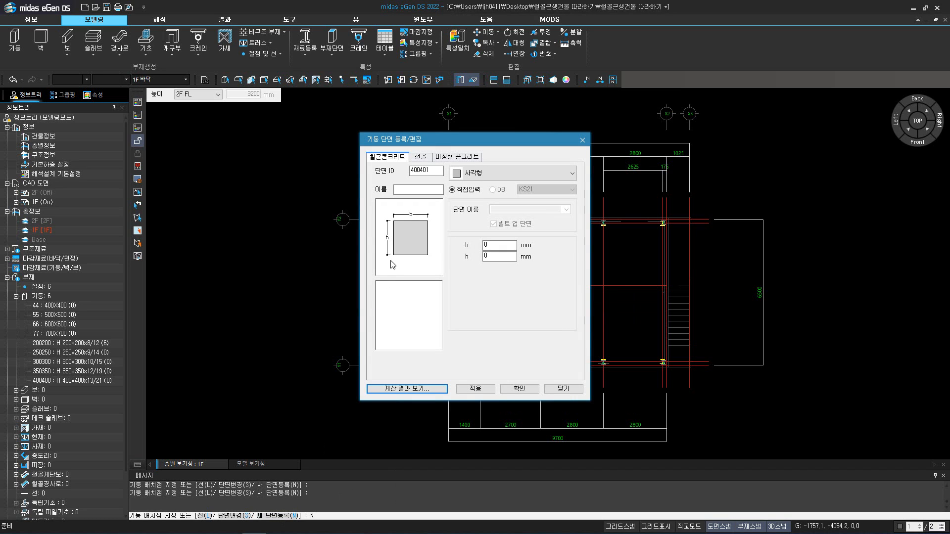
{"action": "left_click", "coordinate": [421, 158]}
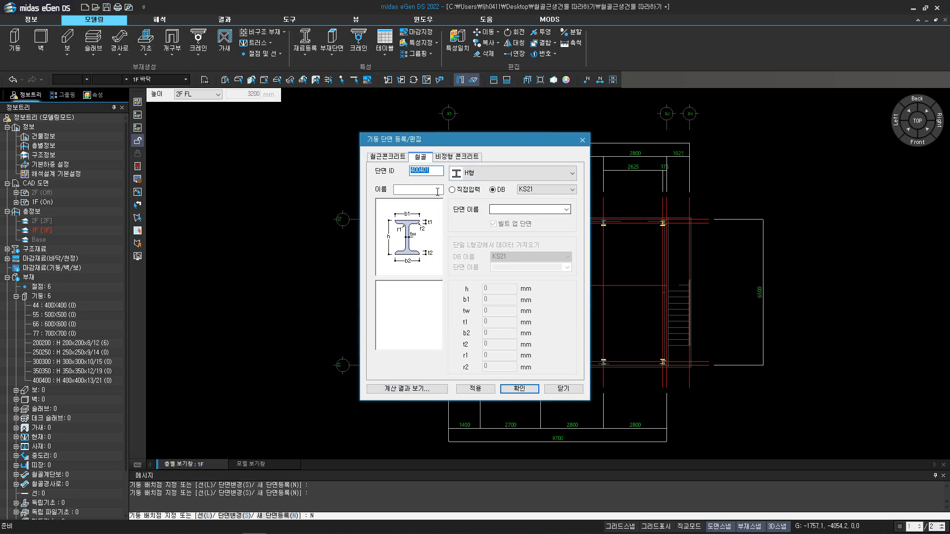
{"action": "type", "text": "100100"}
{"action": "left_click", "coordinate": [566, 210]}
{"action": "left_click", "coordinate": [512, 223]}
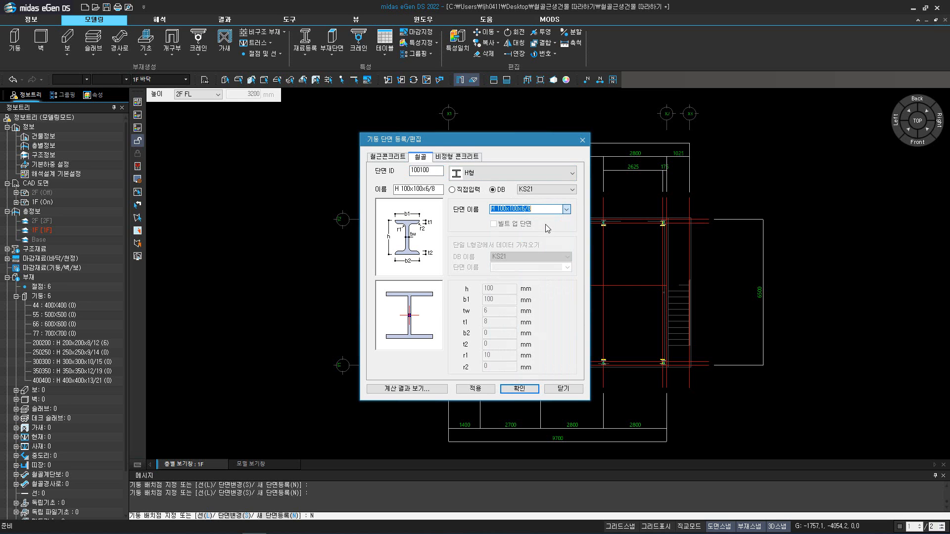
{"action": "left_click", "coordinate": [518, 388]}
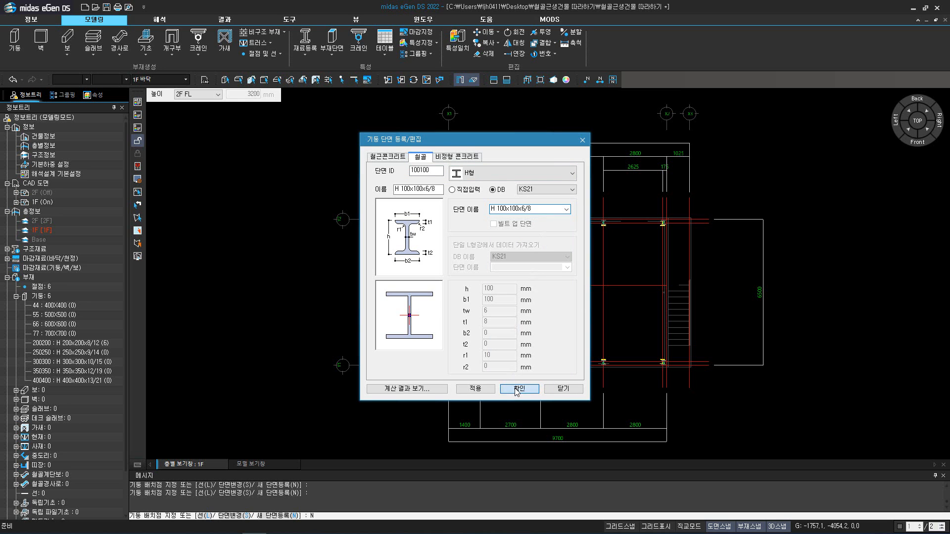
Place an H 100x100x6/8 column at the small interior H symbol on the middle grid line and finish column placement
{"action": "scroll", "coordinate": [492, 299], "scroll_direction": "up", "scroll_amount": 2}
{"action": "scroll", "coordinate": [492, 295], "scroll_direction": "up", "scroll_amount": 10}
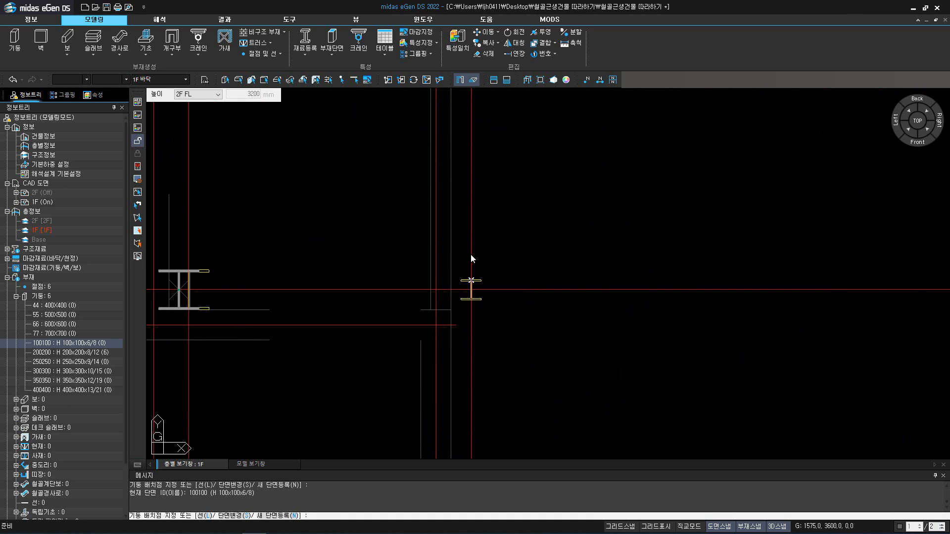
{"action": "scroll", "coordinate": [477, 295], "scroll_direction": "up", "scroll_amount": 2}
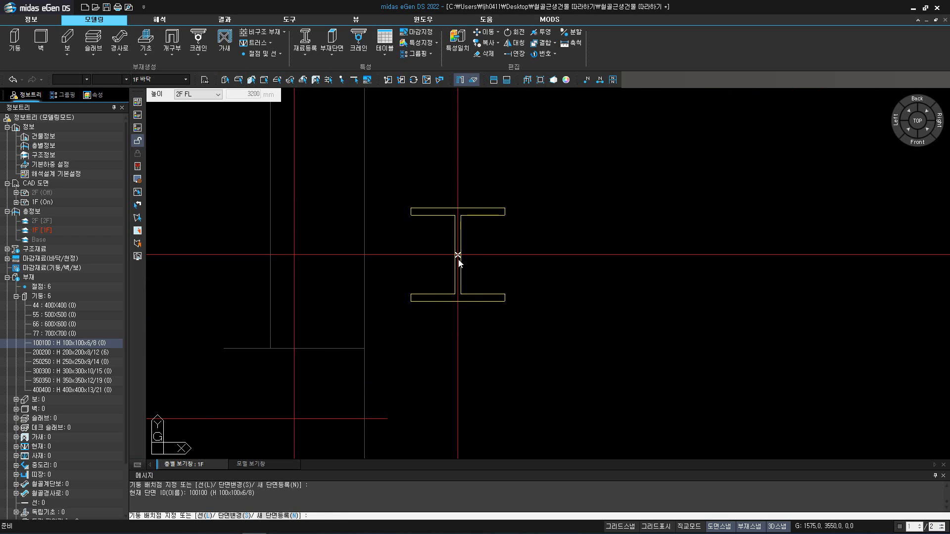
{"action": "left_click", "coordinate": [458, 256]}
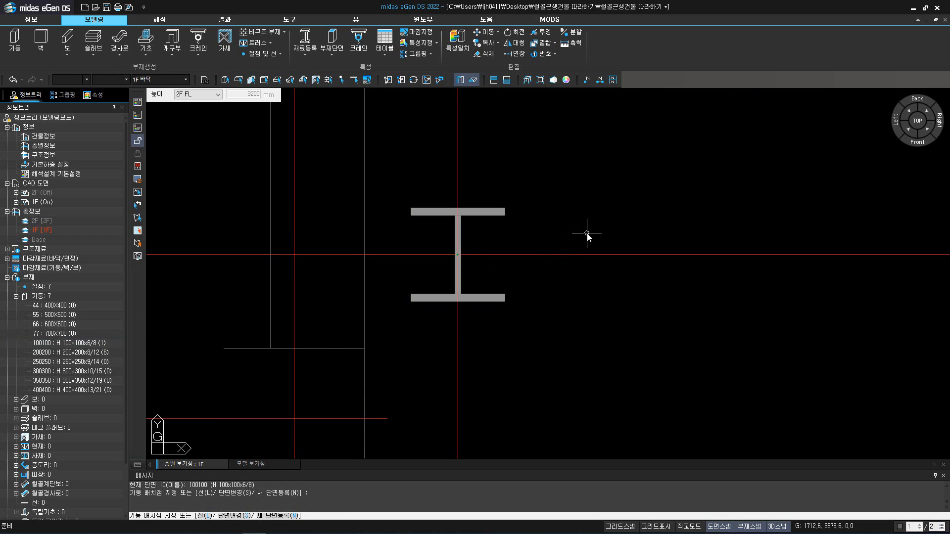
{"action": "key", "text": "Escape"}
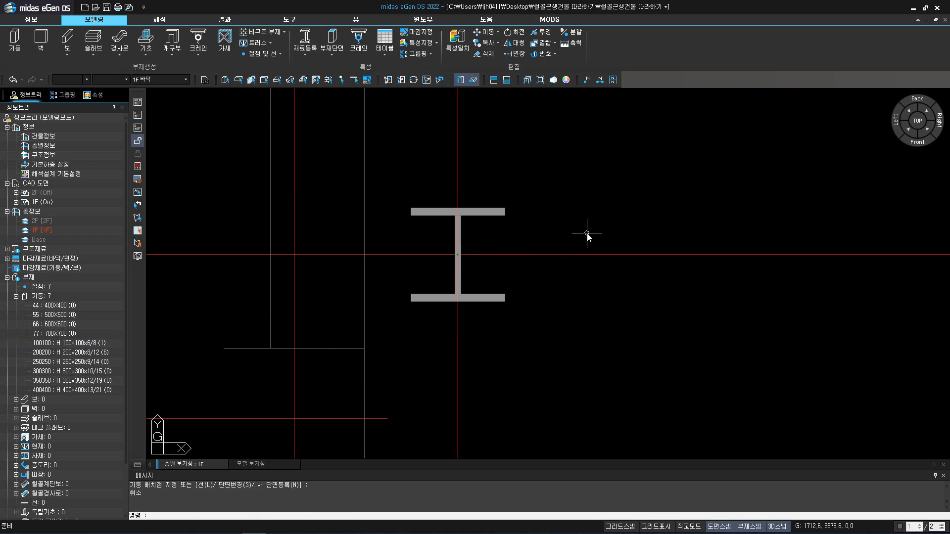
In a 3D view, turn on orthogonal mode and select the fourth column of the plan's upper row for copying
{"action": "left_click", "coordinate": [906, 128]}
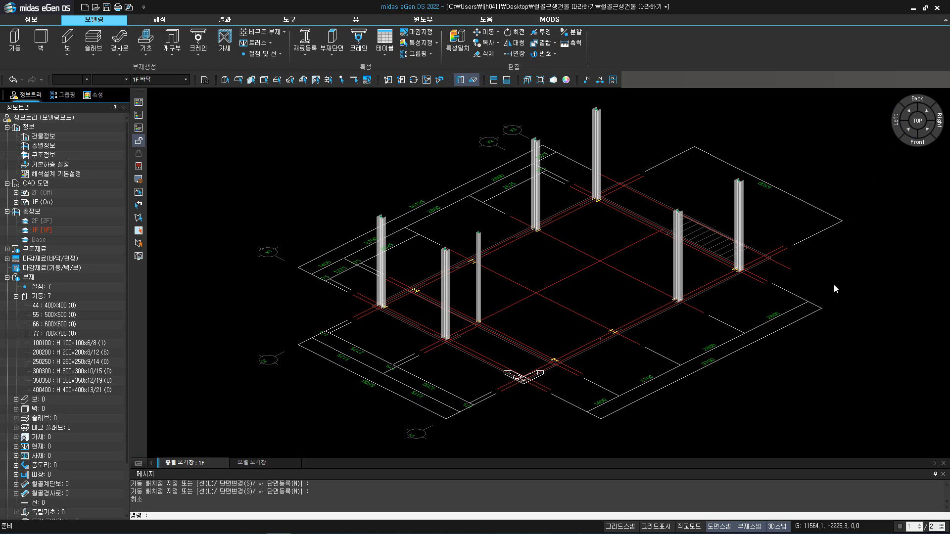
{"action": "left_click", "coordinate": [690, 526]}
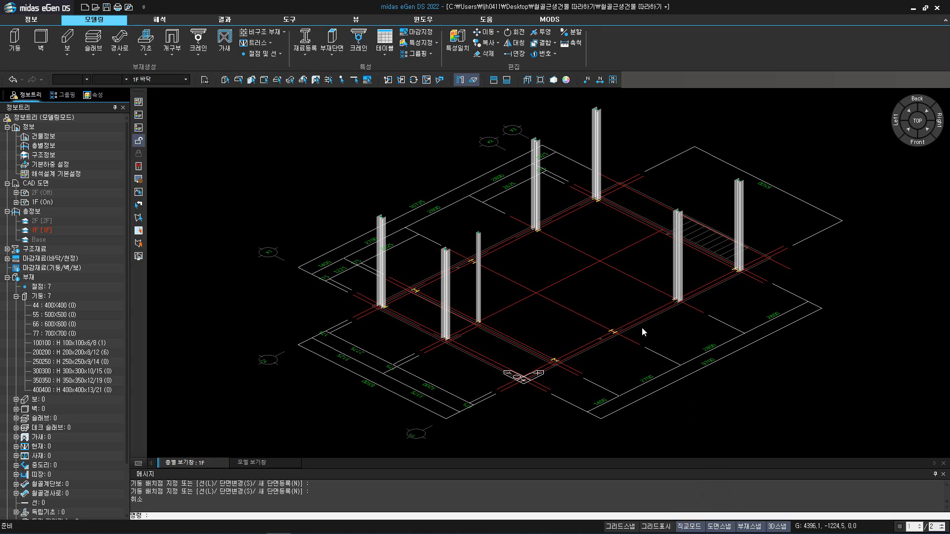
{"action": "left_click", "coordinate": [490, 43]}
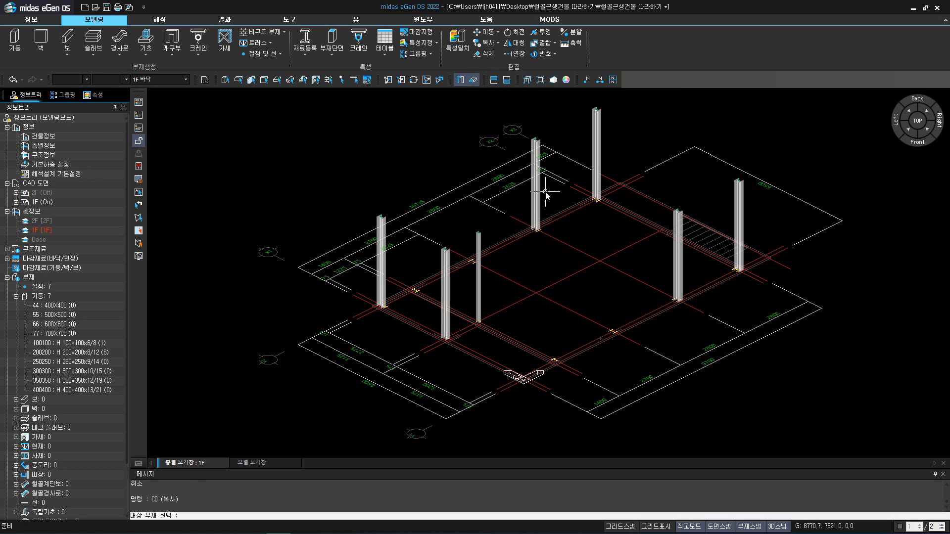
{"action": "left_click", "coordinate": [532, 199]}
{"action": "key", "text": "Return"}
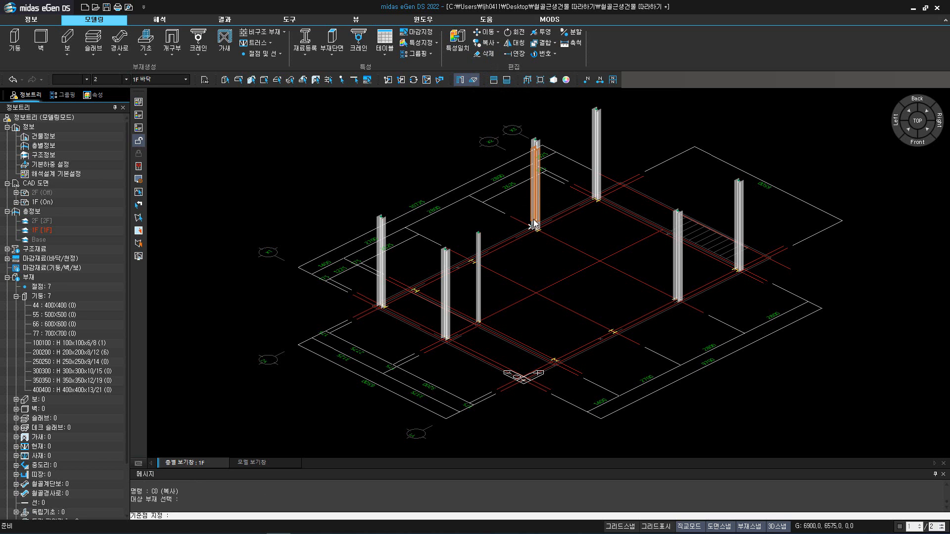
Display the members as wireframe and set the base node of the selected column as the copy's reference point
{"action": "scroll", "coordinate": [538, 226], "scroll_direction": "up", "scroll_amount": 6}
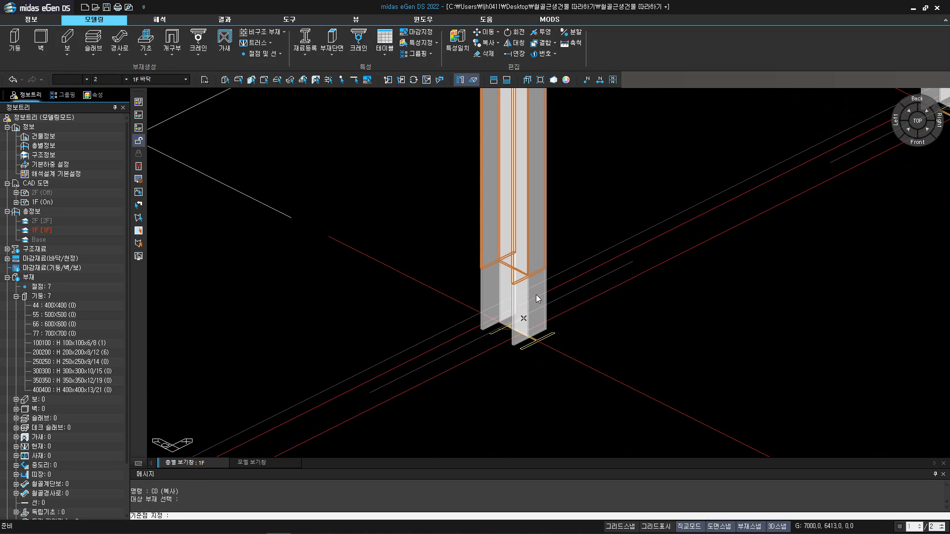
{"action": "left_click", "coordinate": [526, 81]}
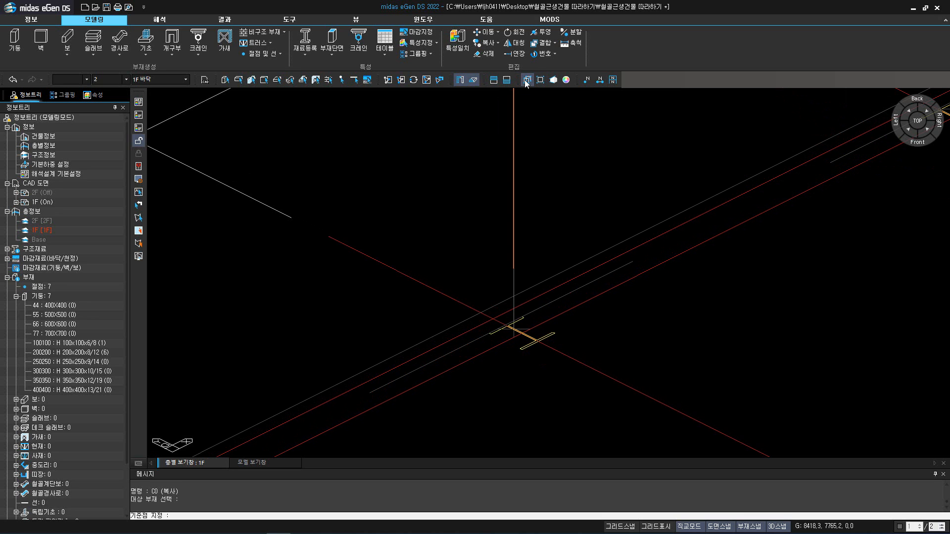
{"action": "scroll", "coordinate": [517, 312], "scroll_direction": "up", "scroll_amount": 5}
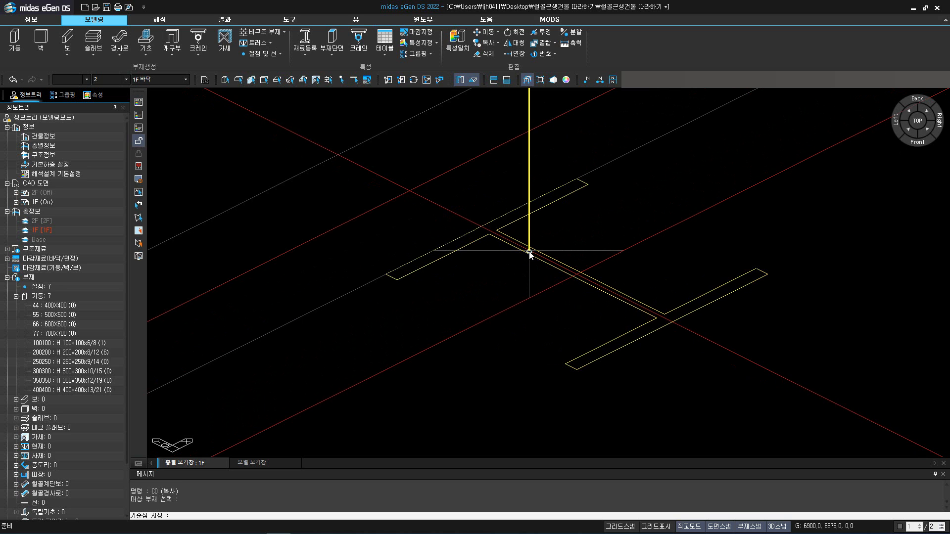
{"action": "left_click", "coordinate": [529, 255]}
Copy the column 2800 mm along its row to the third column mark from the left
{"action": "scroll", "coordinate": [530, 254], "scroll_direction": "up", "scroll_amount": 3}
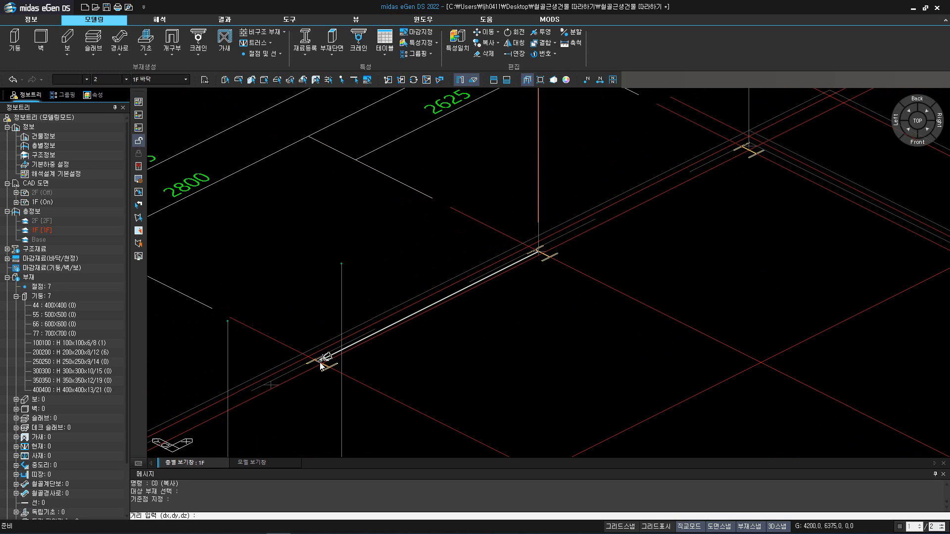
{"action": "scroll", "coordinate": [319, 364], "scroll_direction": "up", "scroll_amount": 5}
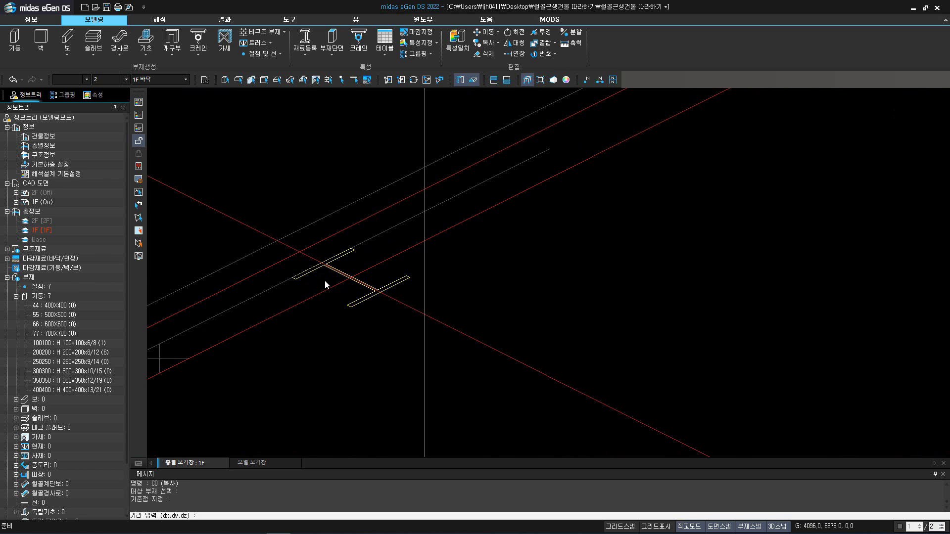
{"action": "scroll", "coordinate": [332, 279], "scroll_direction": "up", "scroll_amount": 5}
{"action": "left_click", "coordinate": [390, 262]}
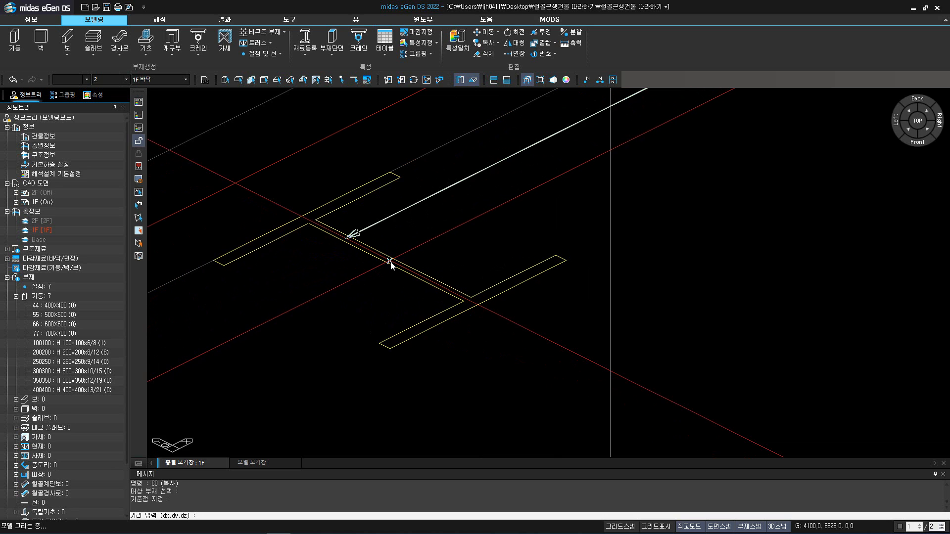
Copy the column along the upper row to the second column mark from the left and finish copying
{"action": "scroll", "coordinate": [390, 262], "scroll_direction": "up", "scroll_amount": 5}
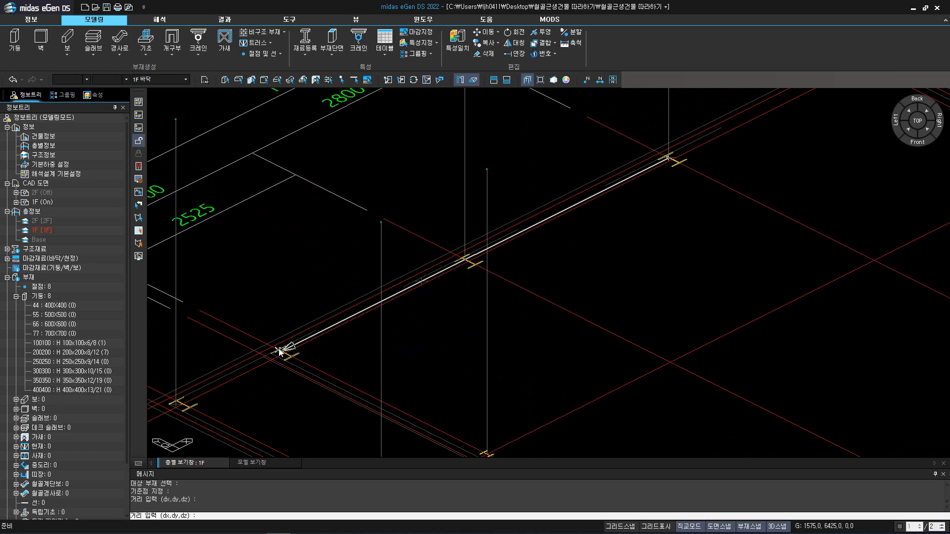
{"action": "scroll", "coordinate": [279, 328], "scroll_direction": "up", "scroll_amount": 5}
{"action": "scroll", "coordinate": [284, 289], "scroll_direction": "up", "scroll_amount": 1}
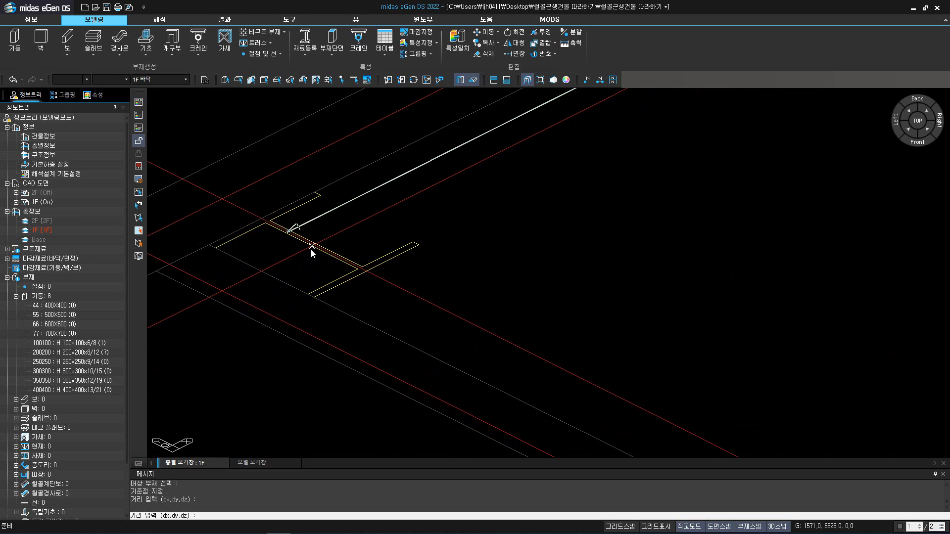
{"action": "left_click", "coordinate": [315, 247]}
{"action": "scroll", "coordinate": [318, 246], "scroll_direction": "down", "scroll_amount": 5}
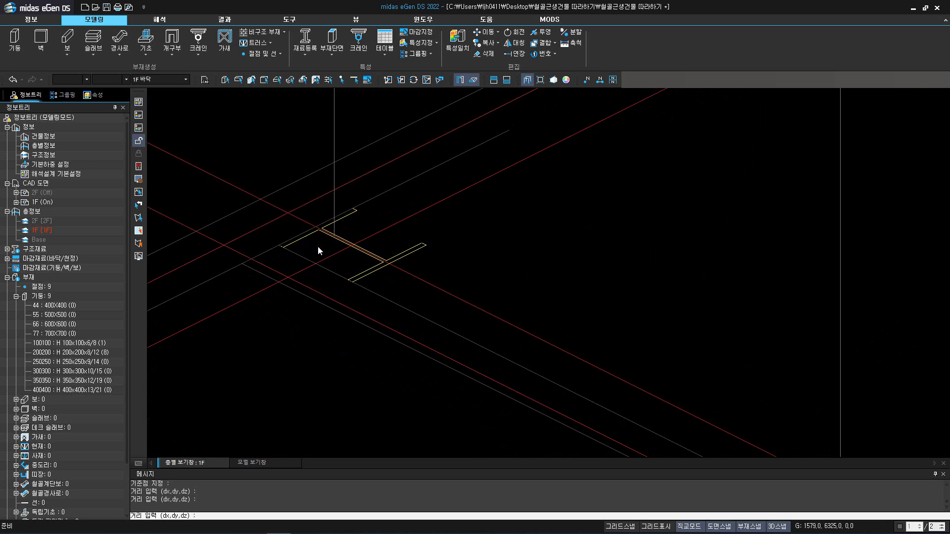
{"action": "key", "text": "Escape"}
Select the third column mark's column in the plan's lower row for copying and set its base node as the reference point
{"action": "scroll", "coordinate": [411, 245], "scroll_direction": "up", "scroll_amount": 4}
{"action": "scroll", "coordinate": [460, 261], "scroll_direction": "down", "scroll_amount": 4}
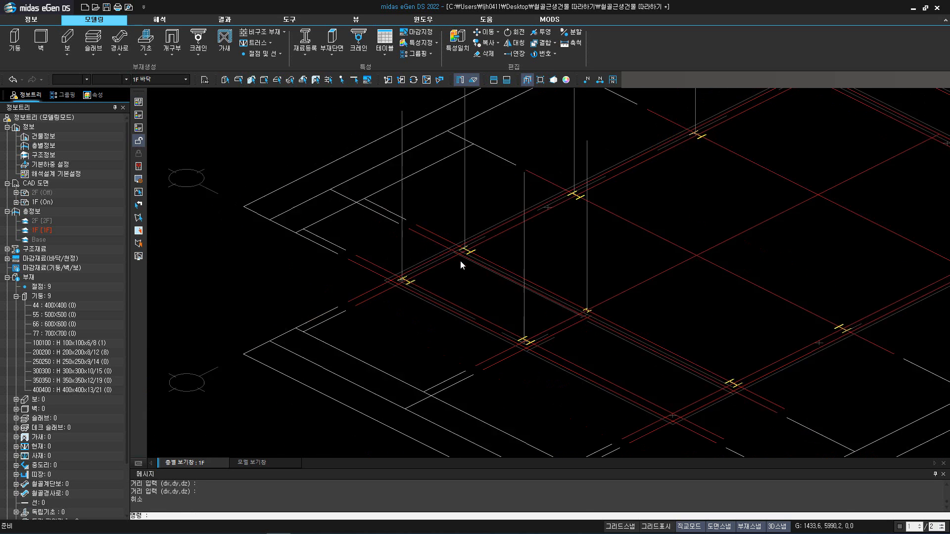
{"action": "type", "text": "co"}
{"action": "key", "text": "space"}
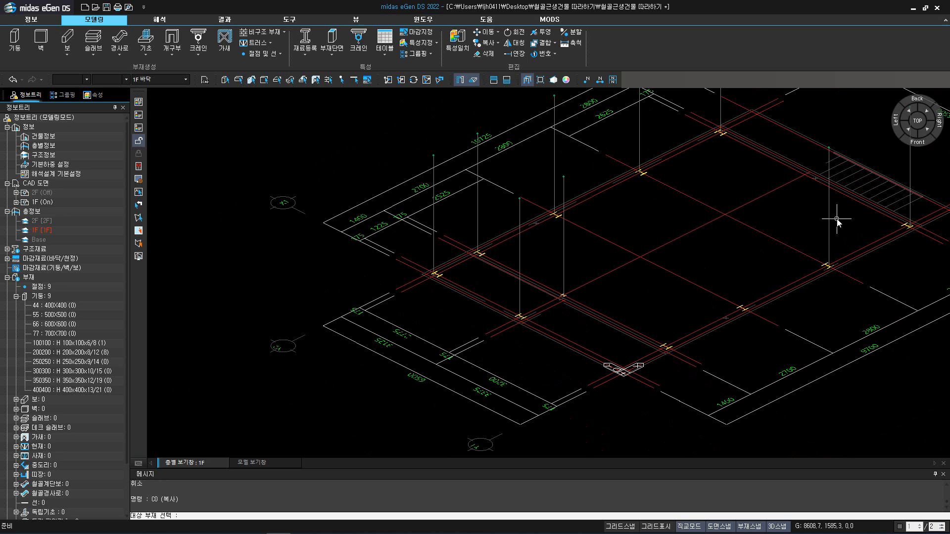
{"action": "left_click", "coordinate": [830, 255]}
{"action": "key", "text": "space"}
{"action": "scroll", "coordinate": [840, 267], "scroll_direction": "up", "scroll_amount": 3}
{"action": "scroll", "coordinate": [806, 286], "scroll_direction": "up", "scroll_amount": 5}
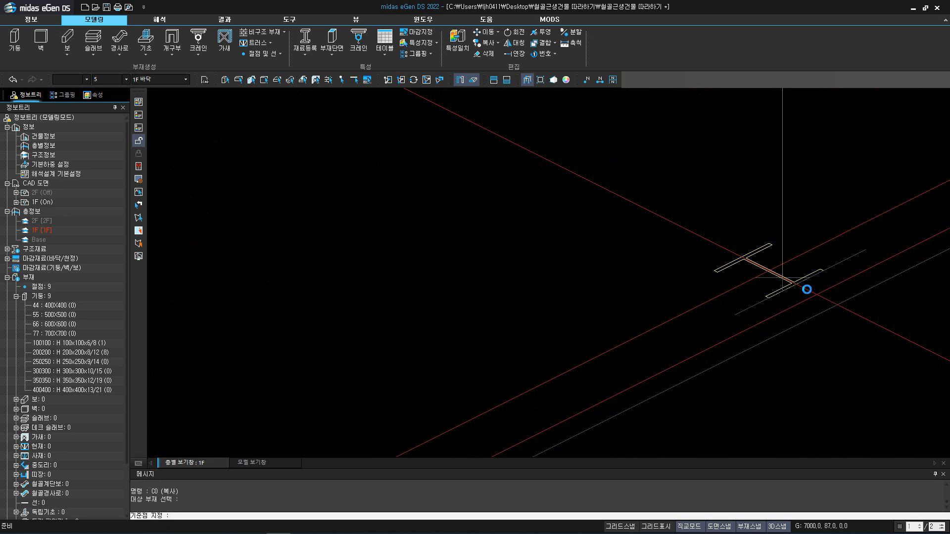
{"action": "left_click", "coordinate": [738, 234]}
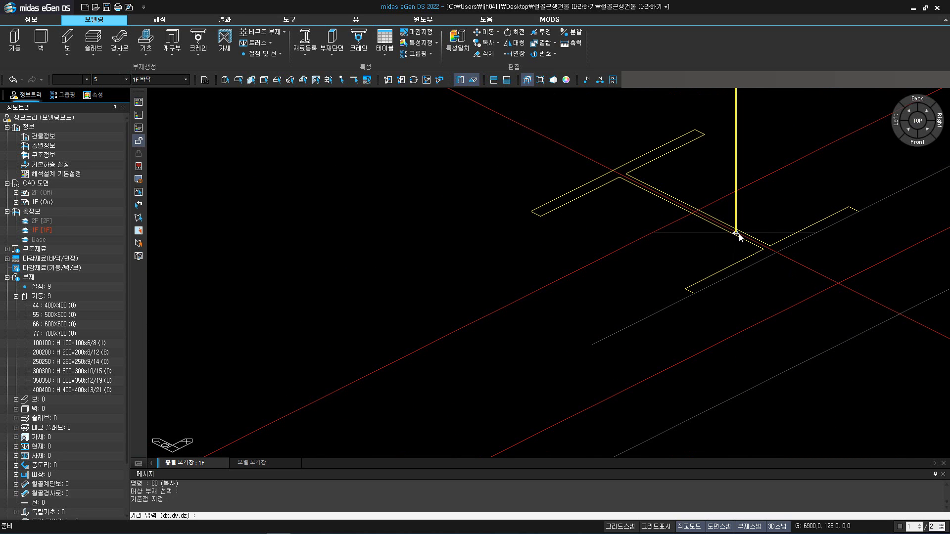
Copy the column about 2800 mm along the lower row to the second column mark from the left
{"action": "scroll", "coordinate": [739, 233], "scroll_direction": "down", "scroll_amount": 3}
{"action": "scroll", "coordinate": [252, 411], "scroll_direction": "up", "scroll_amount": 5}
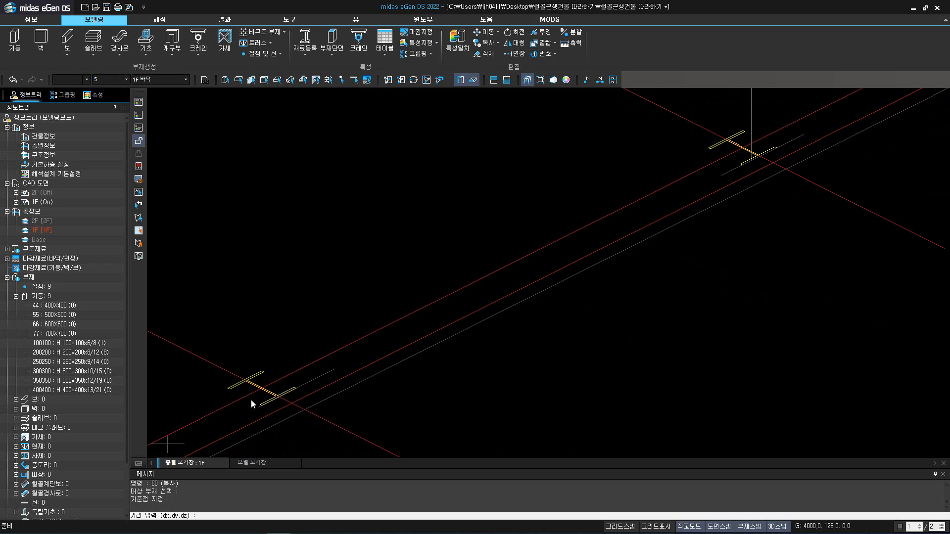
{"action": "middle_click_drag", "start_coordinate": [251, 401], "coordinate": [463, 317]}
{"action": "scroll", "coordinate": [404, 317], "scroll_direction": "up", "scroll_amount": 1}
{"action": "scroll", "coordinate": [463, 316], "scroll_direction": "up", "scroll_amount": 1}
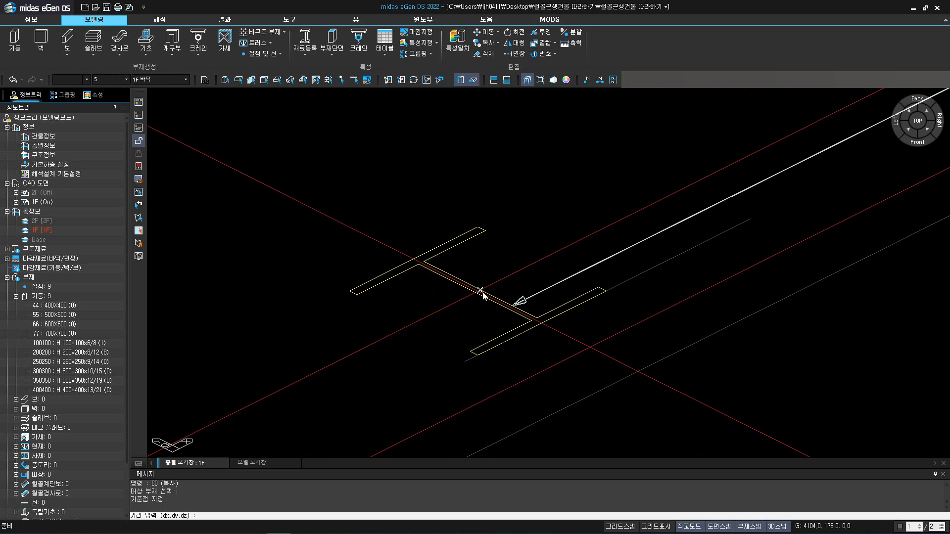
{"action": "left_click", "coordinate": [477, 292]}
{"action": "scroll", "coordinate": [478, 294], "scroll_direction": "down", "scroll_amount": 10}
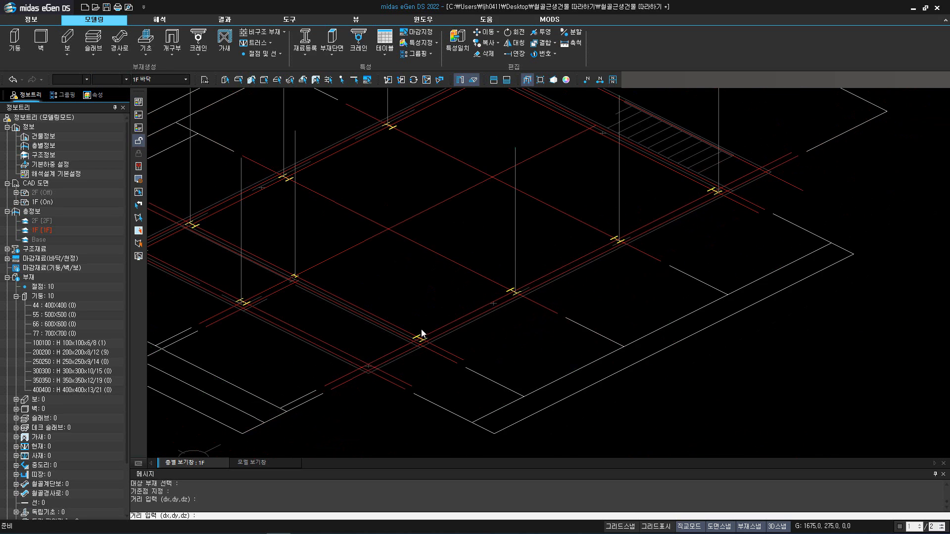
Copy the column to the leftmost column mark of the lower row and finish copying
{"action": "scroll", "coordinate": [419, 266], "scroll_direction": "up", "scroll_amount": 10}
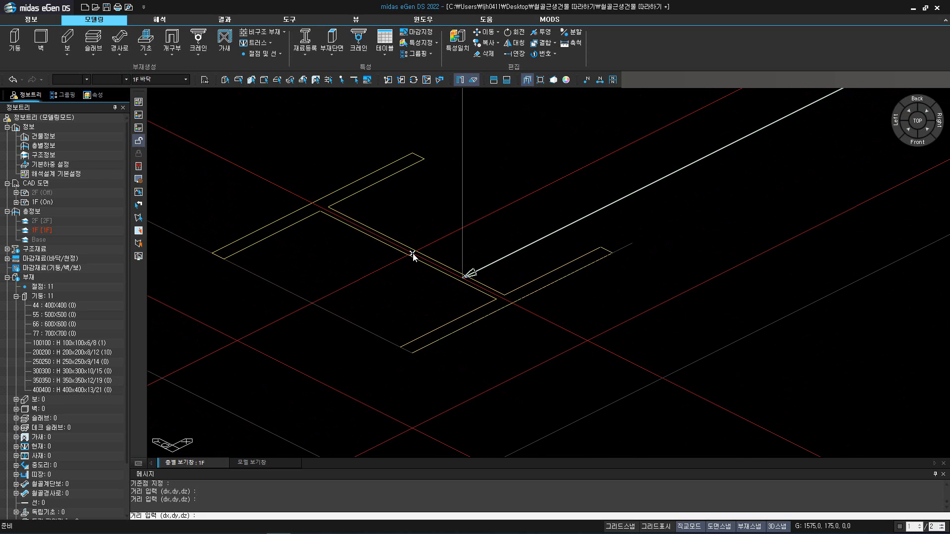
{"action": "left_click", "coordinate": [414, 256]}
{"action": "scroll", "coordinate": [418, 258], "scroll_direction": "down", "scroll_amount": 5}
{"action": "scroll", "coordinate": [434, 264], "scroll_direction": "up", "scroll_amount": 1}
{"action": "scroll", "coordinate": [434, 266], "scroll_direction": "down", "scroll_amount": 5}
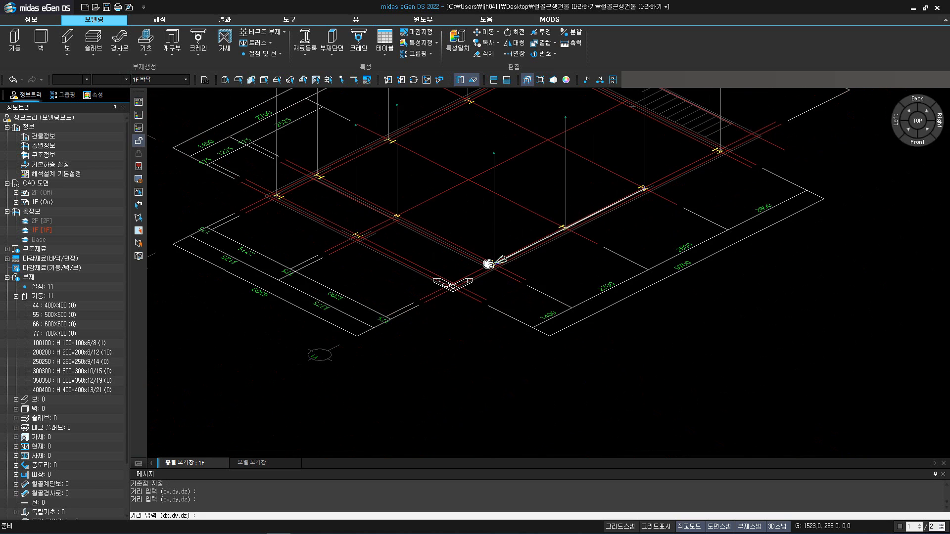
{"action": "key", "text": "Escape"}
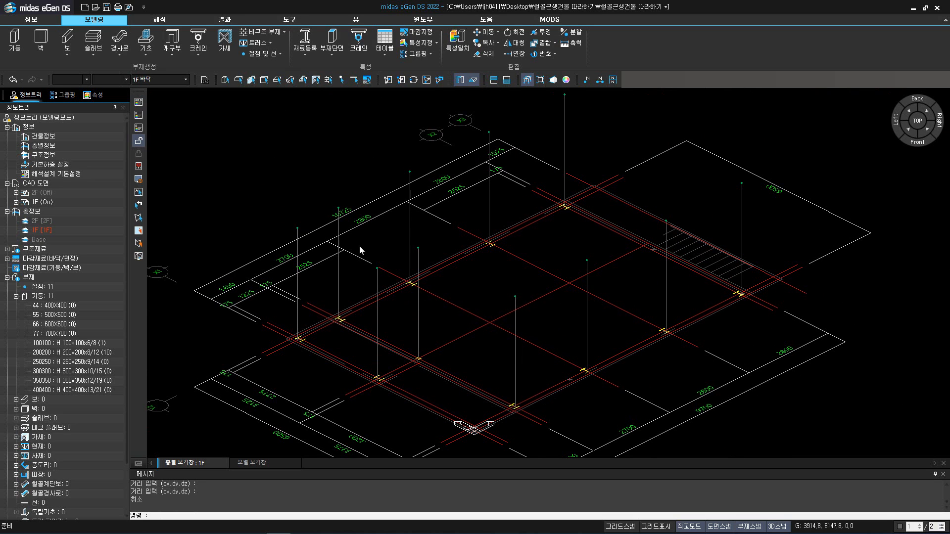
Make 2F 바닥 the working floor and start creating beams with section 300150 (H 300x150x6.5/9)
{"action": "left_click", "coordinate": [186, 80]}
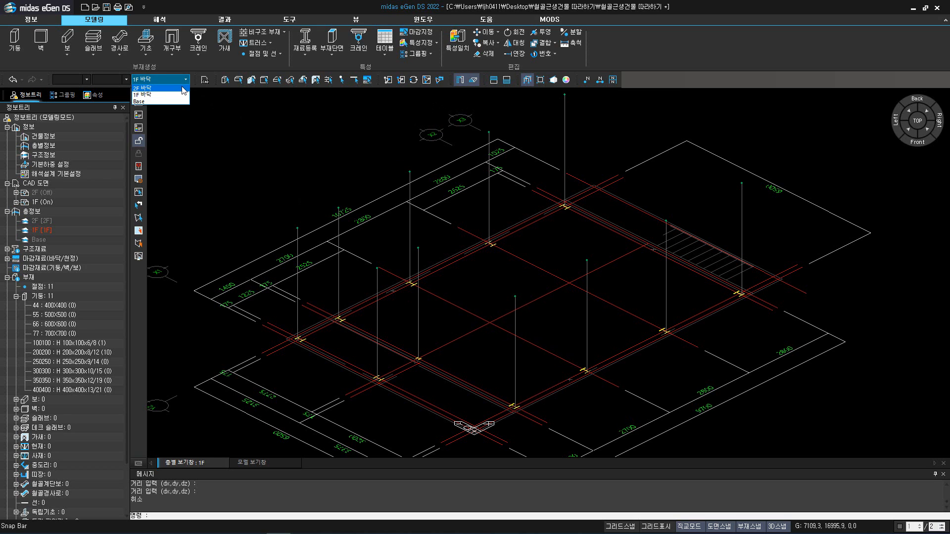
{"action": "left_click", "coordinate": [182, 88]}
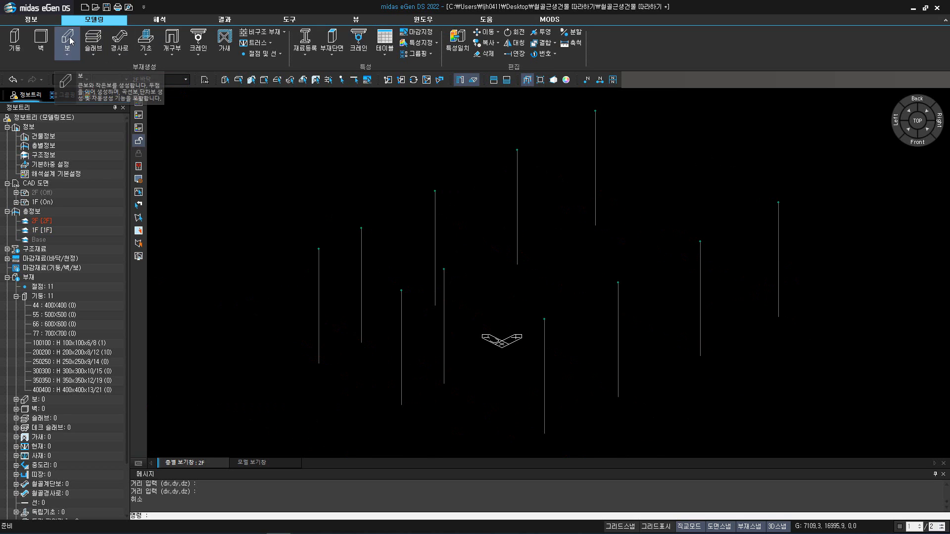
{"action": "left_click", "coordinate": [72, 54]}
{"action": "left_click", "coordinate": [73, 64]}
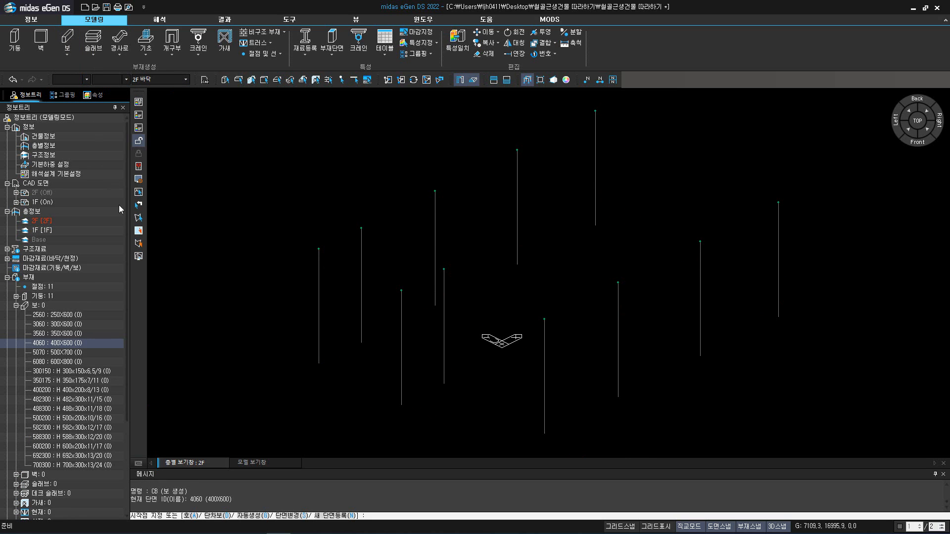
{"action": "left_click", "coordinate": [292, 516]}
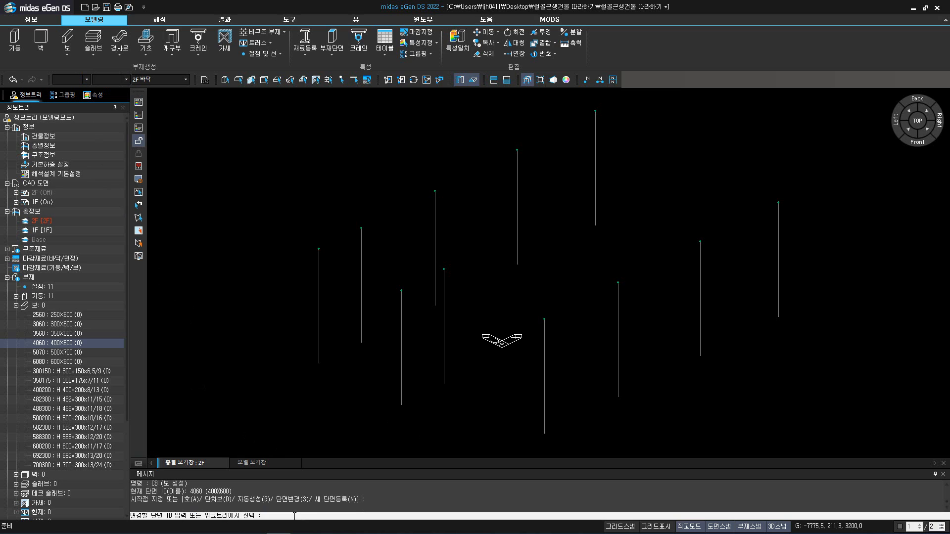
{"action": "left_click", "coordinate": [106, 373]}
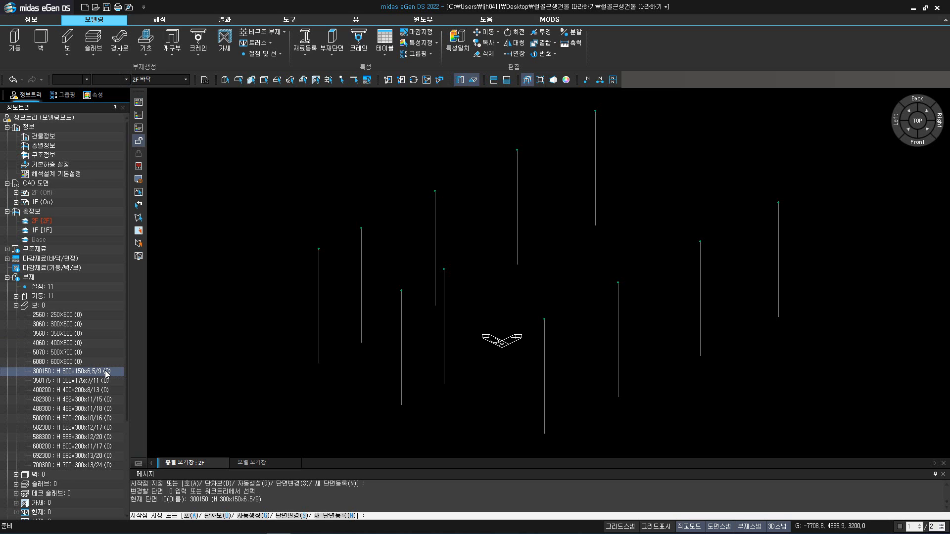
Display the members as solids and draw the H 300x150x6.5/9 perimeter beams around the column tops as a closed loop
{"action": "left_click", "coordinate": [554, 80]}
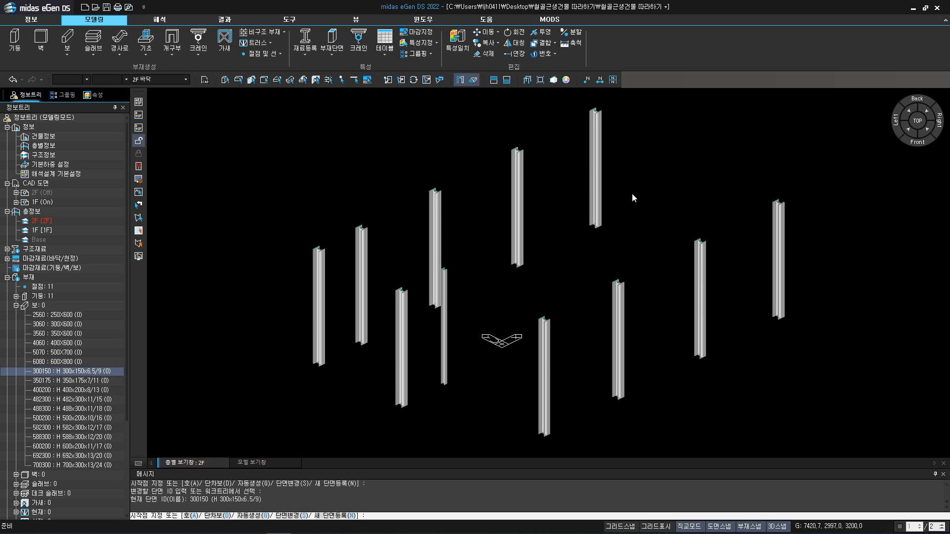
{"action": "middle_click_drag", "start_coordinate": [633, 197], "coordinate": [601, 212], "text": "ctrl"}
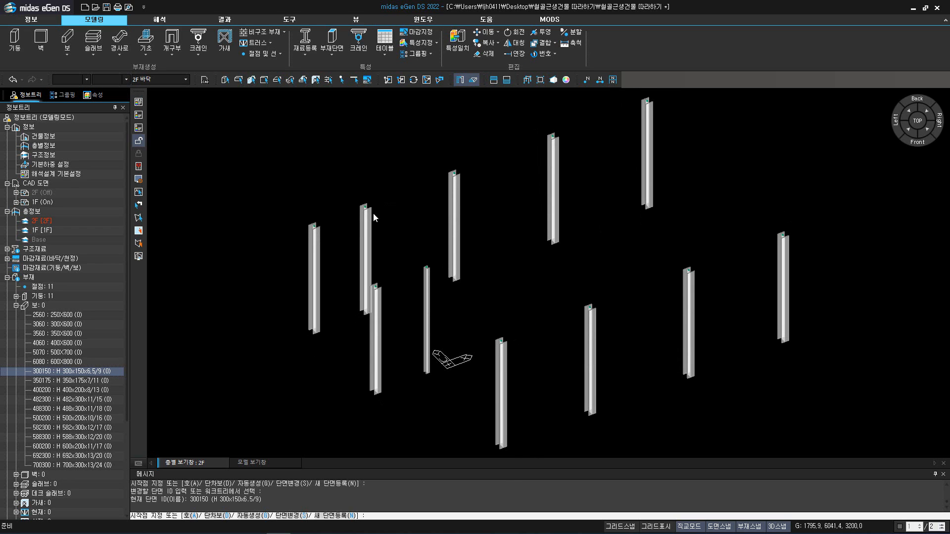
{"action": "left_click", "coordinate": [314, 226]}
{"action": "left_click", "coordinate": [650, 107]}
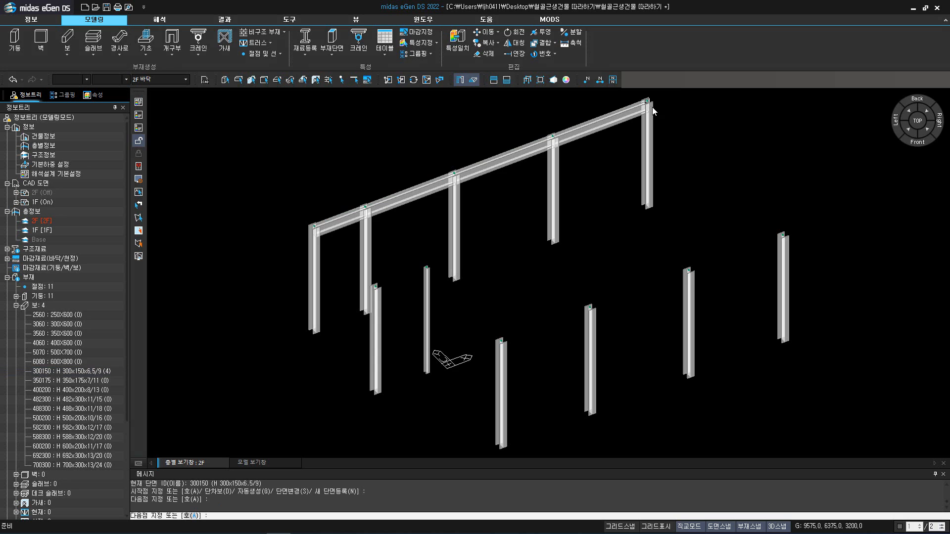
{"action": "left_click", "coordinate": [780, 236]}
{"action": "left_click", "coordinate": [779, 237]}
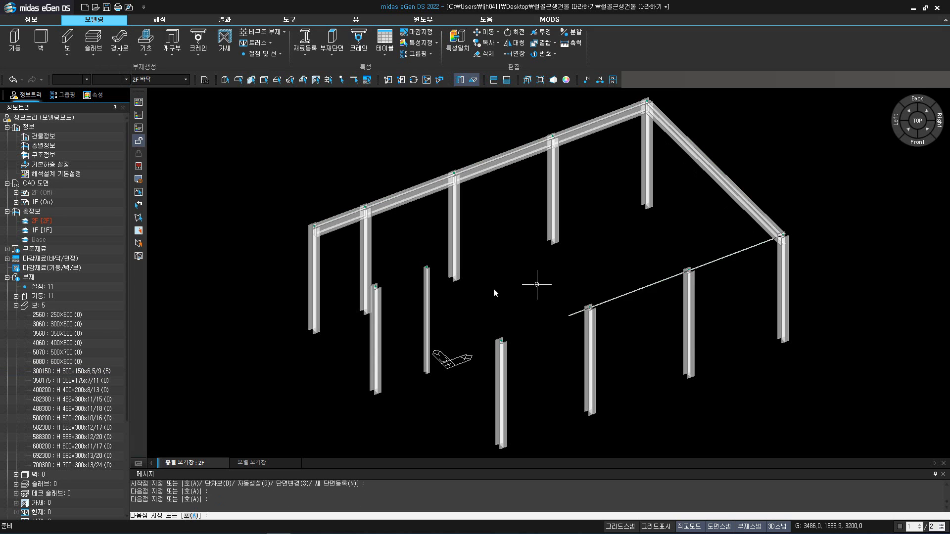
{"action": "left_click", "coordinate": [383, 293]}
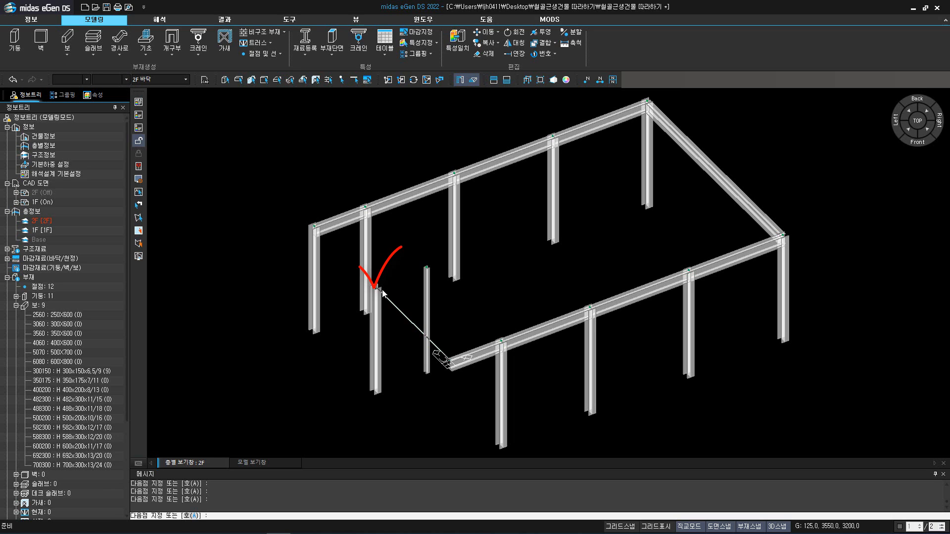
{"action": "left_click", "coordinate": [314, 227]}
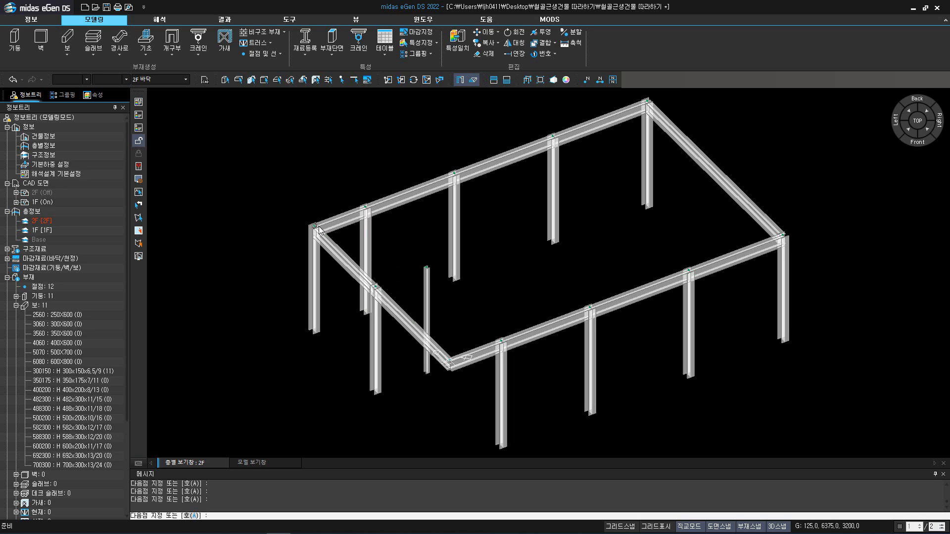
{"action": "key", "text": "Escape"}
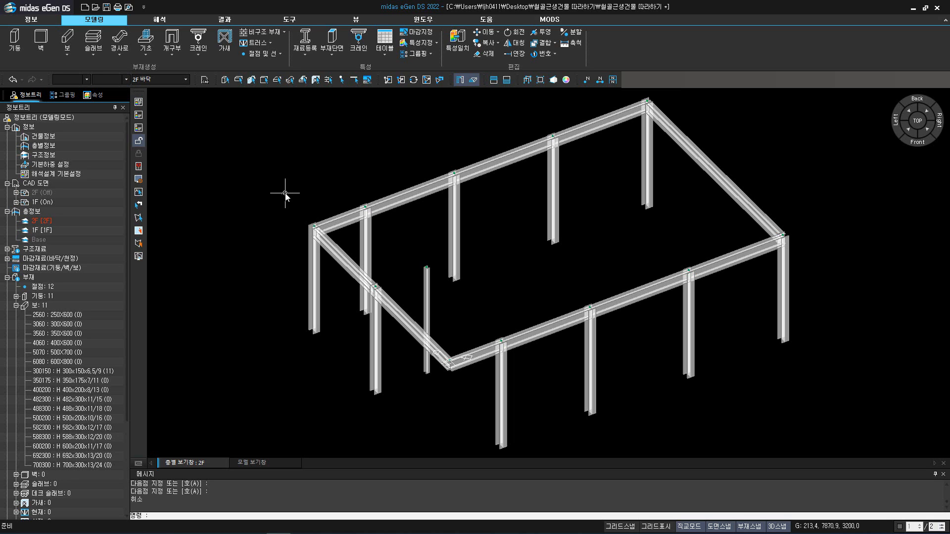
Draw three H 300x150x6.5/9 transverse beams between the facing interior columns of the two long rows
{"action": "key", "text": "space"}
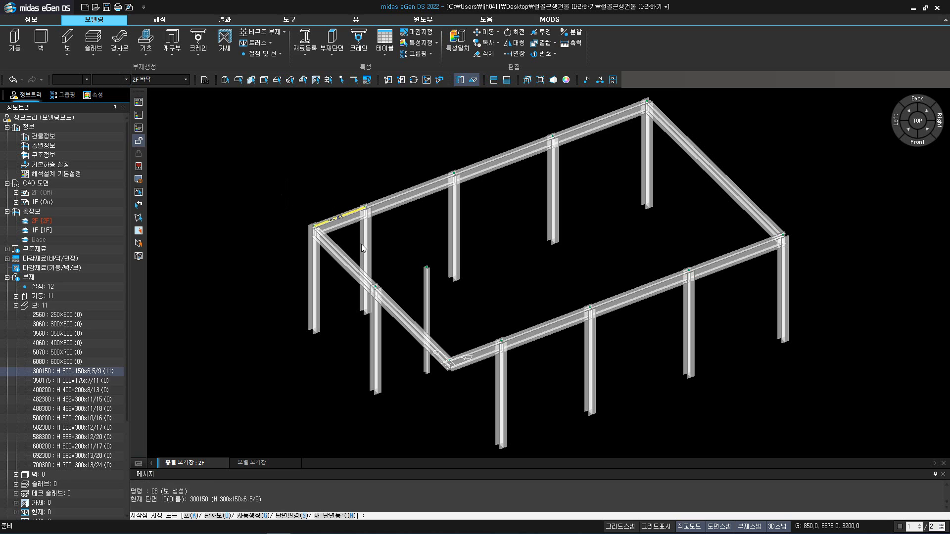
{"action": "left_click", "coordinate": [502, 341]}
{"action": "left_click", "coordinate": [367, 210]}
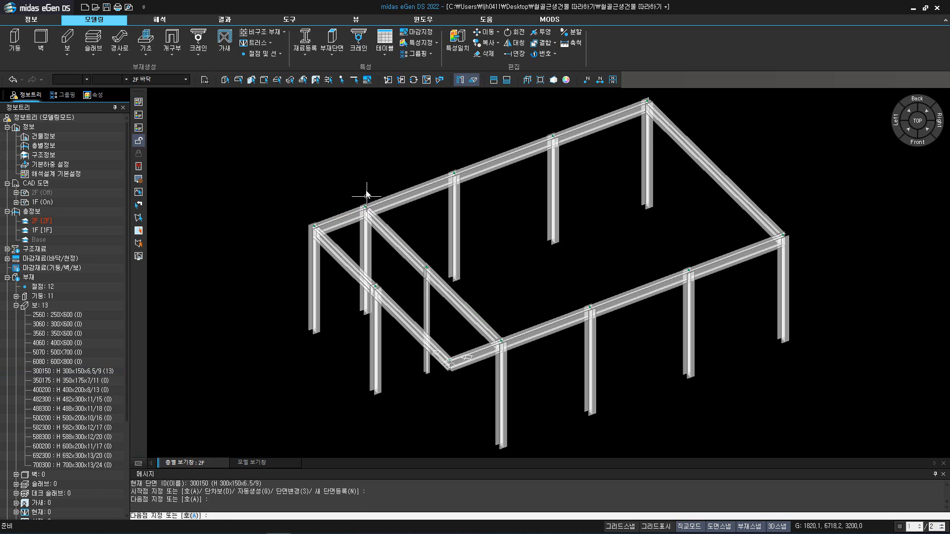
{"action": "key", "text": "Escape"}
{"action": "key", "text": "space"}
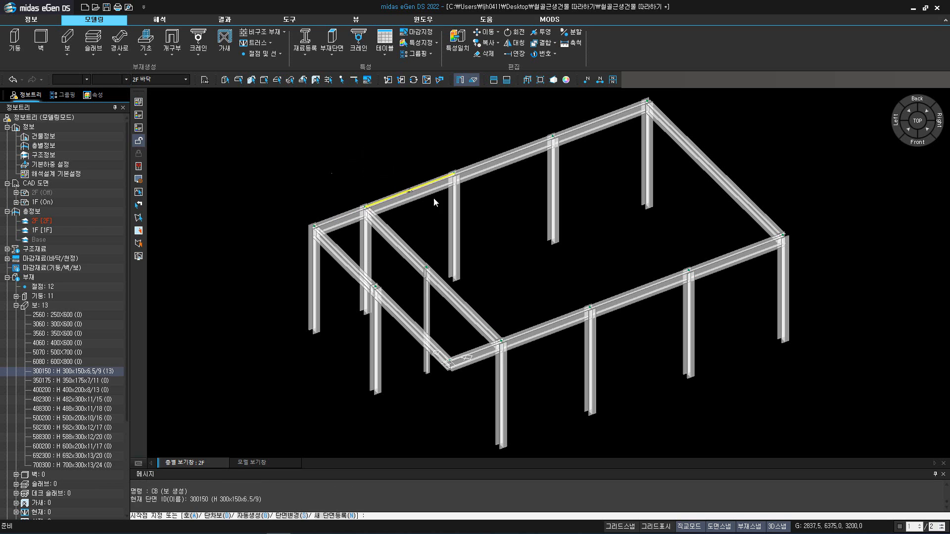
{"action": "left_click", "coordinate": [590, 307]}
{"action": "left_click", "coordinate": [455, 175]}
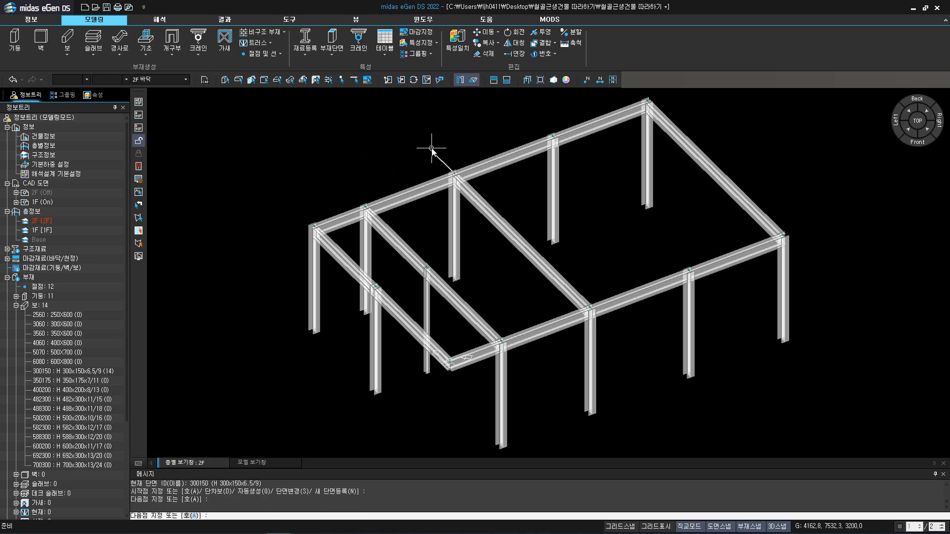
{"action": "key", "text": "Escape"}
{"action": "key", "text": "Return"}
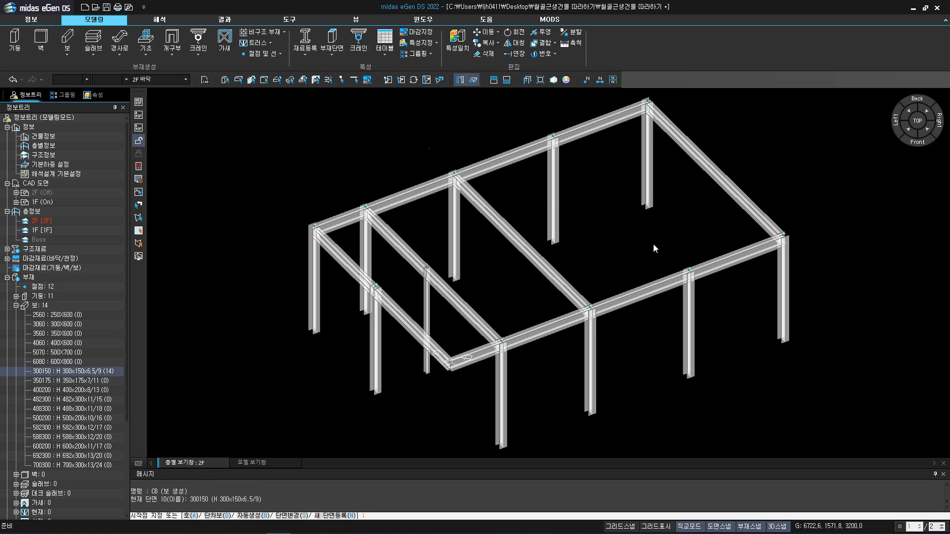
{"action": "left_click", "coordinate": [688, 271]}
{"action": "left_click", "coordinate": [553, 137]}
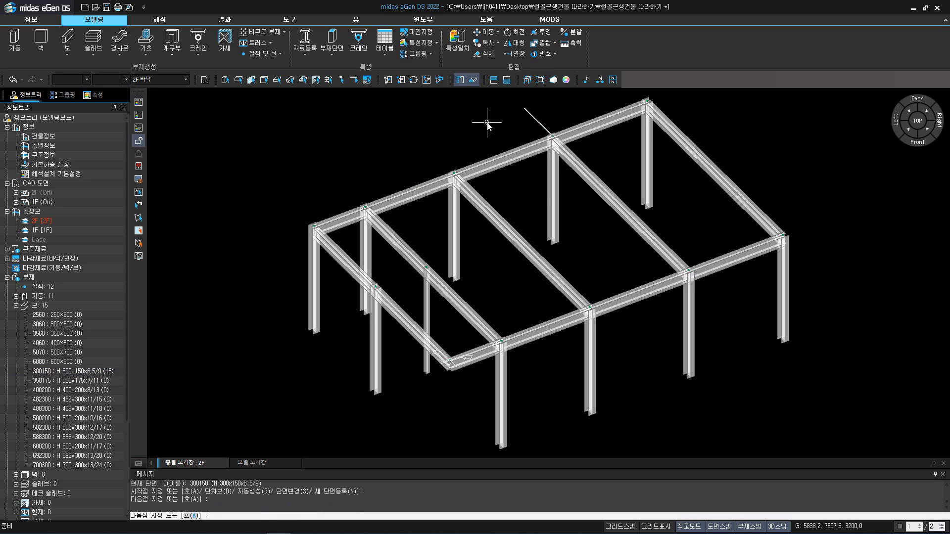
{"action": "key", "text": "Return"}
Draw a short H 300x150x6.5/9 beam from the left edge's middle column to the small H 100x100x6/8 column
{"action": "key", "text": "Return"}
{"action": "left_click", "coordinate": [377, 286]}
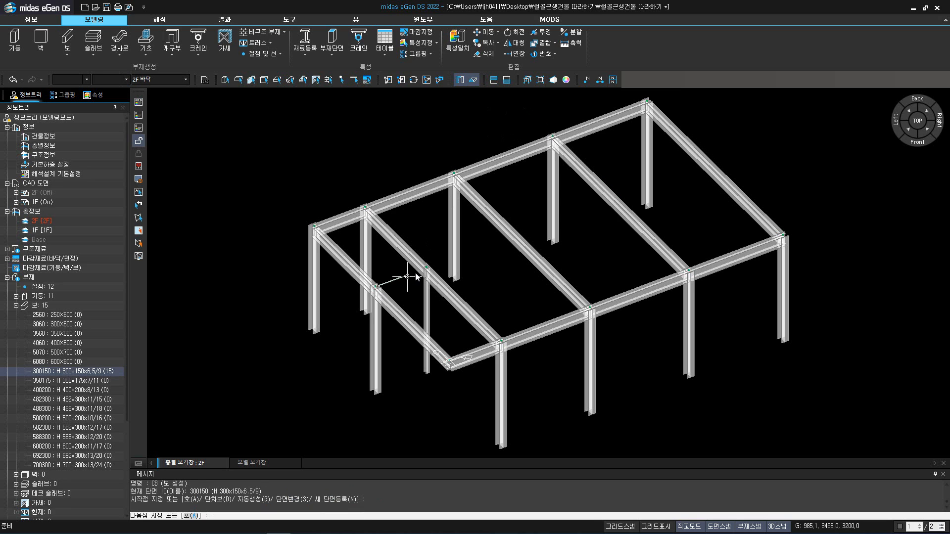
{"action": "left_click", "coordinate": [426, 268]}
{"action": "key", "text": "Escape"}
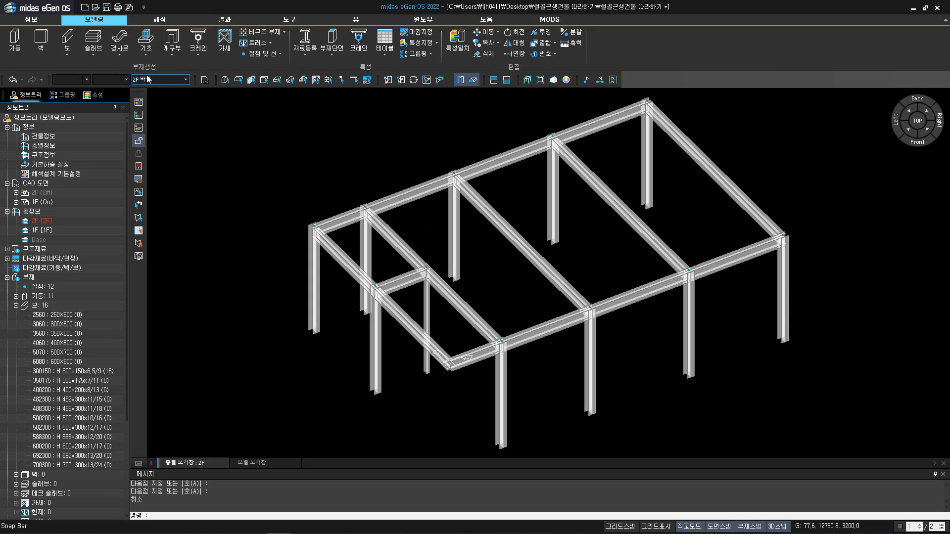
Start creating small beams and register H-shape beam section 200100 as H 200x100x5.5/8 from the KS21 database
{"action": "left_click", "coordinate": [70, 51]}
{"action": "left_click", "coordinate": [79, 77]}
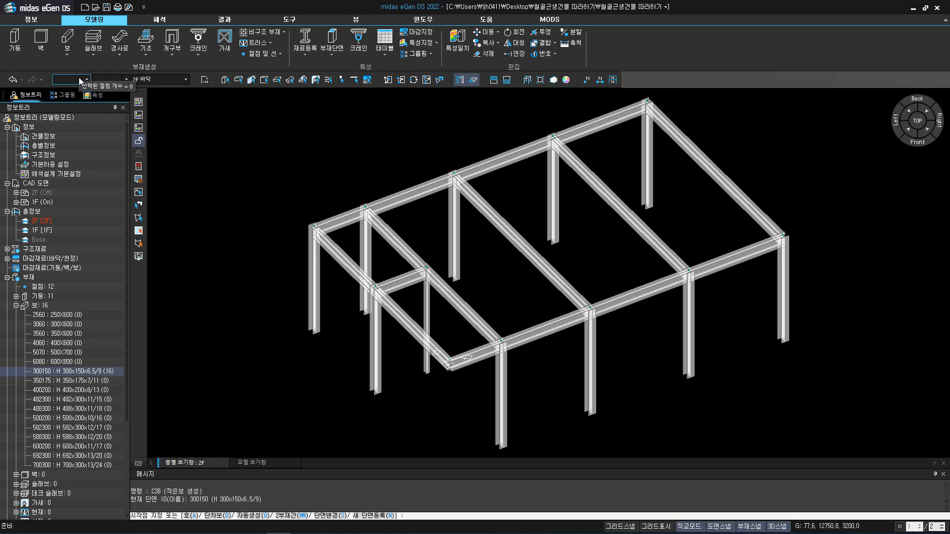
{"action": "left_click", "coordinate": [366, 517]}
{"action": "left_click", "coordinate": [422, 158]}
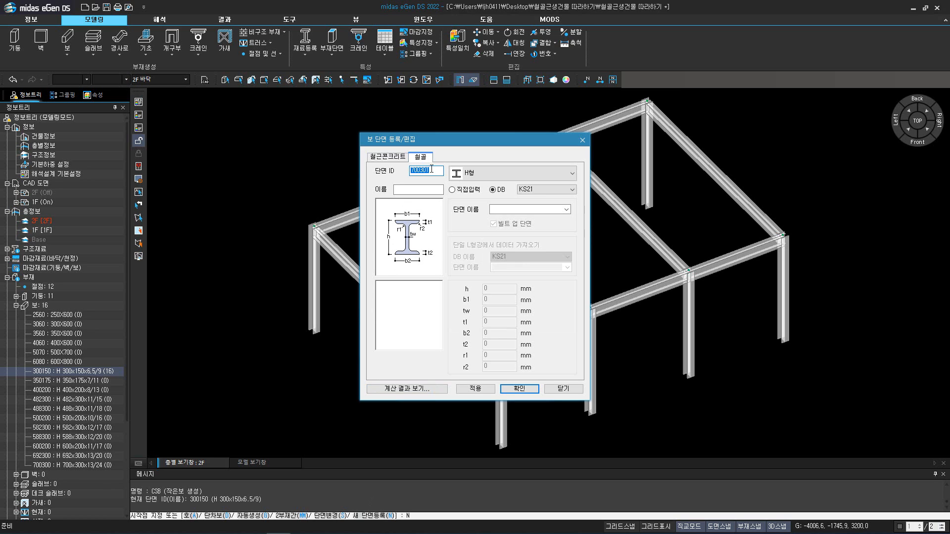
{"action": "type", "text": "200100"}
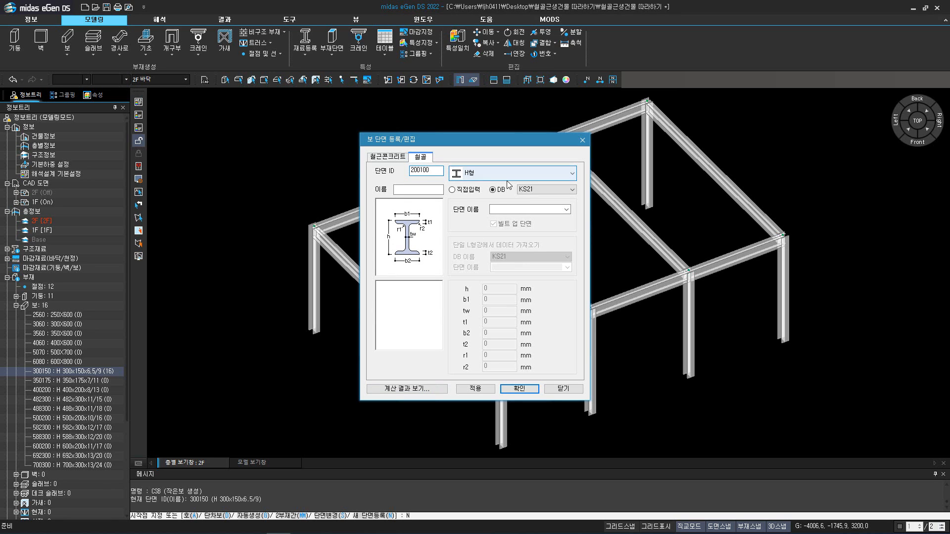
{"action": "left_click", "coordinate": [567, 210]}
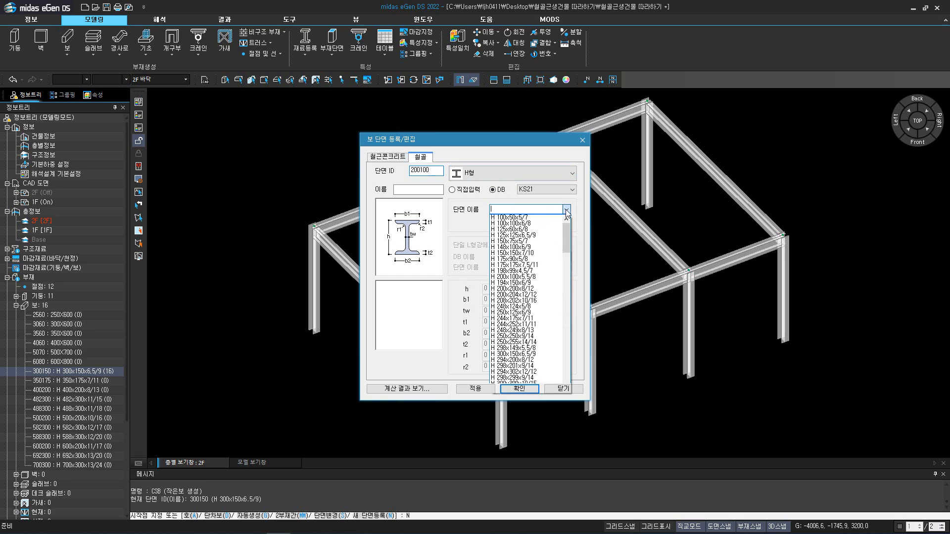
{"action": "left_click", "coordinate": [534, 277]}
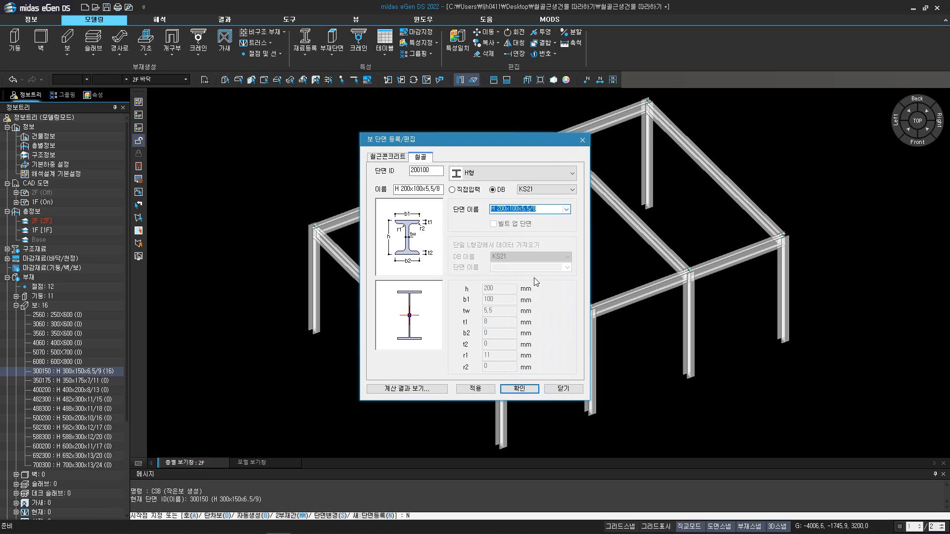
{"action": "left_click", "coordinate": [519, 389]}
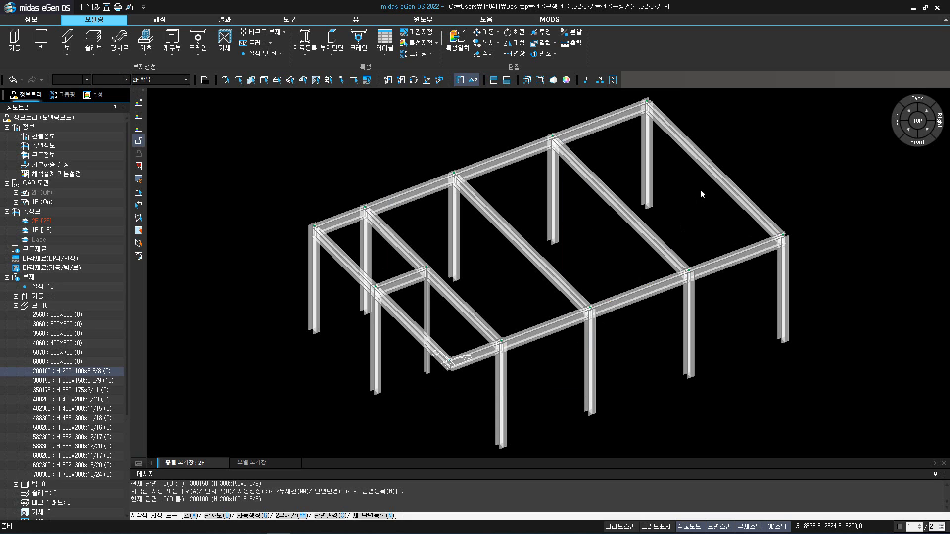
Draw an H 200x100x5.5/8 small beam from the midpoint of the far end girder to the small column, and check it in shrunken member view
{"action": "mouse_move", "coordinate": [713, 171]}
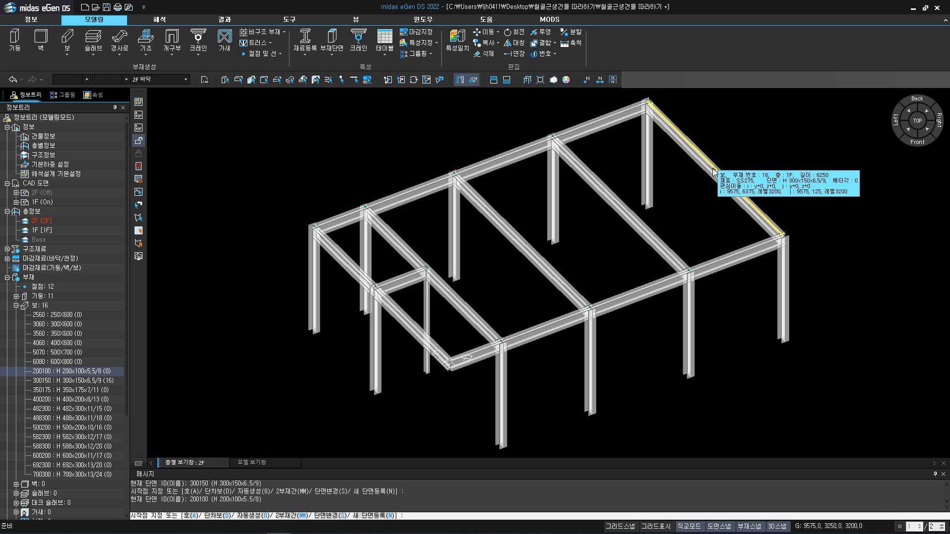
{"action": "left_click", "coordinate": [714, 170]}
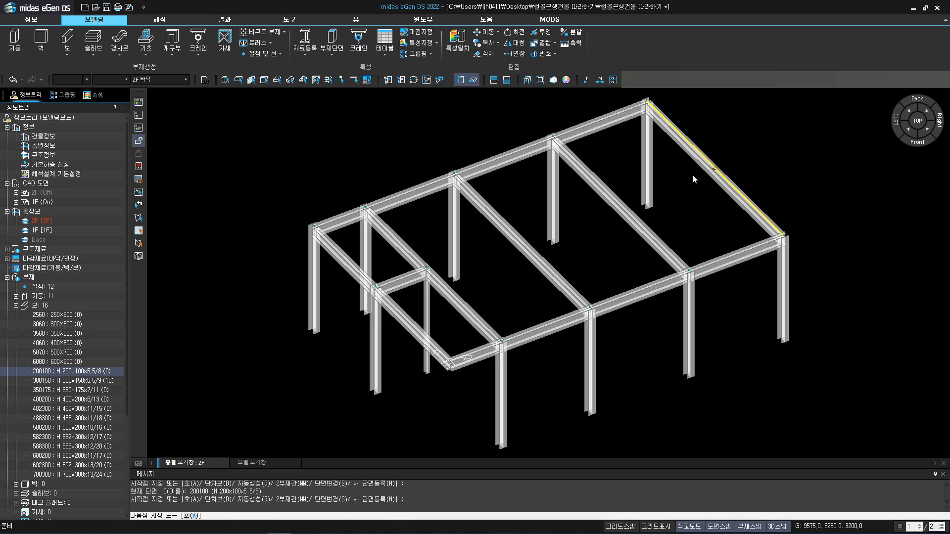
{"action": "left_click", "coordinate": [434, 272]}
{"action": "key", "text": "Escape"}
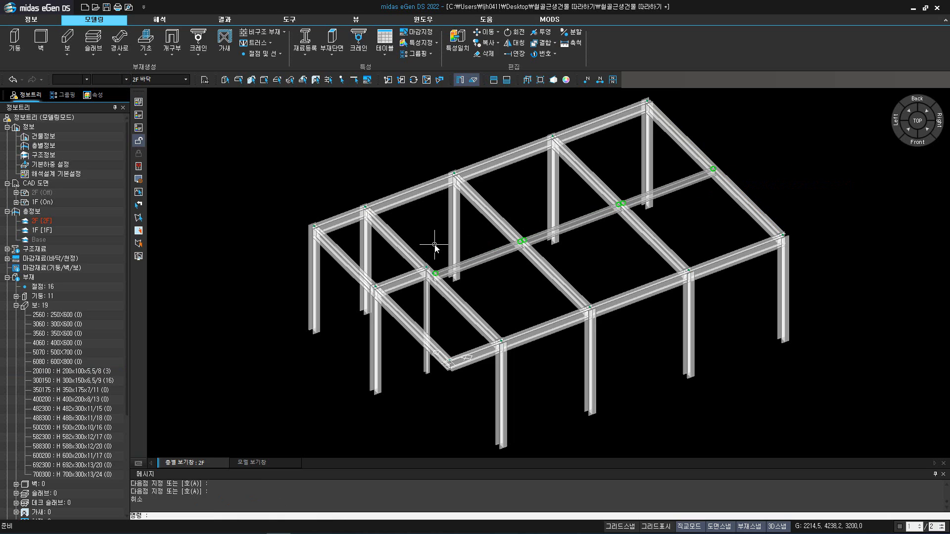
{"action": "left_click", "coordinate": [540, 80]}
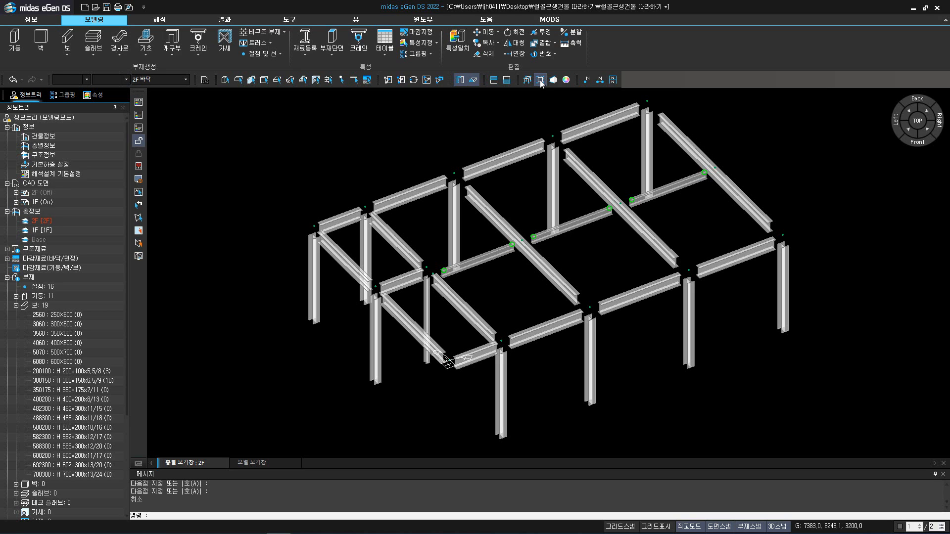
{"action": "left_click", "coordinate": [540, 79]}
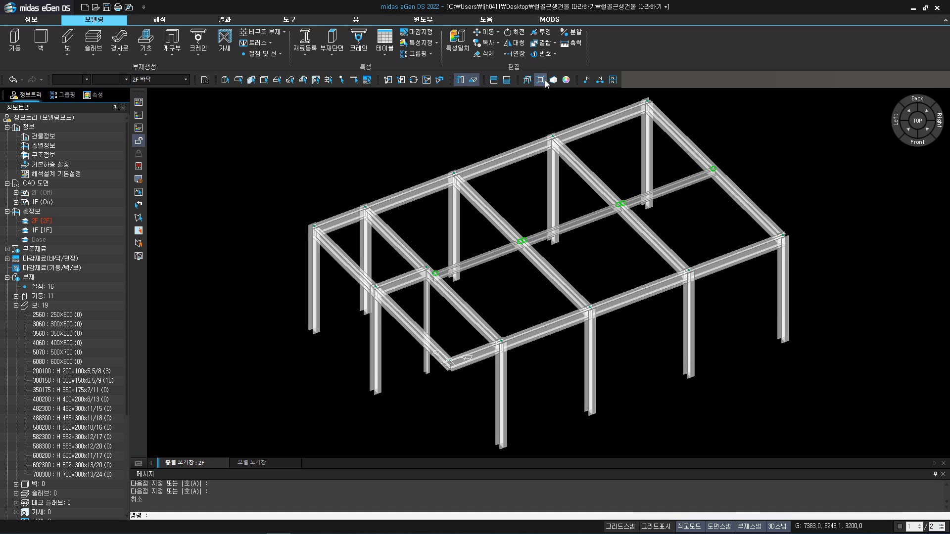
Show the 2F CAD drawing and start creating beams with section 300150 (H 300x150x6.5/9)
{"action": "right_click", "coordinate": [46, 194]}
{"action": "left_click", "coordinate": [54, 201]}
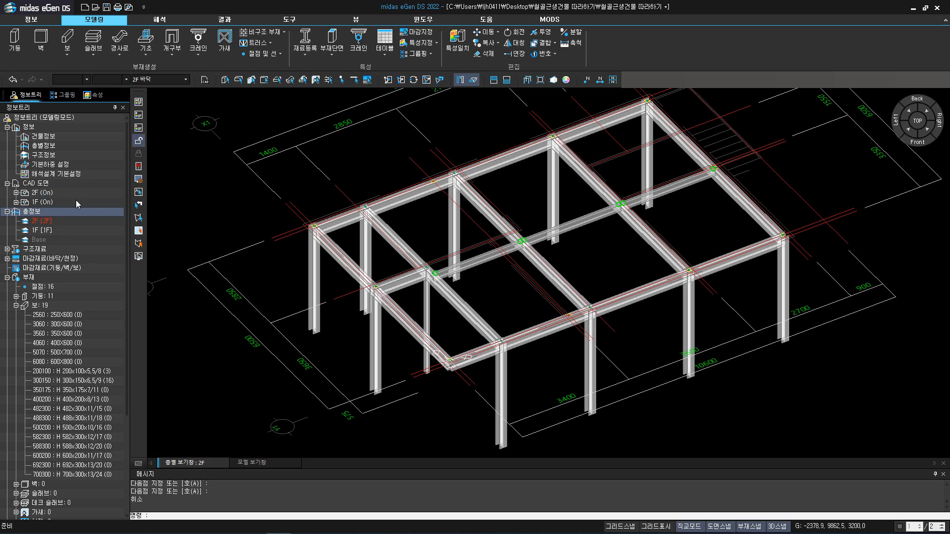
{"action": "scroll", "coordinate": [503, 296], "scroll_direction": "up", "scroll_amount": 3}
{"action": "scroll", "coordinate": [562, 239], "scroll_direction": "up", "scroll_amount": 2}
{"action": "scroll", "coordinate": [562, 240], "scroll_direction": "up", "scroll_amount": 2}
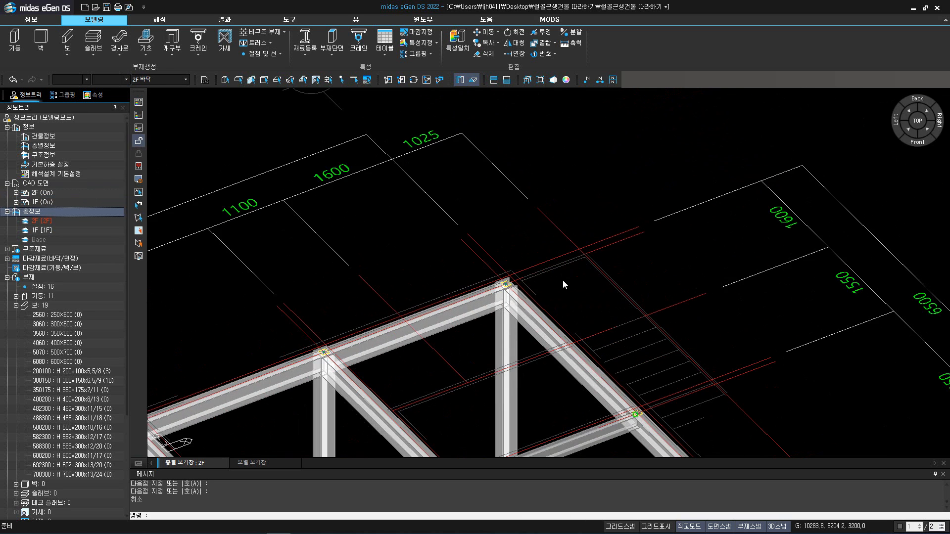
{"action": "scroll", "coordinate": [563, 280], "scroll_direction": "up", "scroll_amount": 2}
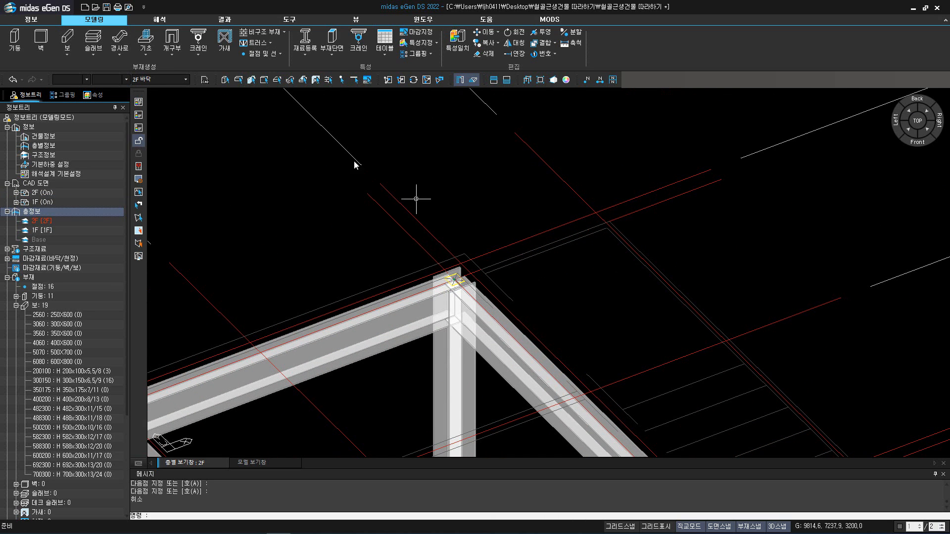
{"action": "left_click", "coordinate": [70, 44]}
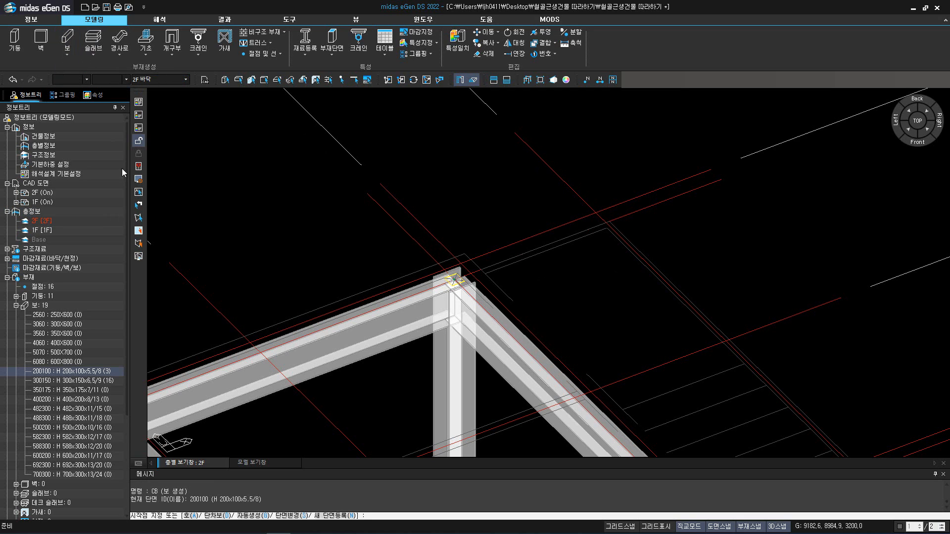
{"action": "left_click", "coordinate": [296, 516]}
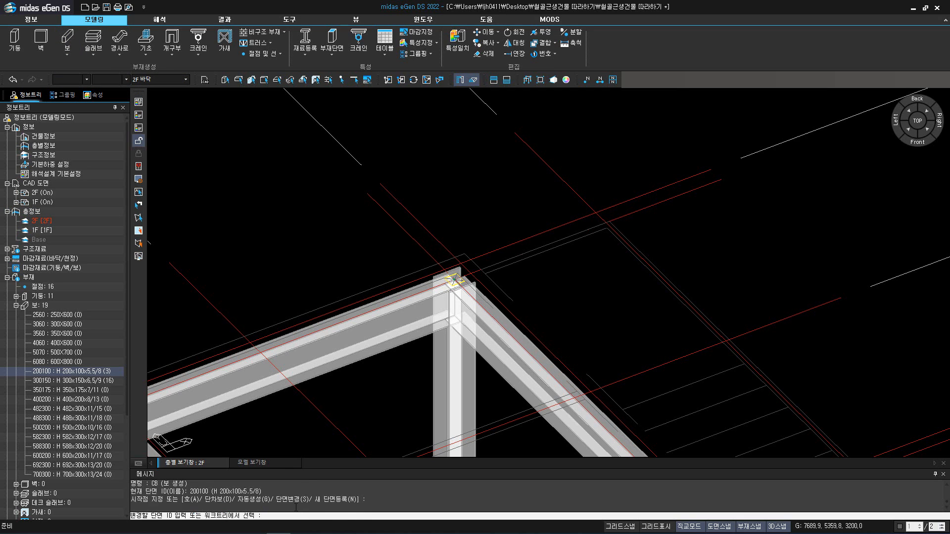
{"action": "left_click", "coordinate": [89, 381]}
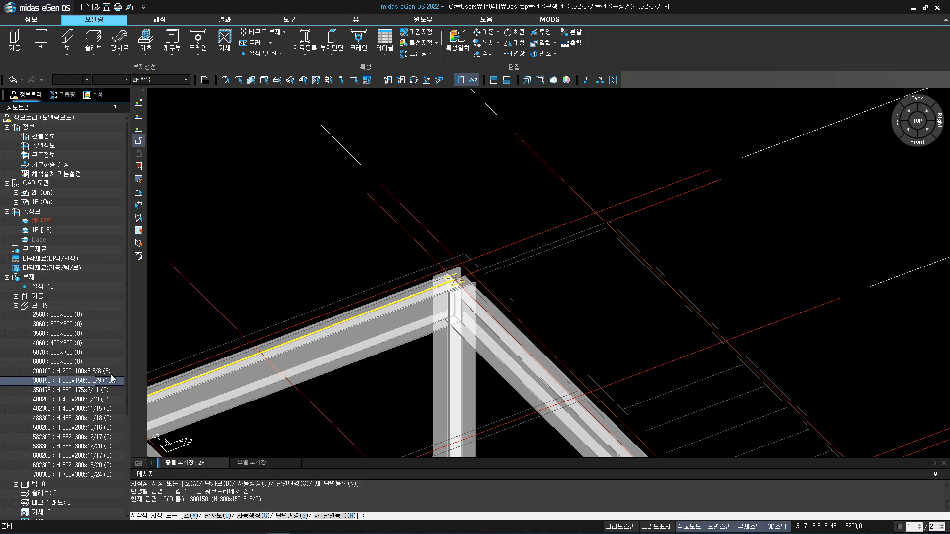
Draw an overhanging H 300x150x6.5/9 beam from the back corner column outward to the stair outline on the 2F plan
{"action": "scroll", "coordinate": [453, 279], "scroll_direction": "up", "scroll_amount": 2}
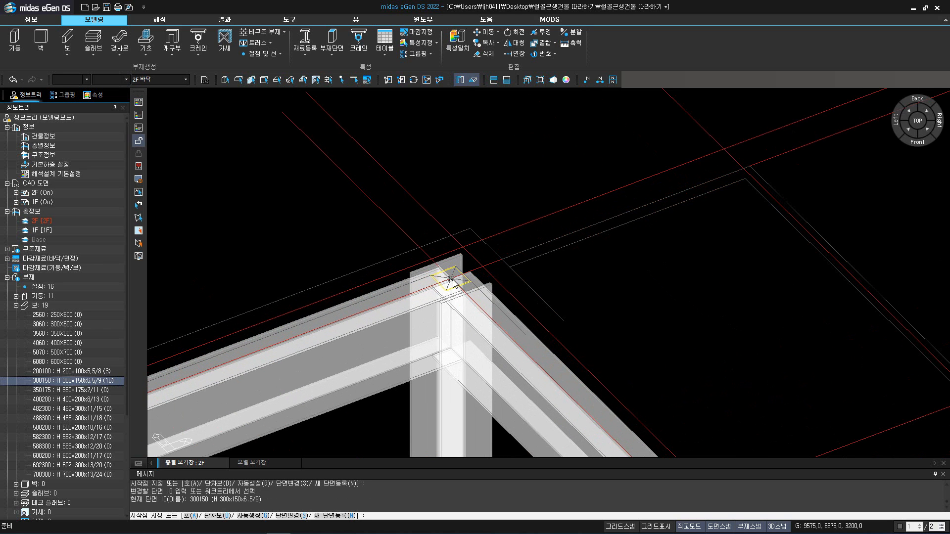
{"action": "left_click", "coordinate": [459, 280]}
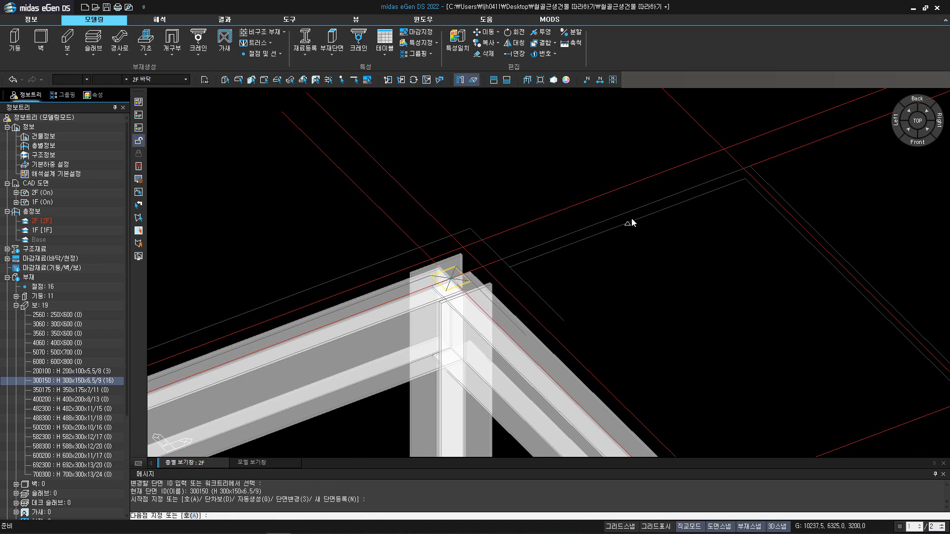
{"action": "left_click", "coordinate": [744, 170]}
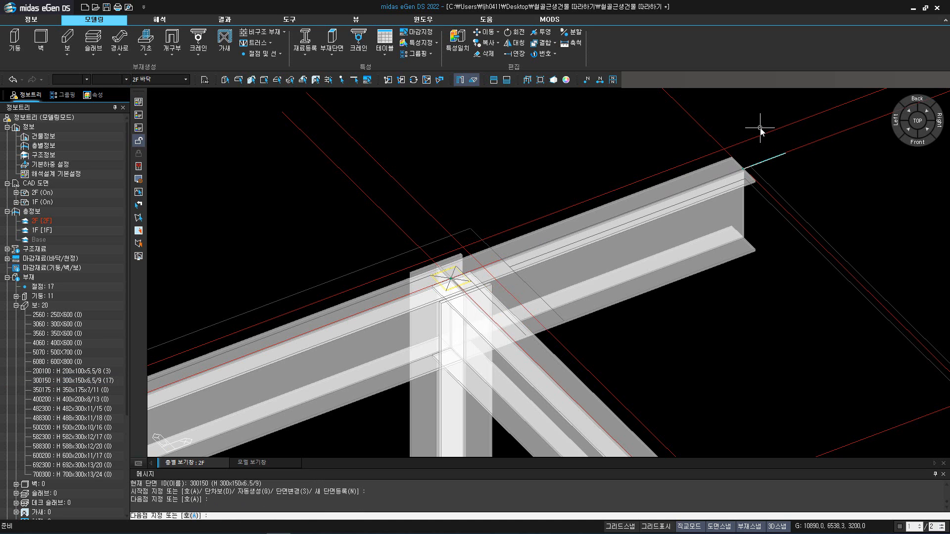
{"action": "key", "text": "Escape"}
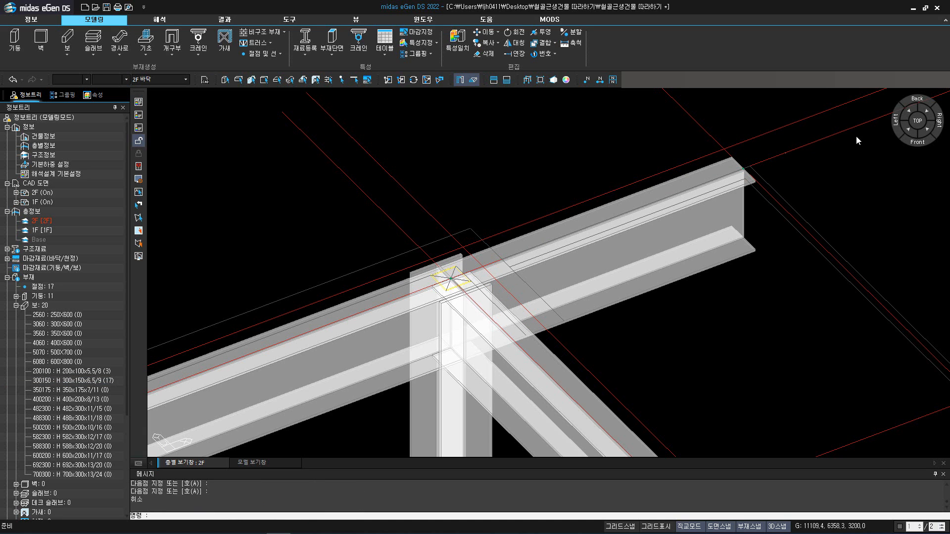
Designate four 2F beams as transfer members: the far end girder, one back-row girder, one front-row girder and the short front corner beam
{"action": "left_click", "coordinate": [910, 129]}
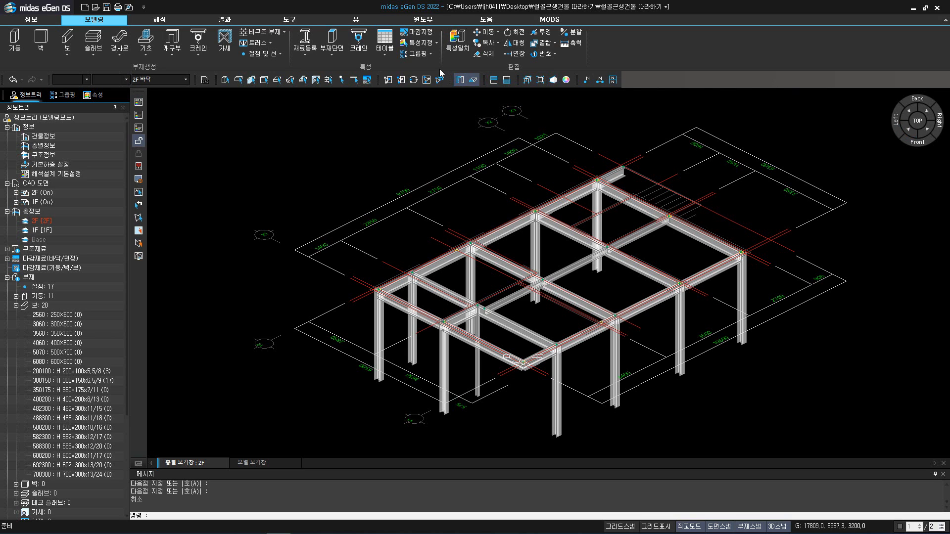
{"action": "left_click", "coordinate": [423, 46]}
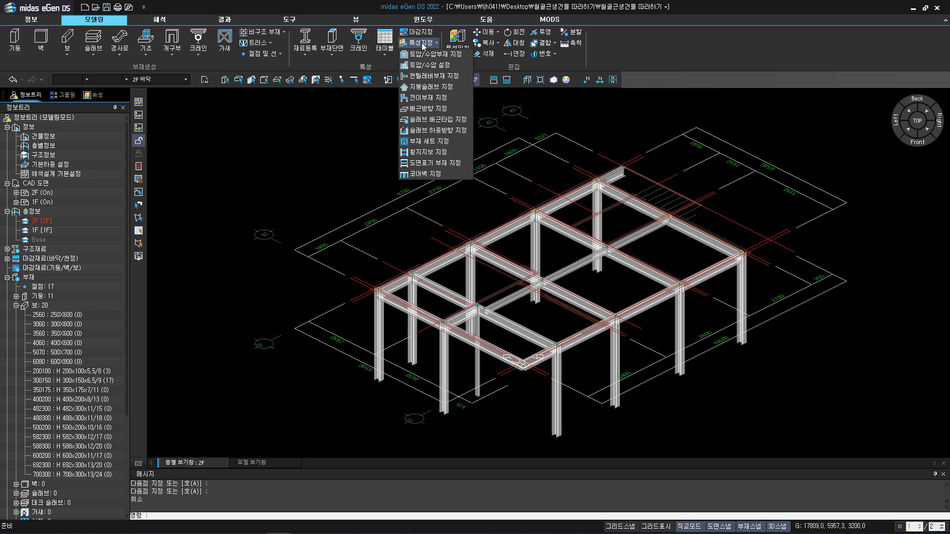
{"action": "left_click", "coordinate": [428, 97]}
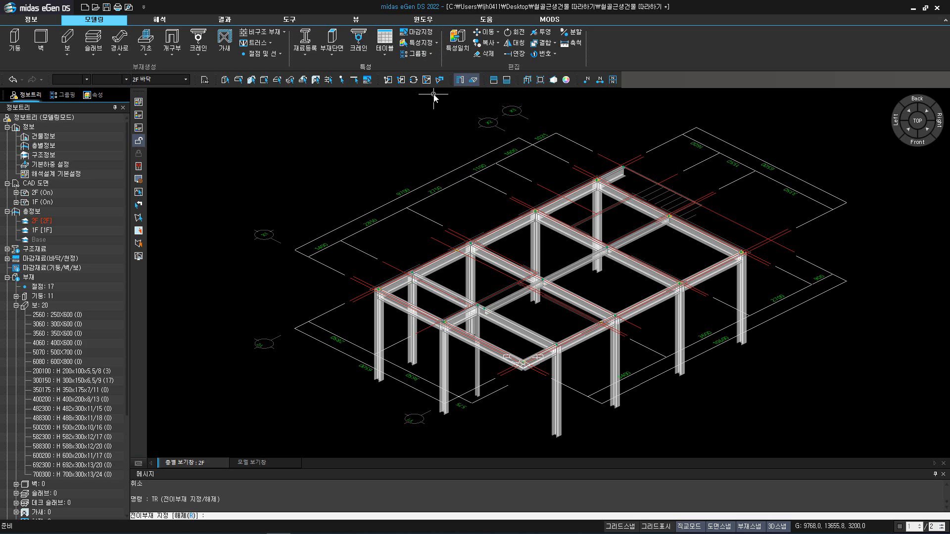
{"action": "left_click", "coordinate": [453, 258]}
{"action": "left_click", "coordinate": [646, 208]}
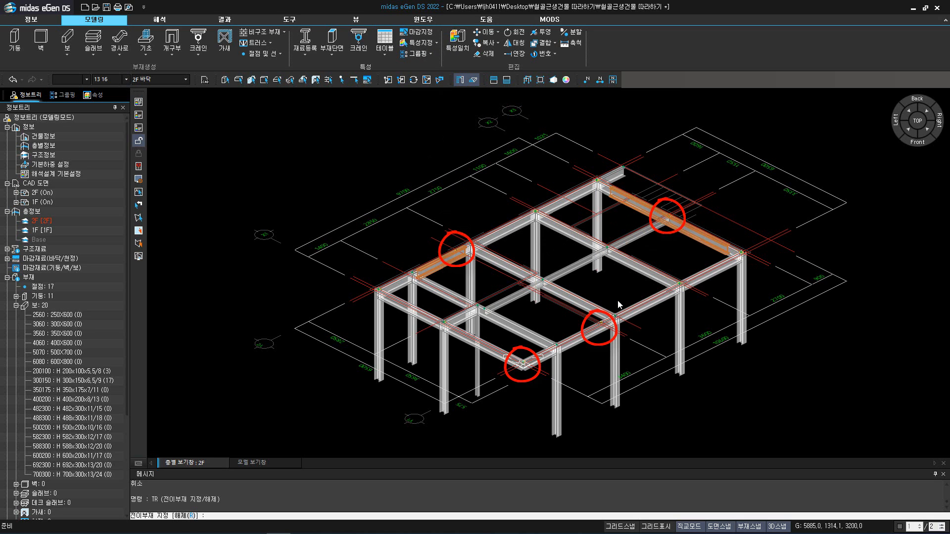
{"action": "left_click", "coordinate": [602, 328]}
{"action": "left_click", "coordinate": [540, 356]}
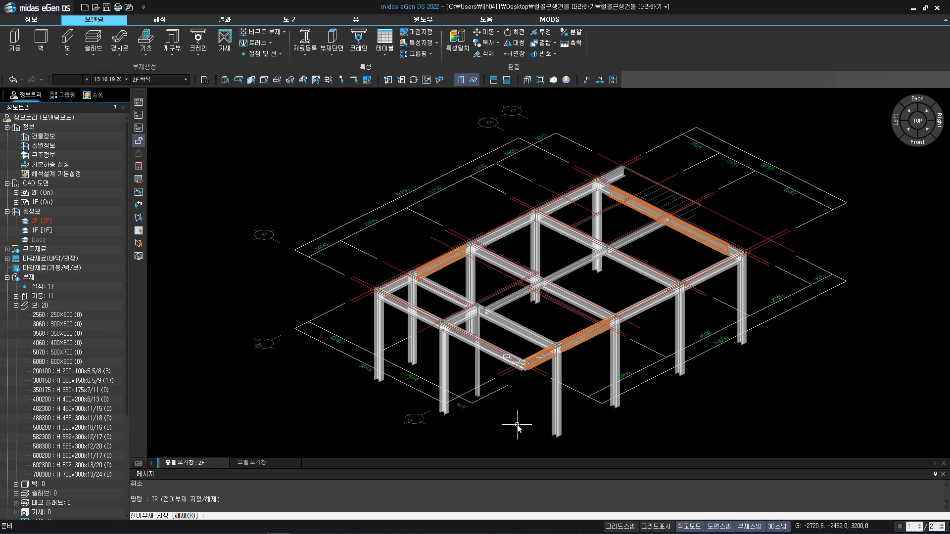
{"action": "key", "text": "Return"}
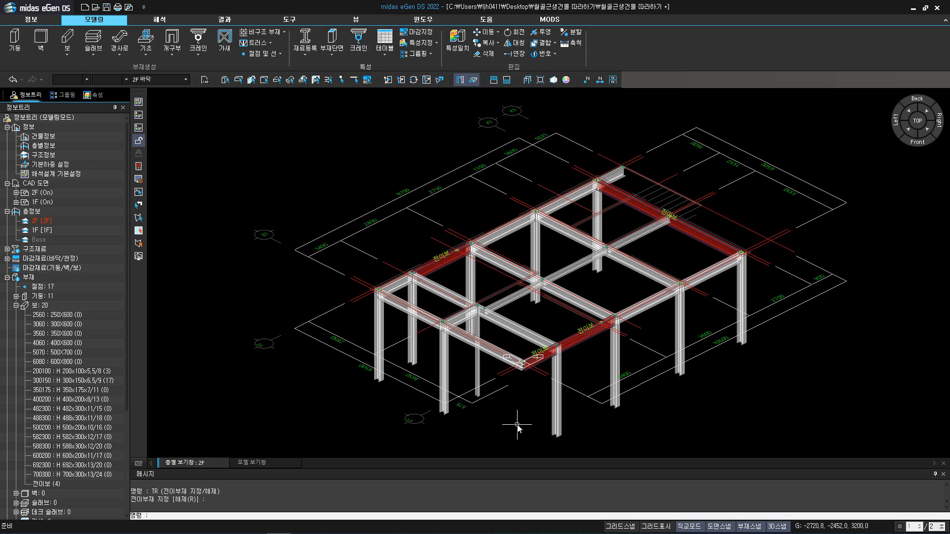
Designate the two overhanging corner beams, at the front corner and beyond the back corner column, as cantilever members
{"action": "left_click", "coordinate": [430, 43]}
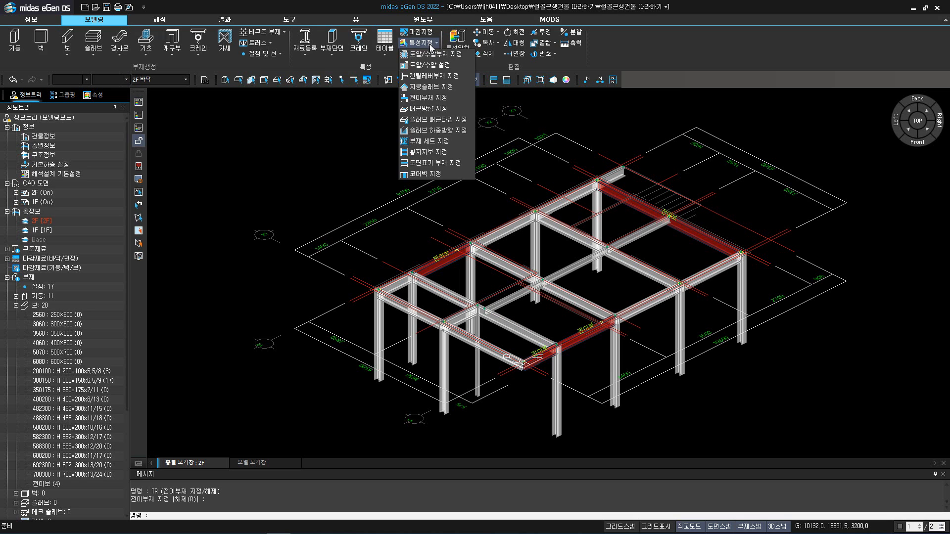
{"action": "left_click", "coordinate": [436, 76]}
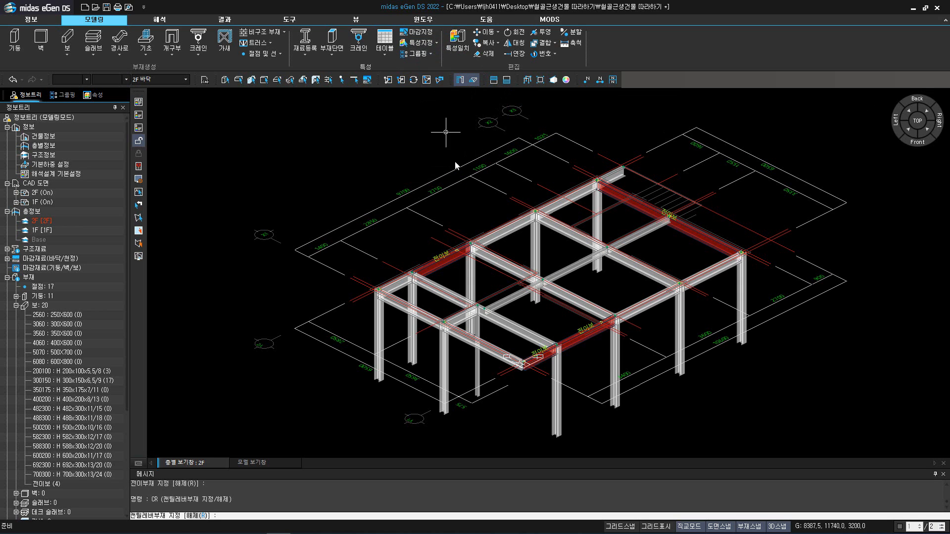
{"action": "left_click", "coordinate": [543, 355]}
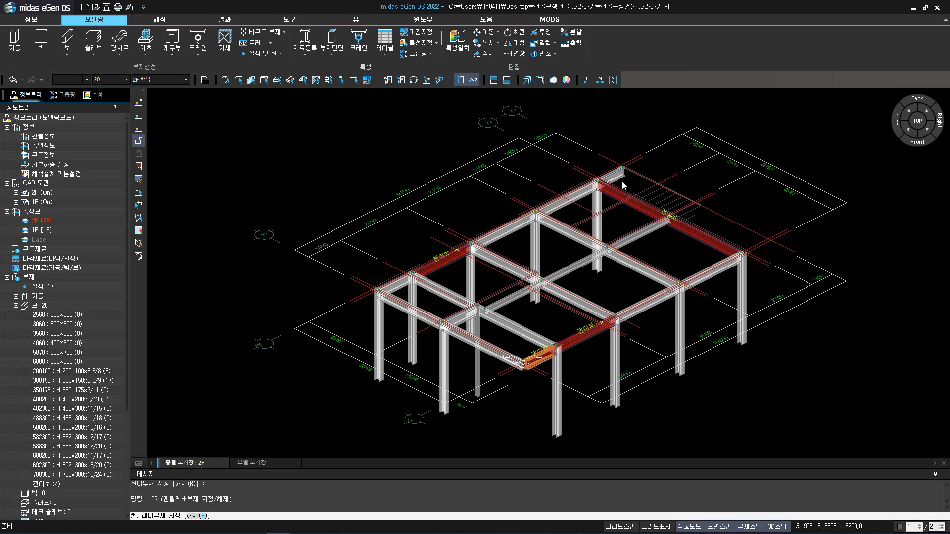
{"action": "left_click", "coordinate": [612, 177]}
{"action": "key", "text": "Return"}
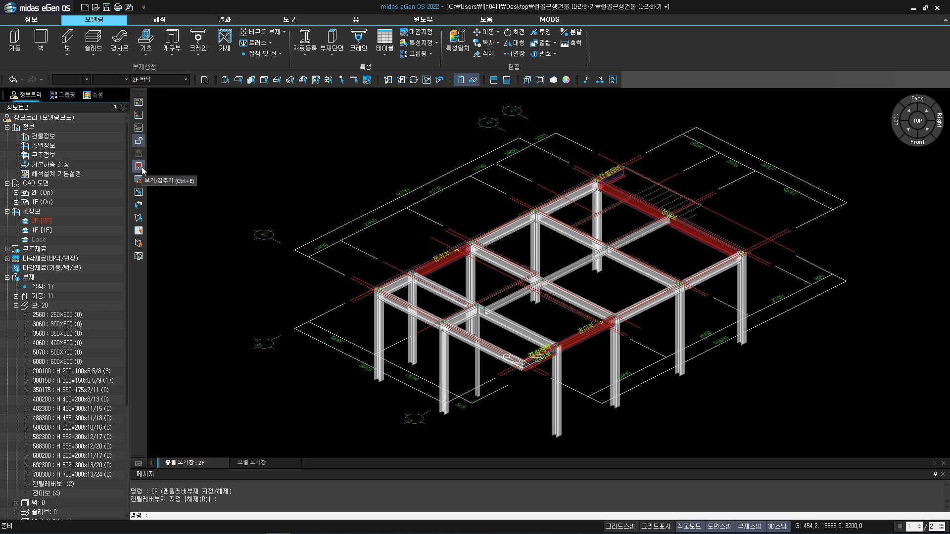
Turn on the display of frame connection condition symbols (프레임 연결조건 기호) in the boundary condition display options
{"action": "left_click", "coordinate": [356, 20]}
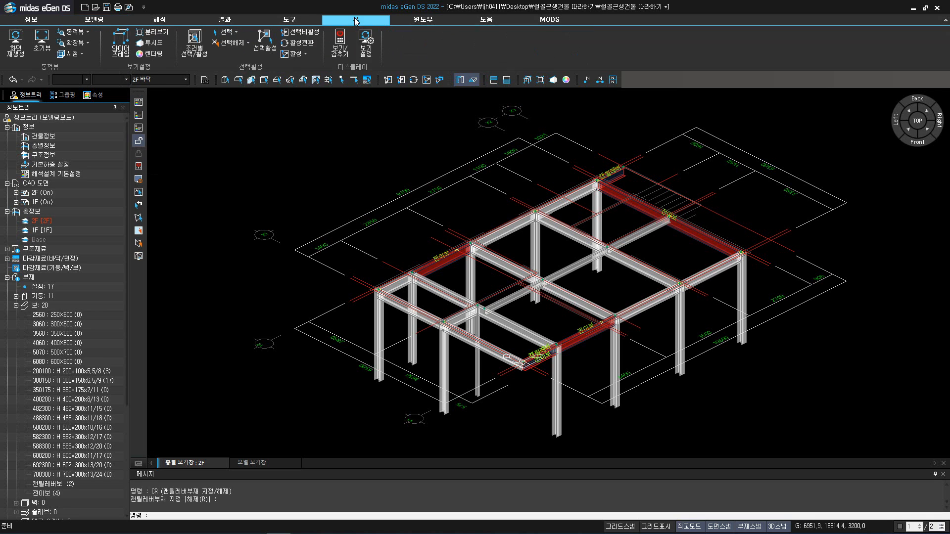
{"action": "left_click", "coordinate": [341, 47]}
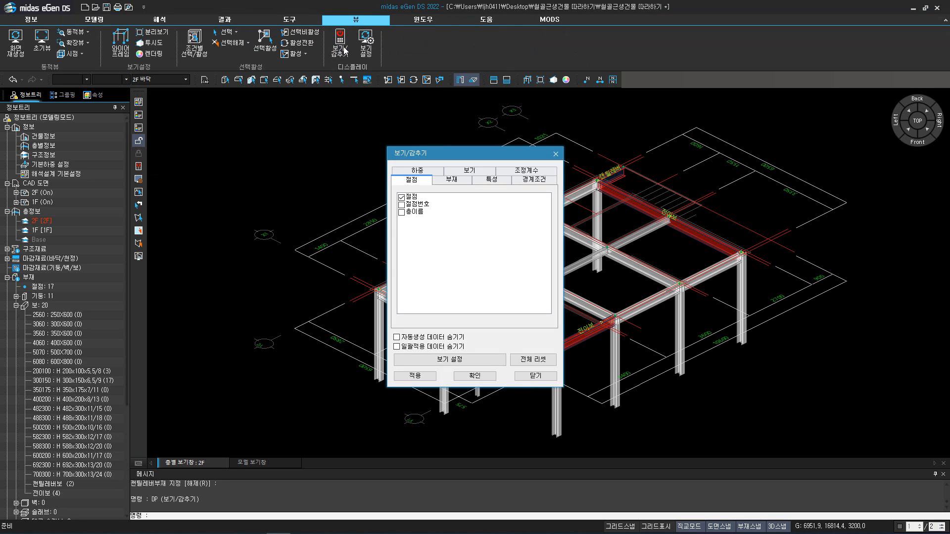
{"action": "left_click", "coordinate": [522, 181]}
{"action": "left_click", "coordinate": [402, 204]}
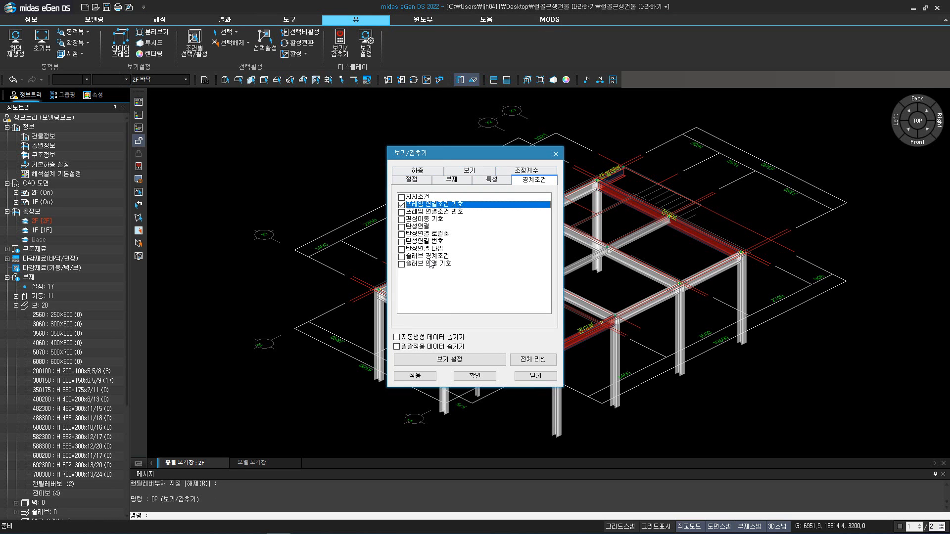
{"action": "left_click", "coordinate": [475, 376]}
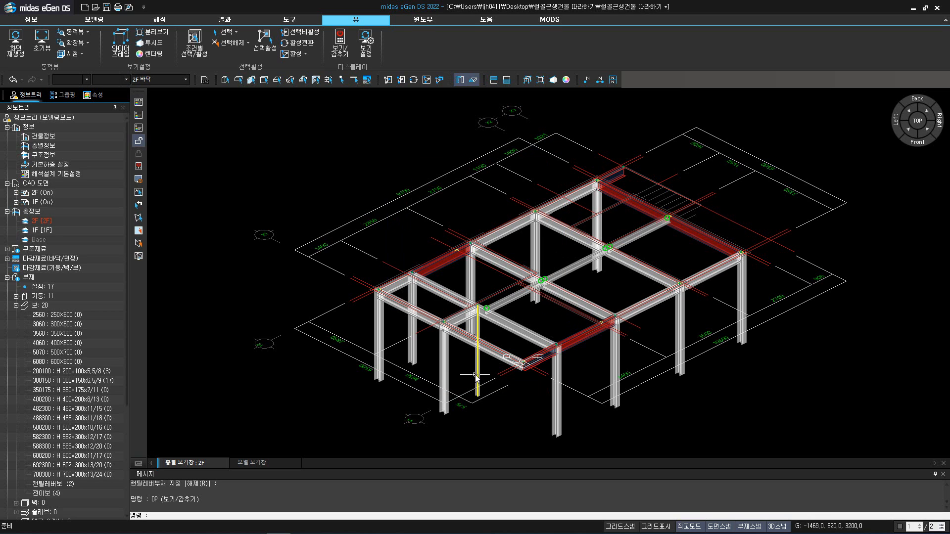
Show the members in separated view (분리보기) and set the short beam joining the slender inner column to a 고정-핀 frame connection
{"action": "middle_click_drag", "start_coordinate": [651, 303], "coordinate": [563, 376], "text": "ctrl"}
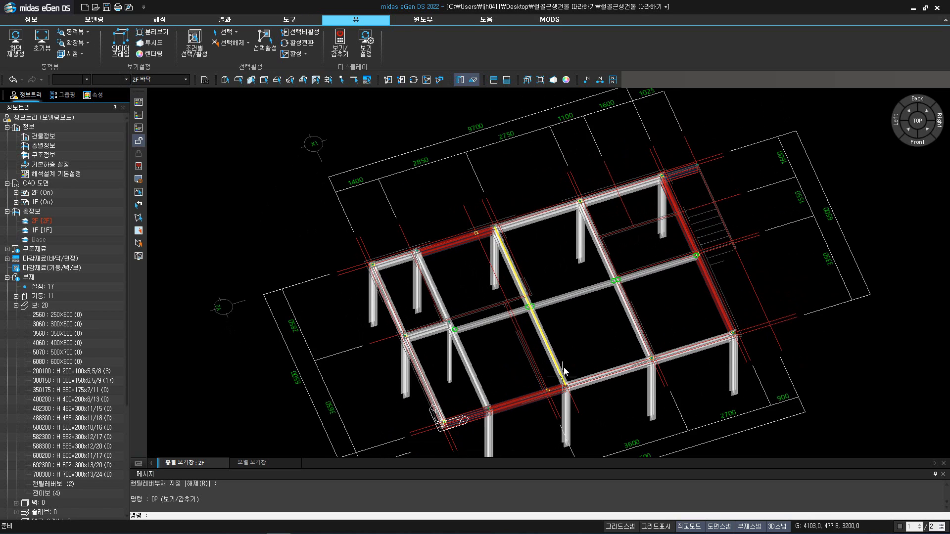
{"action": "scroll", "coordinate": [582, 319], "scroll_direction": "up", "scroll_amount": 3}
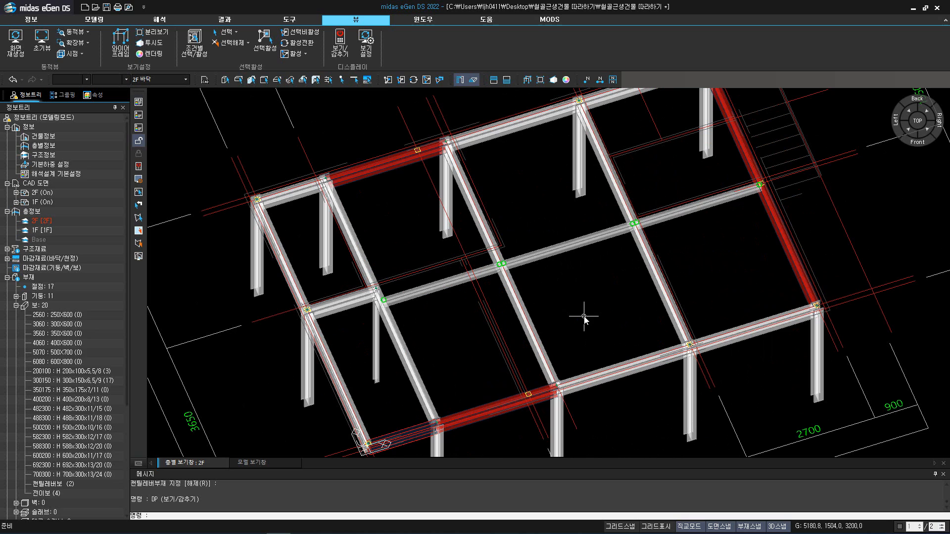
{"action": "left_click", "coordinate": [540, 84]}
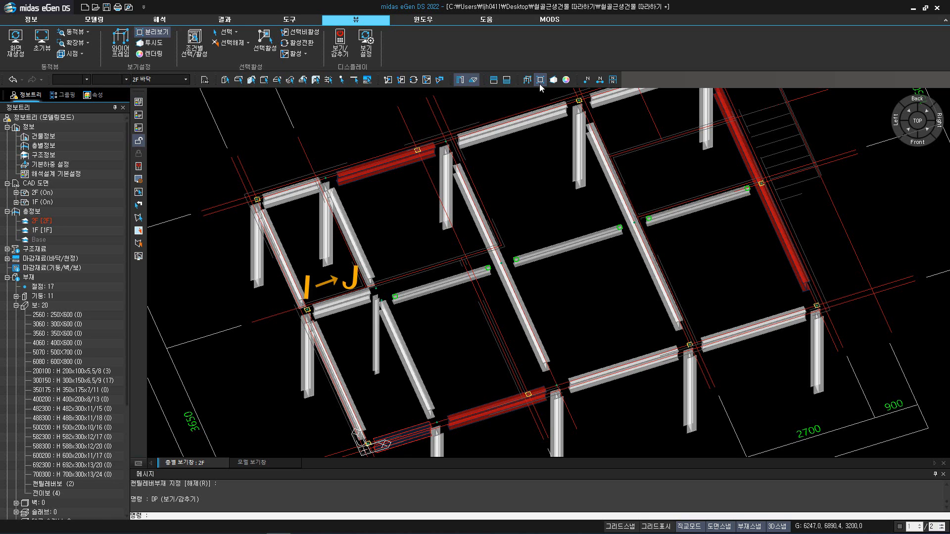
{"action": "left_click", "coordinate": [340, 304]}
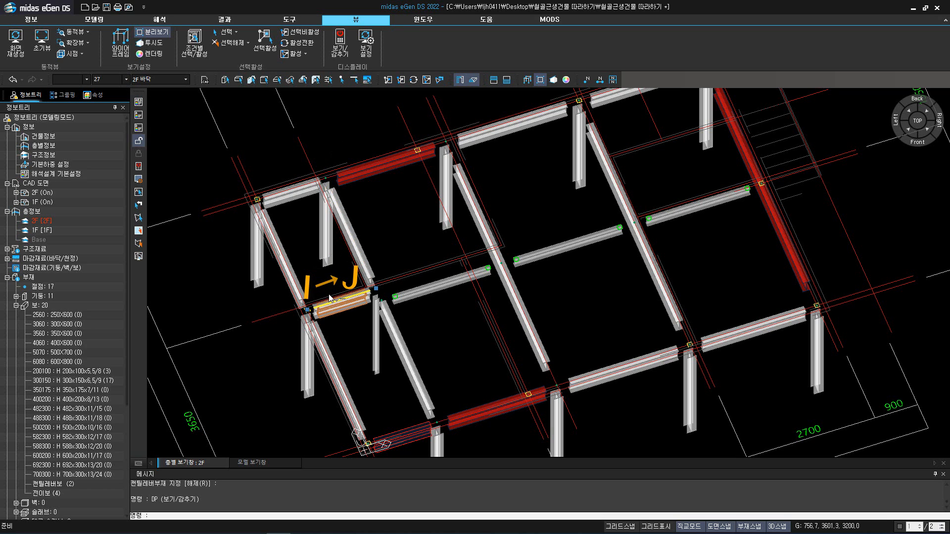
{"action": "left_click", "coordinate": [96, 95]}
{"action": "left_click", "coordinate": [126, 267]}
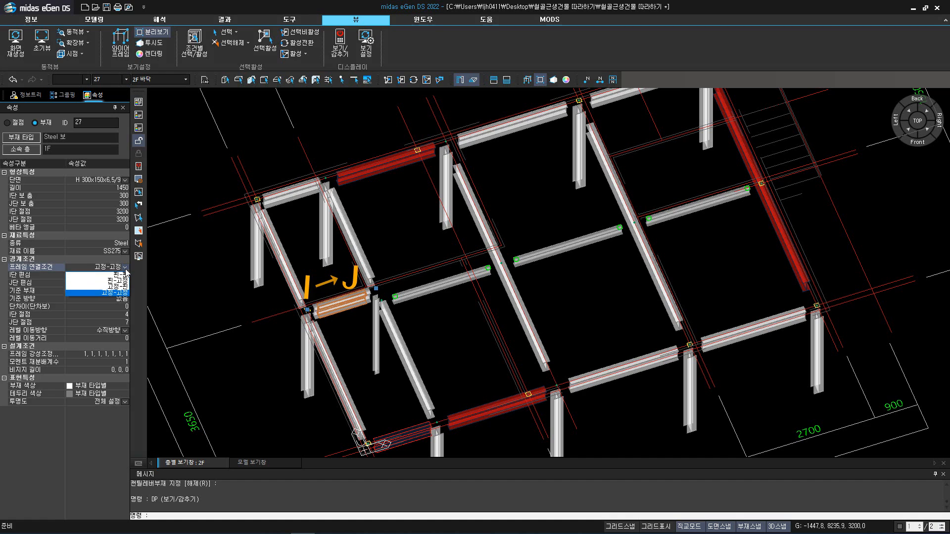
{"action": "left_click", "coordinate": [123, 290]}
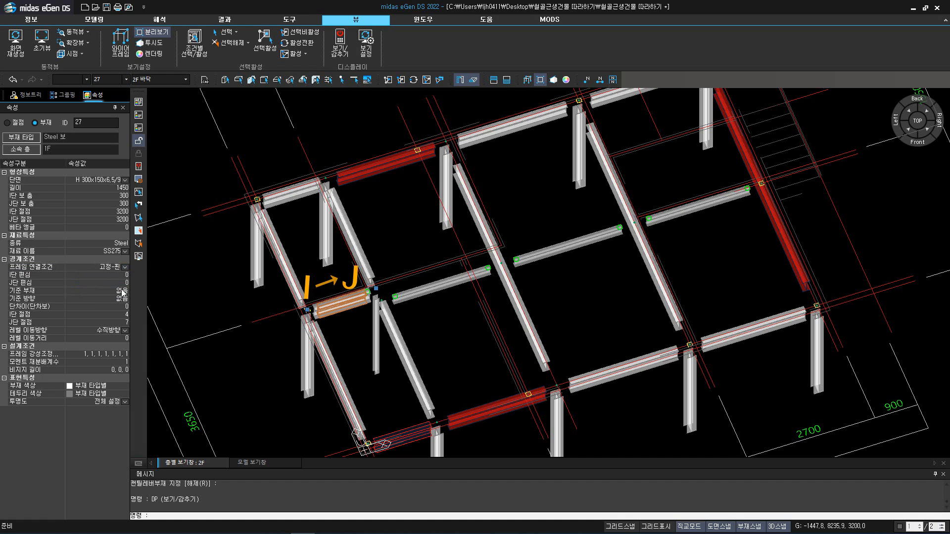
{"action": "left_click", "coordinate": [222, 305]}
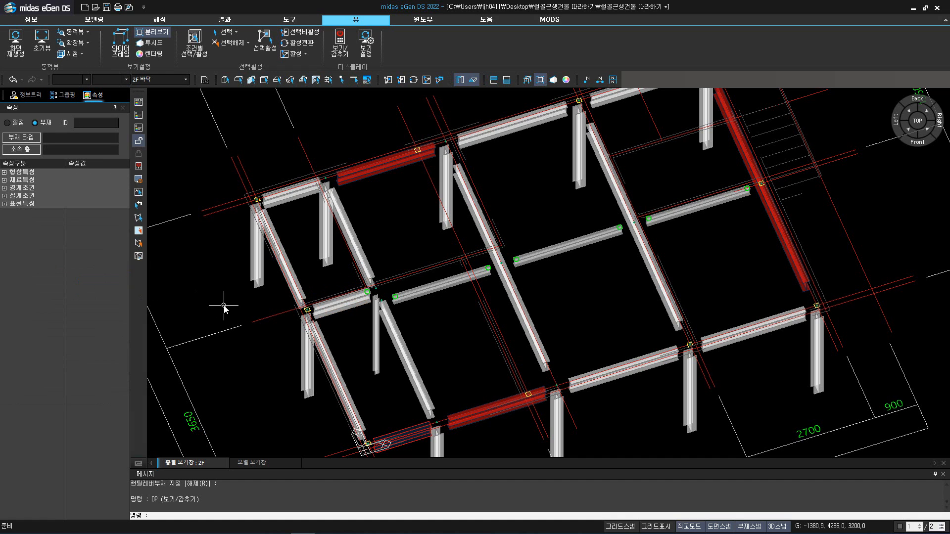
Set the frame connection condition of the end girder running to the overhanging front corner to 핀-고정
{"action": "left_click", "coordinate": [331, 382]}
{"action": "left_click", "coordinate": [126, 267]}
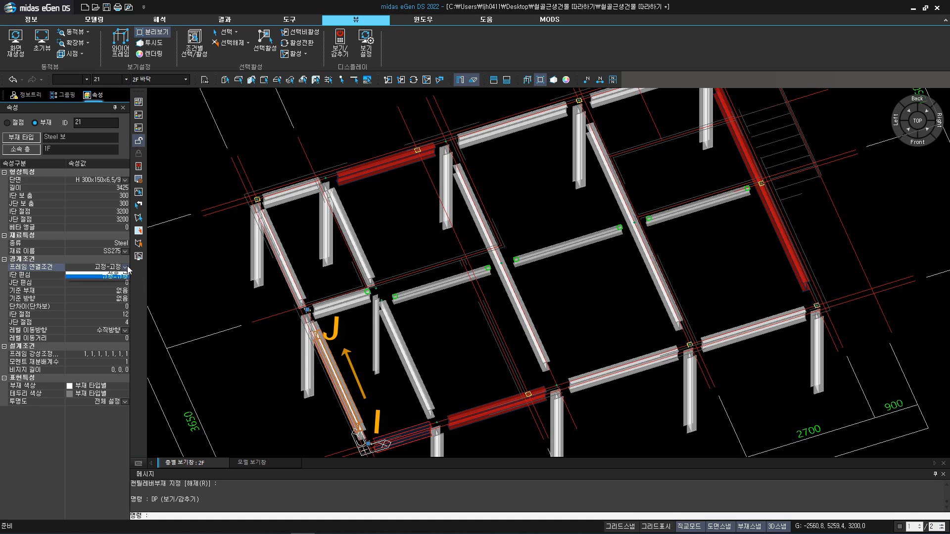
{"action": "left_click", "coordinate": [119, 281]}
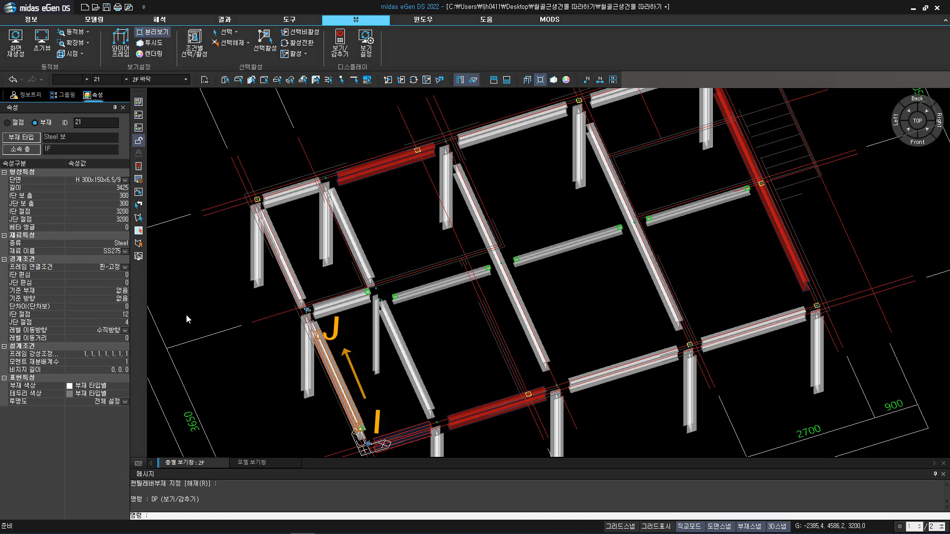
{"action": "left_click", "coordinate": [277, 372]}
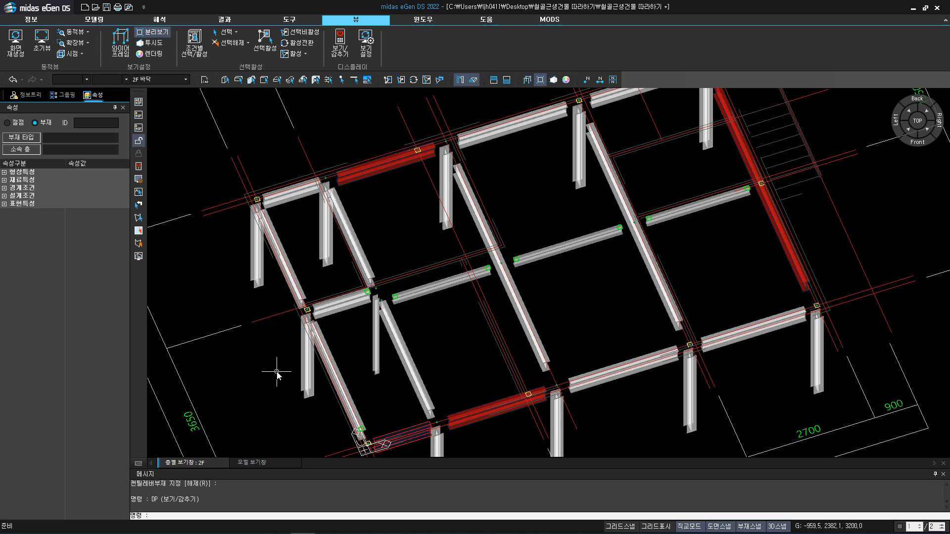
Set the frame connection condition of the slender H 100x100x6/8 column to 핀-핀
{"action": "left_click", "coordinate": [376, 340]}
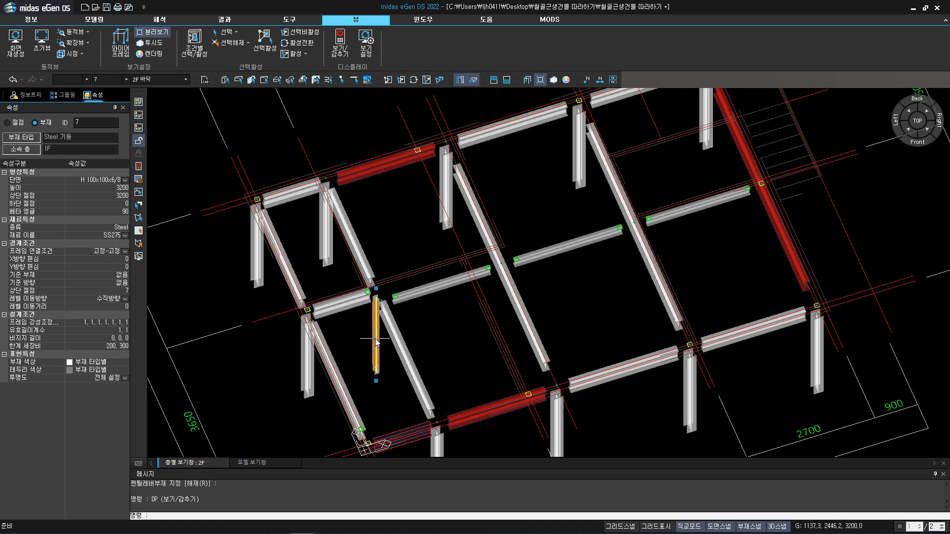
{"action": "left_click", "coordinate": [125, 251]}
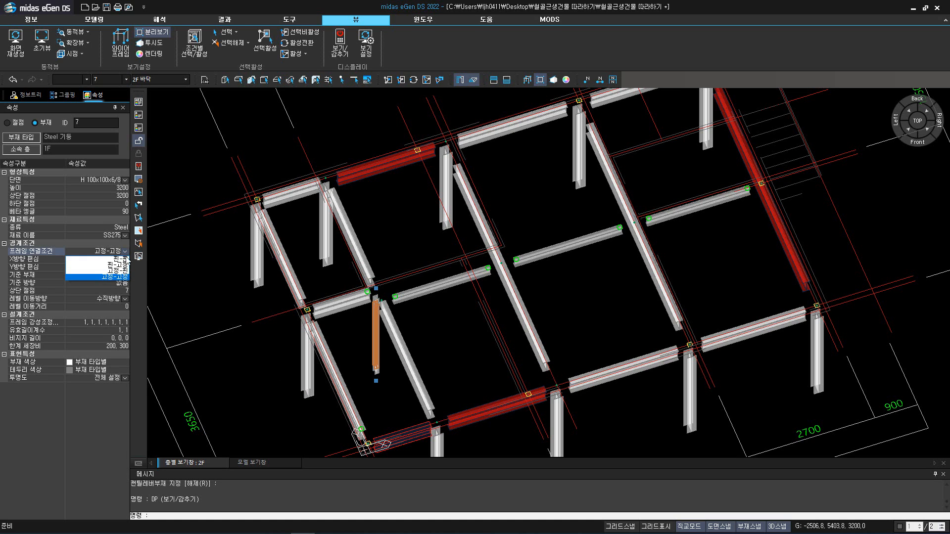
{"action": "left_click", "coordinate": [122, 258]}
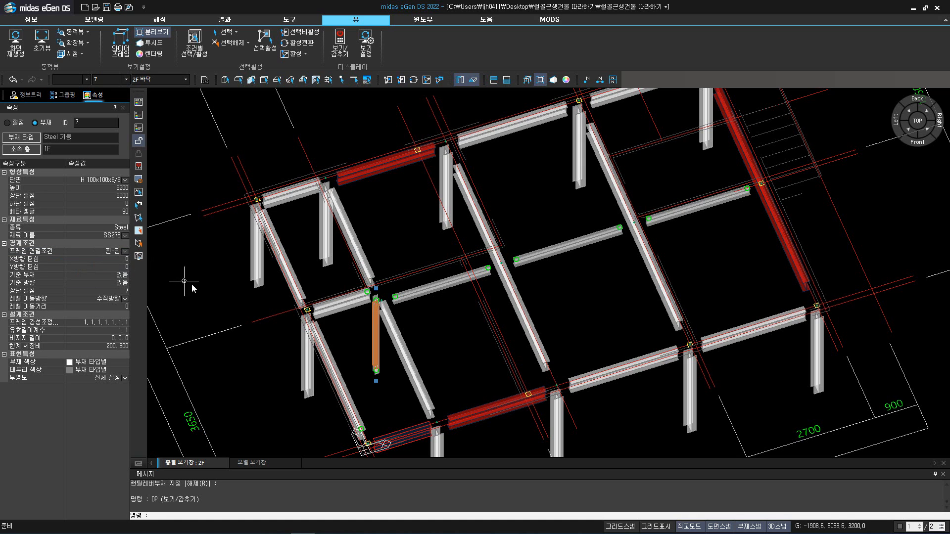
{"action": "left_click", "coordinate": [206, 291]}
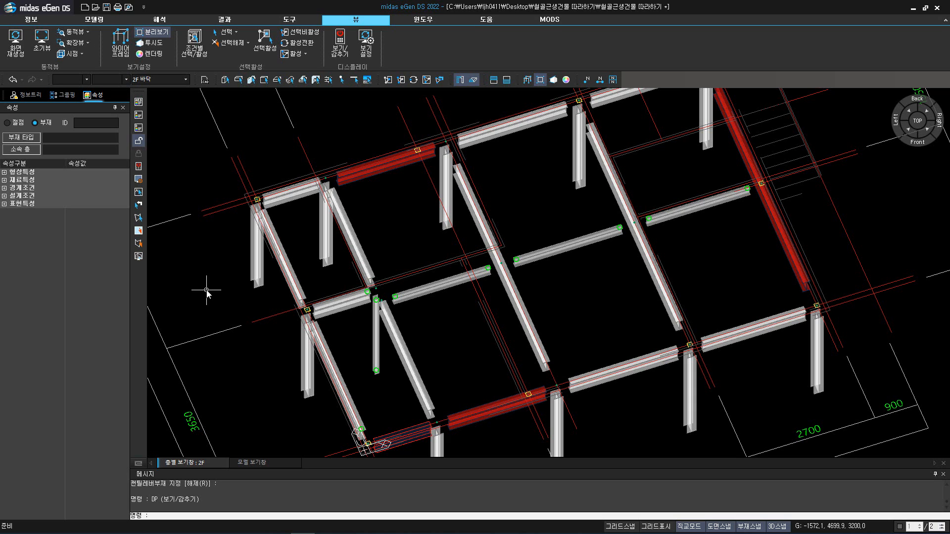
Merge (결합) the two collinear beams that meet above the slender inner column into one continuous beam
{"action": "left_click", "coordinate": [358, 247]}
{"action": "left_click", "coordinate": [388, 315]}
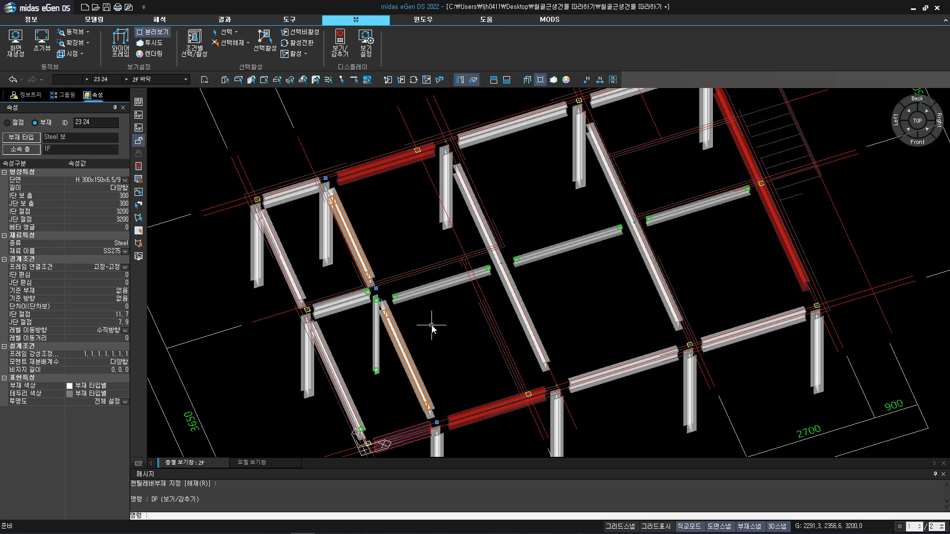
{"action": "left_click", "coordinate": [98, 20]}
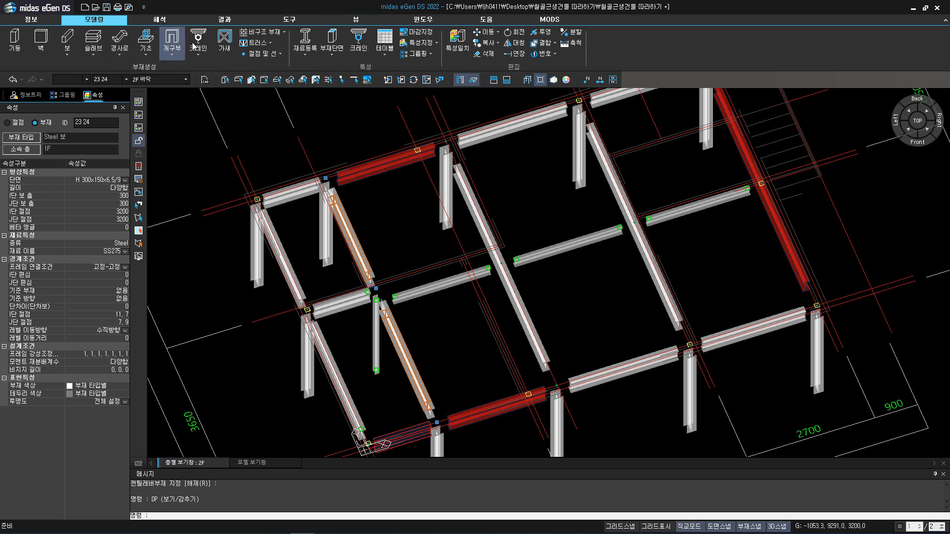
{"action": "left_click", "coordinate": [544, 43]}
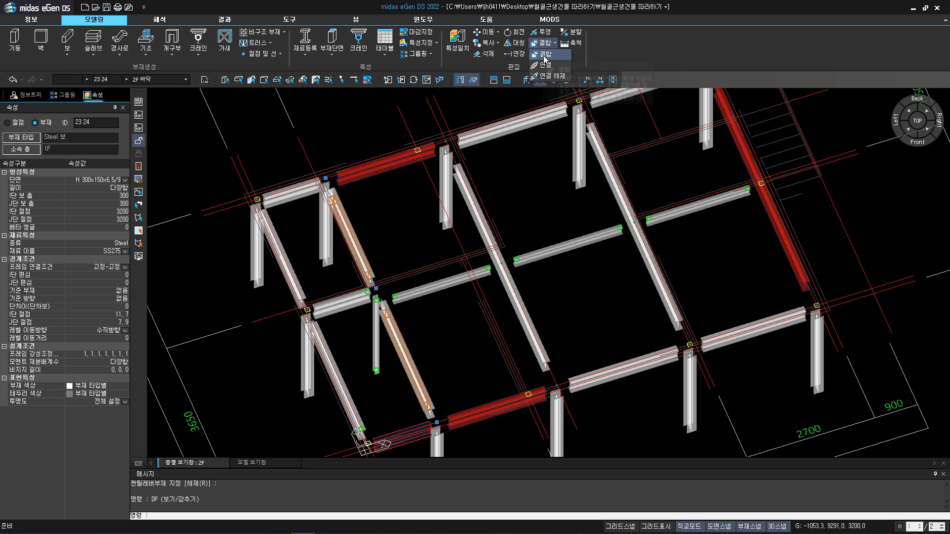
{"action": "left_click", "coordinate": [544, 55]}
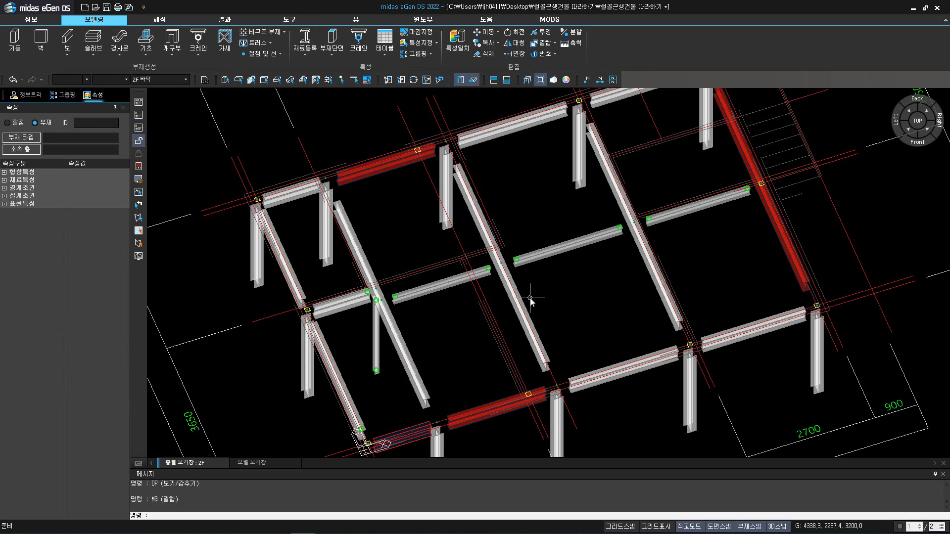
Hide the frame connection condition symbols (프레임 연결조건 기호) and return the members from separated view to normal display
{"action": "left_click", "coordinate": [138, 167]}
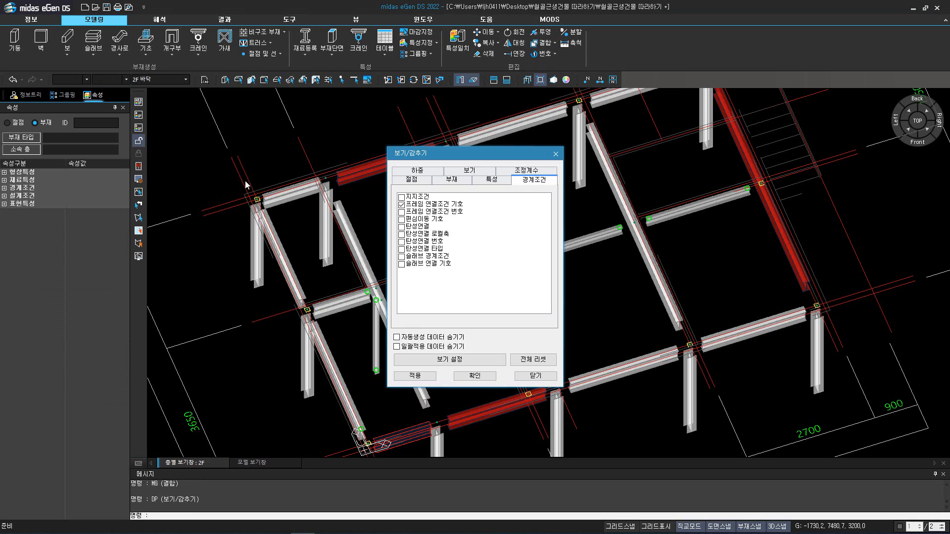
{"action": "left_click", "coordinate": [401, 205]}
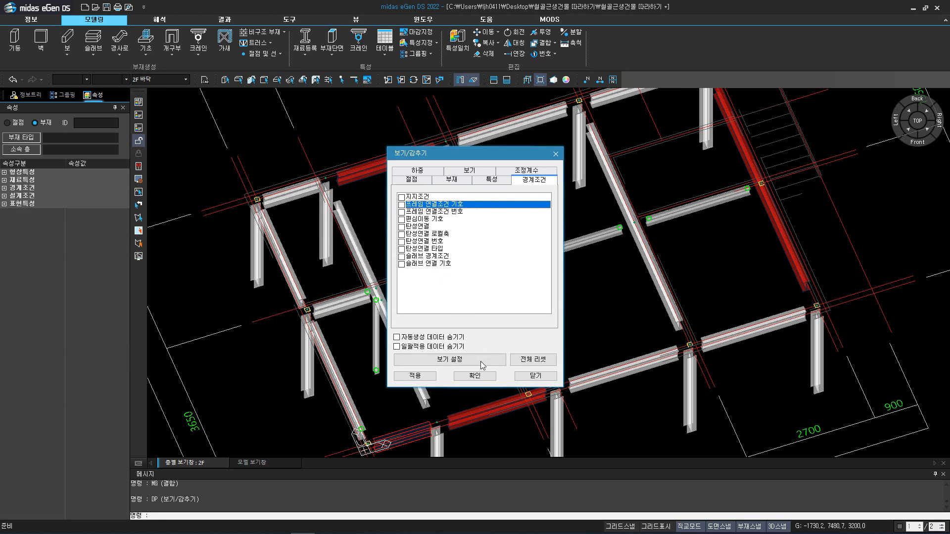
{"action": "left_click", "coordinate": [474, 375]}
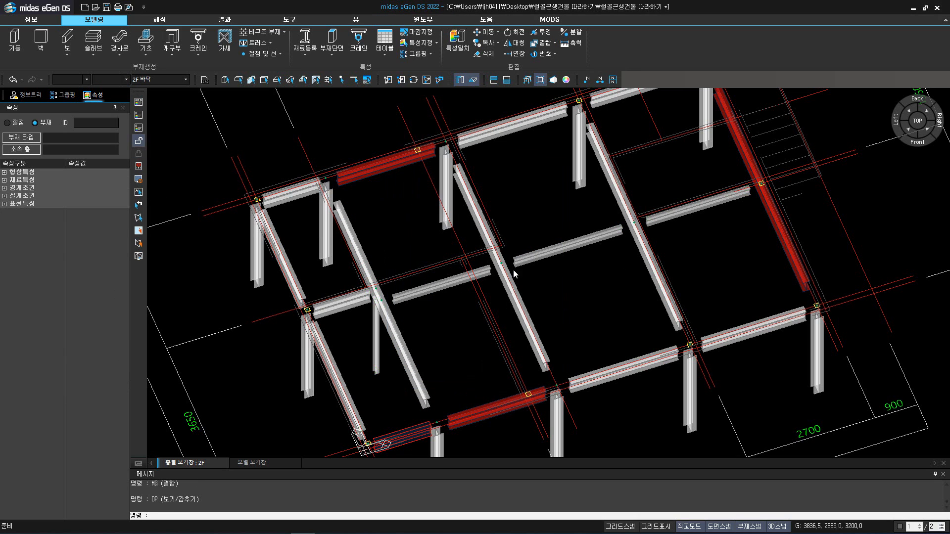
{"action": "left_click", "coordinate": [543, 80]}
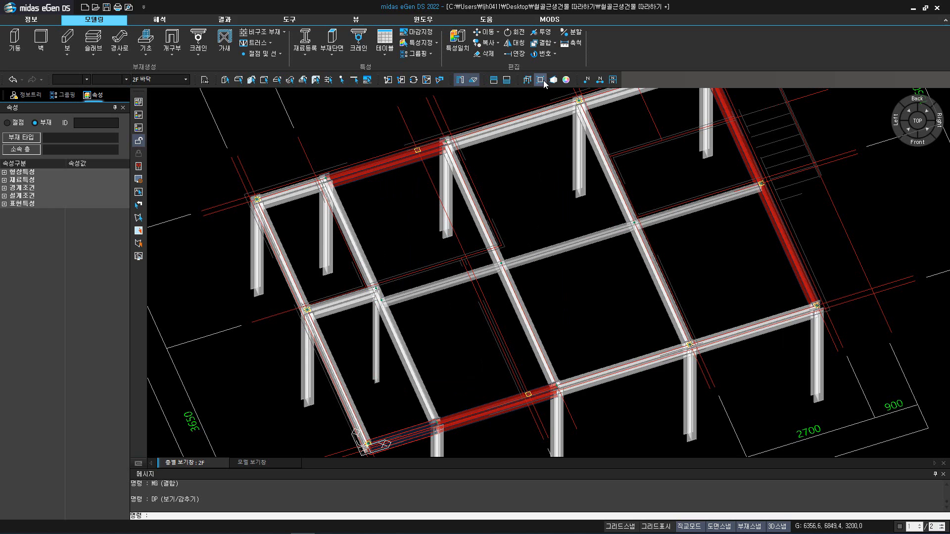
Restore the isometric view, make 1F 바닥 the working floor and bring back the information tree
{"action": "left_click", "coordinate": [908, 130]}
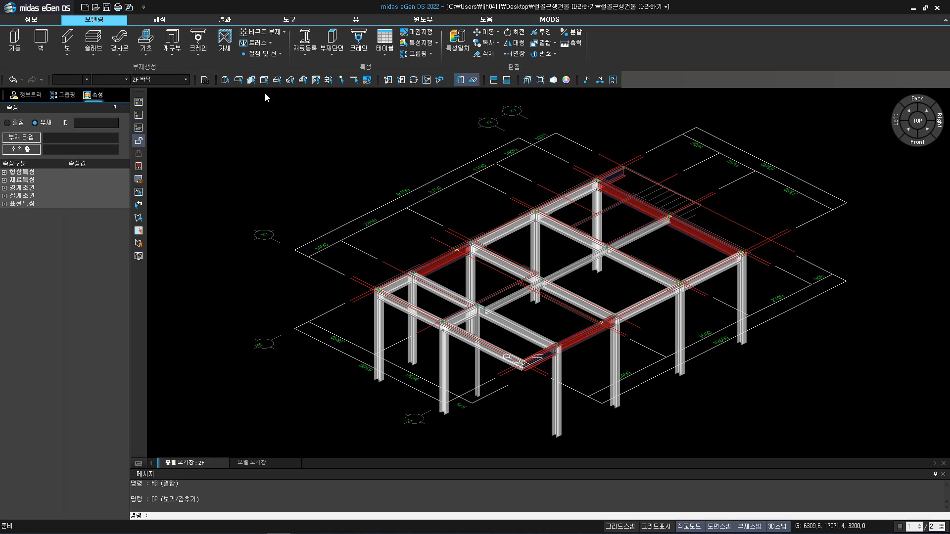
{"action": "left_click", "coordinate": [171, 79]}
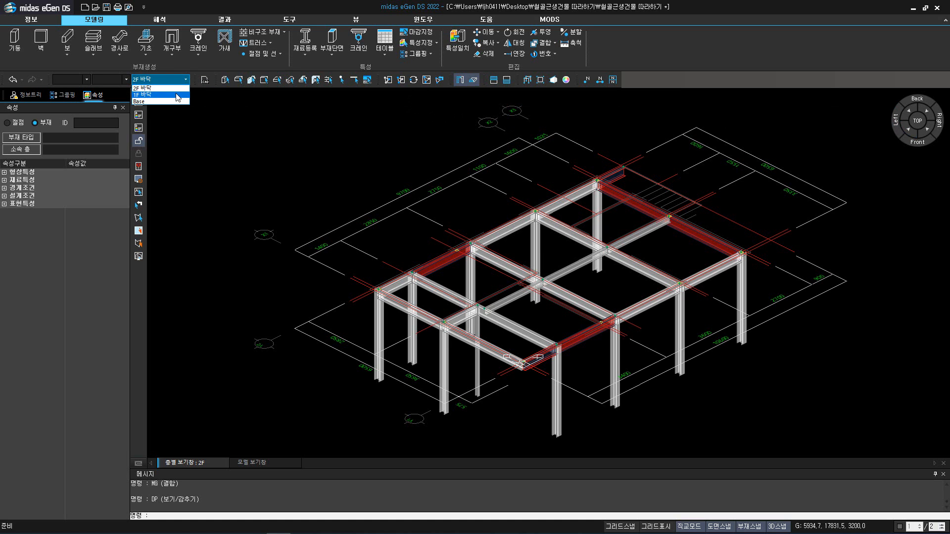
{"action": "left_click", "coordinate": [177, 94]}
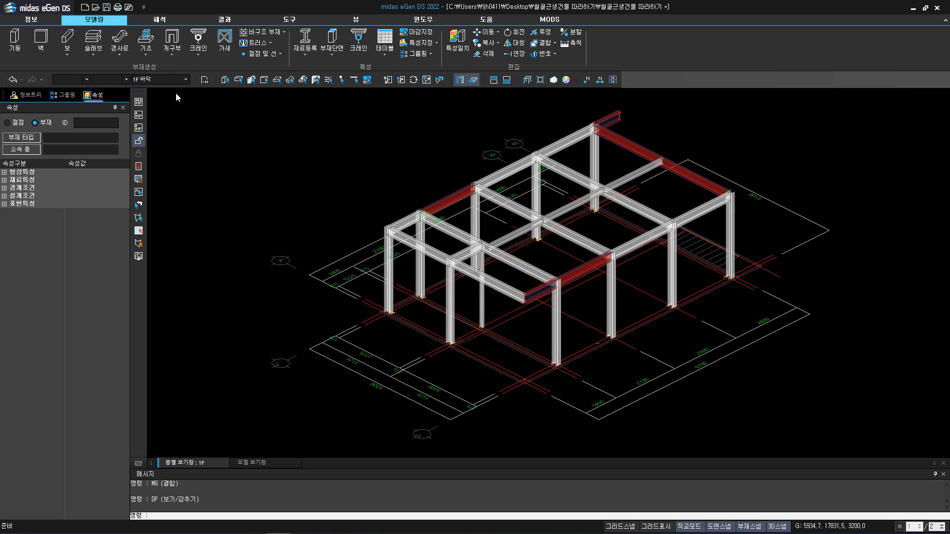
{"action": "left_click", "coordinate": [37, 97]}
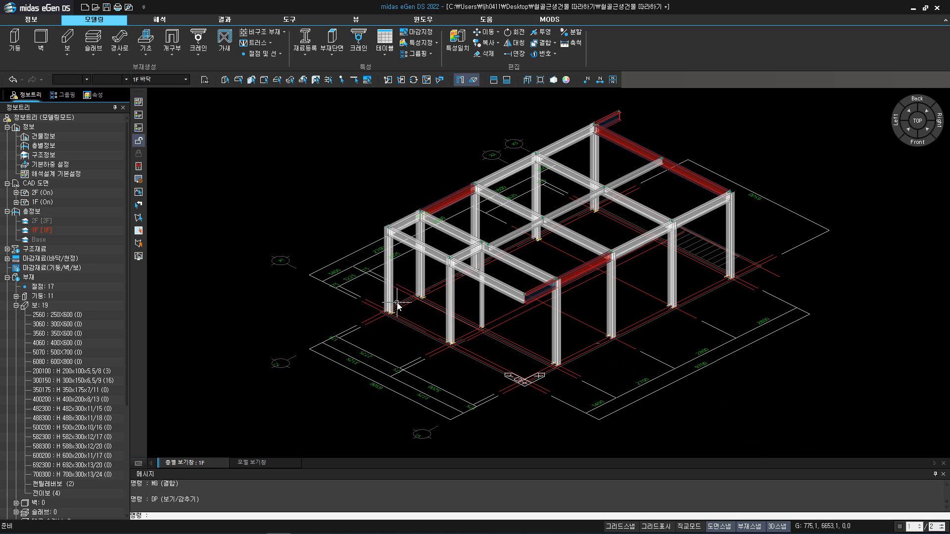
Move the back-row corner column opposite the stairs eccentrically (편심이동) from its node to the web centre of its H-section on the 1F plan
{"action": "left_click", "coordinate": [489, 32]}
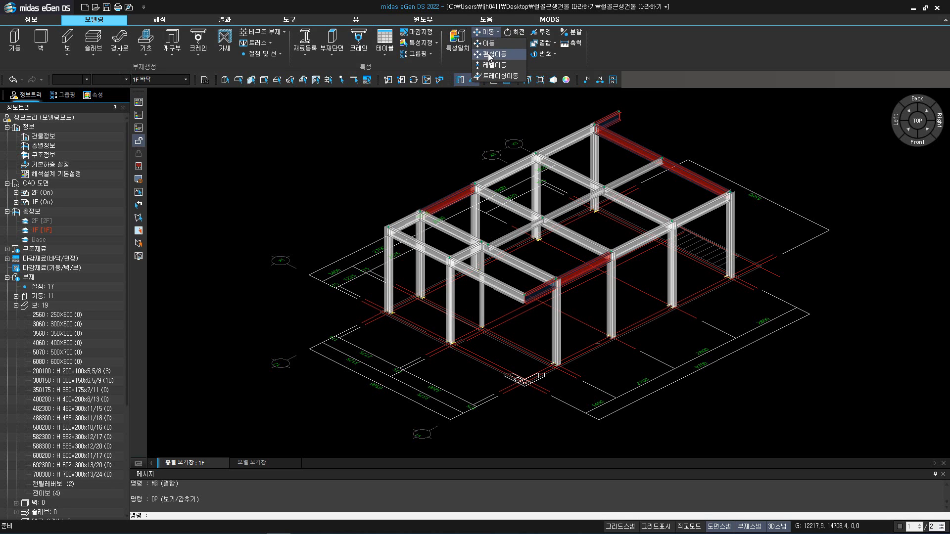
{"action": "left_click", "coordinate": [489, 54]}
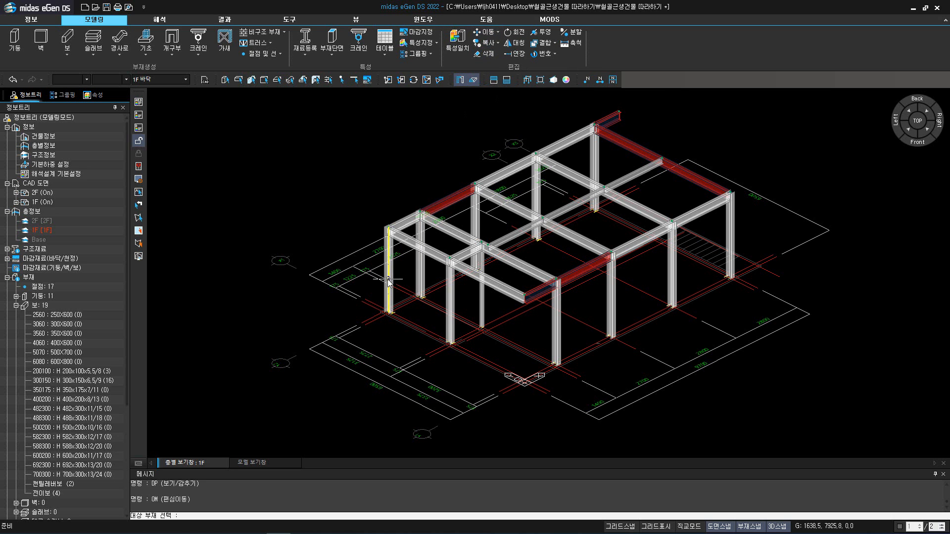
{"action": "scroll", "coordinate": [388, 280], "scroll_direction": "up", "scroll_amount": 5}
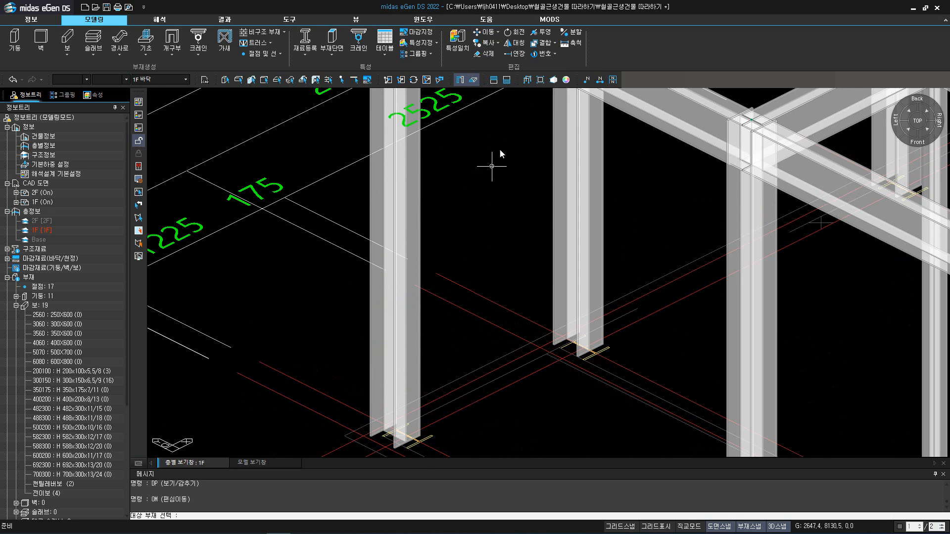
{"action": "left_click", "coordinate": [528, 80]}
{"action": "left_click", "coordinate": [528, 80]}
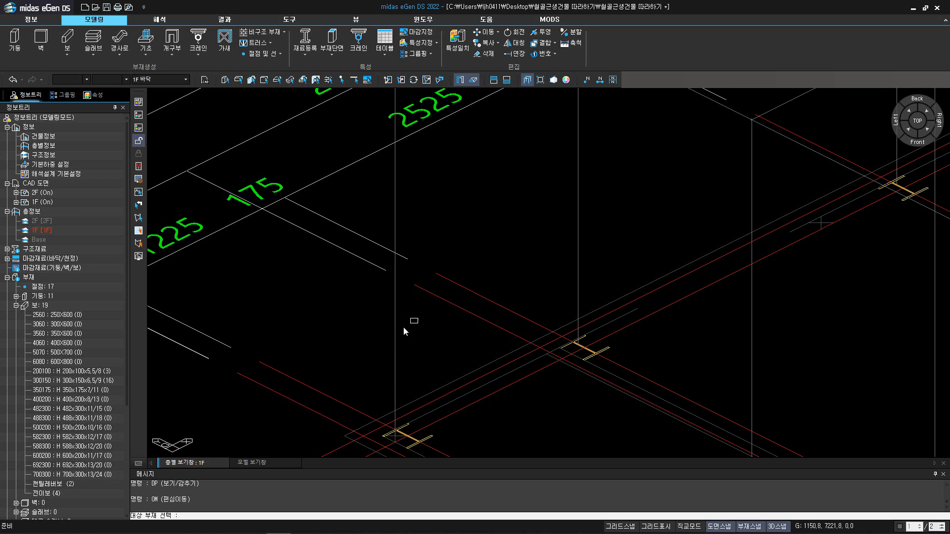
{"action": "left_click", "coordinate": [395, 371]}
{"action": "middle_click_drag", "start_coordinate": [414, 401], "coordinate": [452, 277]}
{"action": "scroll", "coordinate": [434, 321], "scroll_direction": "up", "scroll_amount": 8}
{"action": "middle_click_drag", "start_coordinate": [435, 313], "coordinate": [450, 441]}
{"action": "left_click", "coordinate": [403, 270]}
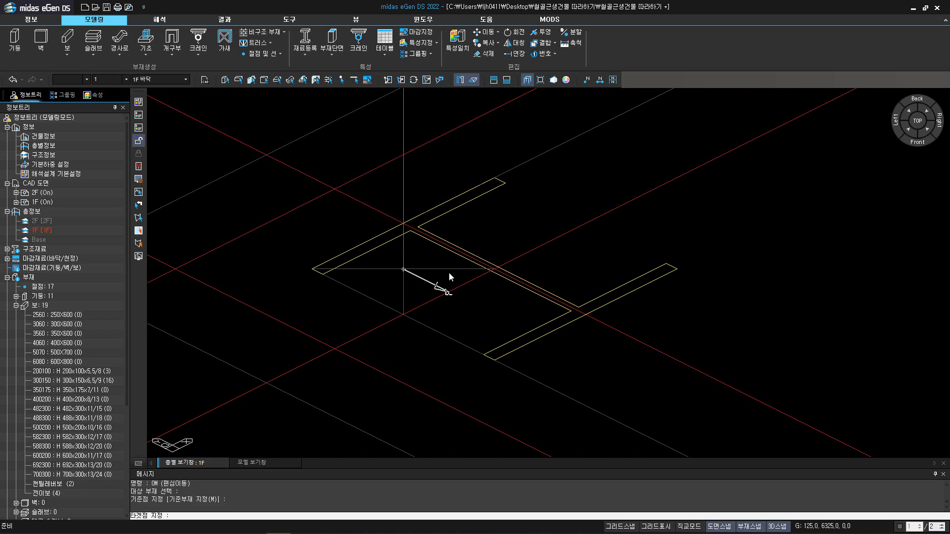
{"action": "left_click", "coordinate": [494, 270]}
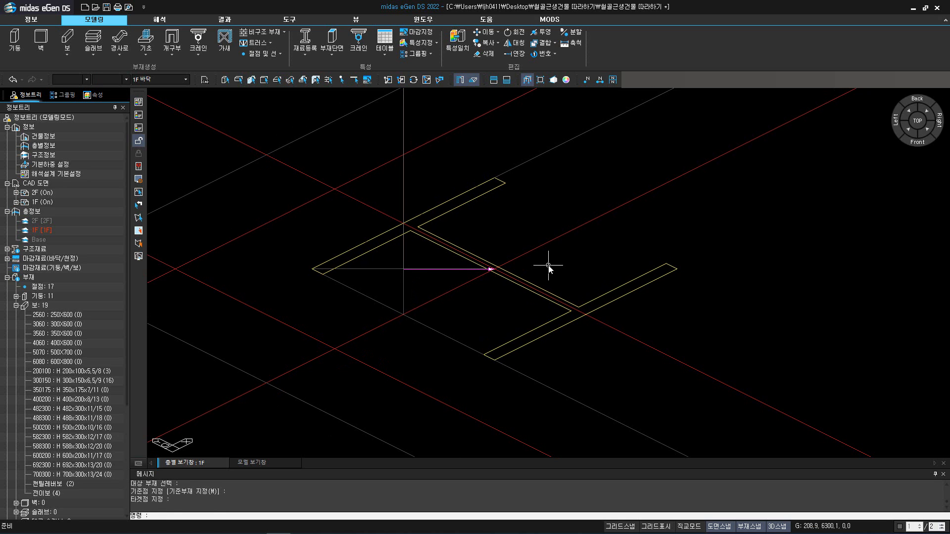
Move the middle column of the end row opposite the stairs eccentrically (편심이동) from its node to its H-section's web centre on the 1F plan
{"action": "scroll", "coordinate": [549, 265], "scroll_direction": "down", "scroll_amount": 3}
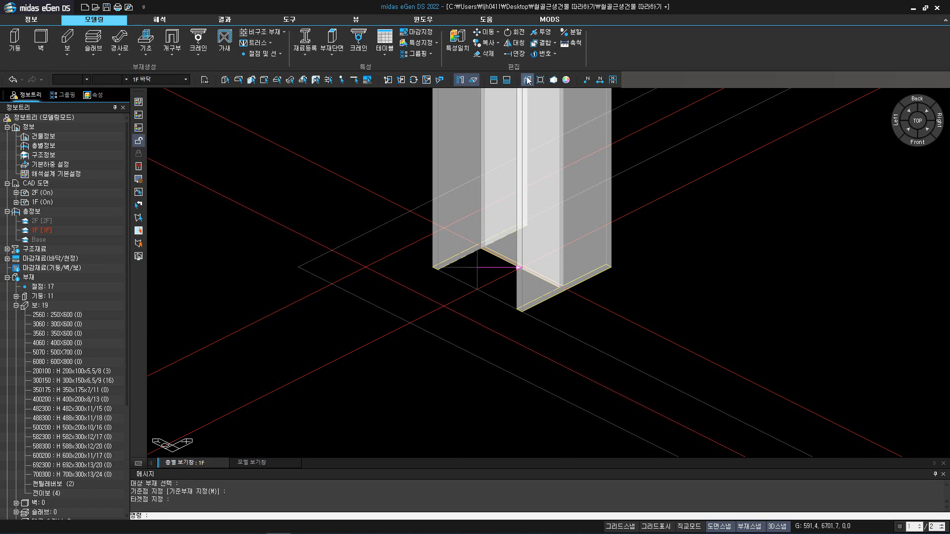
{"action": "scroll", "coordinate": [515, 231], "scroll_direction": "up", "scroll_amount": 5}
{"action": "middle_click_drag", "start_coordinate": [633, 293], "coordinate": [353, 218]}
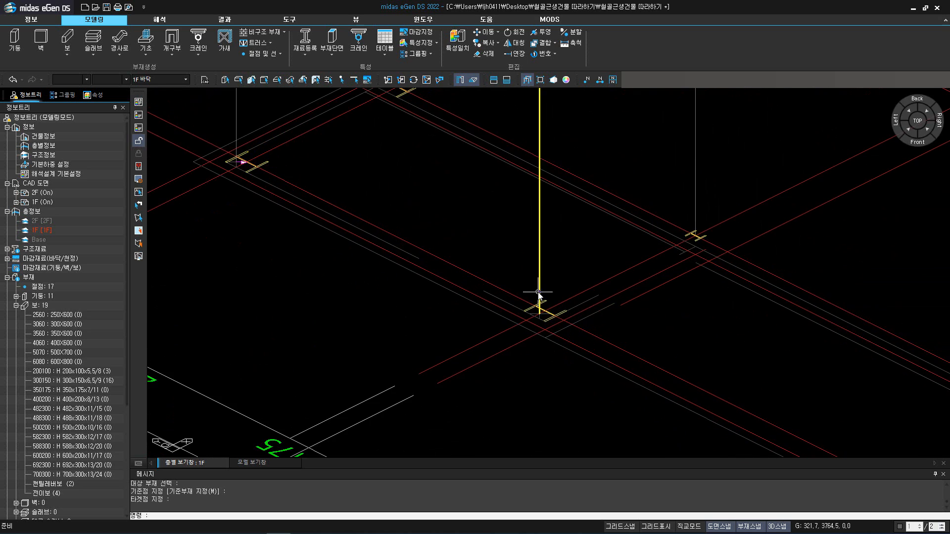
{"action": "scroll", "coordinate": [542, 302], "scroll_direction": "up", "scroll_amount": 7}
{"action": "key", "text": "space"}
{"action": "left_click", "coordinate": [542, 300]}
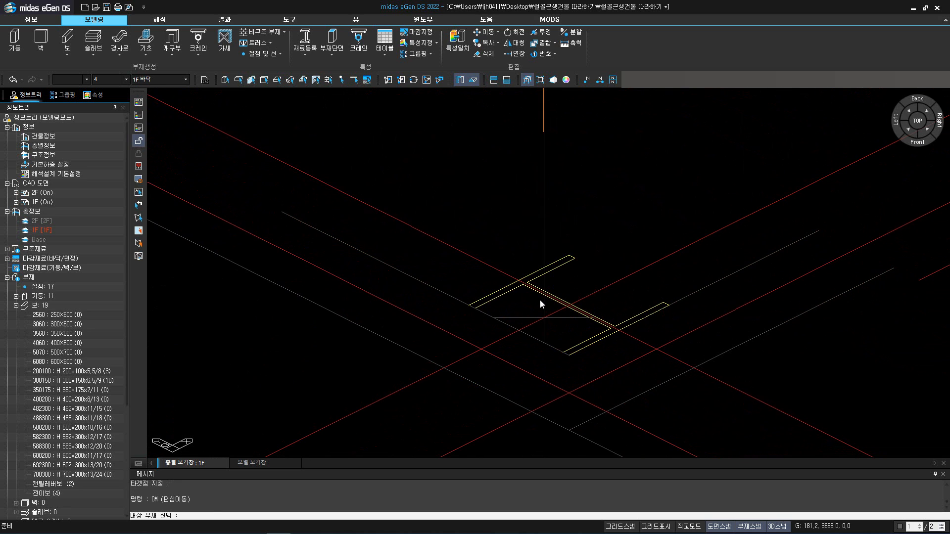
{"action": "key", "text": "space"}
{"action": "left_click", "coordinate": [548, 320]}
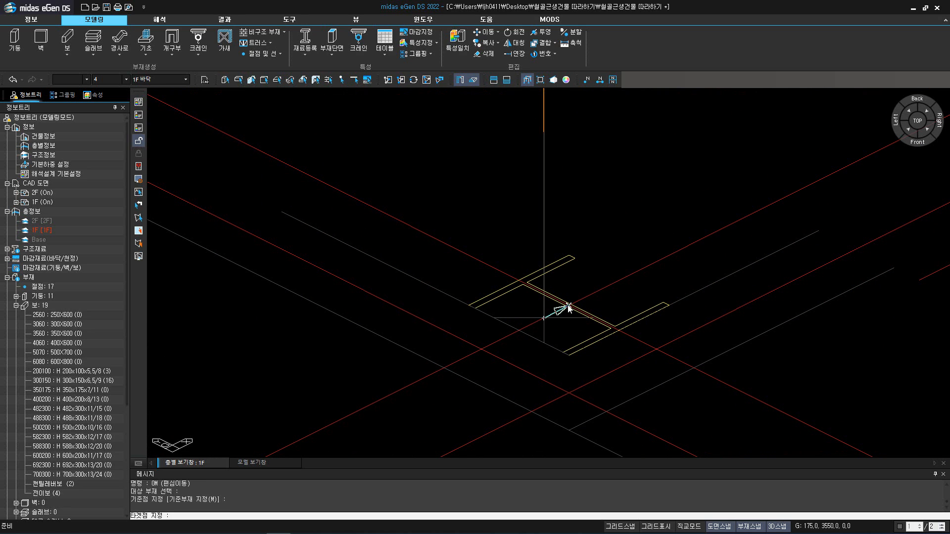
{"action": "left_click", "coordinate": [573, 321]}
{"action": "scroll", "coordinate": [569, 331], "scroll_direction": "down", "scroll_amount": 3}
{"action": "scroll", "coordinate": [569, 330], "scroll_direction": "down", "scroll_amount": 5}
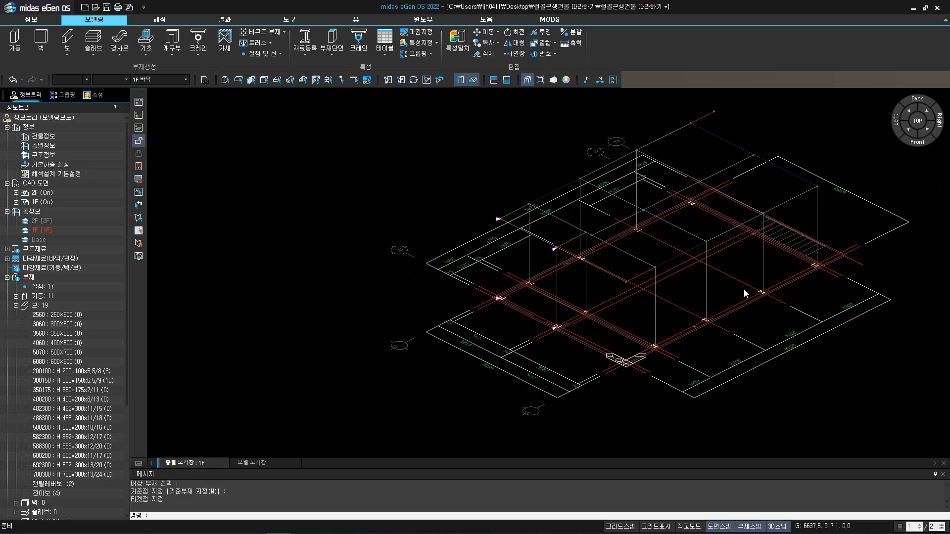
Set both the X and Y eccentricity (X방향 편심, Y방향 편심) of the back-row corner column nearest the stairs to -50
{"action": "middle_click_drag", "start_coordinate": [753, 297], "coordinate": [698, 343], "text": "ctrl"}
{"action": "middle_click_drag", "start_coordinate": [762, 199], "coordinate": [532, 283]}
{"action": "scroll", "coordinate": [517, 260], "scroll_direction": "up", "scroll_amount": 2}
{"action": "scroll", "coordinate": [518, 261], "scroll_direction": "up", "scroll_amount": 5}
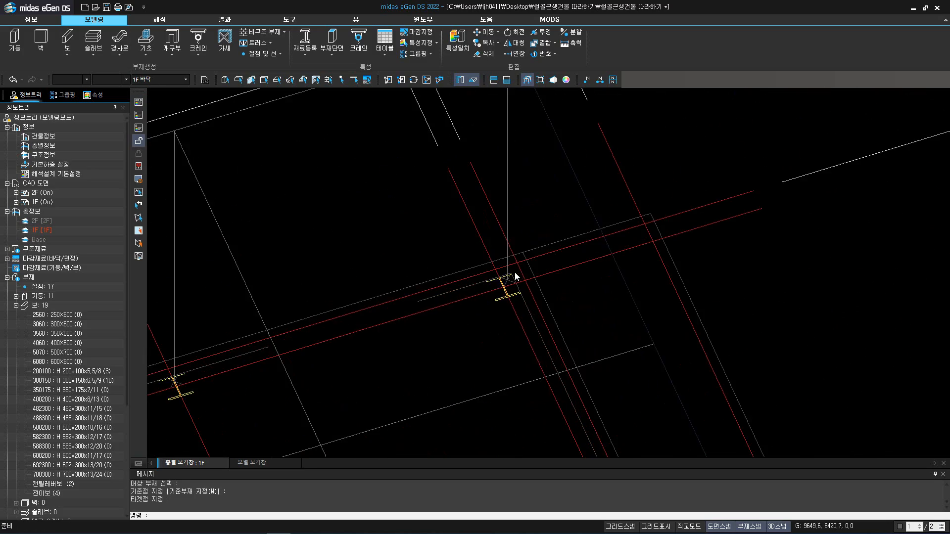
{"action": "left_click", "coordinate": [493, 203]}
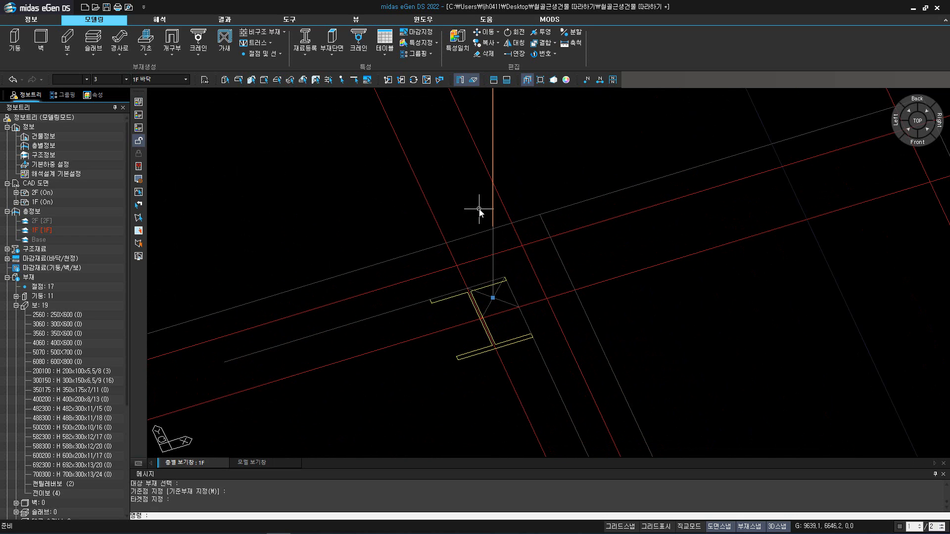
{"action": "left_click", "coordinate": [99, 96]}
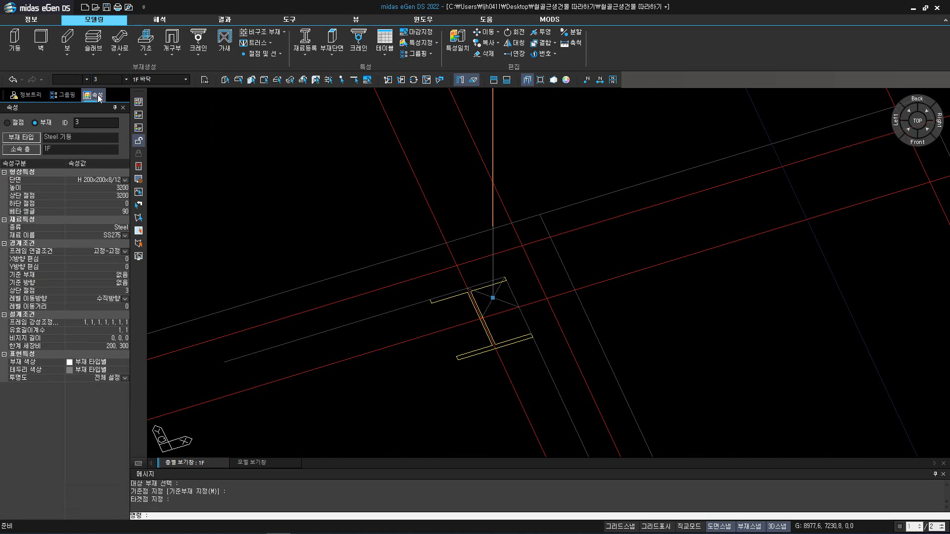
{"action": "left_click", "coordinate": [115, 258]}
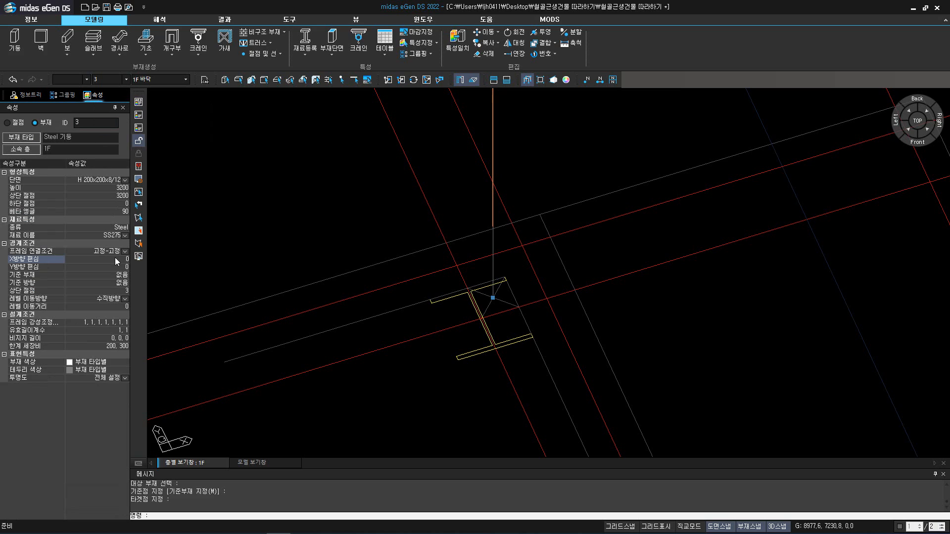
{"action": "key", "text": "Return"}
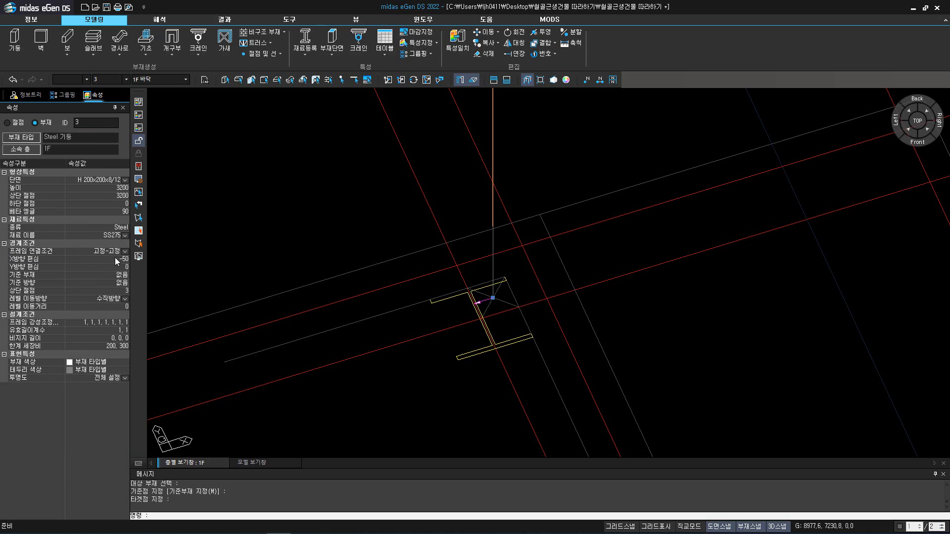
{"action": "left_click", "coordinate": [117, 267]}
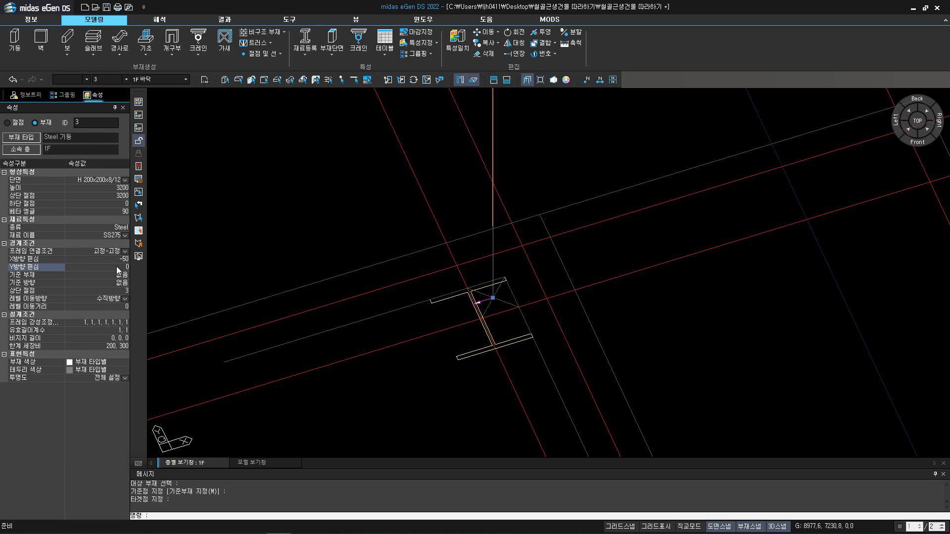
{"action": "key", "text": "Return"}
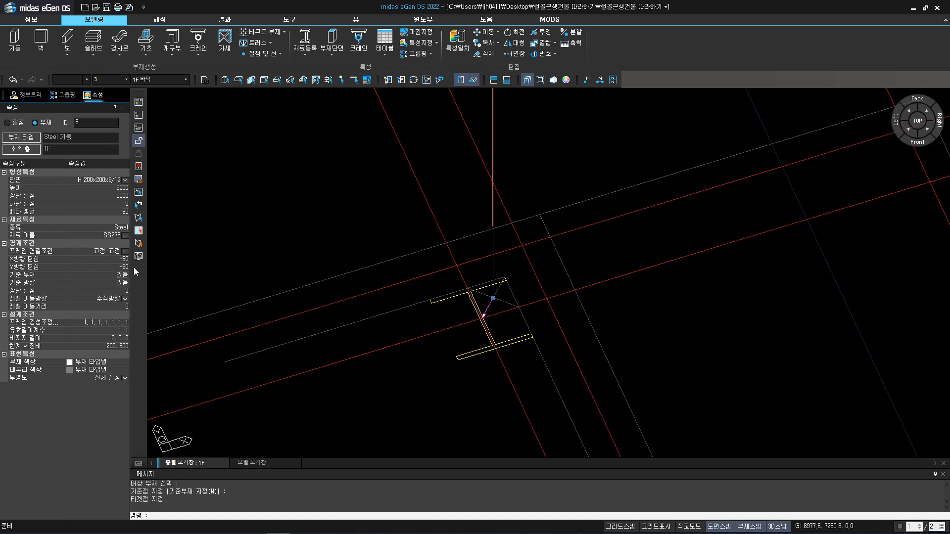
{"action": "left_click", "coordinate": [528, 81]}
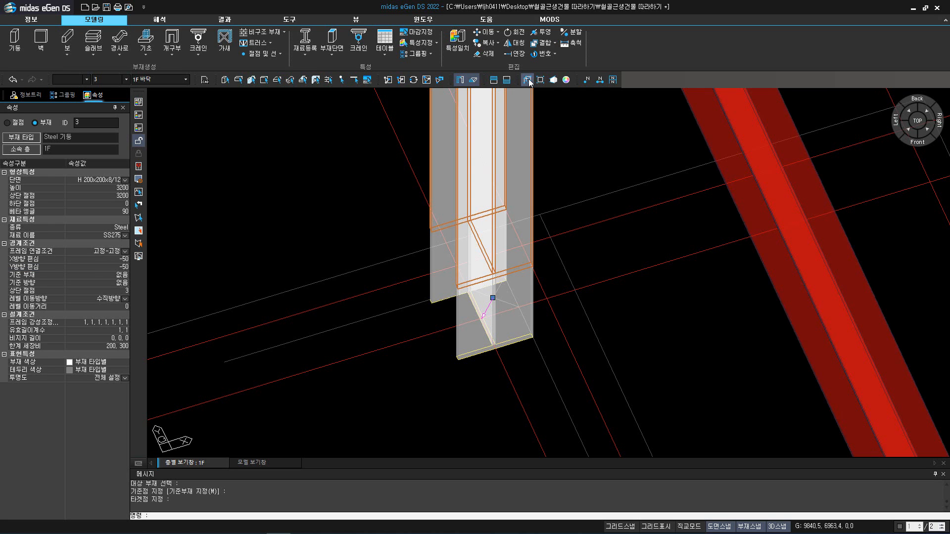
{"action": "left_click", "coordinate": [529, 82]}
{"action": "key", "text": "Escape"}
Set the Y eccentricity (Y방향 편심) of the three intermediate back-row columns to -50 and display the members with their solid sections
{"action": "scroll", "coordinate": [573, 176], "scroll_direction": "down", "scroll_amount": 6}
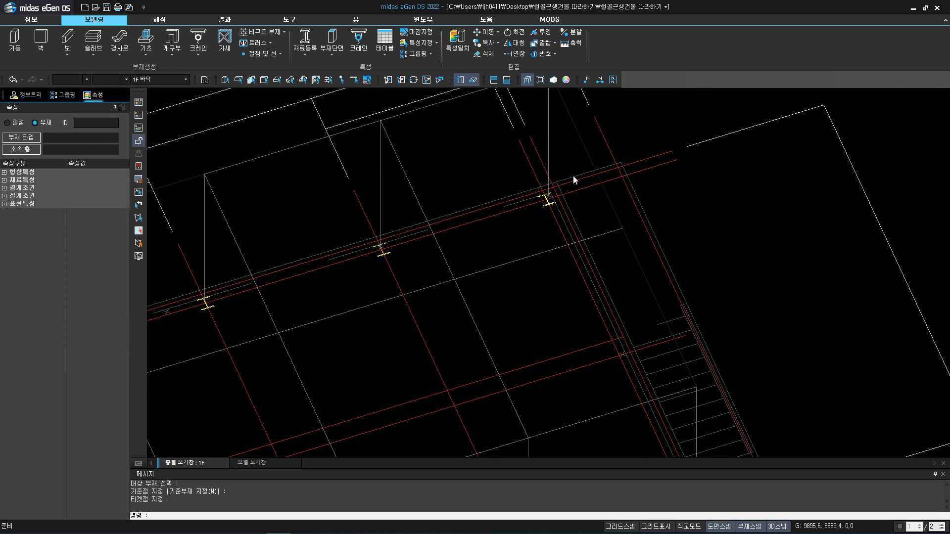
{"action": "middle_click_drag", "start_coordinate": [491, 198], "coordinate": [734, 167]}
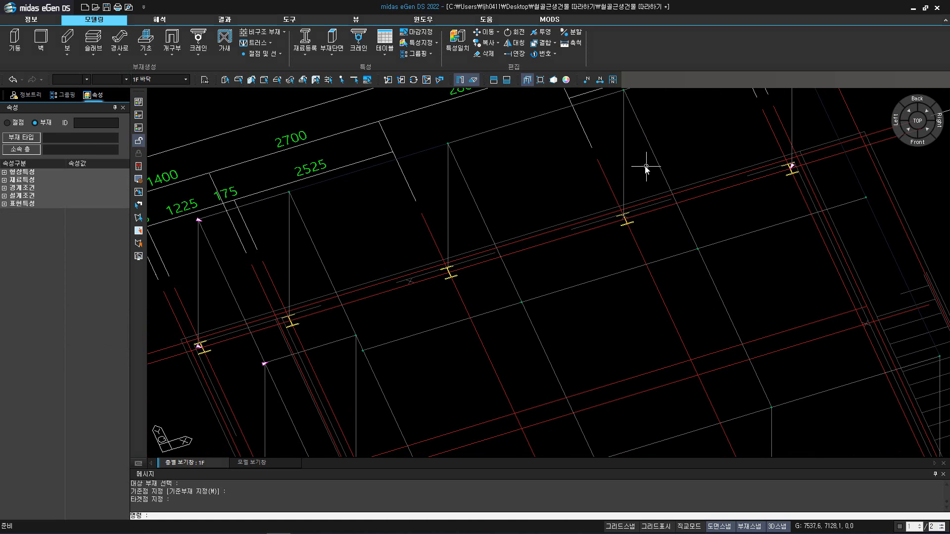
{"action": "left_click", "coordinate": [620, 163]}
{"action": "left_click", "coordinate": [449, 208]}
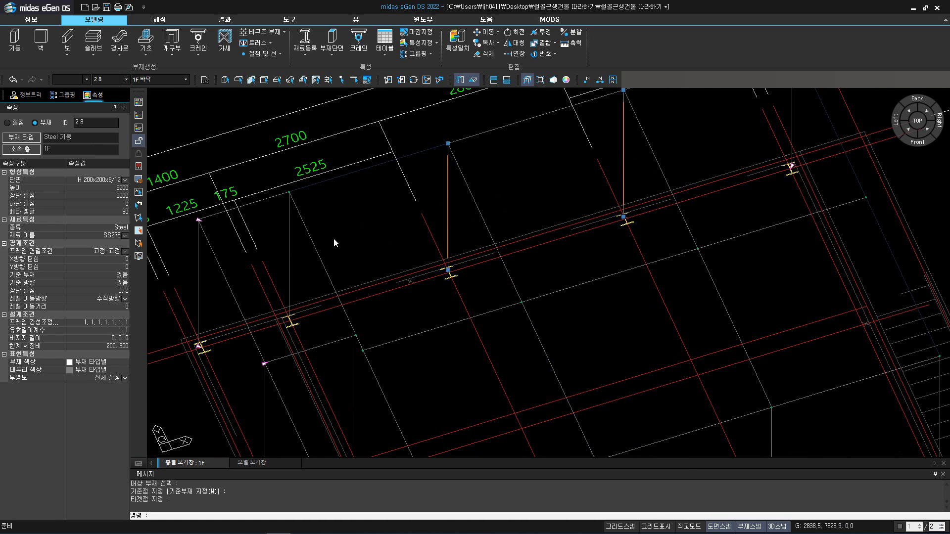
{"action": "left_click", "coordinate": [291, 252]}
{"action": "left_click", "coordinate": [528, 80]}
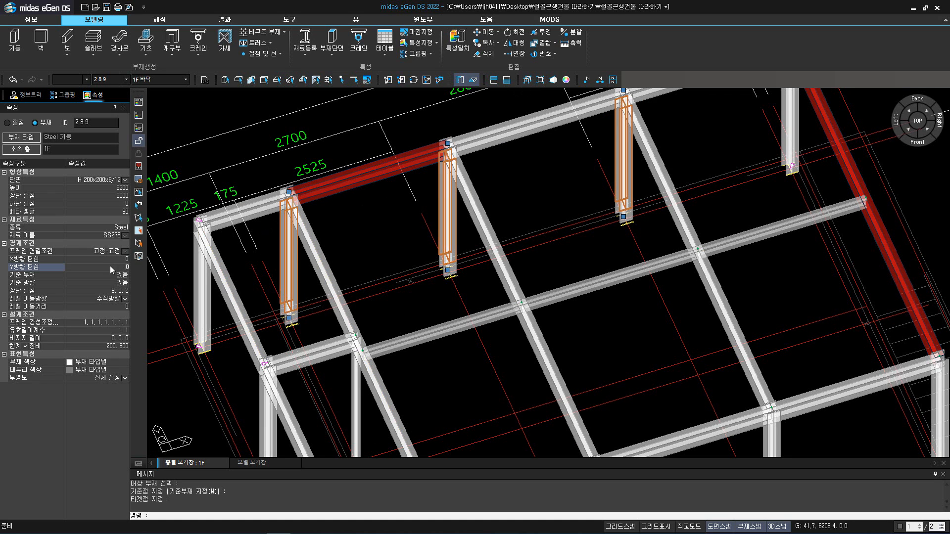
{"action": "type", "text": "-5"}
{"action": "key", "text": "Return"}
Set the Y eccentricity (Y방향 편심) of the three front-row columns before the stair-side corner to 50
{"action": "middle_click_drag", "start_coordinate": [513, 376], "coordinate": [484, 162]}
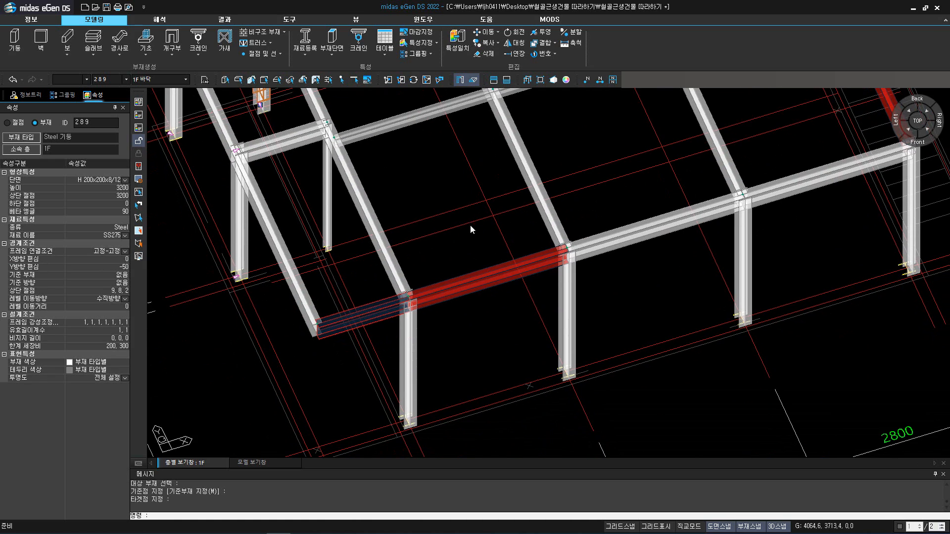
{"action": "key", "text": "Escape"}
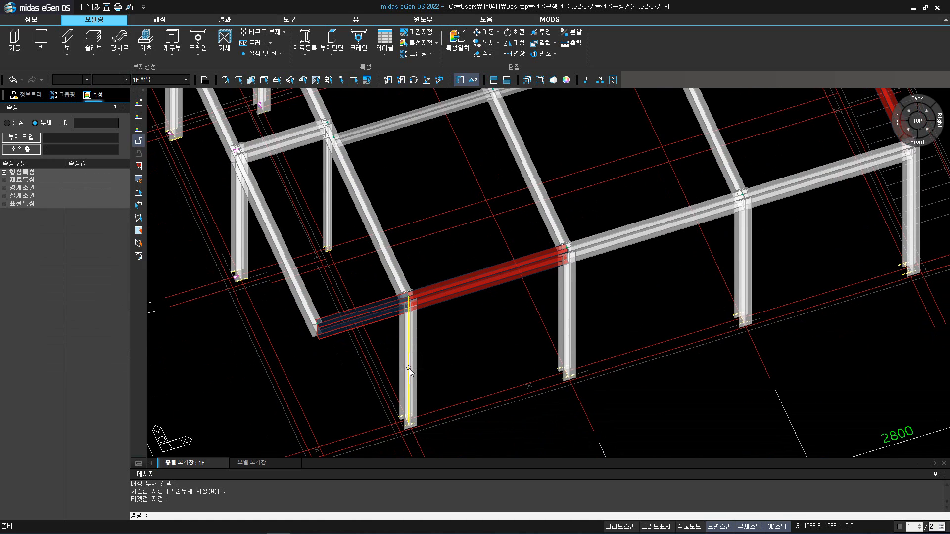
{"action": "left_click", "coordinate": [408, 366]}
{"action": "left_click", "coordinate": [562, 333]}
{"action": "left_click", "coordinate": [735, 267]}
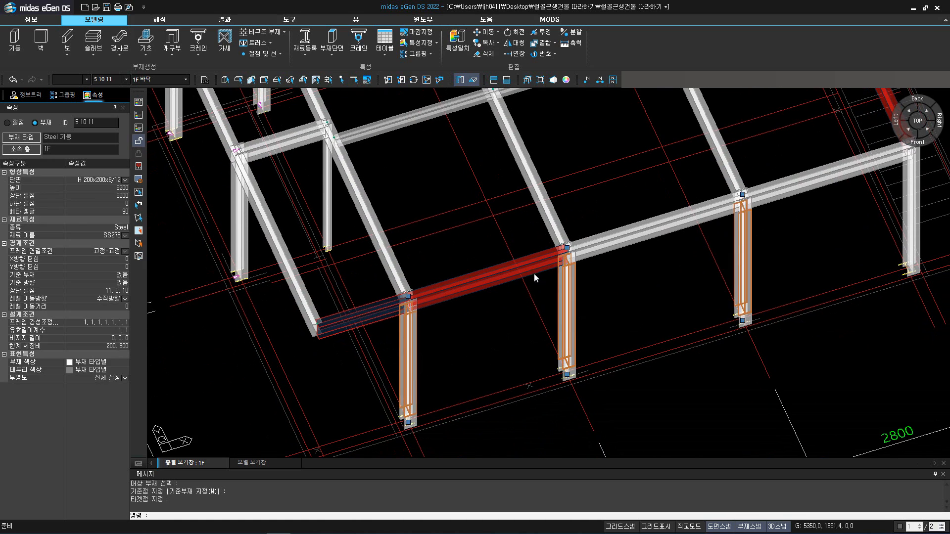
{"action": "left_click", "coordinate": [115, 266]}
{"action": "type", "text": "50"}
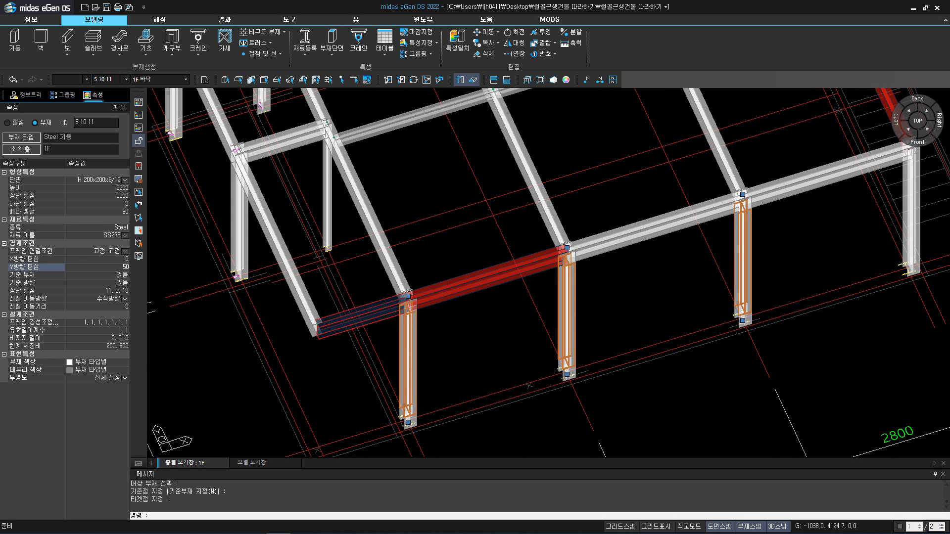
{"action": "key", "text": "Return"}
Set the front corner column beside the stairs to X eccentricity -50 and Y eccentricity 50, and return to the isometric view
{"action": "middle_click_drag", "start_coordinate": [529, 335], "coordinate": [324, 356]}
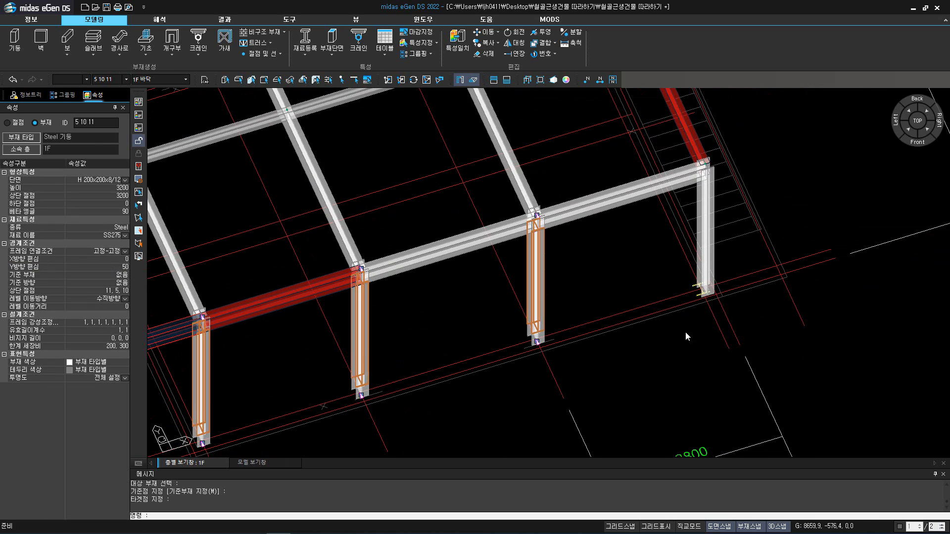
{"action": "key", "text": "Escape"}
{"action": "left_click", "coordinate": [714, 257]}
{"action": "left_click", "coordinate": [114, 259]}
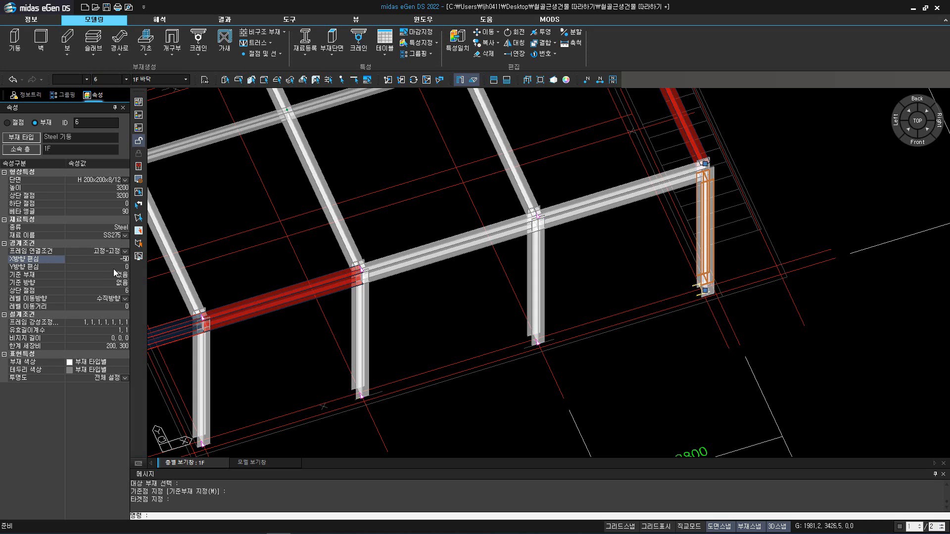
{"action": "left_click", "coordinate": [114, 268]}
{"action": "type", "text": "50"}
{"action": "key", "text": "Return"}
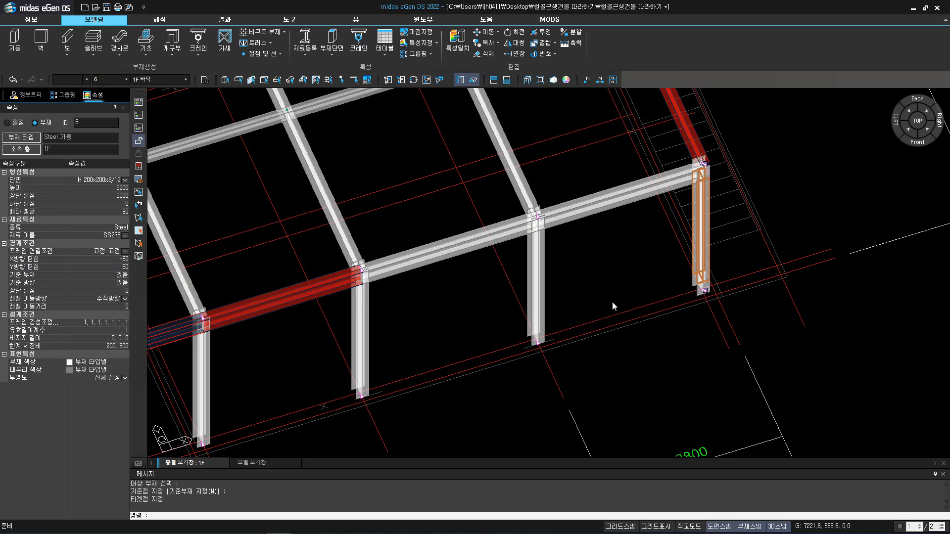
{"action": "left_click", "coordinate": [907, 129]}
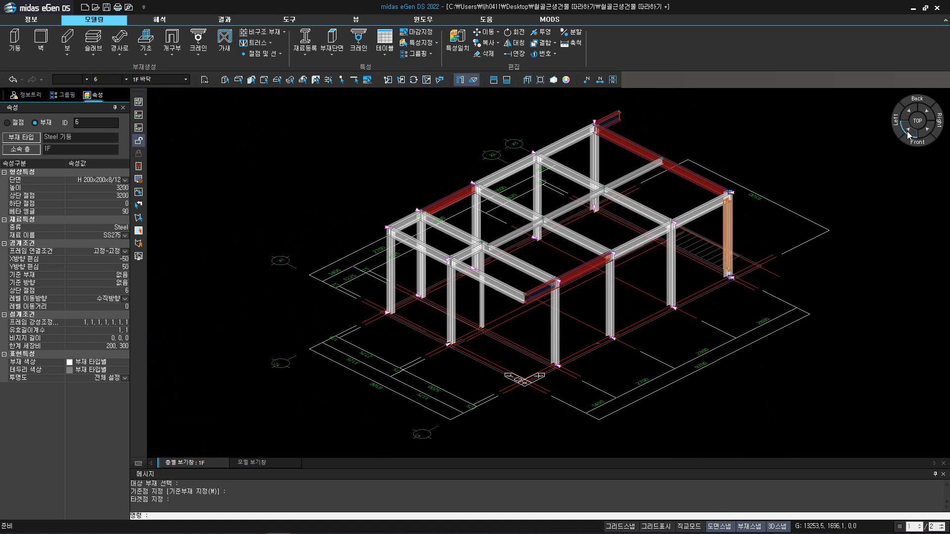
{"action": "key", "text": "Escape"}
{"action": "key", "text": "Escape"}
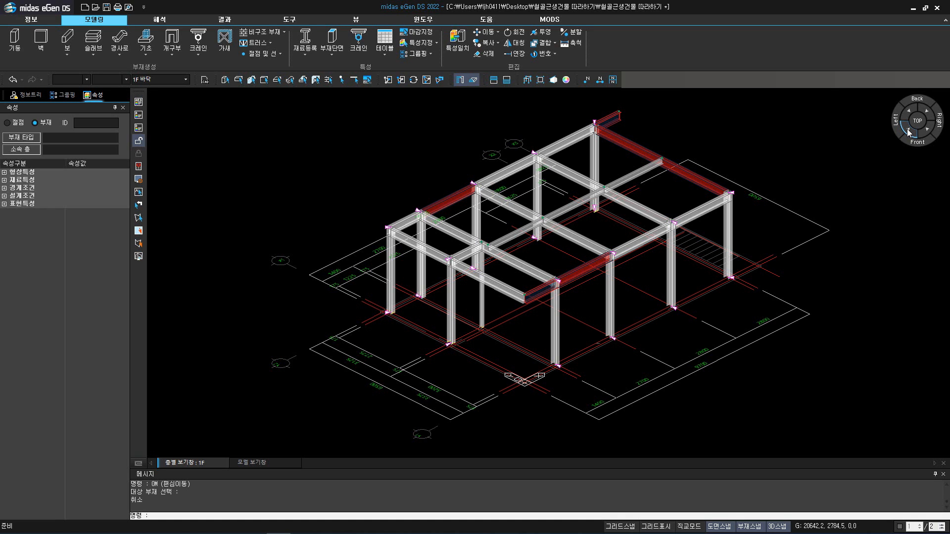
In top view, set the I-end and J-end eccentricity (I단 편심, J단 편심) of all beams along the four perimeter edges to 50
{"action": "key", "text": "Return"}
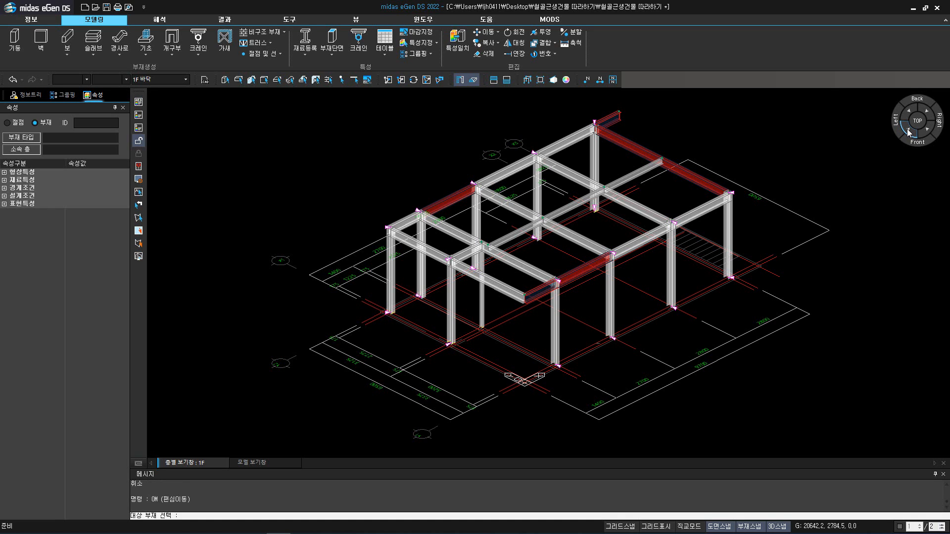
{"action": "left_click", "coordinate": [918, 121]}
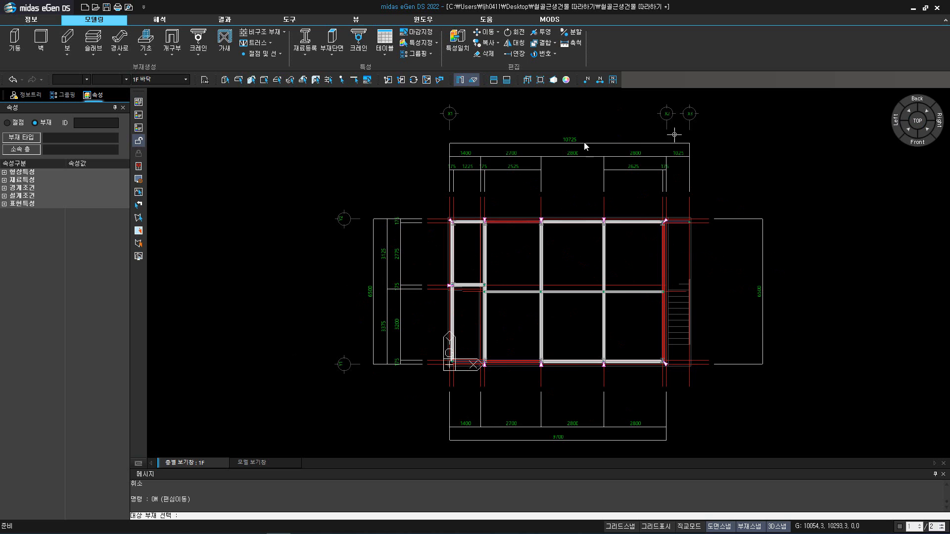
{"action": "left_click_drag", "start_coordinate": [421, 212], "coordinate": [567, 244]}
{"action": "left_click_drag", "start_coordinate": [649, 218], "coordinate": [671, 364]}
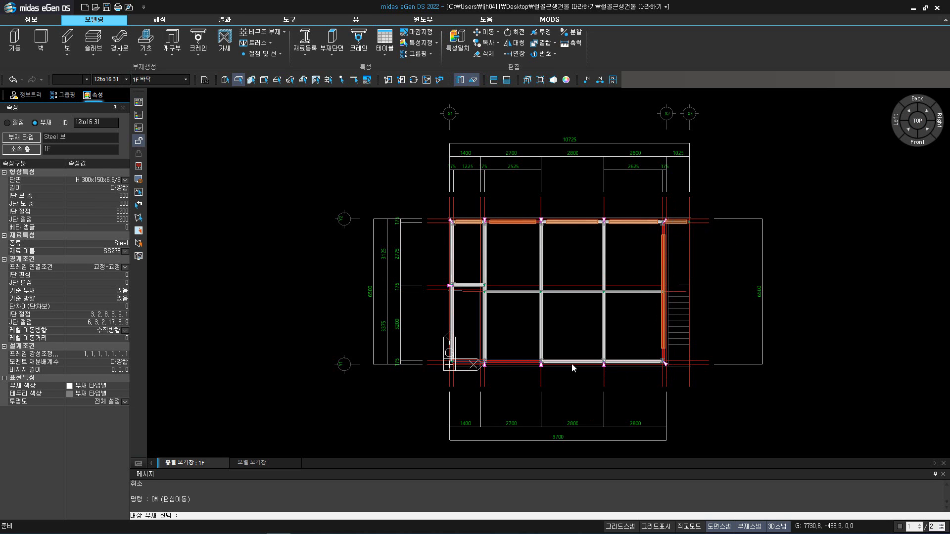
{"action": "left_click_drag", "start_coordinate": [423, 356], "coordinate": [631, 382]}
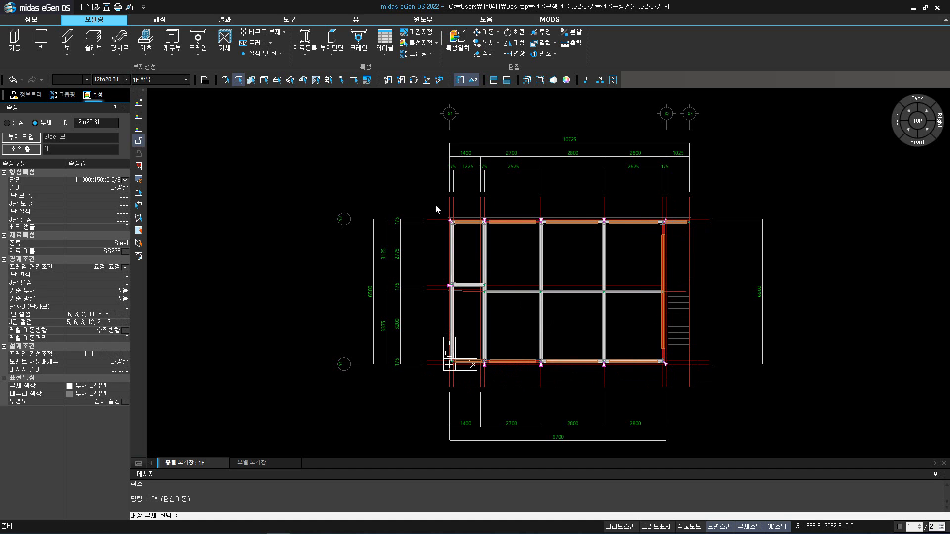
{"action": "left_click_drag", "start_coordinate": [435, 205], "coordinate": [463, 377]}
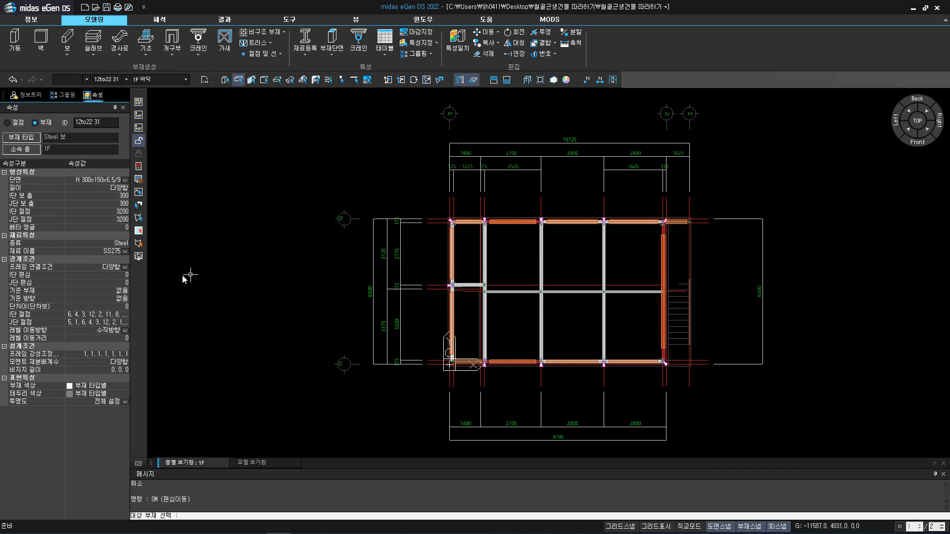
{"action": "left_click", "coordinate": [117, 276]}
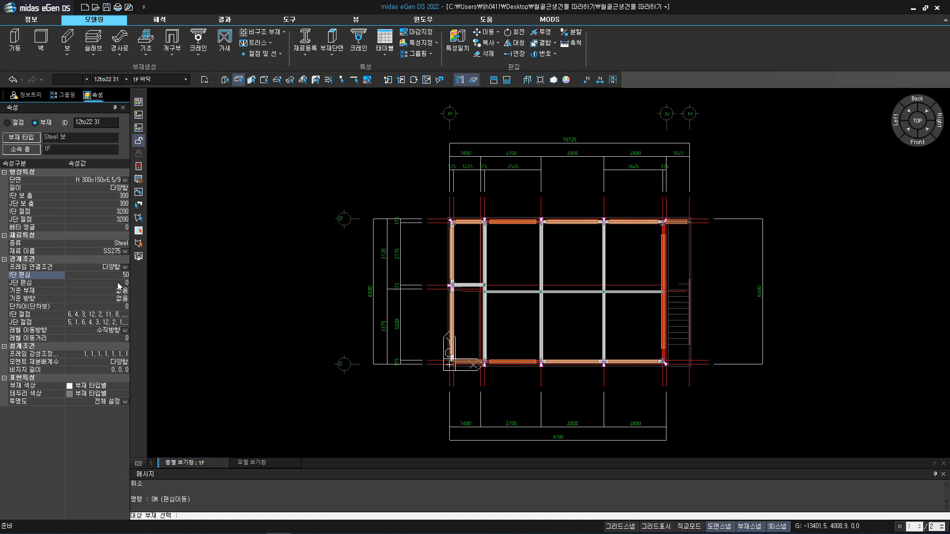
{"action": "left_click", "coordinate": [119, 284]}
{"action": "type", "text": "50"}
{"action": "key", "text": "Return"}
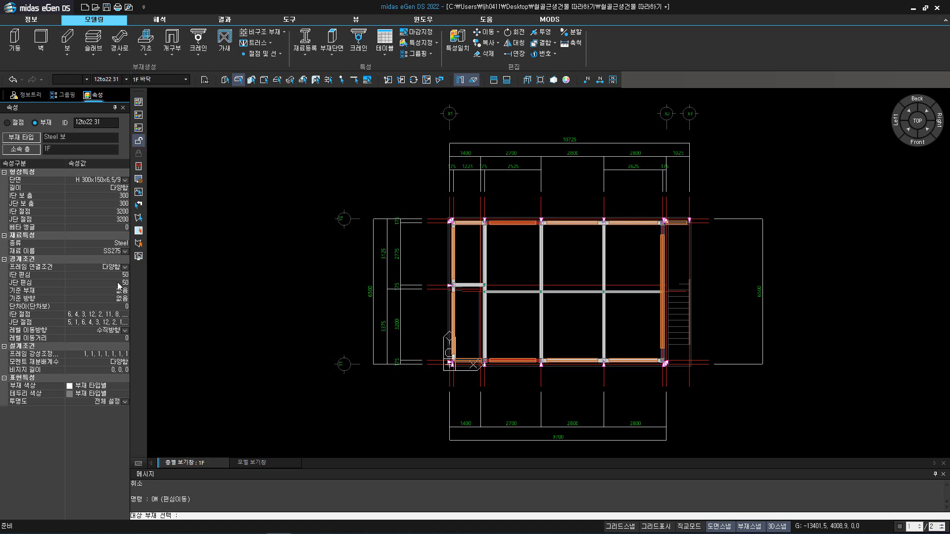
{"action": "scroll", "coordinate": [459, 231], "scroll_direction": "up", "scroll_amount": 3}
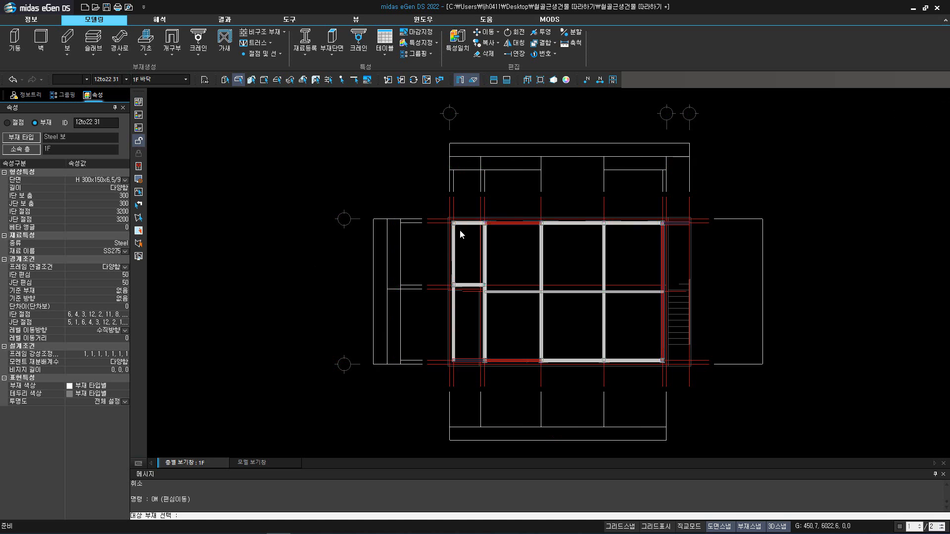
{"action": "scroll", "coordinate": [451, 264], "scroll_direction": "up", "scroll_amount": 5}
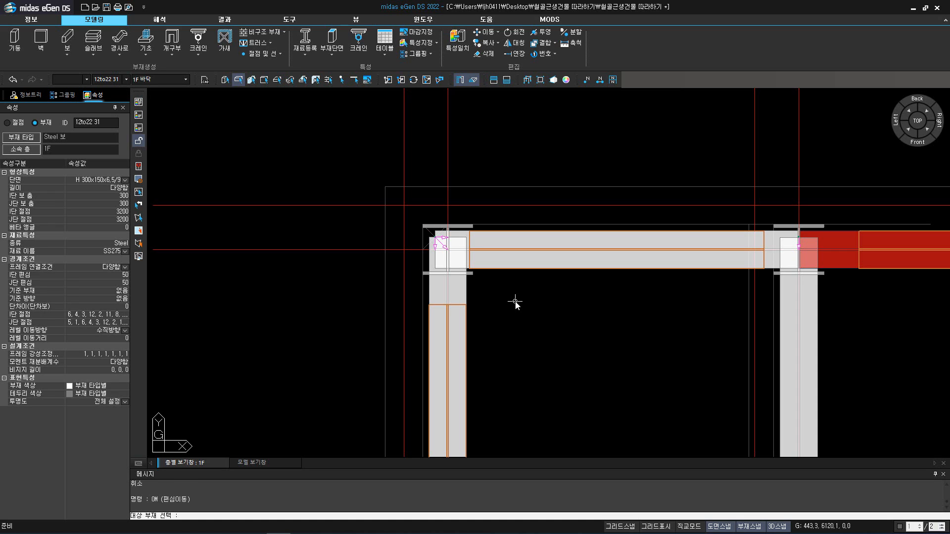
Return to the isometric view, make 2F 바닥 the working floor, and auto-generate deck slabs (데크 슬래브) in all its beam bays
{"action": "key", "text": "Escape"}
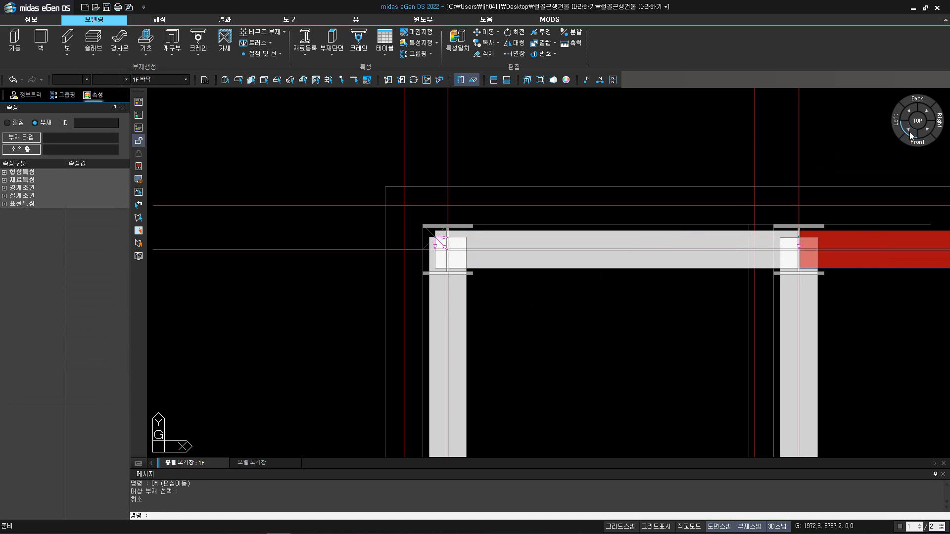
{"action": "left_click", "coordinate": [908, 130]}
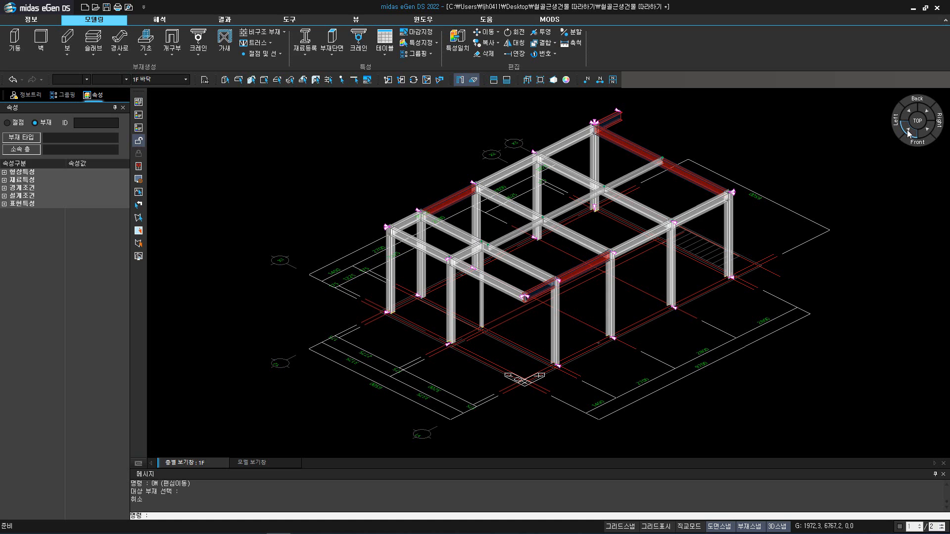
{"action": "left_click", "coordinate": [187, 80]}
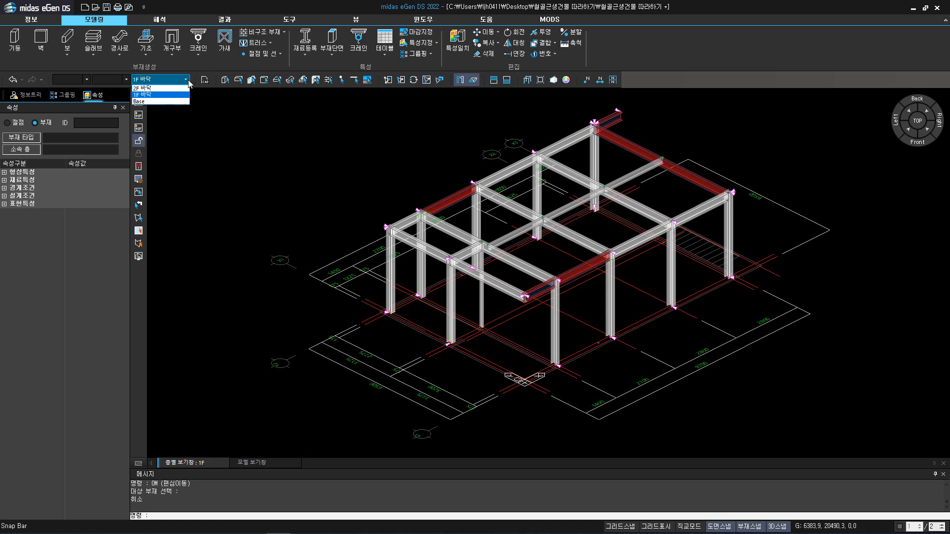
{"action": "left_click", "coordinate": [184, 89]}
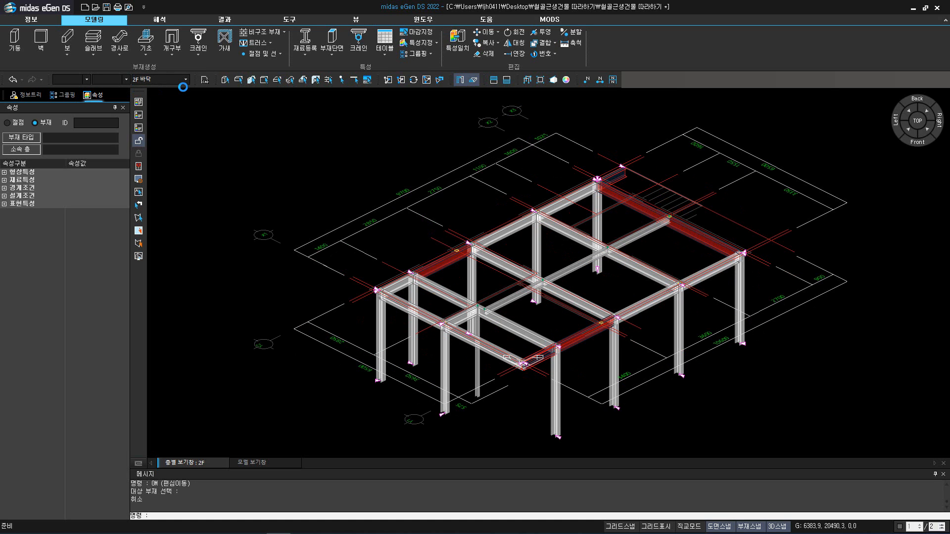
{"action": "left_click", "coordinate": [94, 52]}
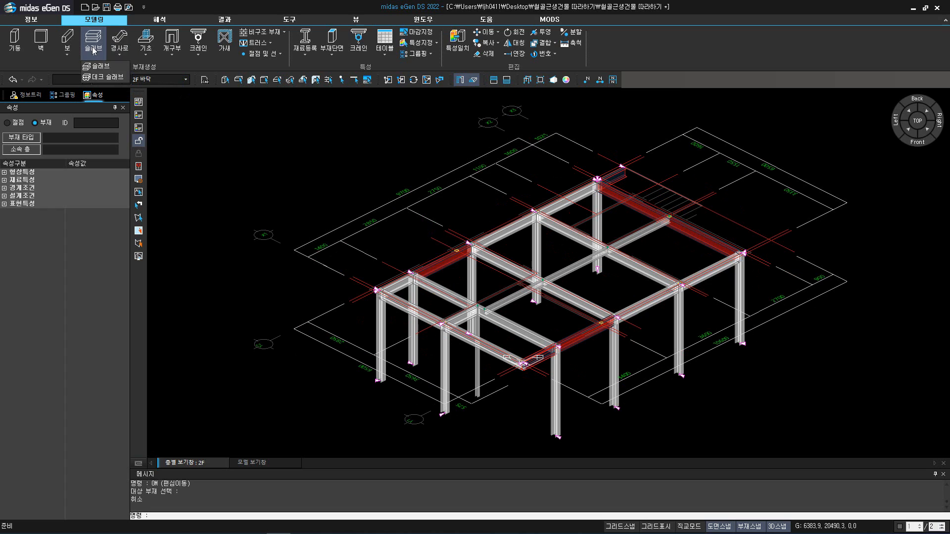
{"action": "left_click", "coordinate": [107, 77]}
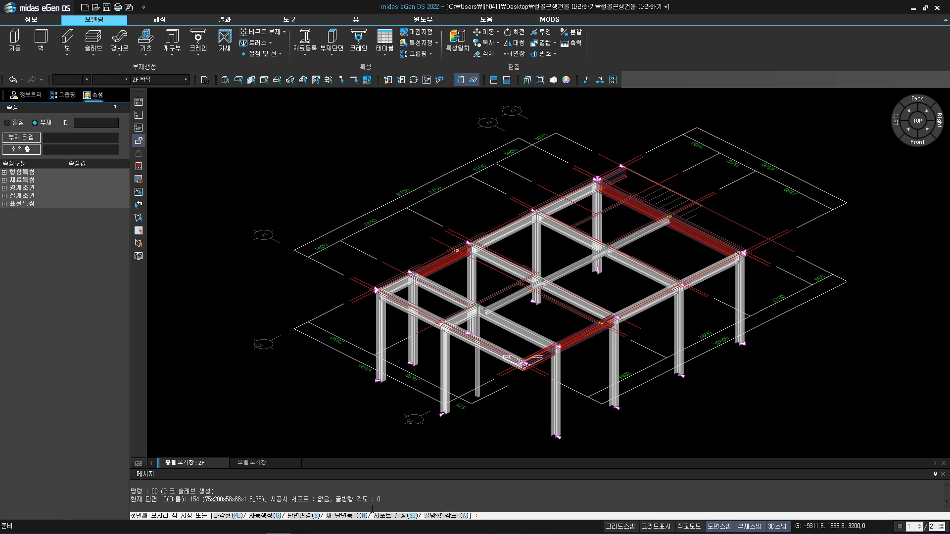
{"action": "left_click", "coordinate": [268, 516]}
{"action": "key", "text": "Escape"}
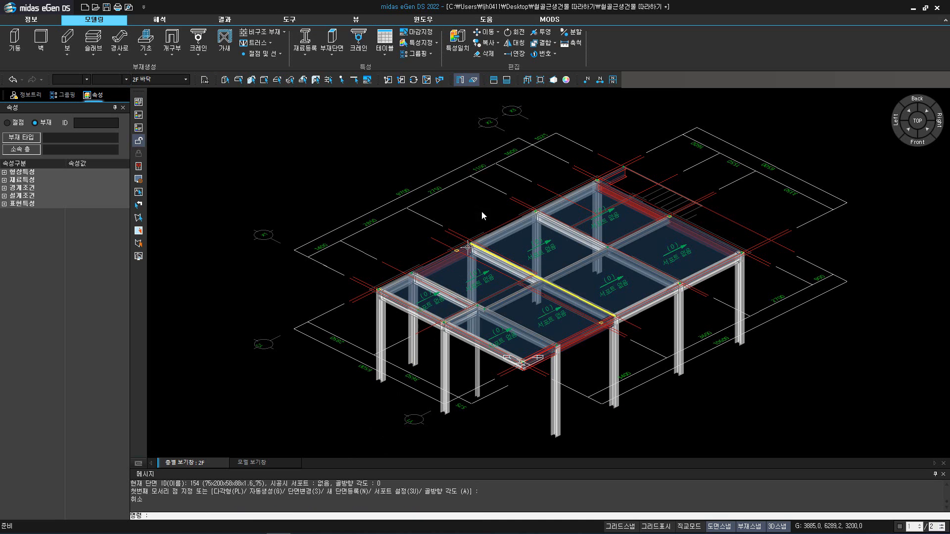
Inspect the deck slabs in opaque and shrunken display, and restore the transparent full-size display
{"action": "left_click", "coordinate": [473, 80]}
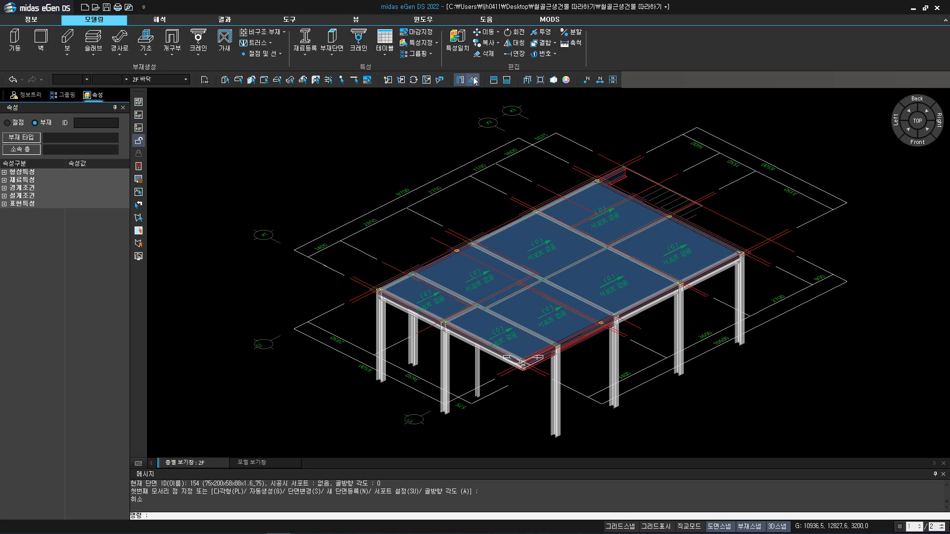
{"action": "left_click", "coordinate": [540, 80]}
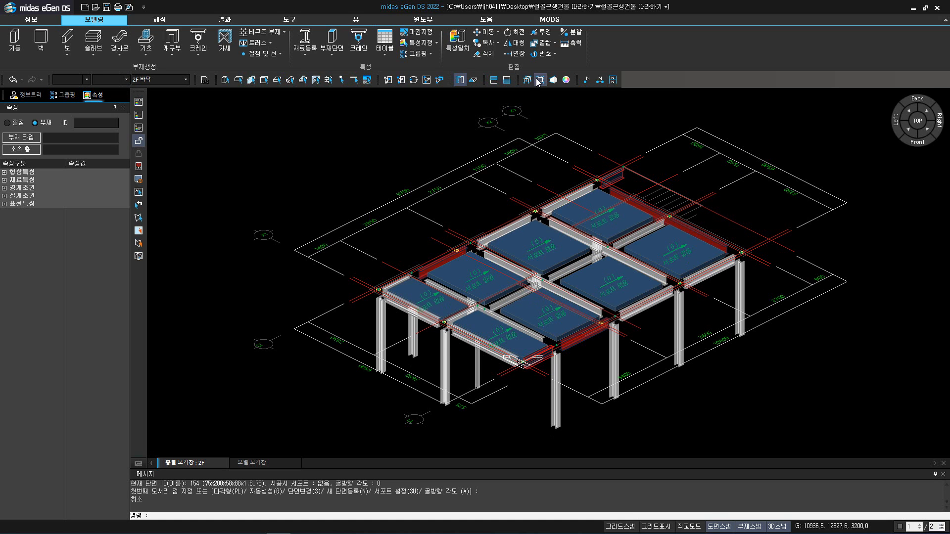
{"action": "left_click", "coordinate": [539, 80]}
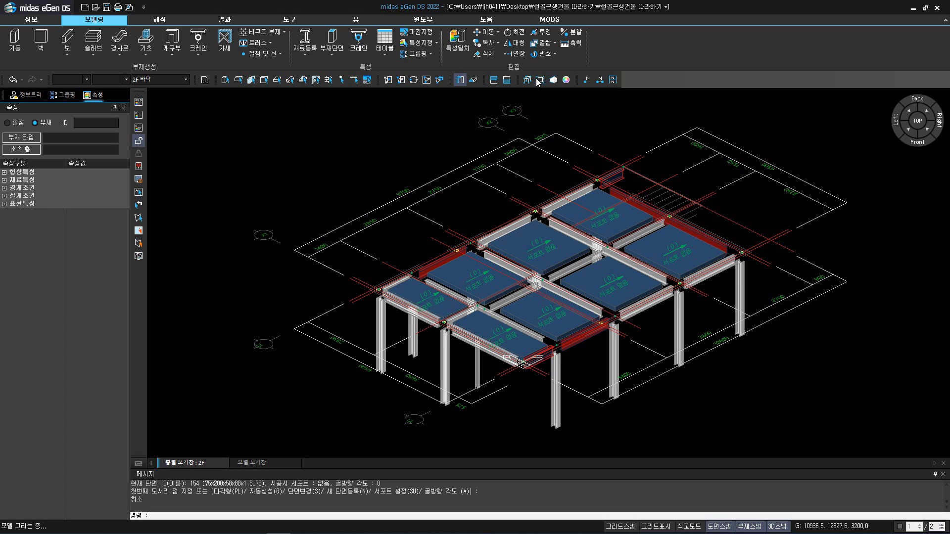
{"action": "left_click", "coordinate": [474, 80]}
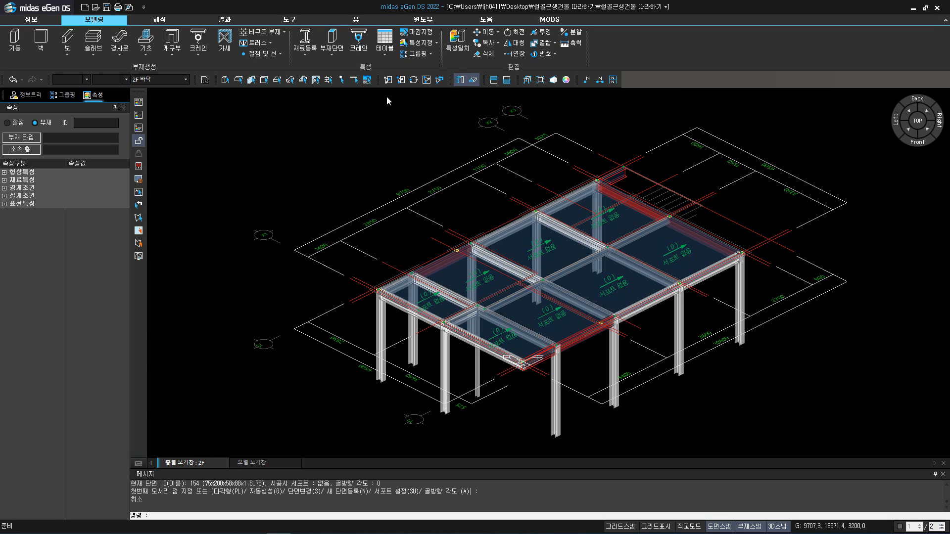
Enable the display of deck slab rib direction and support (데크슬래브 골방향/서포트) and inspect one slab's properties
{"action": "left_click", "coordinate": [140, 167]}
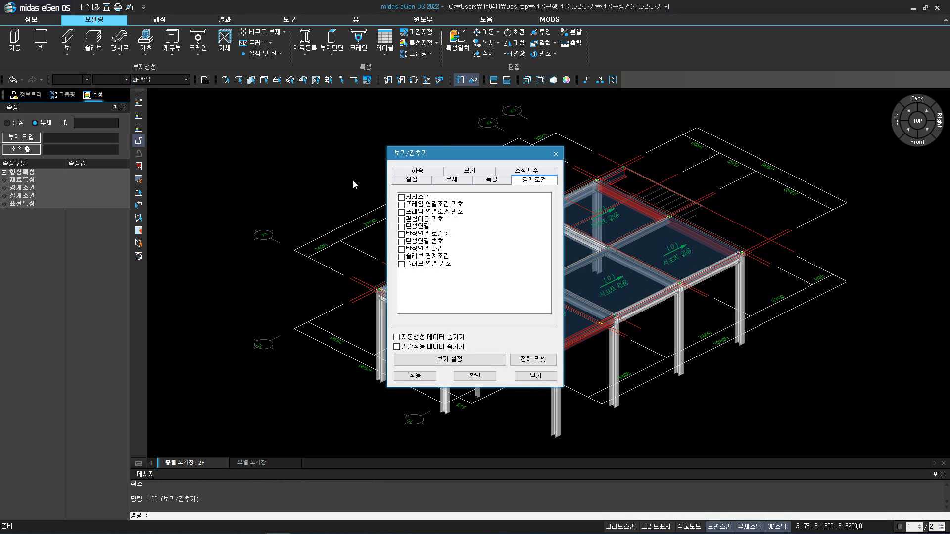
{"action": "left_click", "coordinate": [517, 171]}
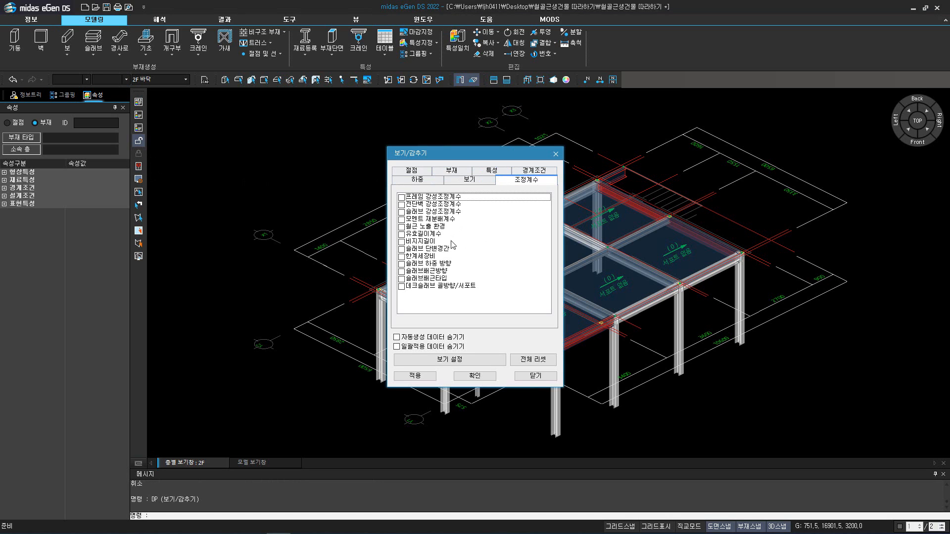
{"action": "left_click", "coordinate": [403, 287]}
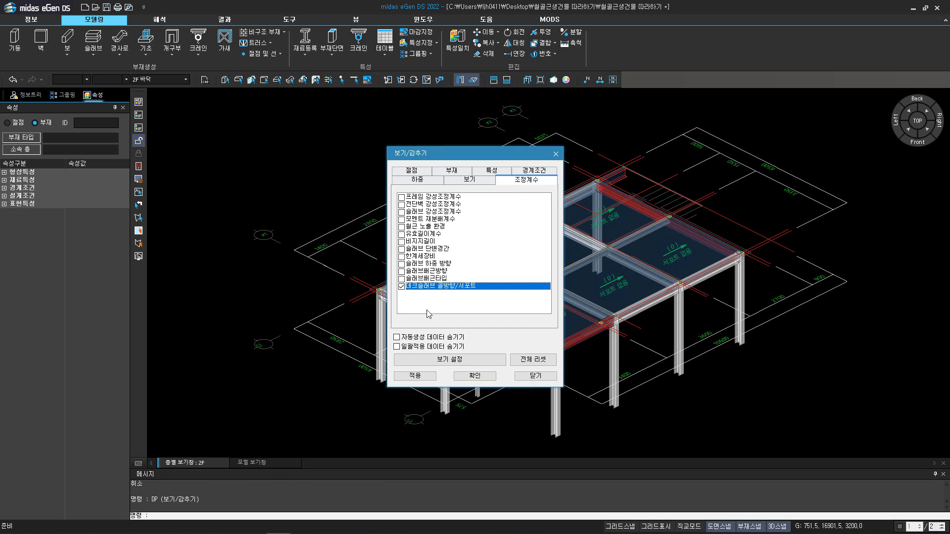
{"action": "left_click", "coordinate": [476, 375]}
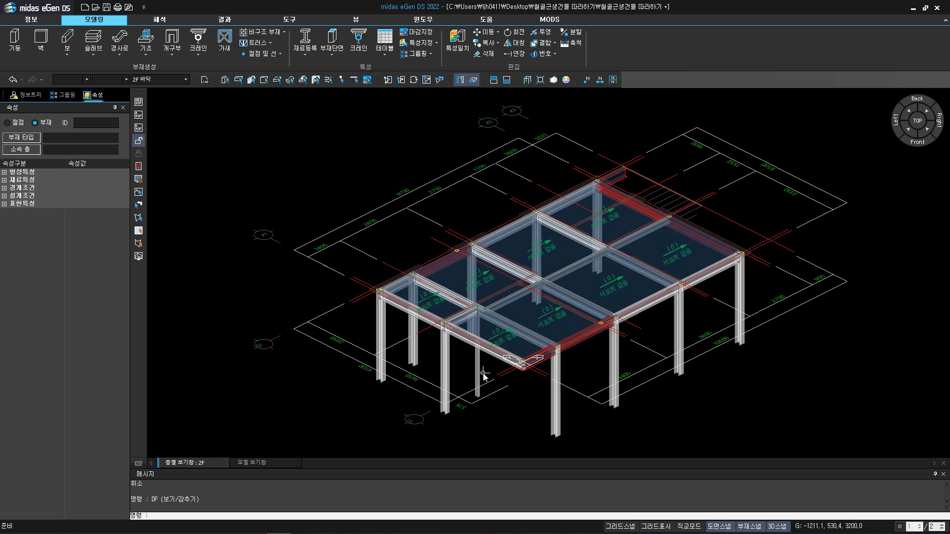
{"action": "left_click", "coordinate": [450, 278]}
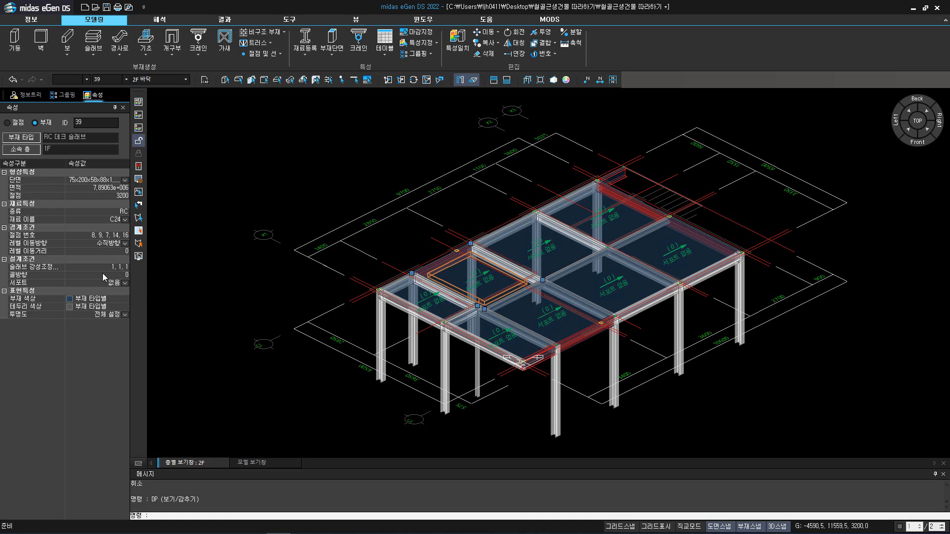
Hide the deck slab rib direction and support labels (데크슬래브 골방향/서포트) and clear the slab selection
{"action": "left_click", "coordinate": [139, 167]}
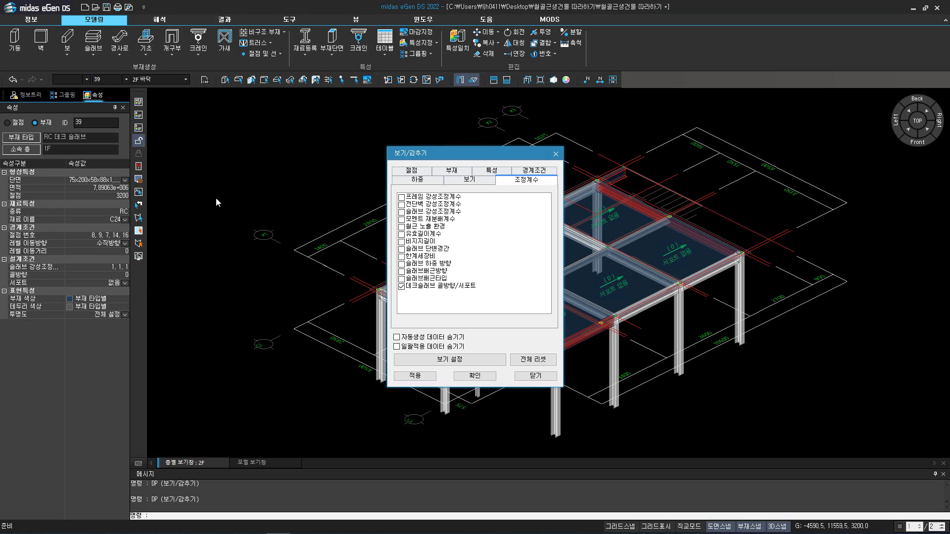
{"action": "left_click", "coordinate": [401, 287]}
{"action": "left_click", "coordinate": [475, 376]}
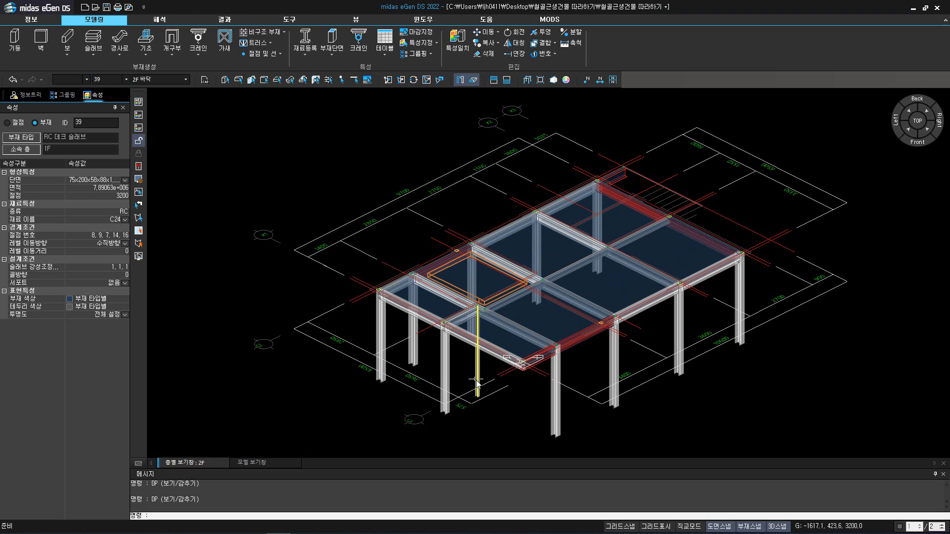
{"action": "key", "text": "Escape"}
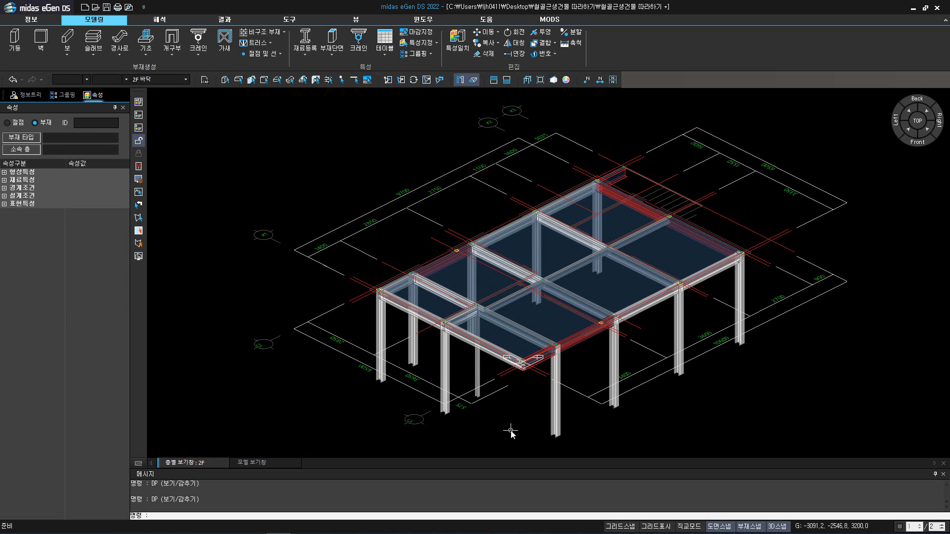
Create the stair landing at 2F level as a steel ramp (철골 경사로), tracing a closed outline from the corner column along the cantilever beam
{"action": "scroll", "coordinate": [658, 204], "scroll_direction": "up", "scroll_amount": 3}
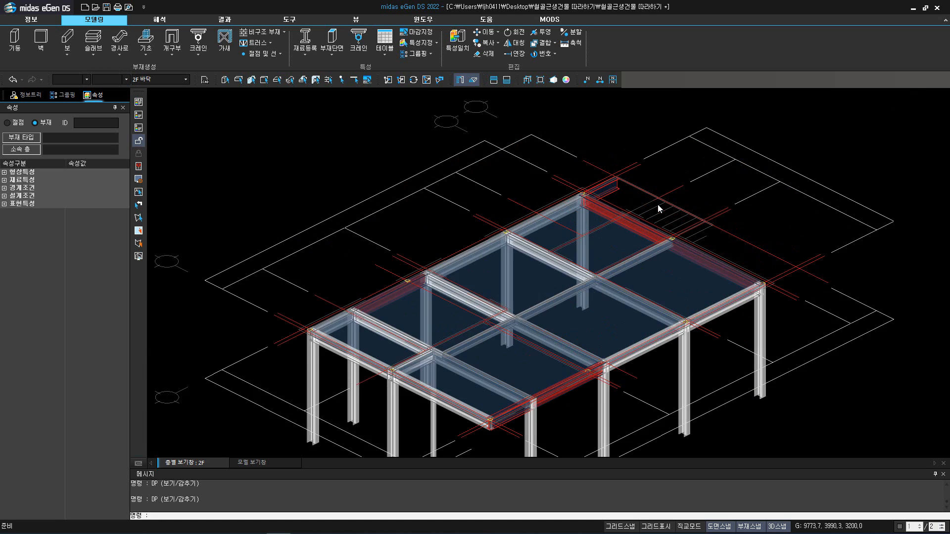
{"action": "scroll", "coordinate": [672, 243], "scroll_direction": "up", "scroll_amount": 4}
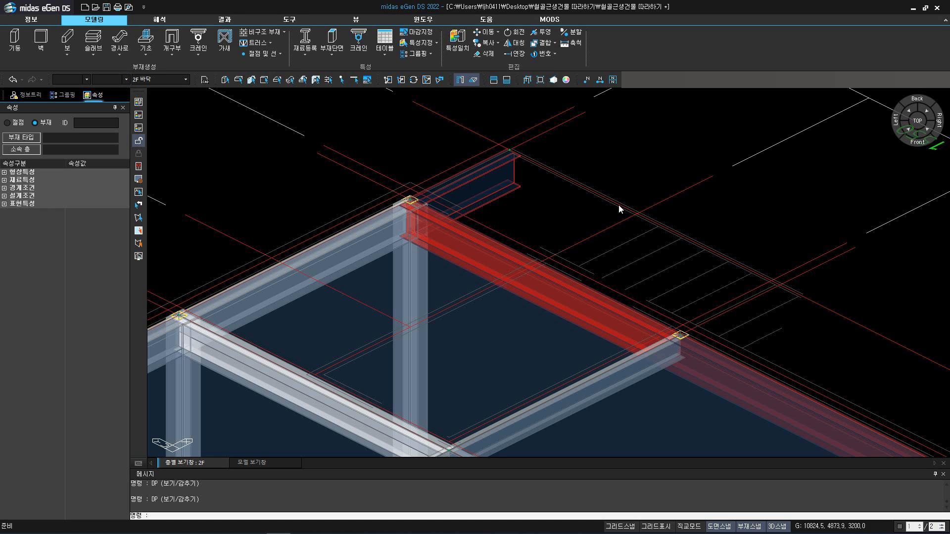
{"action": "left_click", "coordinate": [122, 49]}
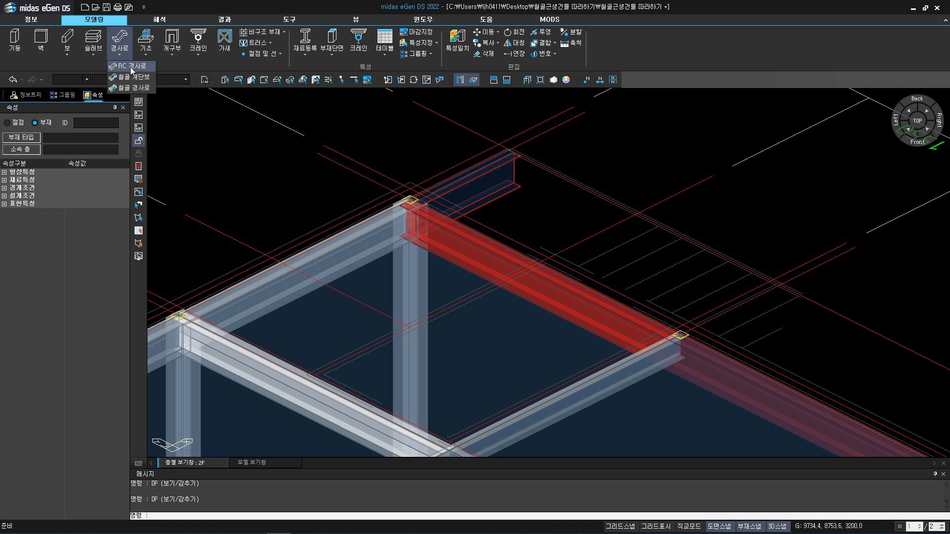
{"action": "left_click", "coordinate": [132, 88]}
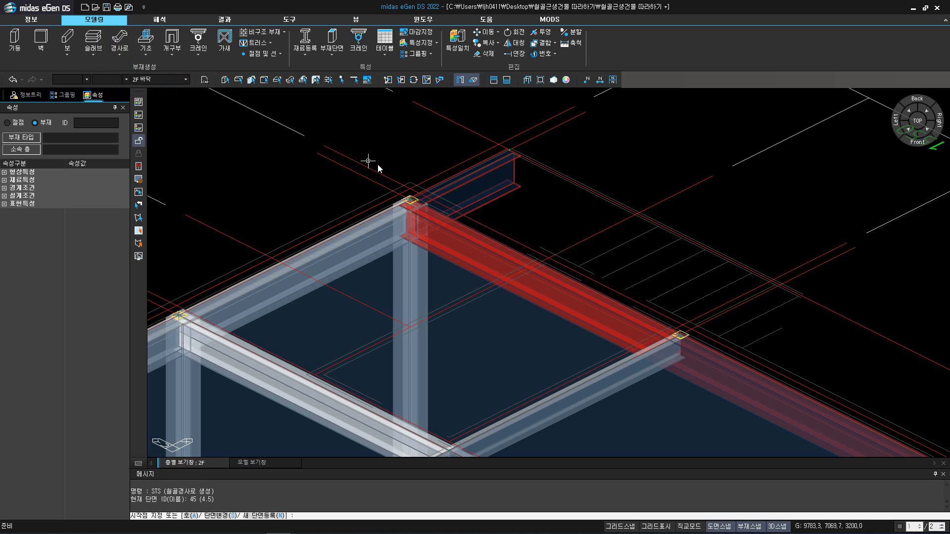
{"action": "scroll", "coordinate": [482, 200], "scroll_direction": "up", "scroll_amount": 4}
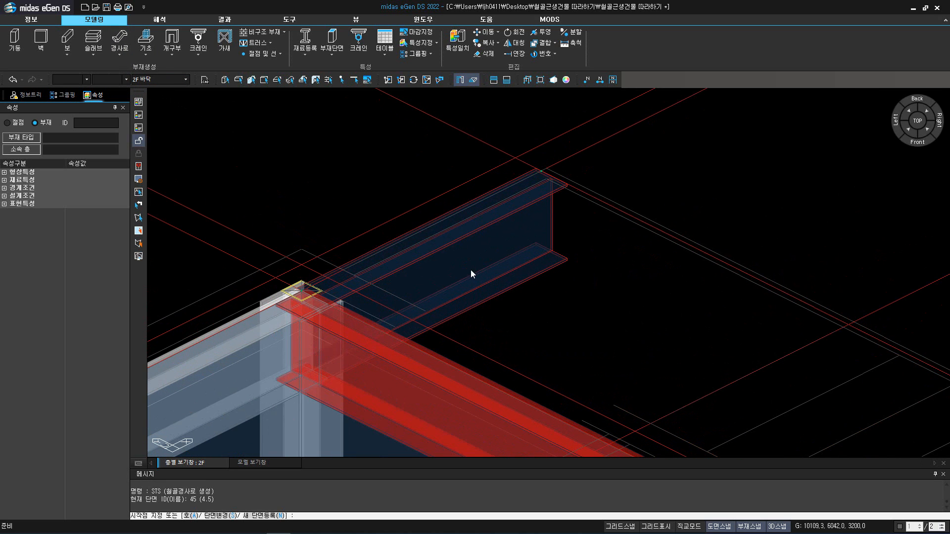
{"action": "left_click", "coordinate": [302, 293]}
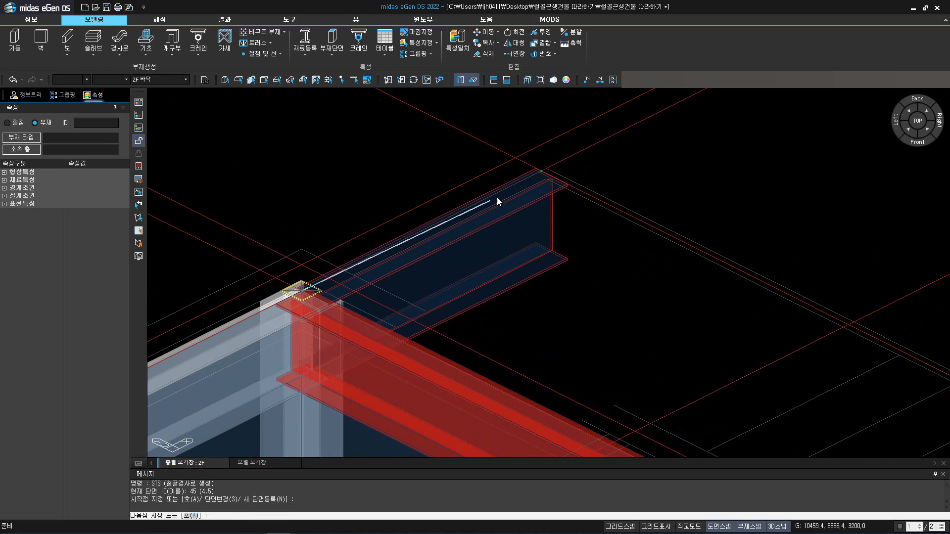
{"action": "left_click", "coordinate": [539, 173]}
{"action": "left_click", "coordinate": [847, 326]}
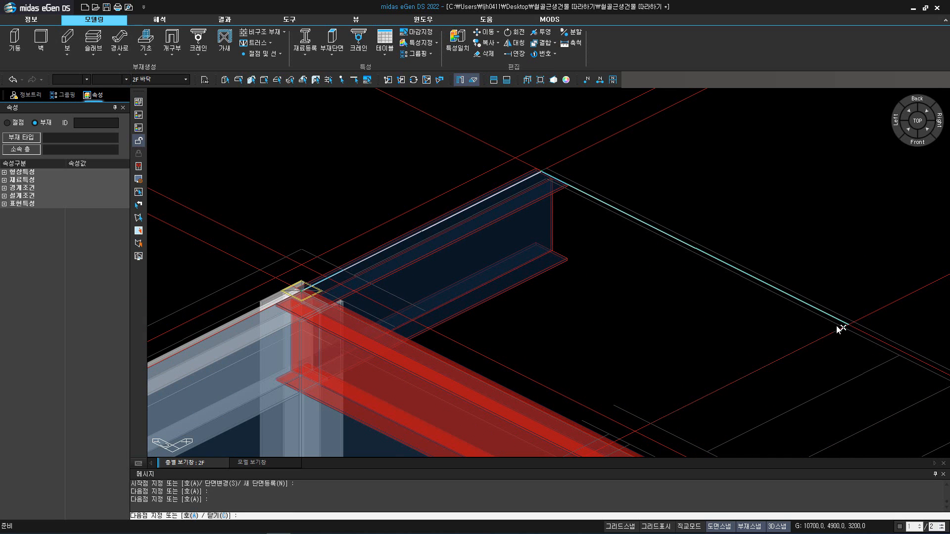
{"action": "middle_click_drag", "start_coordinate": [842, 328], "coordinate": [621, 310]}
{"action": "left_click", "coordinate": [581, 341]}
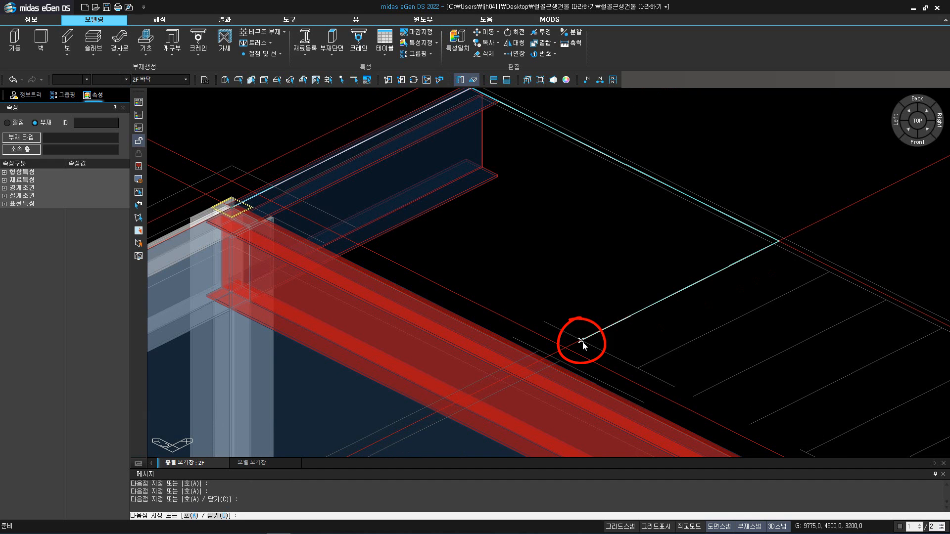
{"action": "left_click", "coordinate": [541, 363]}
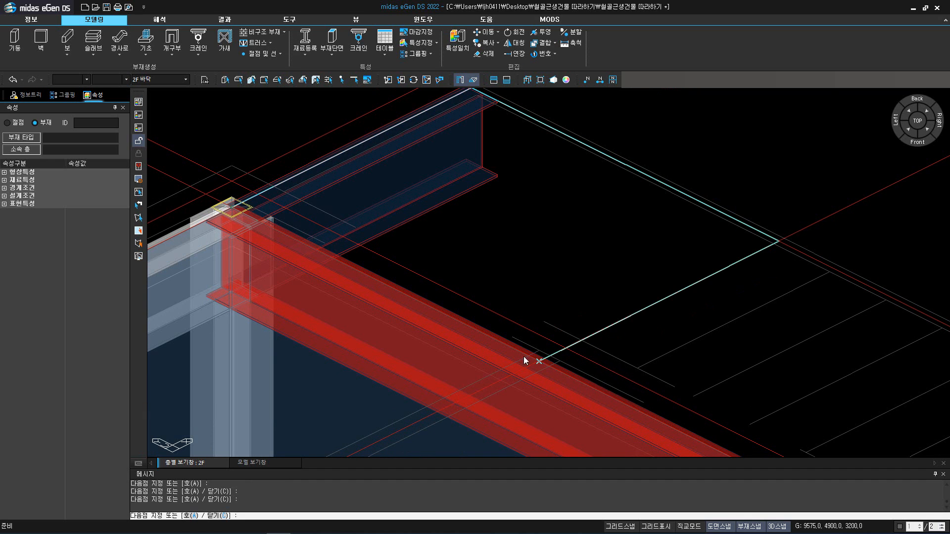
{"action": "left_click", "coordinate": [231, 211]}
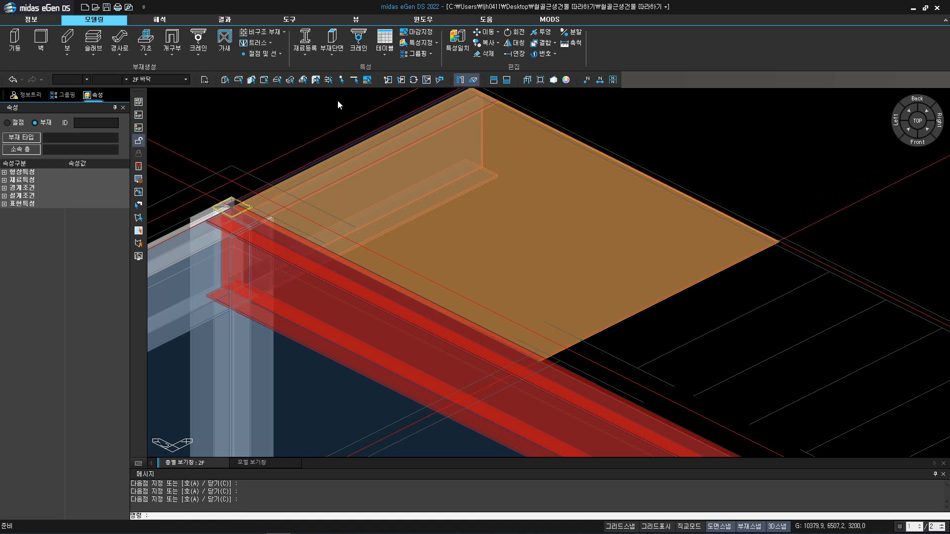
Switch the working storey to 1F and begin the stair flight as a steel ramp (STS), from the landing's outer corner to the first tread's outer end
{"action": "left_click", "coordinate": [176, 80]}
{"action": "left_click", "coordinate": [173, 95]}
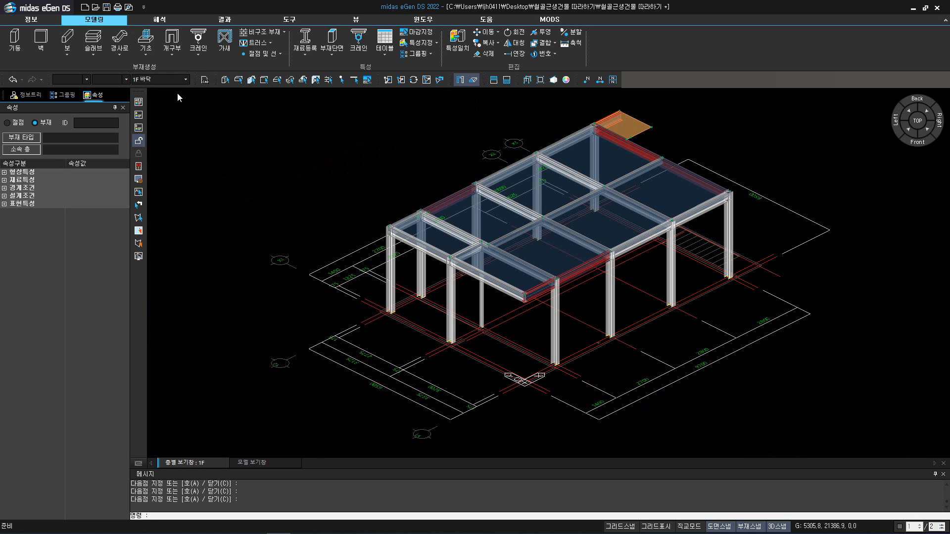
{"action": "left_click", "coordinate": [928, 129]}
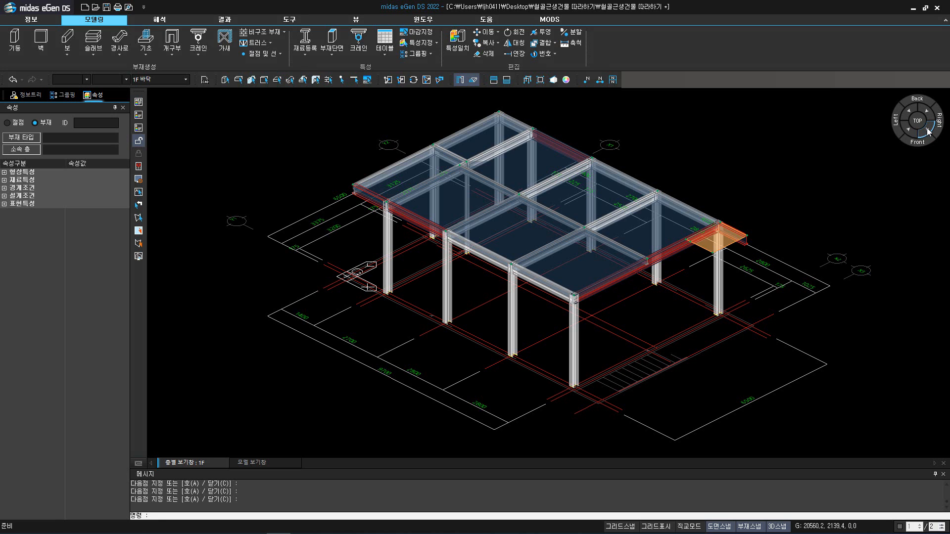
{"action": "type", "text": "STS"}
{"action": "key", "text": "Return"}
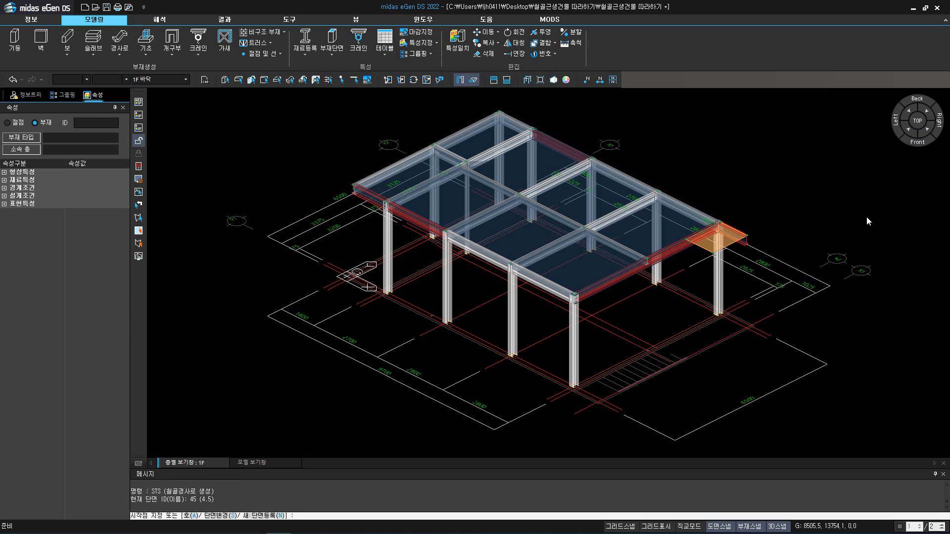
{"action": "scroll", "coordinate": [718, 252], "scroll_direction": "up", "scroll_amount": 5}
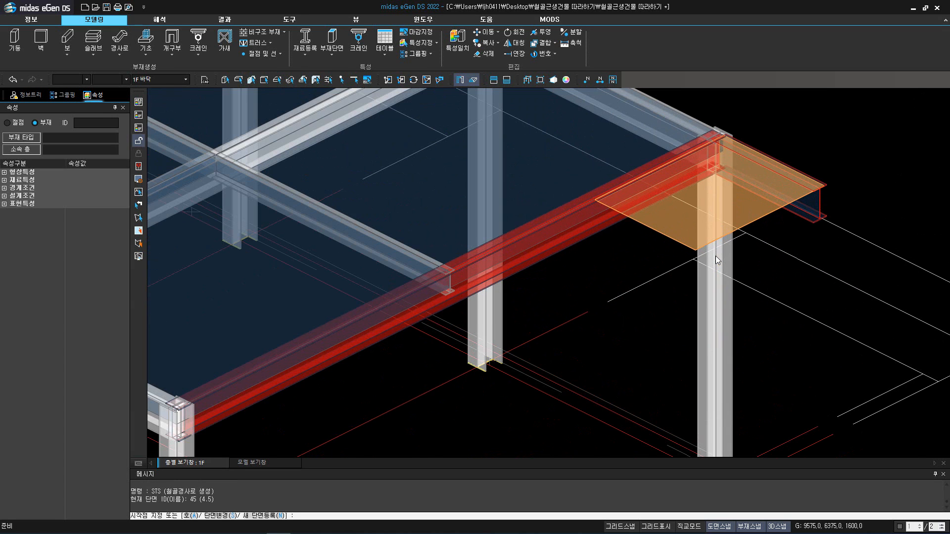
{"action": "left_click", "coordinate": [696, 251]}
{"action": "middle_click_drag", "start_coordinate": [673, 324], "coordinate": [644, 134]}
{"action": "scroll", "coordinate": [489, 339], "scroll_direction": "up", "scroll_amount": 3}
{"action": "middle_click_drag", "start_coordinate": [489, 339], "coordinate": [489, 277]}
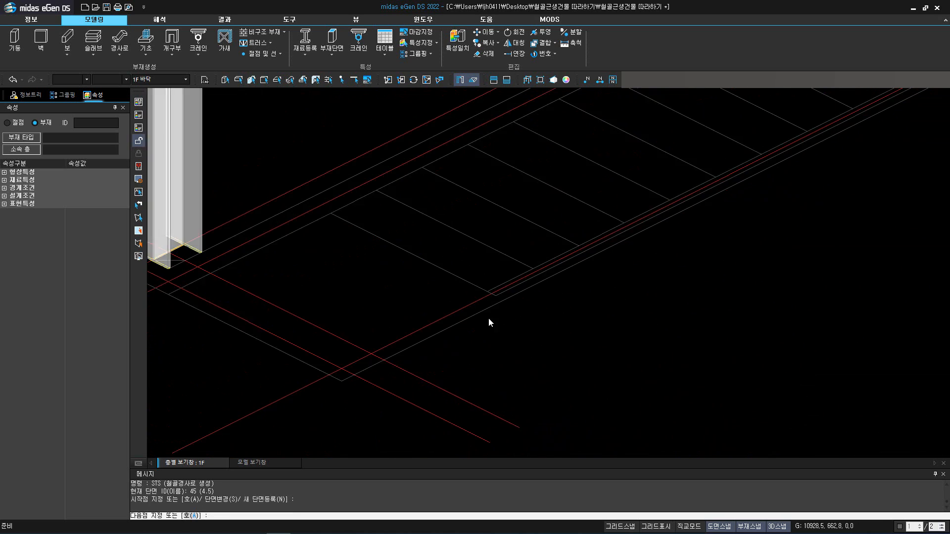
{"action": "scroll", "coordinate": [489, 319], "scroll_direction": "up", "scroll_amount": 3}
{"action": "left_click", "coordinate": [491, 274]}
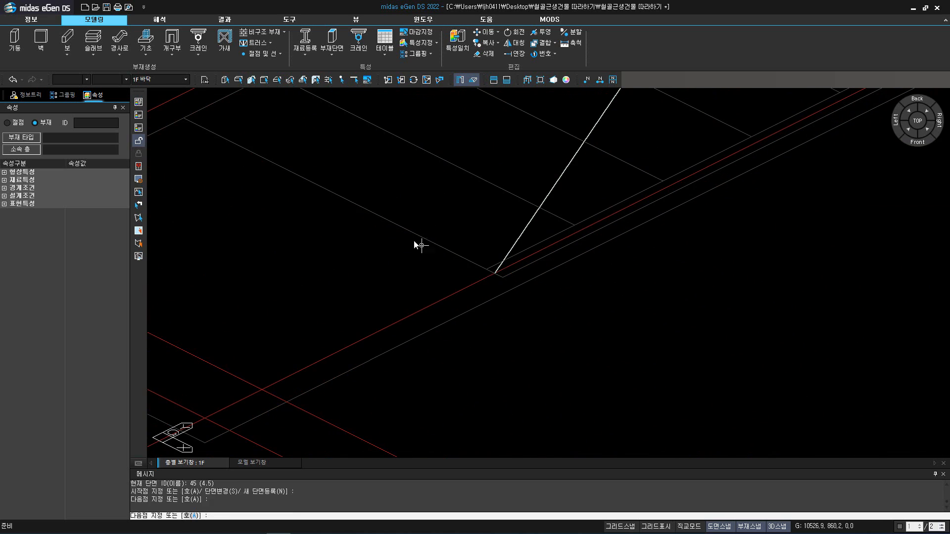
Close the flight's outline through the first tread's inner end and back up to the landing edge, and set its number of steps
{"action": "middle_click_drag", "start_coordinate": [418, 244], "coordinate": [726, 407]}
{"action": "left_click", "coordinate": [473, 278]}
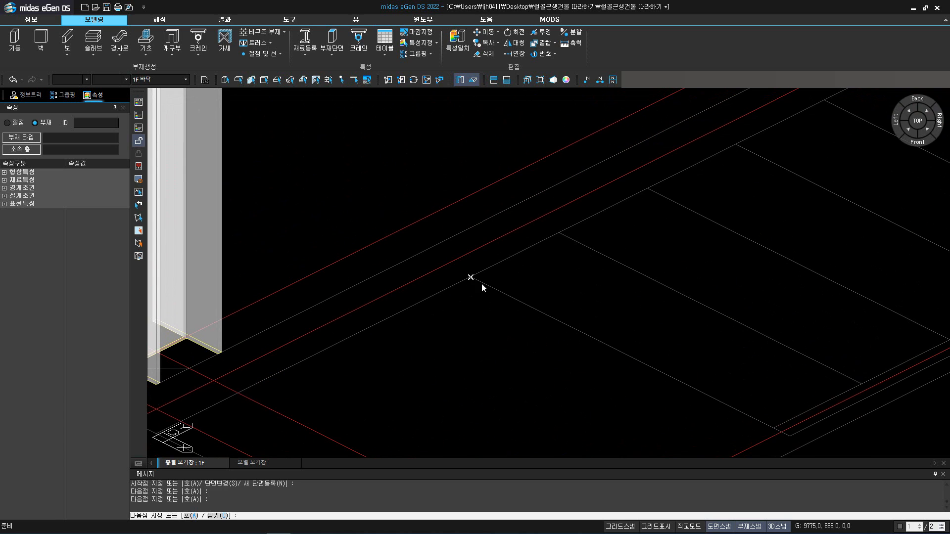
{"action": "scroll", "coordinate": [498, 288], "scroll_direction": "down", "scroll_amount": 5}
{"action": "middle_click_drag", "start_coordinate": [640, 245], "coordinate": [510, 507]}
{"action": "middle_click_drag", "start_coordinate": [694, 207], "coordinate": [572, 374]}
{"action": "left_click", "coordinate": [575, 245]}
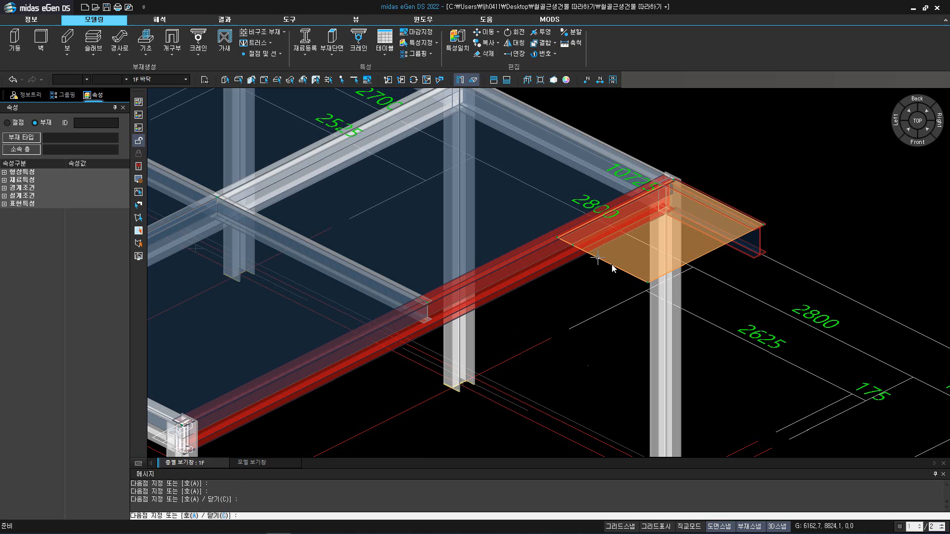
{"action": "left_click", "coordinate": [649, 282]}
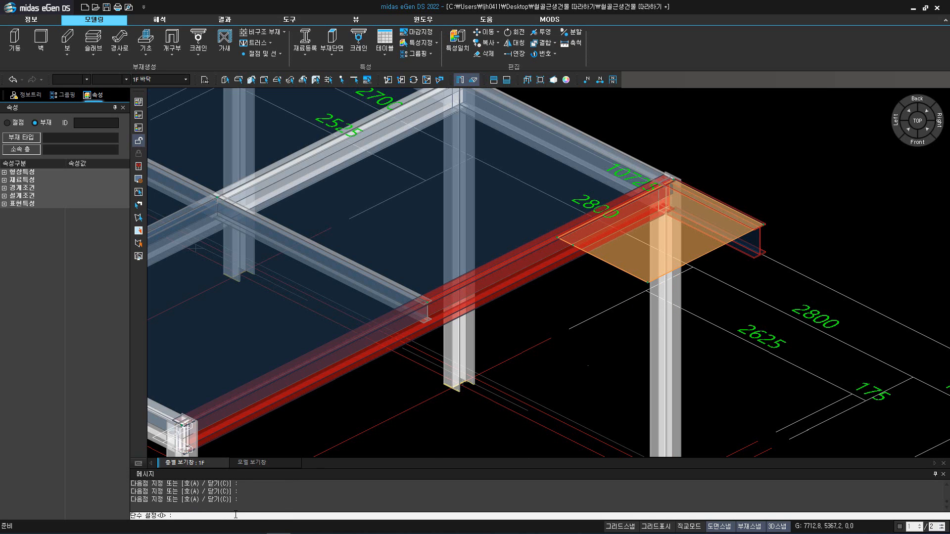
{"action": "type", "text": "2"}
{"action": "key", "text": "Return"}
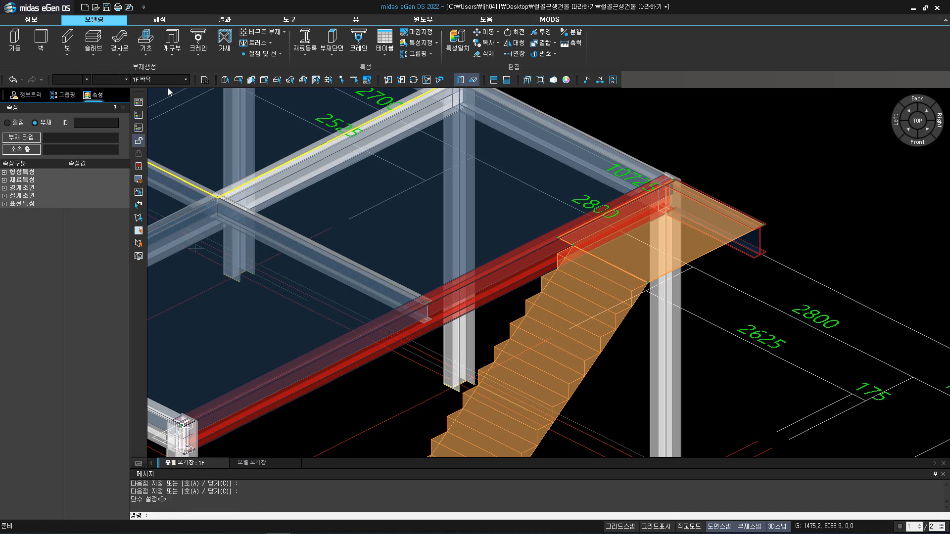
Create steel stair beams (철골 계단보) of section C 300x90x9/13 along the landing's outer edge and the edge meeting the flight
{"action": "left_click", "coordinate": [120, 47]}
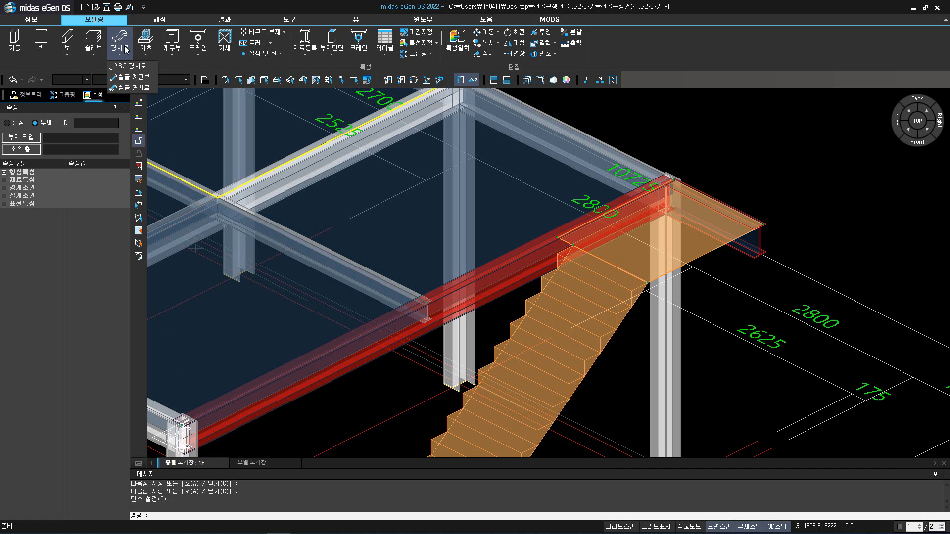
{"action": "left_click", "coordinate": [142, 77]}
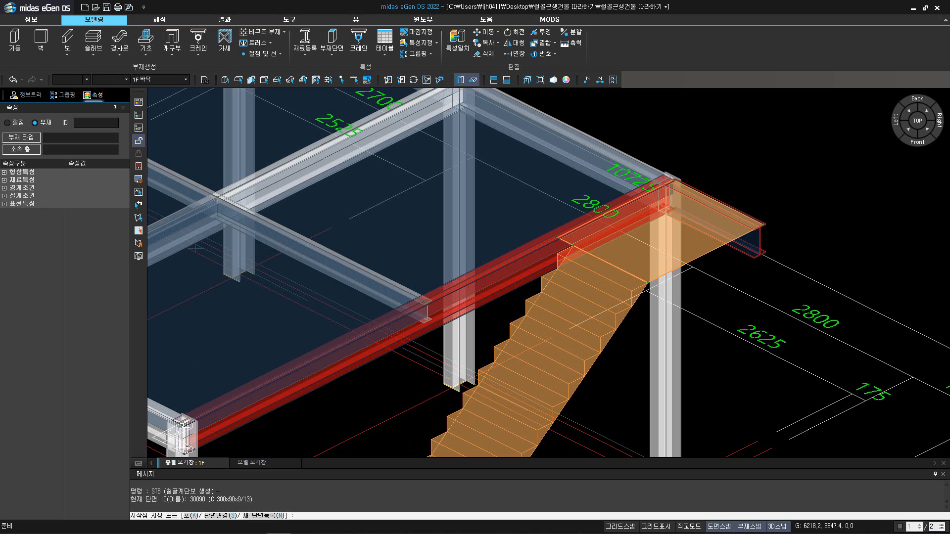
{"action": "left_click", "coordinate": [764, 226]}
{"action": "left_click", "coordinate": [647, 283]}
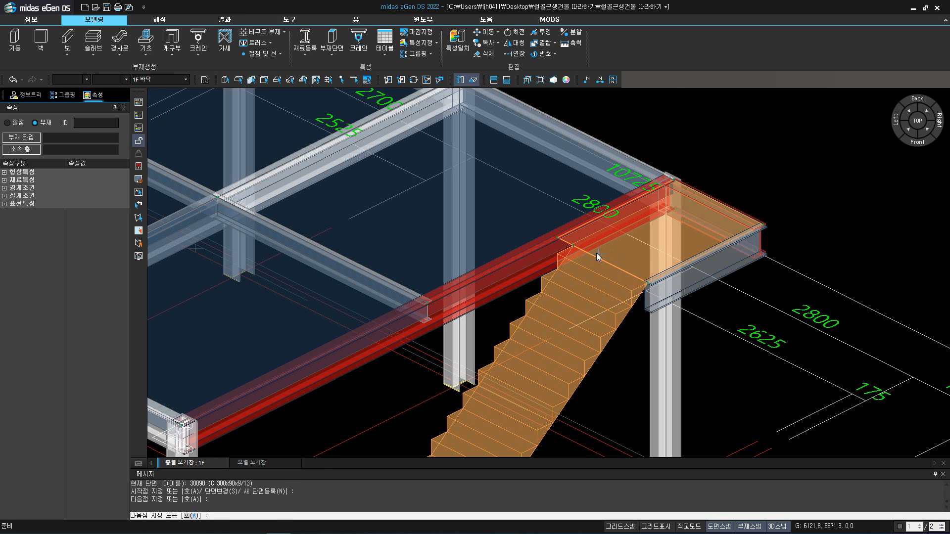
{"action": "left_click", "coordinate": [558, 239]}
{"action": "key", "text": "Escape"}
Add a C 300x90x9/13 stair beam down the flight's outer side, from the landing corner to the foot of the stair
{"action": "key", "text": "space"}
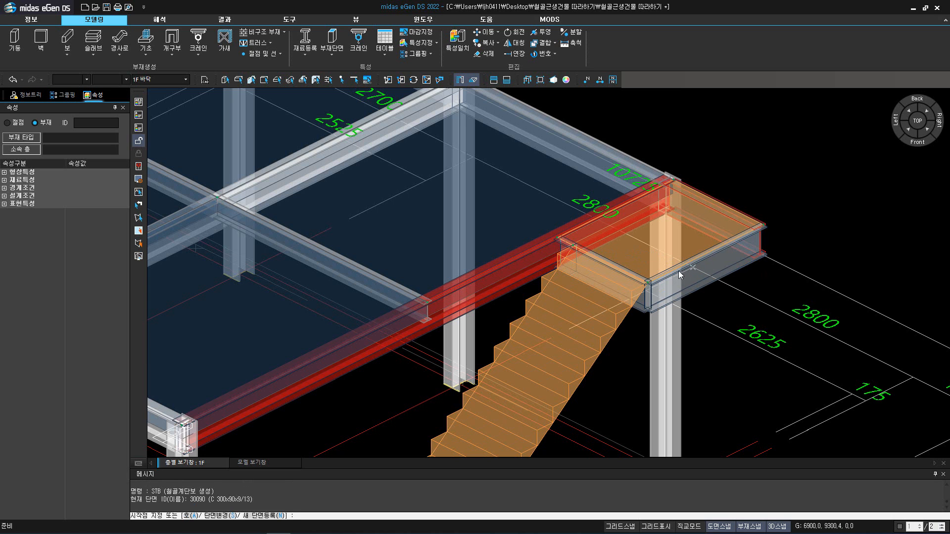
{"action": "left_click", "coordinate": [649, 284]}
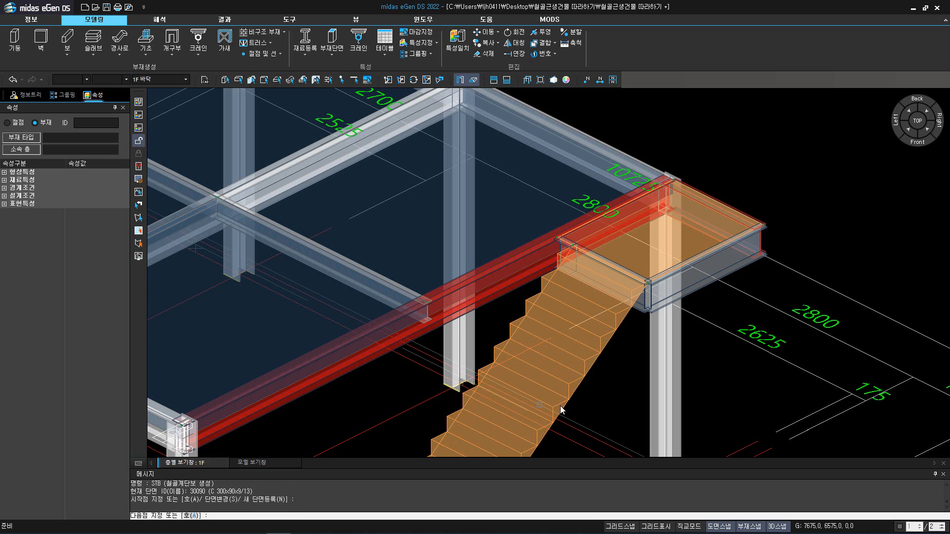
{"action": "middle_click_drag", "start_coordinate": [561, 406], "coordinate": [632, 189]}
{"action": "middle_click_drag", "start_coordinate": [558, 389], "coordinate": [657, 202]}
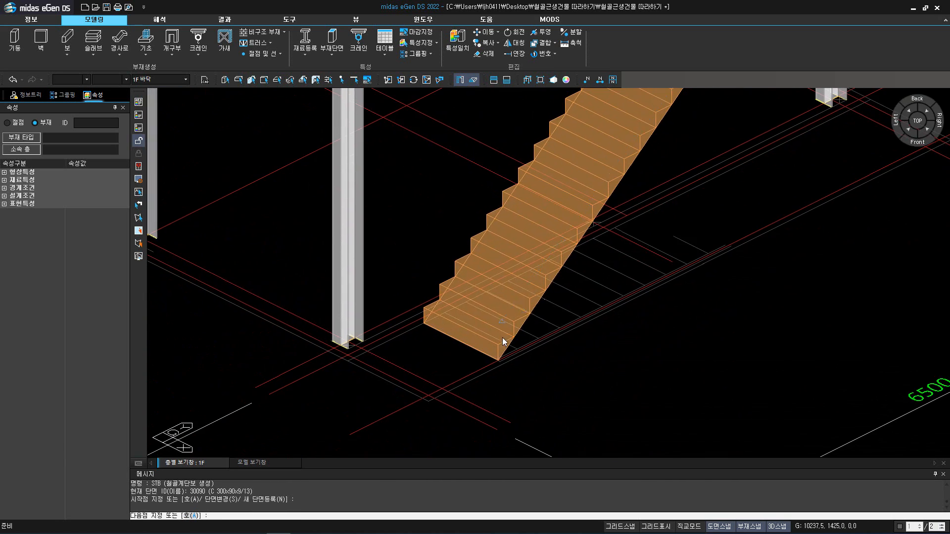
{"action": "scroll", "coordinate": [503, 337], "scroll_direction": "up", "scroll_amount": 5}
{"action": "left_click", "coordinate": [493, 290]}
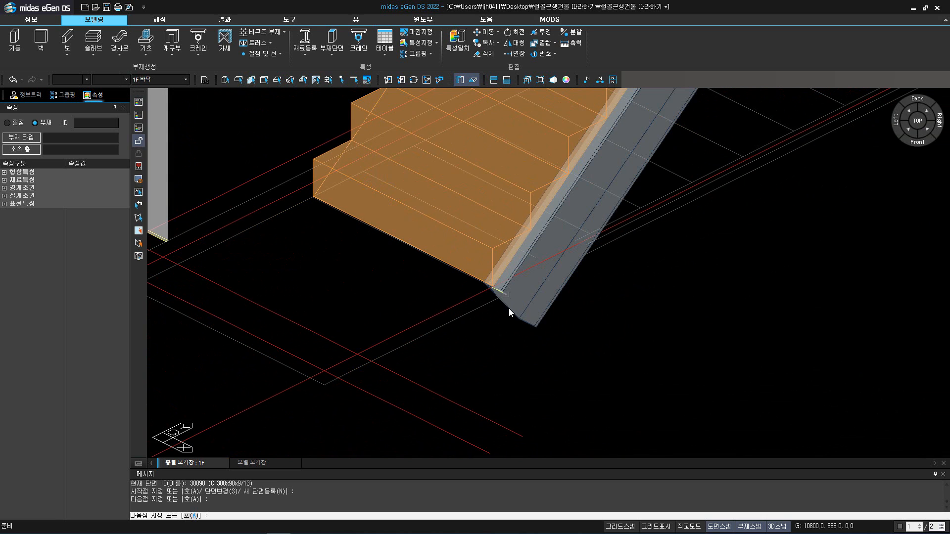
{"action": "key", "text": "Escape"}
Add a matching stair beam along the flight's inner side, from the foot of the stair up to the landing edge
{"action": "middle_click_drag", "start_coordinate": [383, 265], "coordinate": [495, 416]}
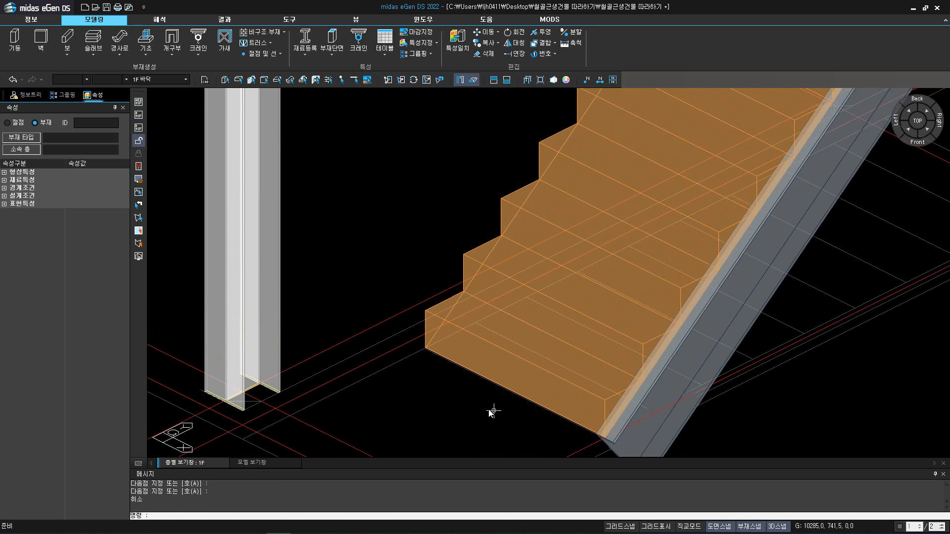
{"action": "key", "text": "space"}
{"action": "left_click", "coordinate": [424, 351]}
{"action": "scroll", "coordinate": [431, 354], "scroll_direction": "down", "scroll_amount": 6}
{"action": "middle_click_drag", "start_coordinate": [620, 193], "coordinate": [374, 455]}
{"action": "scroll", "coordinate": [480, 240], "scroll_direction": "up", "scroll_amount": 3}
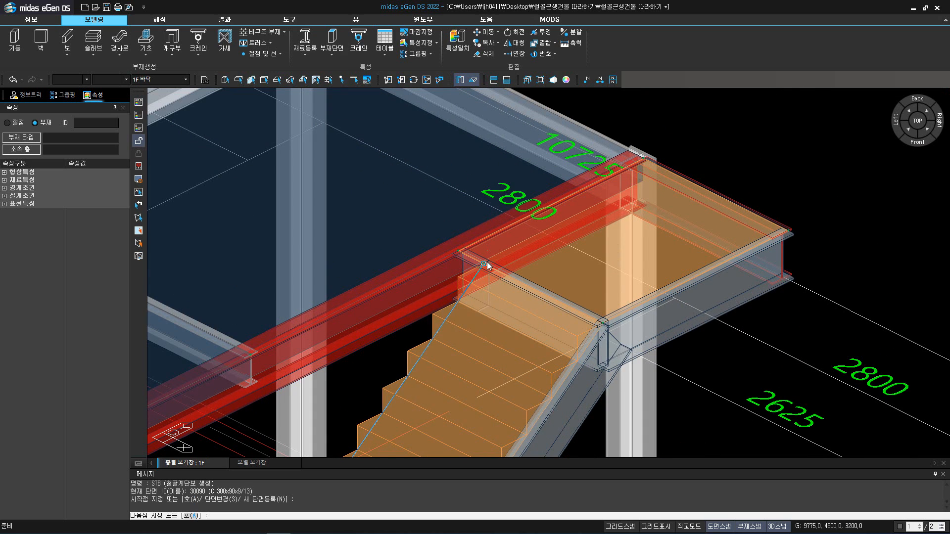
{"action": "left_click", "coordinate": [489, 266]}
{"action": "key", "text": "Escape"}
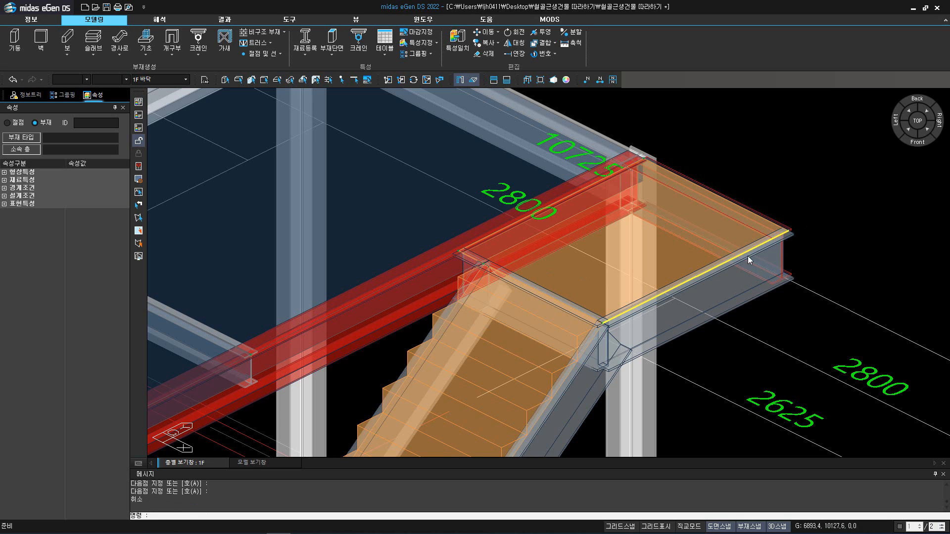
Inspect the properties of the landing beam at the head of the flight, and switch the model to line display
{"action": "left_click", "coordinate": [536, 290]}
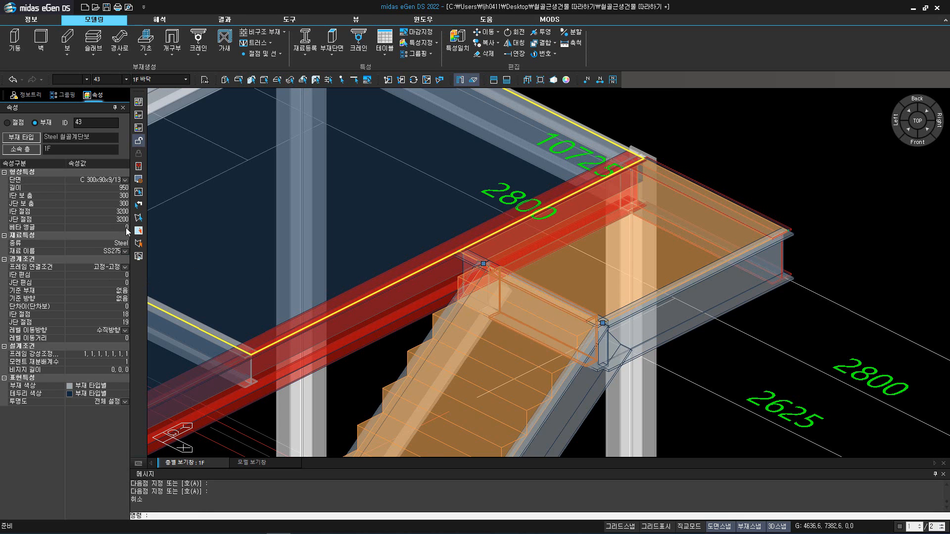
{"action": "key", "text": "Escape"}
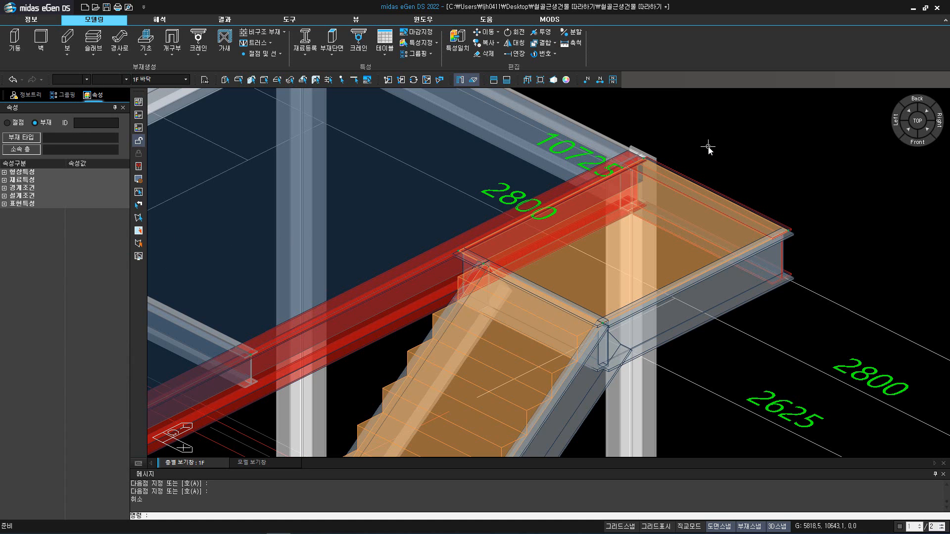
{"action": "left_click", "coordinate": [528, 80]}
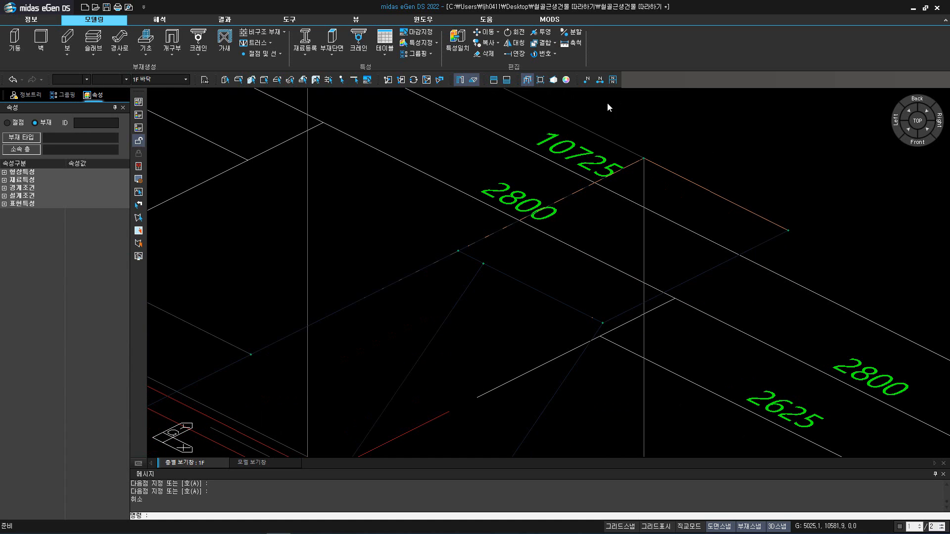
Hide the 1F CAD drawing (CAD 도면) and view the stair and frame as a line model
{"action": "middle_click_drag", "start_coordinate": [752, 278], "coordinate": [862, 92]}
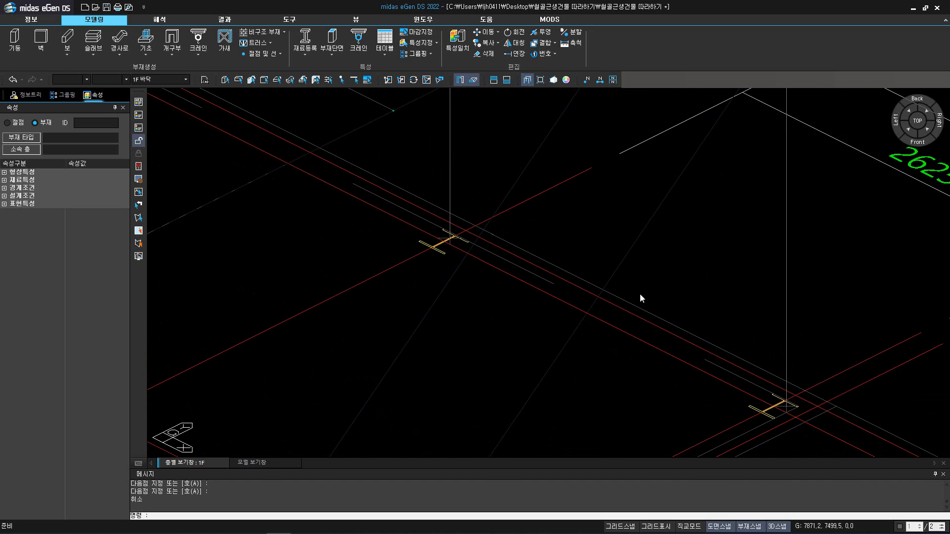
{"action": "middle_click_drag", "start_coordinate": [608, 321], "coordinate": [768, 103]}
{"action": "middle_click_drag", "start_coordinate": [613, 361], "coordinate": [733, 145]}
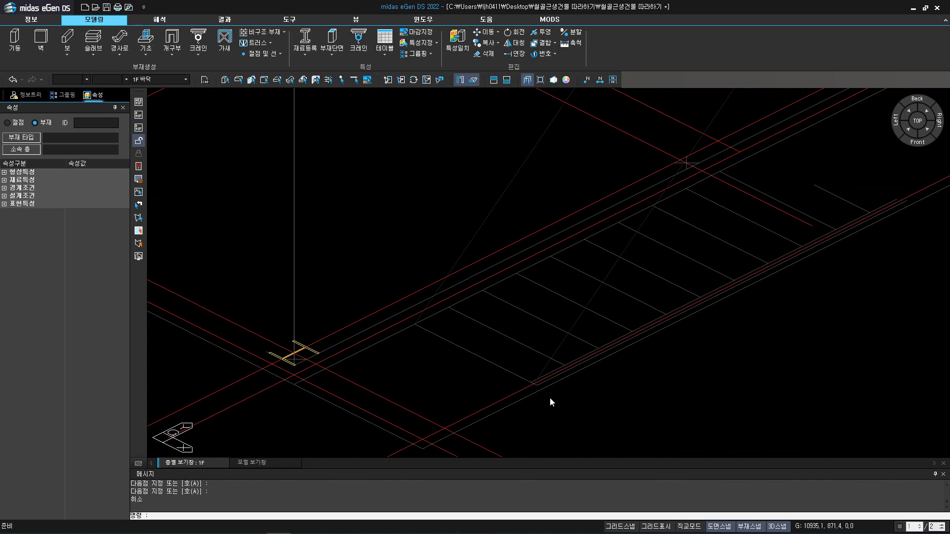
{"action": "left_click", "coordinate": [30, 97]}
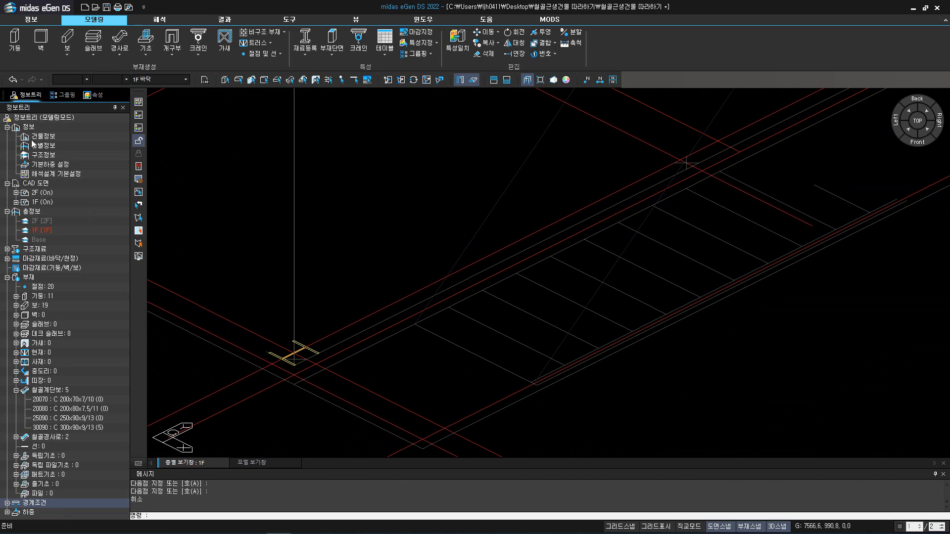
{"action": "right_click", "coordinate": [44, 203]}
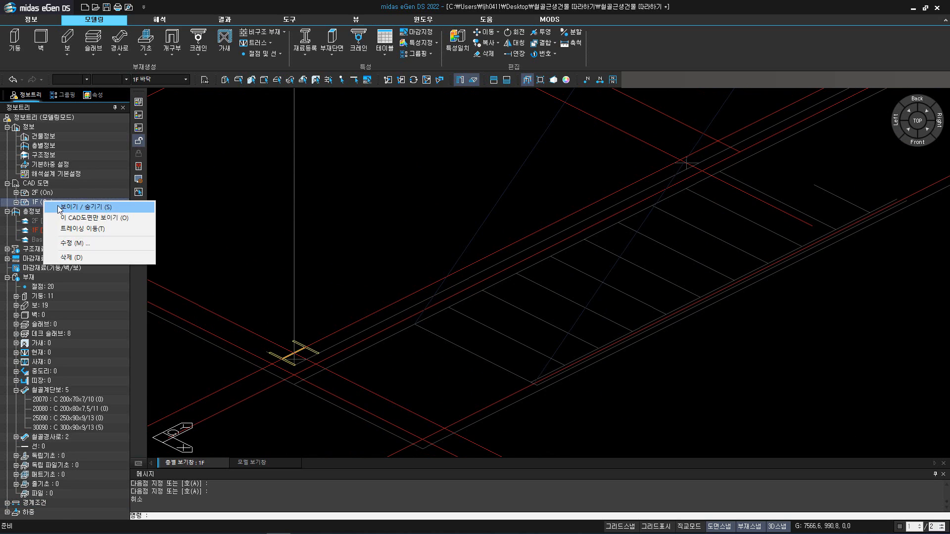
{"action": "left_click", "coordinate": [79, 207]}
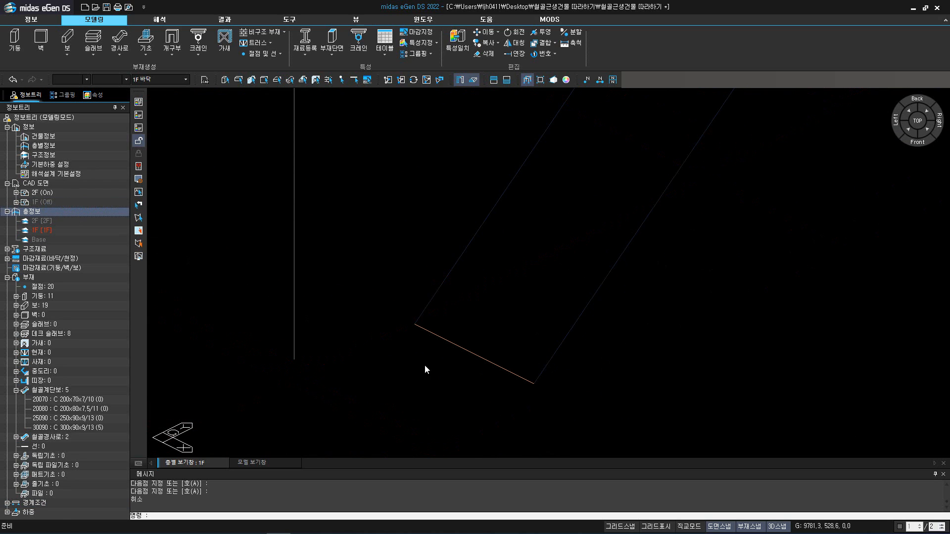
{"action": "left_click", "coordinate": [909, 131]}
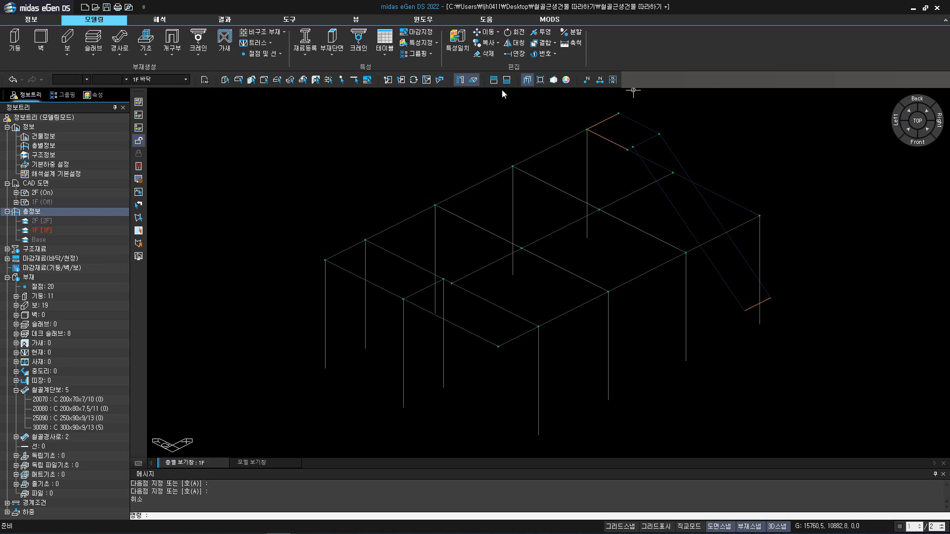
Switch the working storey to 2F and hide the members of the storey below
{"action": "left_click", "coordinate": [185, 81]}
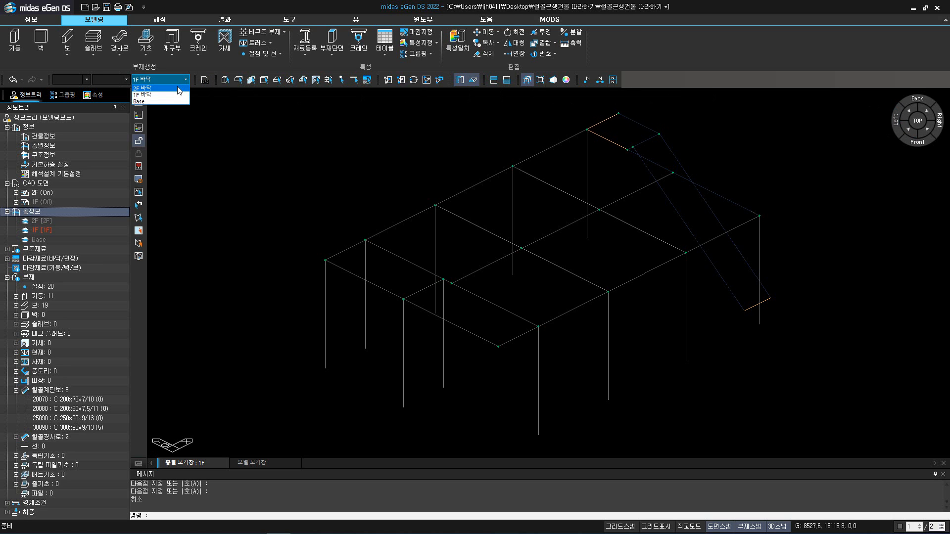
{"action": "left_click", "coordinate": [177, 88]}
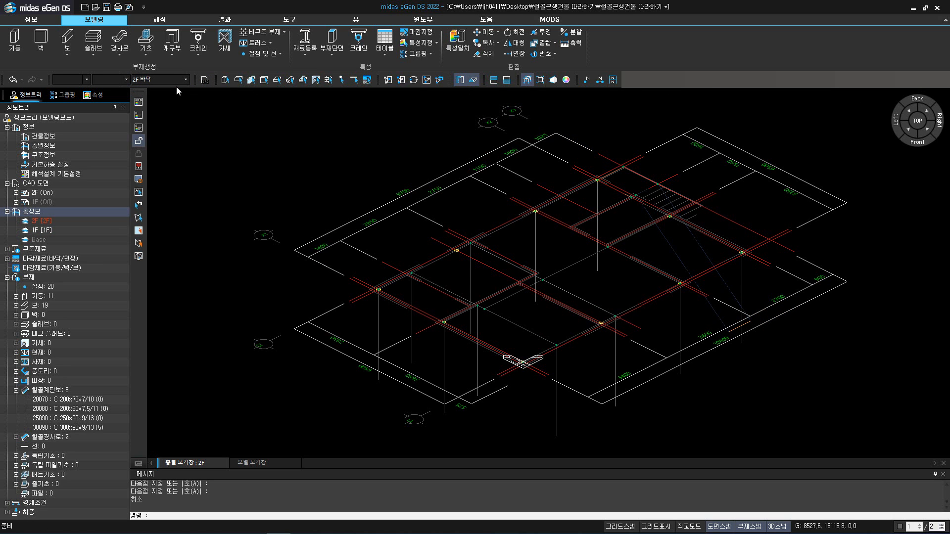
{"action": "left_click", "coordinate": [494, 80]}
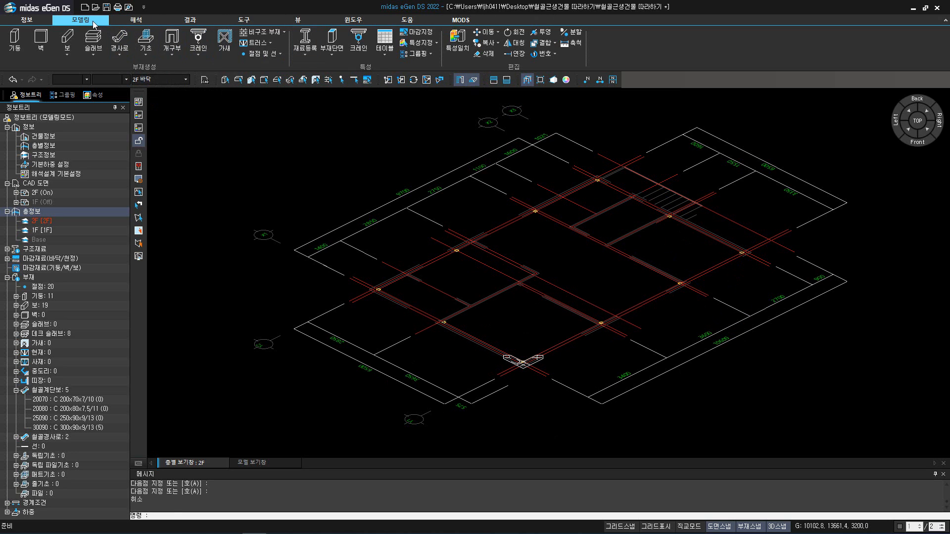
Register a new steel column section with ID 10010045, using the square tube (각형강관) B 100x100x4.5 from the KS21 database
{"action": "left_click", "coordinate": [14, 40]}
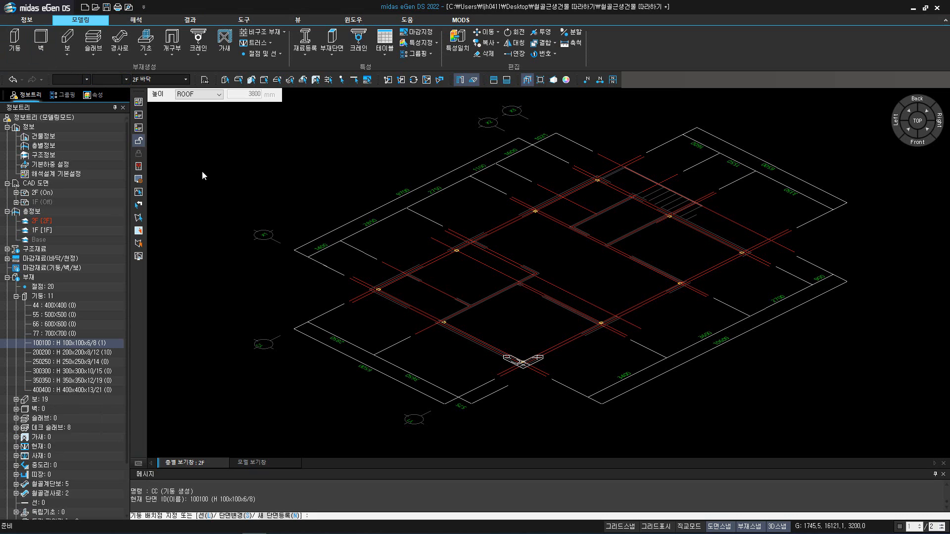
{"action": "type", "text": "N"}
{"action": "key", "text": "Return"}
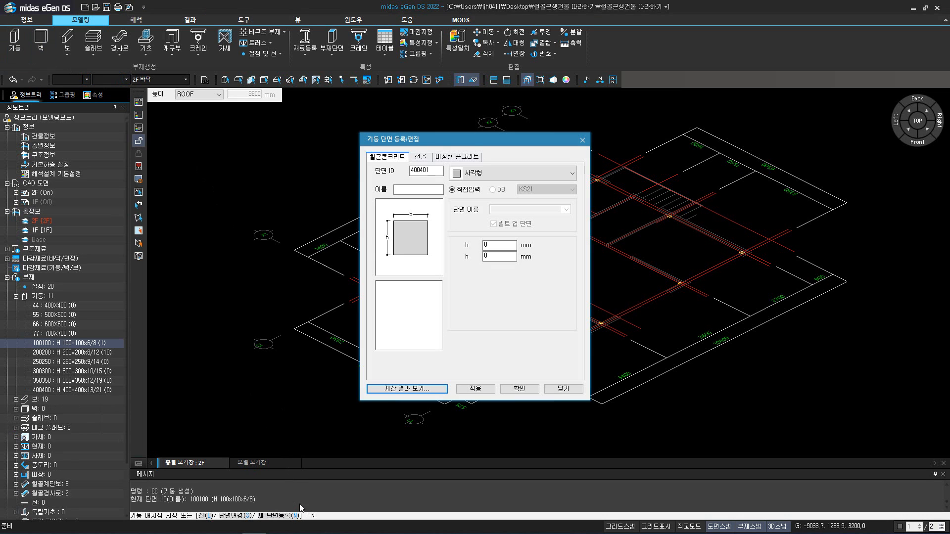
{"action": "left_click", "coordinate": [422, 158]}
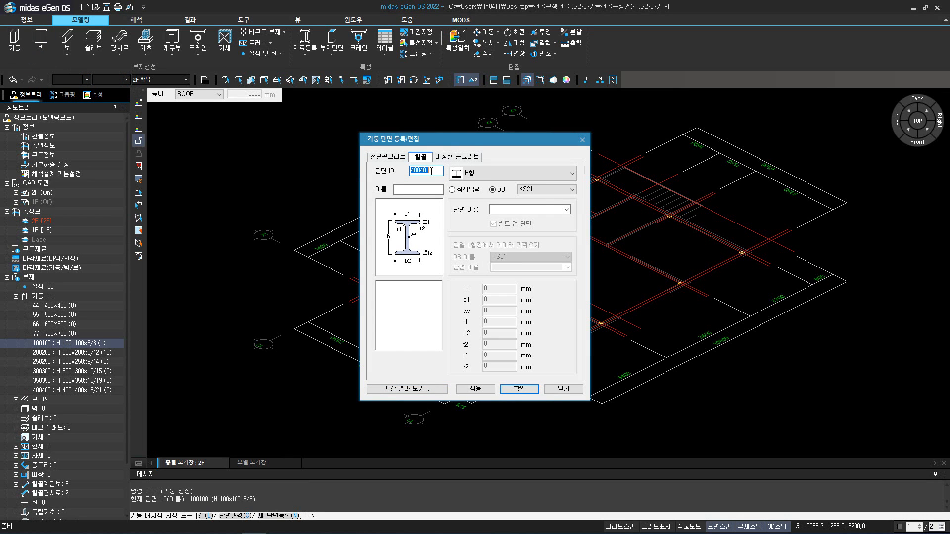
{"action": "type", "text": "100100"}
{"action": "left_click", "coordinate": [474, 173]}
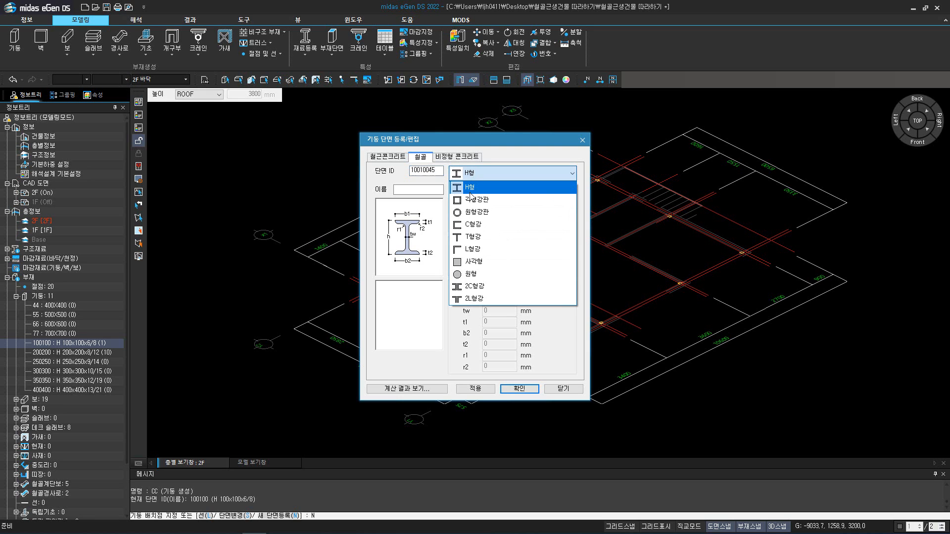
{"action": "left_click", "coordinate": [472, 197]}
{"action": "left_click", "coordinate": [539, 212]}
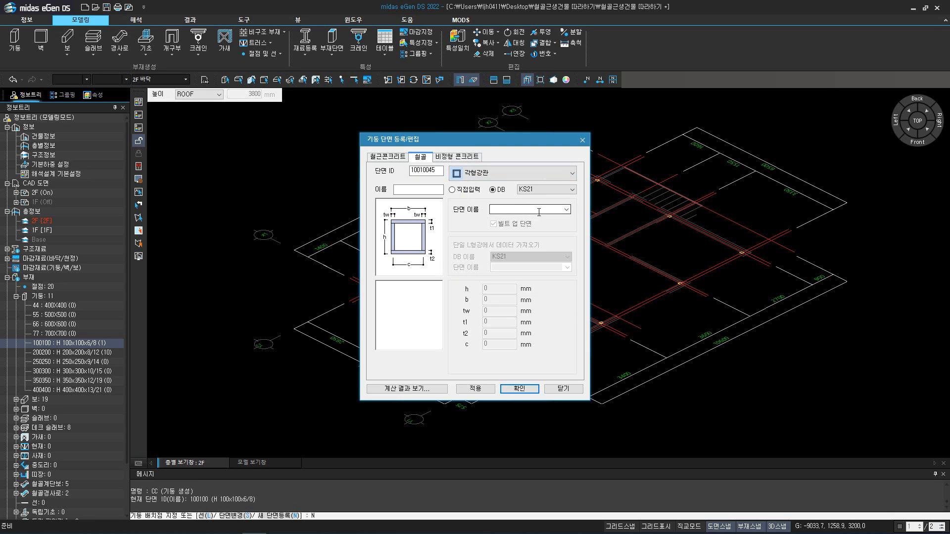
{"action": "left_click", "coordinate": [564, 210]}
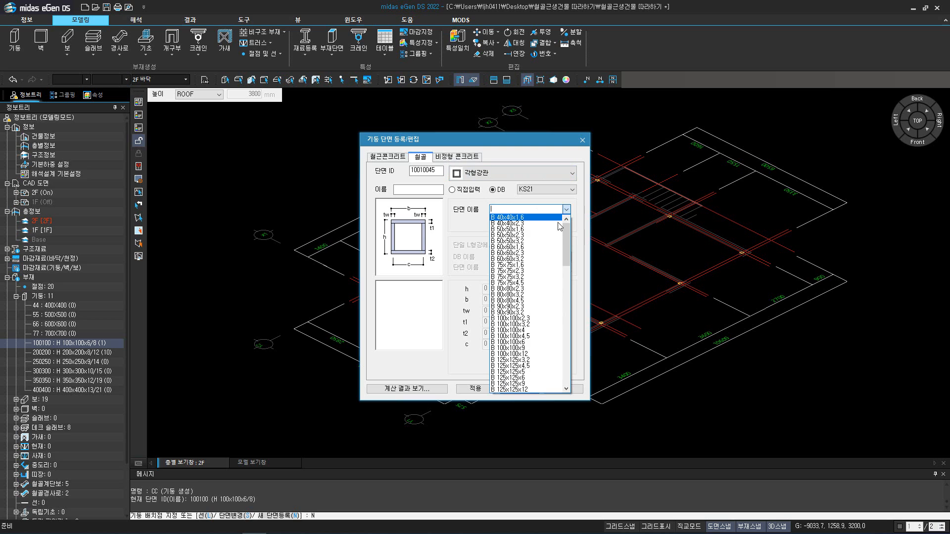
{"action": "left_click", "coordinate": [529, 336]}
{"action": "left_click", "coordinate": [515, 389]}
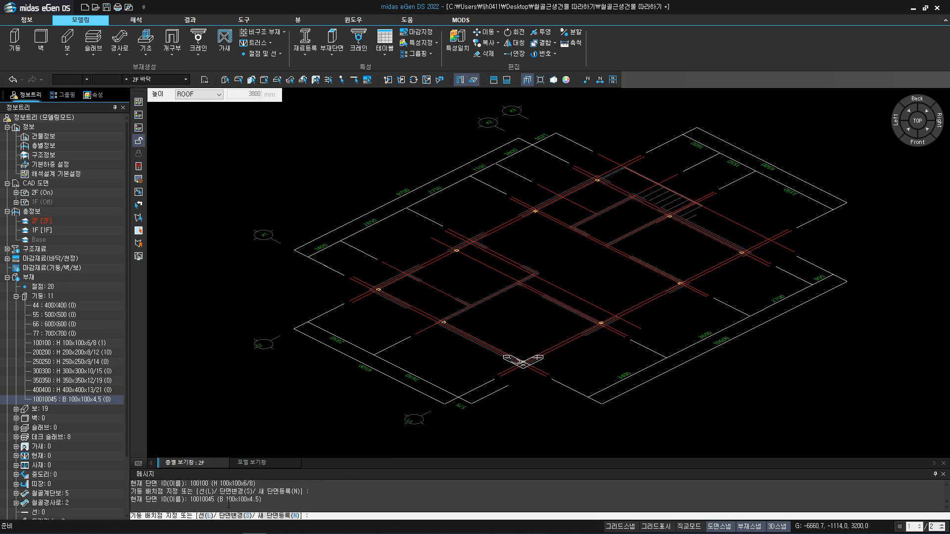
Place four columns along the long side opposite the origin, with the height set by level (레벨 지정) to 2900 mm
{"action": "left_click", "coordinate": [217, 95]}
{"action": "left_click", "coordinate": [205, 120]}
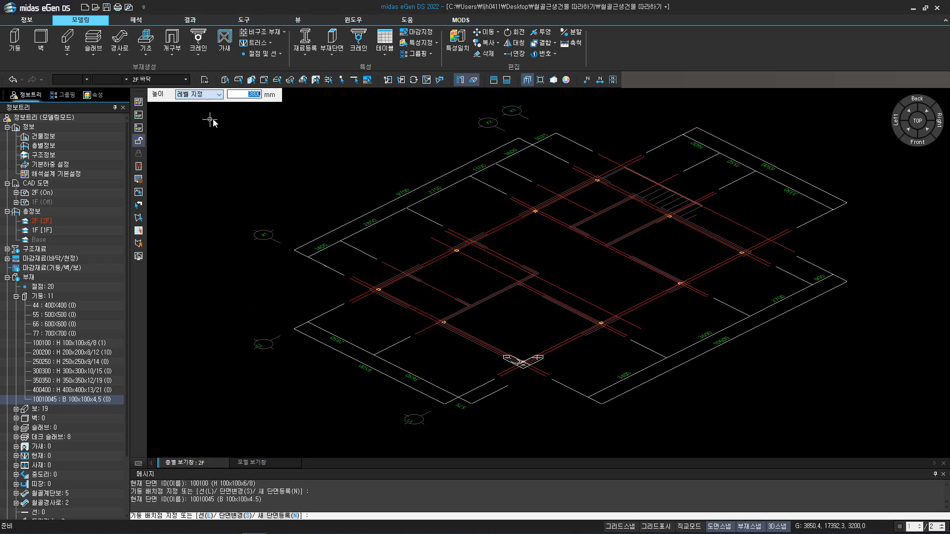
{"action": "type", "text": "2900"}
{"action": "scroll", "coordinate": [383, 283], "scroll_direction": "up", "scroll_amount": 6}
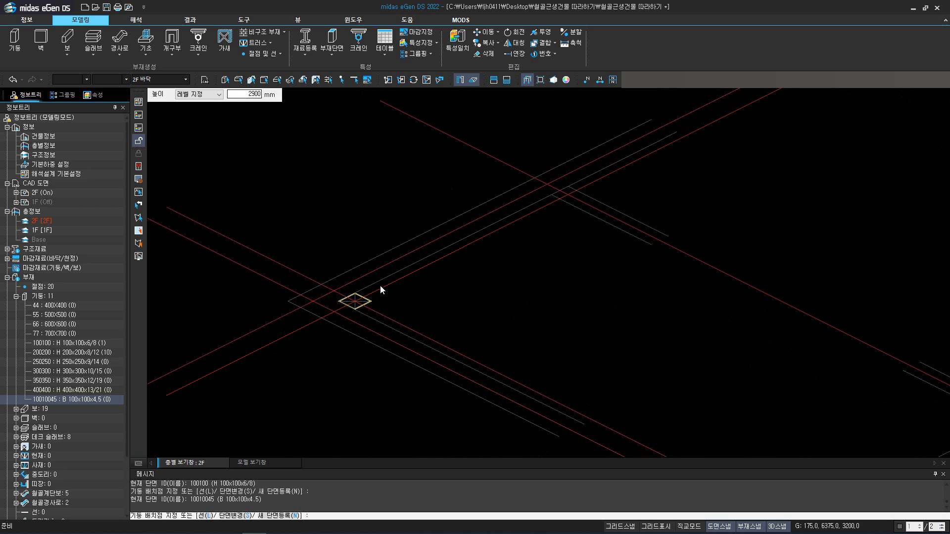
{"action": "left_click", "coordinate": [355, 305]}
{"action": "middle_click_drag", "start_coordinate": [619, 238], "coordinate": [378, 344]}
{"action": "left_click", "coordinate": [490, 212]}
{"action": "middle_click_drag", "start_coordinate": [732, 159], "coordinate": [207, 425]}
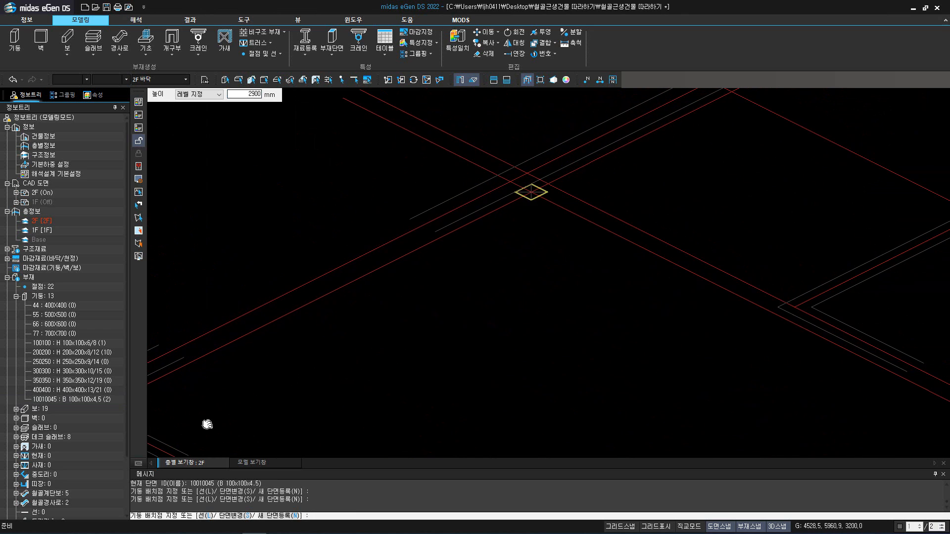
{"action": "left_click", "coordinate": [530, 202]}
{"action": "middle_click_drag", "start_coordinate": [654, 176], "coordinate": [233, 425]}
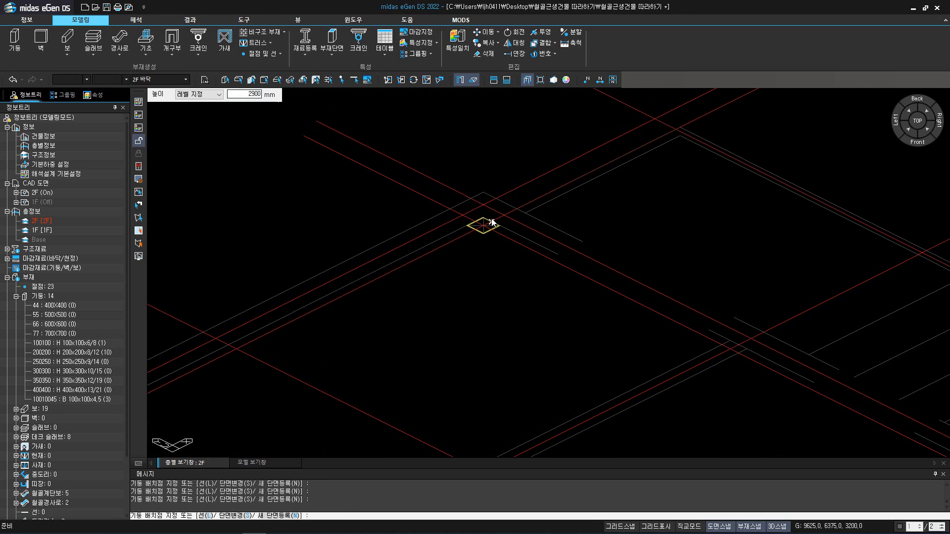
{"action": "left_click", "coordinate": [484, 227]}
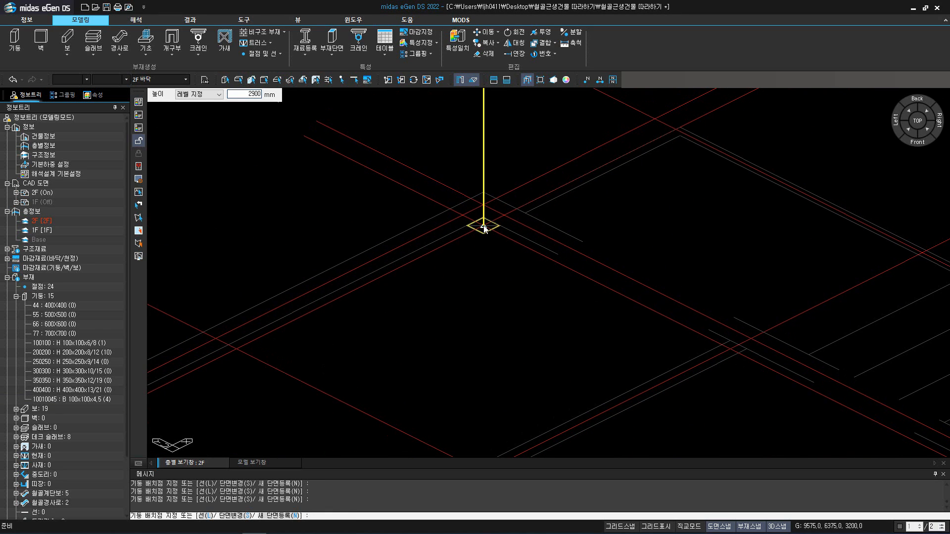
Set the column height to 3800 mm and place four columns along the long side that starts at the origin
{"action": "left_click", "coordinate": [906, 129]}
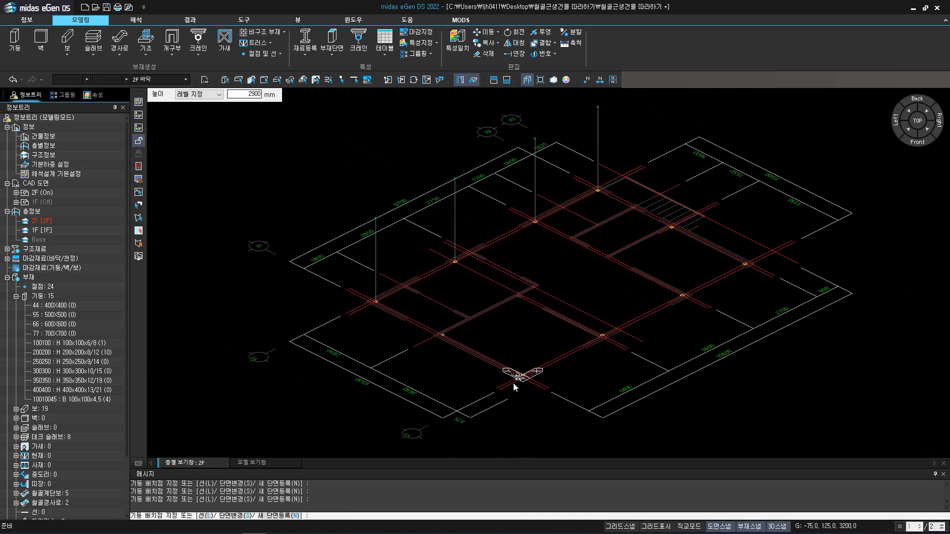
{"action": "double_click", "coordinate": [258, 95]}
{"action": "type", "text": "5"}
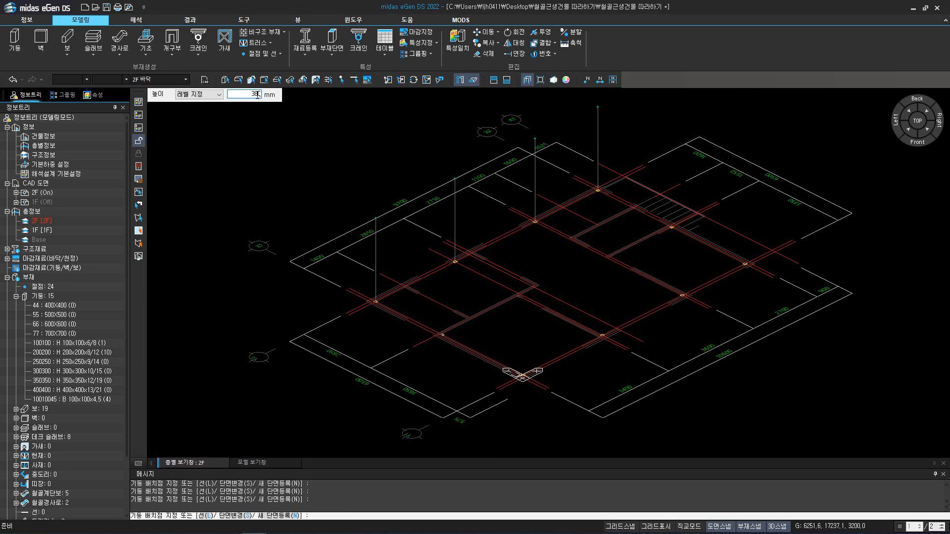
{"action": "scroll", "coordinate": [525, 356], "scroll_direction": "up", "scroll_amount": 5}
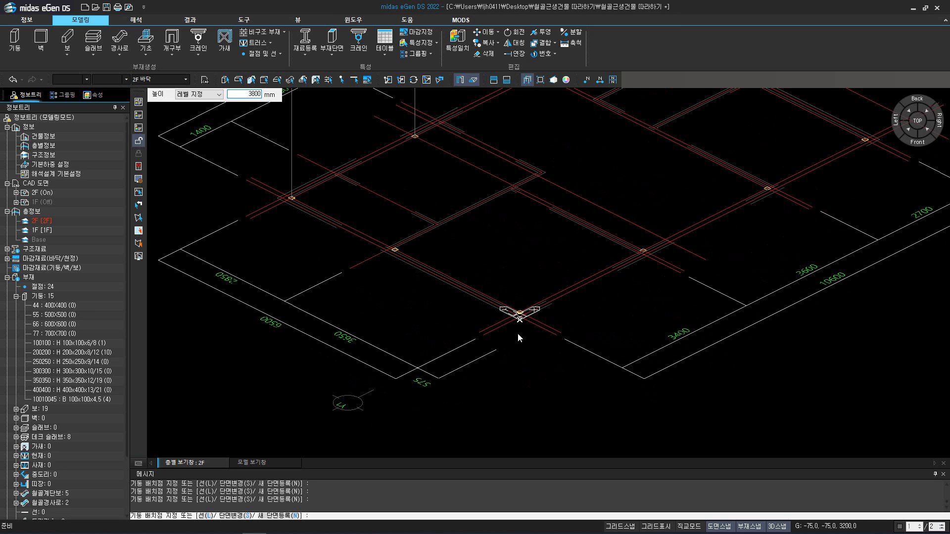
{"action": "left_click", "coordinate": [526, 229]}
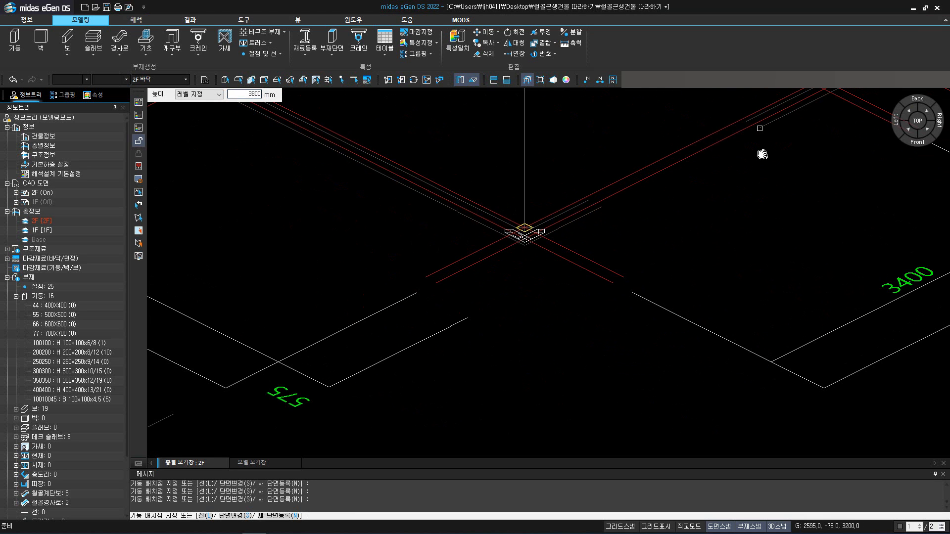
{"action": "scroll", "coordinate": [759, 153], "scroll_direction": "down", "scroll_amount": 3}
{"action": "left_click", "coordinate": [376, 324]}
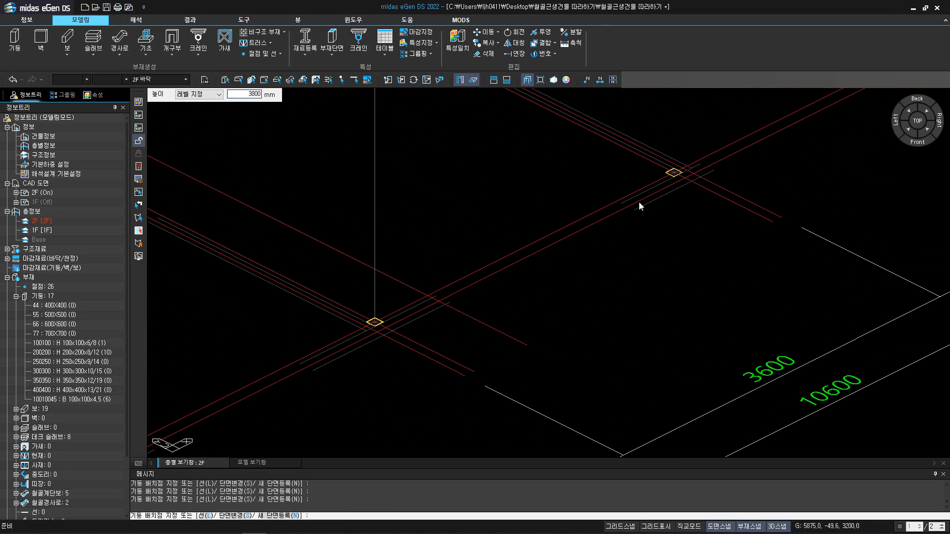
{"action": "left_click", "coordinate": [674, 173]}
{"action": "middle_click_drag", "start_coordinate": [676, 177], "coordinate": [350, 376]}
{"action": "left_click", "coordinate": [448, 294]}
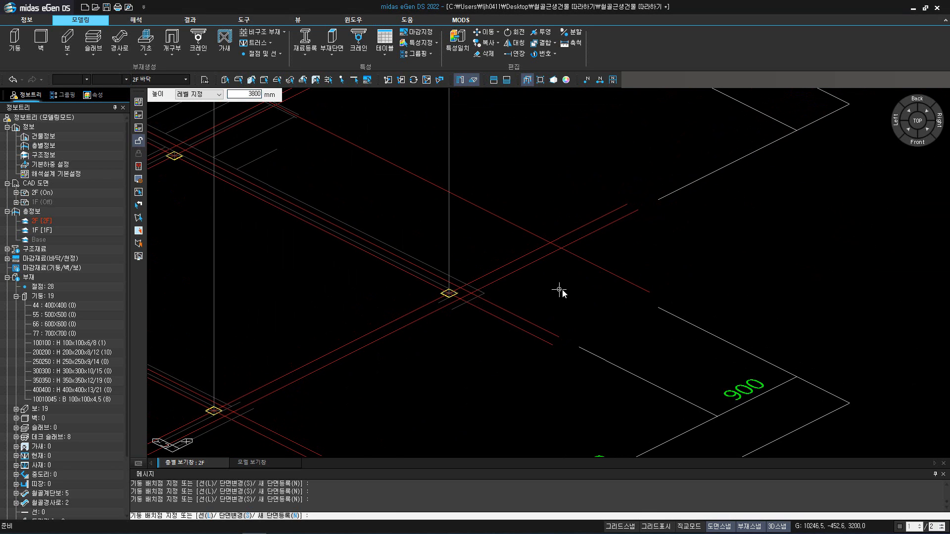
{"action": "key", "text": "Escape"}
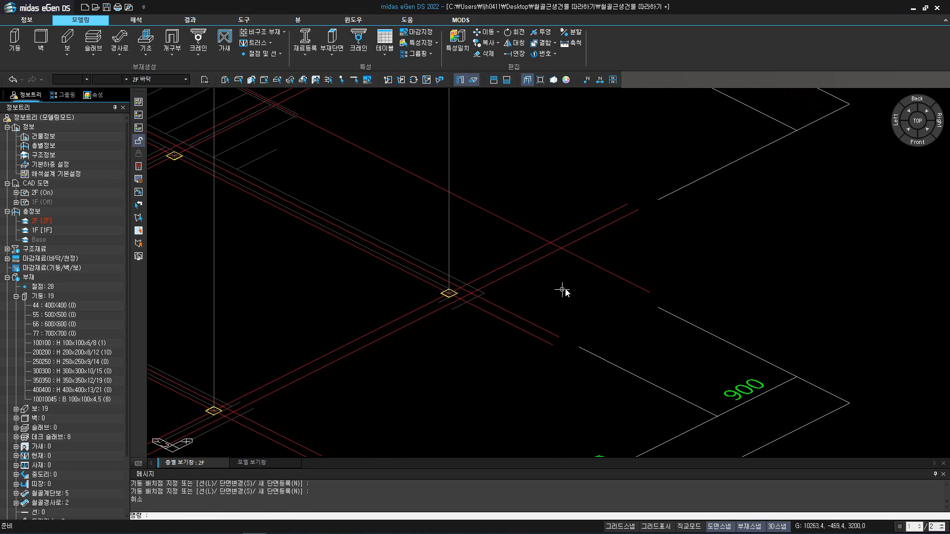
Turn off line display to show the 2F columns as solids, and check their two heights from the side
{"action": "left_click", "coordinate": [910, 131]}
{"action": "left_click", "coordinate": [528, 80]}
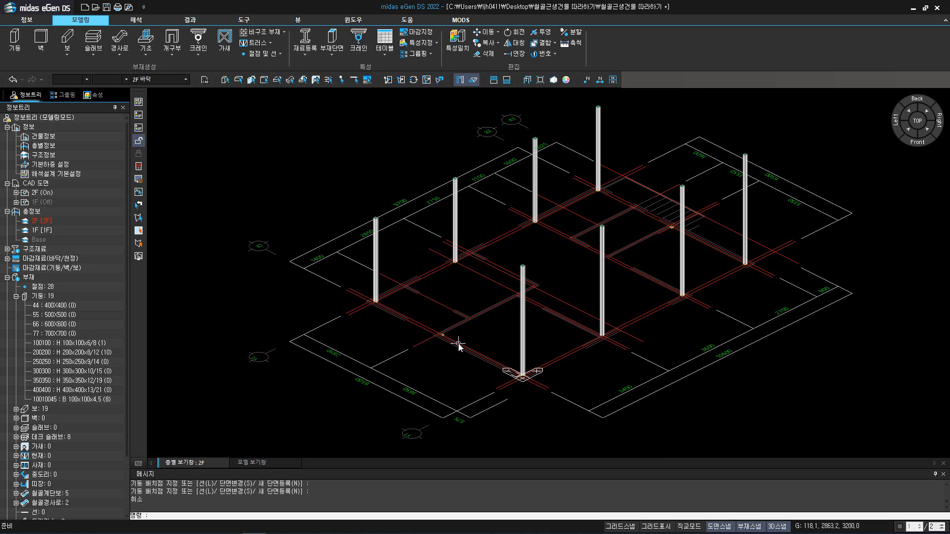
{"action": "middle_click_drag", "start_coordinate": [459, 345], "coordinate": [538, 303], "text": "ctrl"}
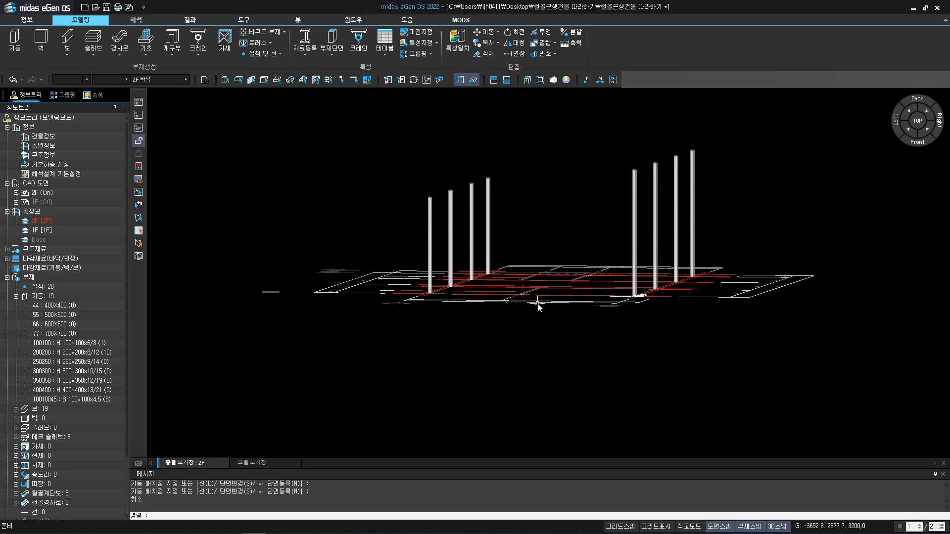
{"action": "left_click", "coordinate": [906, 132]}
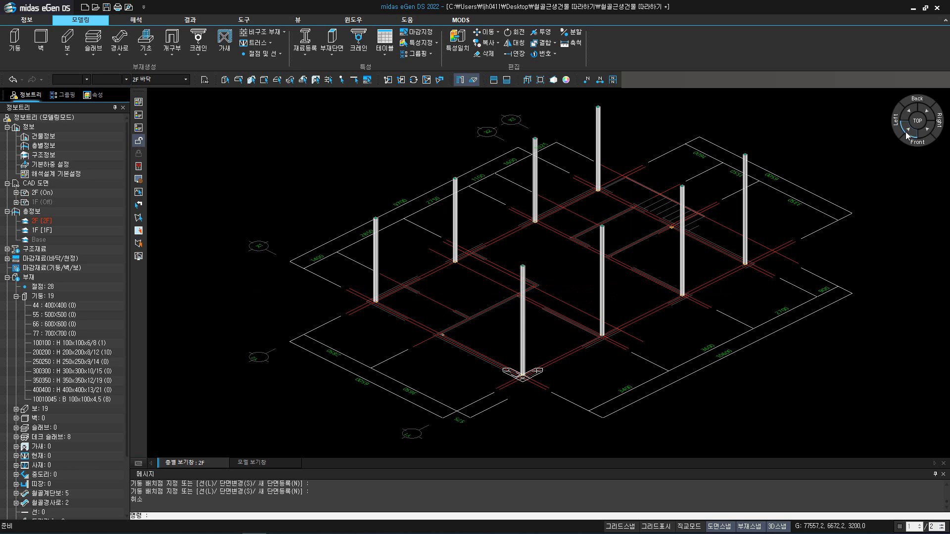
Register a new steel beam section with ID 10010045, using the square tube (각형강관) B 100x100x4.5 from the KS21 database
{"action": "left_click", "coordinate": [68, 48]}
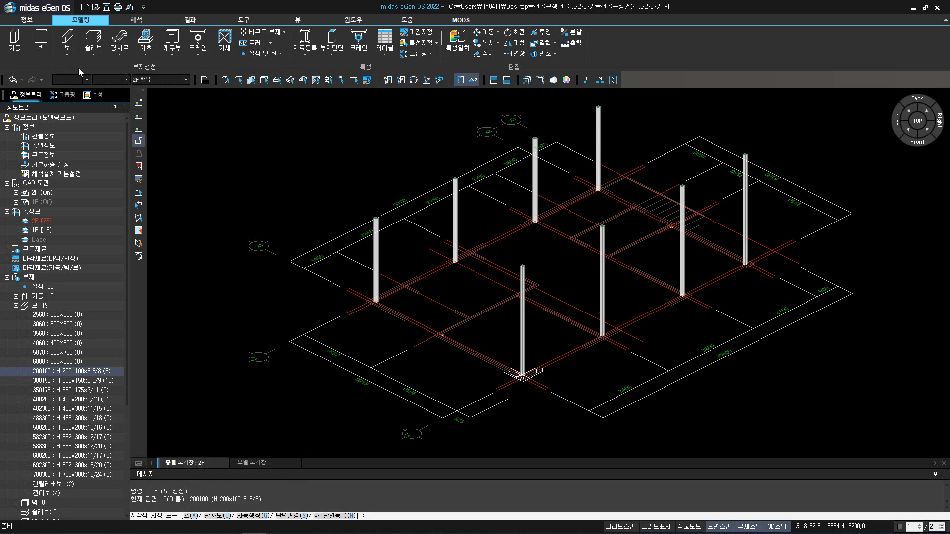
{"action": "left_click", "coordinate": [330, 517]}
{"action": "left_click", "coordinate": [425, 158]}
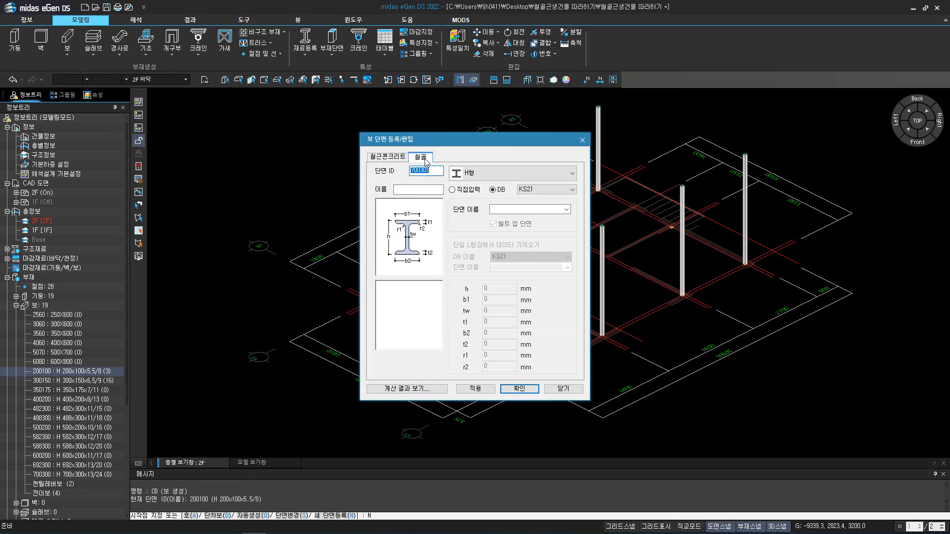
{"action": "type", "text": "10010045"}
{"action": "left_click", "coordinate": [512, 172]}
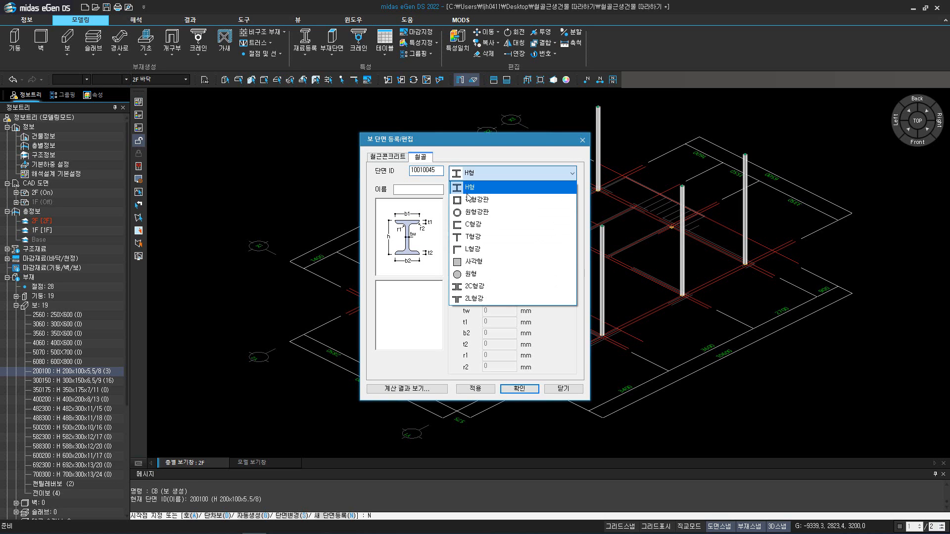
{"action": "left_click", "coordinate": [514, 187]}
{"action": "left_click", "coordinate": [566, 209]}
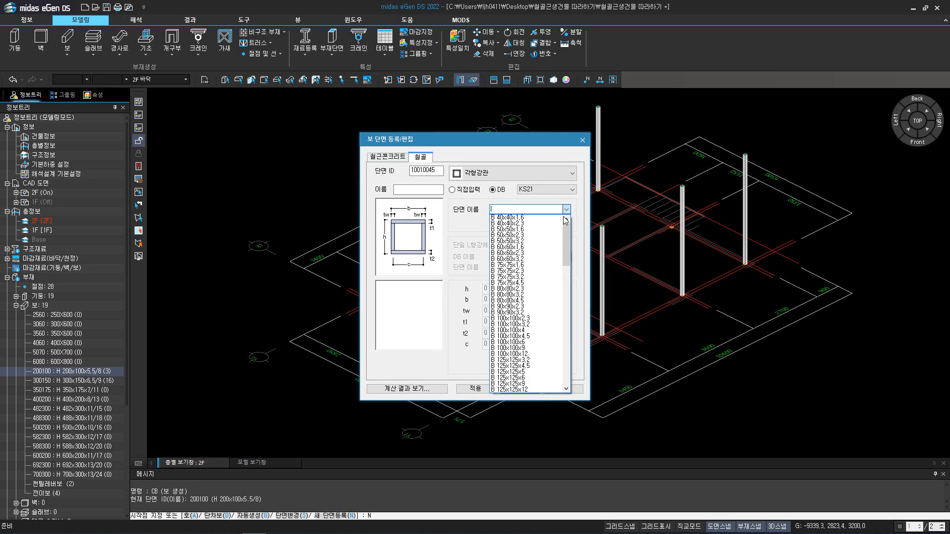
{"action": "left_click", "coordinate": [529, 337]}
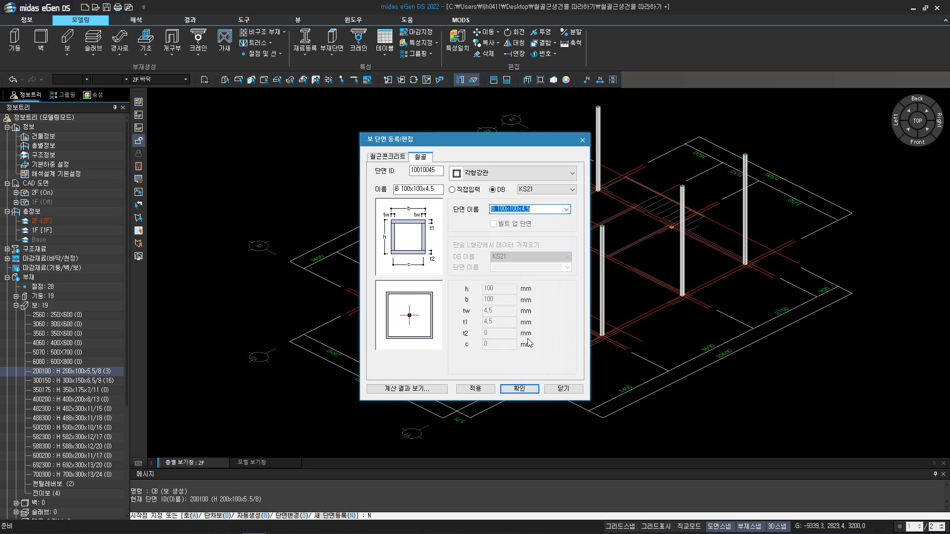
{"action": "left_click", "coordinate": [519, 389]}
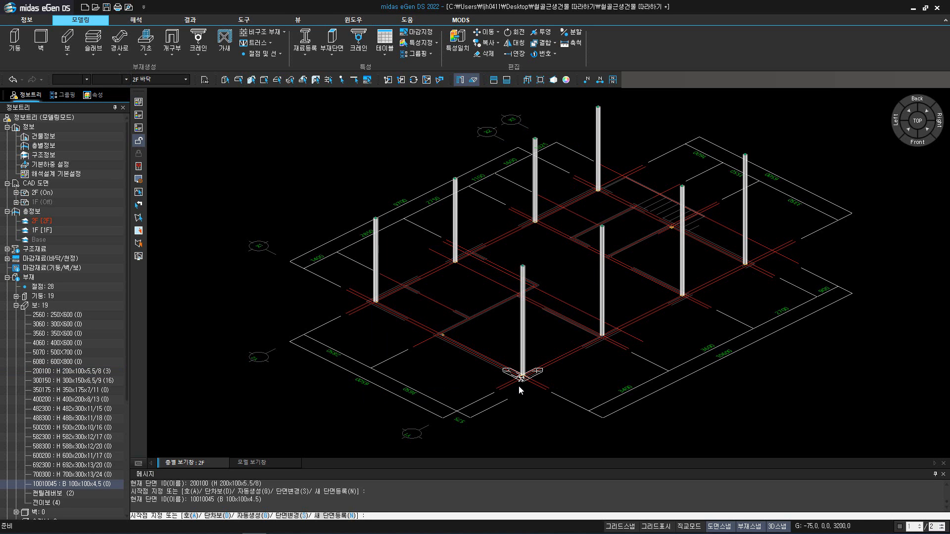
Draw a closed loop of B 100x100x4.5 perimeter beams connecting the tops of the four corner columns
{"action": "middle_click_drag", "start_coordinate": [572, 390], "coordinate": [591, 372]}
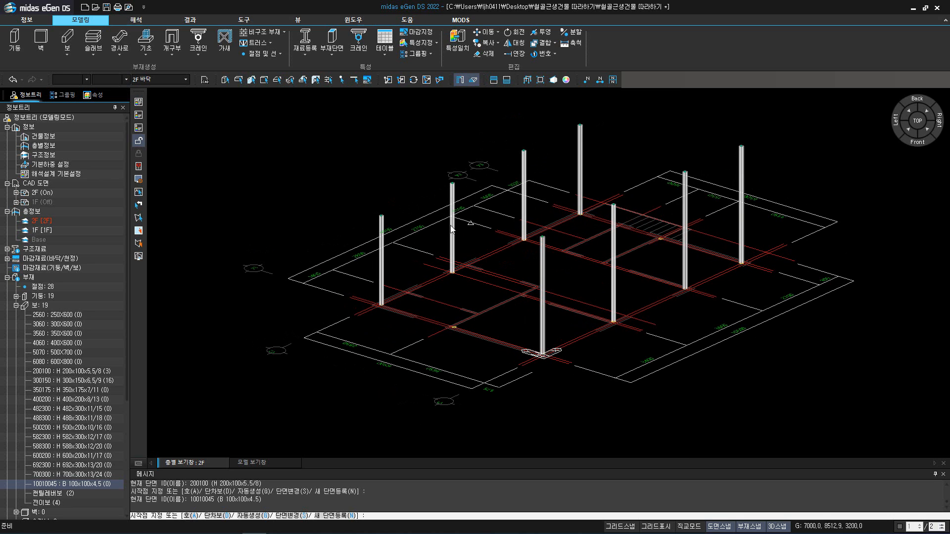
{"action": "left_click", "coordinate": [383, 215]}
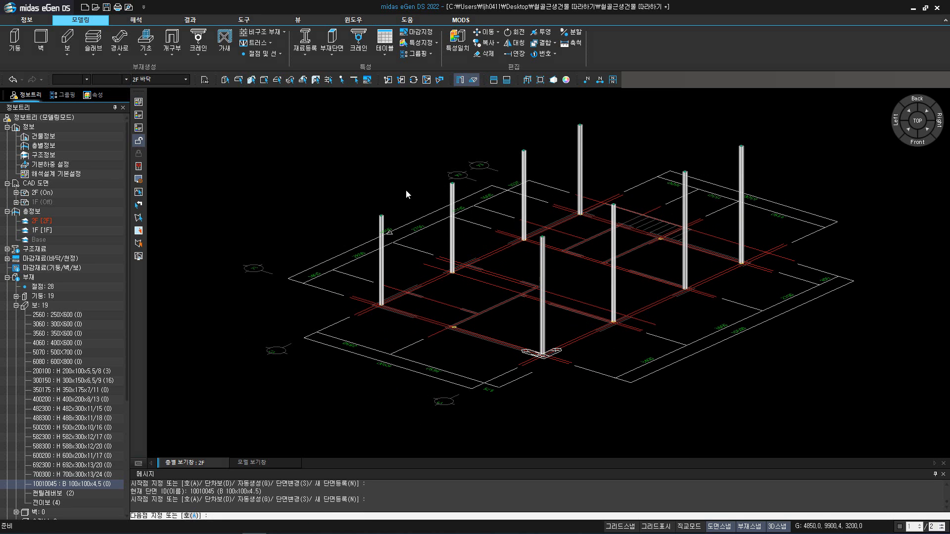
{"action": "left_click", "coordinate": [580, 127]}
{"action": "left_click", "coordinate": [741, 146]}
{"action": "left_click", "coordinate": [542, 238]}
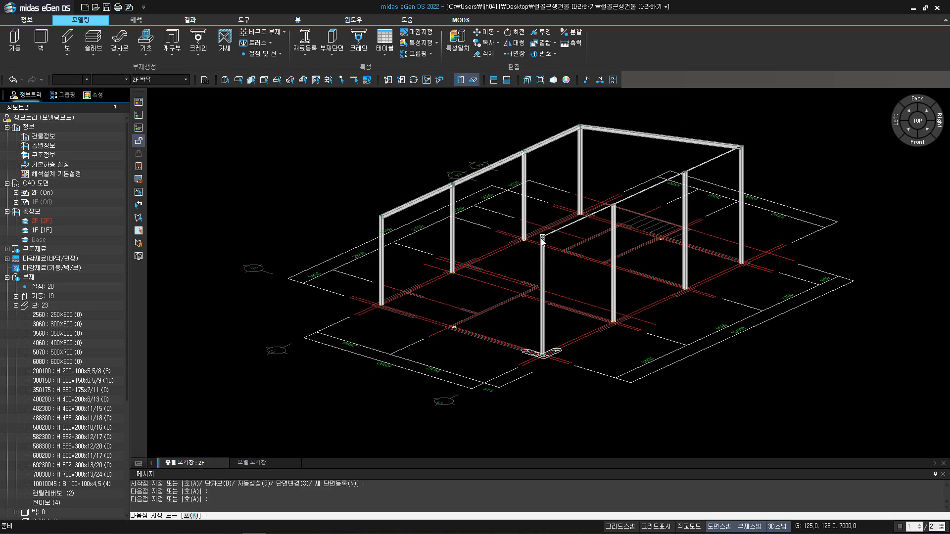
{"action": "left_click", "coordinate": [381, 216]}
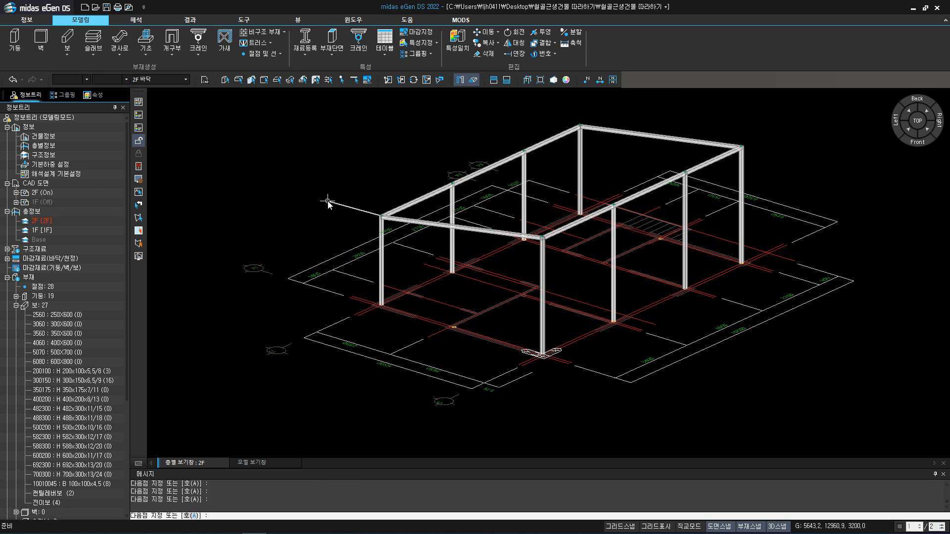
{"action": "key", "text": "Escape"}
Draw two B 100x100x4.5 cross beams connecting the tops of the opposite intermediate column pairs
{"action": "key", "text": "Return"}
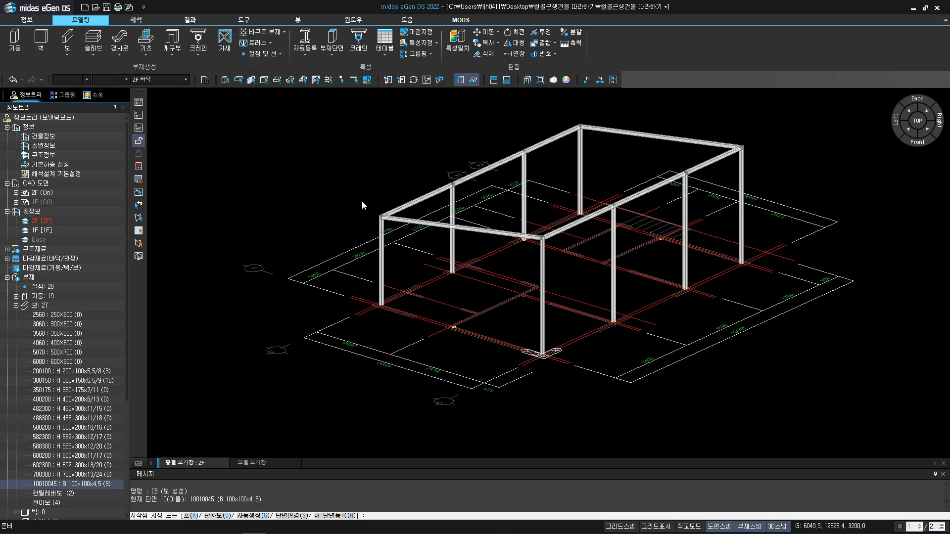
{"action": "left_click", "coordinate": [453, 186]}
{"action": "left_click", "coordinate": [613, 206]}
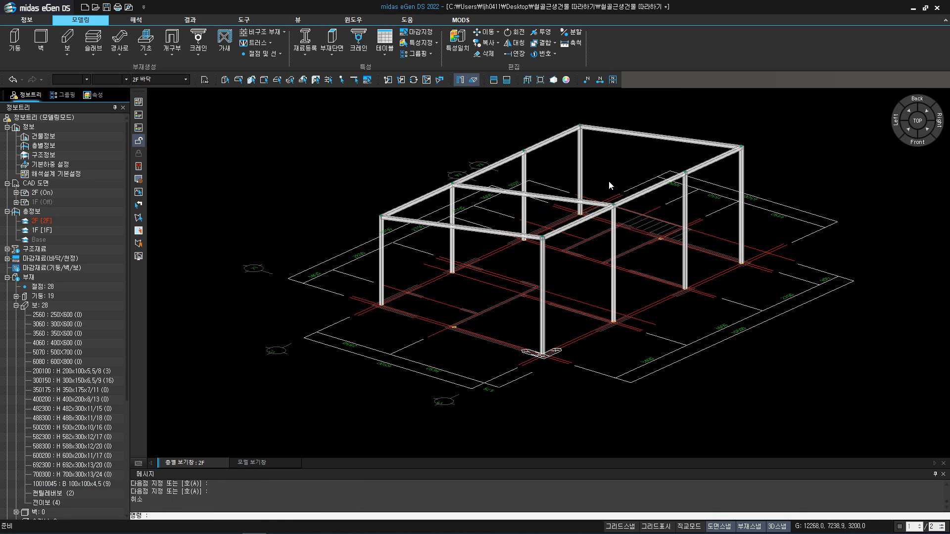
{"action": "left_click", "coordinate": [525, 152]}
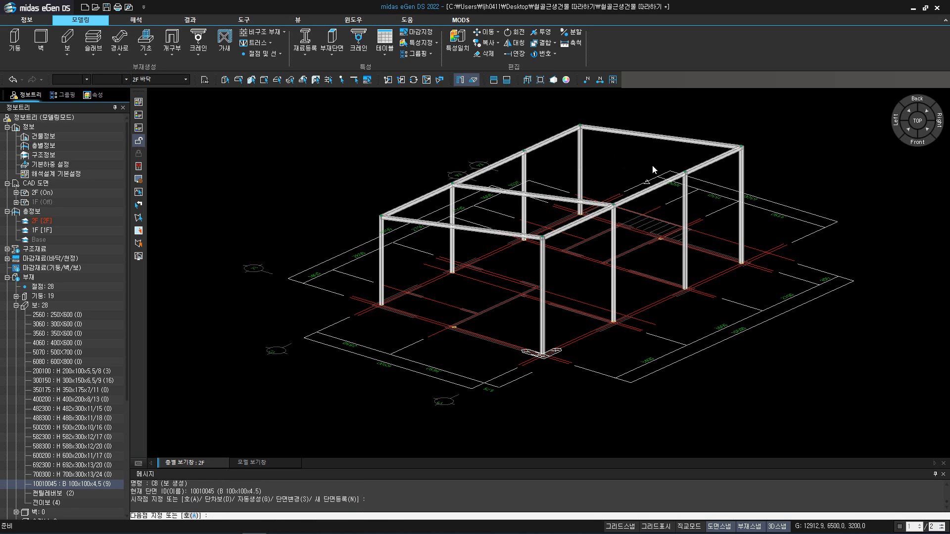
{"action": "left_click", "coordinate": [686, 160]}
{"action": "key", "text": "Escape"}
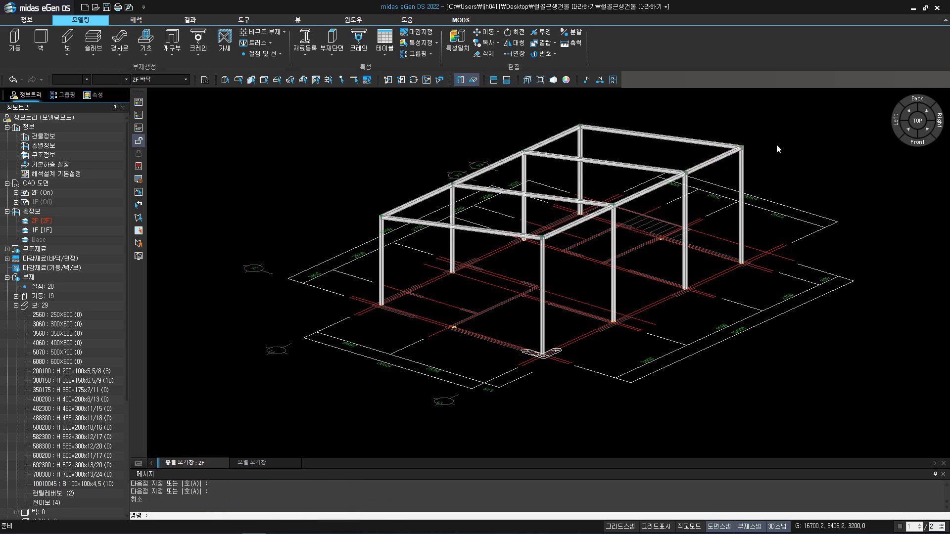
Draw a B 100x100x4.5 secondary beam (작은보) lengthwise between the midpoints of the two short-side end beams
{"action": "middle_click_drag", "start_coordinate": [868, 173], "coordinate": [772, 240]}
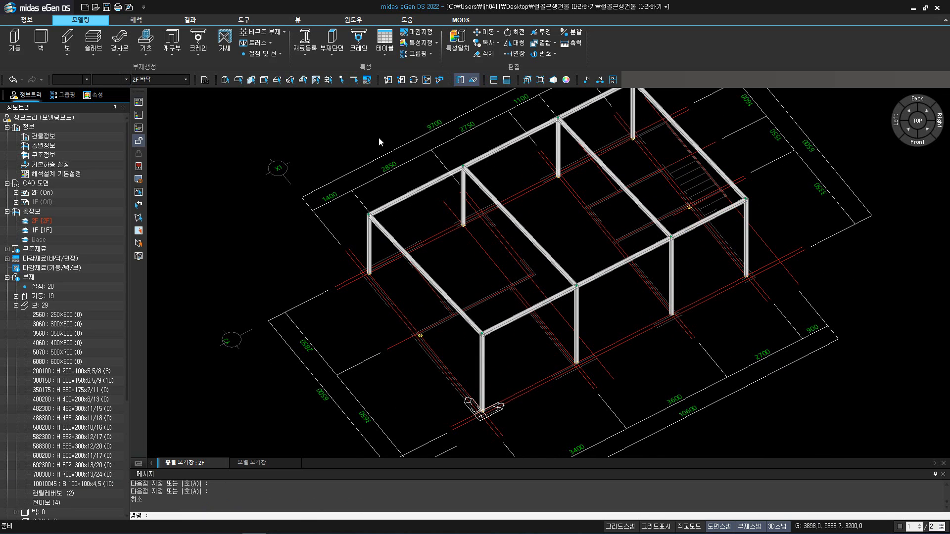
{"action": "left_click", "coordinate": [68, 52]}
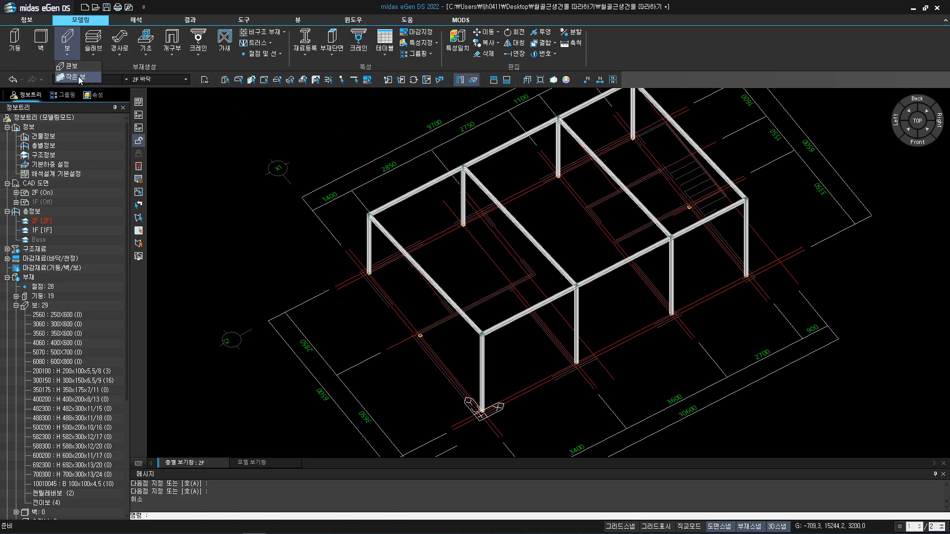
{"action": "left_click", "coordinate": [75, 77]}
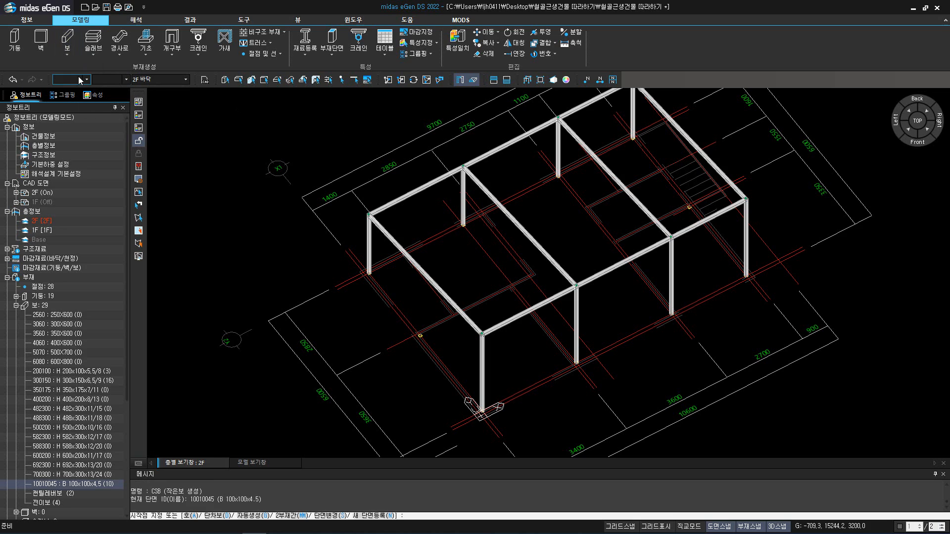
{"action": "left_click", "coordinate": [428, 274]}
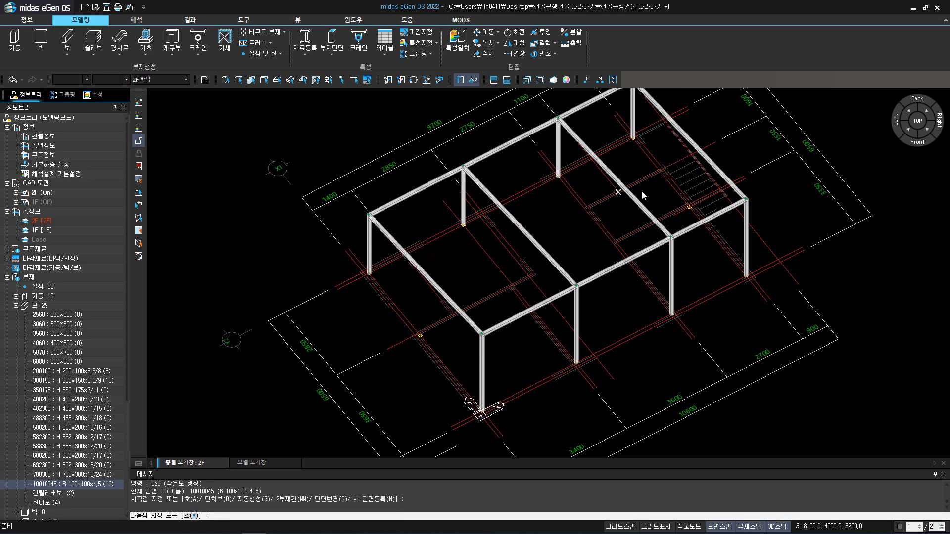
{"action": "left_click", "coordinate": [691, 140]}
{"action": "key", "text": "Escape"}
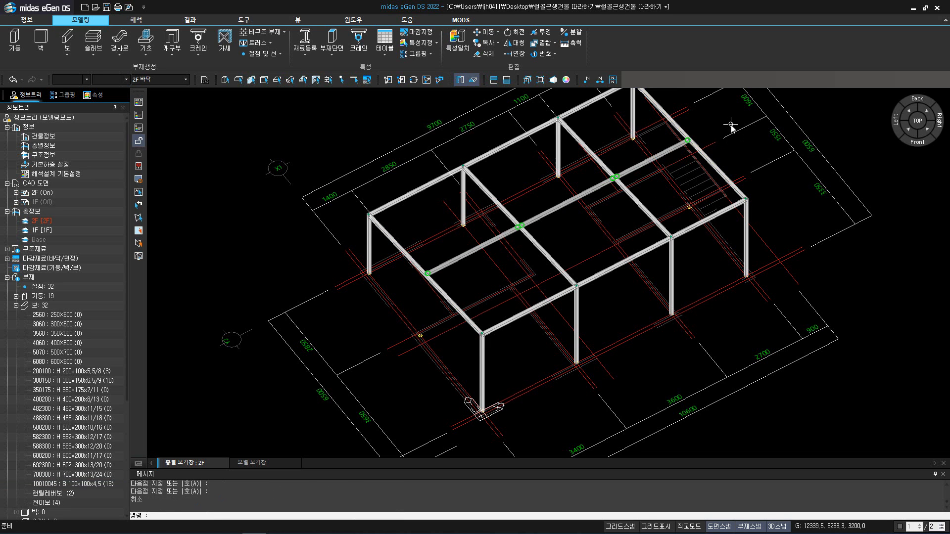
Designate the secondary beams along the middle of the roof as lateral support beams (횡지지보)
{"action": "middle_click_drag", "start_coordinate": [741, 153], "coordinate": [717, 213]}
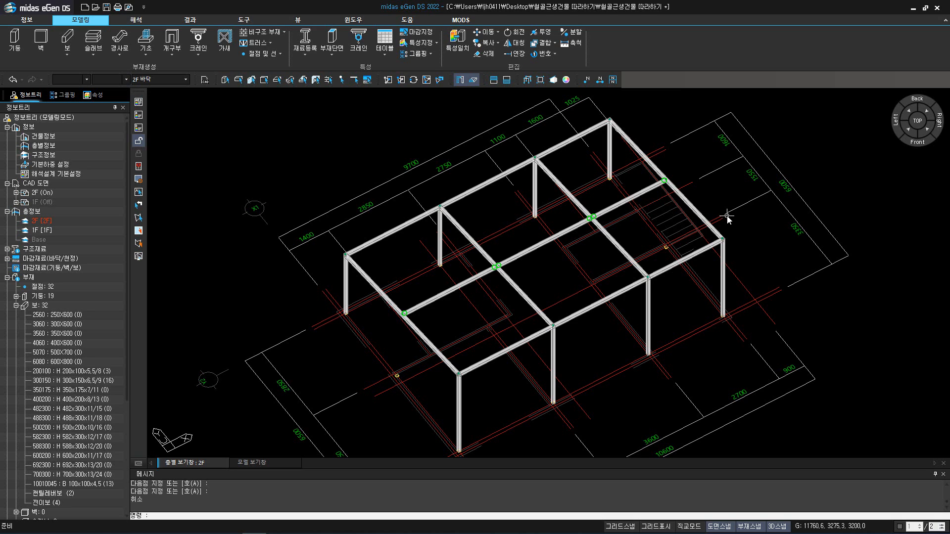
{"action": "left_click", "coordinate": [428, 43]}
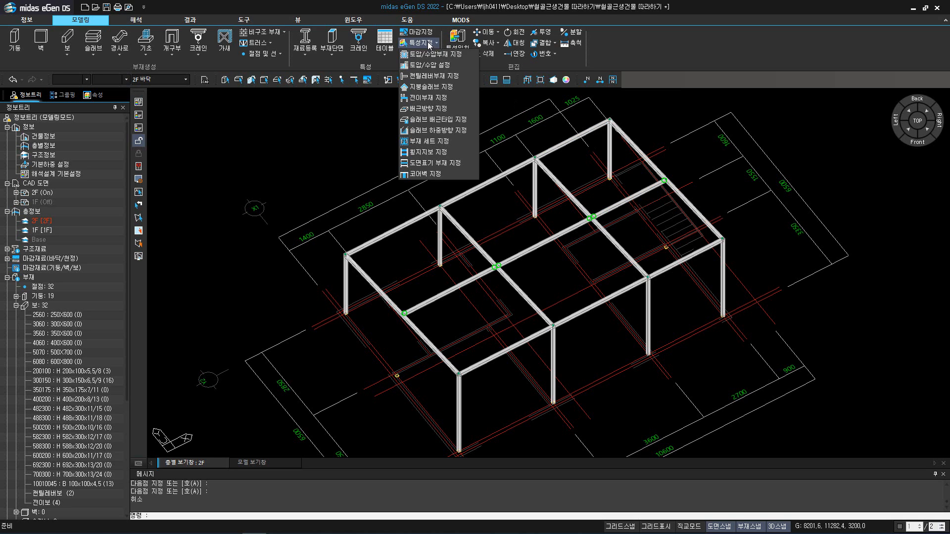
{"action": "left_click", "coordinate": [428, 152]}
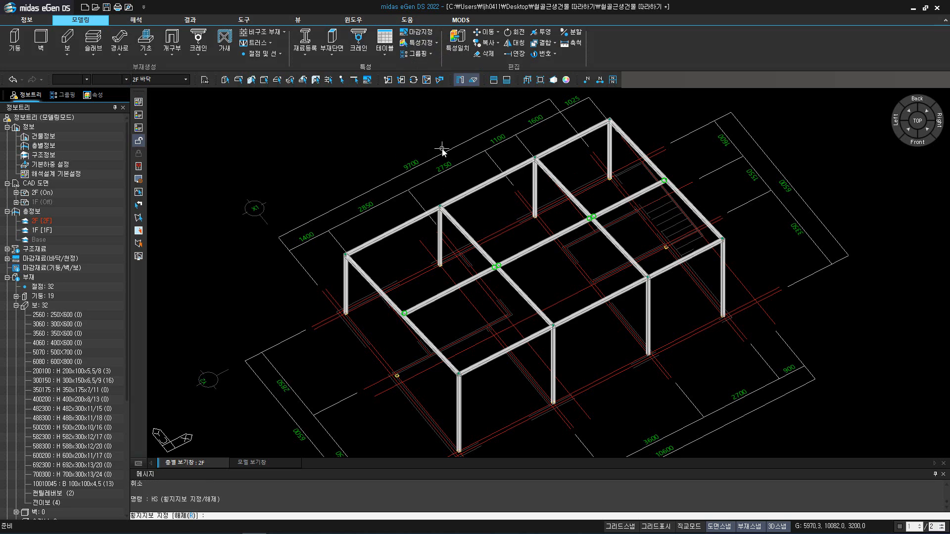
{"action": "left_click", "coordinate": [256, 79]}
{"action": "left_click_drag", "start_coordinate": [258, 110], "coordinate": [729, 410]}
{"action": "right_click", "coordinate": [730, 406]}
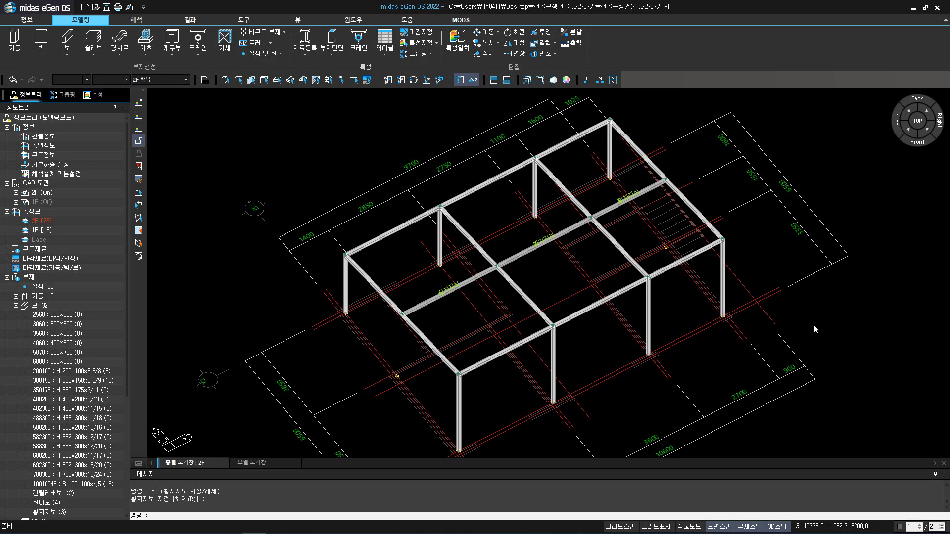
Set the height of new B 100x100x4.5 columns to 부재 지정, with the two sloping short-side end beams as boundary members
{"action": "left_click", "coordinate": [909, 134]}
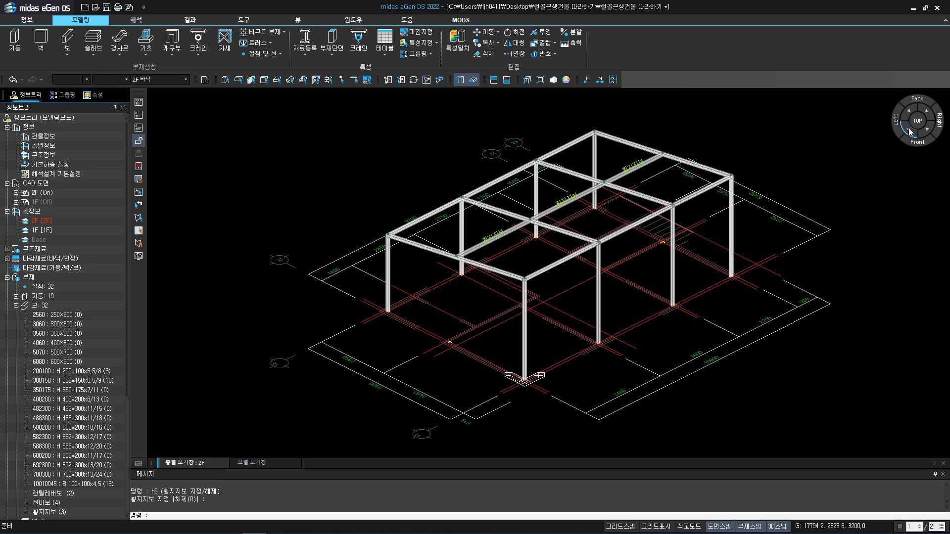
{"action": "left_click", "coordinate": [15, 42]}
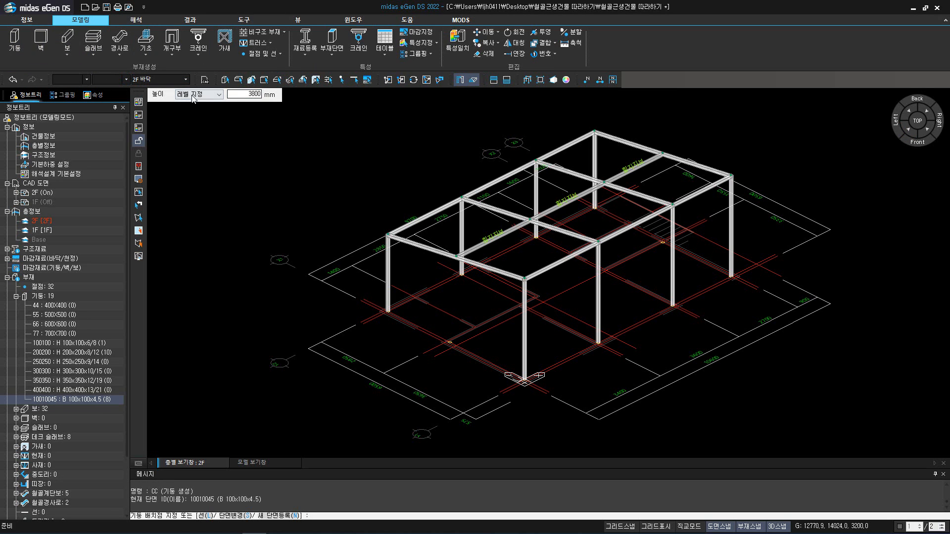
{"action": "left_click", "coordinate": [208, 95]}
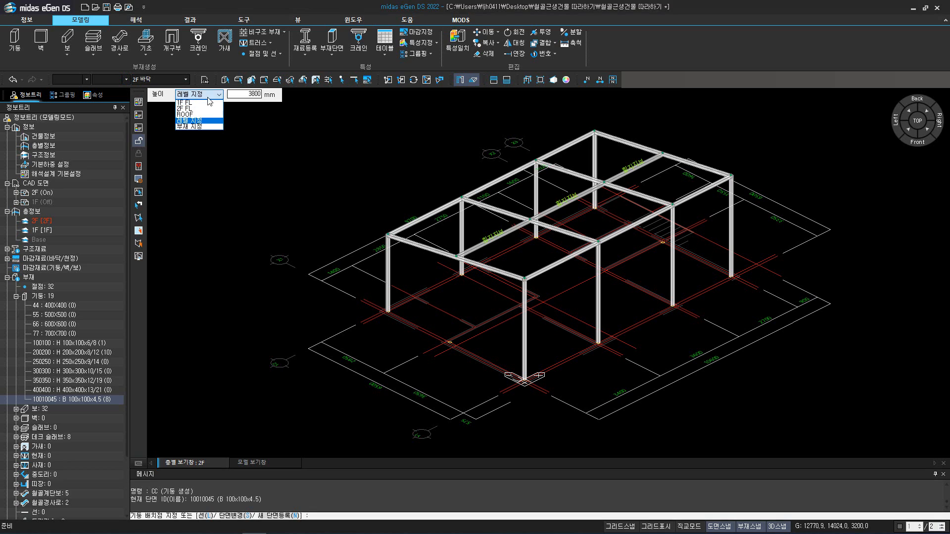
{"action": "left_click", "coordinate": [202, 127]}
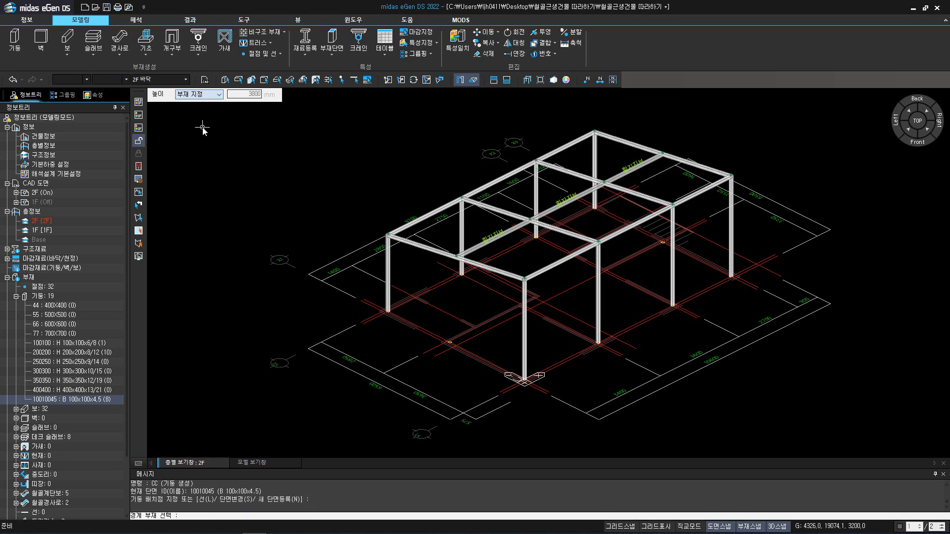
{"action": "left_click", "coordinate": [424, 250]}
{"action": "left_click", "coordinate": [634, 147]}
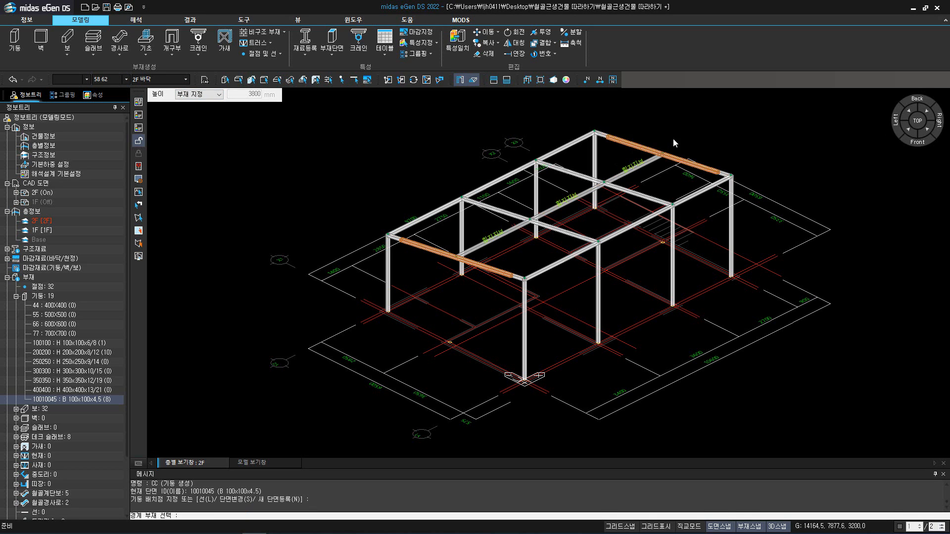
{"action": "key", "text": "Return"}
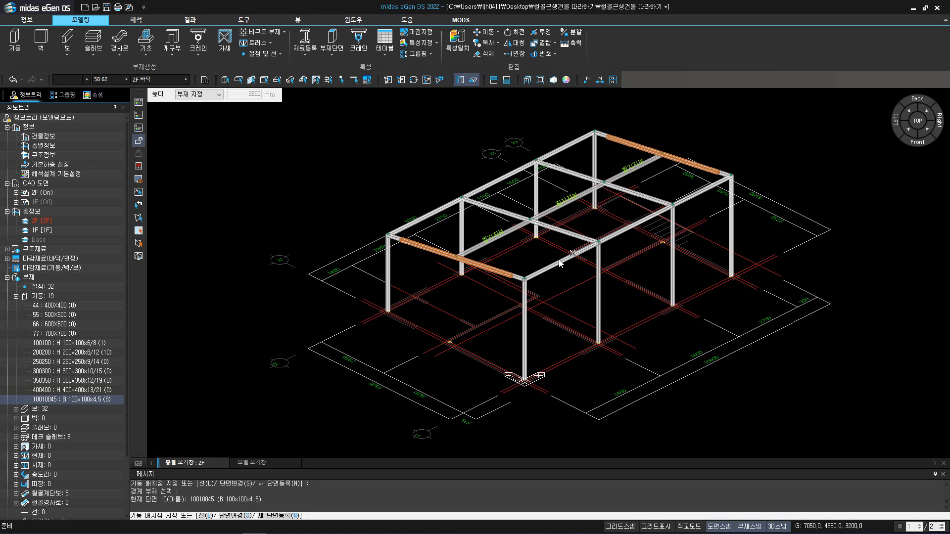
Place a column at the CAD column mark under each of the two sloping short-side end beams
{"action": "scroll", "coordinate": [450, 321], "scroll_direction": "up", "scroll_amount": 4}
{"action": "scroll", "coordinate": [451, 297], "scroll_direction": "up", "scroll_amount": 4}
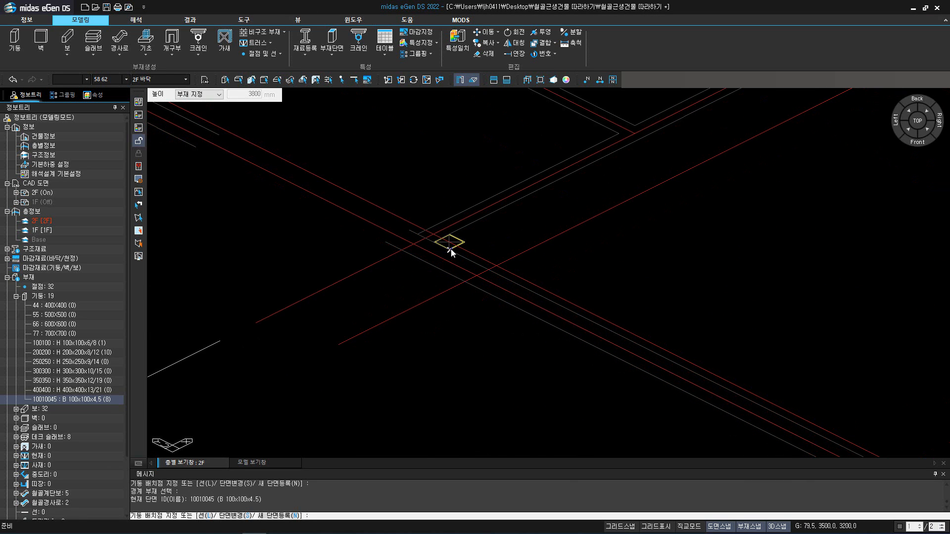
{"action": "left_click", "coordinate": [451, 246]}
{"action": "scroll", "coordinate": [471, 263], "scroll_direction": "down", "scroll_amount": 8}
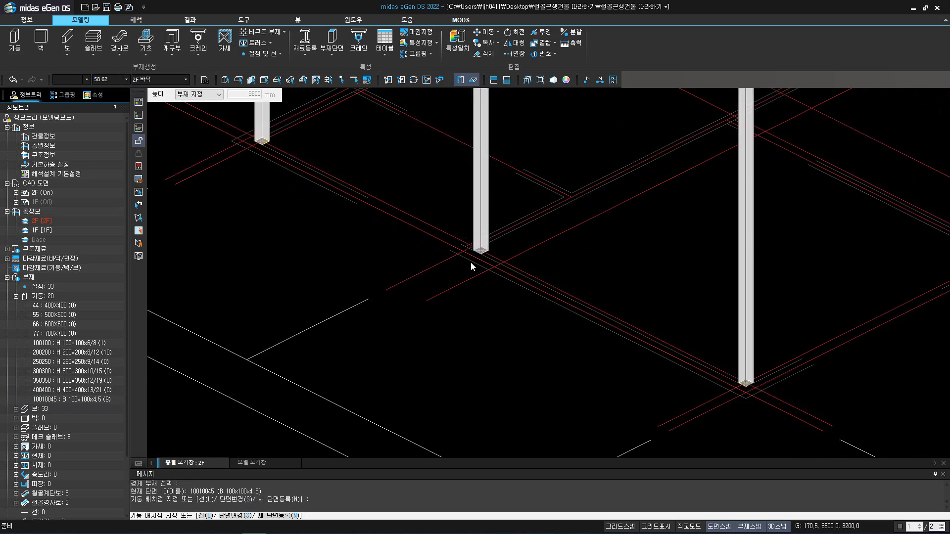
{"action": "scroll", "coordinate": [530, 313], "scroll_direction": "up", "scroll_amount": 4}
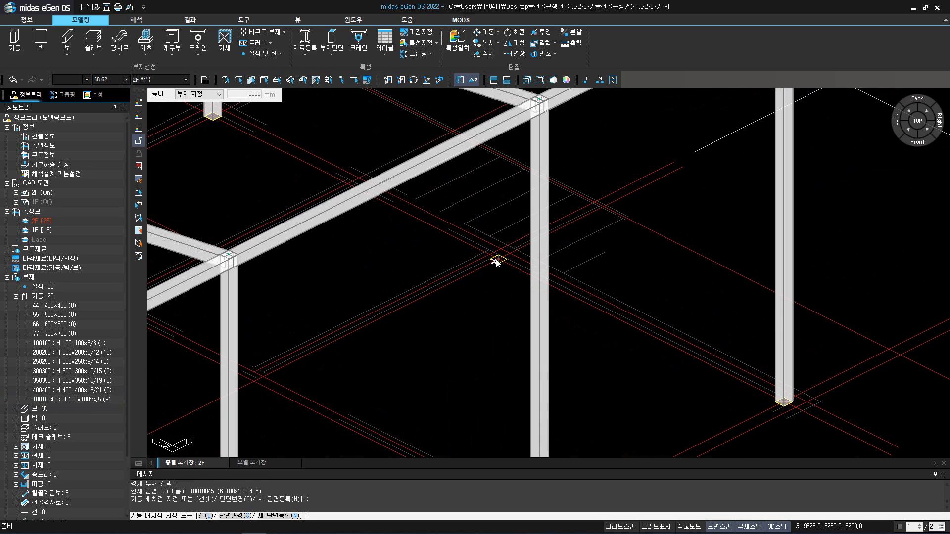
{"action": "left_click", "coordinate": [497, 260]}
{"action": "scroll", "coordinate": [527, 279], "scroll_direction": "down", "scroll_amount": 2}
{"action": "scroll", "coordinate": [528, 279], "scroll_direction": "down", "scroll_amount": 5}
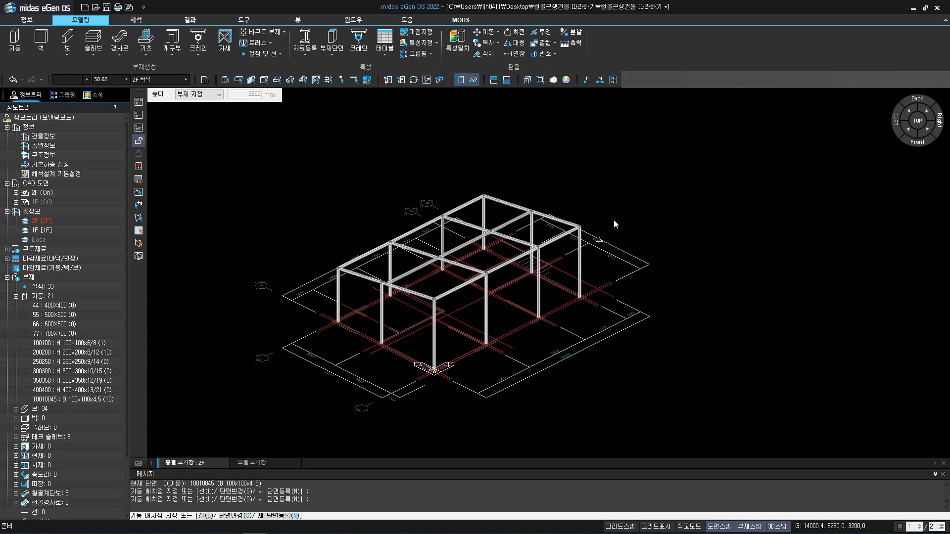
{"action": "key", "text": "Escape"}
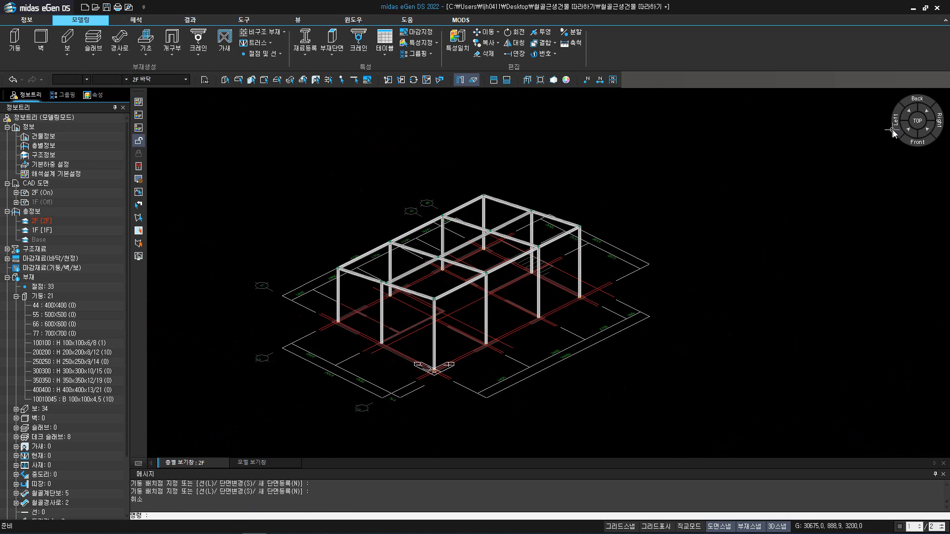
Set an isometric view and hide the 2F CAD drawing
{"action": "left_click", "coordinate": [911, 132]}
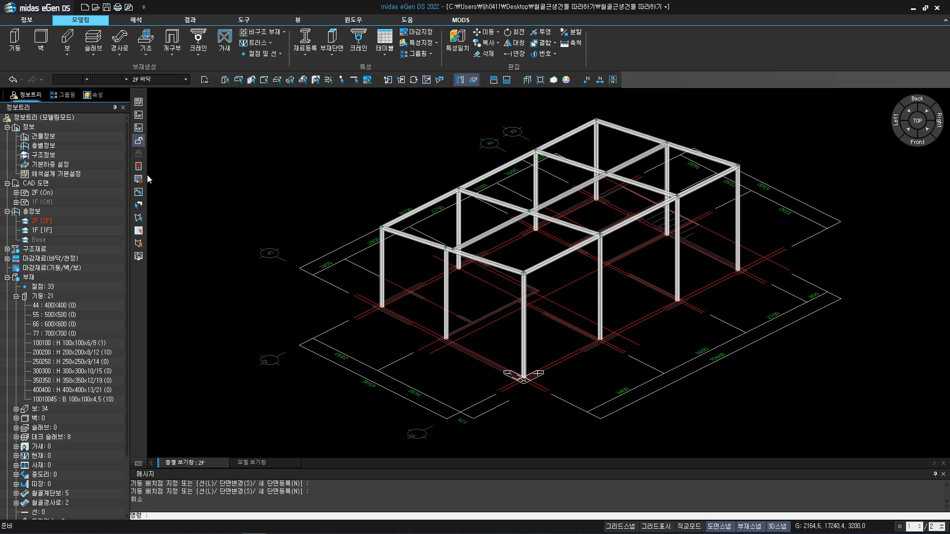
{"action": "right_click", "coordinate": [41, 194]}
{"action": "left_click", "coordinate": [61, 198]}
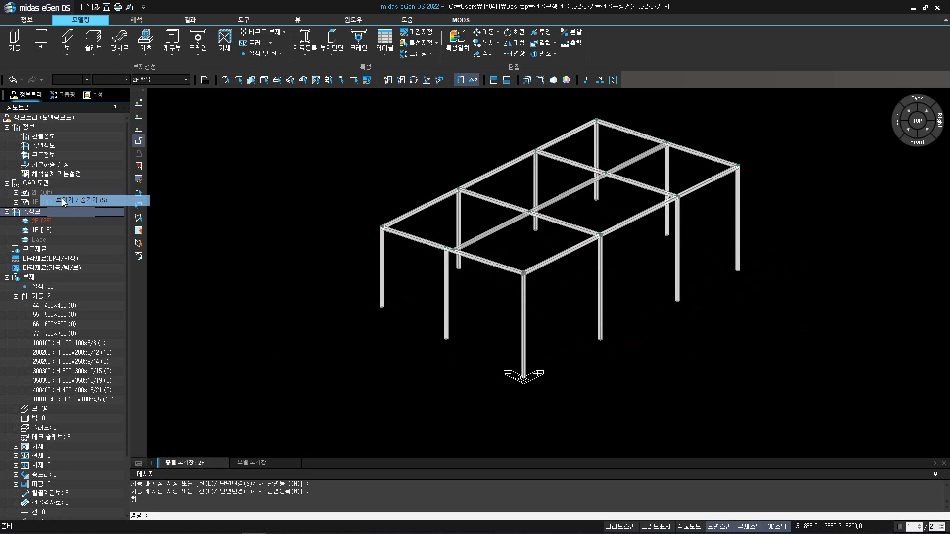
Isolate the 2F roof beams so only they are displayed, and show them in an isometric view
{"action": "middle_click_drag", "start_coordinate": [384, 273], "coordinate": [463, 212]}
{"action": "left_click_drag", "start_coordinate": [578, 194], "coordinate": [744, 235]}
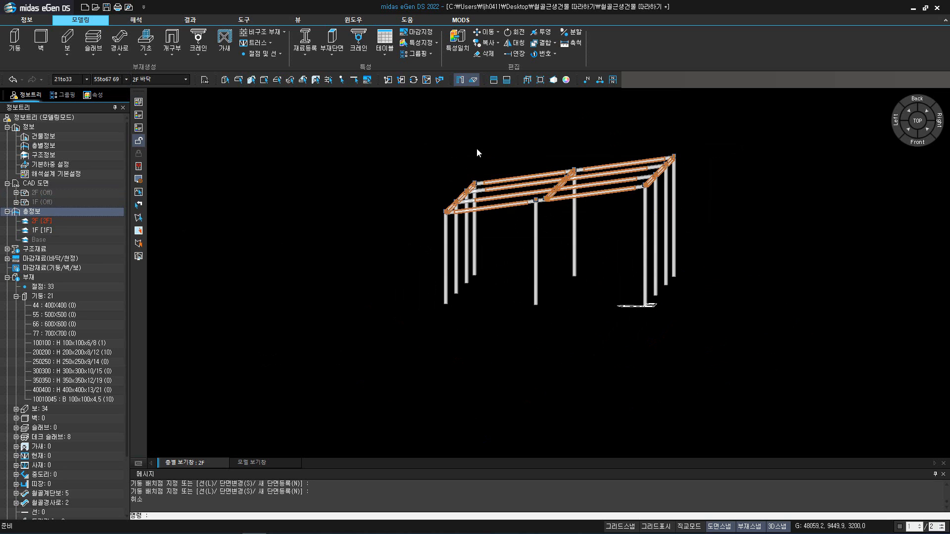
{"action": "left_click", "coordinate": [392, 81]}
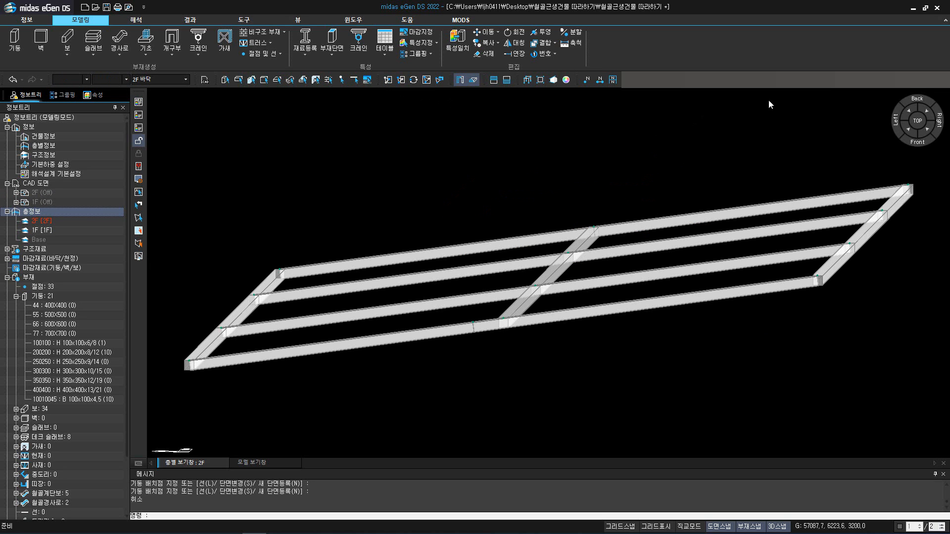
{"action": "left_click", "coordinate": [912, 129]}
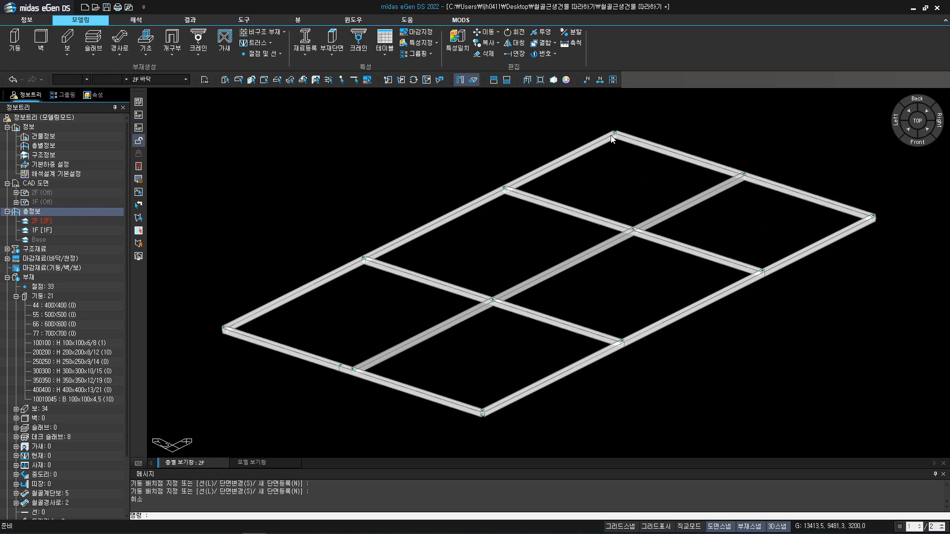
Create SR 16 braces from the roof frame's left corner to the first interior centre-beam node and on to the front corner
{"action": "left_click", "coordinate": [224, 49]}
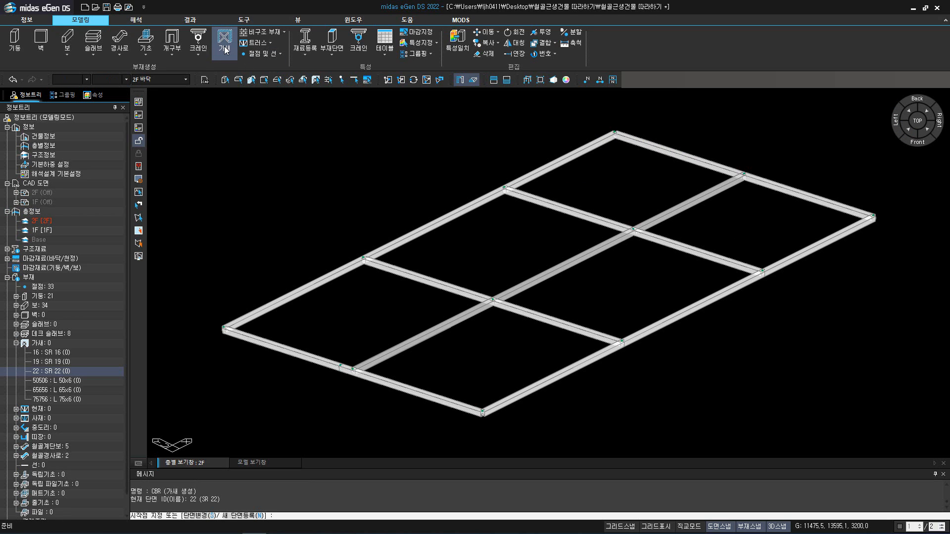
{"action": "left_click", "coordinate": [208, 516]}
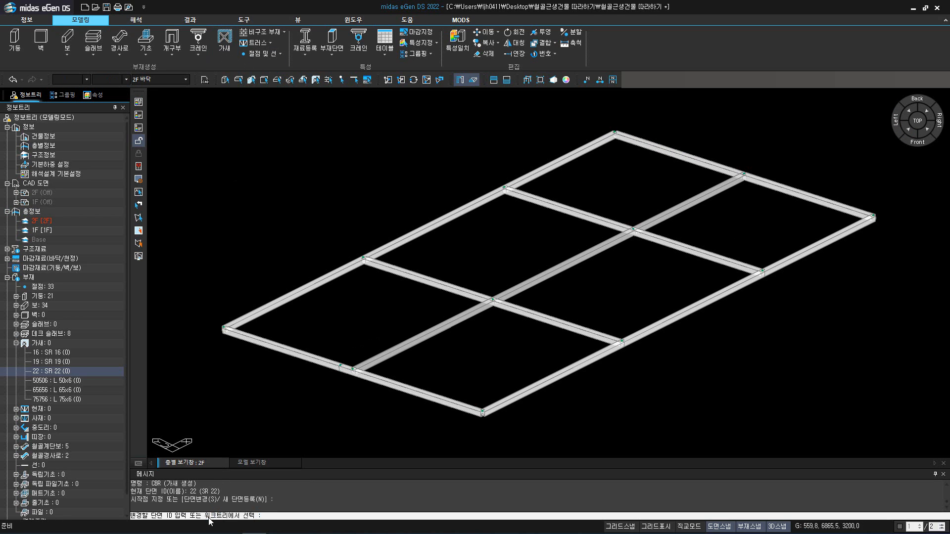
{"action": "left_click", "coordinate": [58, 354]}
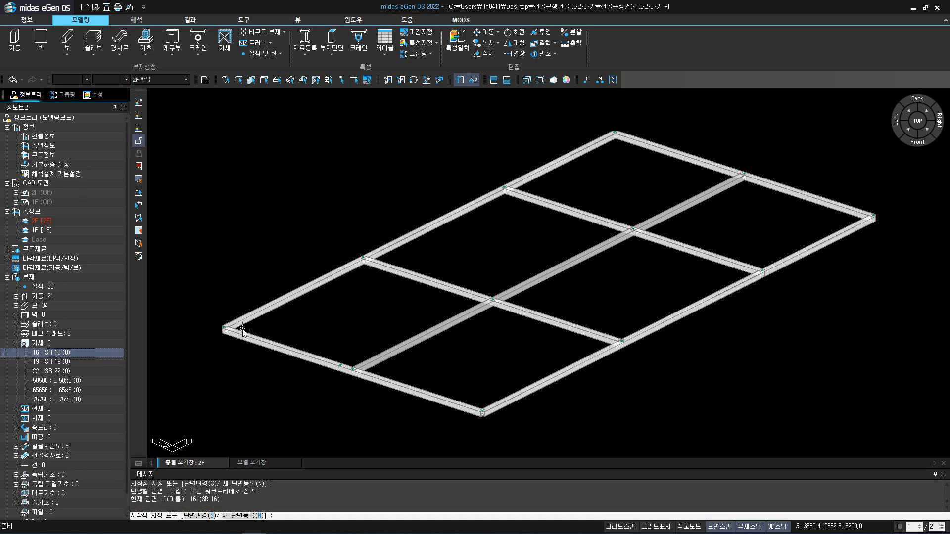
{"action": "left_click", "coordinate": [226, 328]}
{"action": "left_click", "coordinate": [486, 296]}
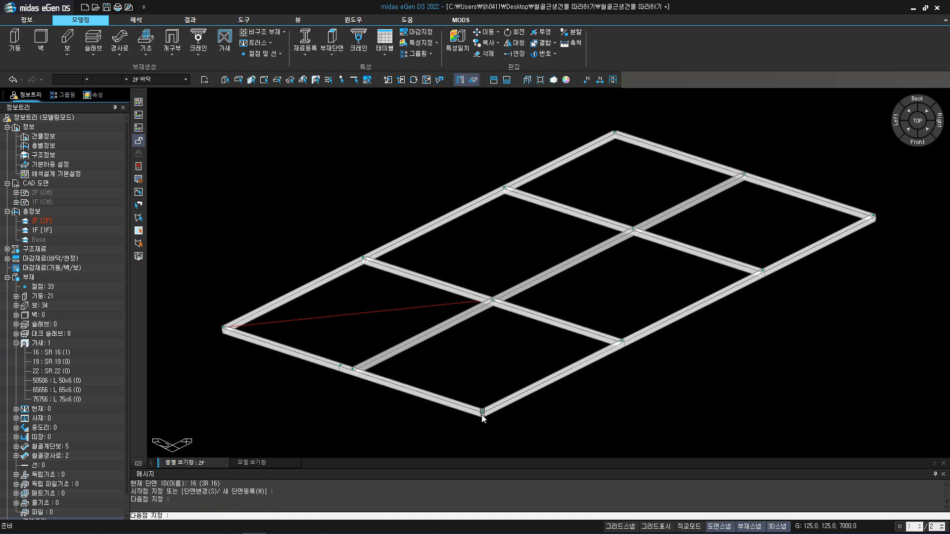
{"action": "left_click", "coordinate": [483, 412]}
{"action": "key", "text": "Escape"}
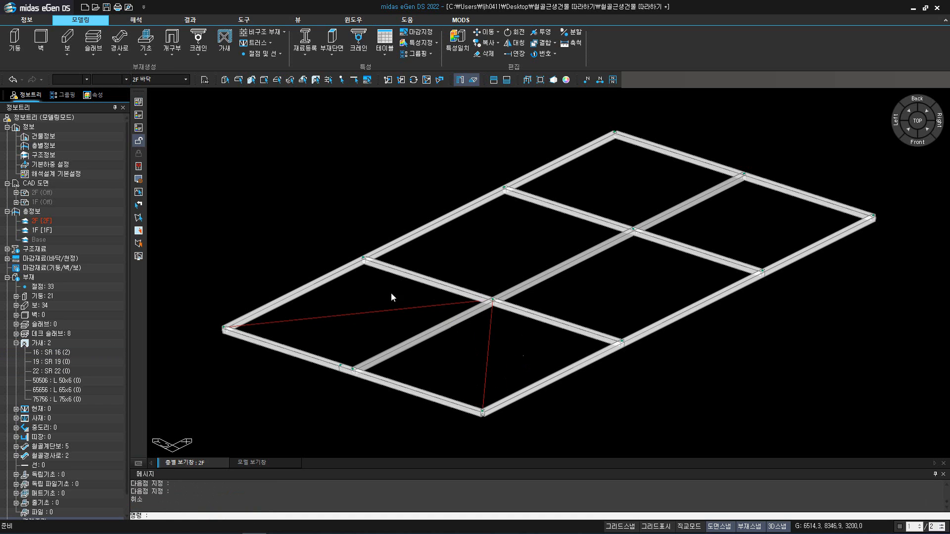
Add a closed diamond of SR 16 braces linking the centre beam's near end, both first side-beam nodes and the second interior centre node
{"action": "key", "text": "Return"}
{"action": "left_click", "coordinate": [364, 259]}
{"action": "left_click", "coordinate": [358, 367]}
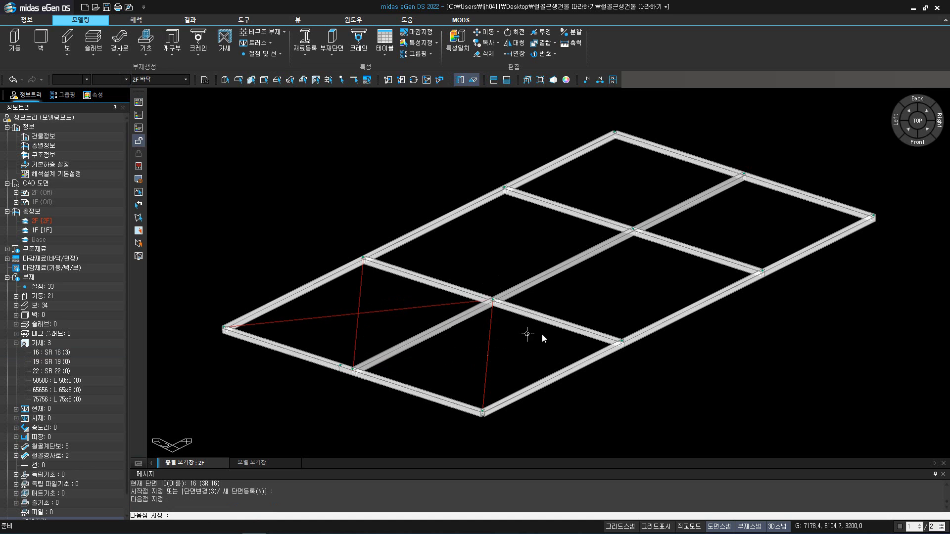
{"action": "left_click", "coordinate": [622, 342]}
{"action": "left_click", "coordinate": [634, 230]}
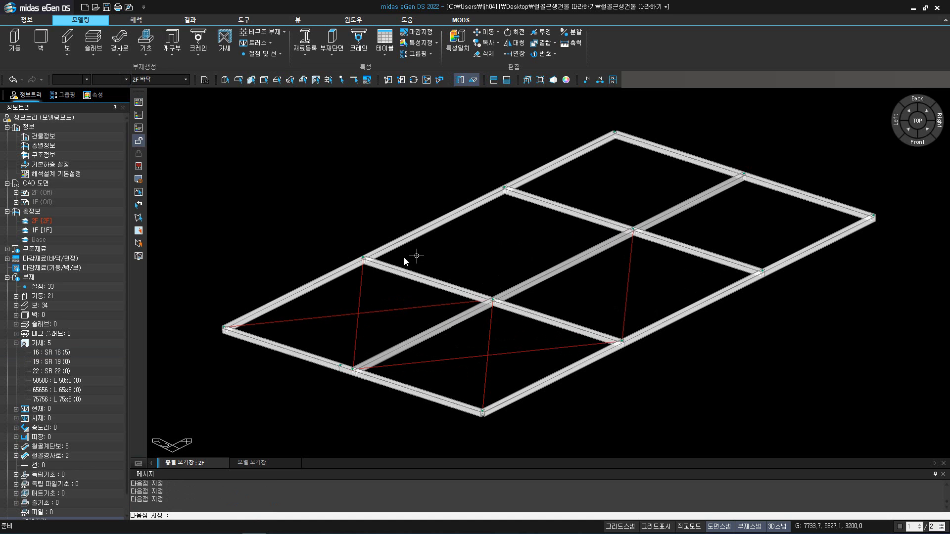
{"action": "left_click", "coordinate": [364, 258]}
{"action": "key", "text": "Escape"}
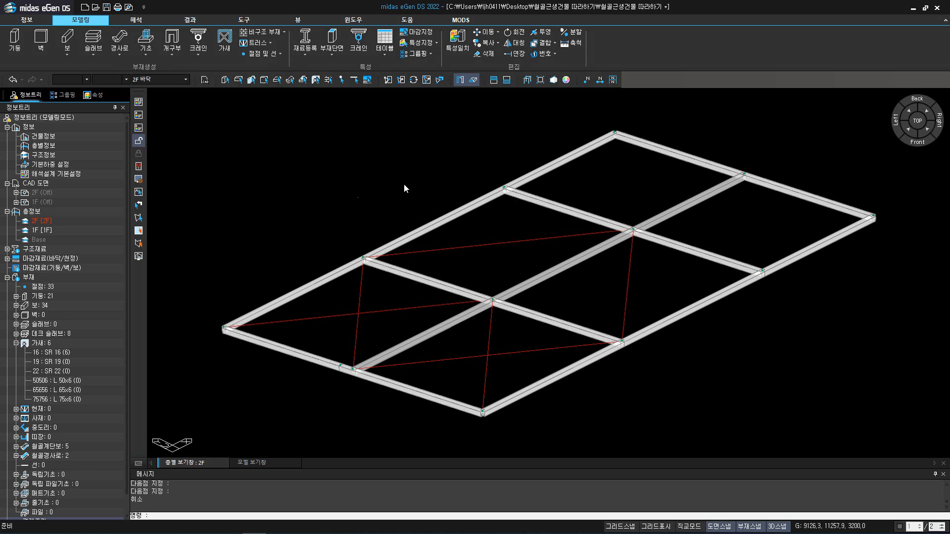
Add a closed diamond of SR 16 braces linking both second side-beam nodes, the first interior centre node and the centre beam's far end
{"action": "key", "text": "Return"}
{"action": "left_click", "coordinate": [505, 187]}
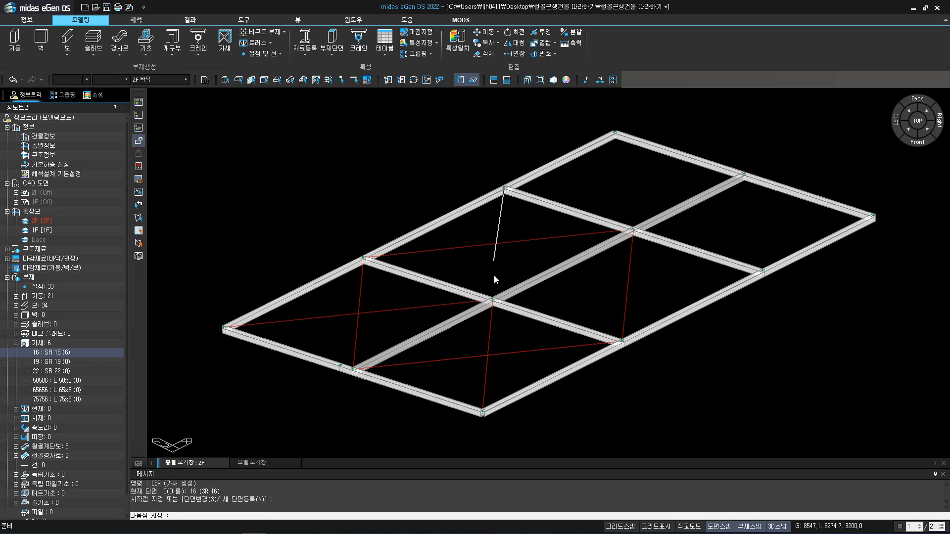
{"action": "left_click", "coordinate": [493, 300]}
{"action": "left_click", "coordinate": [762, 272]}
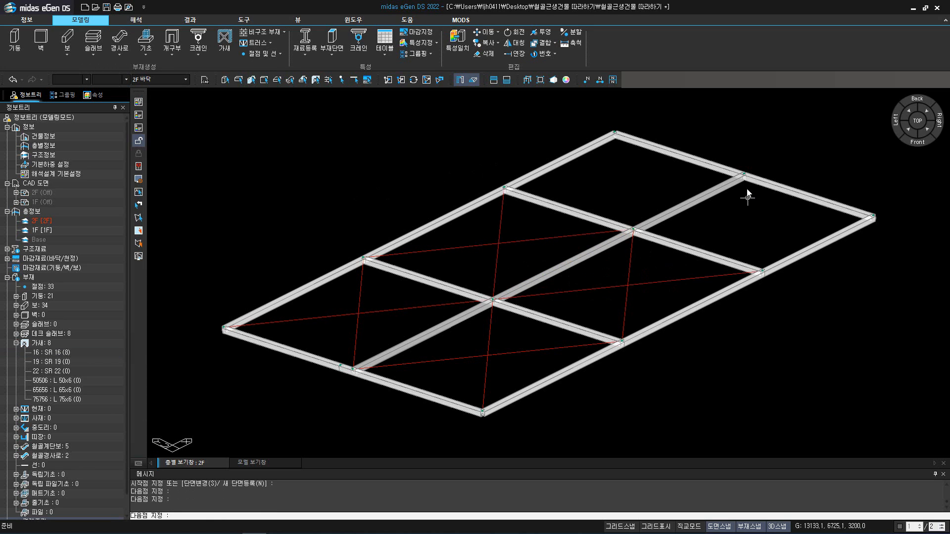
{"action": "left_click", "coordinate": [743, 175]}
{"action": "left_click", "coordinate": [497, 188]}
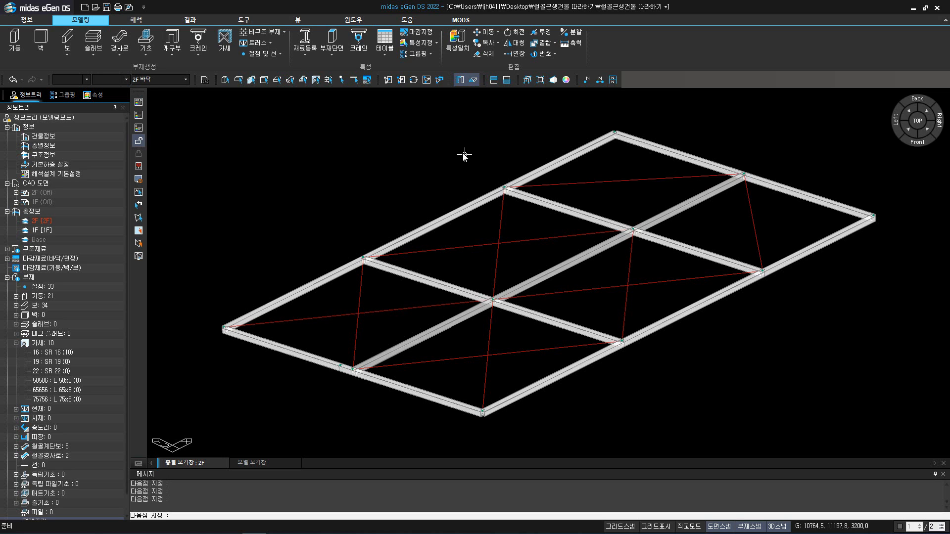
{"action": "key", "text": "Escape"}
Finish the far-end bays with SR 16 braces from the back corner to the second interior centre node and on to the right corner
{"action": "key", "text": "Return"}
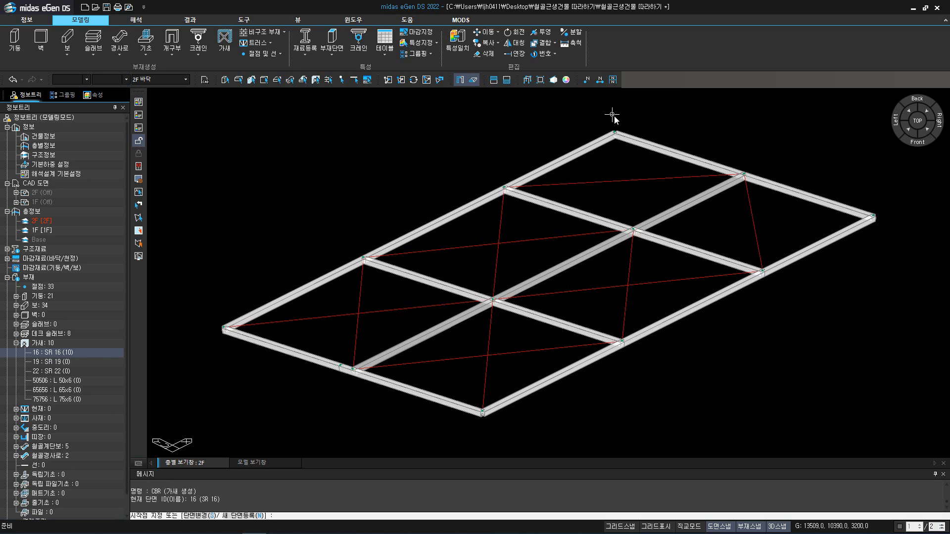
{"action": "left_click", "coordinate": [639, 229]}
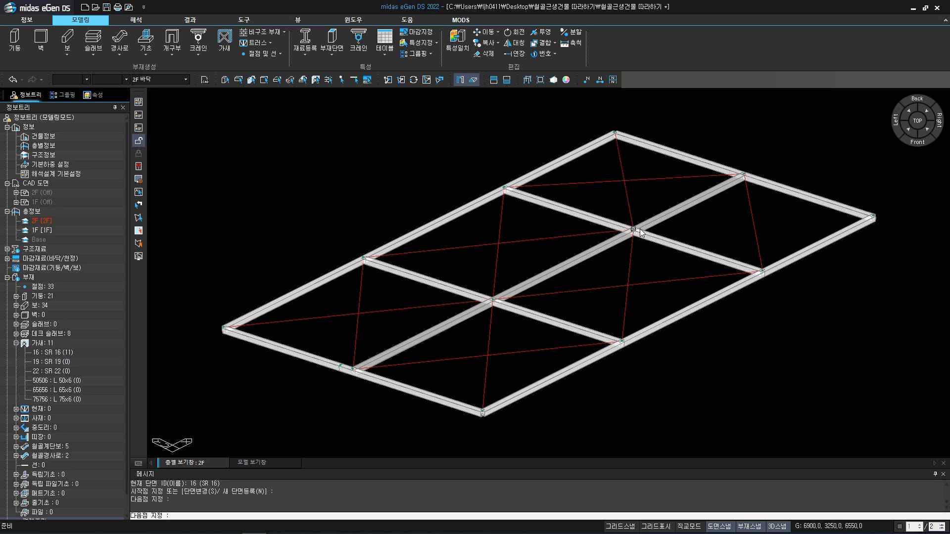
{"action": "left_click", "coordinate": [880, 216]}
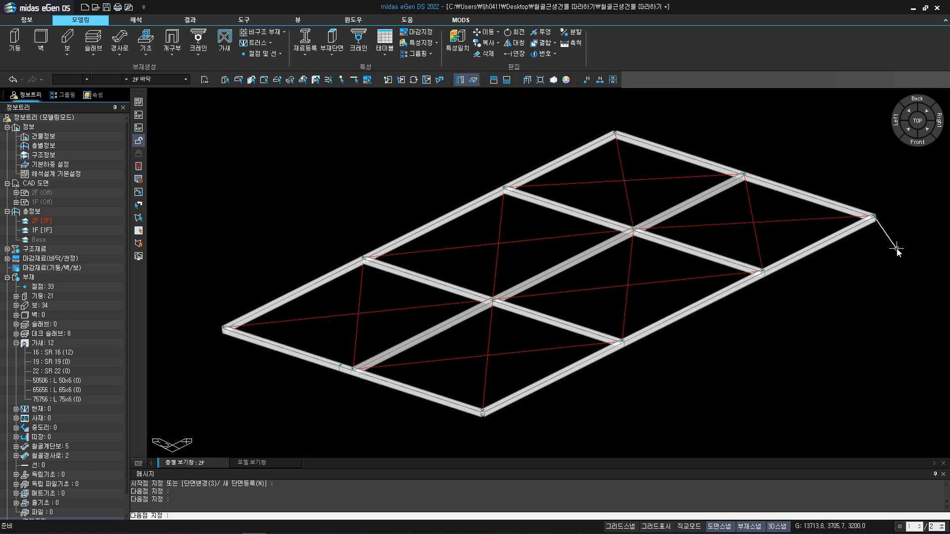
{"action": "key", "text": "Escape"}
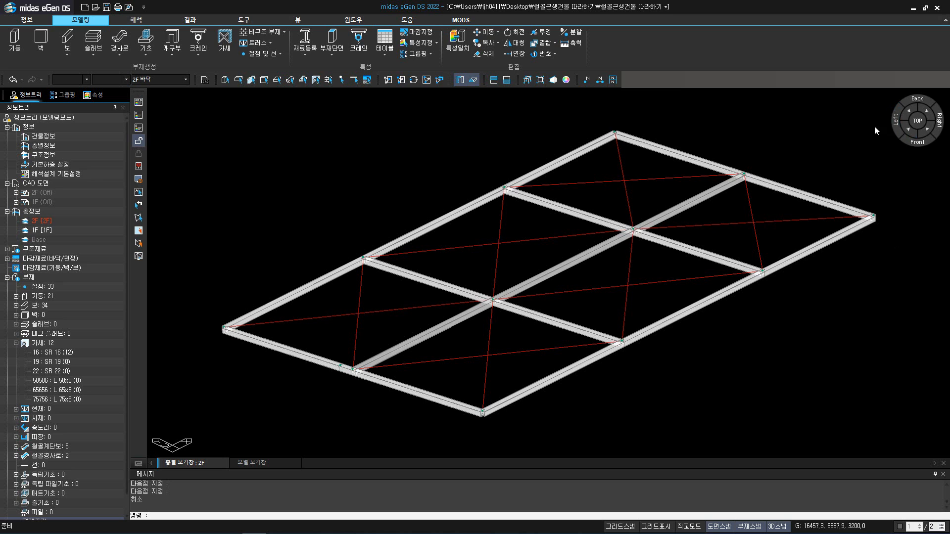
Display all the model's members again and switch the working floor to 1F 바닥
{"action": "left_click", "coordinate": [426, 80]}
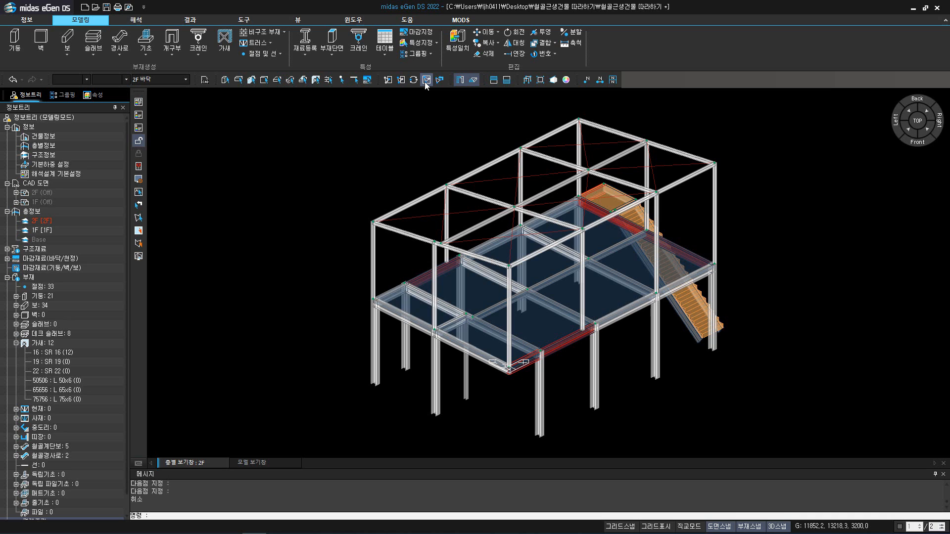
{"action": "left_click", "coordinate": [176, 80]}
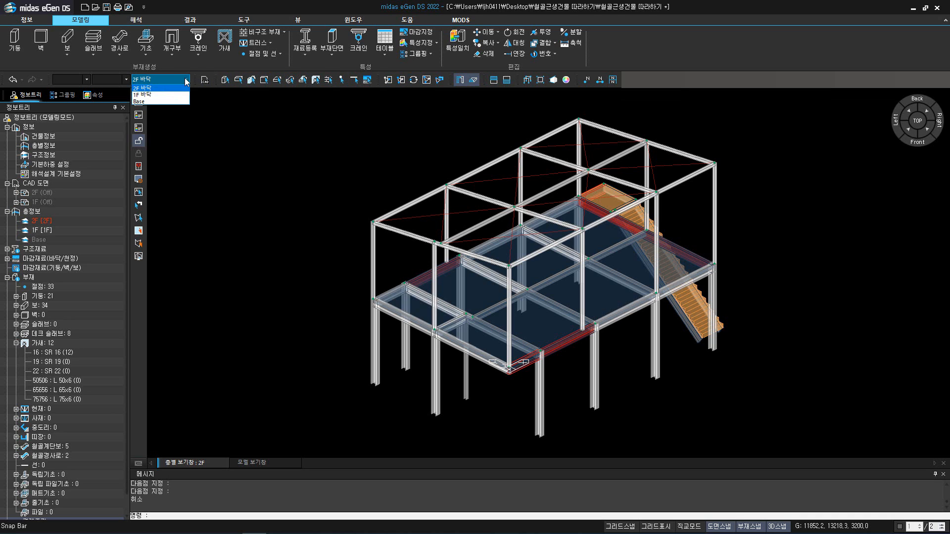
{"action": "left_click", "coordinate": [143, 94]}
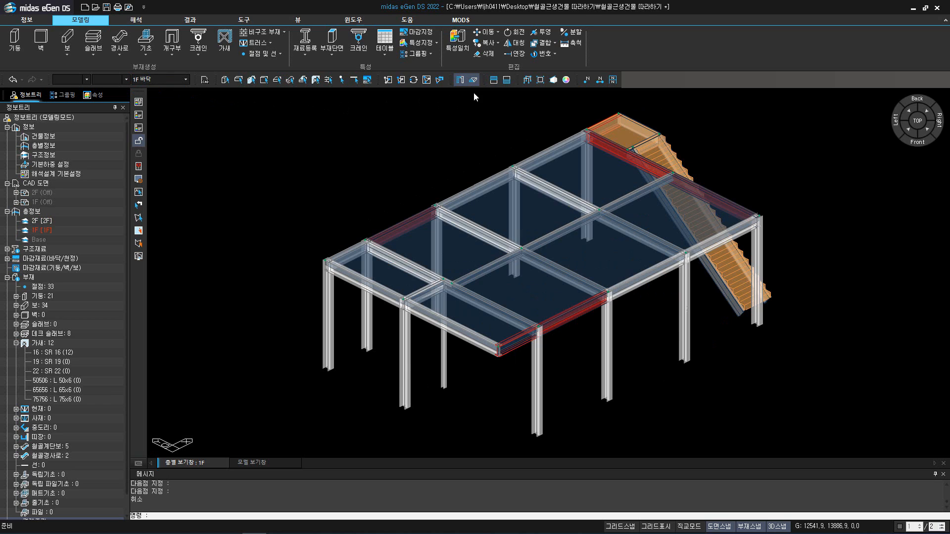
Hide the 1F members and display the 1F CAD drawing in an isometric view
{"action": "left_click", "coordinate": [505, 82]}
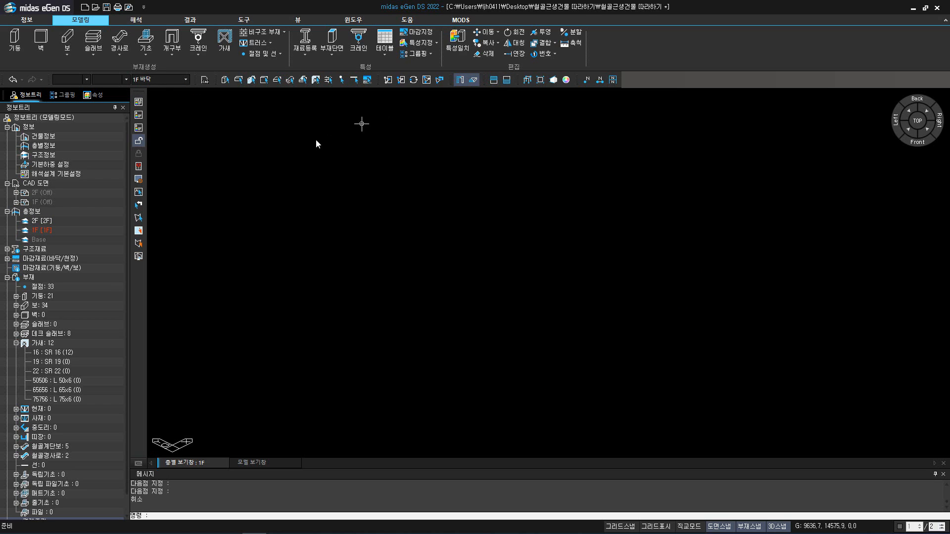
{"action": "right_click", "coordinate": [42, 202]}
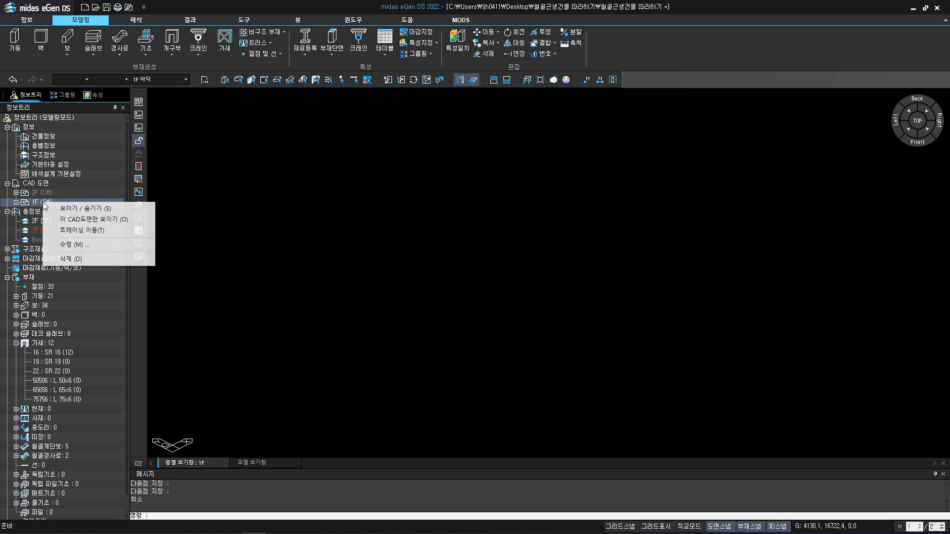
{"action": "left_click", "coordinate": [75, 209]}
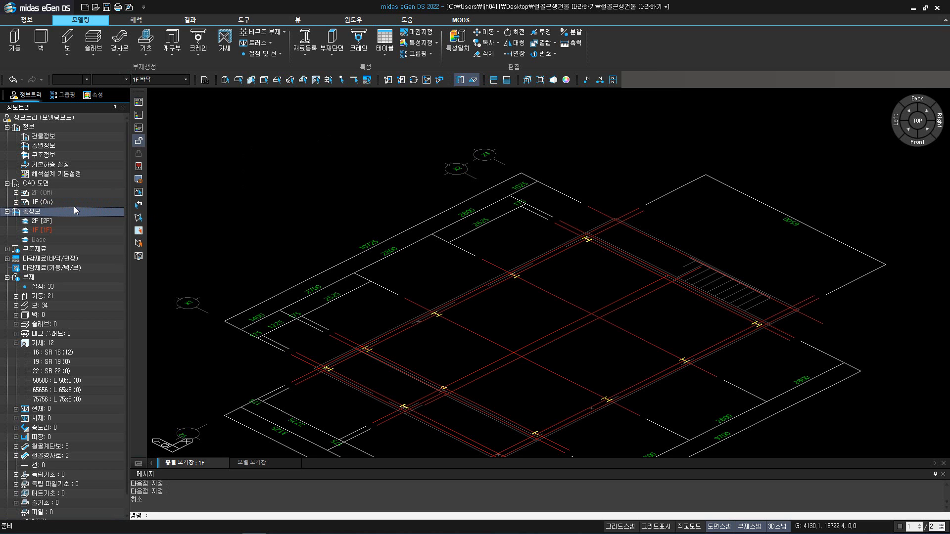
{"action": "left_click", "coordinate": [909, 130]}
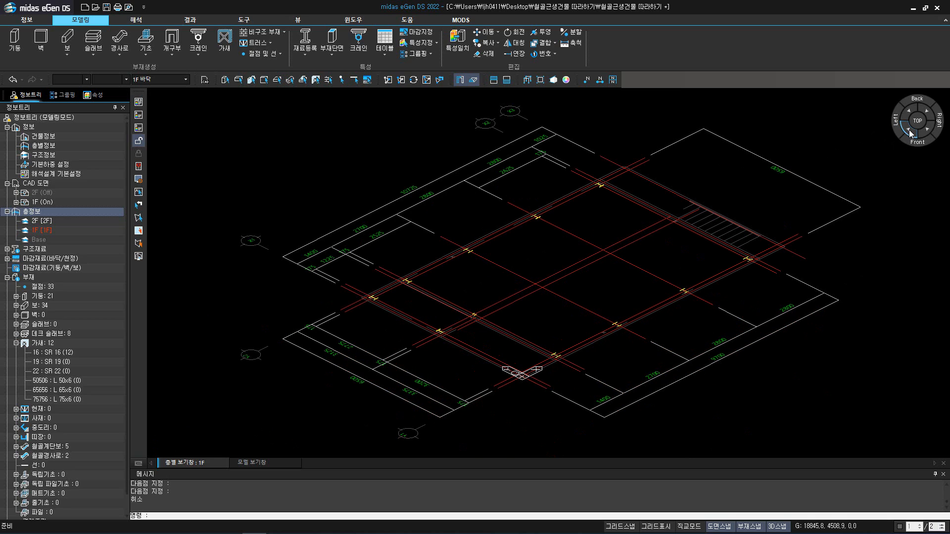
Start a mat foundation and register a new section for it with ID 400 and a thickness of 400 mm
{"action": "left_click", "coordinate": [151, 52]}
{"action": "left_click", "coordinate": [157, 99]}
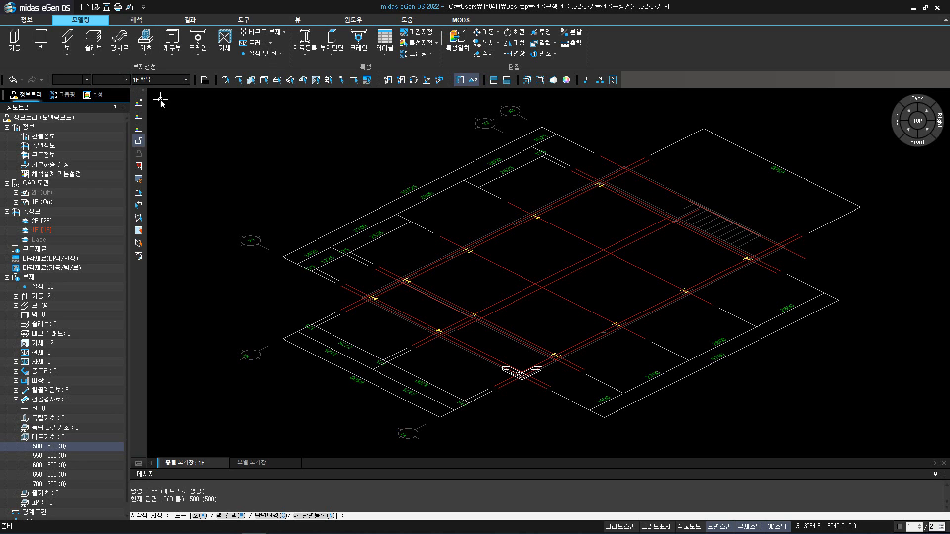
{"action": "left_click", "coordinate": [321, 516]}
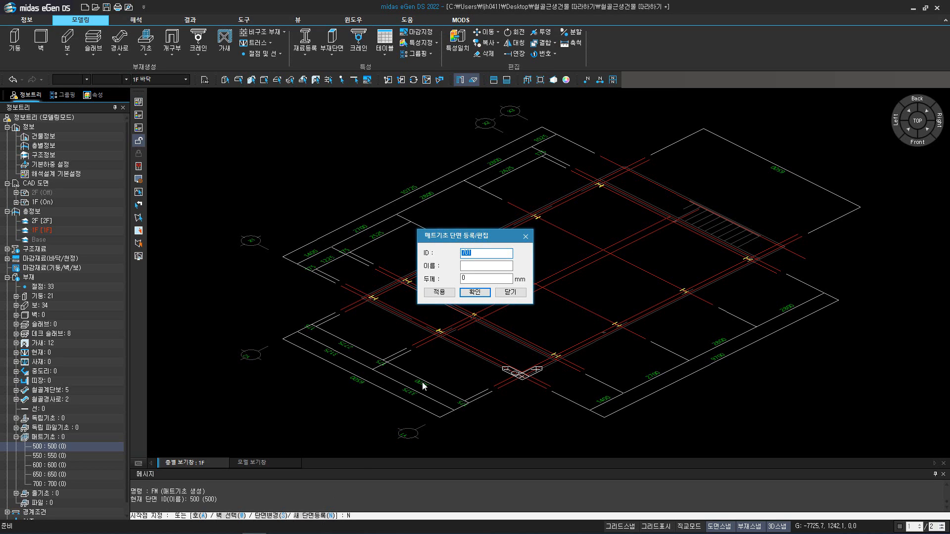
{"action": "type", "text": "400"}
{"action": "left_click", "coordinate": [487, 279]}
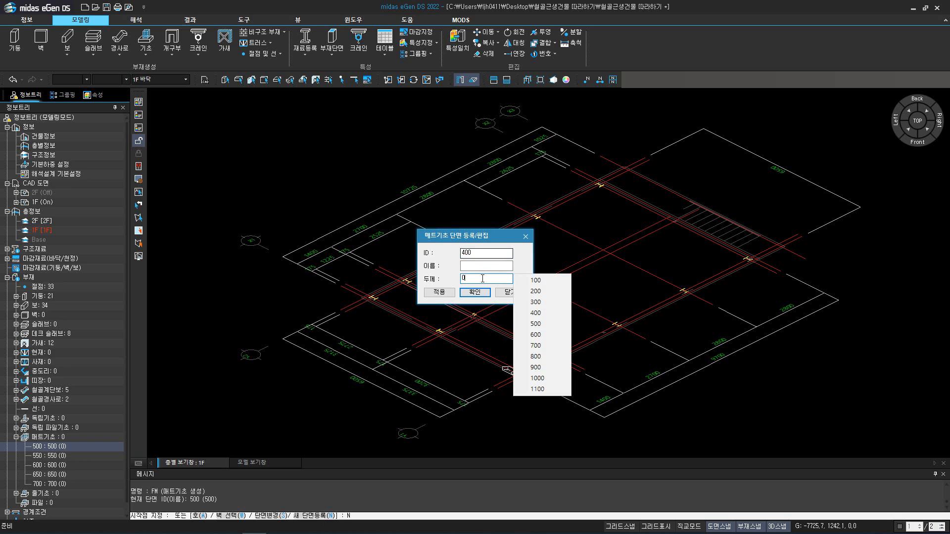
{"action": "left_click", "coordinate": [535, 313]}
{"action": "left_click", "coordinate": [476, 292]}
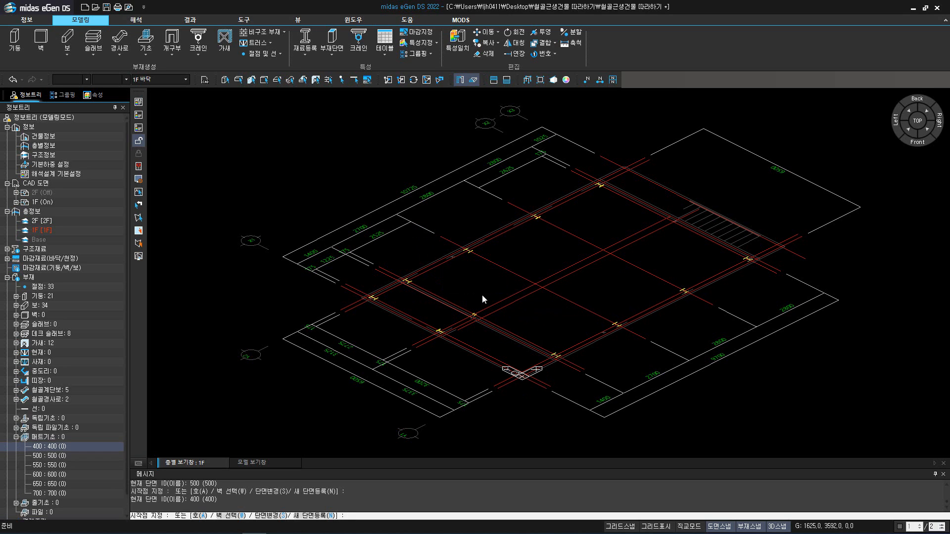
Trace the 400 mm mat foundation from the plan's upper-left outer corner through the upper-right to the lower-right corner
{"action": "left_click", "coordinate": [918, 122]}
{"action": "scroll", "coordinate": [451, 224], "scroll_direction": "up", "scroll_amount": 5}
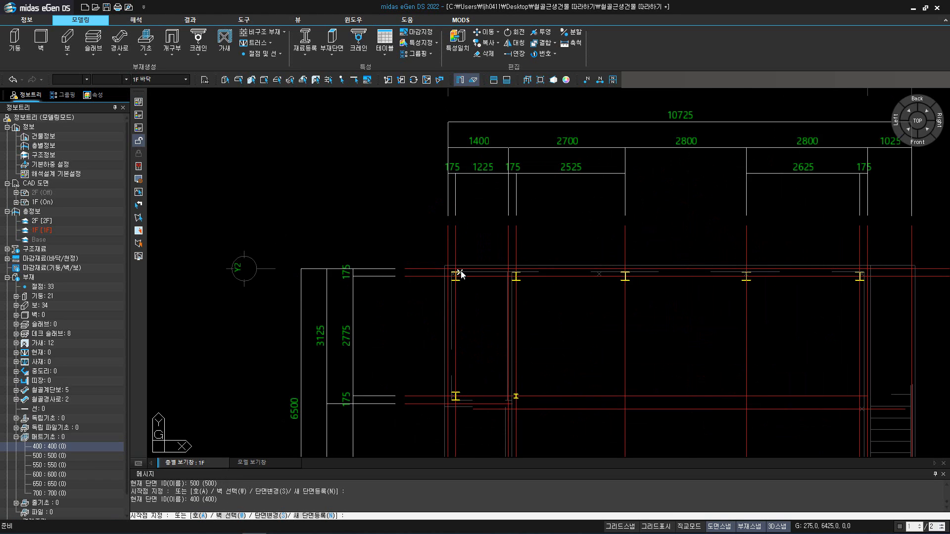
{"action": "left_click", "coordinate": [434, 257]}
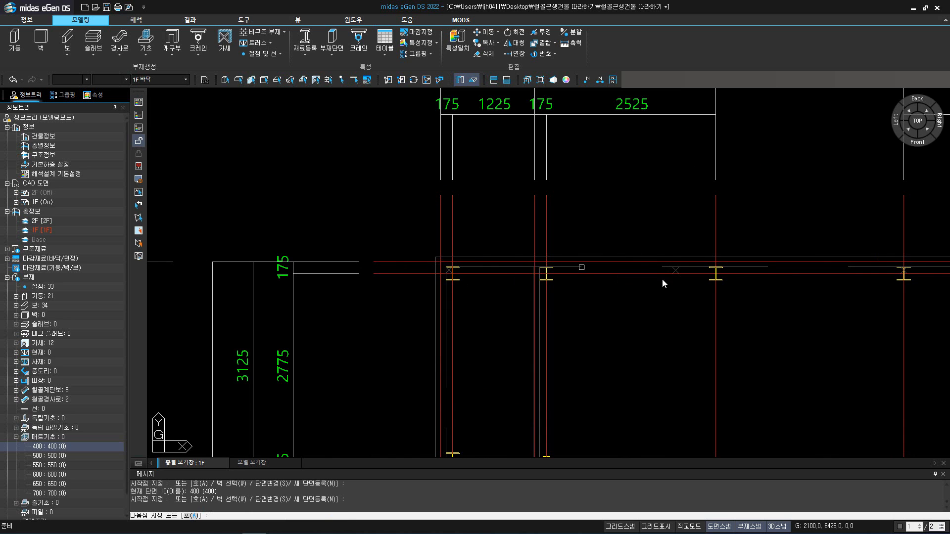
{"action": "middle_click_drag", "start_coordinate": [781, 278], "coordinate": [363, 236]}
{"action": "left_click", "coordinate": [752, 212]}
{"action": "middle_click_drag", "start_coordinate": [732, 396], "coordinate": [749, 108]}
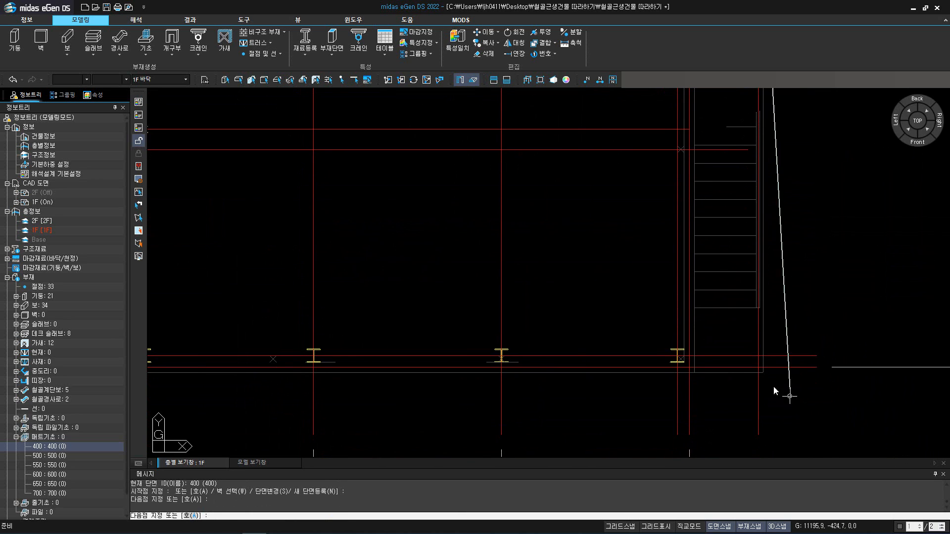
{"action": "left_click", "coordinate": [764, 375]}
Close the mat foundation outline through the plan's lower-left outer corner and set its edge distance to 0
{"action": "middle_click_drag", "start_coordinate": [247, 402], "coordinate": [573, 385]}
{"action": "left_click", "coordinate": [344, 357]}
{"action": "middle_click_drag", "start_coordinate": [447, 219], "coordinate": [456, 466]}
{"action": "left_click", "coordinate": [369, 158]}
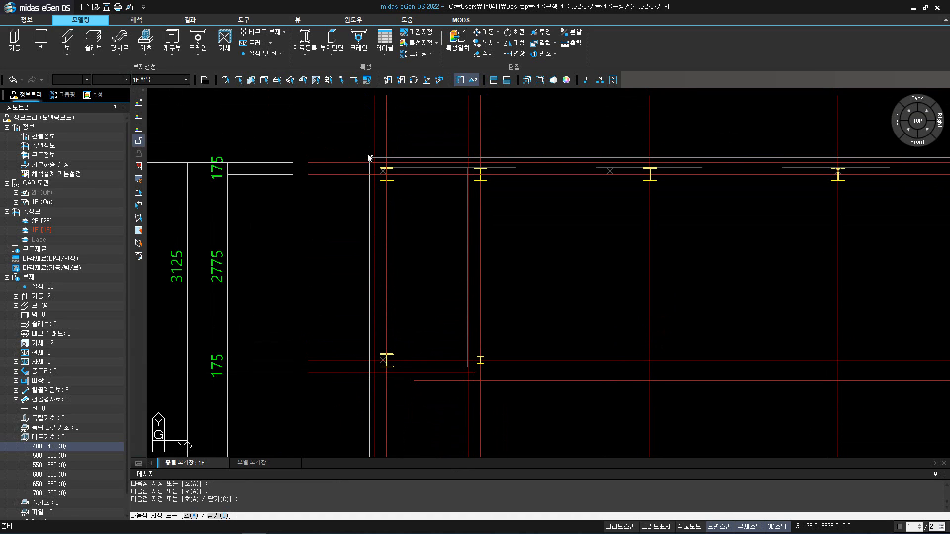
{"action": "left_click", "coordinate": [369, 158]}
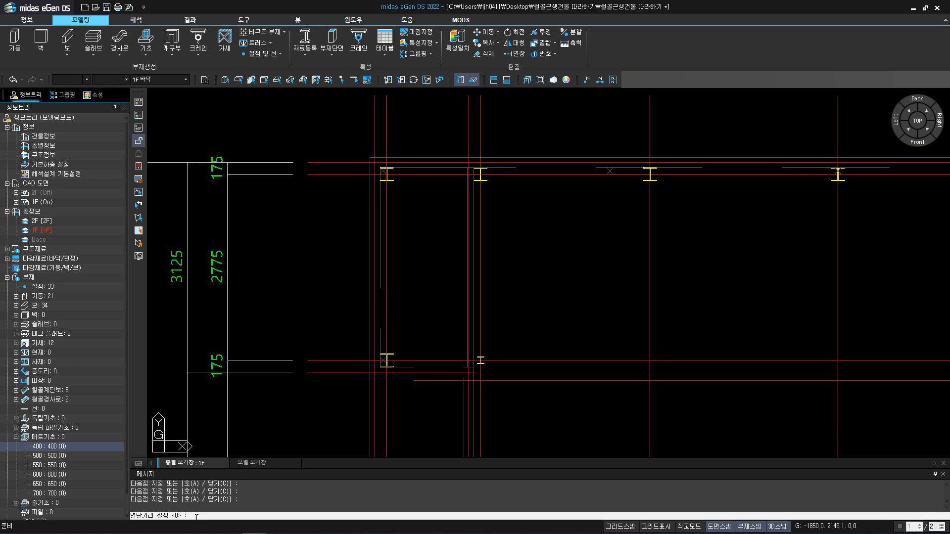
{"action": "type", "text": "0"}
{"action": "key", "text": "Return"}
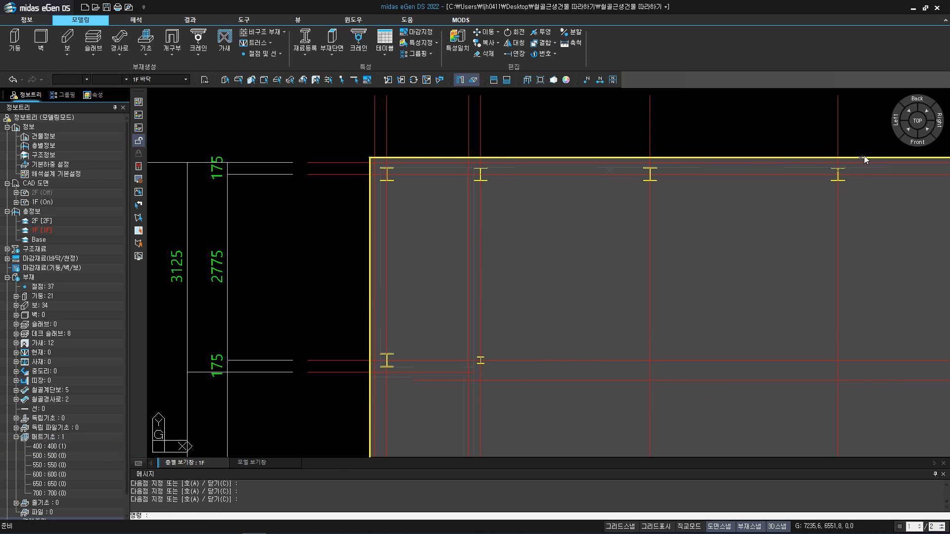
Switch to an isometric view, hide the 1F CAD drawing and display the steel frame members standing on 1F
{"action": "left_click", "coordinate": [909, 132]}
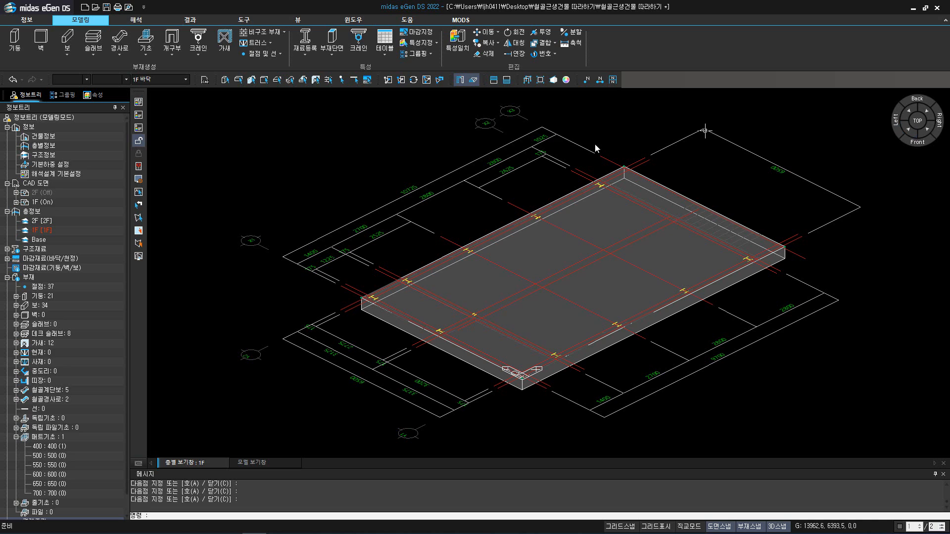
{"action": "right_click", "coordinate": [37, 205]}
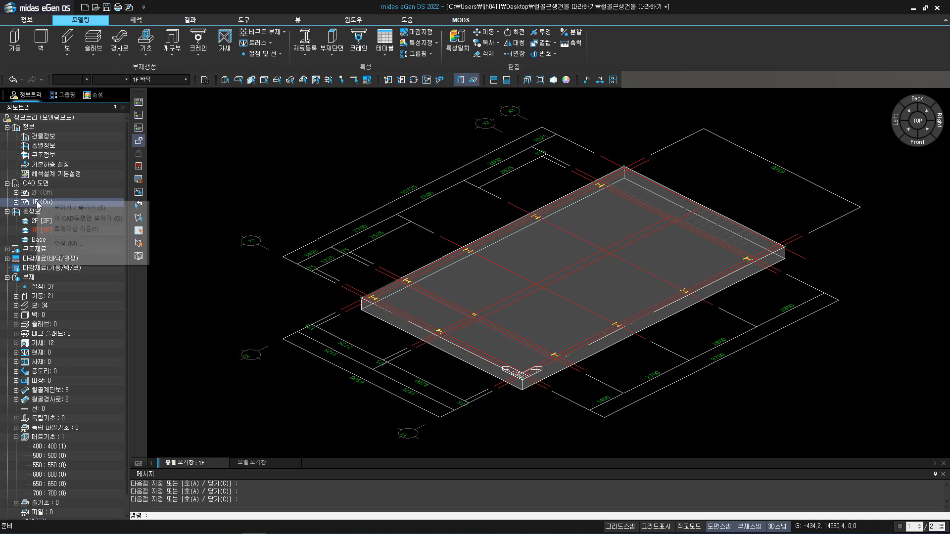
{"action": "left_click", "coordinate": [60, 205]}
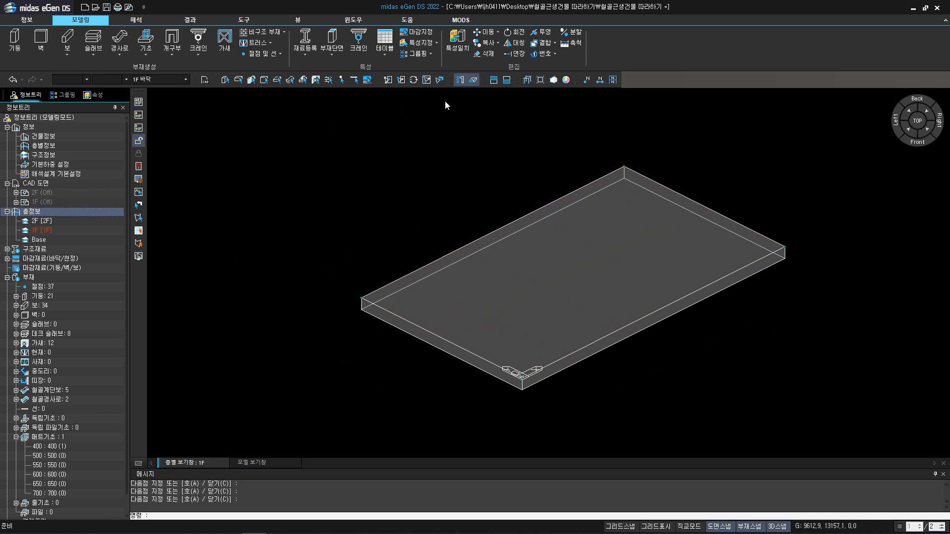
{"action": "left_click", "coordinate": [496, 82]}
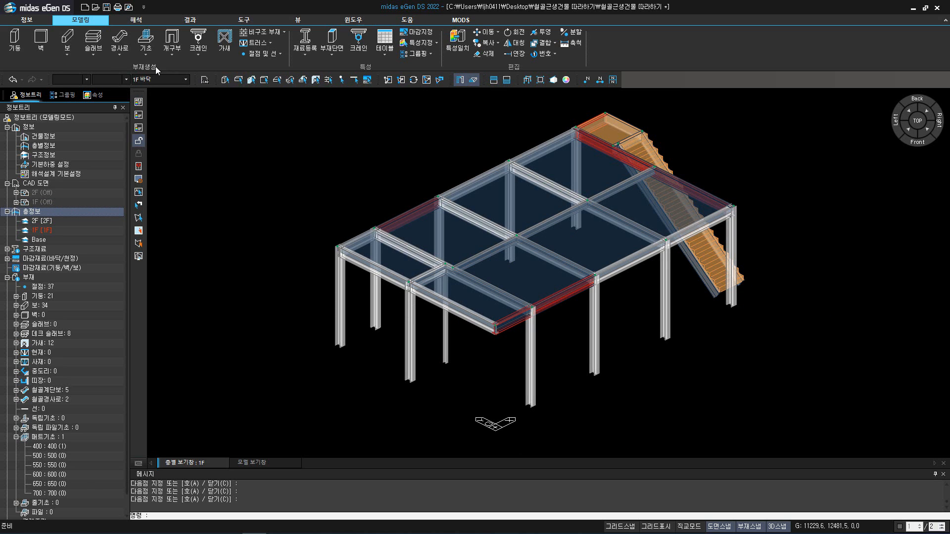
Start a beam and register a new rectangular reinforced-concrete section for it, 400 mm wide and 1050 mm high
{"action": "left_click", "coordinate": [72, 58]}
{"action": "left_click", "coordinate": [75, 65]}
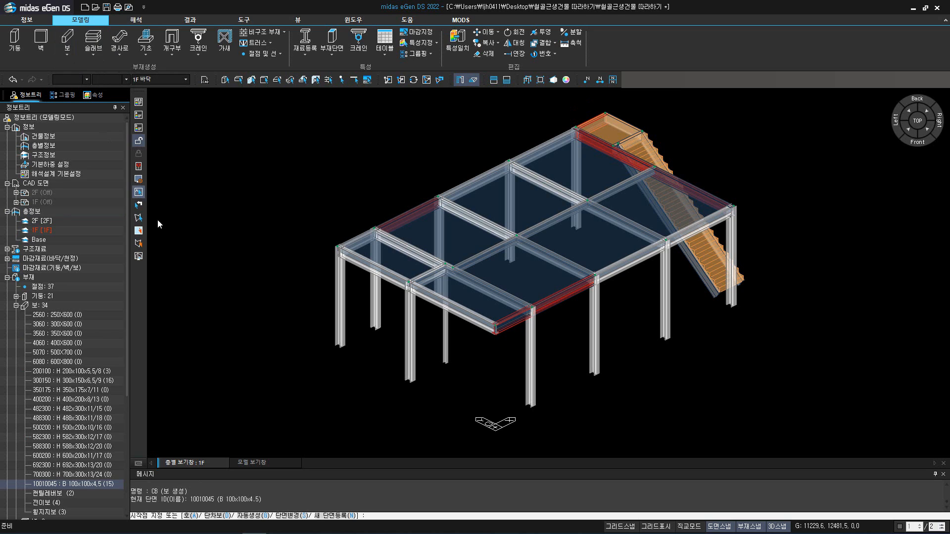
{"action": "type", "text": "N"}
{"action": "key", "text": "Return"}
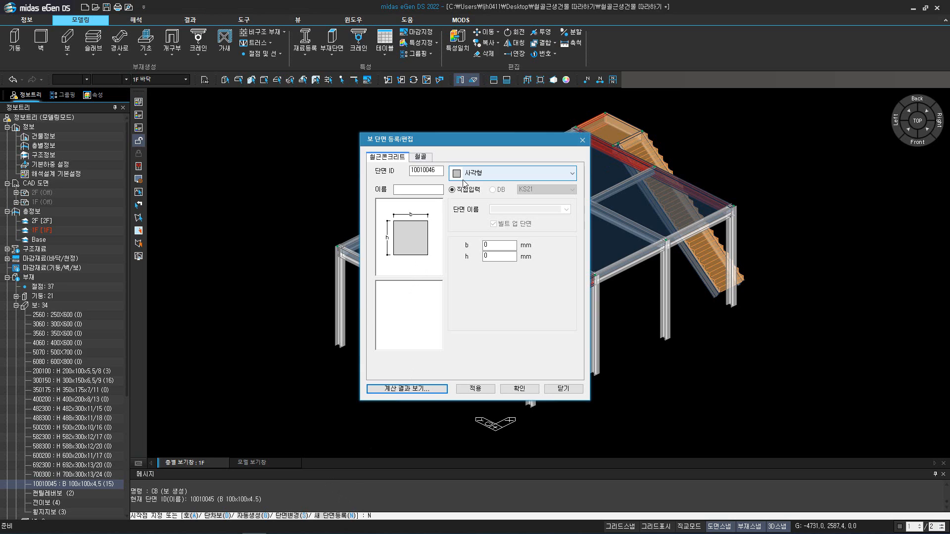
{"action": "left_click", "coordinate": [498, 245]}
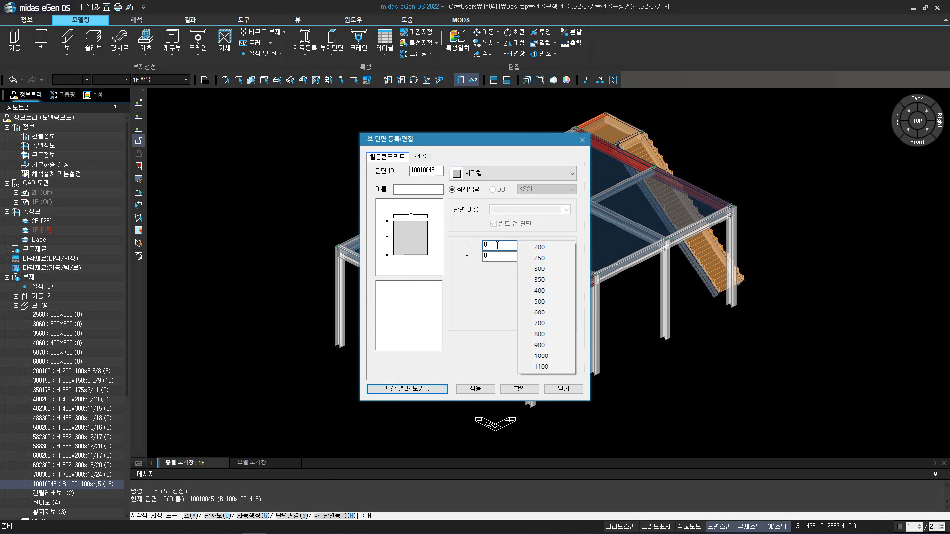
{"action": "left_click", "coordinate": [537, 291]}
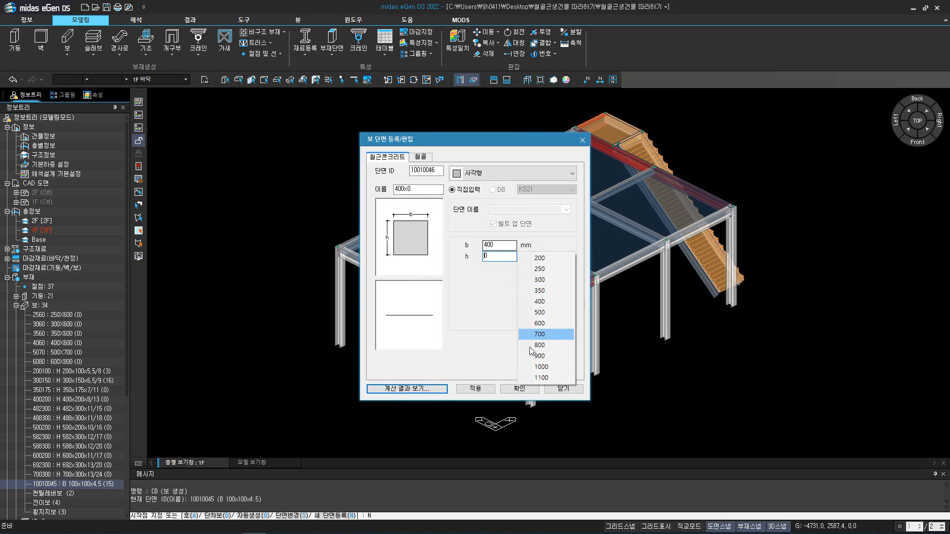
{"action": "left_click", "coordinate": [541, 366]}
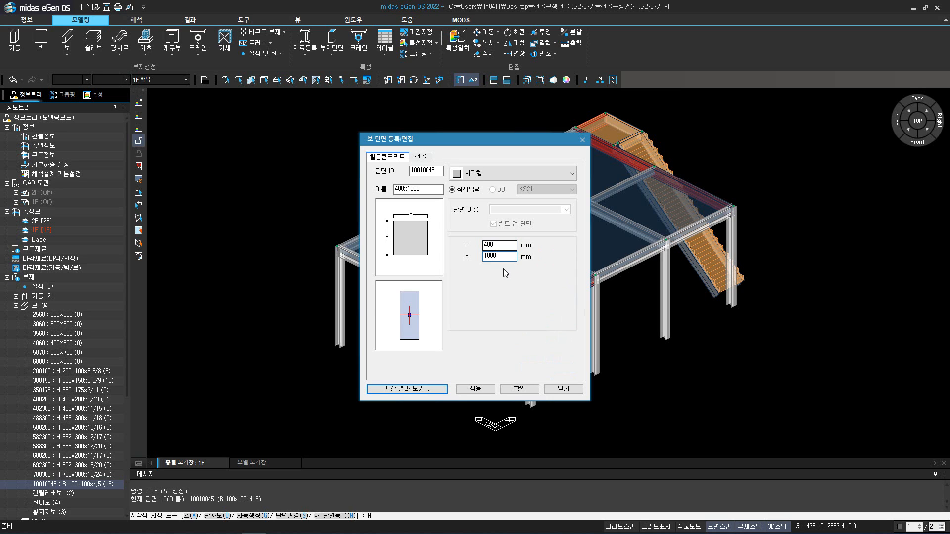
{"action": "key", "text": "Right"}
{"action": "key", "text": "Right"}
{"action": "key", "text": "BackSpace"}
{"action": "type", "text": "5"}
{"action": "left_click", "coordinate": [515, 388]}
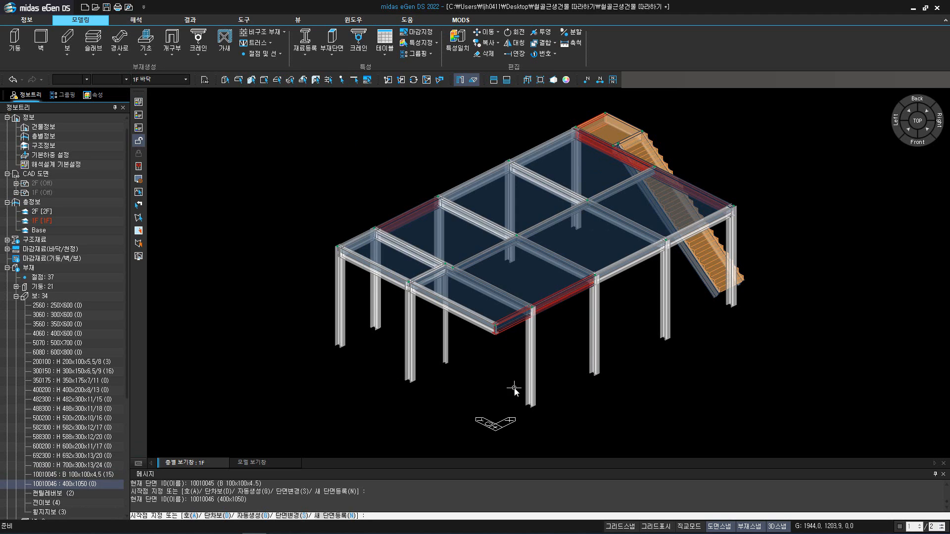
With orthogonal mode on, draw four 400x1050 foundation beams around the building's perimeter, including the stair end
{"action": "left_click", "coordinate": [688, 526]}
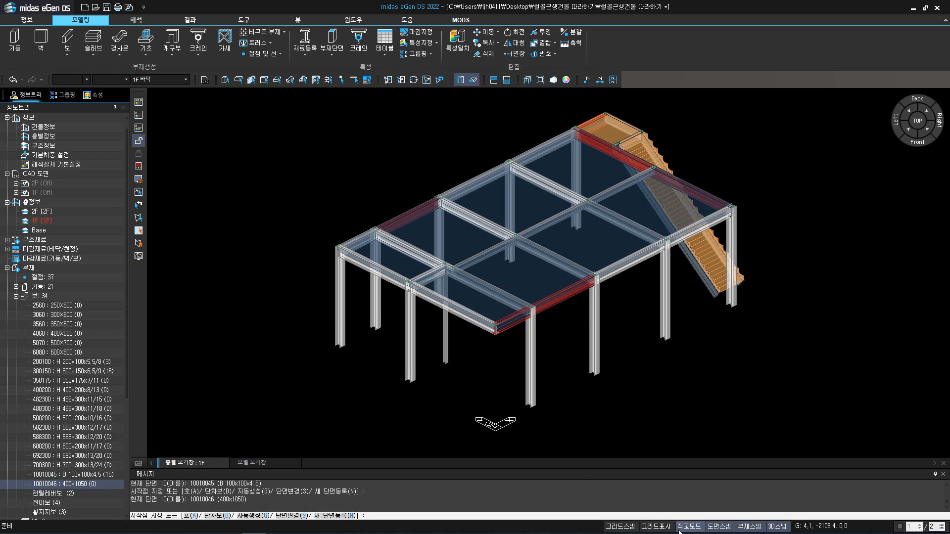
{"action": "middle_click_drag", "start_coordinate": [585, 402], "coordinate": [562, 375]}
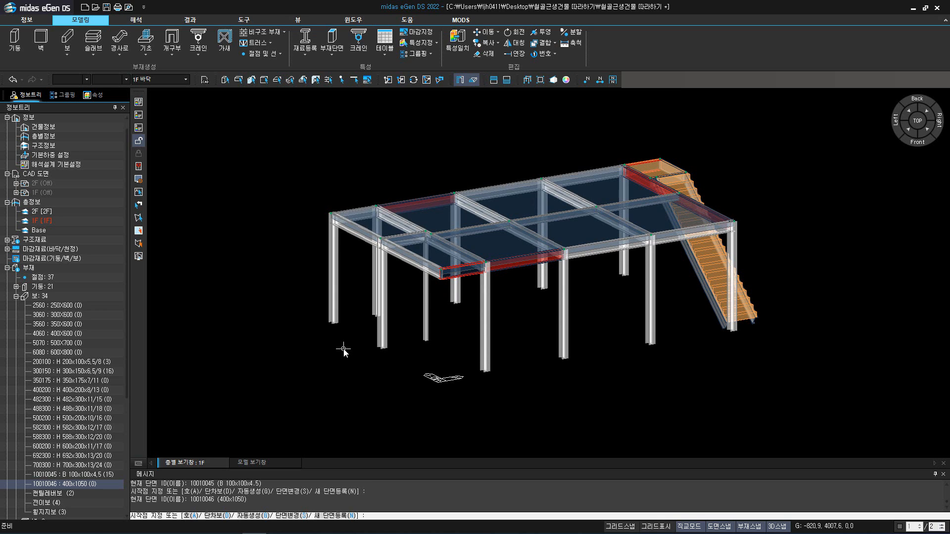
{"action": "left_click", "coordinate": [335, 325]}
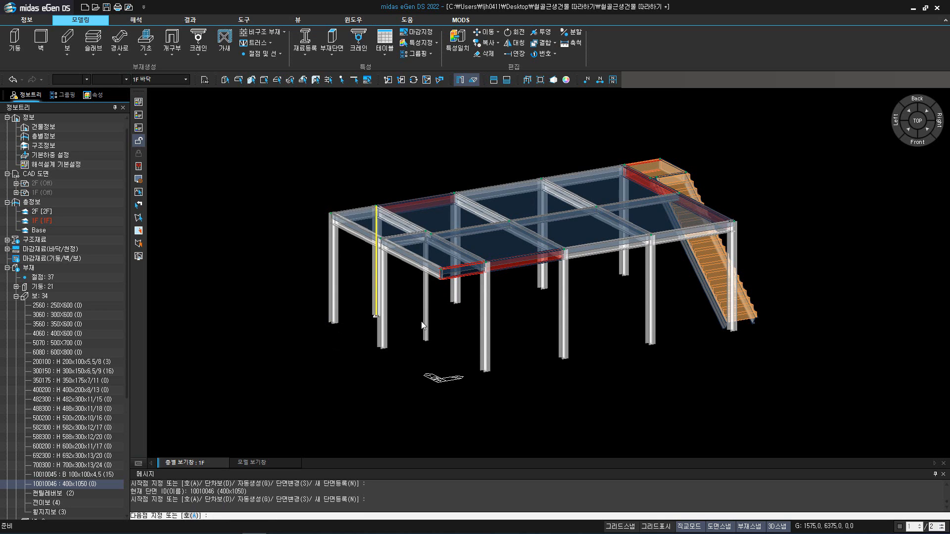
{"action": "left_click", "coordinate": [755, 322]}
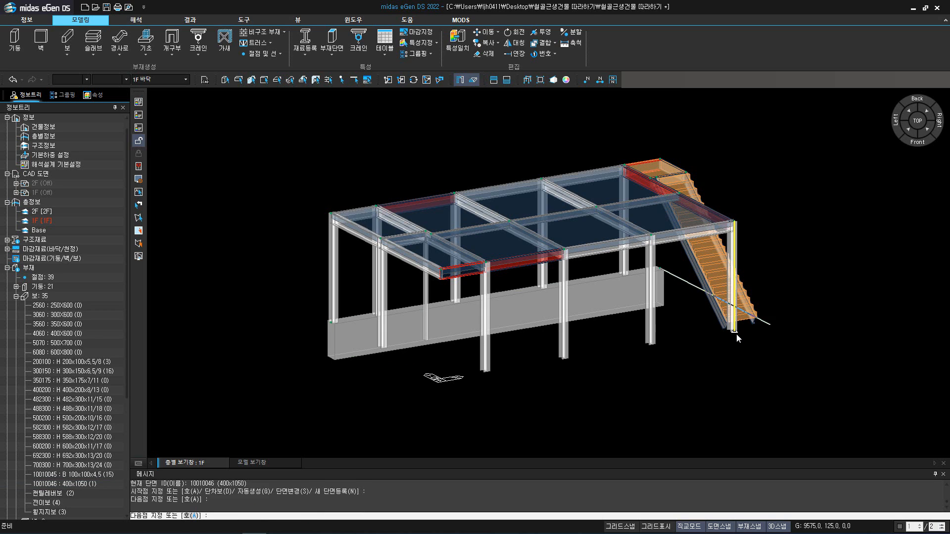
{"action": "left_click", "coordinate": [736, 334]}
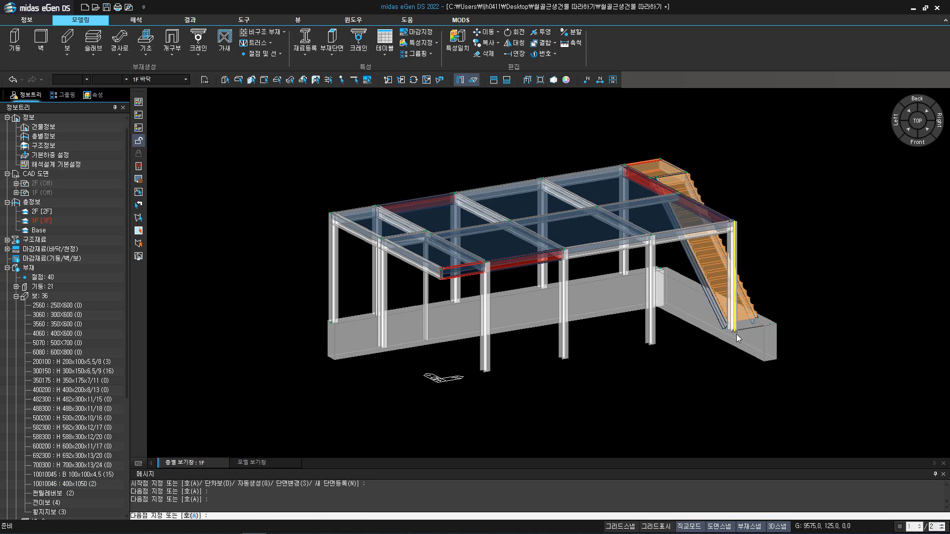
{"action": "left_click", "coordinate": [389, 349]}
{"action": "left_click", "coordinate": [330, 323]}
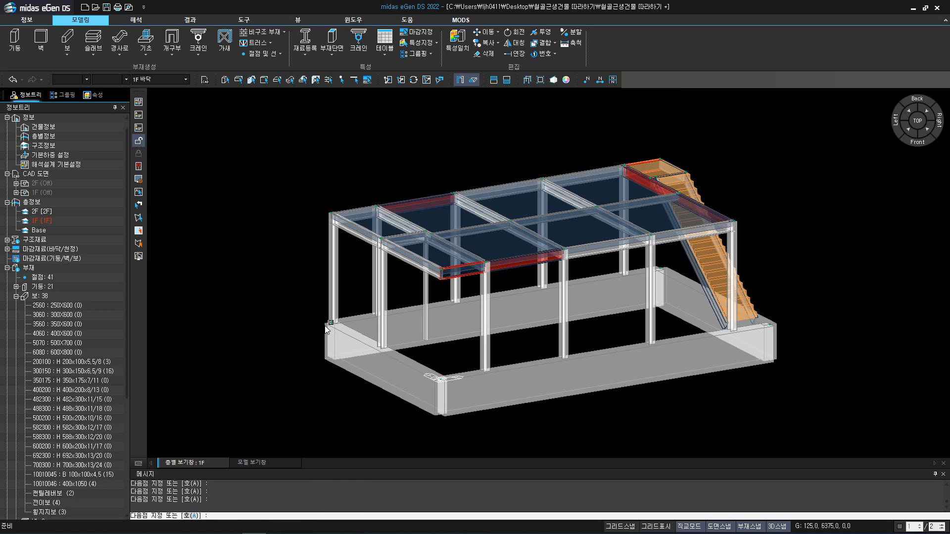
{"action": "key", "text": "Escape"}
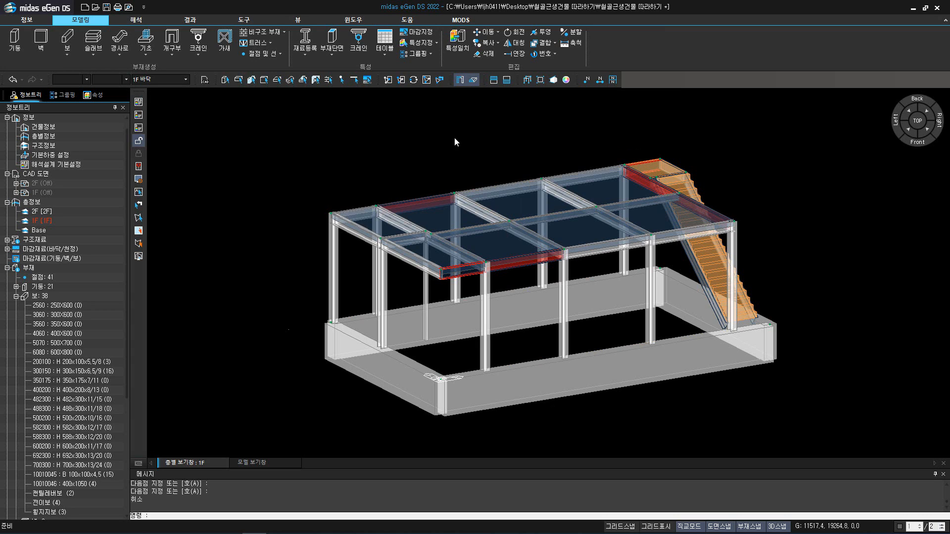
Designate the four perimeter foundation beams as members subject to earth and water pressure
{"action": "left_click", "coordinate": [420, 44]}
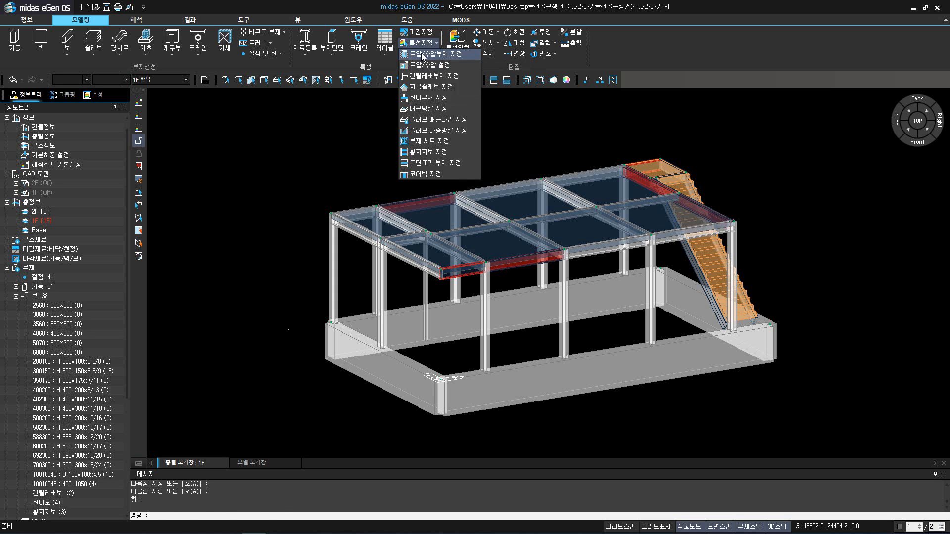
{"action": "left_click", "coordinate": [422, 55]}
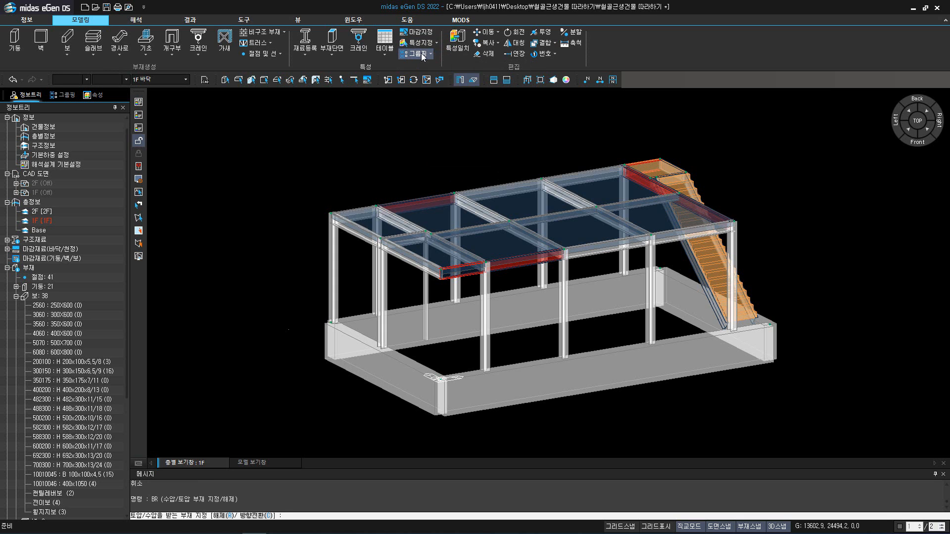
{"action": "left_click", "coordinate": [238, 80]}
{"action": "left_click_drag", "start_coordinate": [282, 278], "coordinate": [830, 424]}
{"action": "key", "text": "Return"}
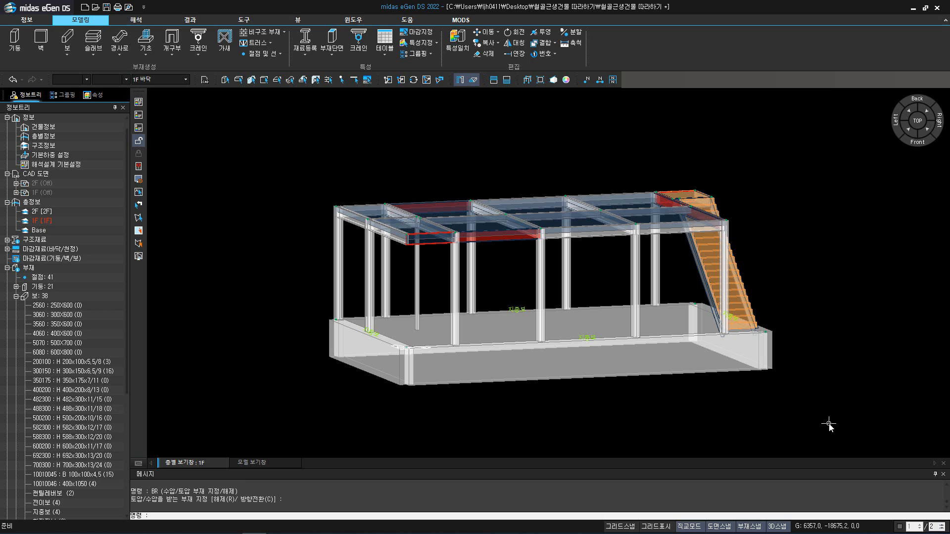
Isolate the mat foundation and its perimeter foundation beams and show them in a top view
{"action": "left_click", "coordinate": [427, 80]}
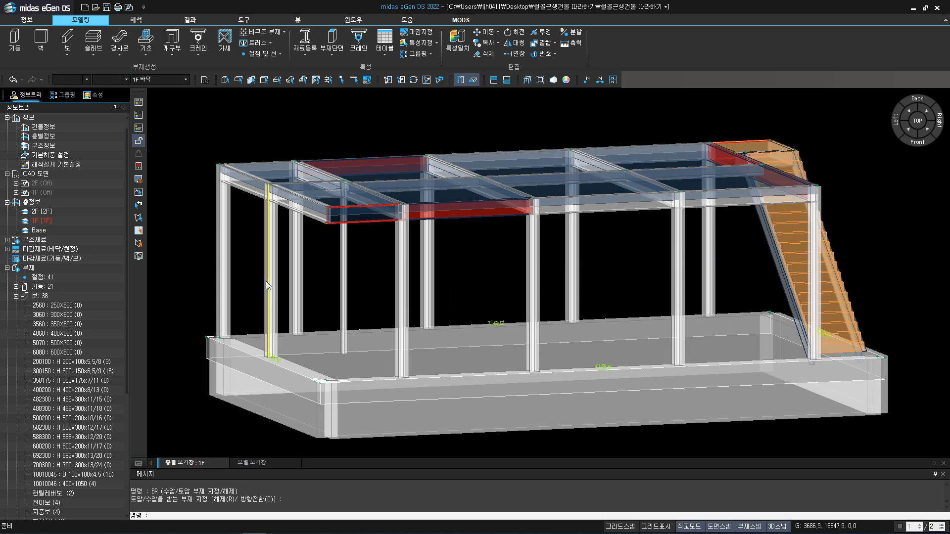
{"action": "left_click_drag", "start_coordinate": [159, 280], "coordinate": [887, 445]}
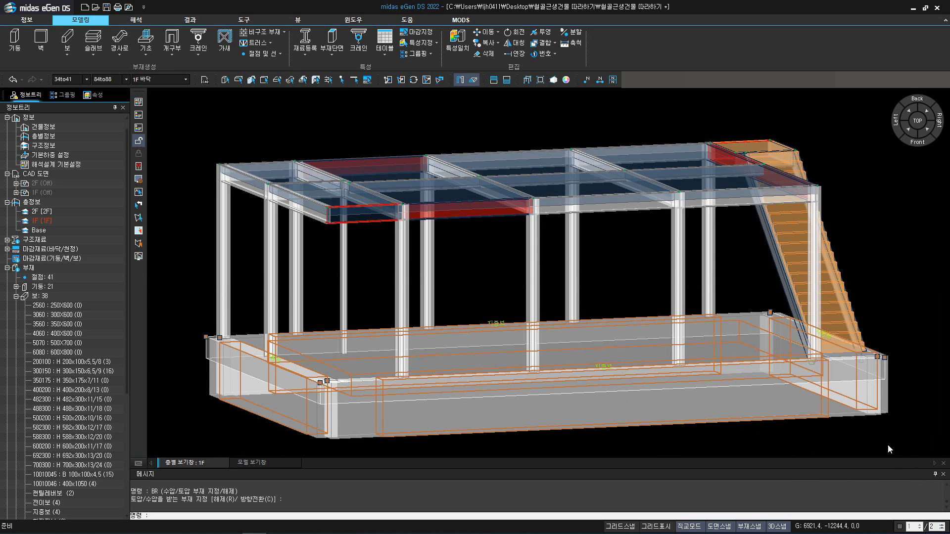
{"action": "left_click", "coordinate": [388, 79]}
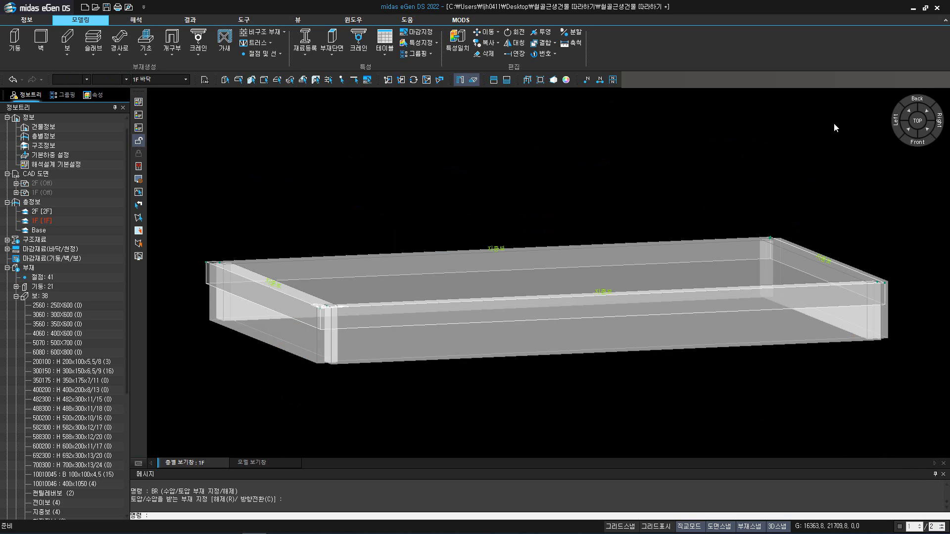
{"action": "left_click", "coordinate": [915, 121]}
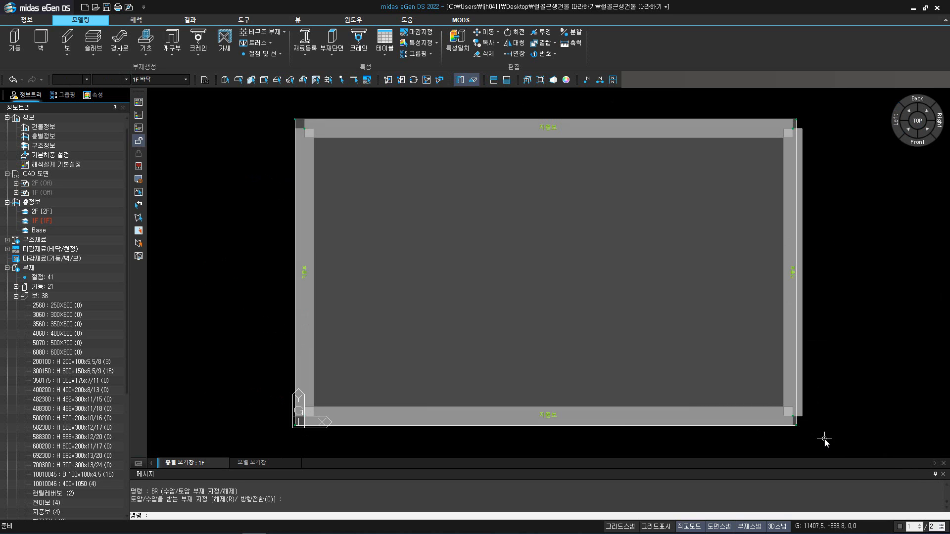
Set both the I-end and J-end eccentricity of the stair-end foundation beam to 125, aligning it with the mat edge
{"action": "scroll", "coordinate": [679, 415], "scroll_direction": "up", "scroll_amount": 6}
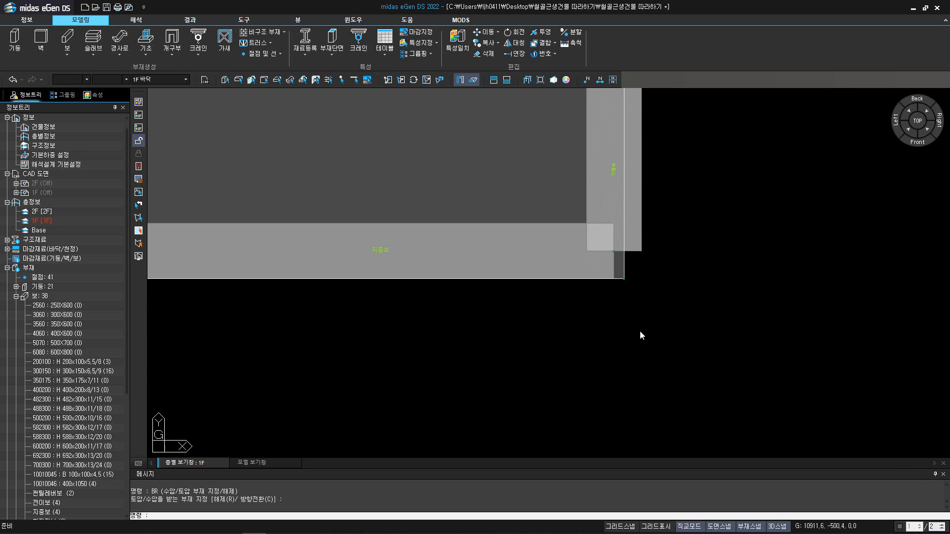
{"action": "middle_click_drag", "start_coordinate": [626, 282], "coordinate": [485, 342]}
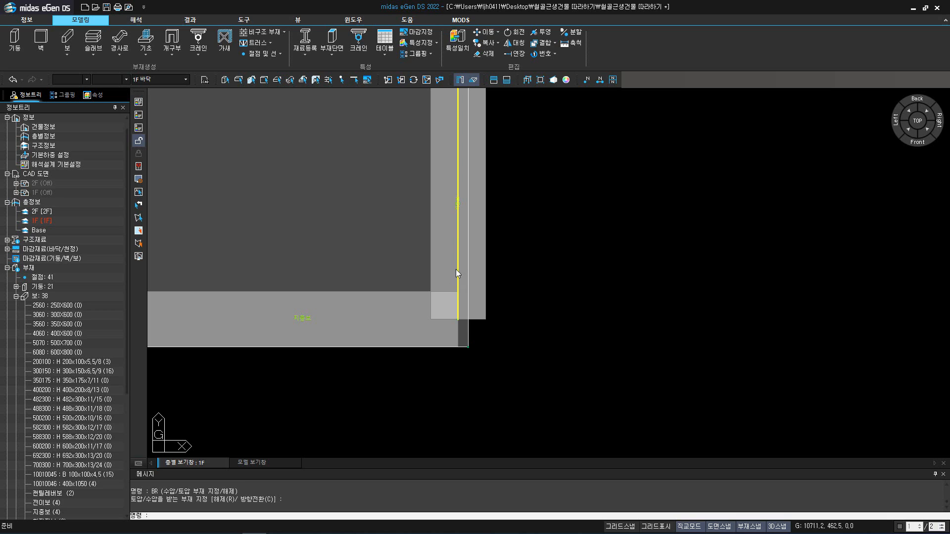
{"action": "left_click", "coordinate": [423, 263]}
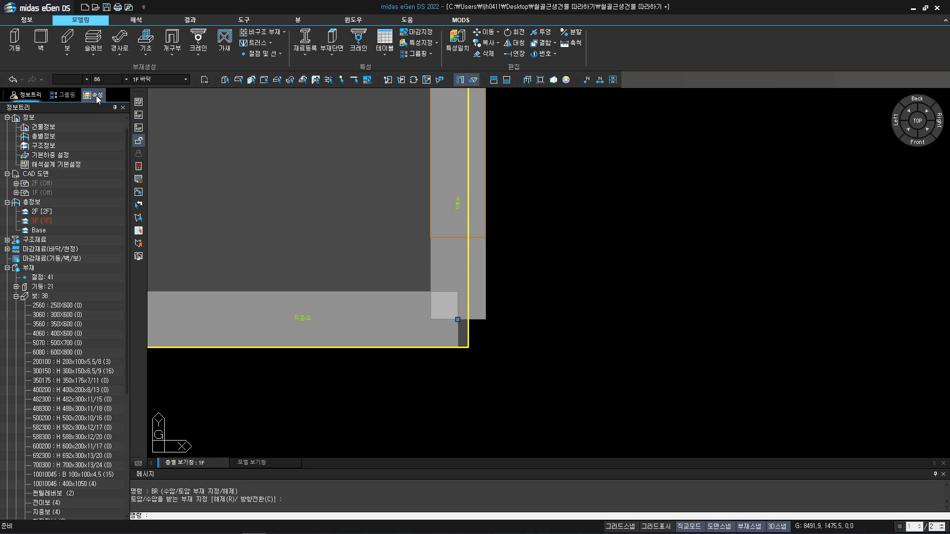
{"action": "left_click", "coordinate": [97, 95]}
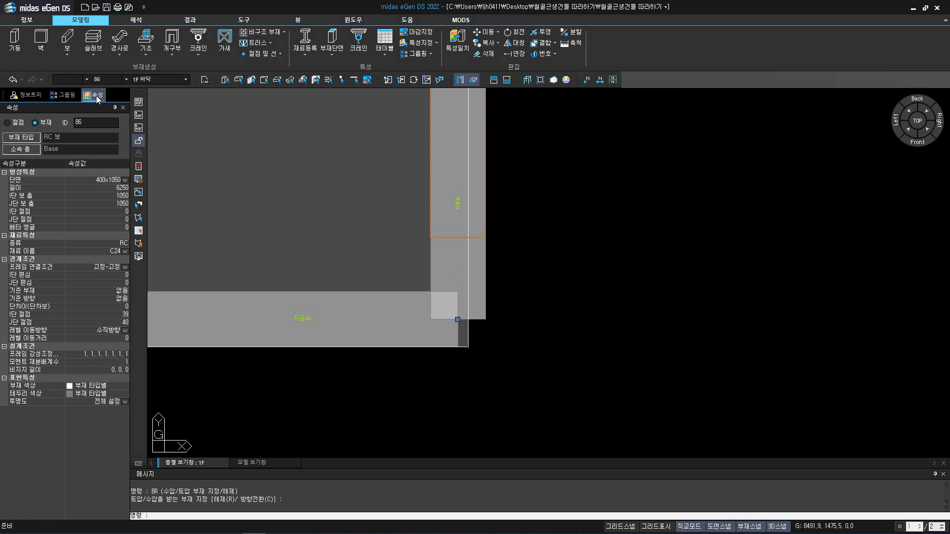
{"action": "left_click", "coordinate": [114, 275]}
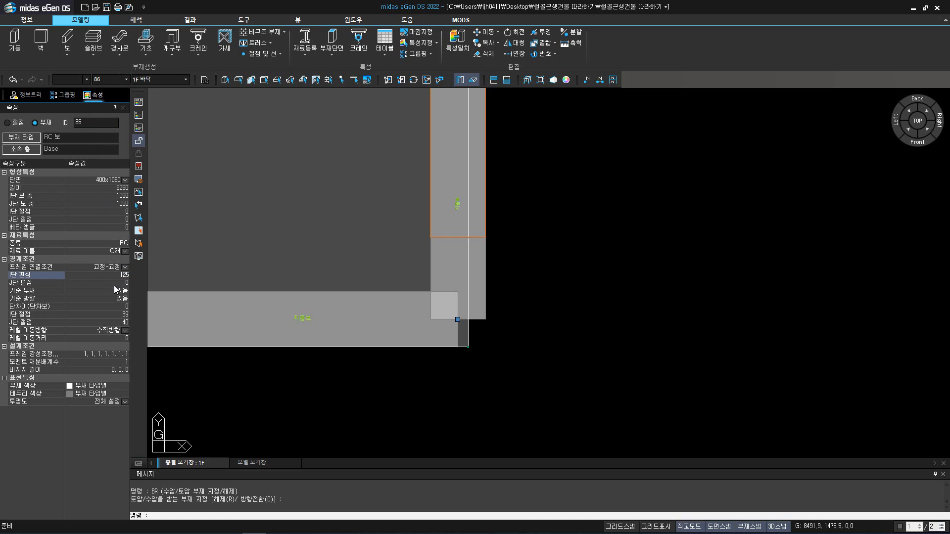
{"action": "left_click", "coordinate": [112, 284]}
{"action": "type", "text": "12"}
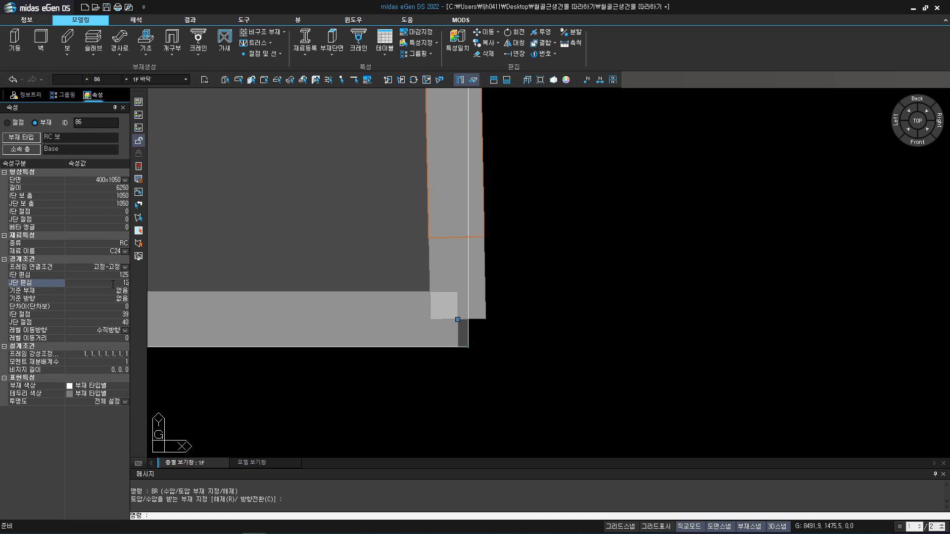
{"action": "type", "text": "5"}
{"action": "key", "text": "Return"}
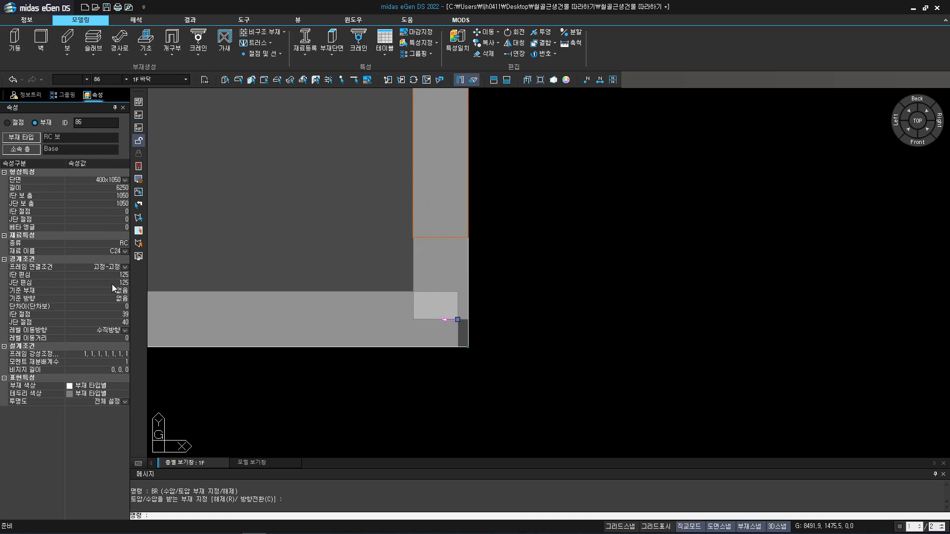
{"action": "left_click", "coordinate": [591, 364]}
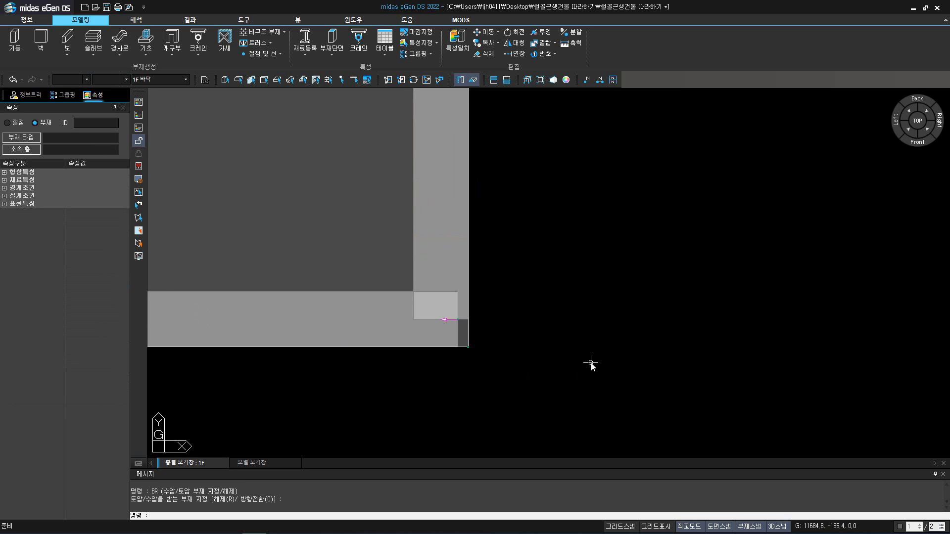
Redisplay all hidden members and inspect the complete building in the whole-model isometric view
{"action": "left_click", "coordinate": [908, 130]}
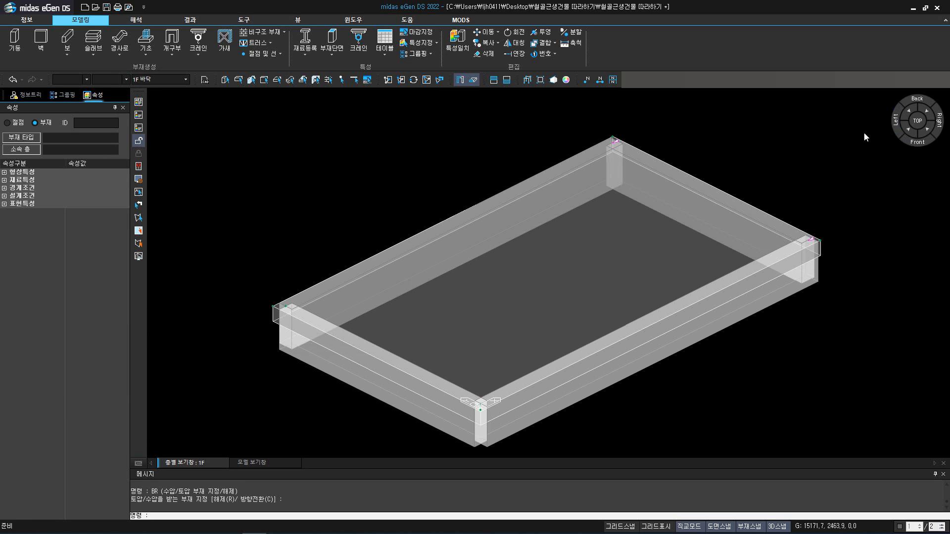
{"action": "left_click", "coordinate": [426, 79]}
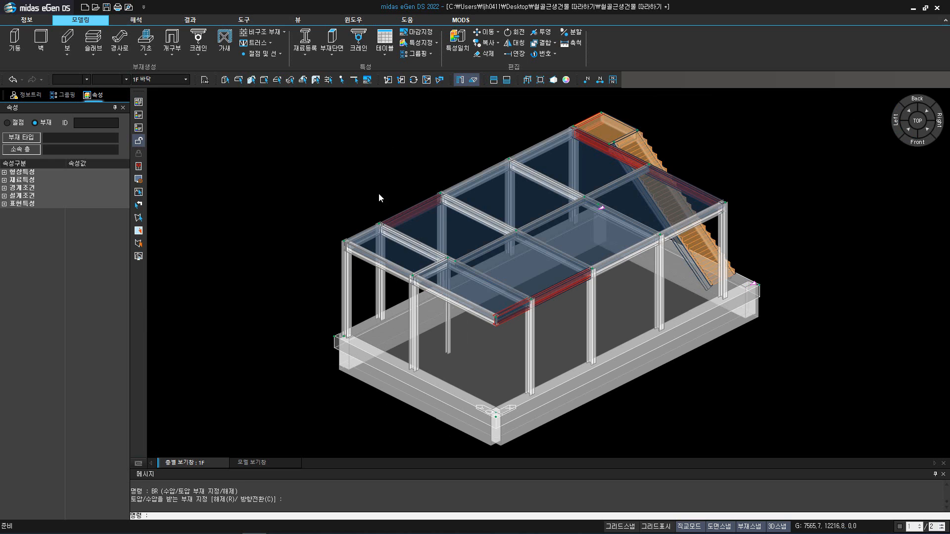
{"action": "left_click", "coordinate": [269, 463]}
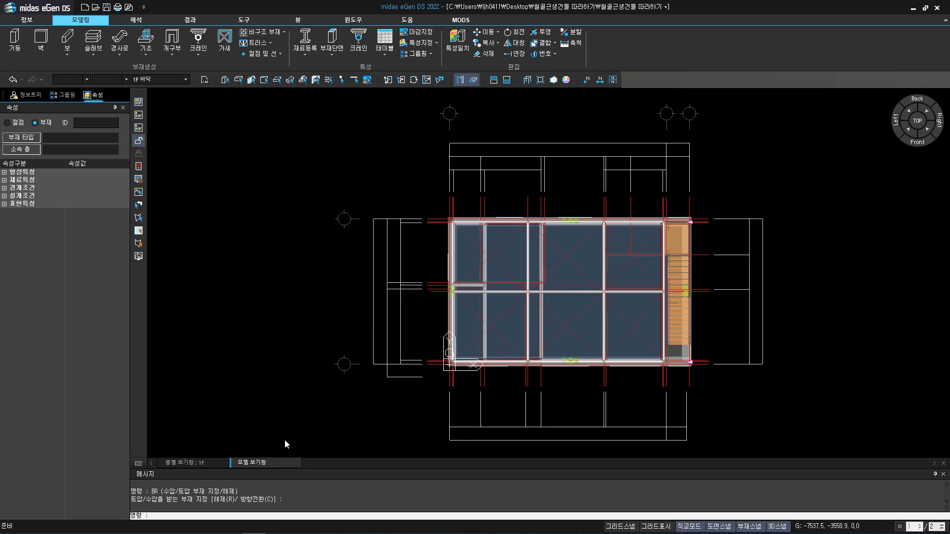
{"action": "left_click", "coordinate": [907, 128]}
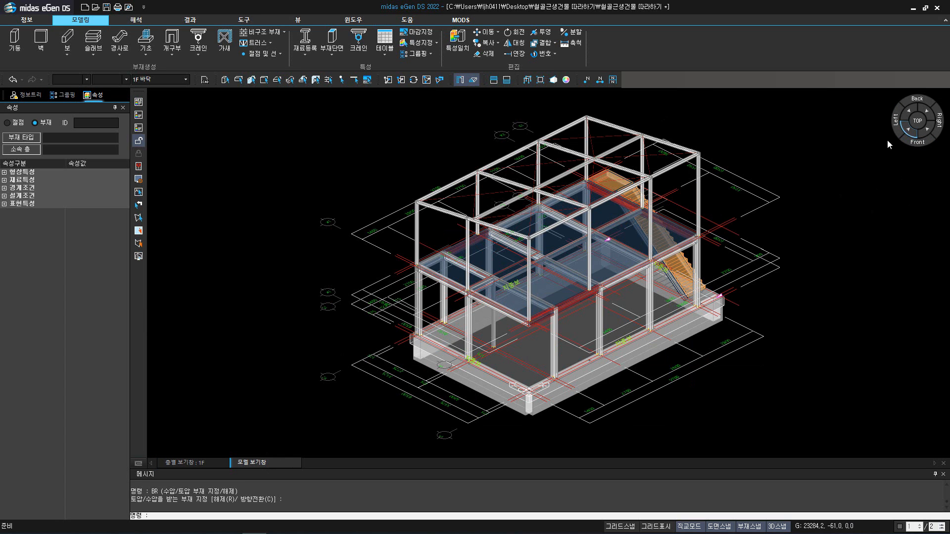
{"action": "middle_click_drag", "start_coordinate": [614, 290], "coordinate": [773, 240]}
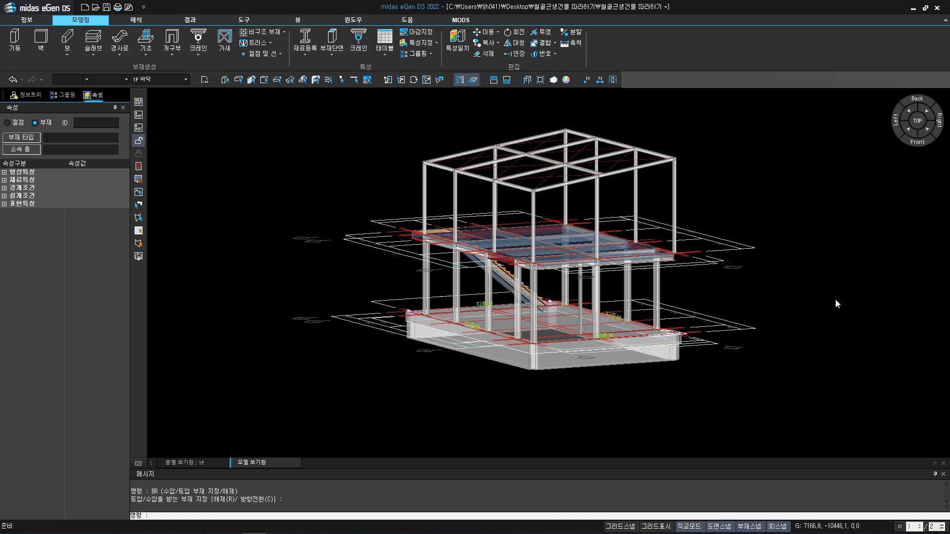
{"action": "middle_click_drag", "start_coordinate": [835, 299], "coordinate": [674, 347]}
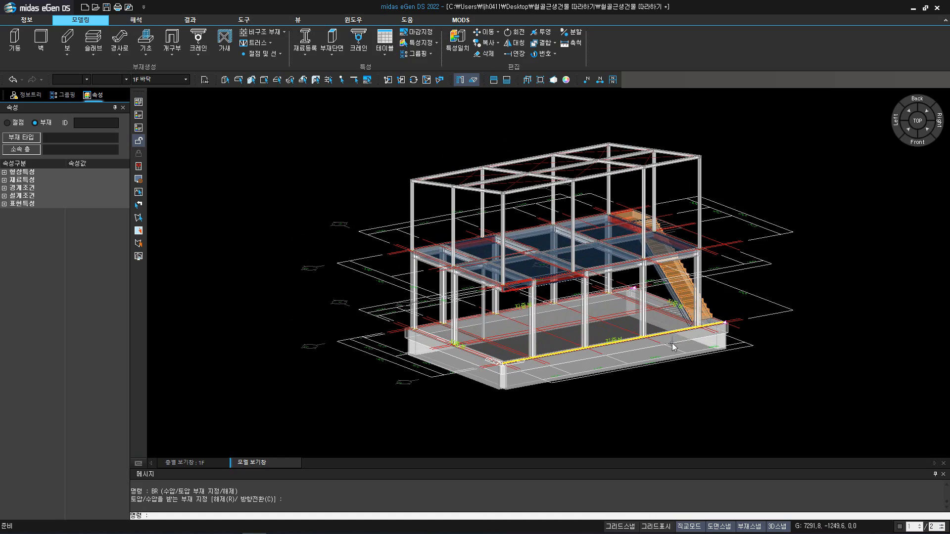
{"action": "left_click", "coordinate": [908, 128]}
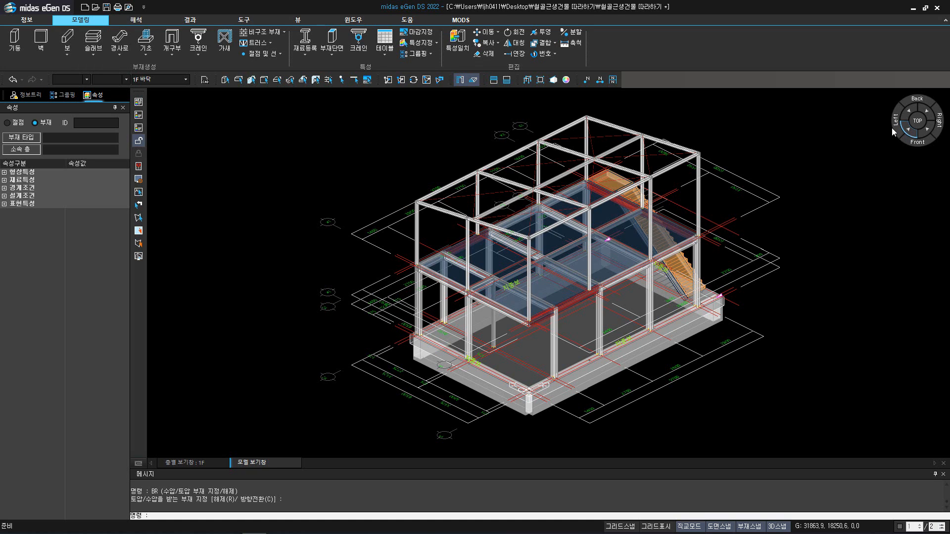
Return to the storey view, make 2F the working storey and display only its upper frame
{"action": "left_click", "coordinate": [204, 462]}
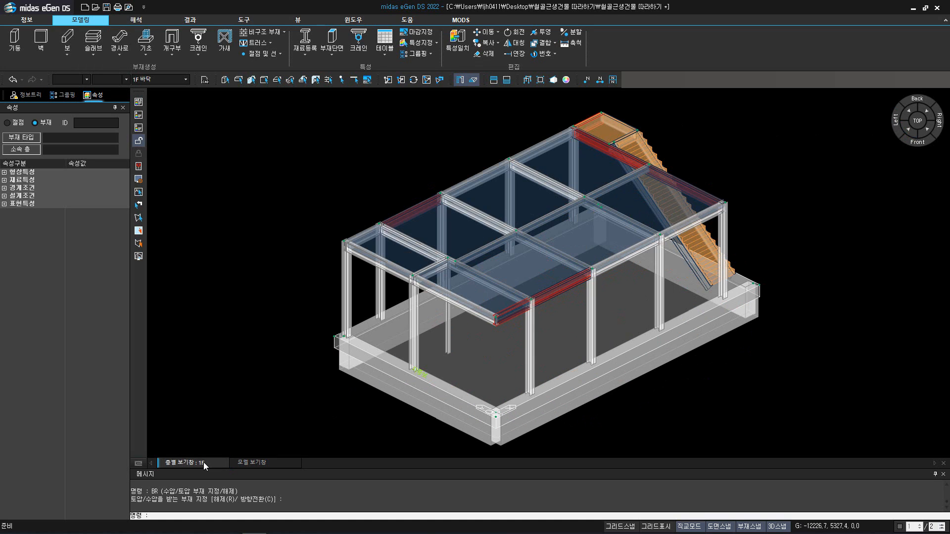
{"action": "left_click", "coordinate": [185, 80]}
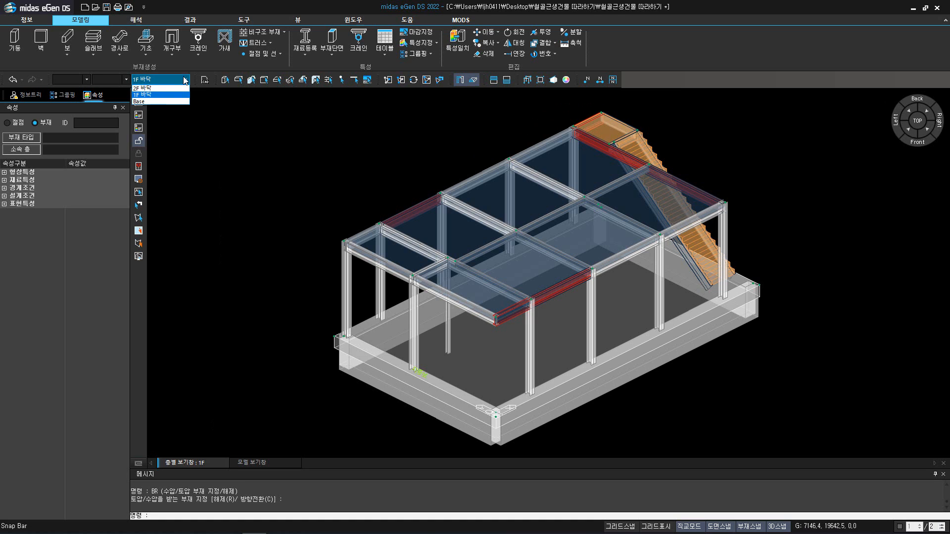
{"action": "left_click", "coordinate": [176, 88]}
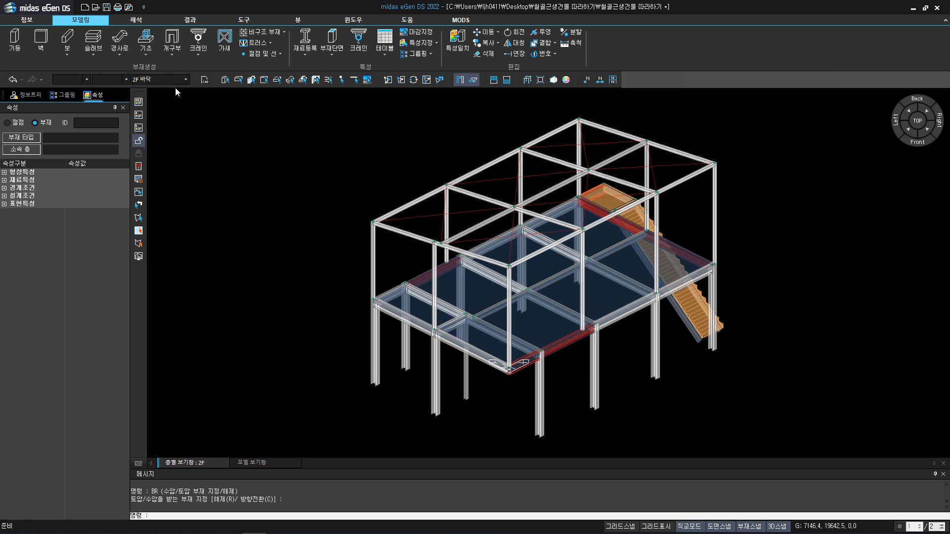
{"action": "left_click", "coordinate": [497, 82]}
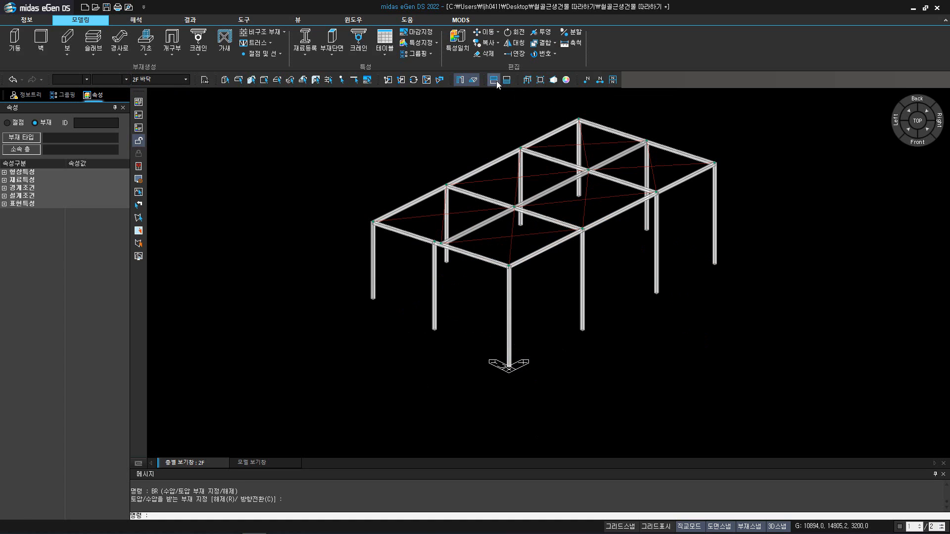
Create a user-defined slab covering the whole roof frame of the 2F storey through its four corner nodes
{"action": "left_click", "coordinate": [261, 32]}
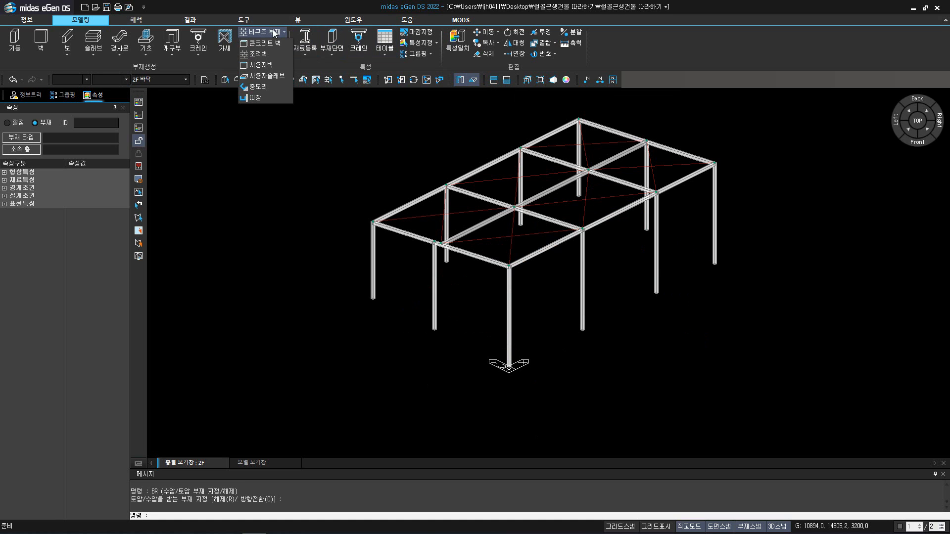
{"action": "left_click", "coordinate": [277, 76]}
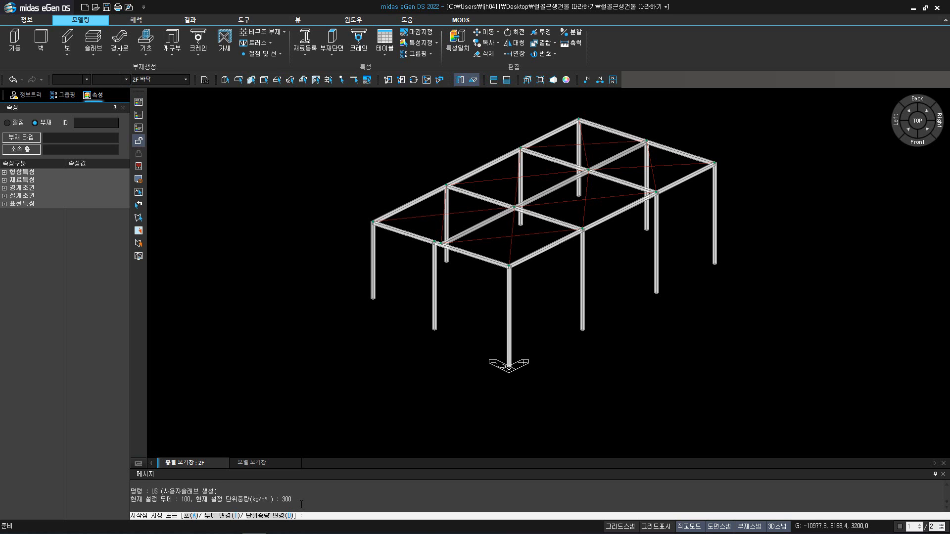
{"action": "left_click", "coordinate": [374, 223]}
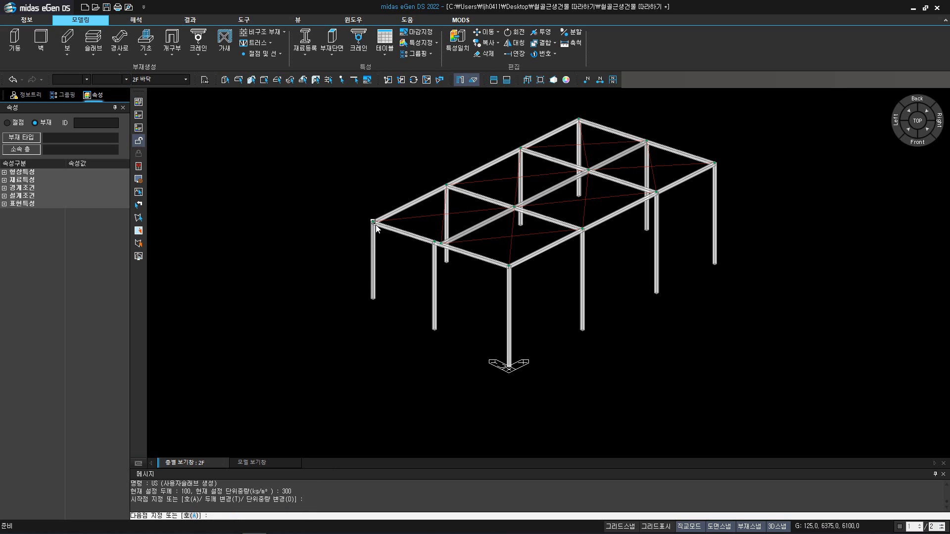
{"action": "left_click", "coordinate": [579, 120]}
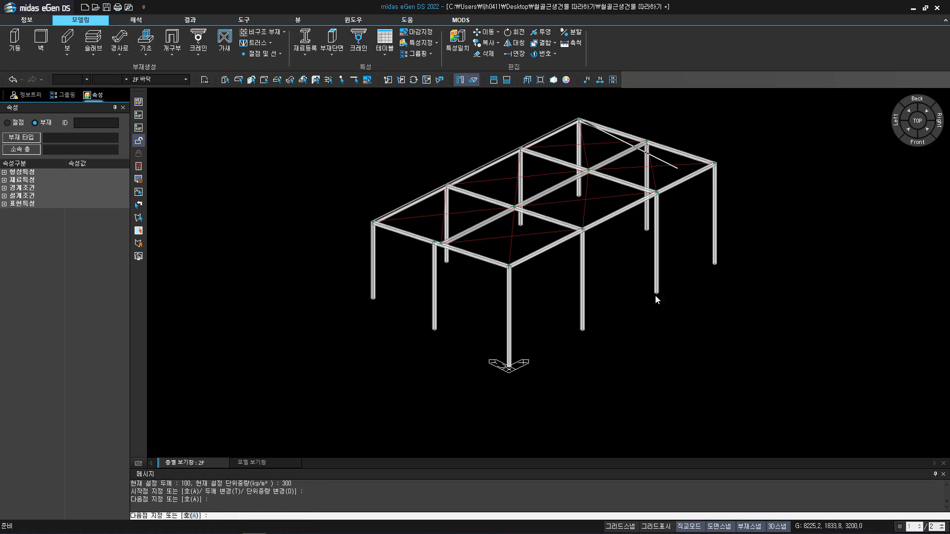
{"action": "left_click", "coordinate": [716, 164]}
{"action": "left_click", "coordinate": [509, 267]}
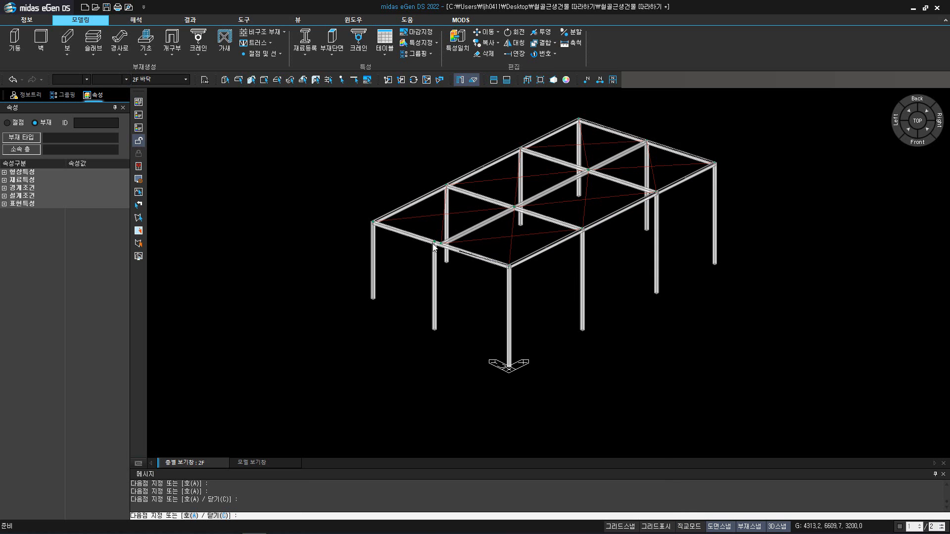
{"action": "left_click", "coordinate": [365, 229]}
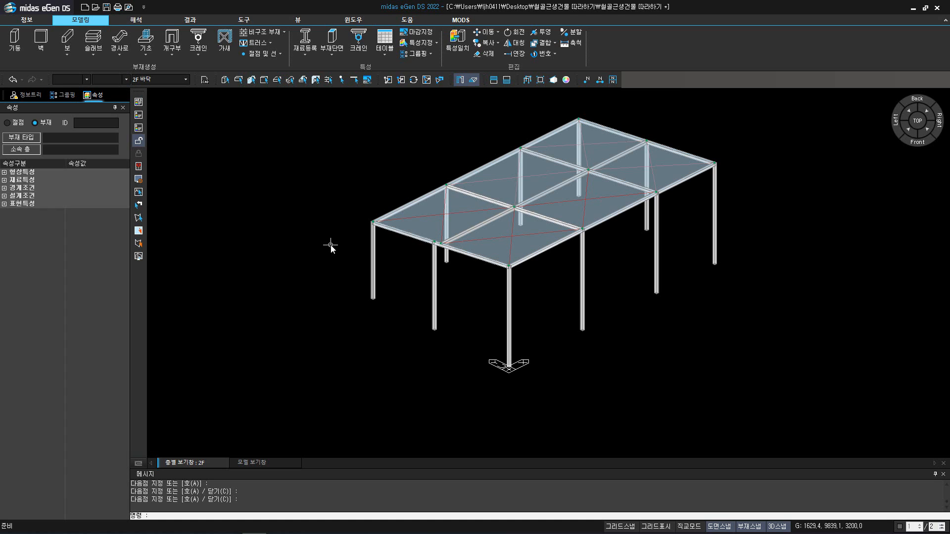
Create user-defined walls along all four sides of the 2F storey, with their height bounded by the roof user slab via 부재 지정
{"action": "left_click", "coordinate": [267, 31]}
{"action": "left_click", "coordinate": [268, 65]}
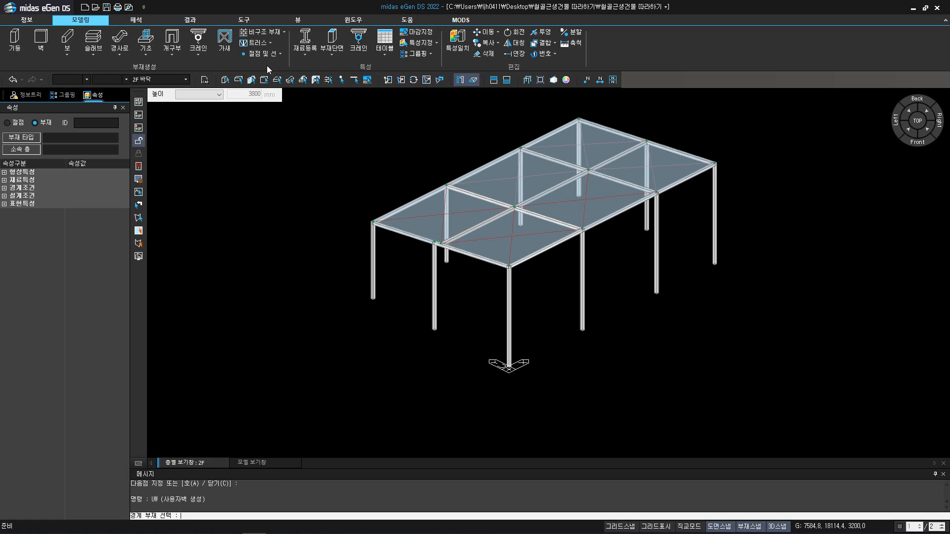
{"action": "left_click", "coordinate": [218, 95]}
{"action": "left_click", "coordinate": [204, 126]}
{"action": "left_click", "coordinate": [421, 225]}
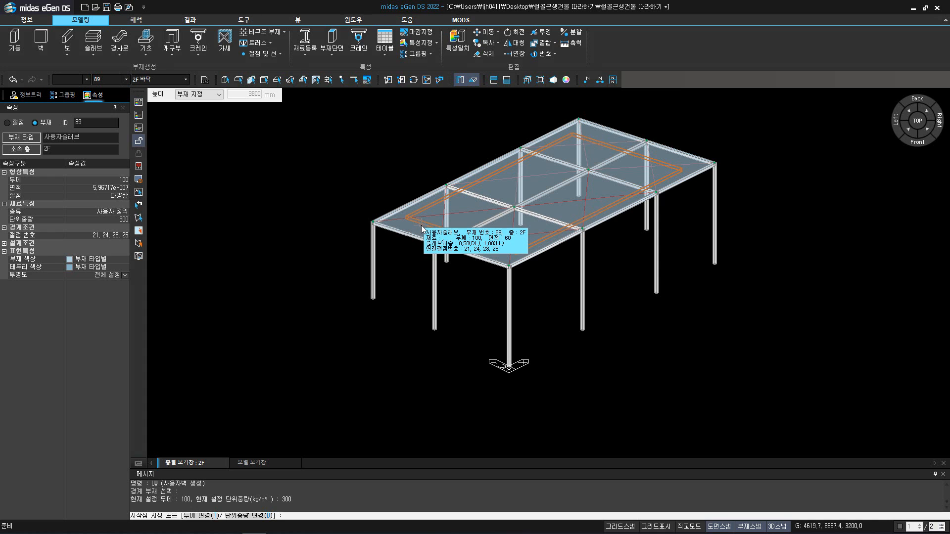
{"action": "left_click", "coordinate": [374, 299]}
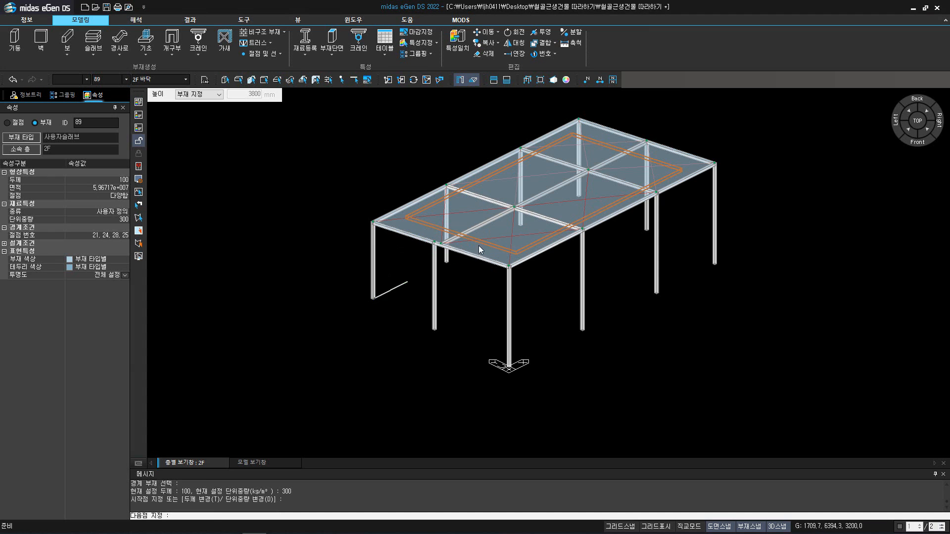
{"action": "left_click", "coordinate": [579, 196]}
{"action": "left_click", "coordinate": [717, 266]}
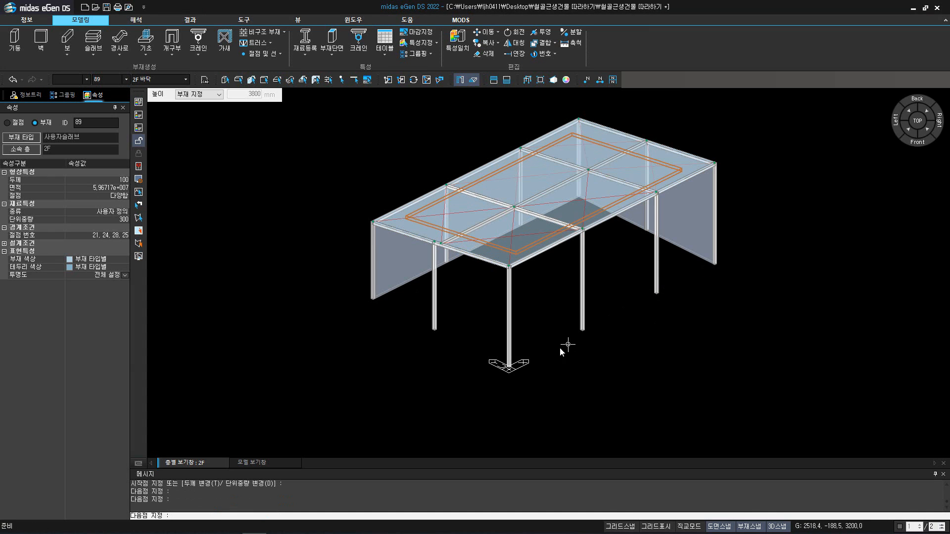
{"action": "left_click", "coordinate": [510, 364]}
{"action": "left_click", "coordinate": [373, 299]}
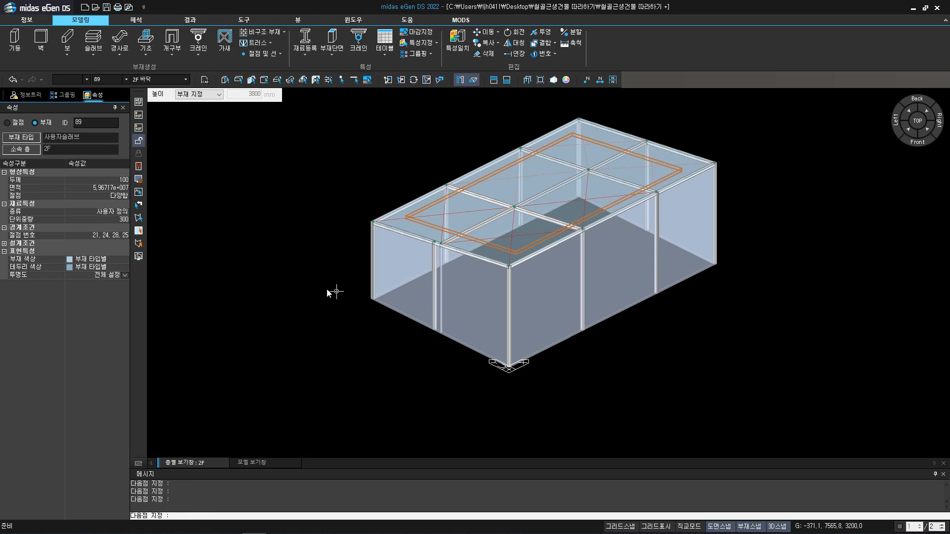
{"action": "key", "text": "Escape"}
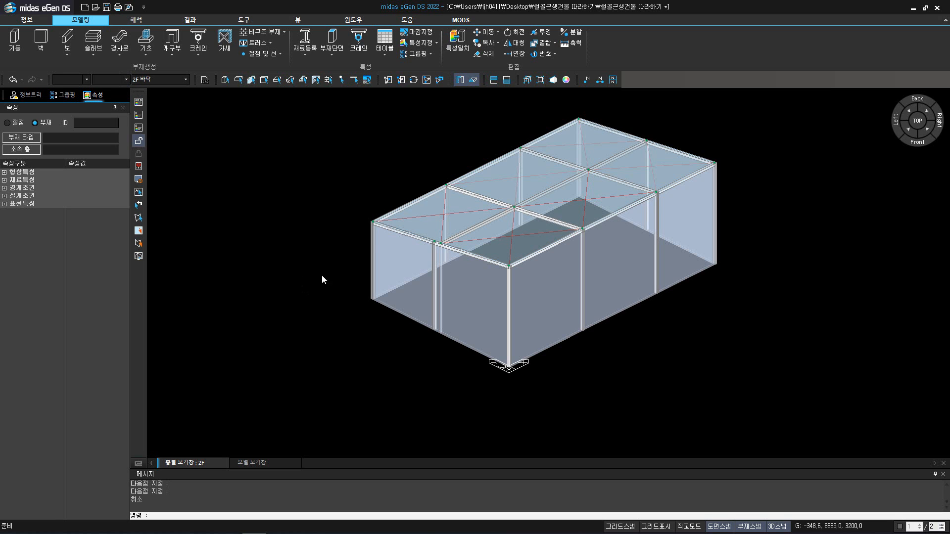
Display the storey's lower frame and create user-defined walls along its full perimeter, including the recessed corner, with their height set to 2F FL
{"action": "left_click", "coordinate": [507, 80]}
{"action": "left_click", "coordinate": [217, 94]}
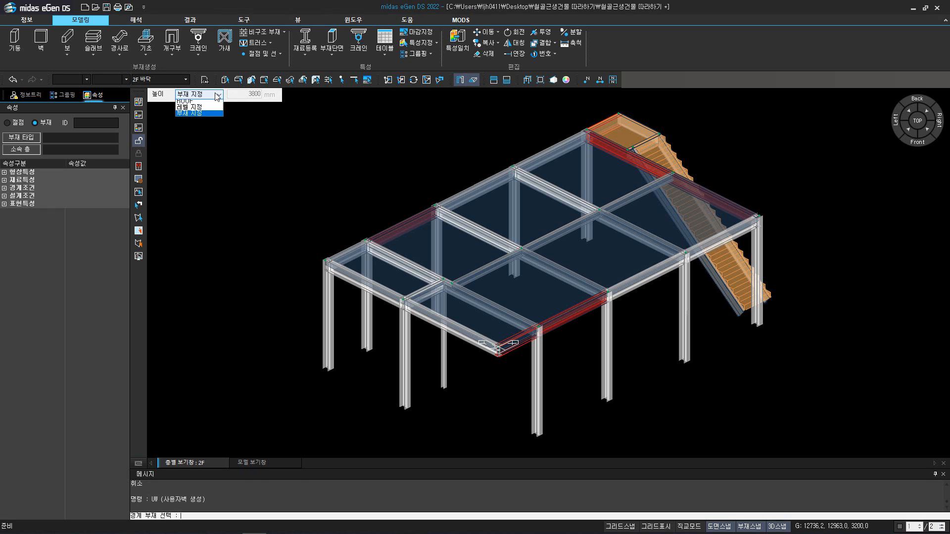
{"action": "left_click", "coordinate": [205, 108]}
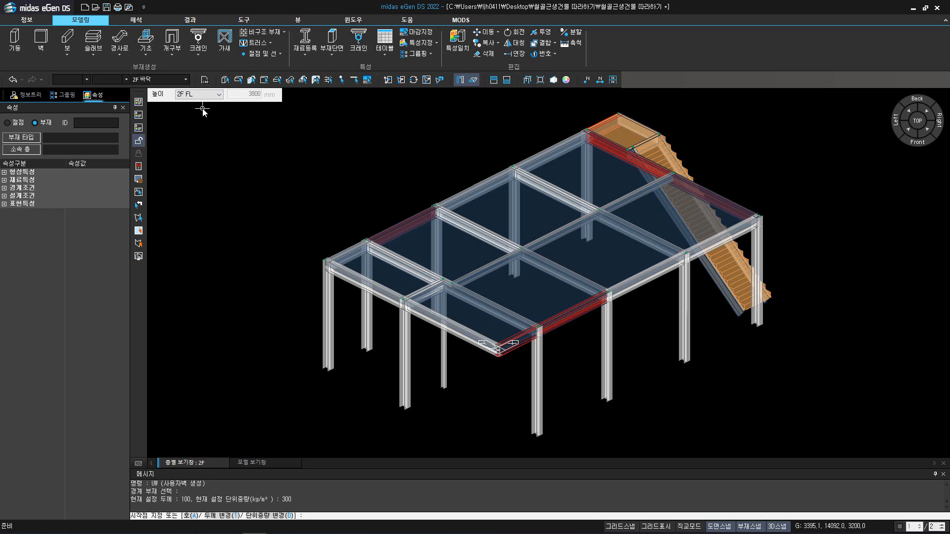
{"action": "left_click", "coordinate": [323, 366]}
{"action": "left_click", "coordinate": [589, 242]}
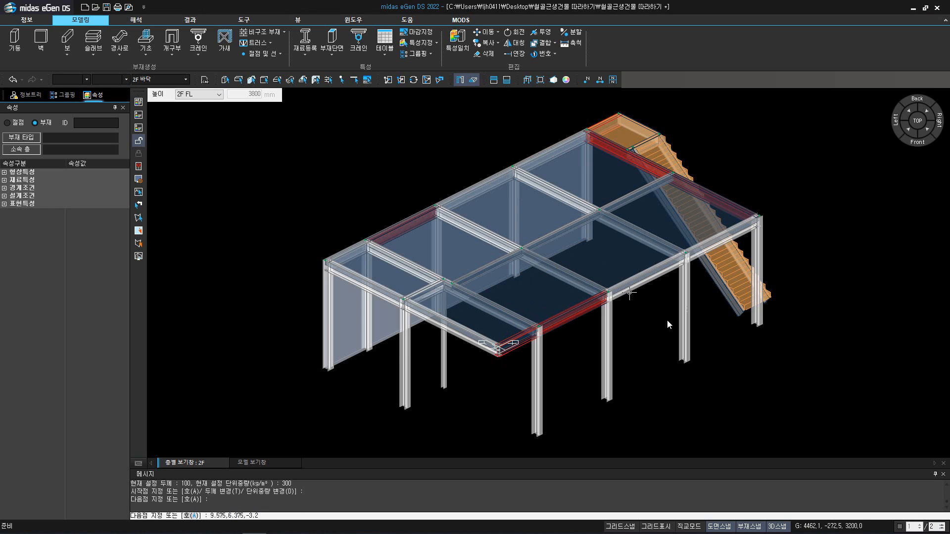
{"action": "left_click", "coordinate": [760, 327]}
{"action": "left_click", "coordinate": [539, 435]}
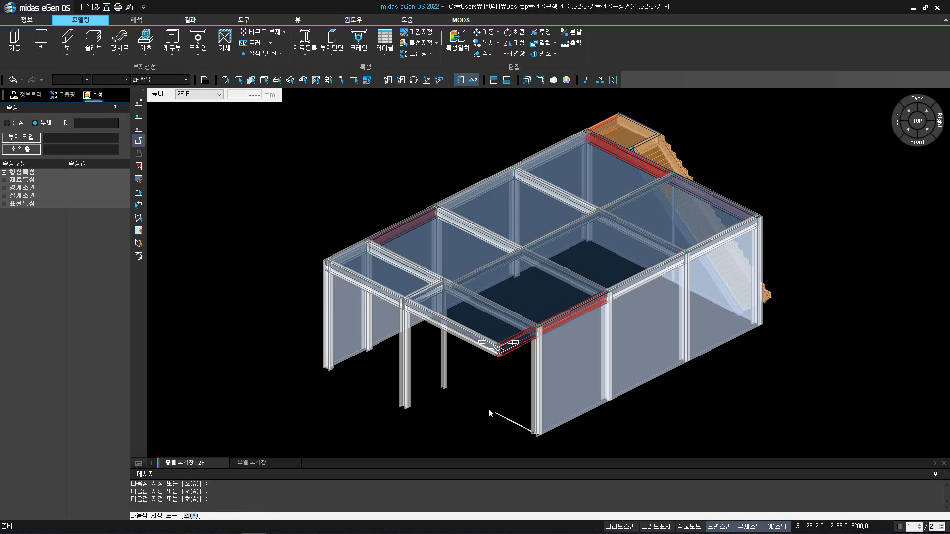
{"action": "left_click", "coordinate": [444, 388]}
{"action": "left_click", "coordinate": [403, 408]}
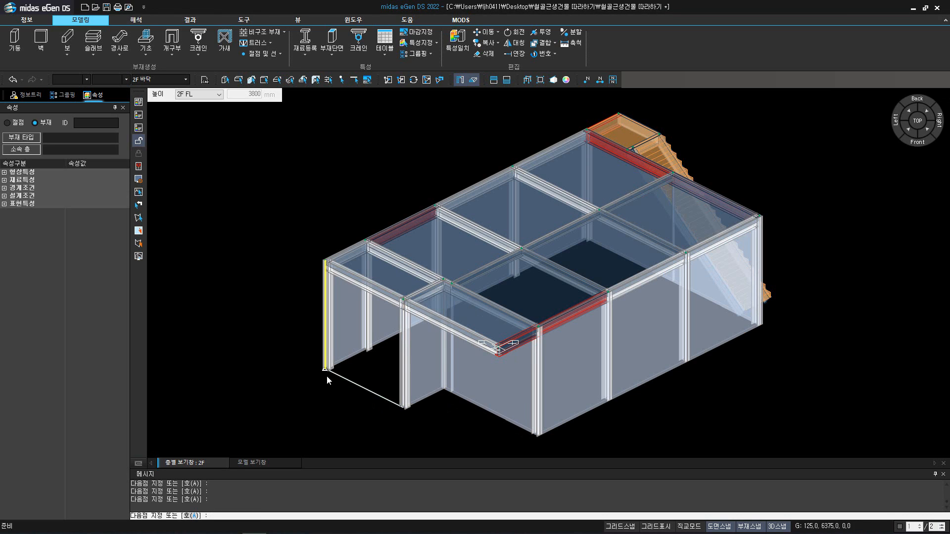
{"action": "left_click", "coordinate": [324, 372]}
{"action": "key", "text": "Escape"}
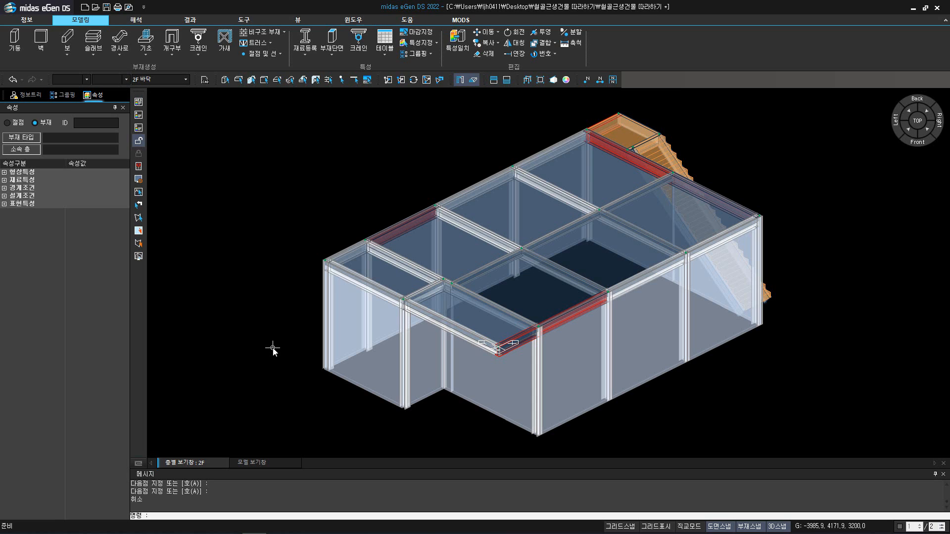
Start the 경량지붕 풍하중 calculation, set the roof type to 편지붕 and consult the wind-direction guide
{"action": "left_click", "coordinate": [136, 20]}
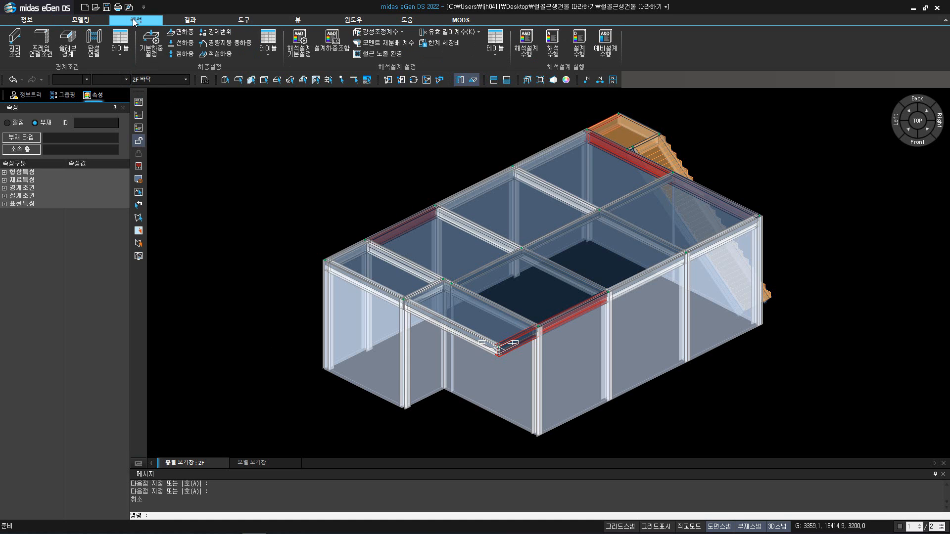
{"action": "left_click", "coordinate": [210, 45]}
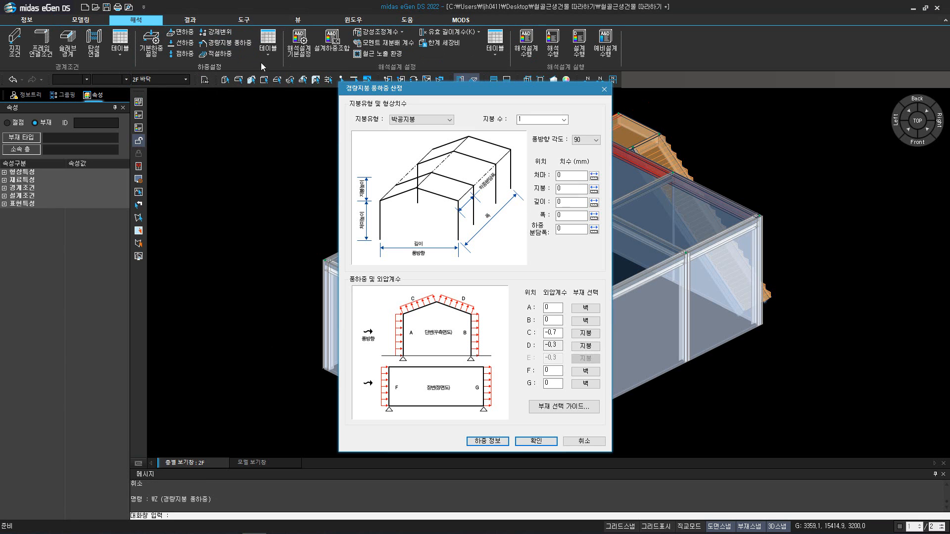
{"action": "left_click", "coordinate": [431, 121]}
{"action": "left_click", "coordinate": [429, 129]}
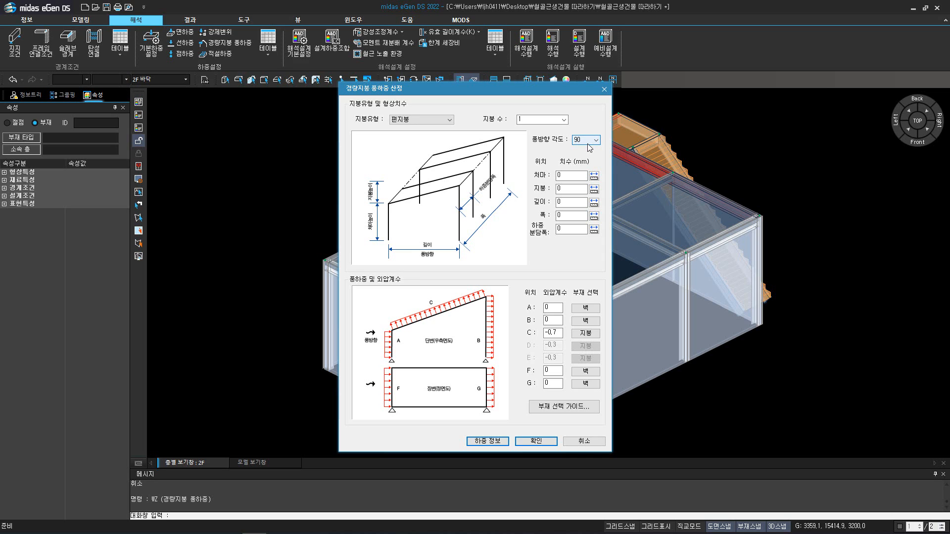
{"action": "left_click", "coordinate": [593, 408]}
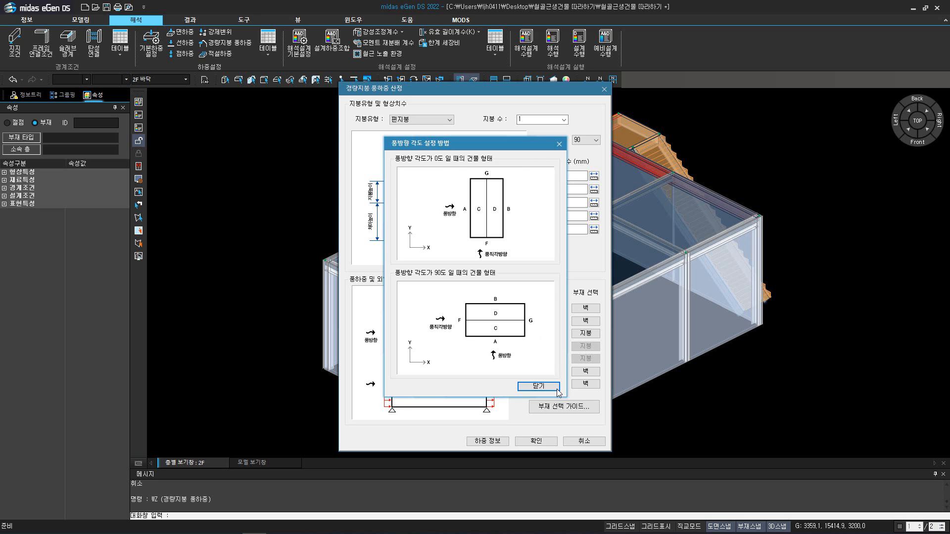
{"action": "left_click", "coordinate": [540, 387]}
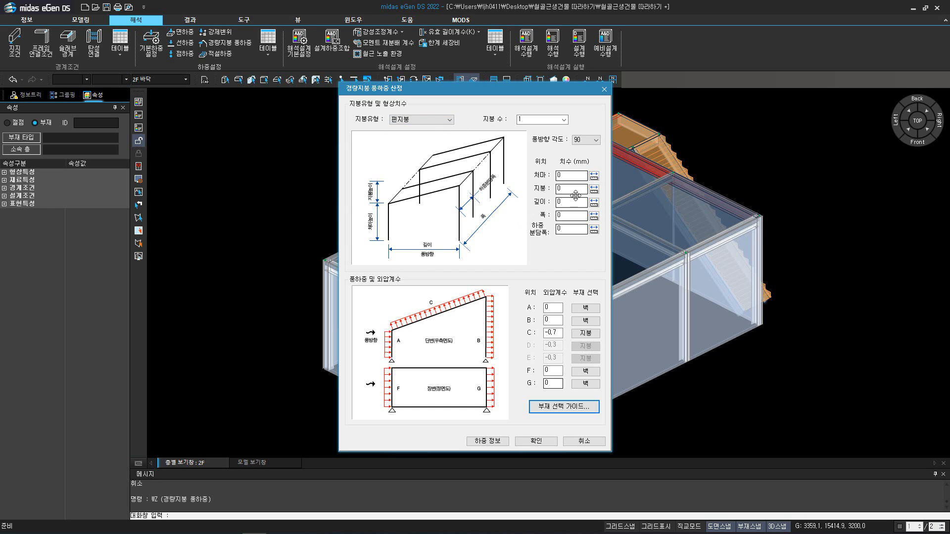
With the whole frame shown, pick points on the model to set the eave height to 6100 mm and the roof height to 900 mm
{"action": "left_click", "coordinate": [593, 176]}
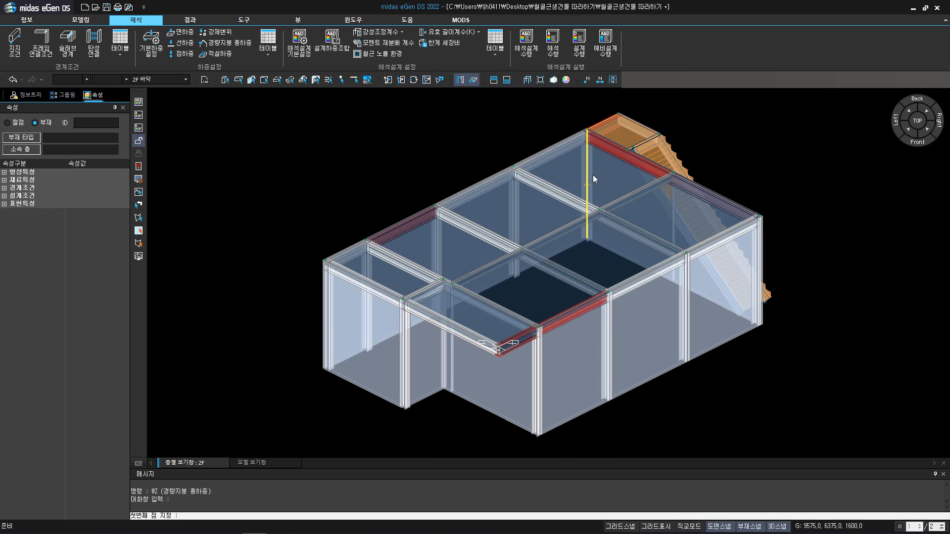
{"action": "left_click", "coordinate": [426, 79]}
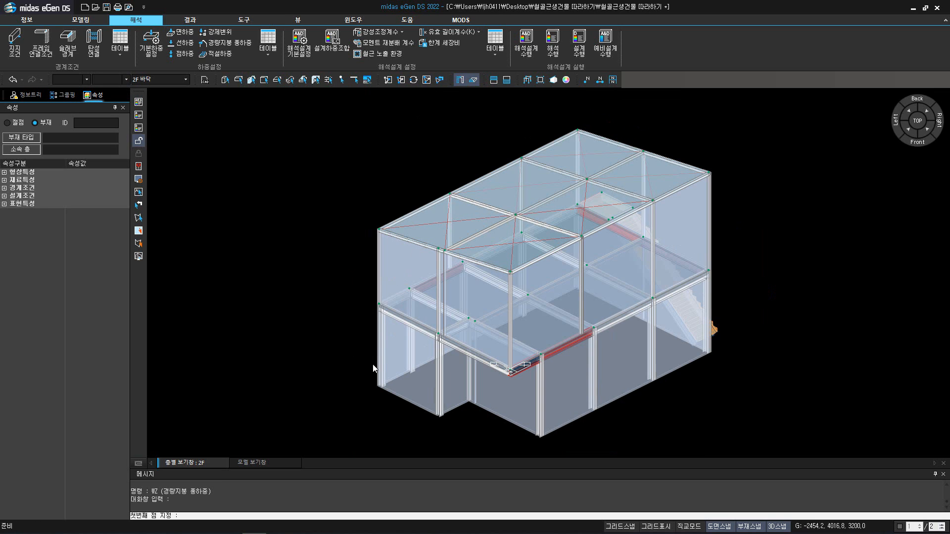
{"action": "left_click", "coordinate": [373, 388]}
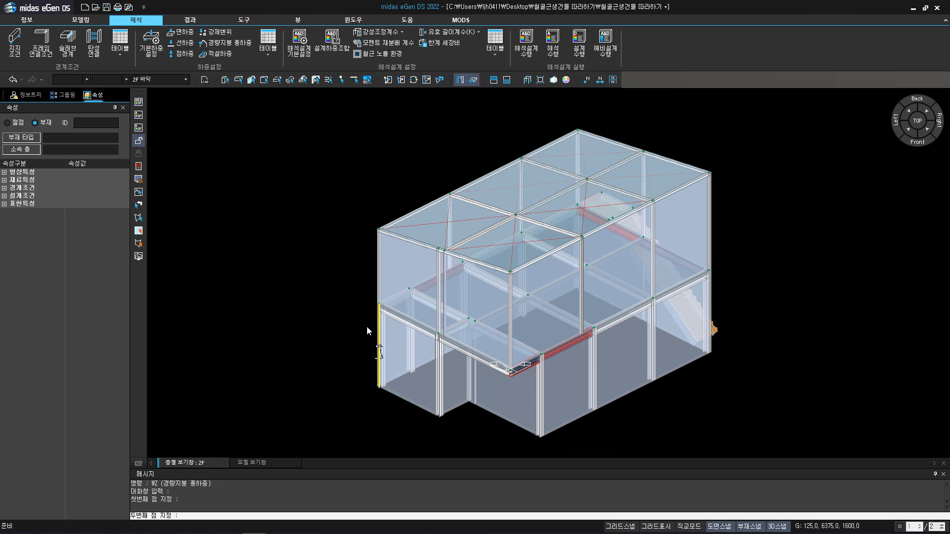
{"action": "left_click", "coordinate": [377, 230]}
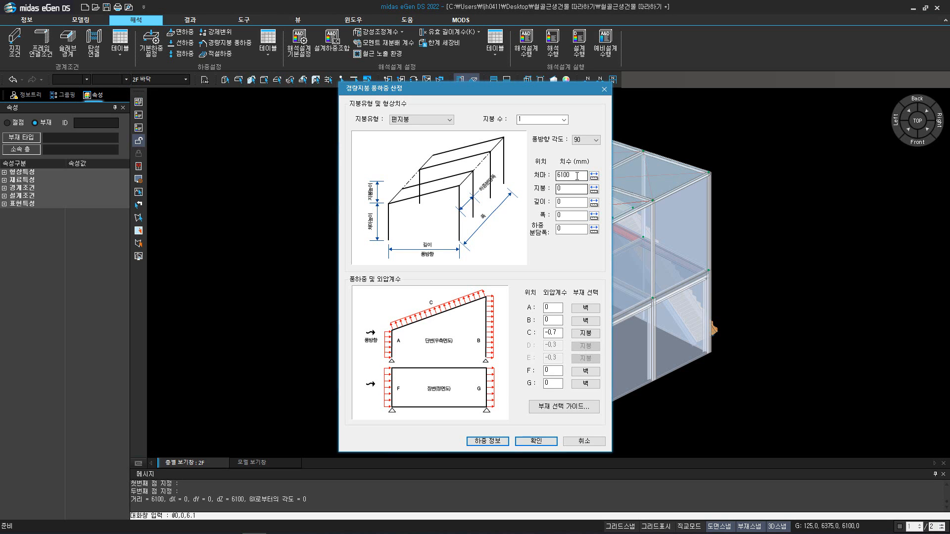
{"action": "left_click", "coordinate": [593, 190]}
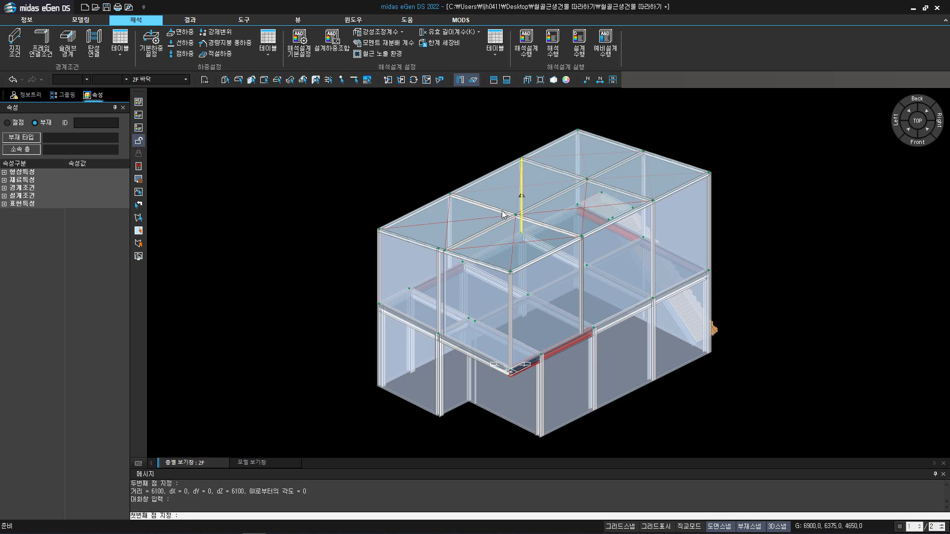
{"action": "left_click", "coordinate": [379, 231]}
{"action": "left_click", "coordinate": [510, 271]}
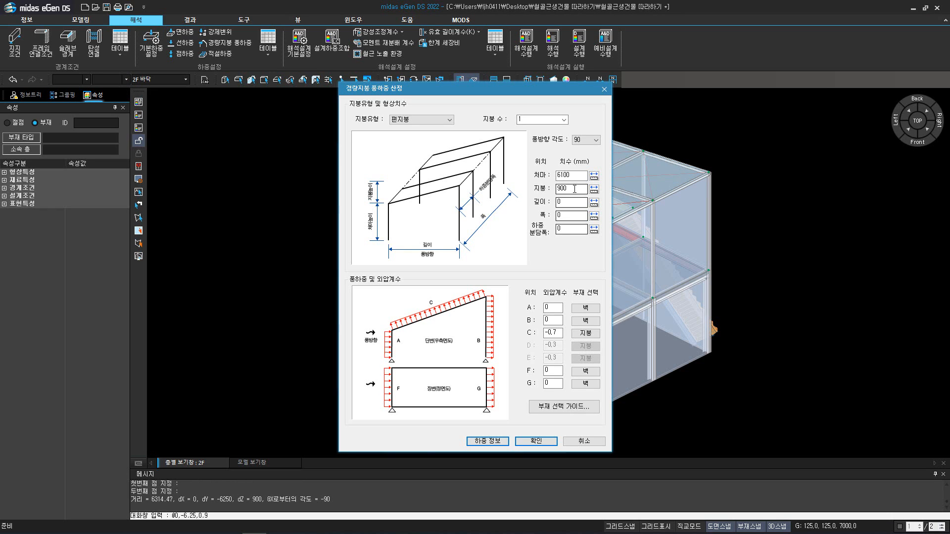
Pick corner nodes on the model to set the building depth to 6250 mm and the width to 9450 mm
{"action": "left_click", "coordinate": [594, 189]}
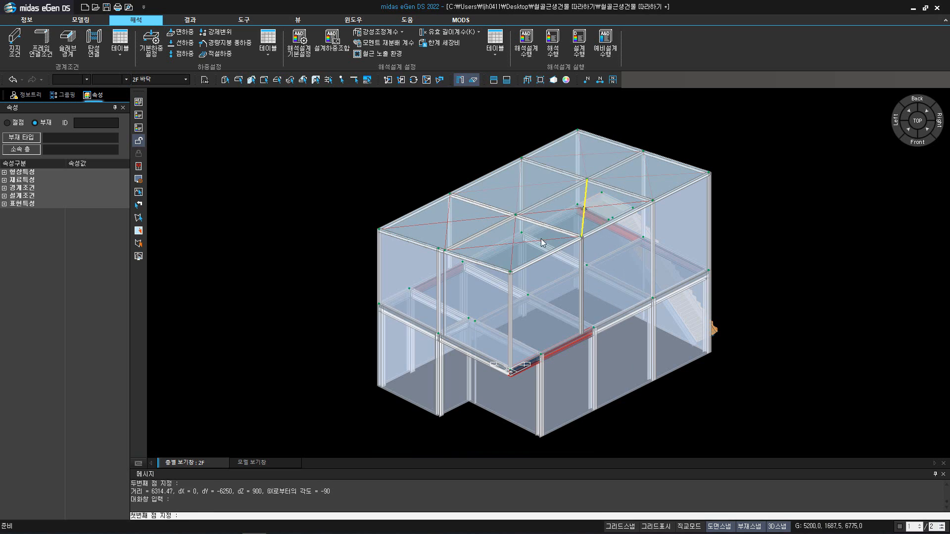
{"action": "left_click", "coordinate": [386, 312]}
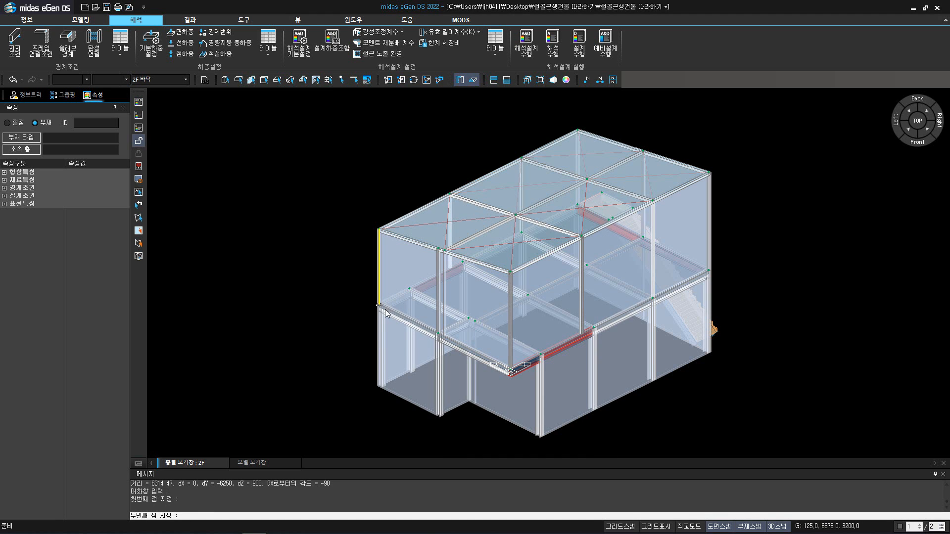
{"action": "left_click", "coordinate": [509, 371]}
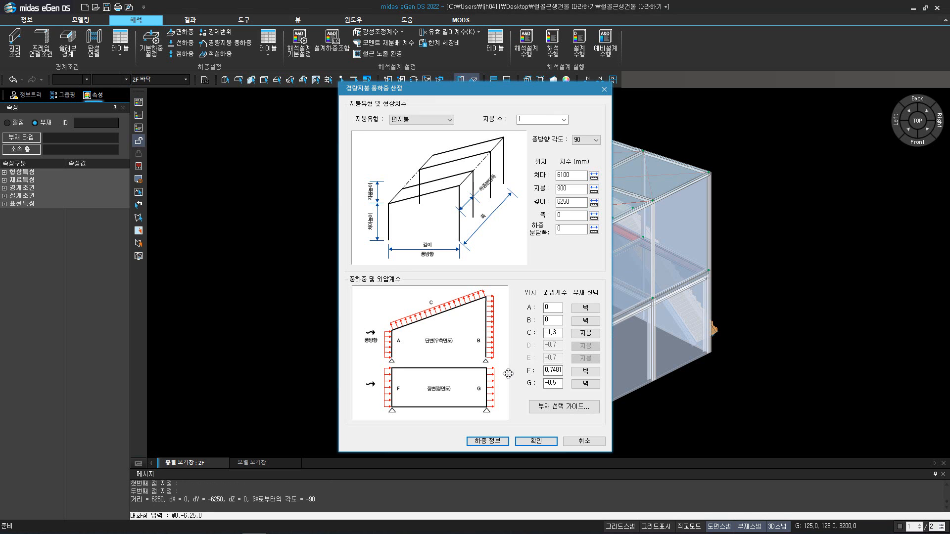
{"action": "left_click", "coordinate": [594, 216]}
{"action": "left_click", "coordinate": [511, 272]}
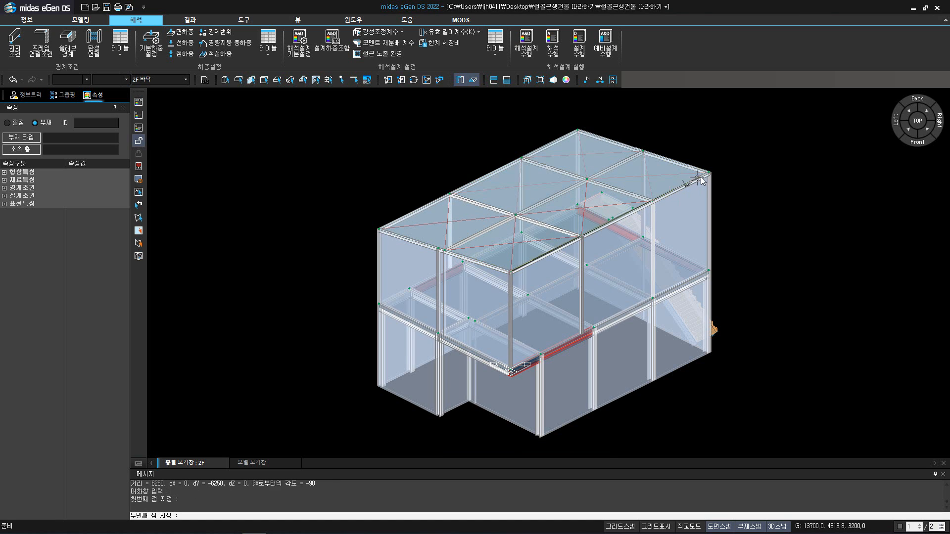
{"action": "left_click", "coordinate": [655, 199]}
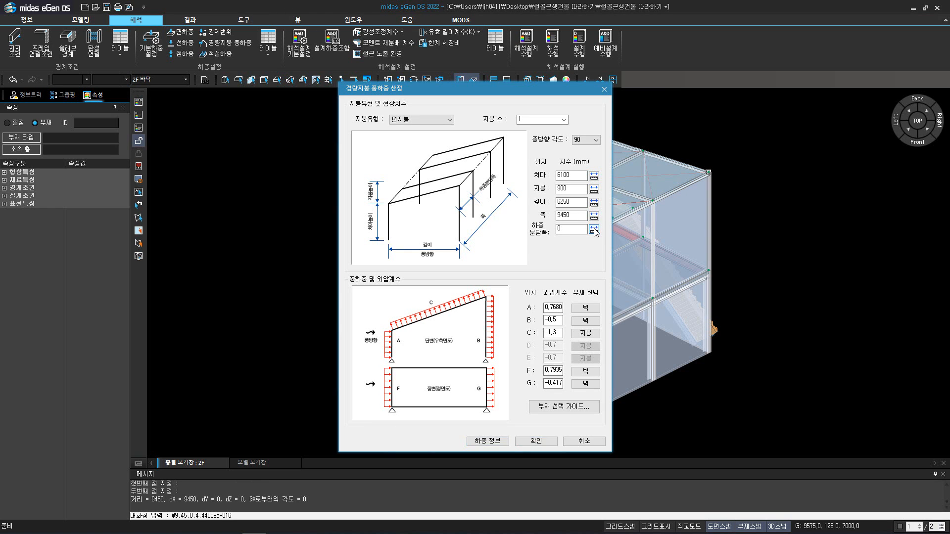
Set the load tributary width (하중 분담폭) to 3375 mm by picking two adjacent front column tops
{"action": "left_click", "coordinate": [594, 229]}
{"action": "left_click", "coordinate": [511, 271]}
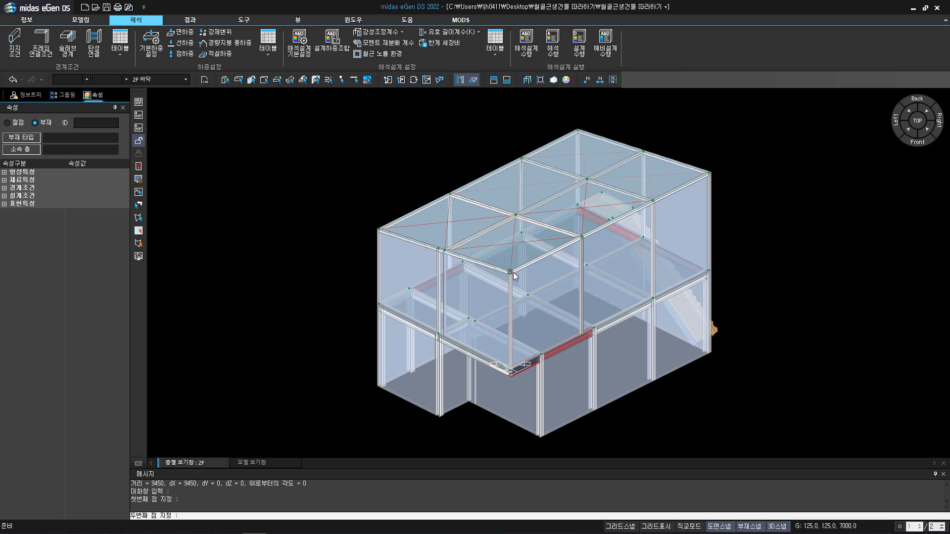
{"action": "left_click", "coordinate": [582, 238]}
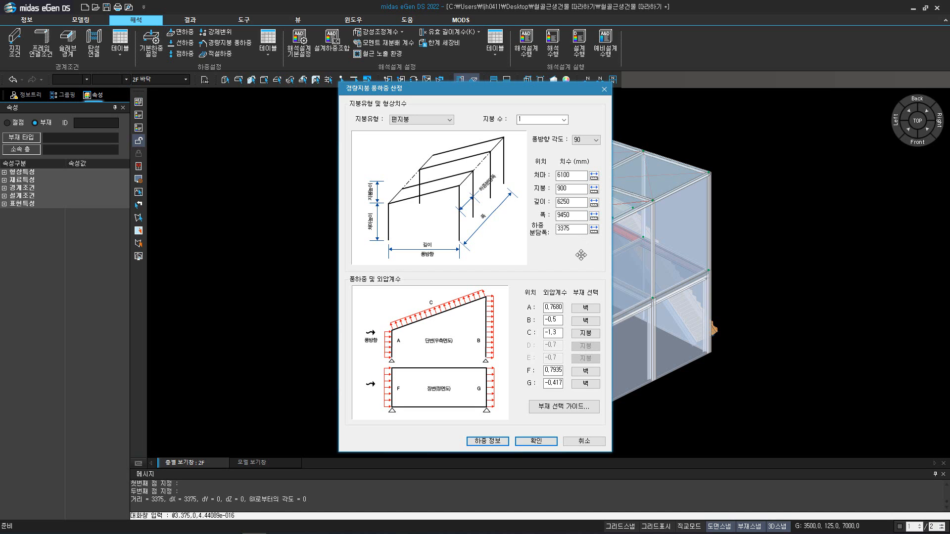
Check the member selection guide and, in plan view, assign the front walls and the recessed wall to wind position A
{"action": "left_click", "coordinate": [571, 407]}
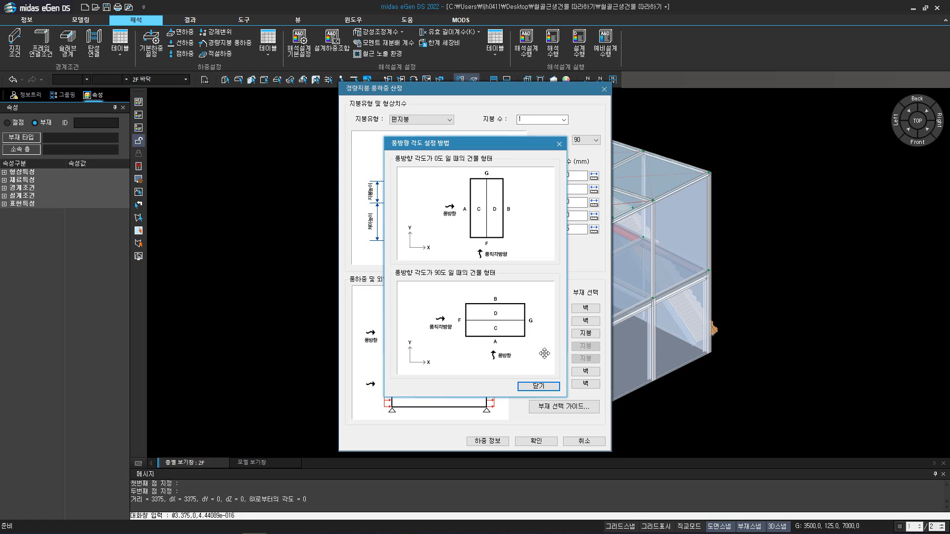
{"action": "left_click", "coordinate": [538, 386]}
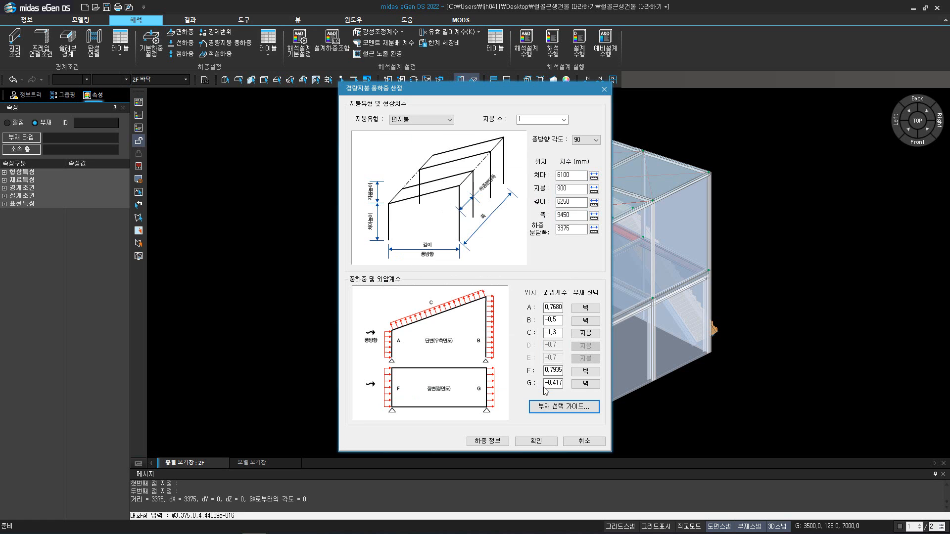
{"action": "left_click", "coordinate": [586, 308]}
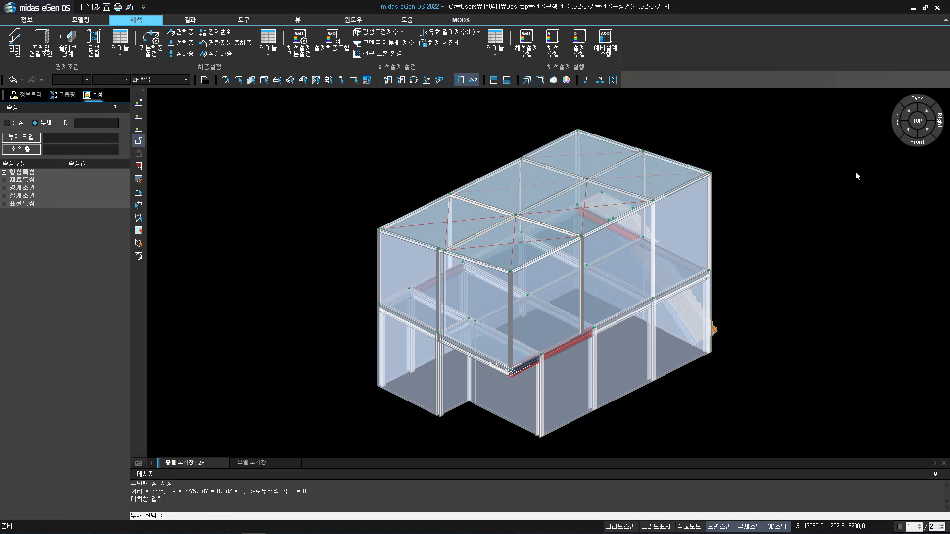
{"action": "left_click", "coordinate": [917, 122]}
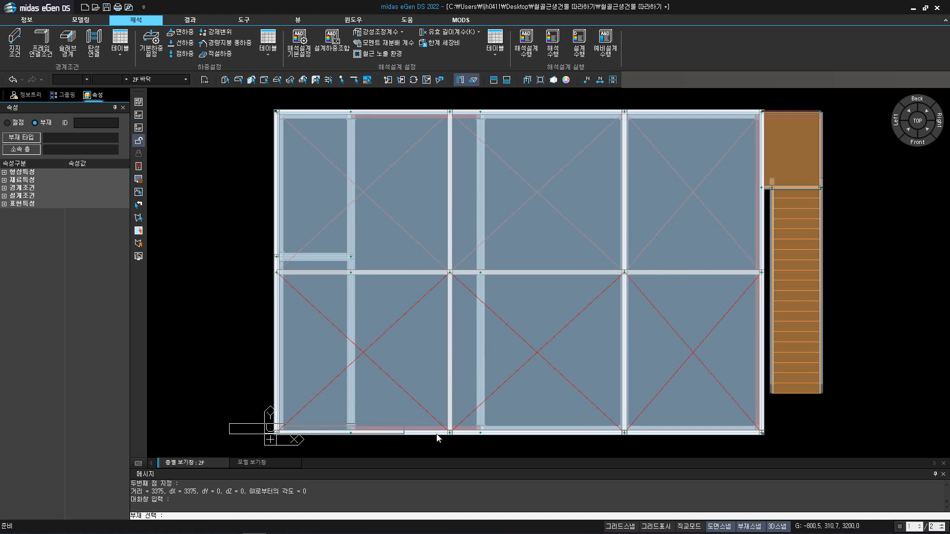
{"action": "left_click_drag", "start_coordinate": [437, 438], "coordinate": [809, 448]}
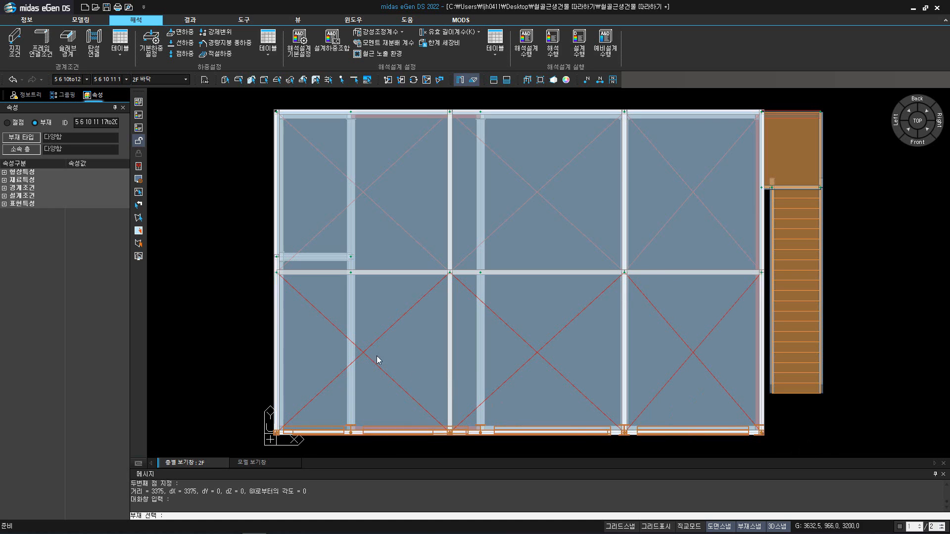
{"action": "left_click_drag", "start_coordinate": [233, 244], "coordinate": [378, 266]}
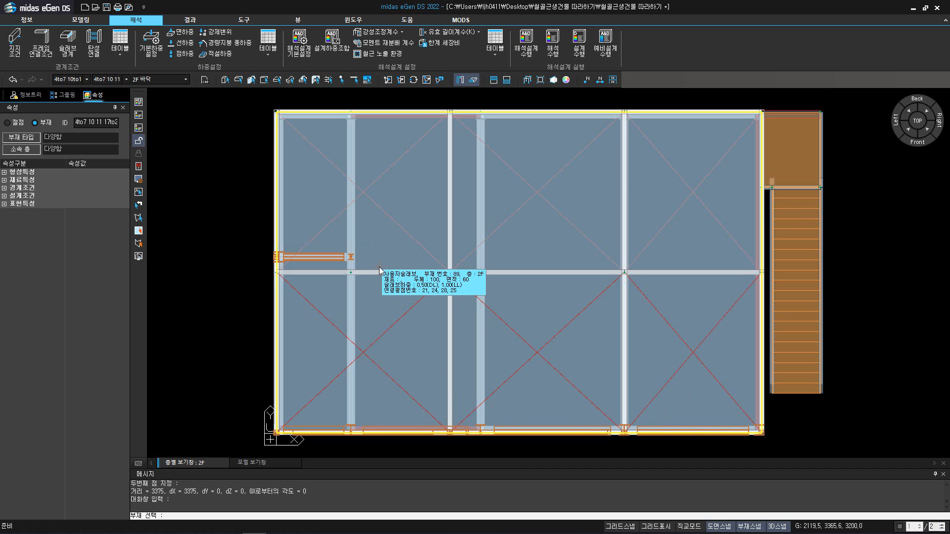
{"action": "right_click", "coordinate": [380, 271]}
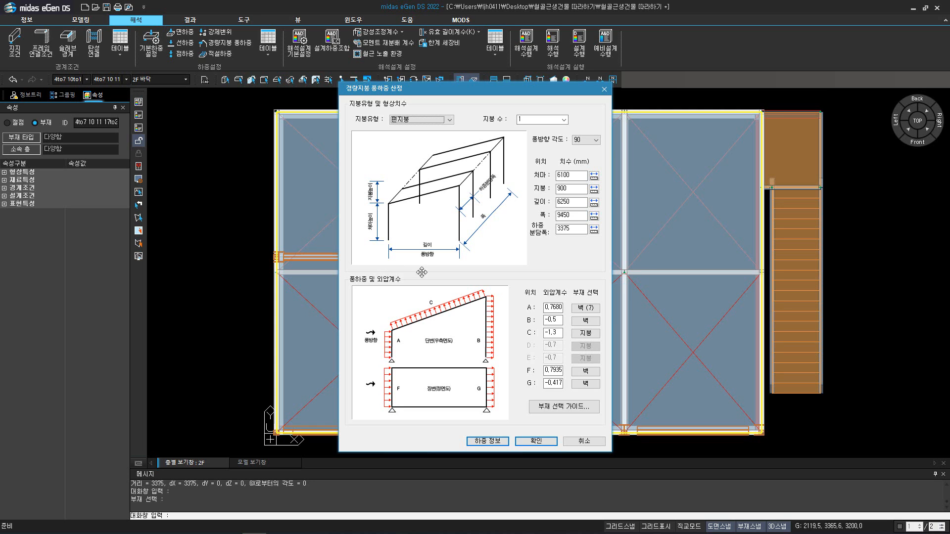
Assign the walls along the building's rear side to wind position B
{"action": "left_click", "coordinate": [586, 321]}
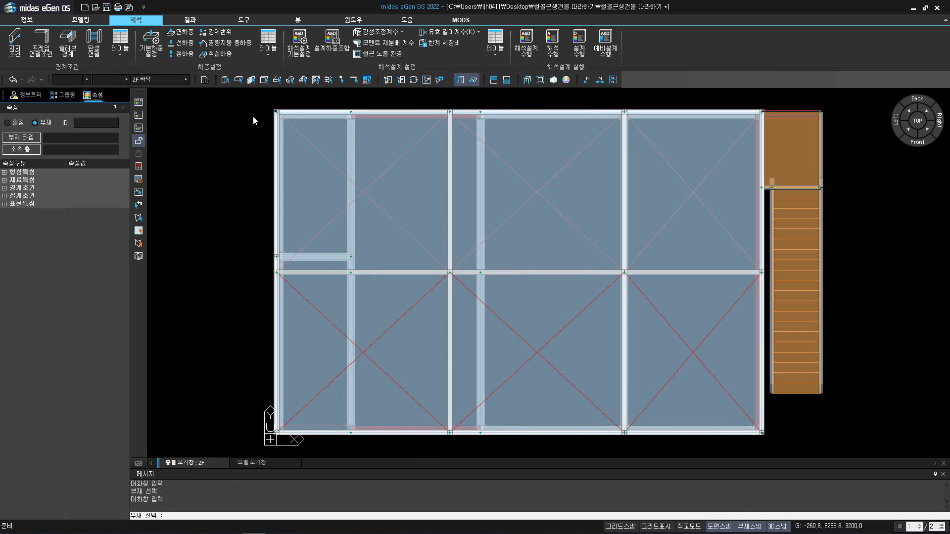
{"action": "left_click_drag", "start_coordinate": [306, 115], "coordinate": [805, 123]}
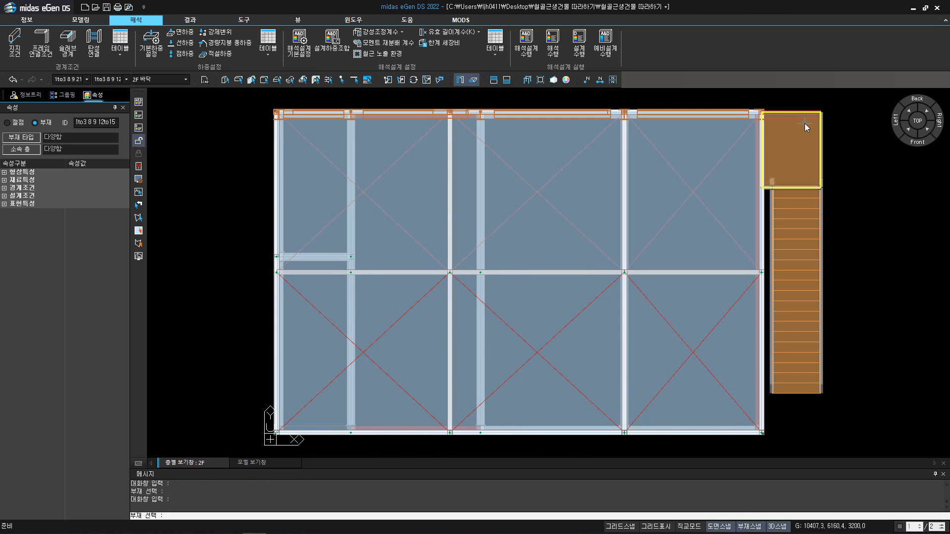
{"action": "right_click", "coordinate": [805, 123]}
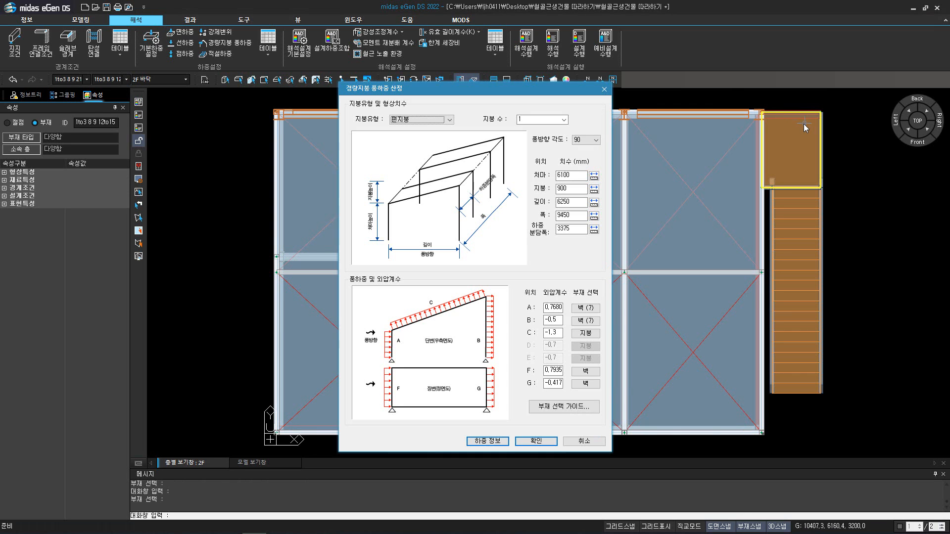
Assign the roof user slab to wind position C as the roof member
{"action": "left_click", "coordinate": [585, 333]}
{"action": "left_click", "coordinate": [568, 299]}
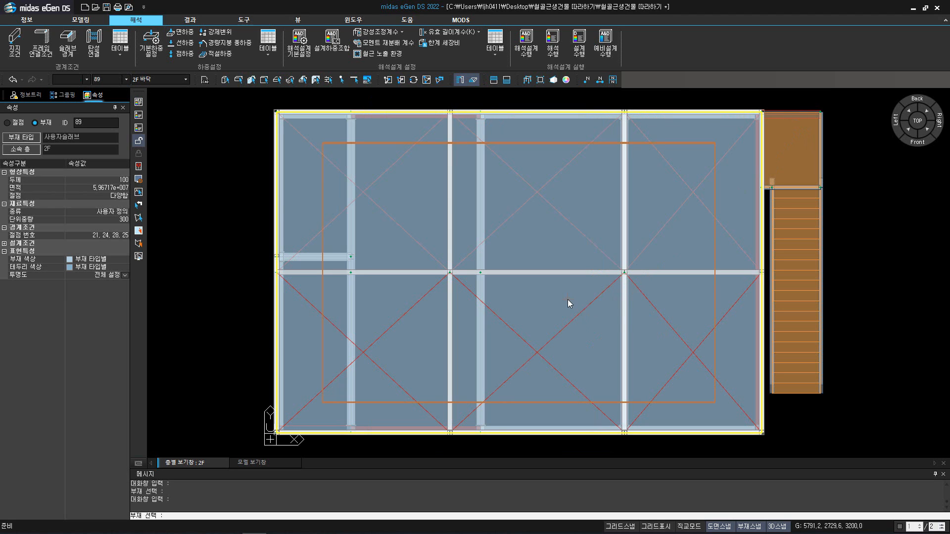
{"action": "right_click", "coordinate": [568, 299]}
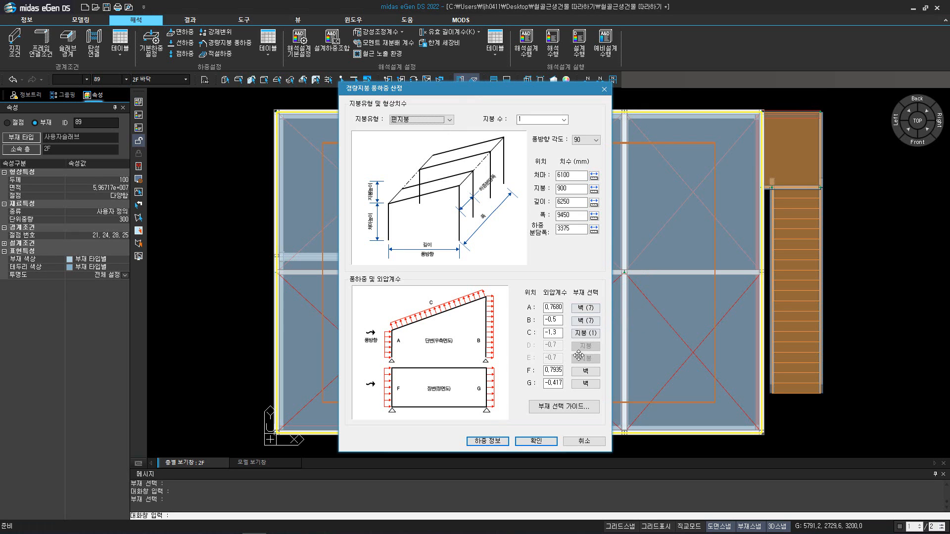
Assign the left-end walls and the recessed side wall of the plan to wind position F
{"action": "left_click", "coordinate": [584, 371]}
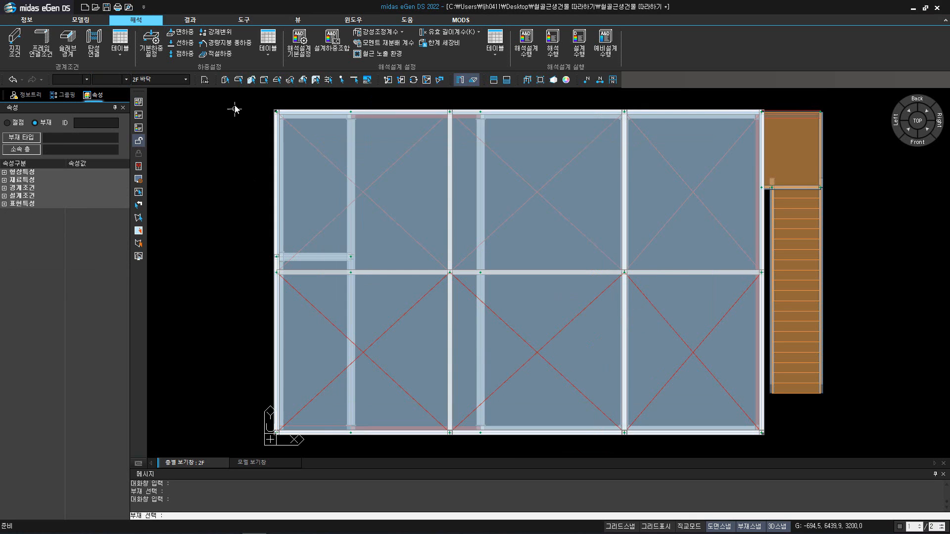
{"action": "left_click_drag", "start_coordinate": [235, 102], "coordinate": [286, 435]}
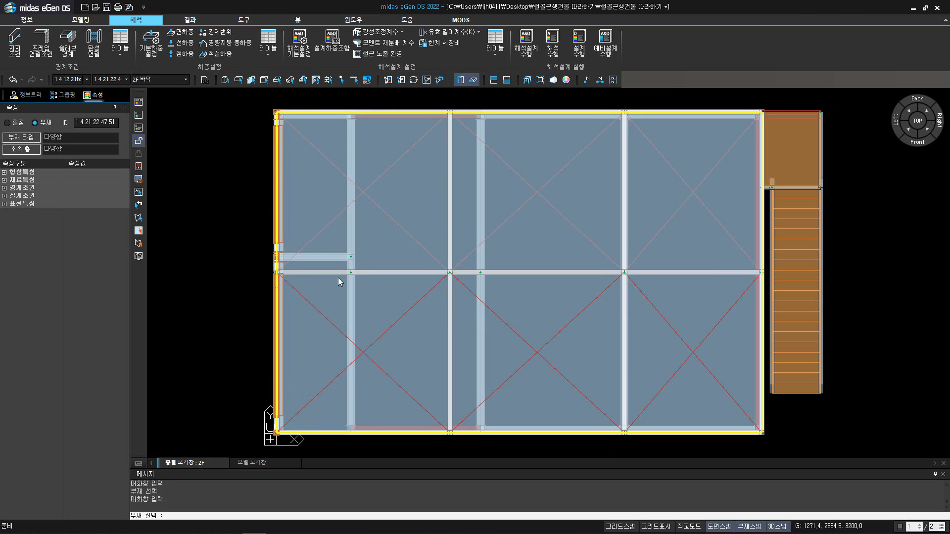
{"action": "left_click_drag", "start_coordinate": [370, 425], "coordinate": [368, 444]}
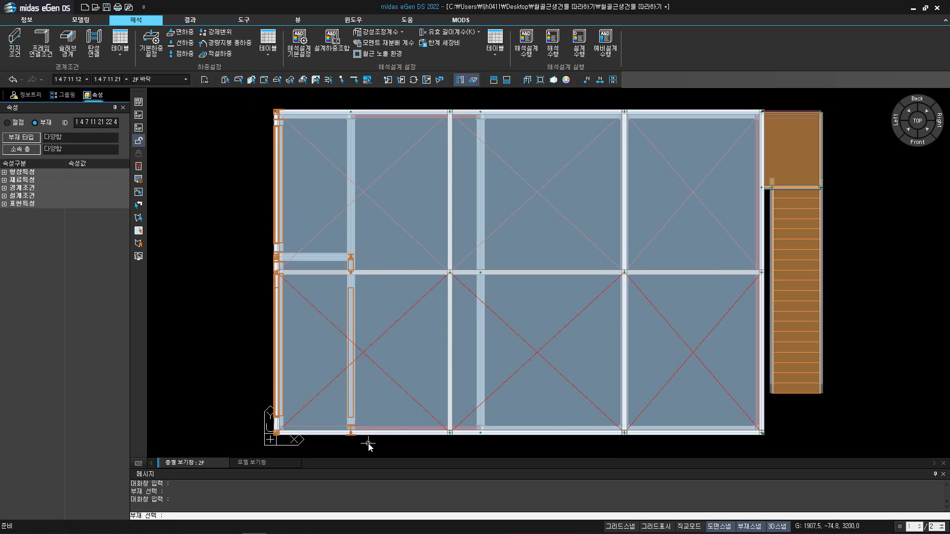
{"action": "right_click", "coordinate": [369, 444]}
Assign the walls along the stair-side edge to wind position G and apply the lightweight-roof wind loads
{"action": "left_click", "coordinate": [587, 384]}
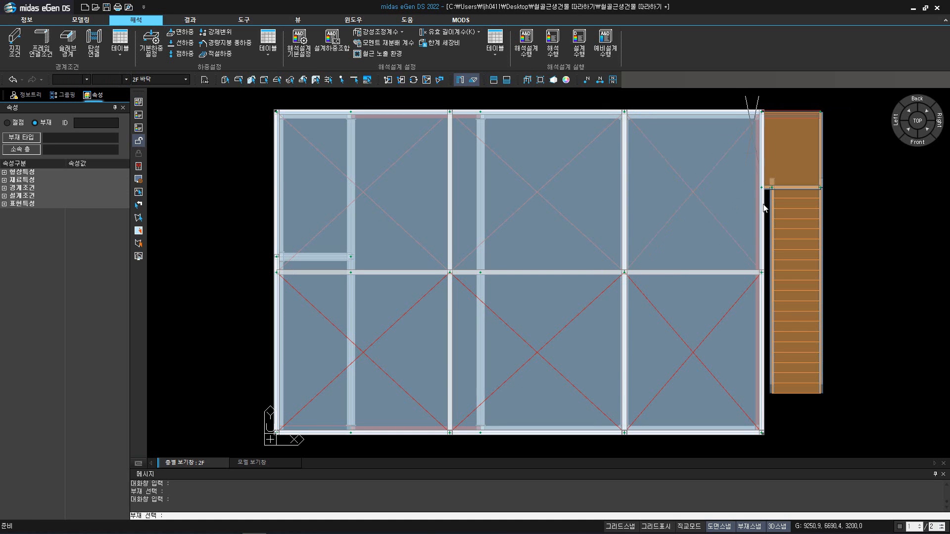
{"action": "left_click", "coordinate": [772, 451]}
{"action": "right_click", "coordinate": [772, 452]}
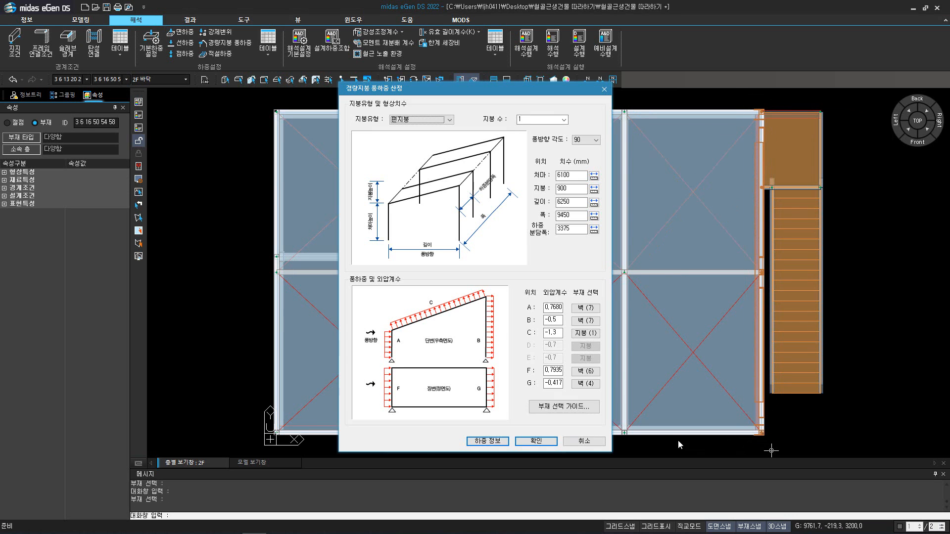
{"action": "left_click", "coordinate": [543, 440]}
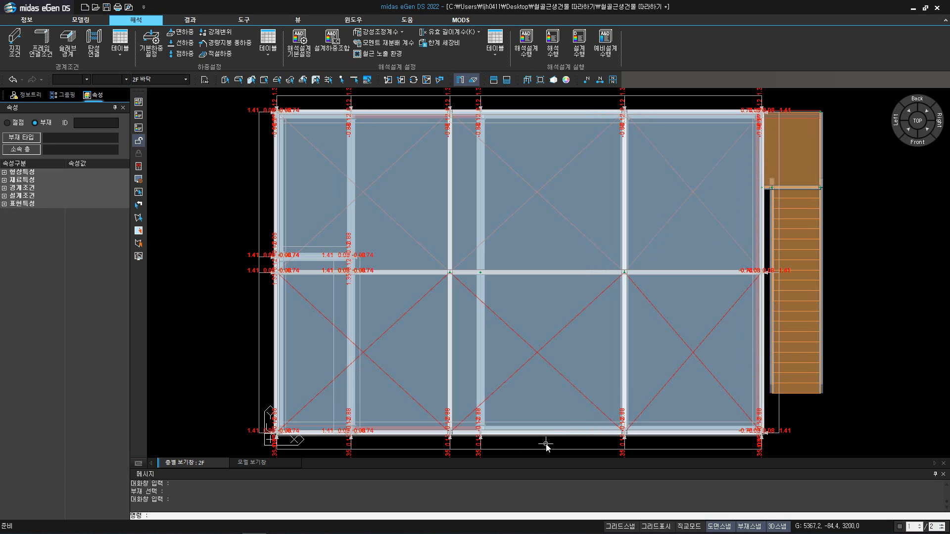
Display only the WL_0 wind load (풍하중) on the model and examine it in a wireframe plan view
{"action": "left_click", "coordinate": [906, 128]}
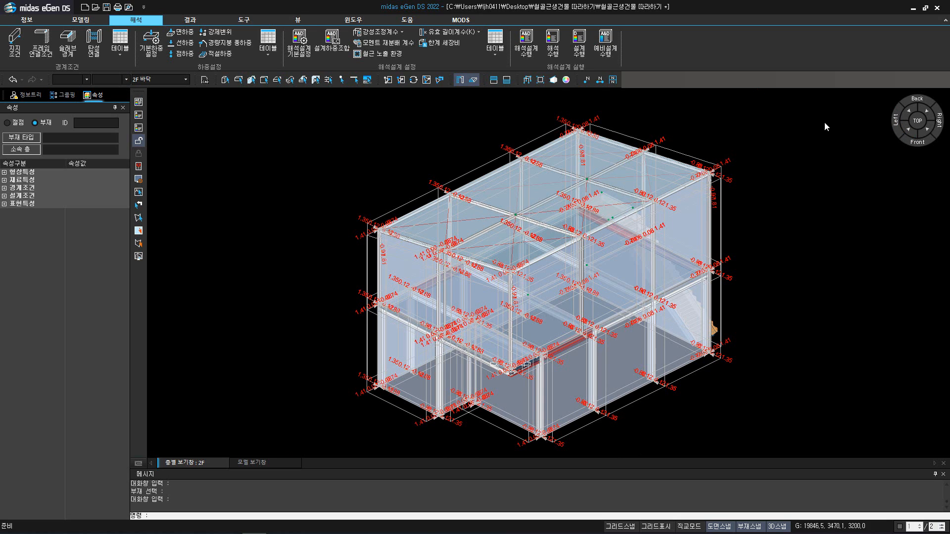
{"action": "left_click", "coordinate": [31, 98]}
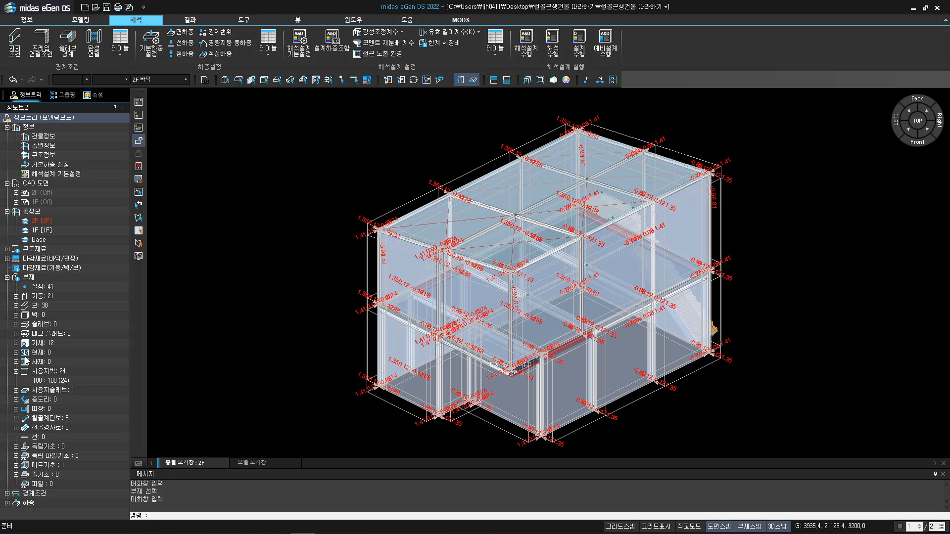
{"action": "left_click", "coordinate": [7, 503]}
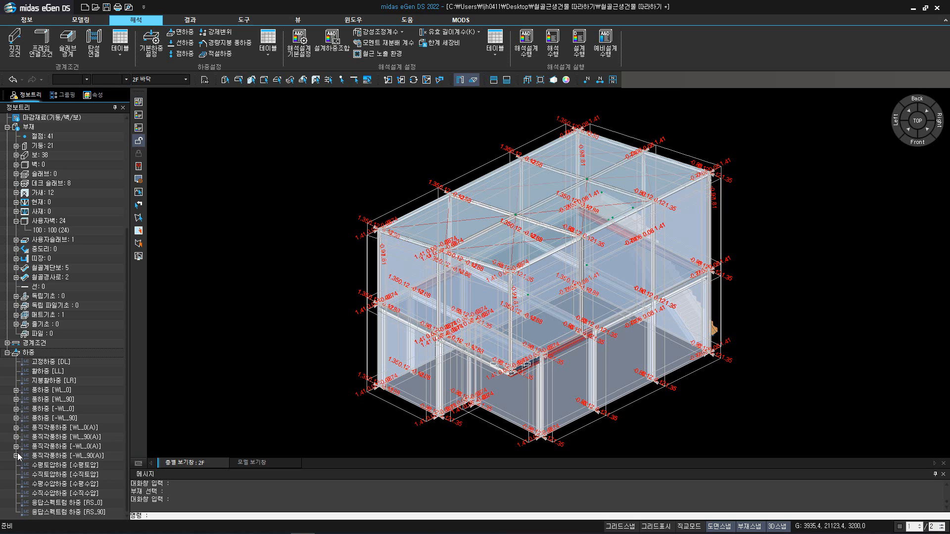
{"action": "right_click", "coordinate": [61, 392]}
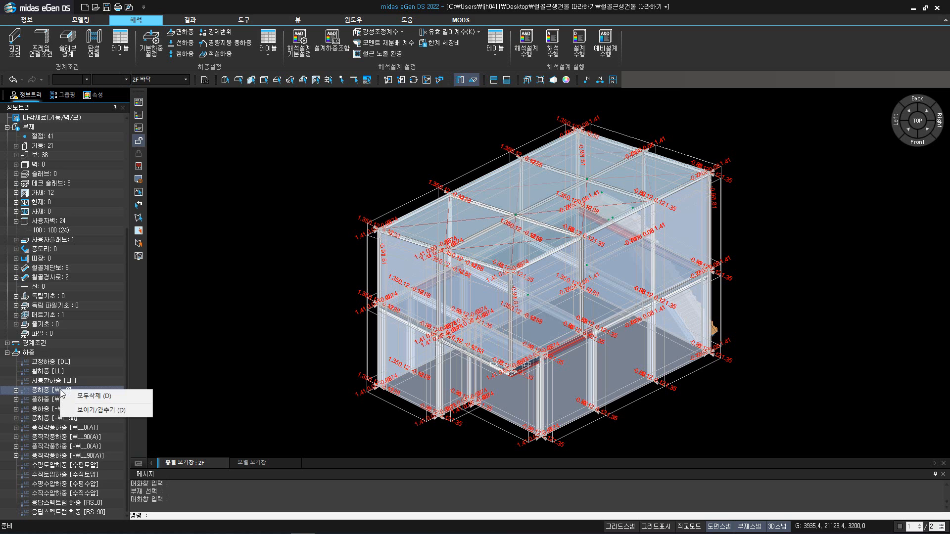
{"action": "left_click", "coordinate": [137, 411]}
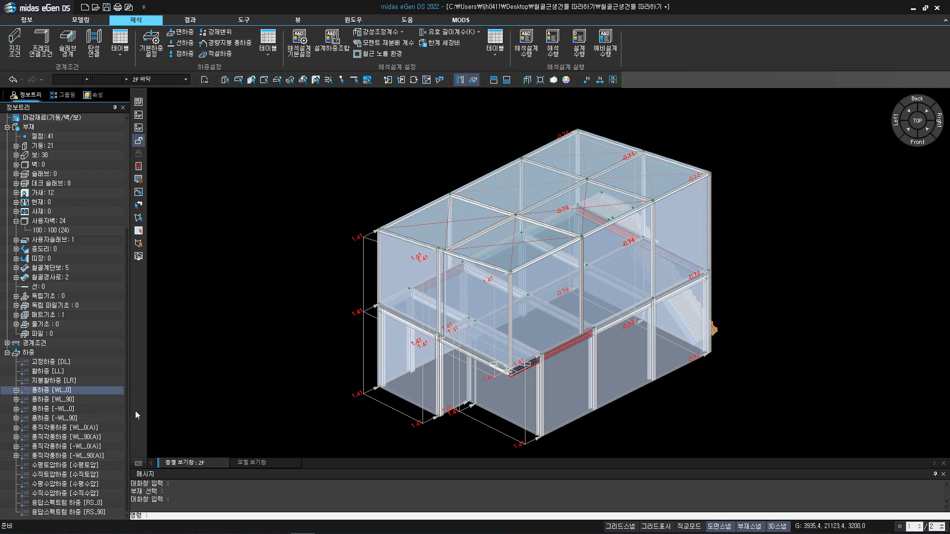
{"action": "left_click", "coordinate": [918, 122]}
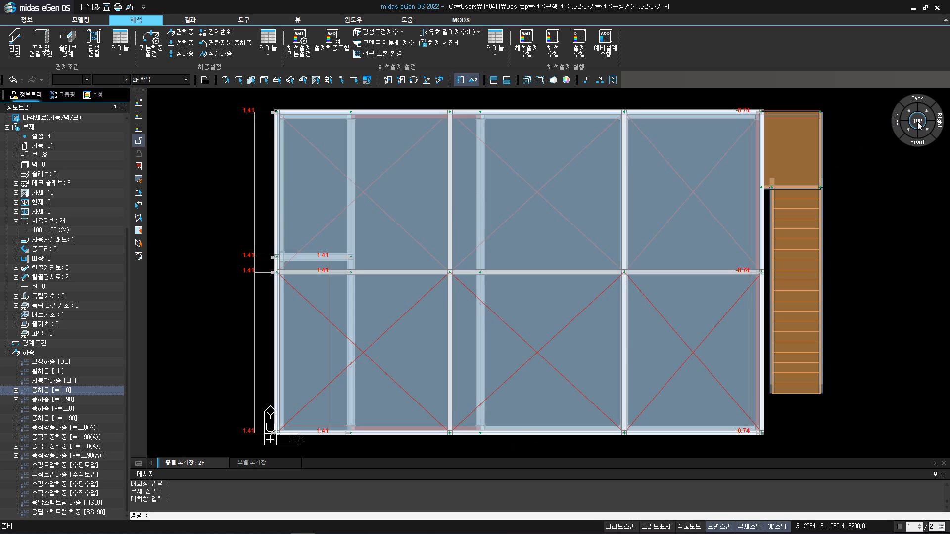
{"action": "left_click", "coordinate": [529, 81]}
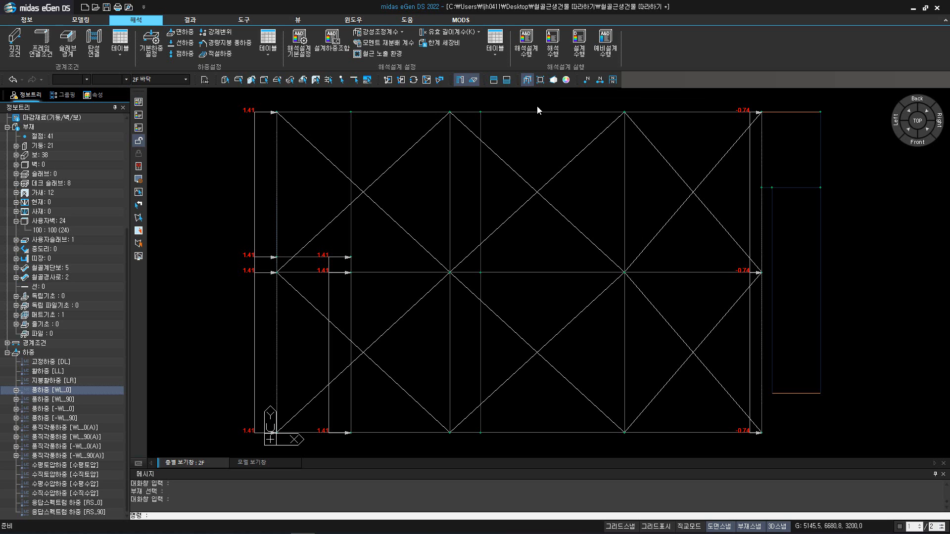
{"action": "scroll", "coordinate": [506, 291], "scroll_direction": "down", "scroll_amount": 2}
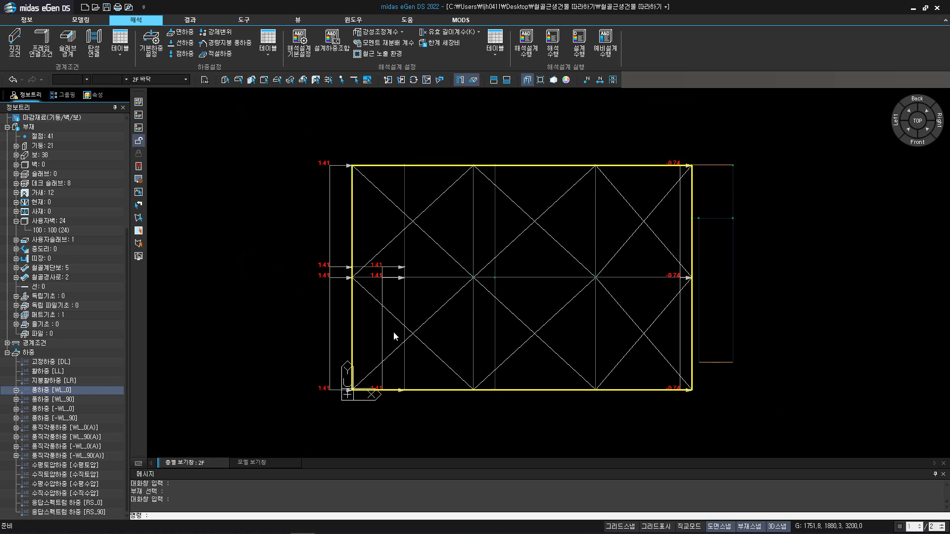
Display the WL_90 wind load in plan to check its distribution, and hide it again
{"action": "right_click", "coordinate": [67, 401]}
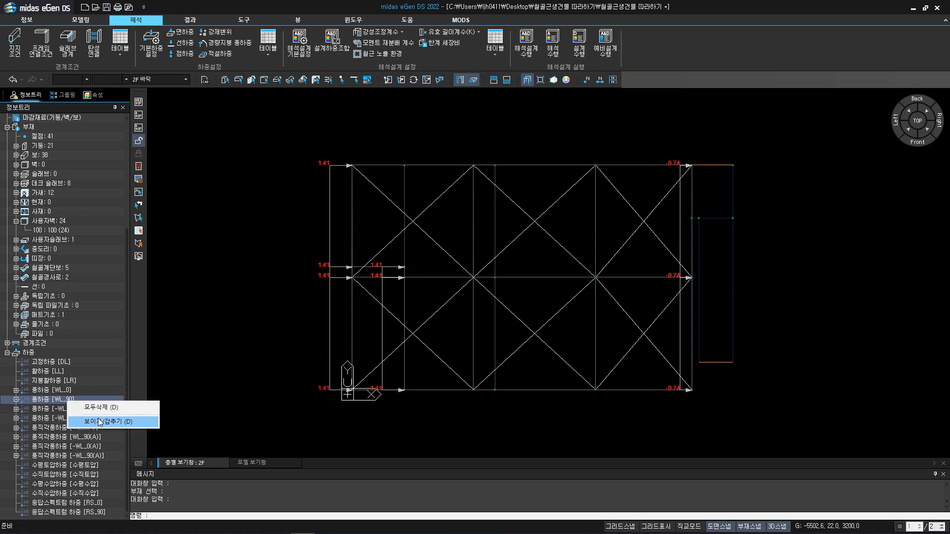
{"action": "left_click", "coordinate": [116, 419]}
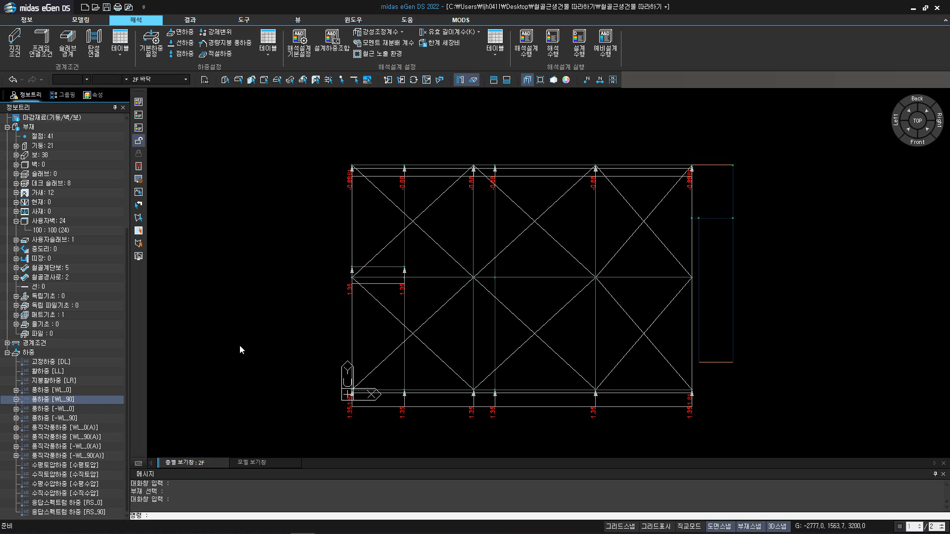
{"action": "right_click", "coordinate": [68, 400]}
{"action": "left_click", "coordinate": [97, 421]}
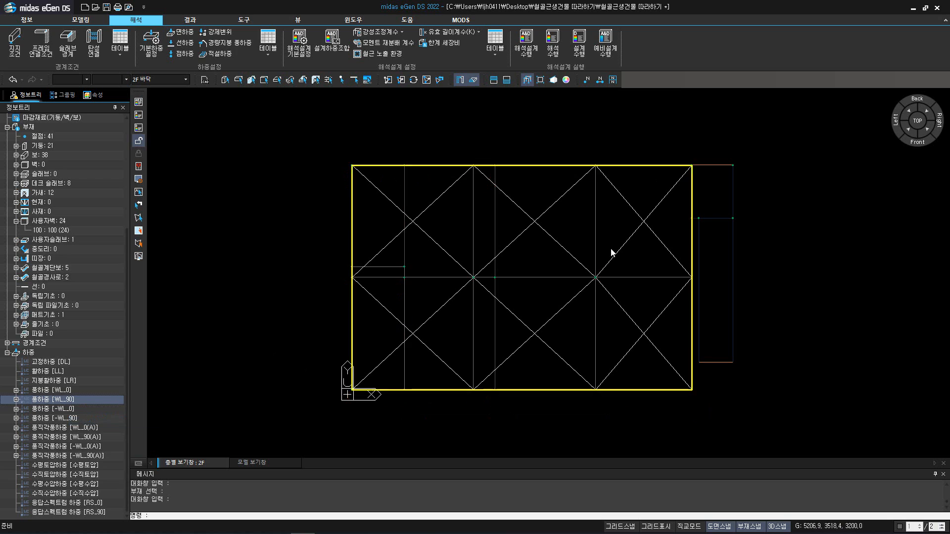
Isolate the lower storey in isometric view and display the slab finish loads (슬래브(마감)하중) for all load cases
{"action": "left_click", "coordinate": [910, 132]}
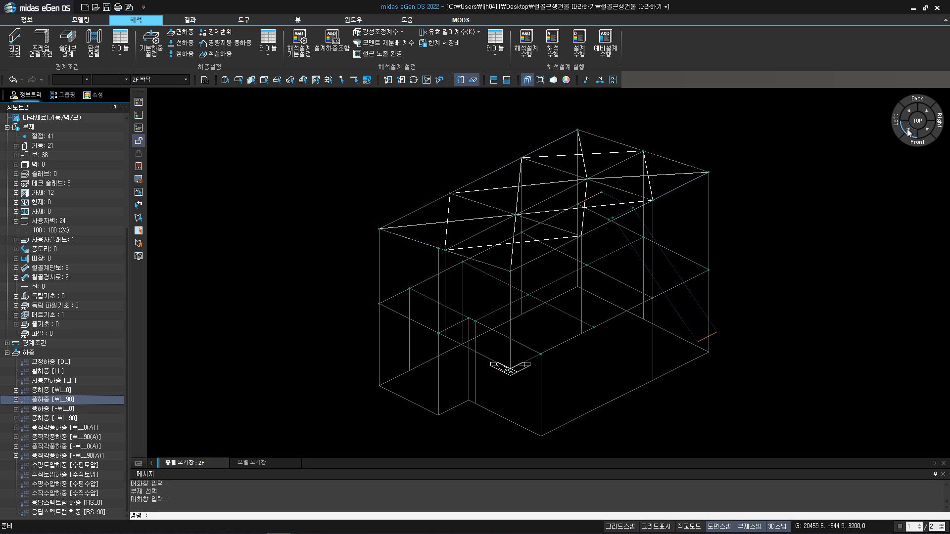
{"action": "left_click", "coordinate": [508, 80]}
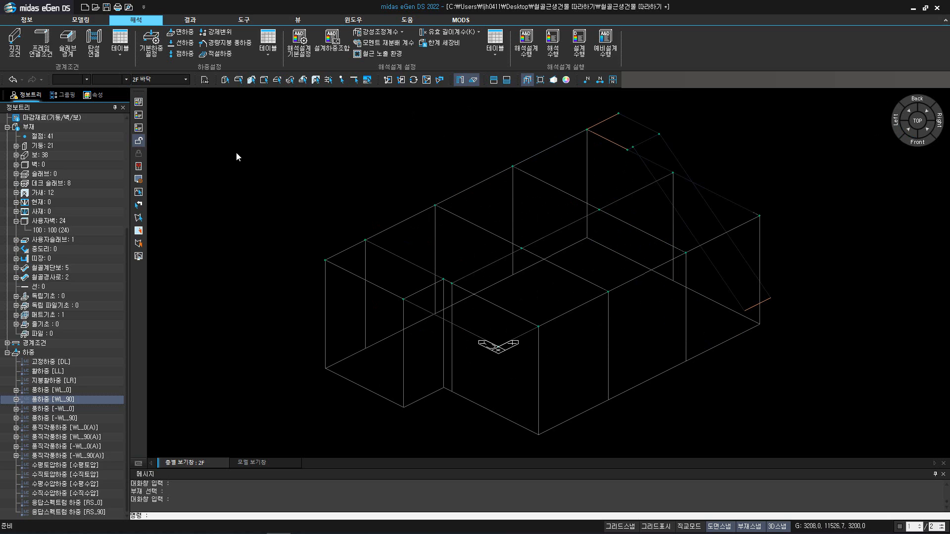
{"action": "left_click", "coordinate": [139, 166]}
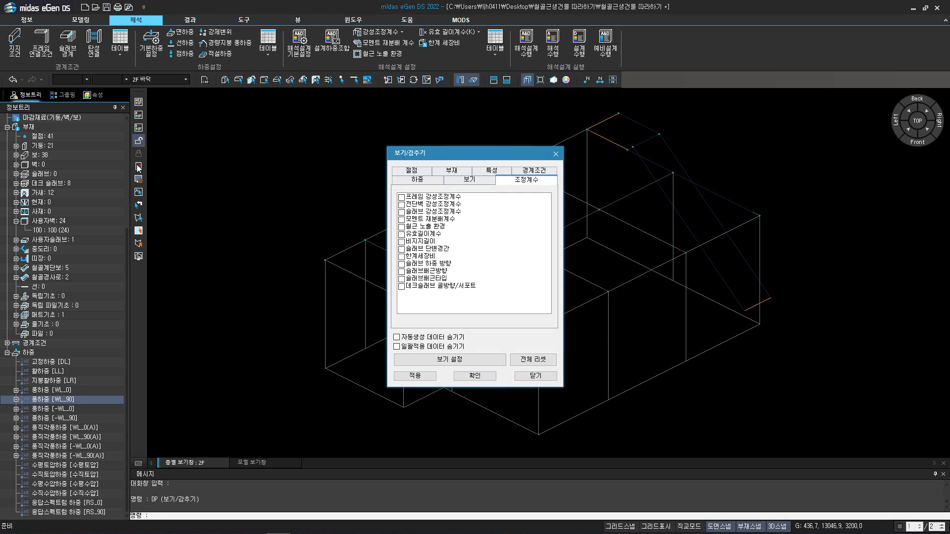
{"action": "left_click", "coordinate": [417, 180]}
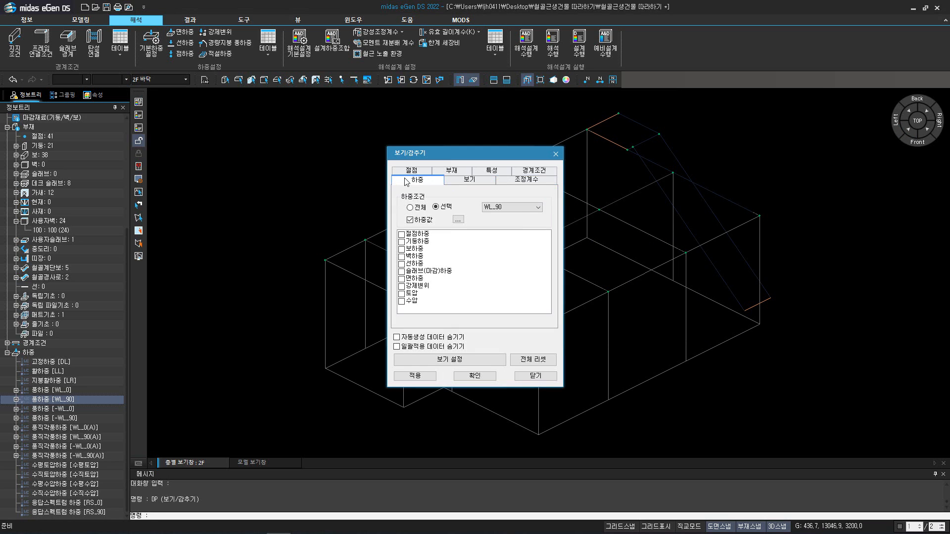
{"action": "left_click", "coordinate": [402, 272]}
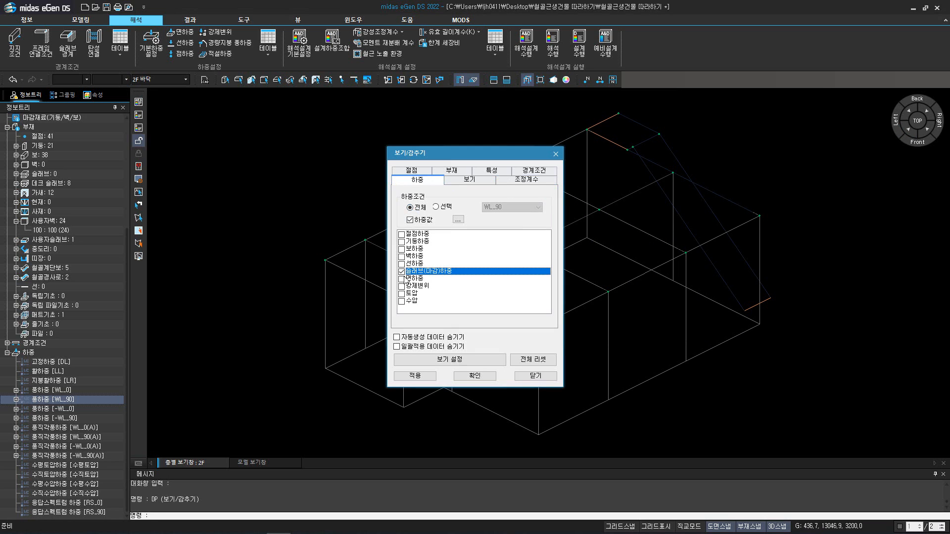
{"action": "left_click", "coordinate": [475, 376]}
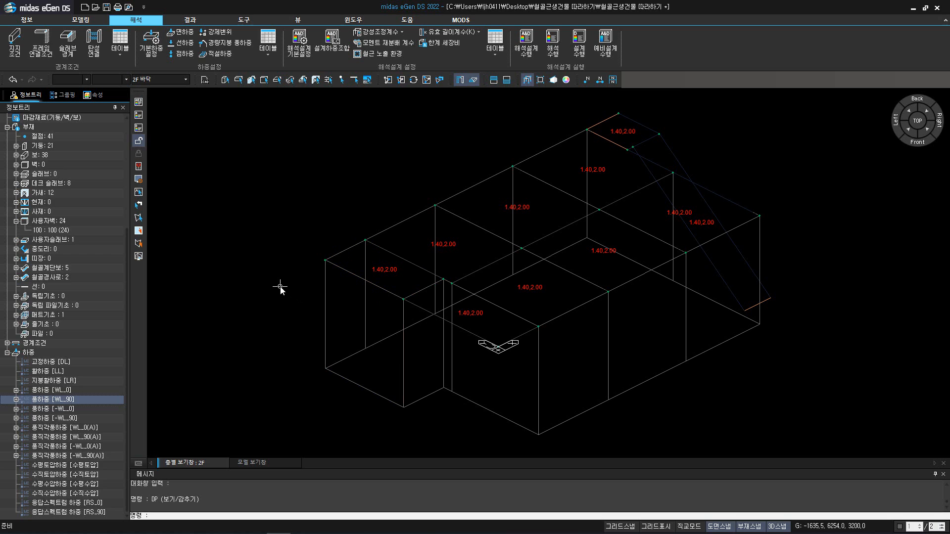
Open the floor/ceiling finish material registration from 마감지정 and mark 계단실 in the 상업시설 group as a default finish
{"action": "left_click", "coordinate": [80, 20]}
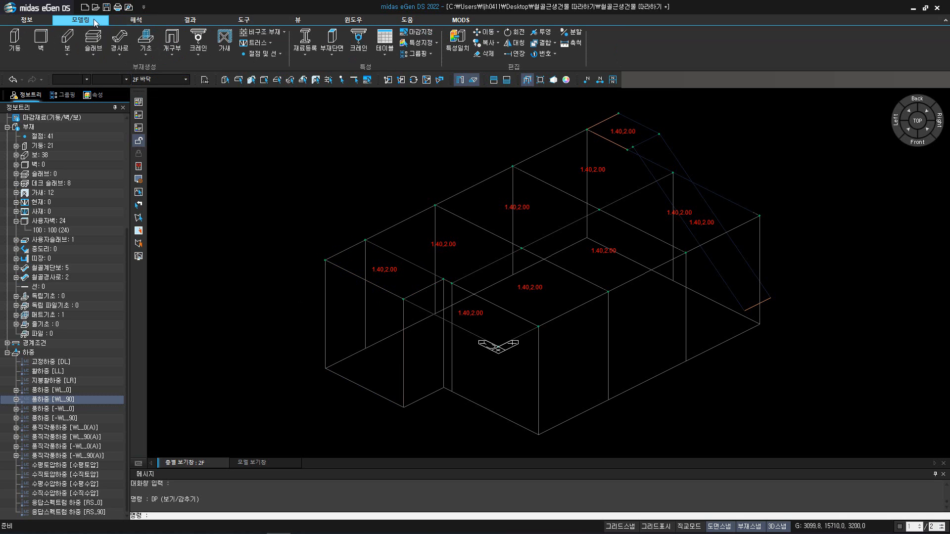
{"action": "left_click", "coordinate": [413, 34]}
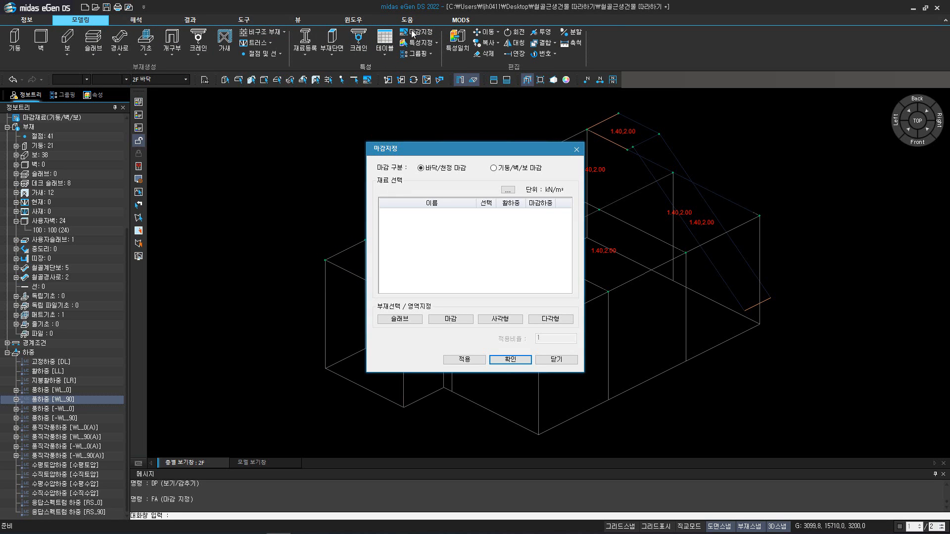
{"action": "left_click", "coordinate": [508, 191]}
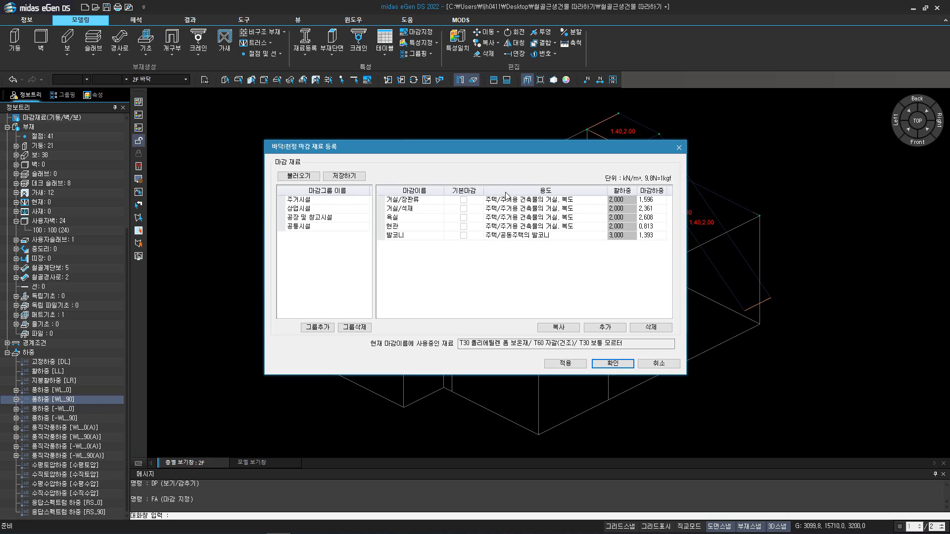
{"action": "left_click", "coordinate": [351, 208]}
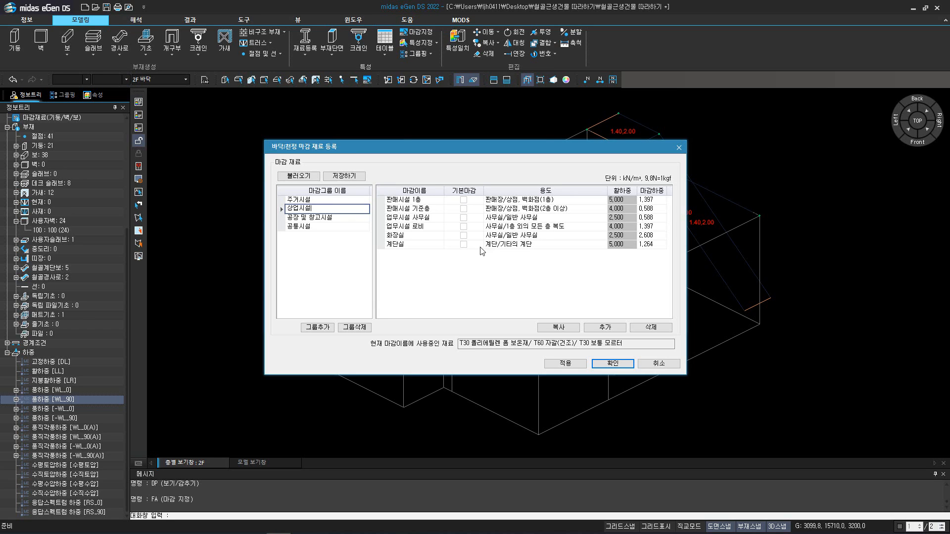
{"action": "left_click", "coordinate": [464, 246]}
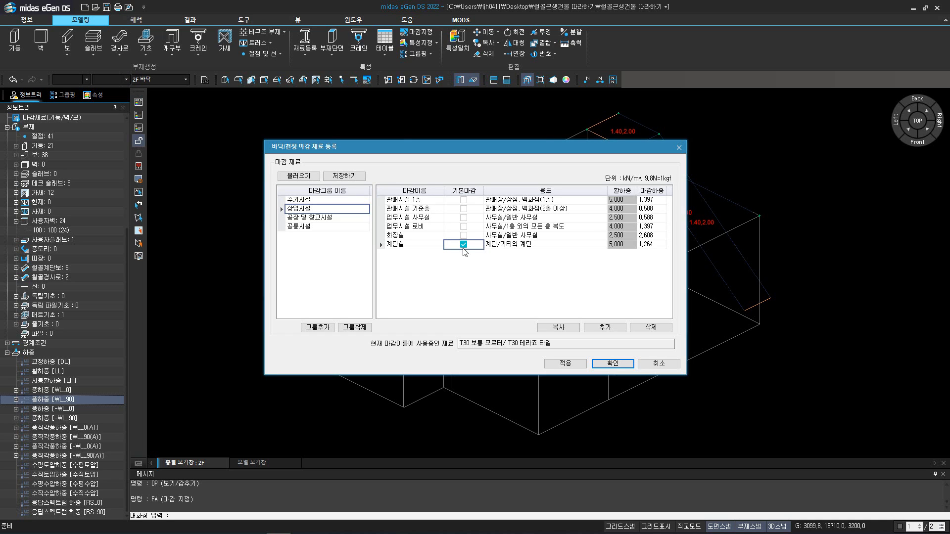
Mark 발코니 in the 주거시설 group as a default finish and check the standard live-load table for its use
{"action": "left_click", "coordinate": [321, 200]}
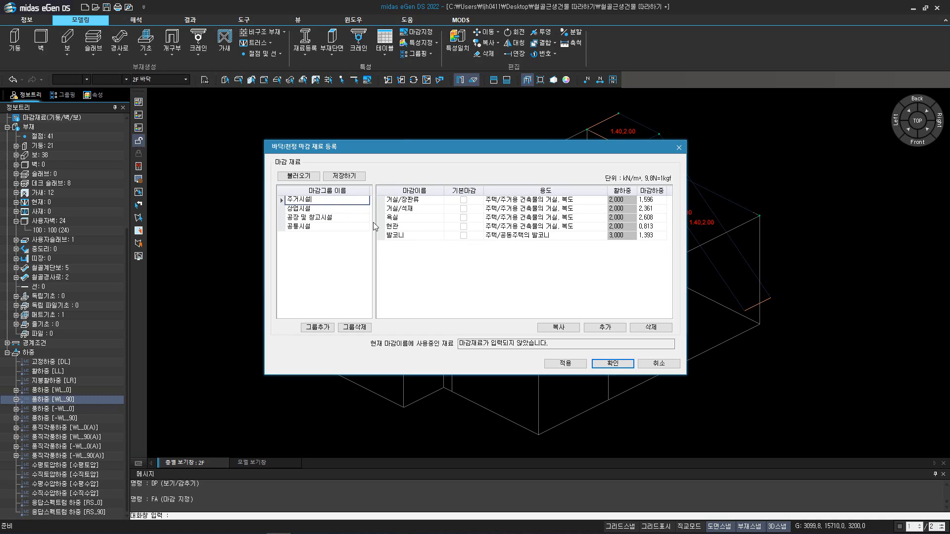
{"action": "left_click", "coordinate": [464, 236]}
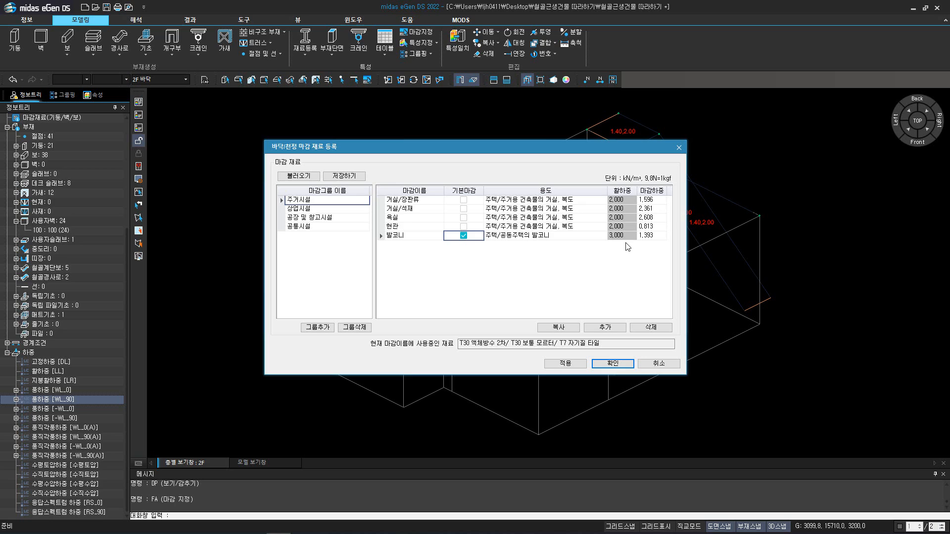
{"action": "left_click", "coordinate": [600, 237]}
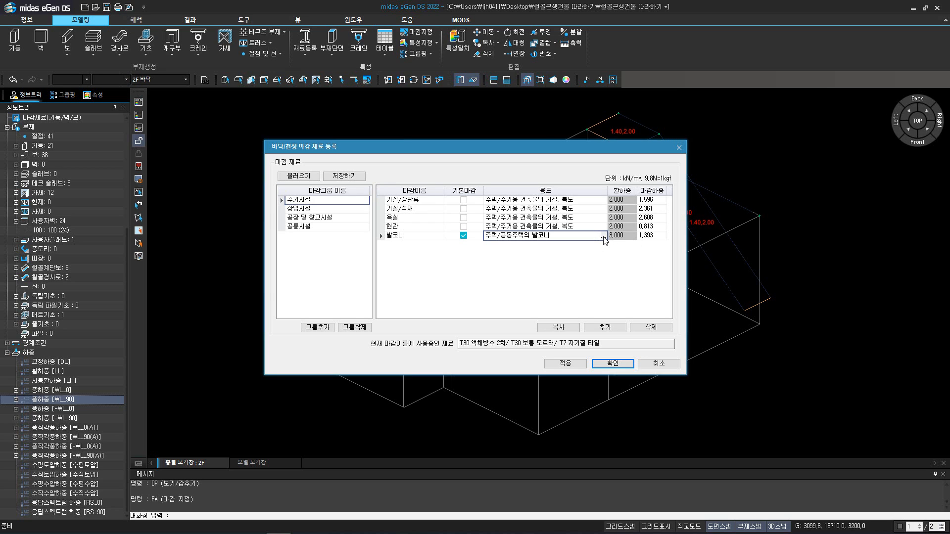
{"action": "left_click", "coordinate": [604, 237]}
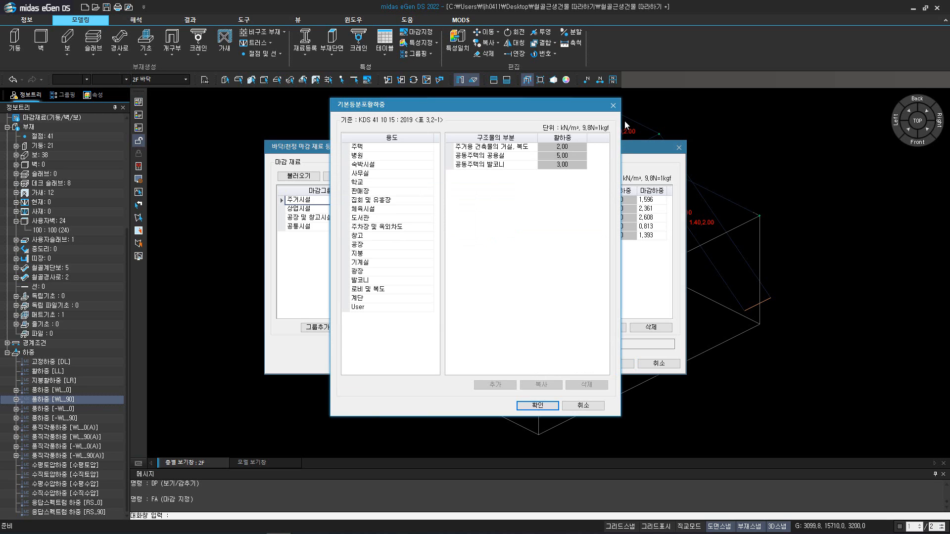
{"action": "left_click", "coordinate": [614, 105]}
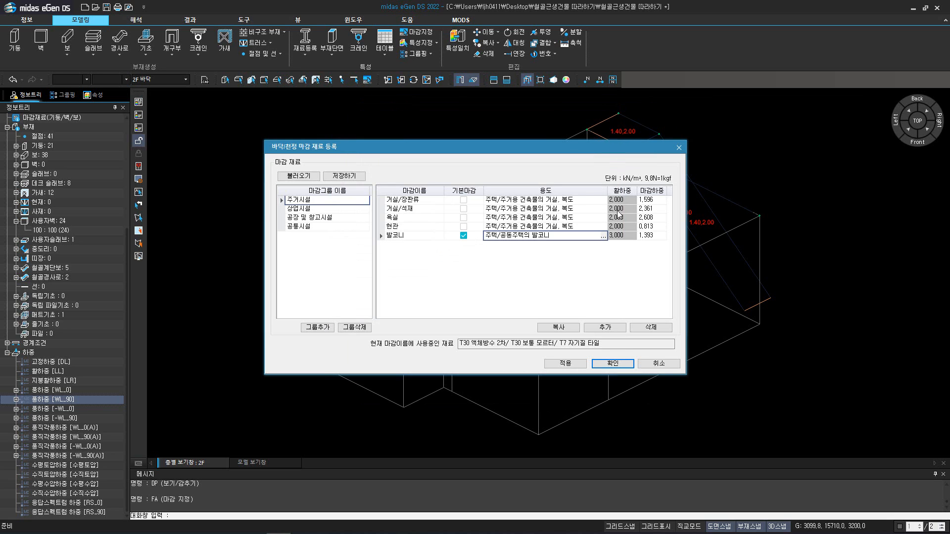
Check the material layers behind the 발코니 finish load and confirm the floor/ceiling finish material registration
{"action": "left_click", "coordinate": [649, 236]}
{"action": "left_click", "coordinate": [664, 236]}
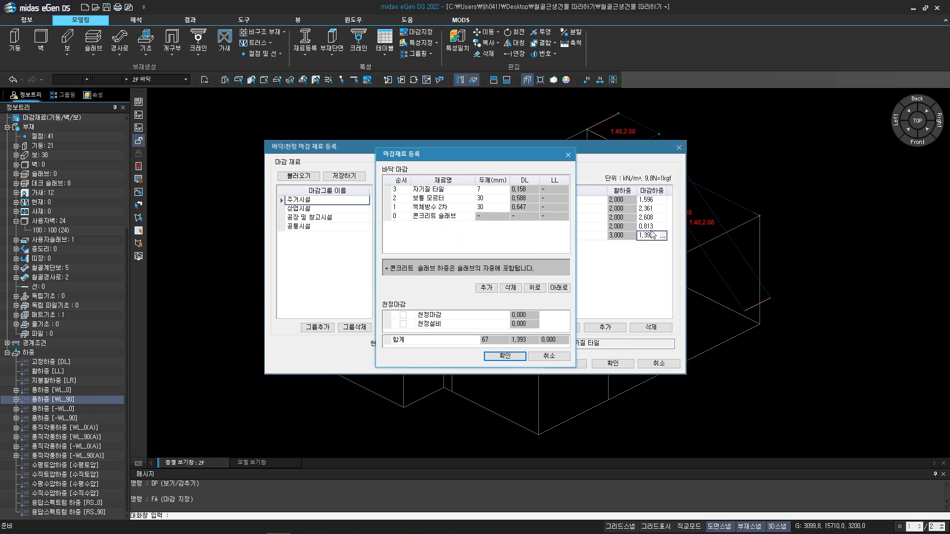
{"action": "left_click", "coordinate": [568, 155]}
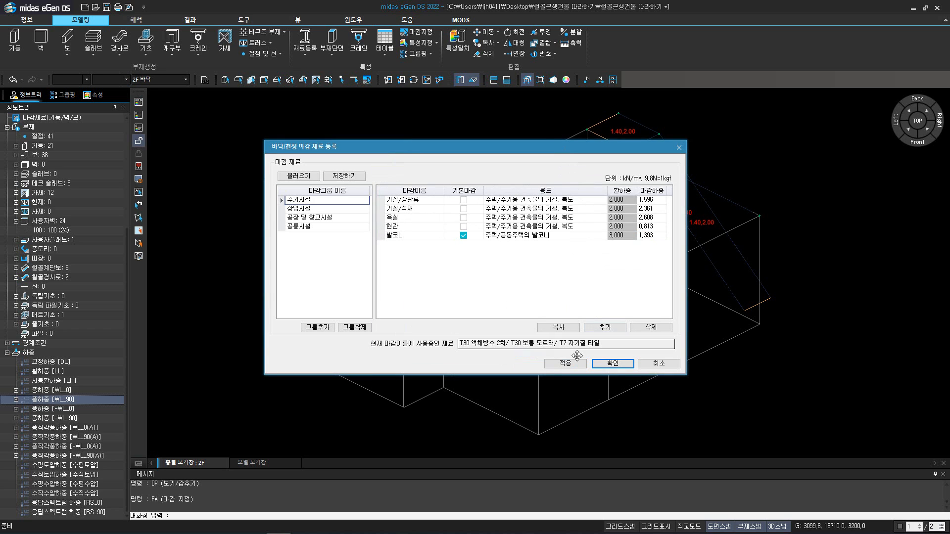
{"action": "left_click", "coordinate": [602, 364]}
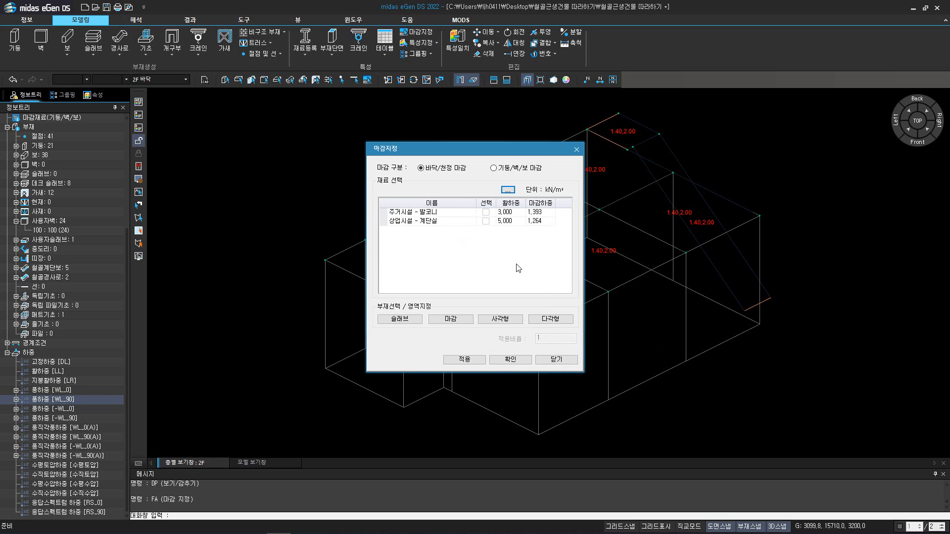
Assign the 상업시설 - 계단실 finish to the steel stair slabs, covering the upper landing and the sloped flight
{"action": "left_click", "coordinate": [486, 221]}
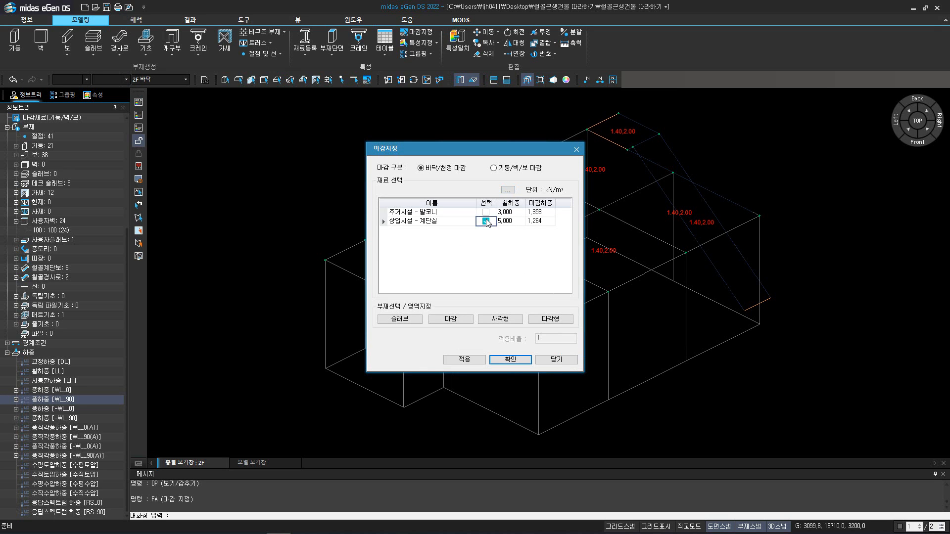
{"action": "left_click", "coordinate": [413, 318]}
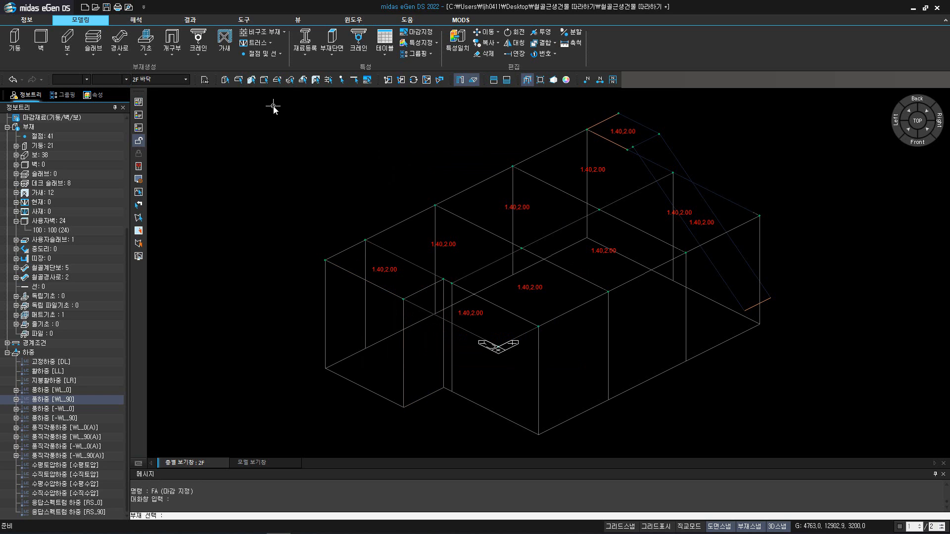
{"action": "left_click", "coordinate": [290, 80]}
{"action": "left_click_drag", "start_coordinate": [524, 99], "coordinate": [825, 367]}
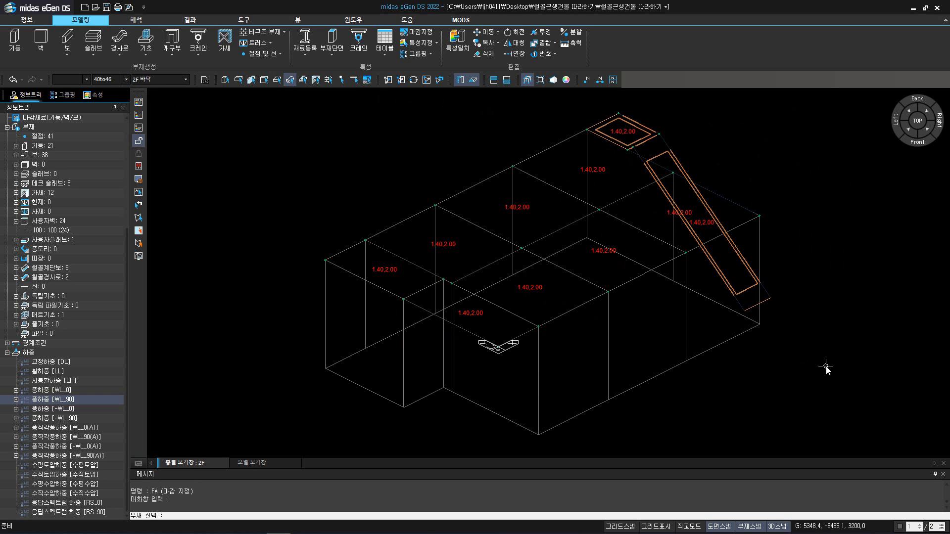
{"action": "key", "text": "Return"}
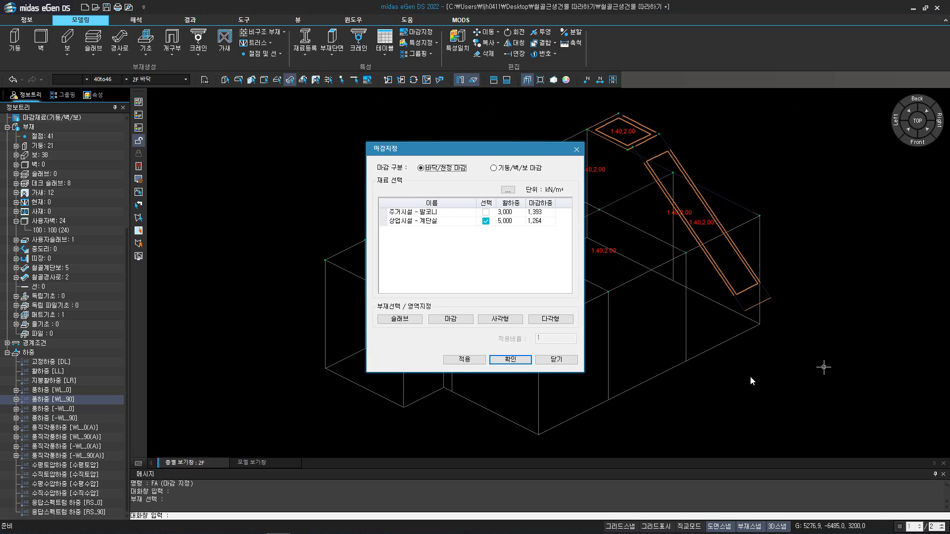
{"action": "left_click", "coordinate": [494, 361]}
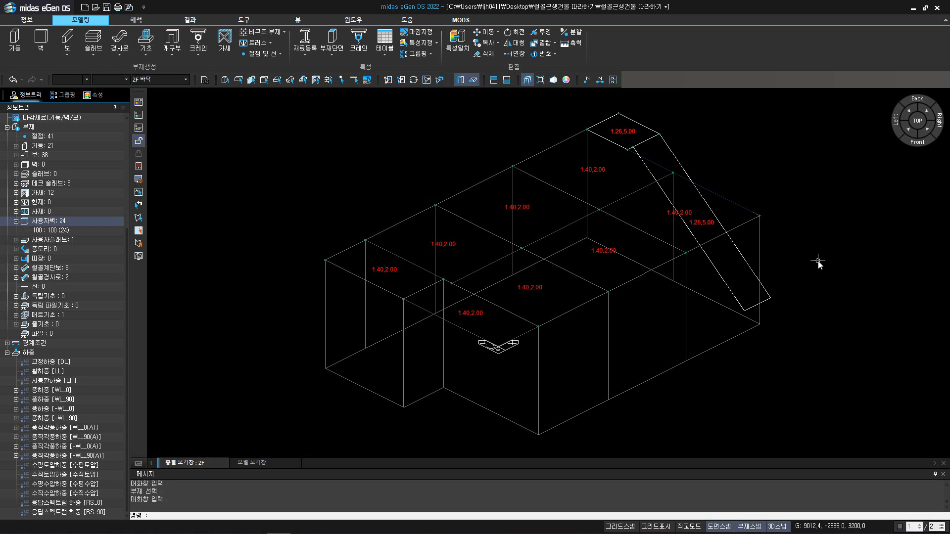
Show the 2F CAD drawing and assign the 주거시설 - 발코니 finish to the rectangular balcony area at the building's corner
{"action": "scroll", "coordinate": [72, 250], "scroll_direction": "up", "scroll_amount": 4}
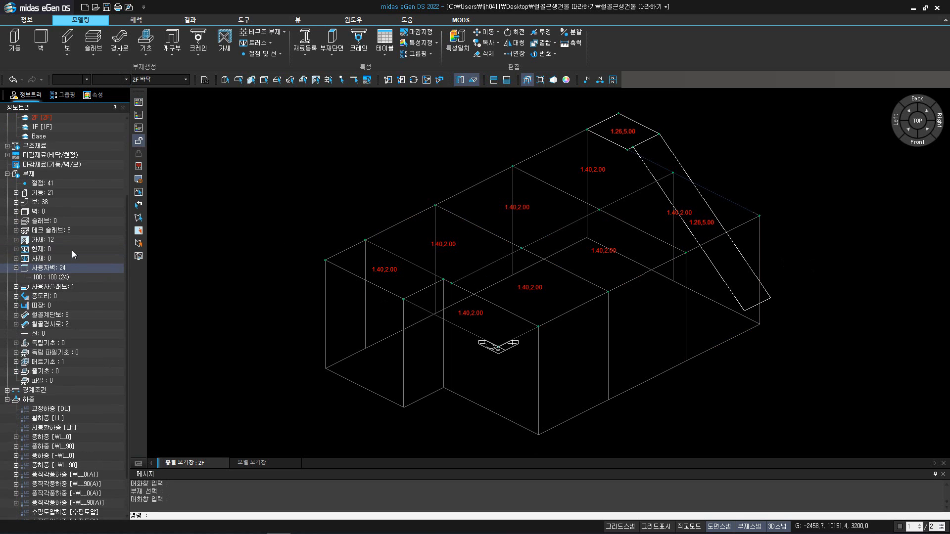
{"action": "right_click", "coordinate": [42, 138]}
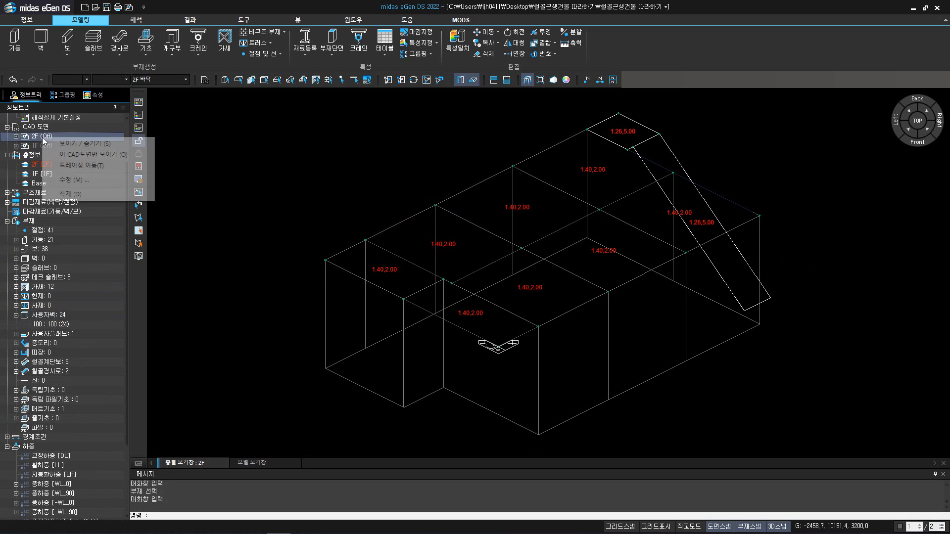
{"action": "left_click", "coordinate": [64, 143]}
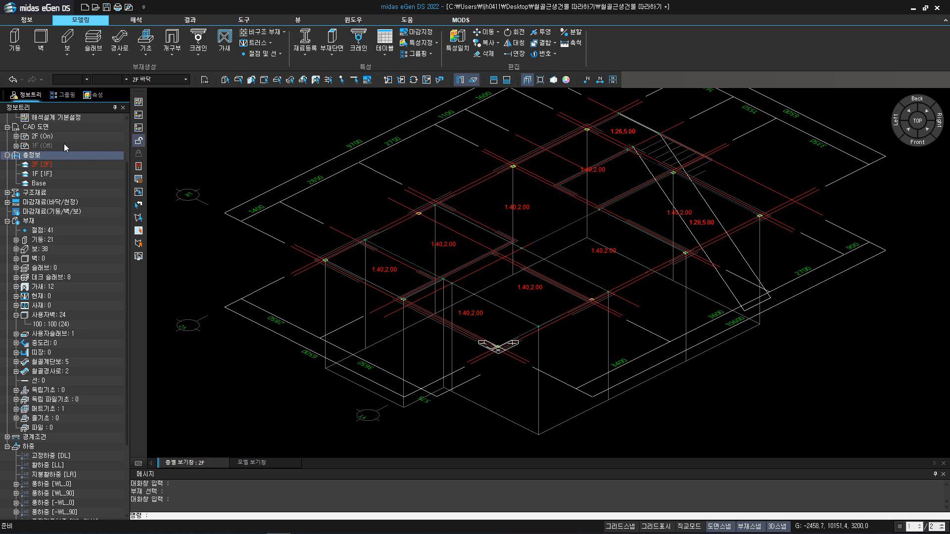
{"action": "left_click", "coordinate": [413, 32]}
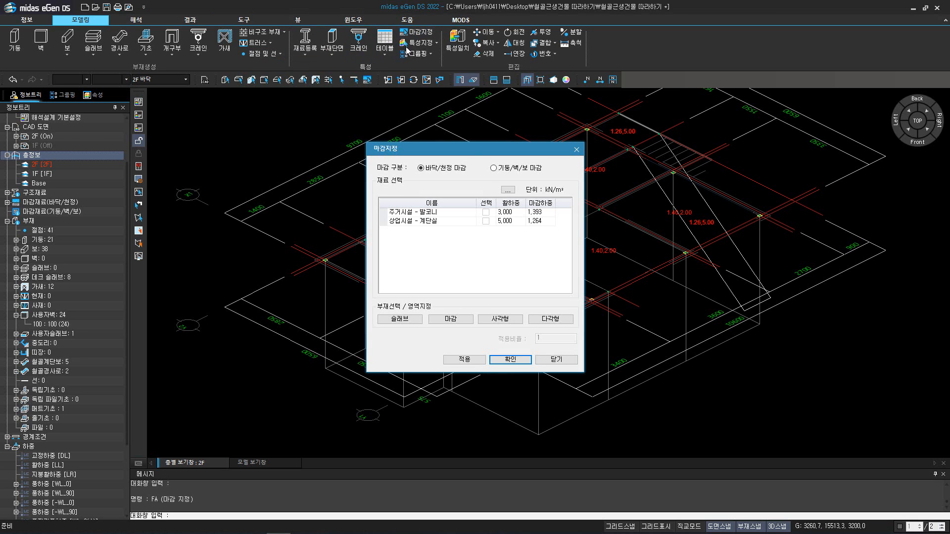
{"action": "left_click", "coordinate": [486, 213]}
{"action": "left_click", "coordinate": [499, 320]}
{"action": "scroll", "coordinate": [360, 219], "scroll_direction": "up", "scroll_amount": 6}
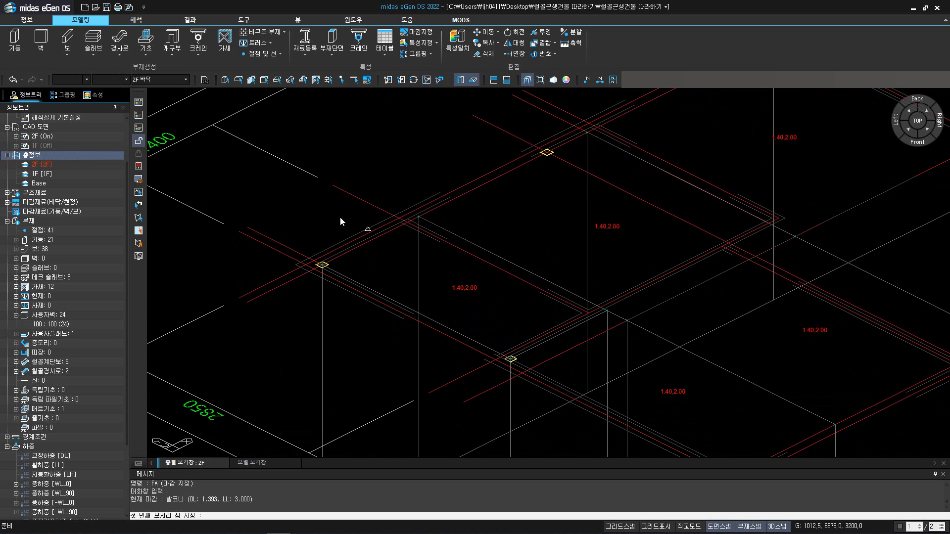
{"action": "left_click", "coordinate": [323, 265]}
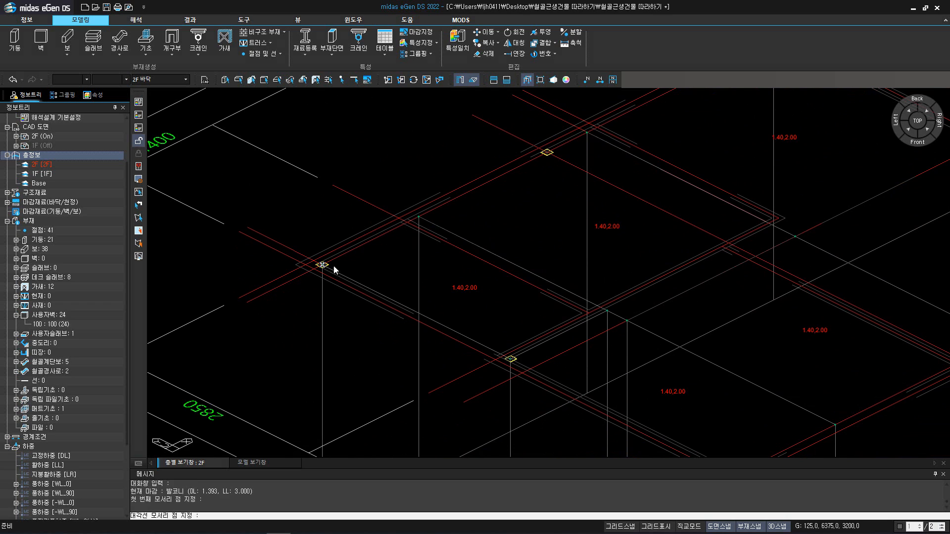
{"action": "left_click", "coordinate": [589, 313]}
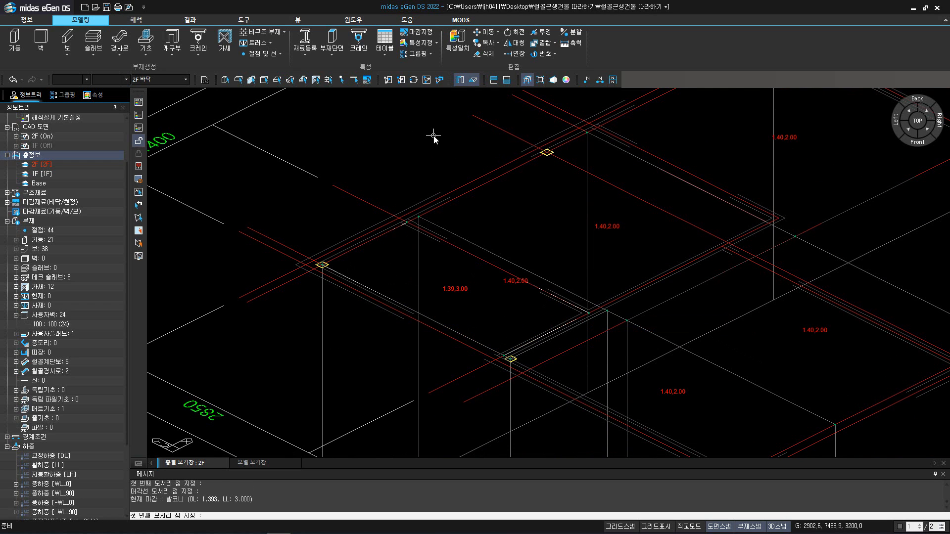
{"action": "key", "text": "Escape"}
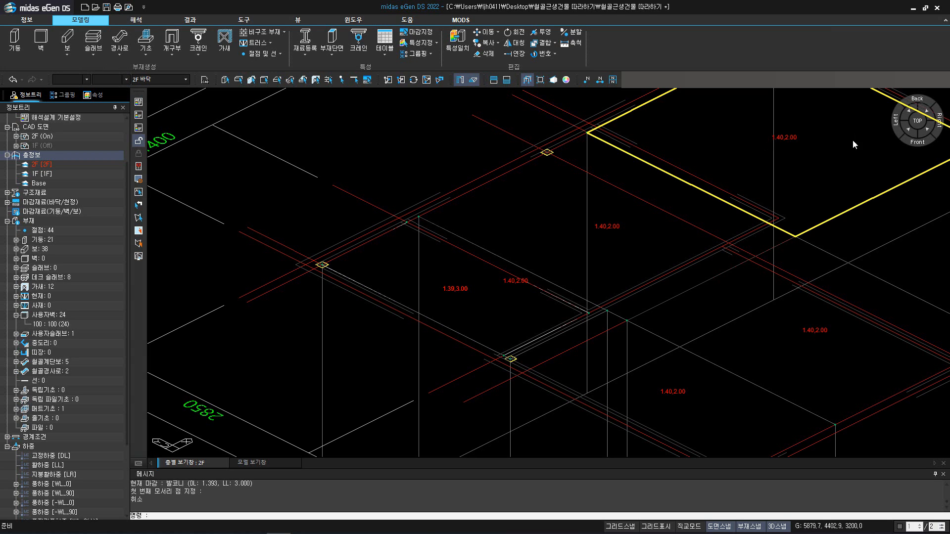
Display the whole building as a rendered solid in the model view and inspect it from several sides and in isometric
{"action": "left_click", "coordinate": [906, 129]}
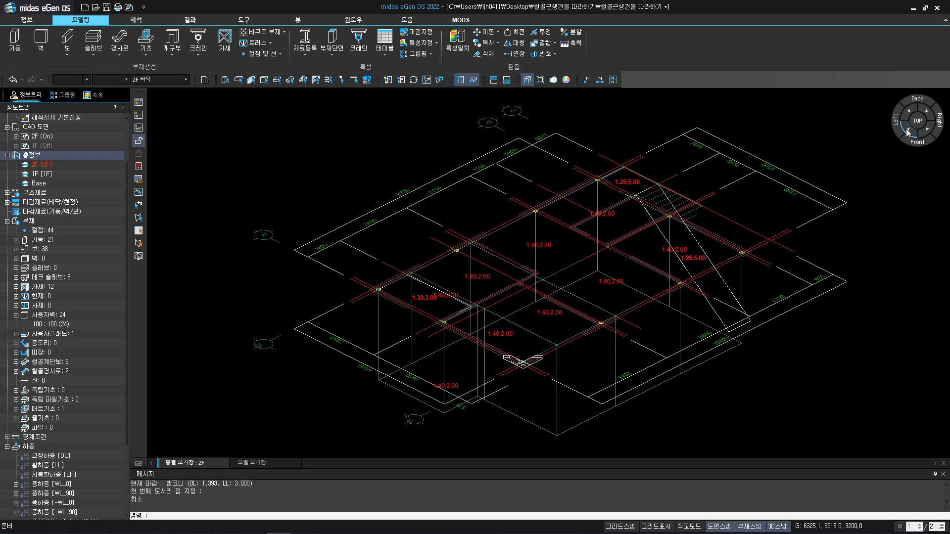
{"action": "left_click", "coordinate": [427, 80]}
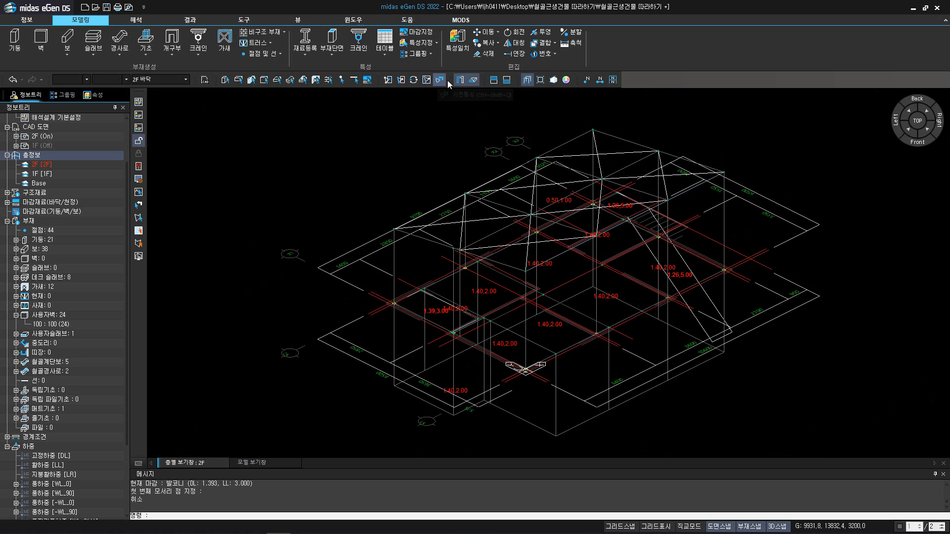
{"action": "left_click", "coordinate": [528, 79]}
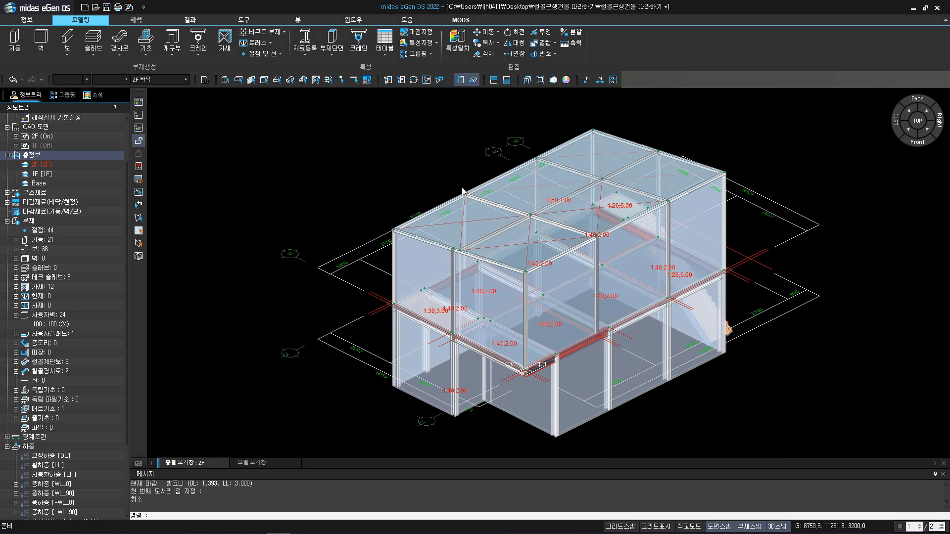
{"action": "left_click", "coordinate": [259, 462]}
{"action": "middle_click_drag", "start_coordinate": [341, 393], "coordinate": [573, 350]}
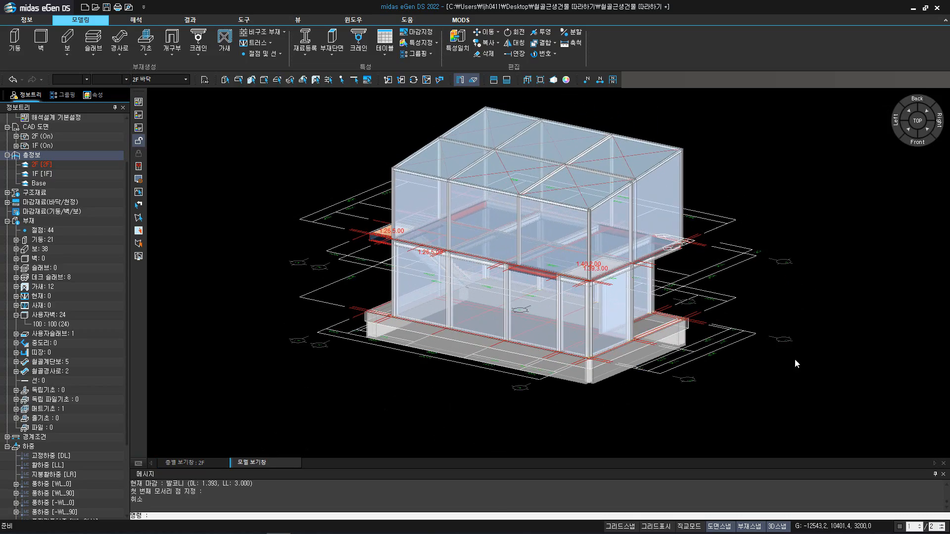
{"action": "middle_click_drag", "start_coordinate": [795, 361], "coordinate": [520, 332]}
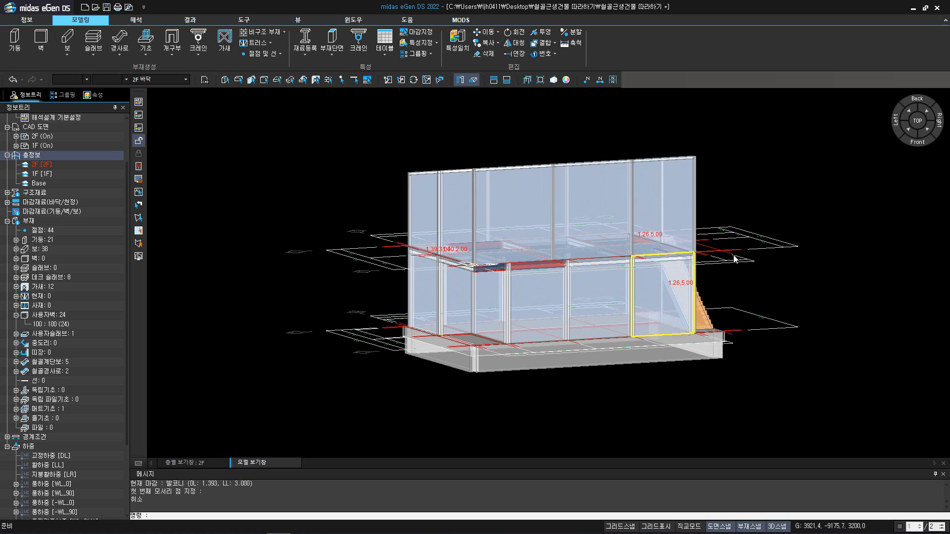
{"action": "left_click", "coordinate": [906, 129]}
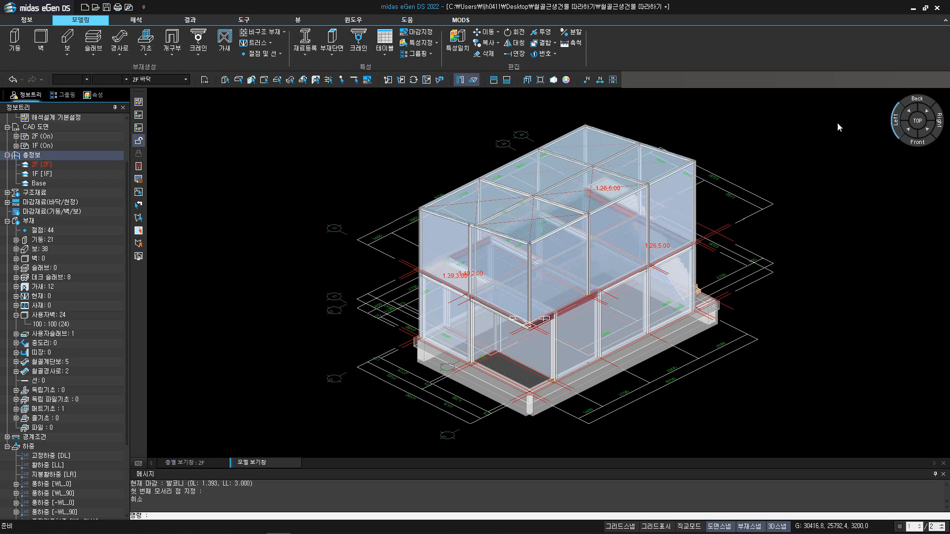
Return the model to wireframe display, hide the 2F and 1F CAD drawings, and inspect the assigned finish loads
{"action": "left_click", "coordinate": [527, 79]}
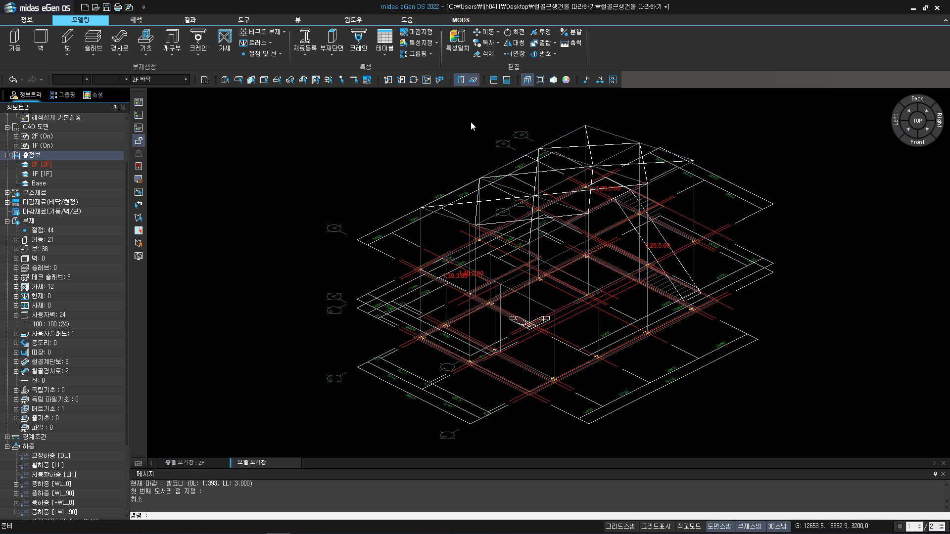
{"action": "right_click", "coordinate": [41, 136]}
{"action": "left_click", "coordinate": [43, 140]}
{"action": "right_click", "coordinate": [41, 146]}
{"action": "left_click", "coordinate": [54, 151]}
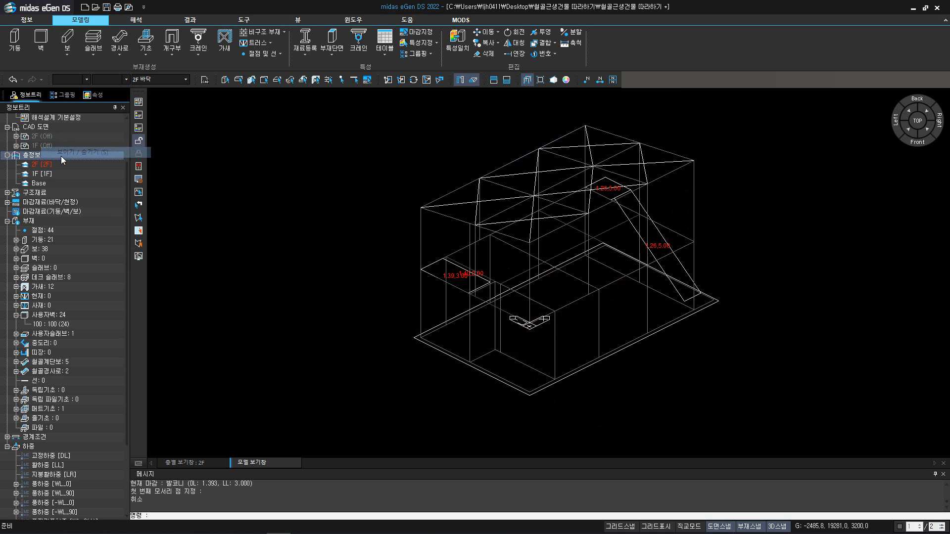
{"action": "middle_click_drag", "start_coordinate": [539, 416], "coordinate": [735, 365]}
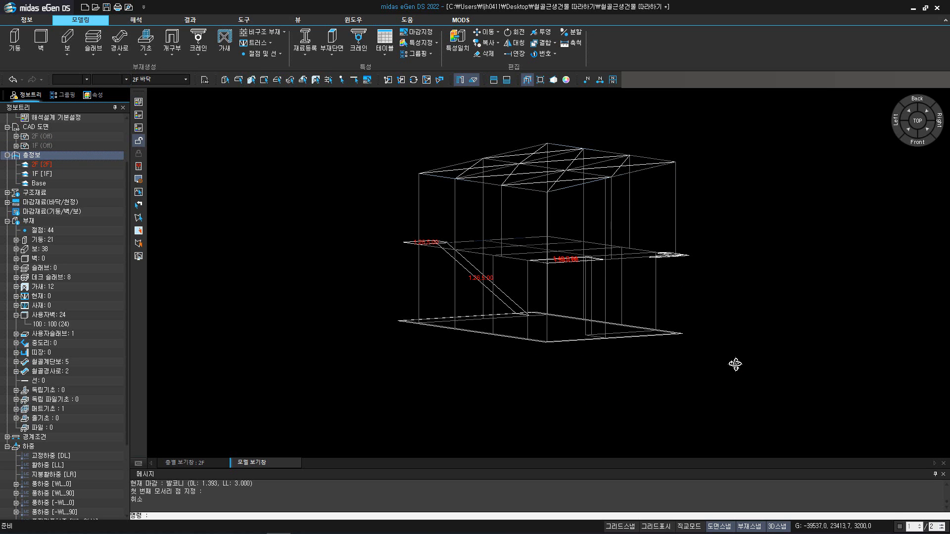
{"action": "left_click", "coordinate": [908, 130]}
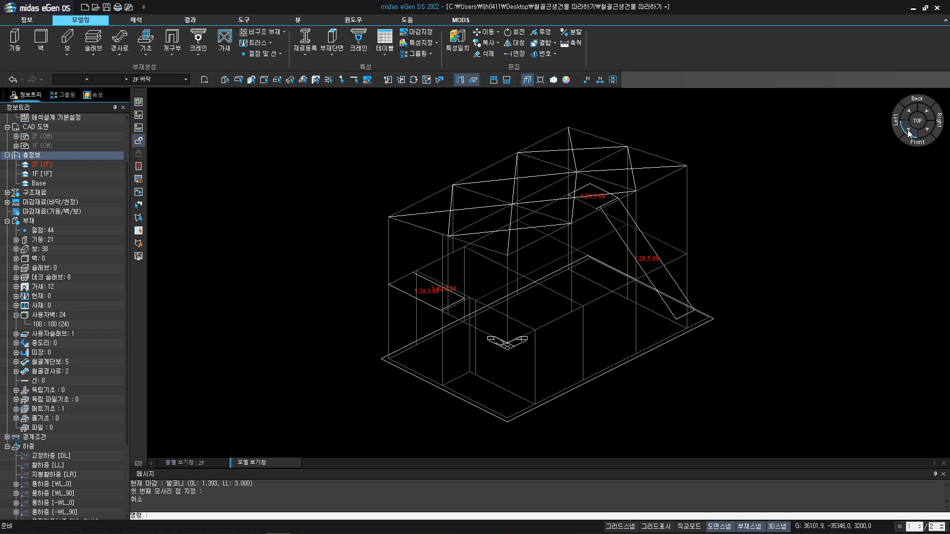
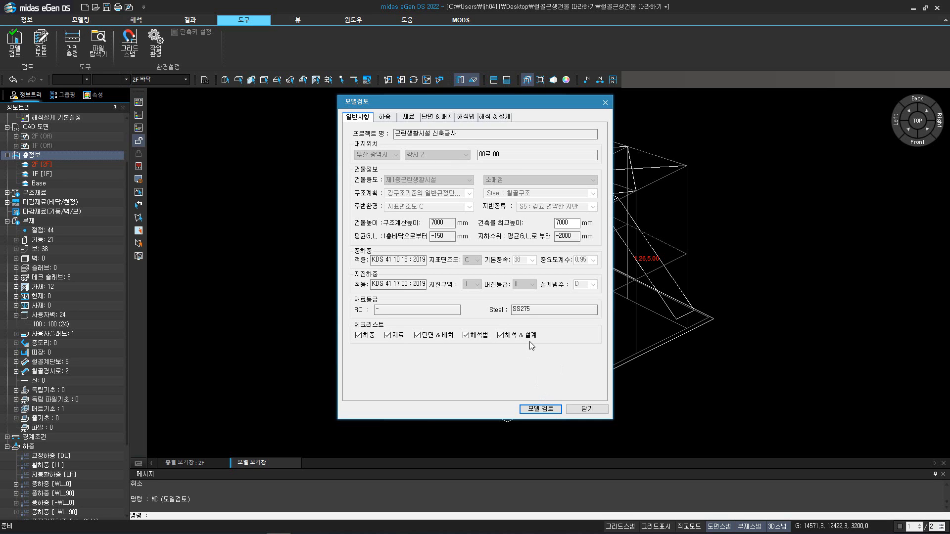
Run the model check with all checklist categories and review the flagged floor dead load and upper/lower column section size items
{"action": "left_click", "coordinate": [544, 411]}
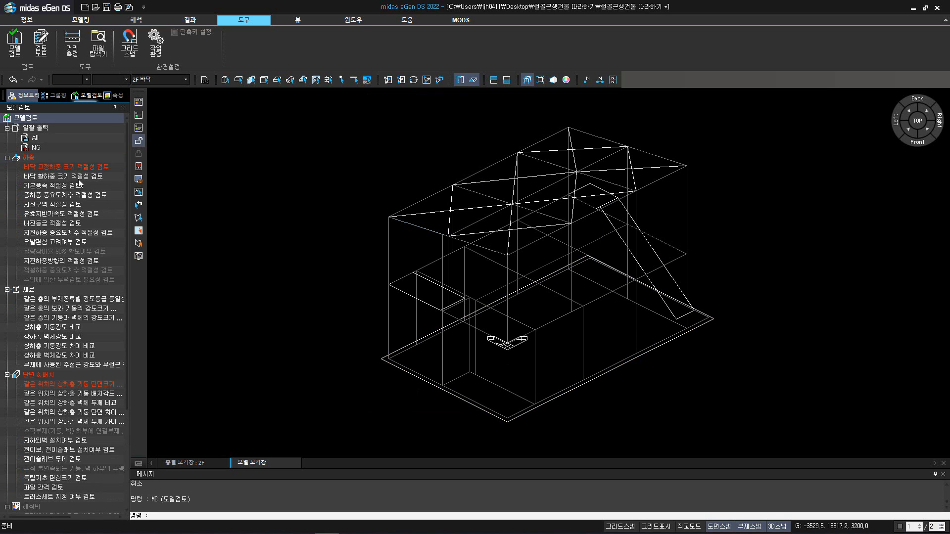
{"action": "scroll", "coordinate": [84, 183], "scroll_direction": "down", "scroll_amount": 5}
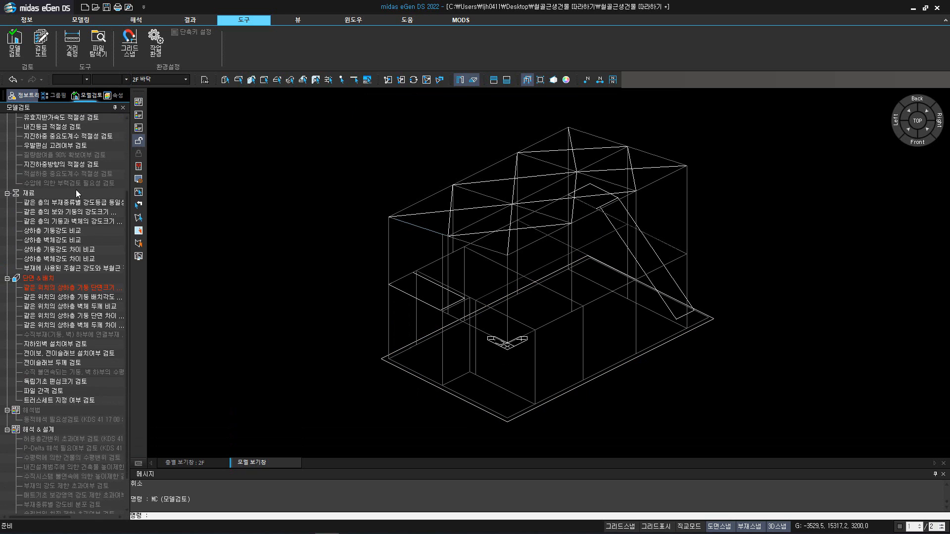
{"action": "scroll", "coordinate": [71, 198], "scroll_direction": "up", "scroll_amount": 5}
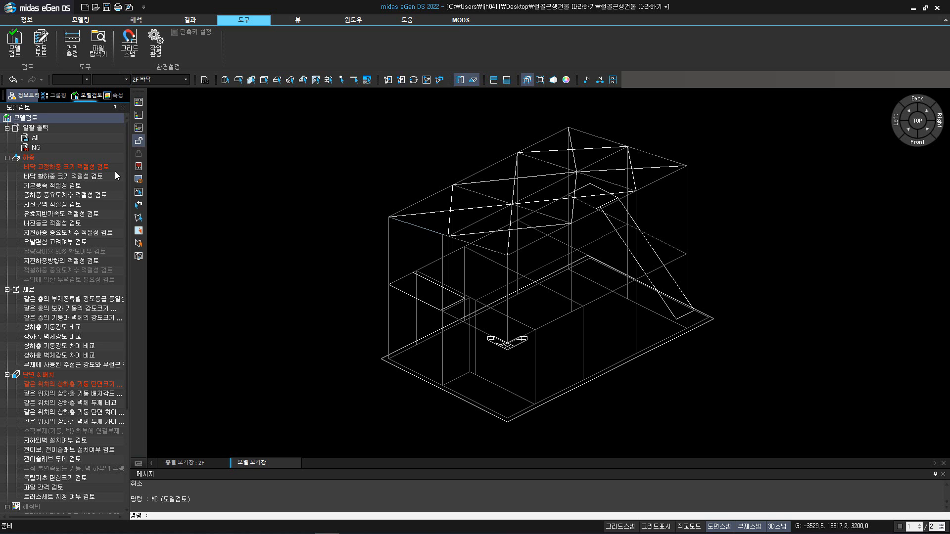
{"action": "double_click", "coordinate": [113, 170]}
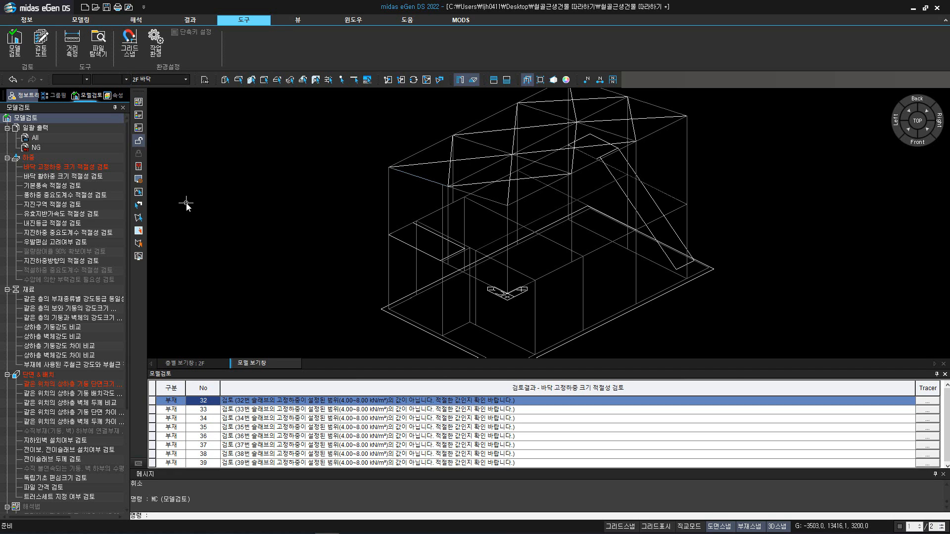
{"action": "left_click", "coordinate": [85, 388]}
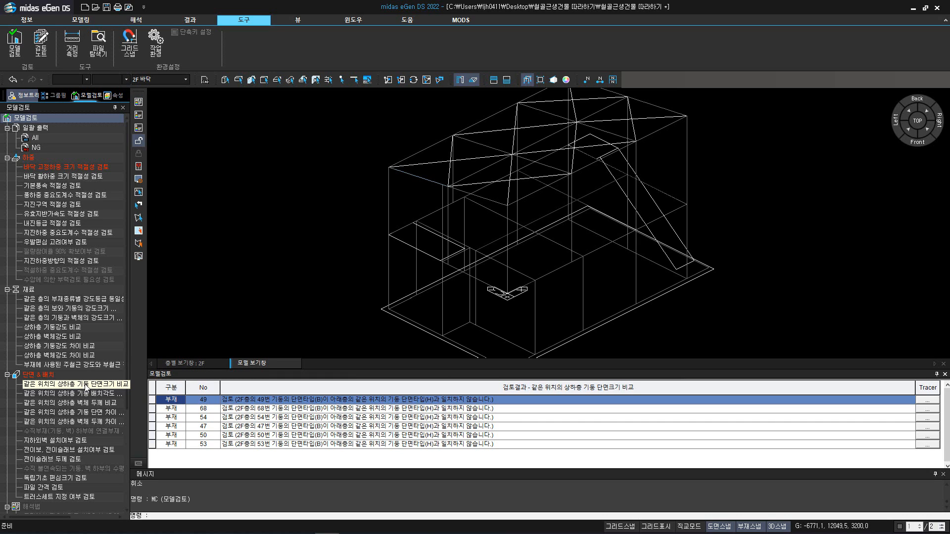
{"action": "scroll", "coordinate": [85, 387], "scroll_direction": "down", "scroll_amount": 4}
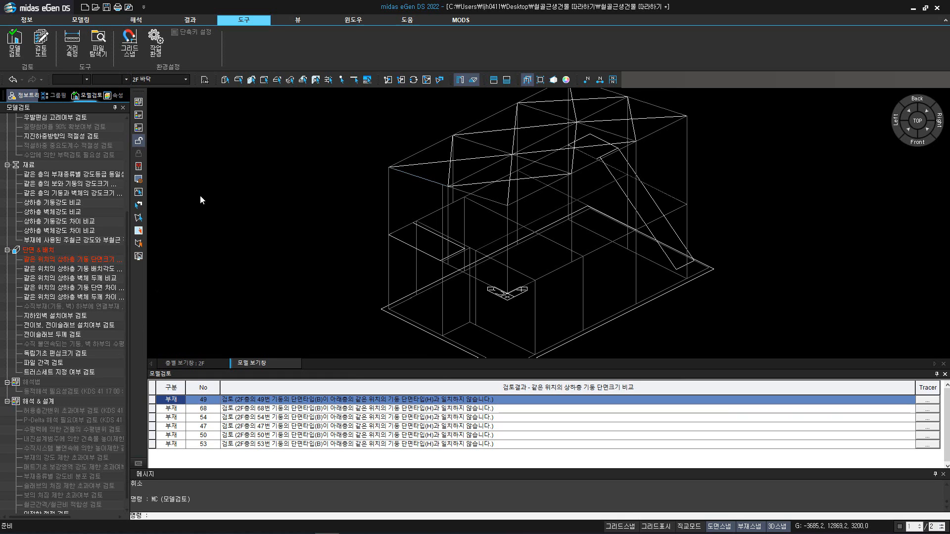
Run the structural analysis and design for the whole building model
{"action": "left_click", "coordinate": [149, 22]}
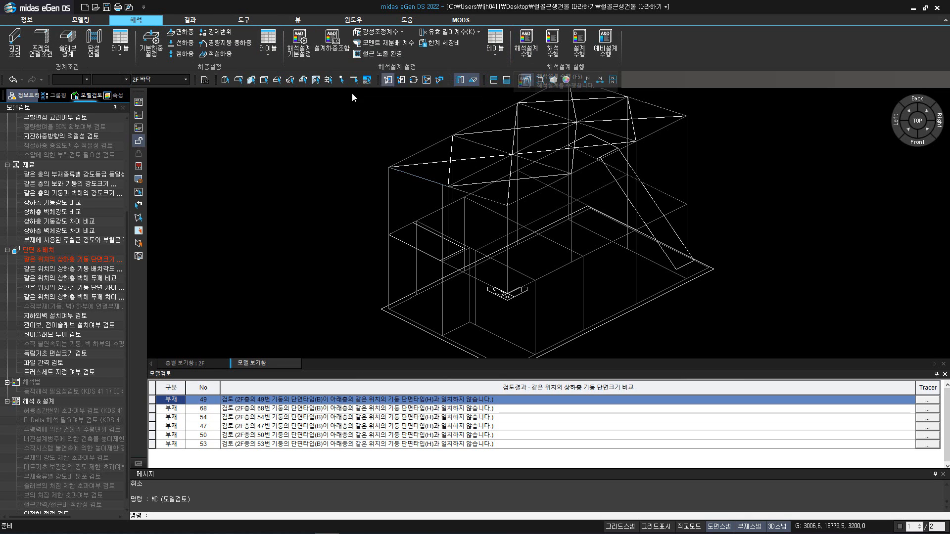
{"action": "left_click", "coordinate": [139, 103]}
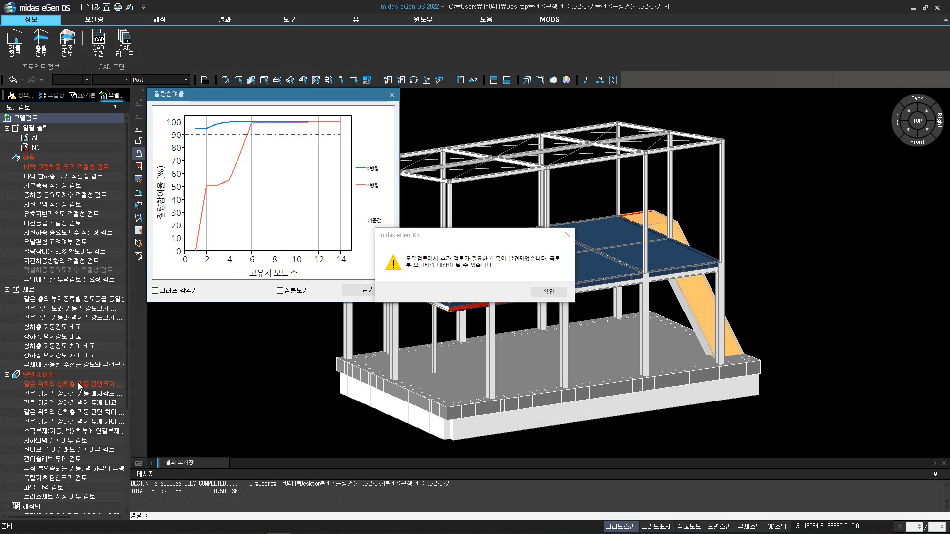
Dismiss the model check warning and the mass participation graph, and return from the results to modelling mode
{"action": "left_click", "coordinate": [548, 292]}
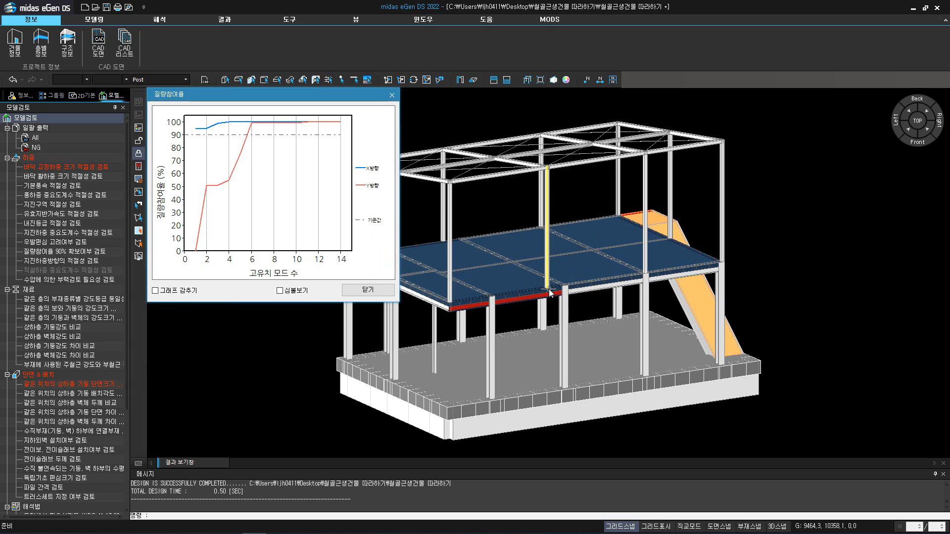
{"action": "left_click", "coordinate": [371, 291]}
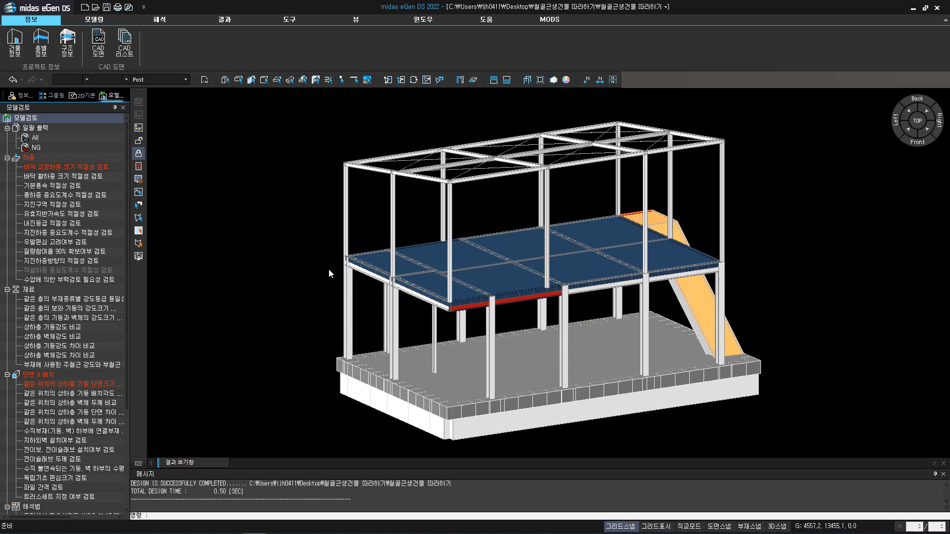
{"action": "left_click", "coordinate": [141, 143]}
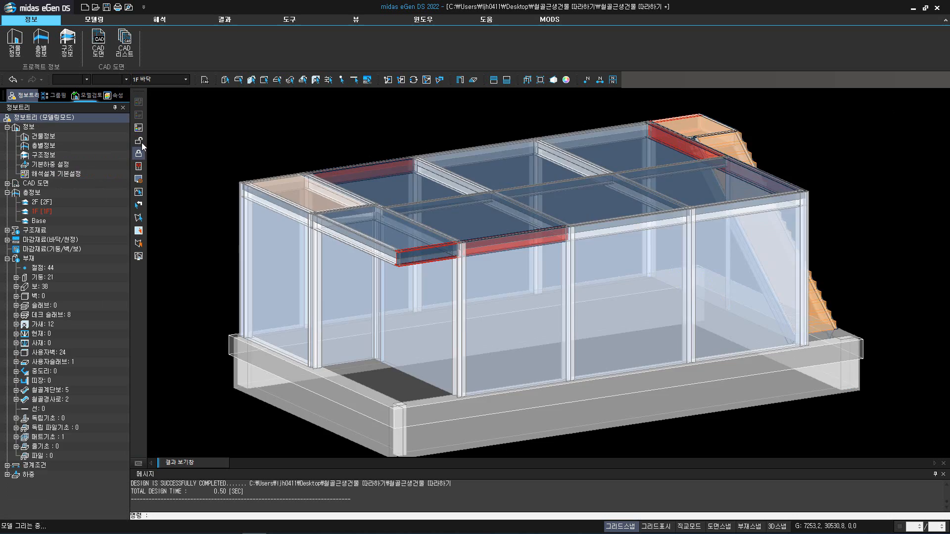
{"action": "left_click", "coordinate": [141, 142]}
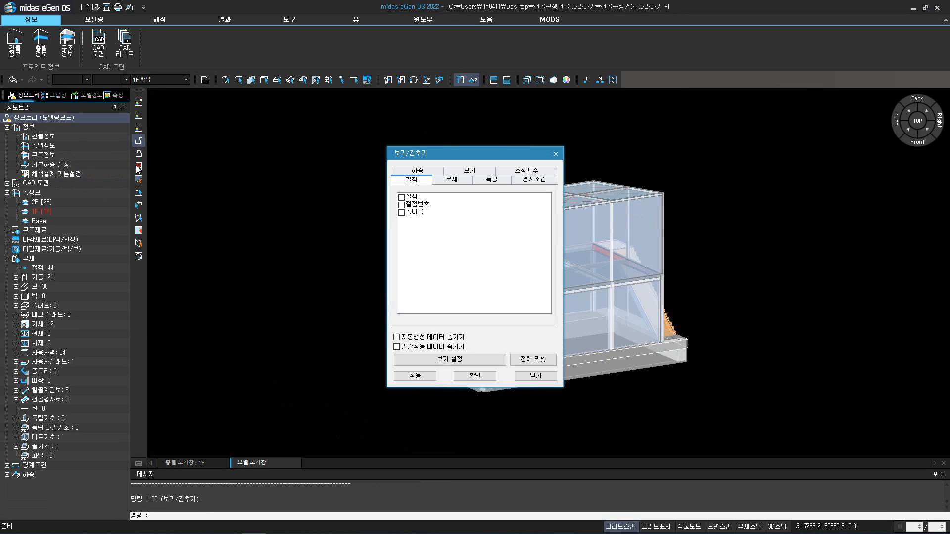
Show the slab (finish) loads for all load cases on the 3D model and inspect them from another side
{"action": "left_click", "coordinate": [411, 171]}
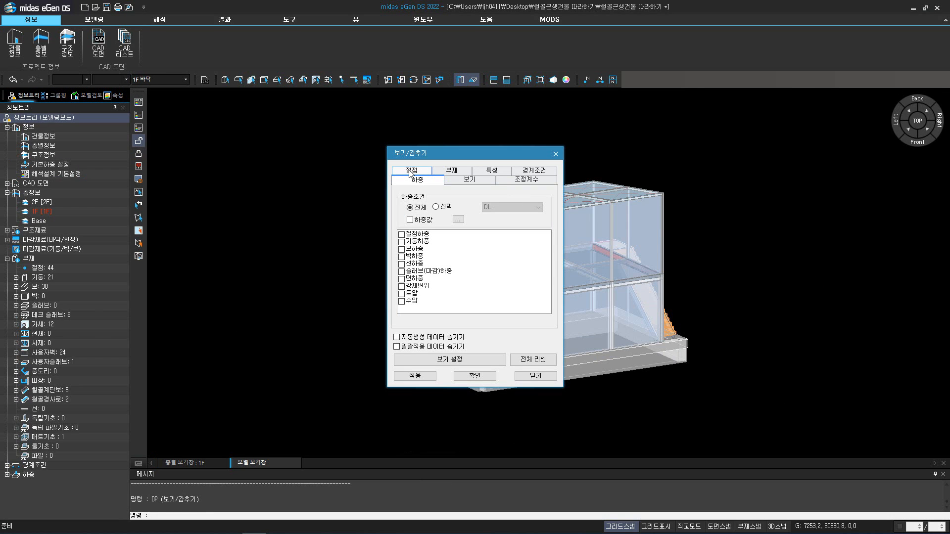
{"action": "left_click", "coordinate": [402, 272]}
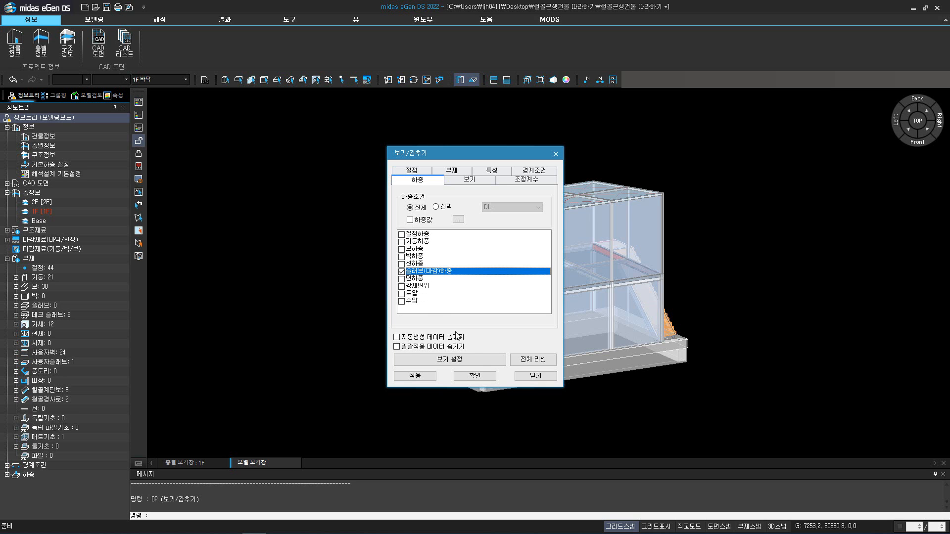
{"action": "left_click", "coordinate": [484, 380]}
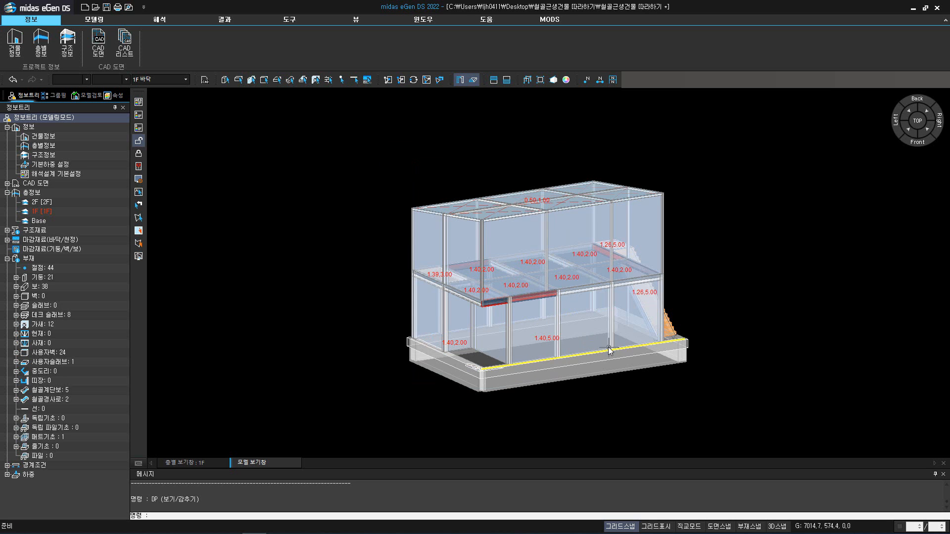
{"action": "middle_click_drag", "start_coordinate": [659, 356], "coordinate": [812, 333]}
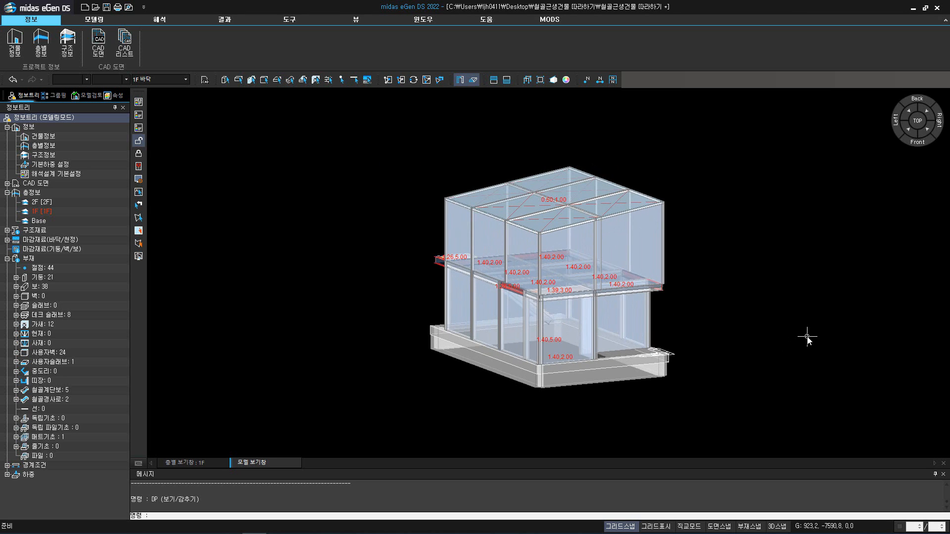
Switch to the analysis results and display the DXYZ deformed shape for load case ST: DL
{"action": "left_click", "coordinate": [138, 158]}
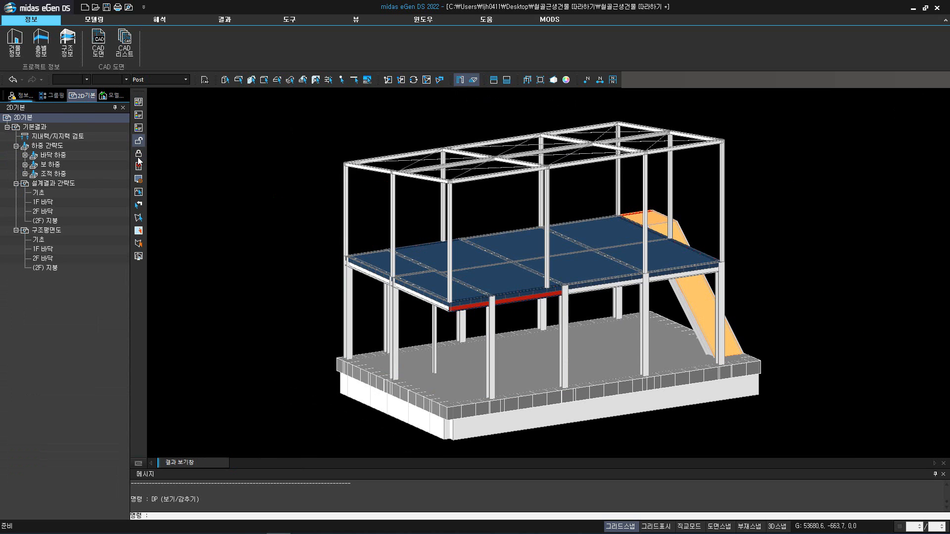
{"action": "left_click", "coordinate": [224, 19]}
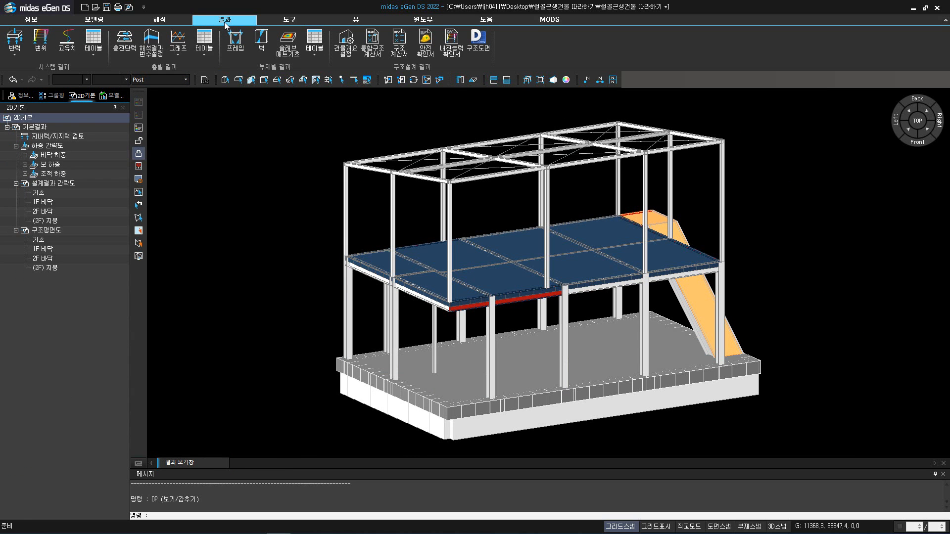
{"action": "left_click", "coordinate": [46, 48]}
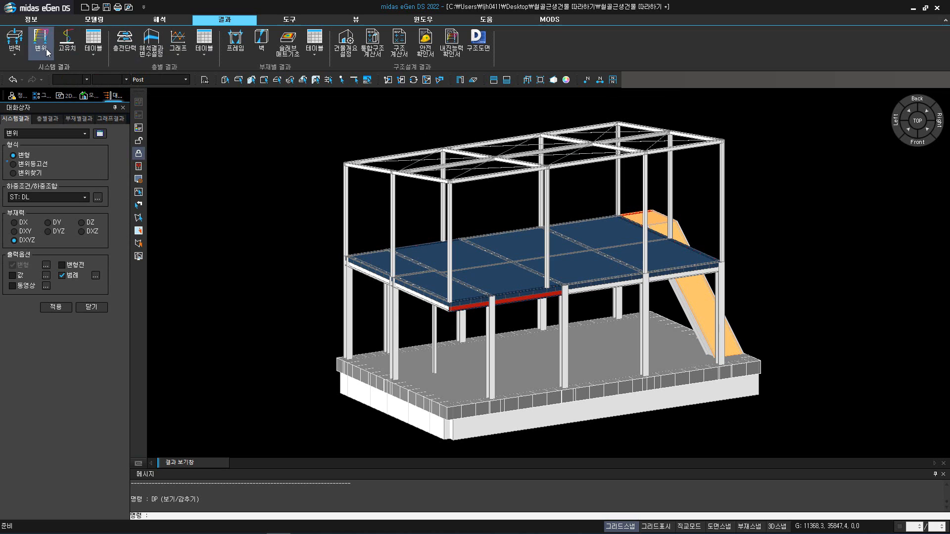
{"action": "left_click", "coordinate": [56, 308]}
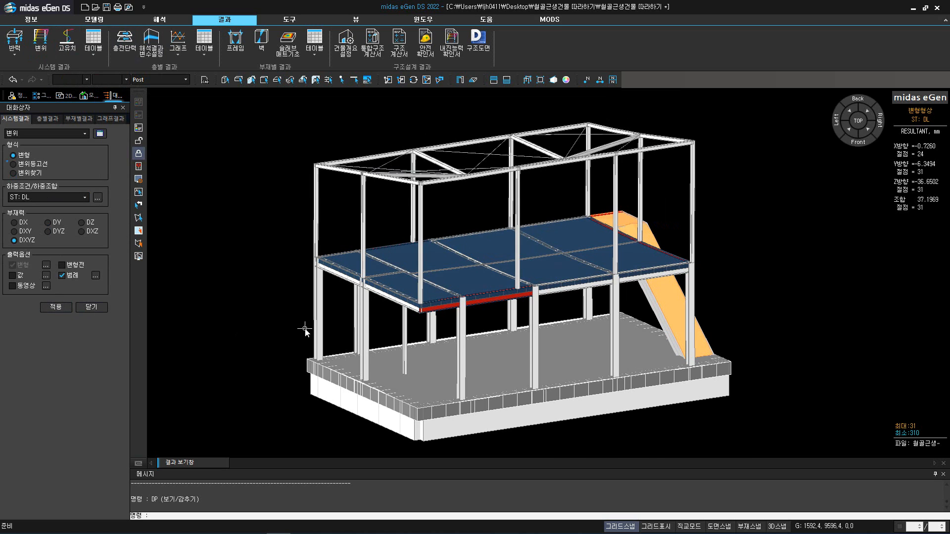
{"action": "mouse_move", "coordinate": [308, 333]}
{"action": "middle_mouse_down", "text": "ctrl"}
{"action": "mouse_move", "coordinate": [457, 335]}
{"action": "mouse_move", "coordinate": [370, 387]}
{"action": "mouse_move", "coordinate": [287, 394]}
{"action": "mouse_move", "coordinate": [282, 413]}
{"action": "middle_mouse_up", "text": "ctrl"}
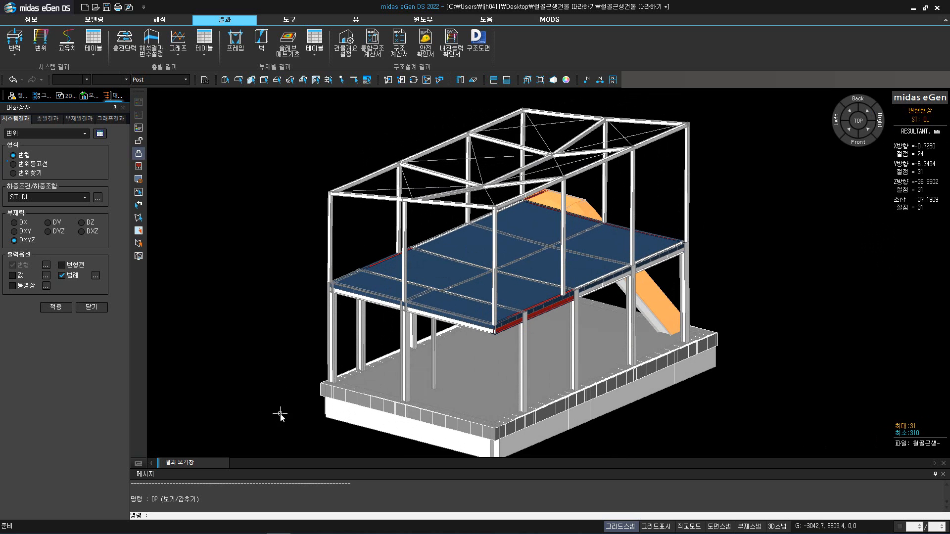
Display the deformed shape for wind load case ST: WL_0 and inspect it from the front
{"action": "left_click", "coordinate": [74, 197]}
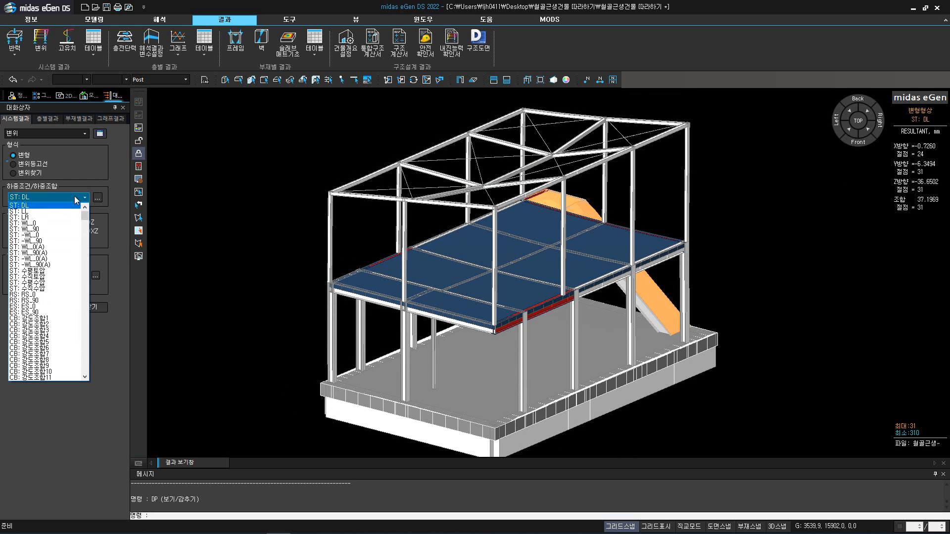
{"action": "left_click", "coordinate": [40, 224]}
{"action": "middle_click_drag", "start_coordinate": [392, 351], "coordinate": [252, 327], "text": "ctrl"}
{"action": "left_click", "coordinate": [56, 307]}
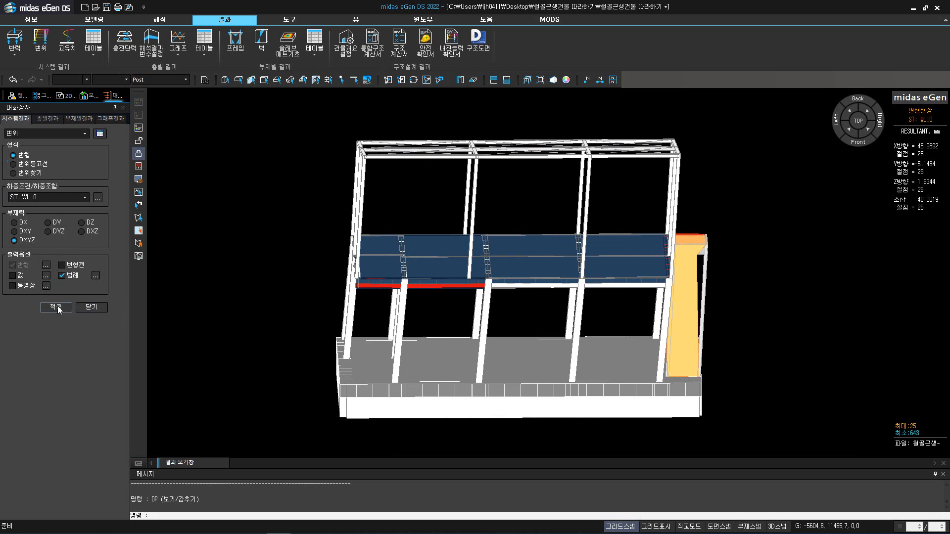
{"action": "middle_click_drag", "start_coordinate": [255, 367], "coordinate": [269, 335], "text": "ctrl"}
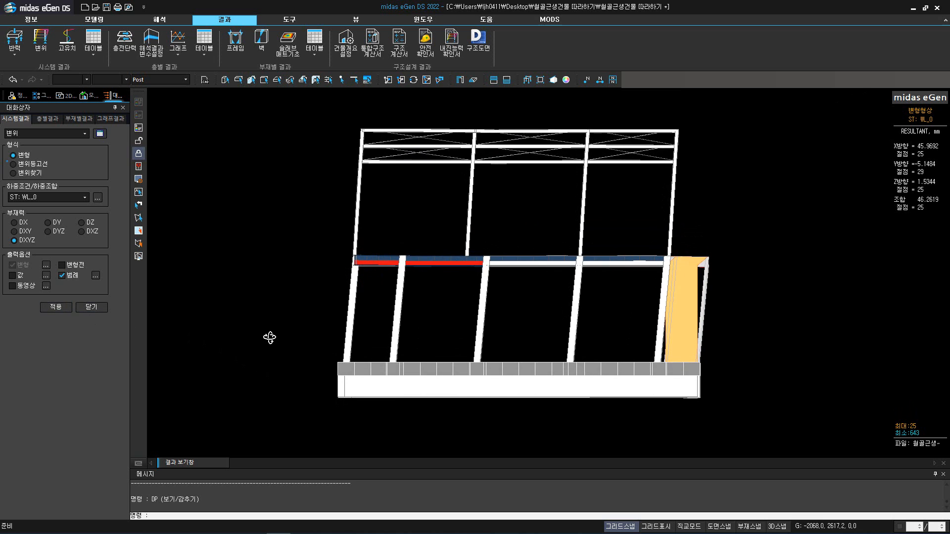
Display the deformed shape for wind load case ST: WL_90 and inspect the frame from the side
{"action": "left_click", "coordinate": [74, 198]}
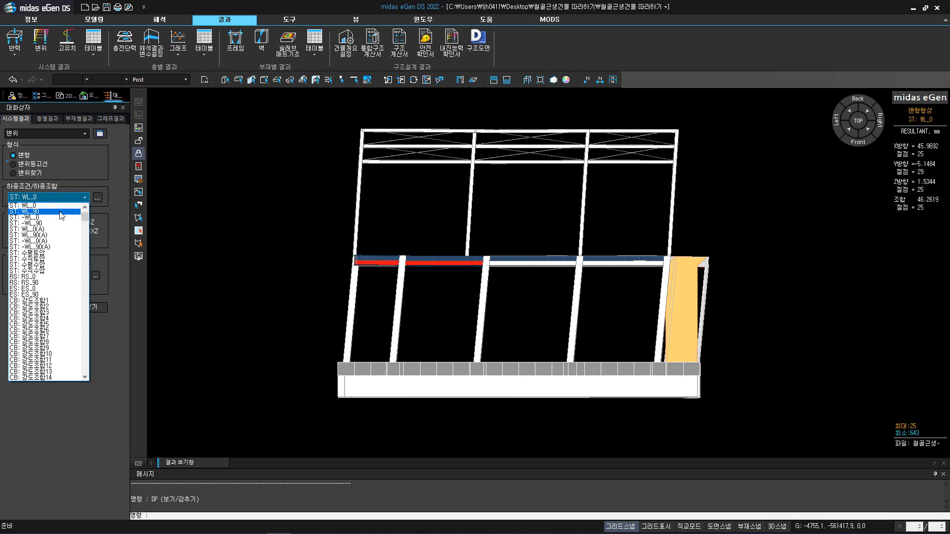
{"action": "left_click", "coordinate": [61, 215]}
{"action": "left_click", "coordinate": [56, 307]}
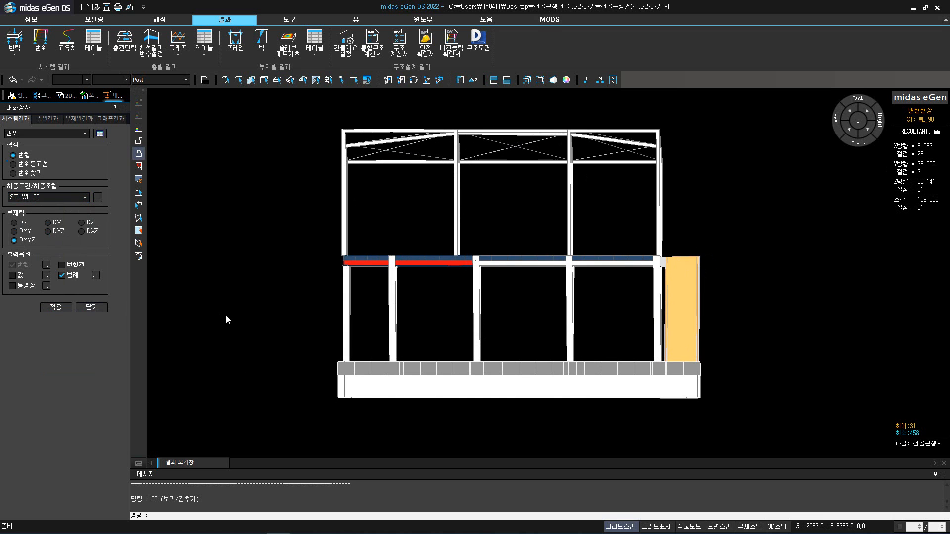
{"action": "middle_click_drag", "start_coordinate": [225, 315], "coordinate": [452, 318], "text": "ctrl"}
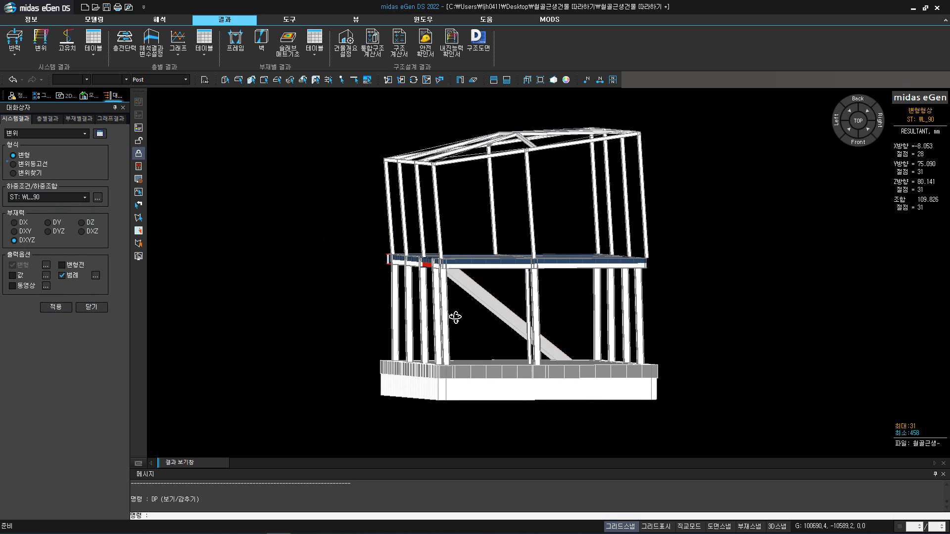
{"action": "middle_click_drag", "start_coordinate": [457, 388], "coordinate": [370, 396], "text": "ctrl"}
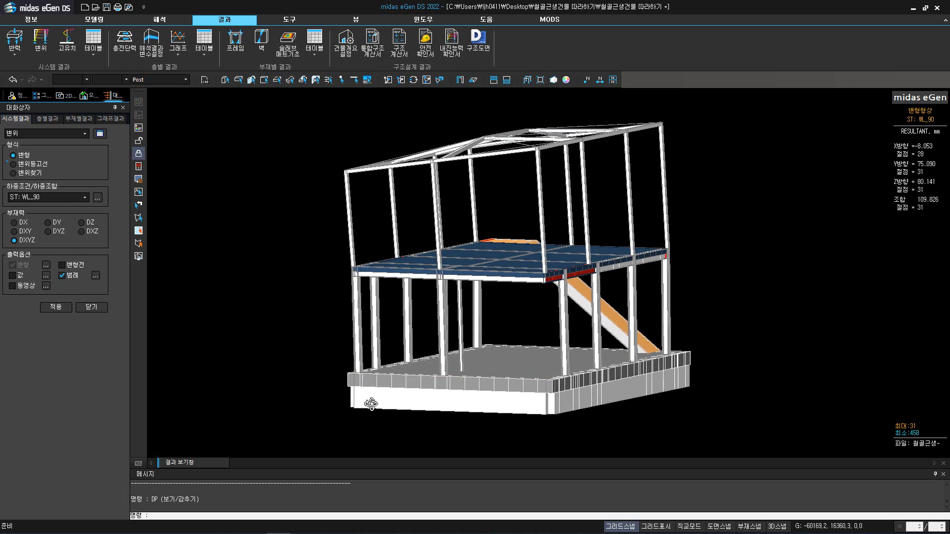
Display the frame member force diagram of moment My for load case ST: DL and inspect it from several sides
{"action": "left_click", "coordinate": [236, 40]}
{"action": "left_click", "coordinate": [79, 194]}
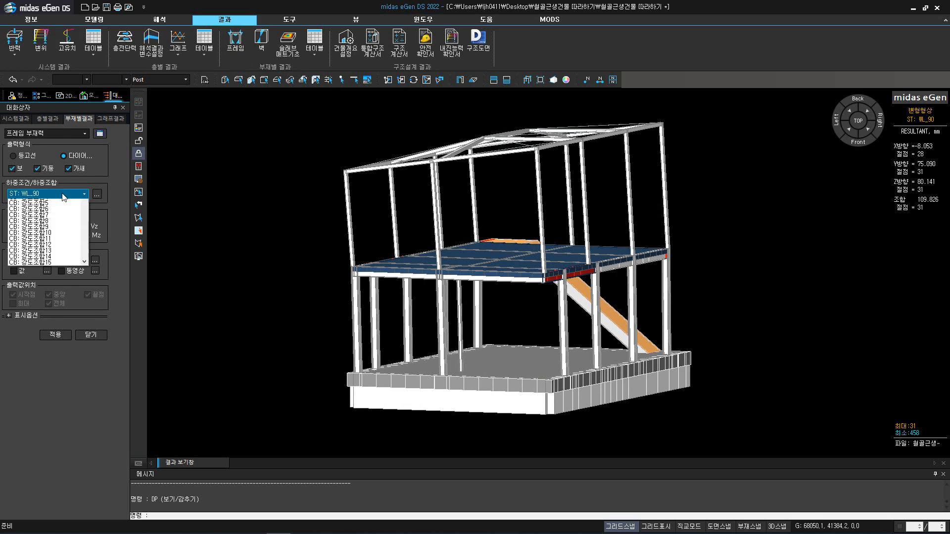
{"action": "scroll", "coordinate": [56, 210], "scroll_direction": "up", "scroll_amount": 1}
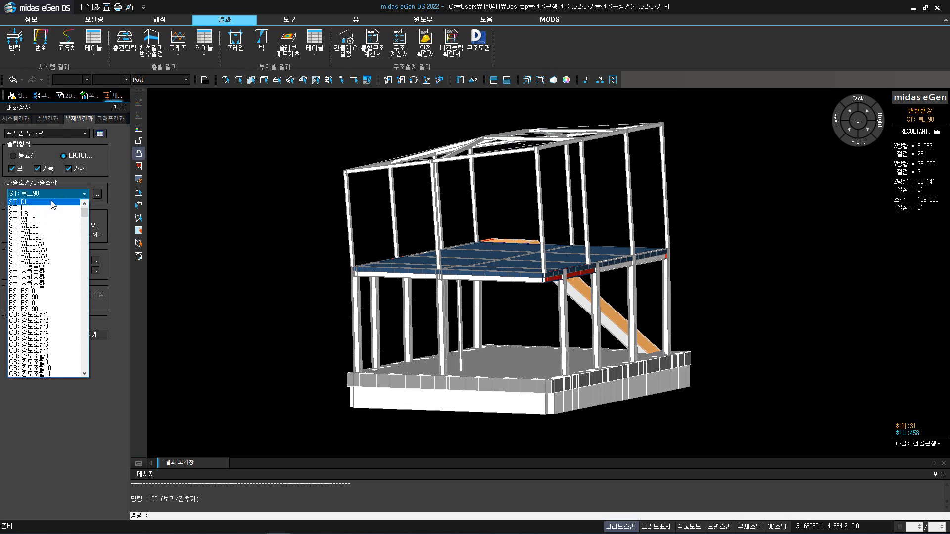
{"action": "left_click", "coordinate": [54, 204]}
{"action": "left_click", "coordinate": [67, 337]}
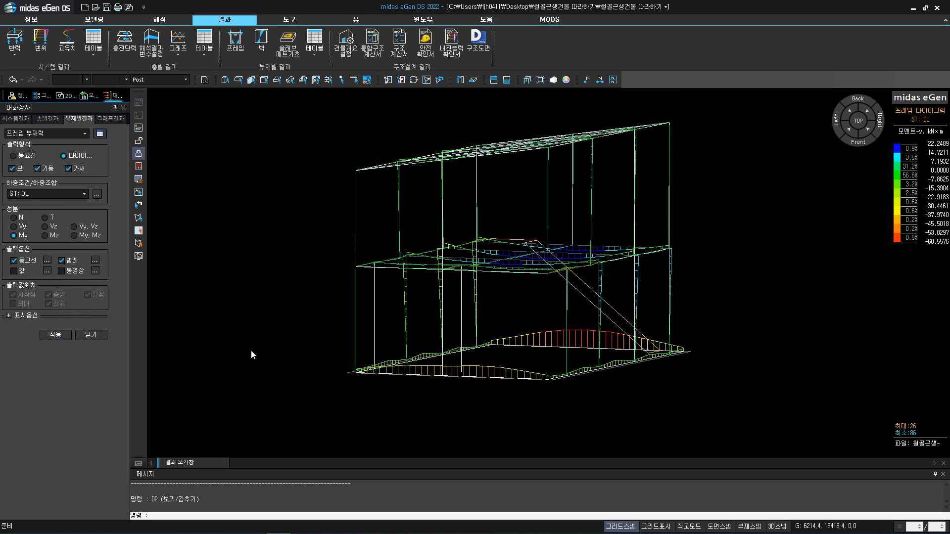
{"action": "middle_click_drag", "start_coordinate": [251, 349], "coordinate": [282, 355], "text": "ctrl"}
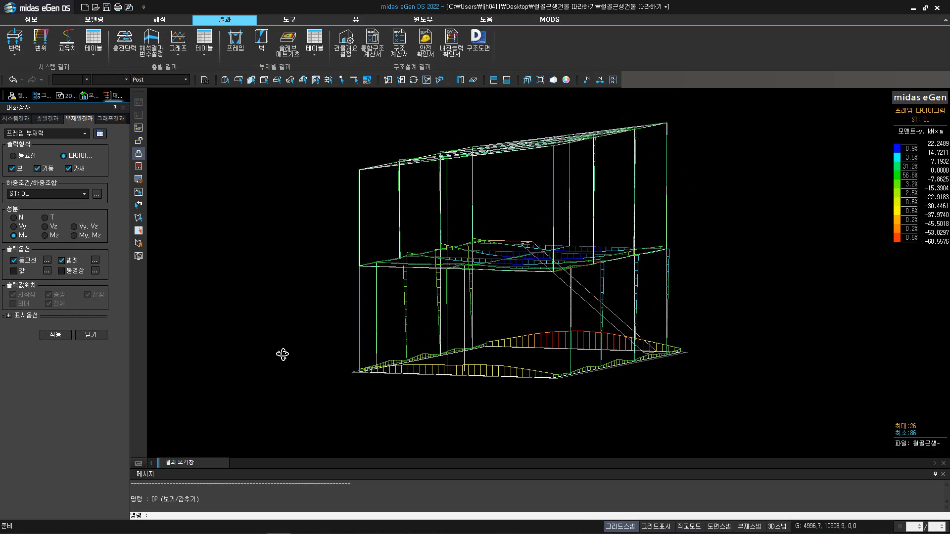
{"action": "middle_click_drag", "start_coordinate": [408, 346], "coordinate": [514, 356], "text": "ctrl"}
{"action": "middle_click_drag", "start_coordinate": [568, 340], "coordinate": [555, 399]}
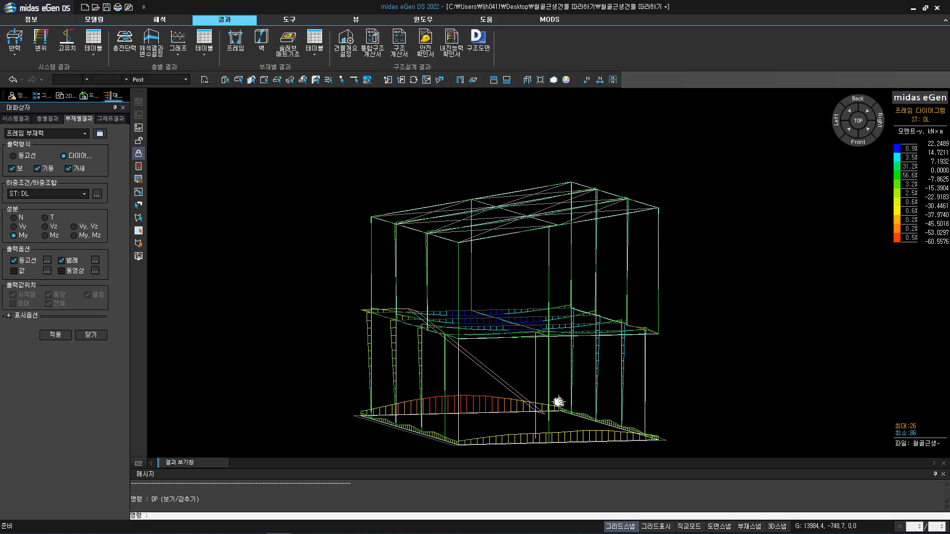
Isolate the frame above the foundation in the view and inspect its My moment diagram from the side
{"action": "left_click_drag", "start_coordinate": [685, 188], "coordinate": [309, 381]}
{"action": "left_click", "coordinate": [387, 80]}
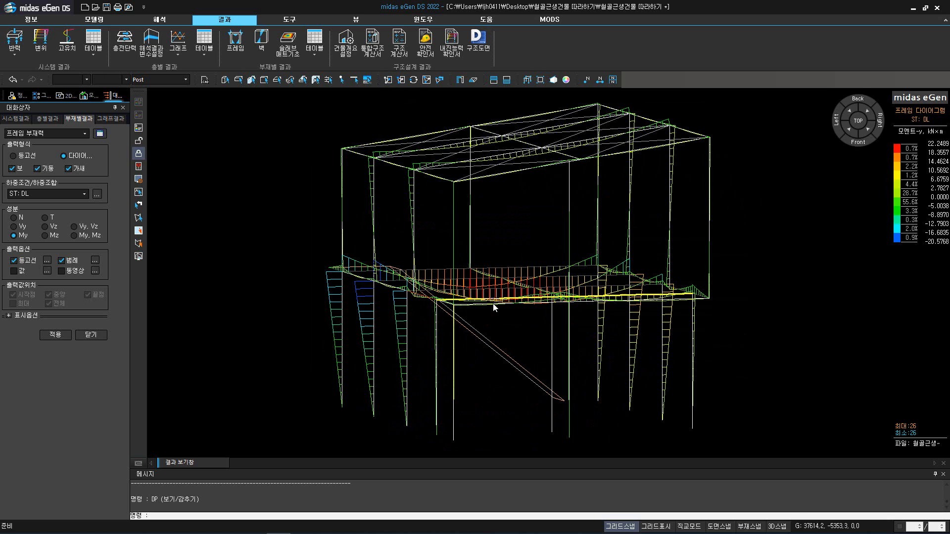
{"action": "middle_click_drag", "start_coordinate": [483, 331], "coordinate": [393, 333], "text": "ctrl"}
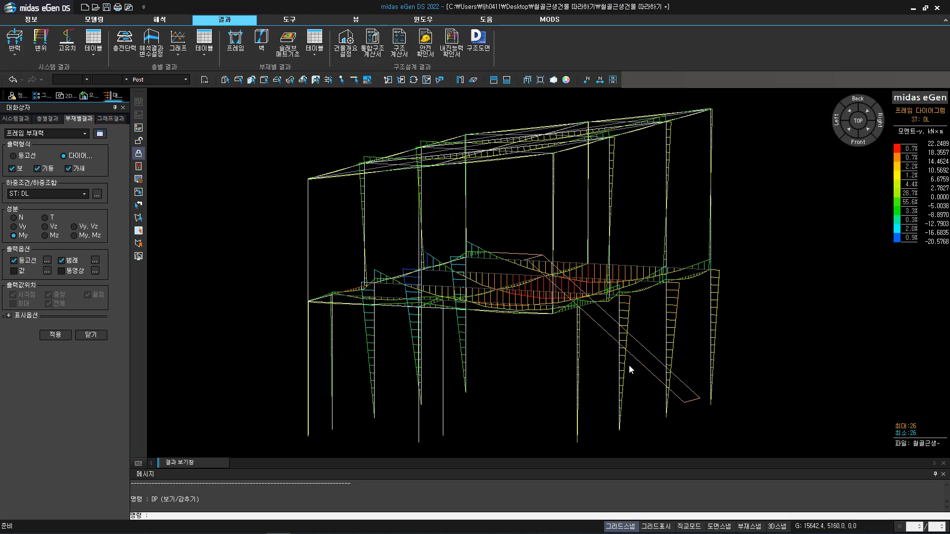
{"action": "middle_click_drag", "start_coordinate": [771, 362], "coordinate": [819, 350], "text": "ctrl"}
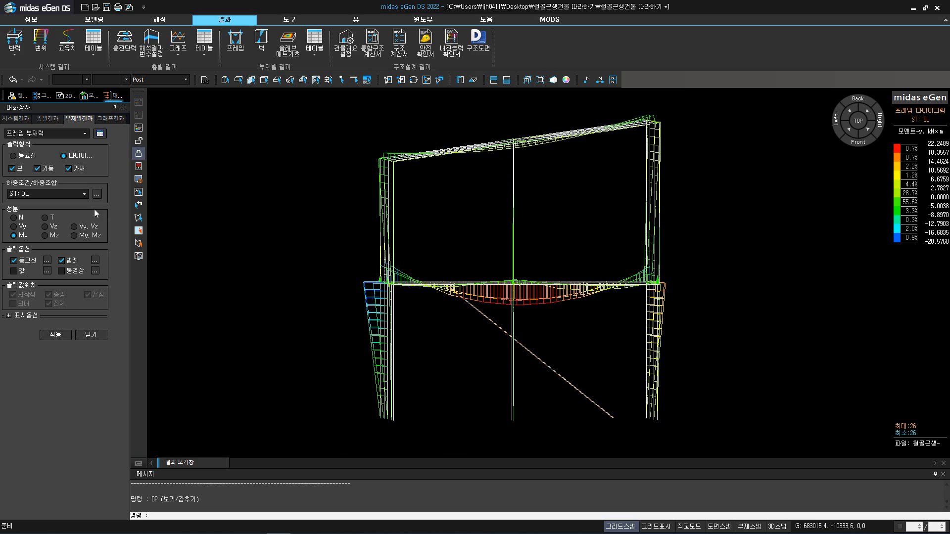
Display the shear force Vz diagram of the isolated frame for ST: DL and view it in isometric
{"action": "left_click", "coordinate": [51, 227]}
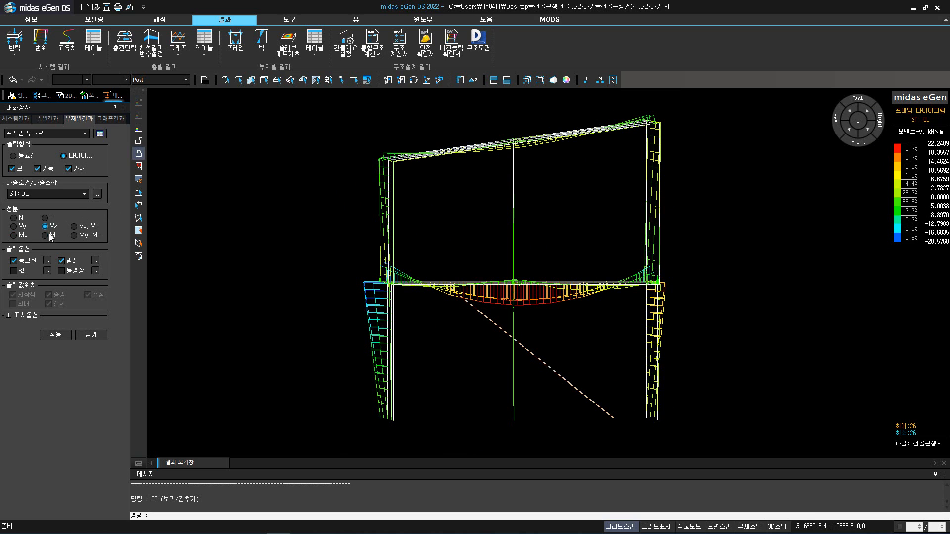
{"action": "left_click", "coordinate": [57, 336]}
{"action": "middle_click_drag", "start_coordinate": [341, 312], "coordinate": [255, 327], "text": "ctrl"}
{"action": "middle_click_drag", "start_coordinate": [475, 329], "coordinate": [401, 284], "text": "ctrl"}
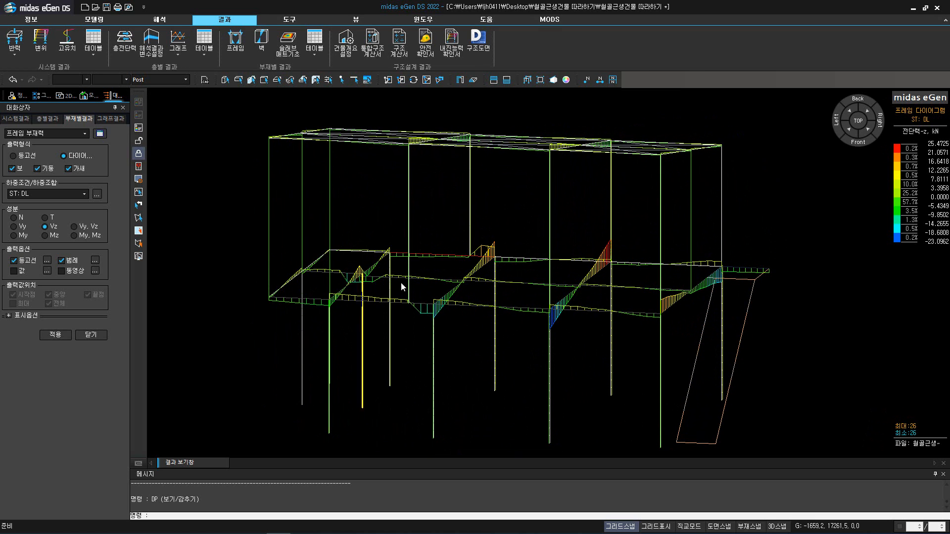
{"action": "left_click", "coordinate": [848, 129]}
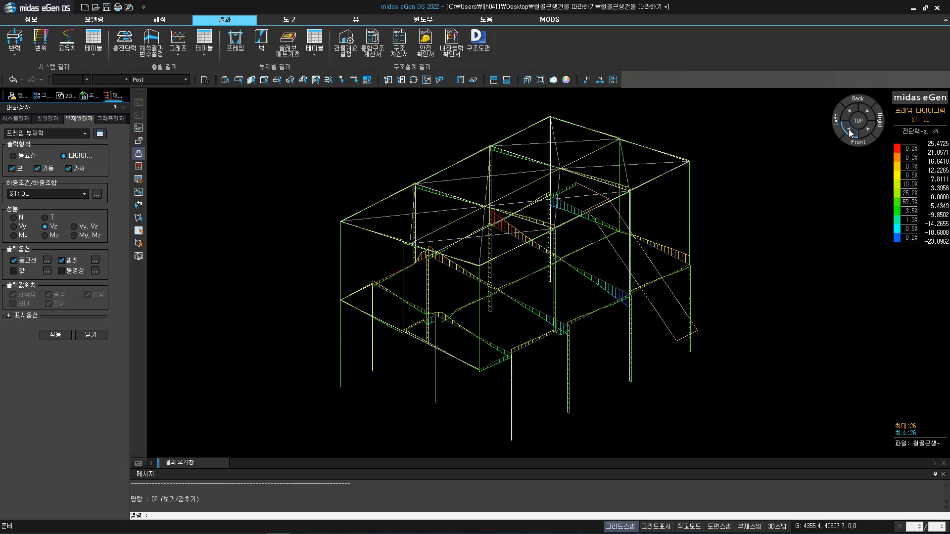
Leave the force diagram, reopen the model check list and select the flagged floor dead load adequacy item under loads
{"action": "left_click", "coordinate": [139, 141]}
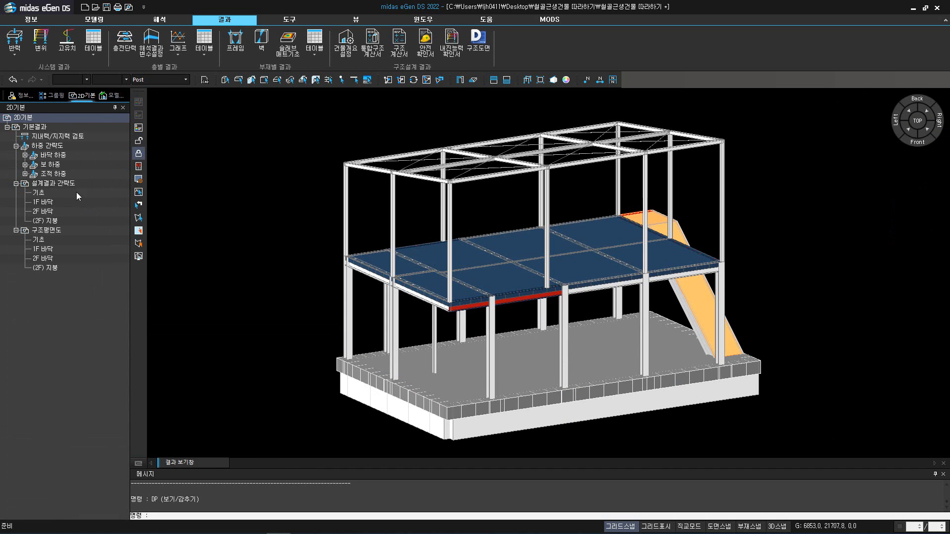
{"action": "left_click", "coordinate": [110, 95]}
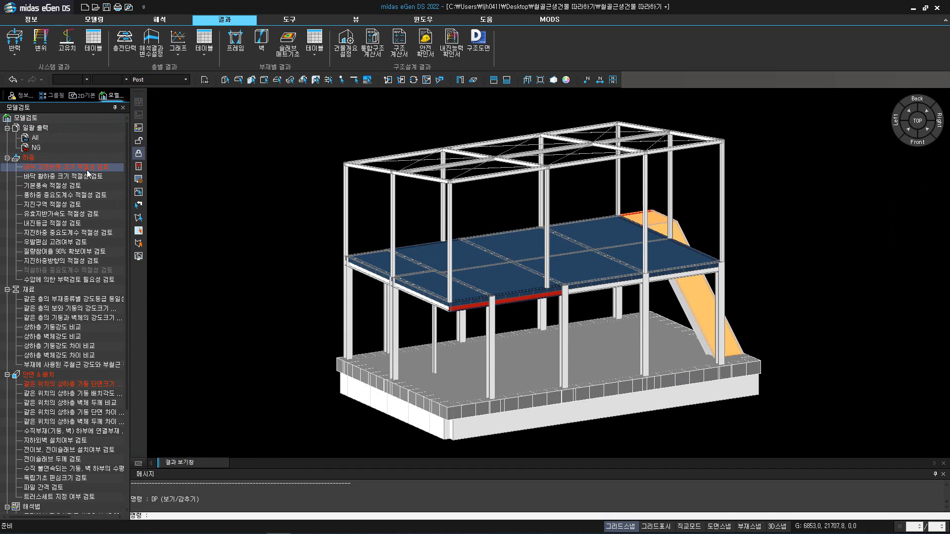
{"action": "scroll", "coordinate": [87, 170], "scroll_direction": "down", "scroll_amount": 5}
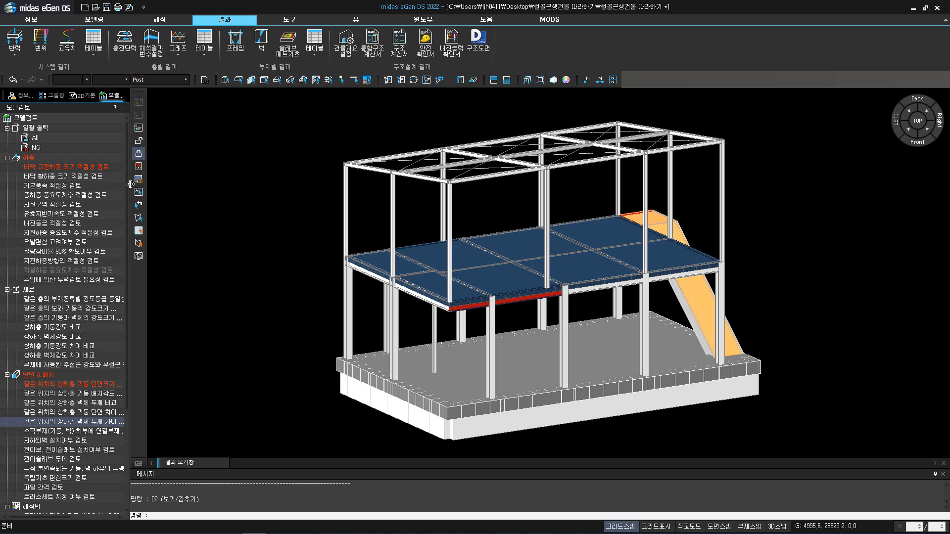
{"action": "left_click", "coordinate": [104, 168]}
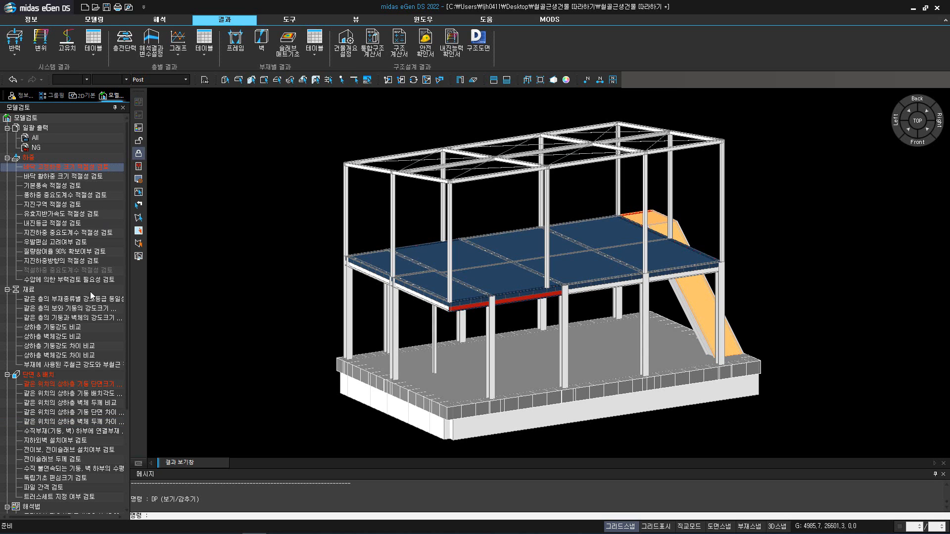
Examine the flagged model check items for column section size, horizontal displacement, member strength limit and beam deflection limit
{"action": "left_click", "coordinate": [92, 384]}
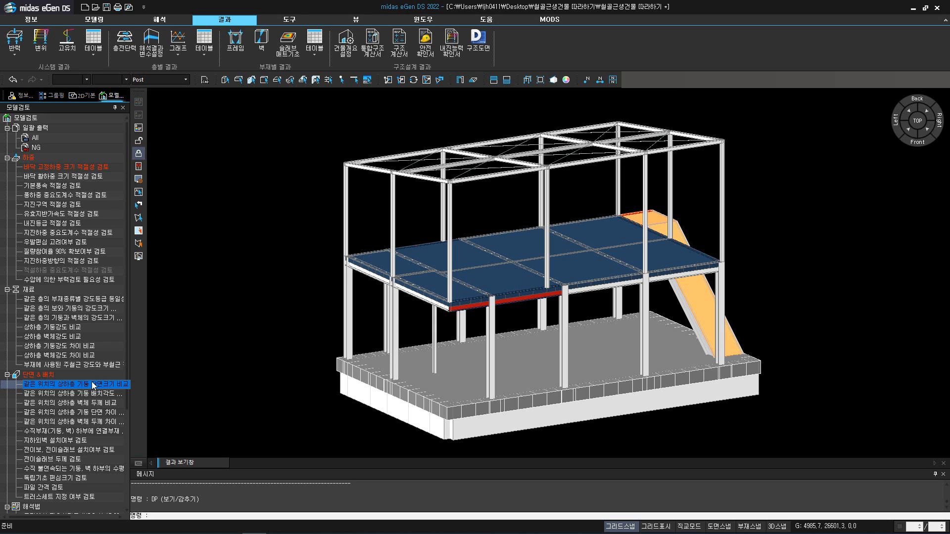
{"action": "scroll", "coordinate": [92, 384], "scroll_direction": "down", "scroll_amount": 5}
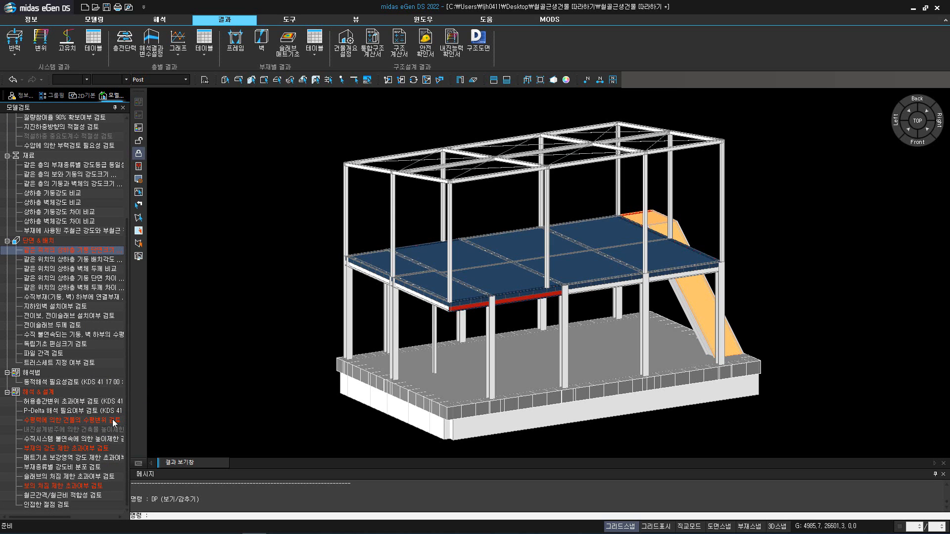
{"action": "double_click", "coordinate": [114, 420]}
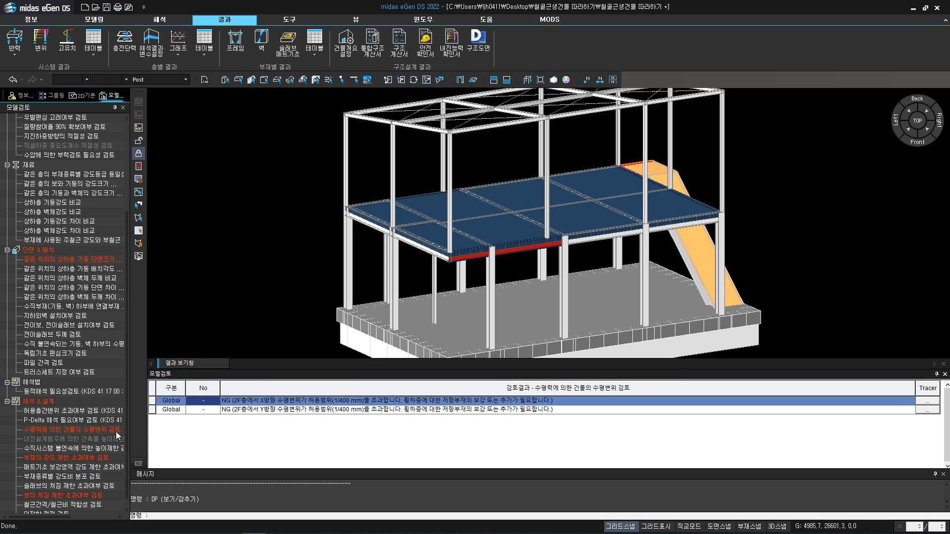
{"action": "double_click", "coordinate": [105, 461]}
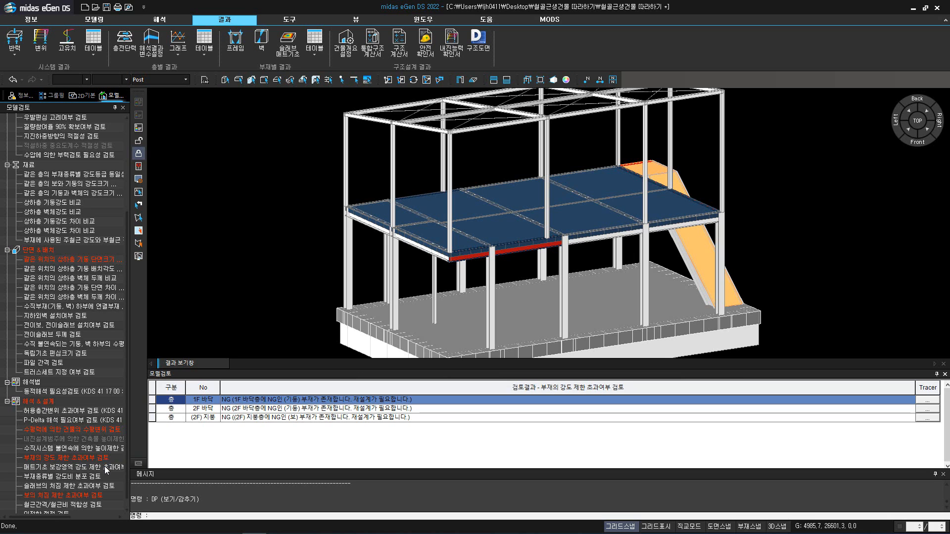
{"action": "left_click", "coordinate": [103, 496]}
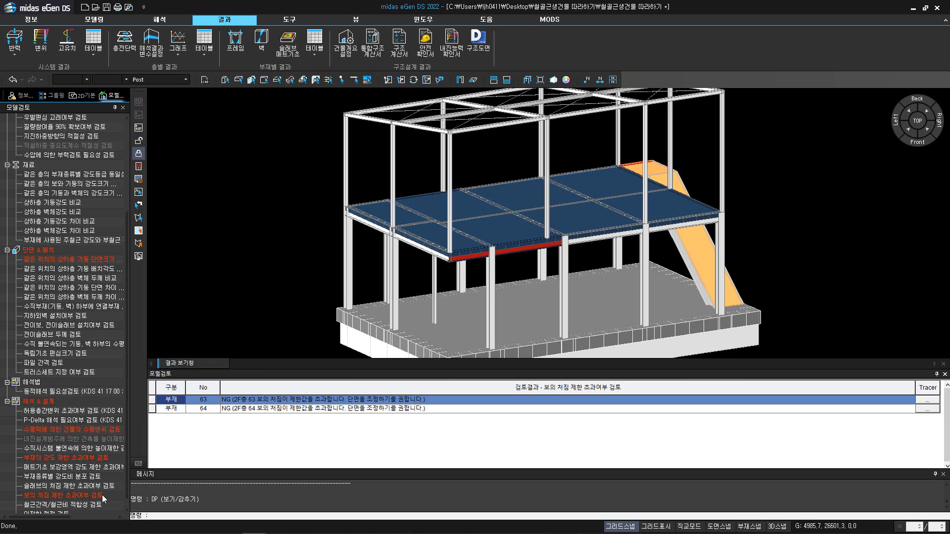
Set the building's horizontal displacement limit to 1/350, rerun the model check and reopen the horizontal displacement check result
{"action": "left_click", "coordinate": [118, 429]}
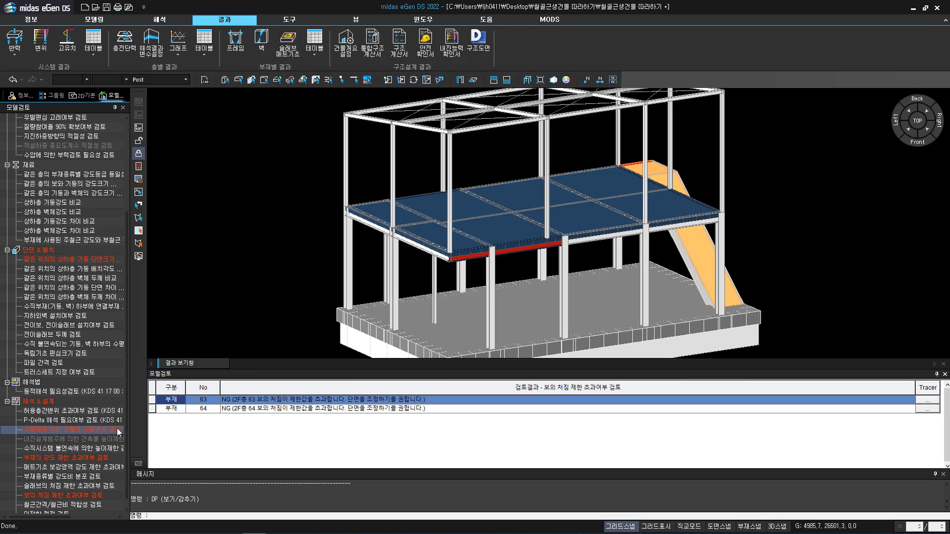
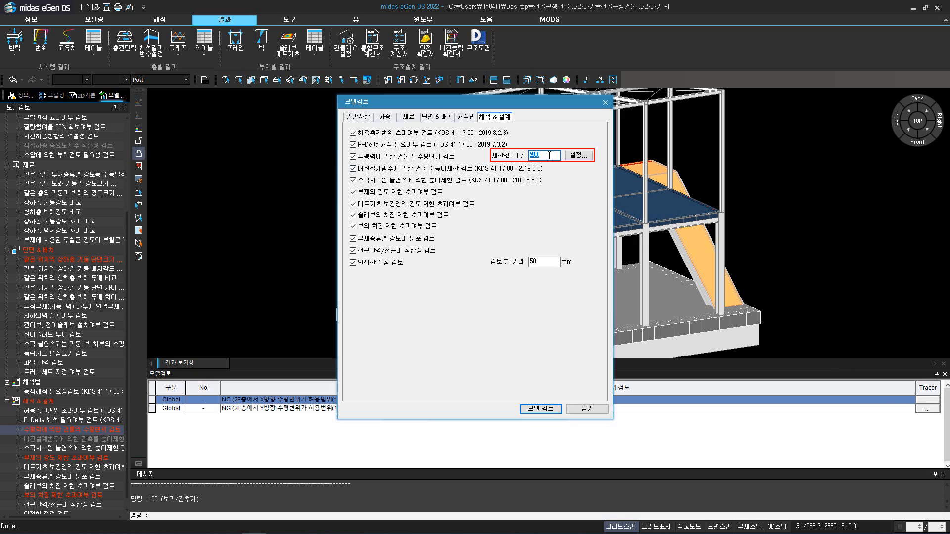
{"action": "type", "text": "350"}
{"action": "left_click", "coordinate": [544, 409]}
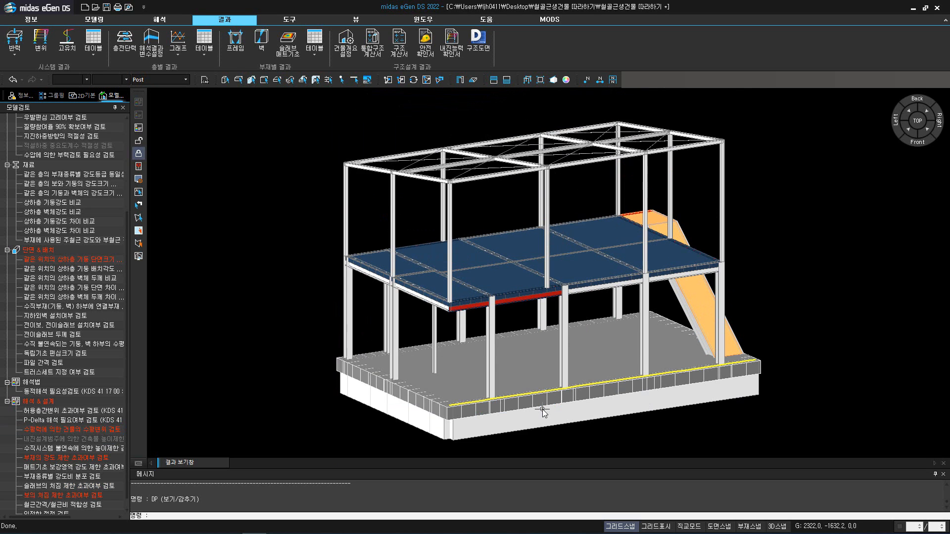
{"action": "left_click", "coordinate": [113, 430]}
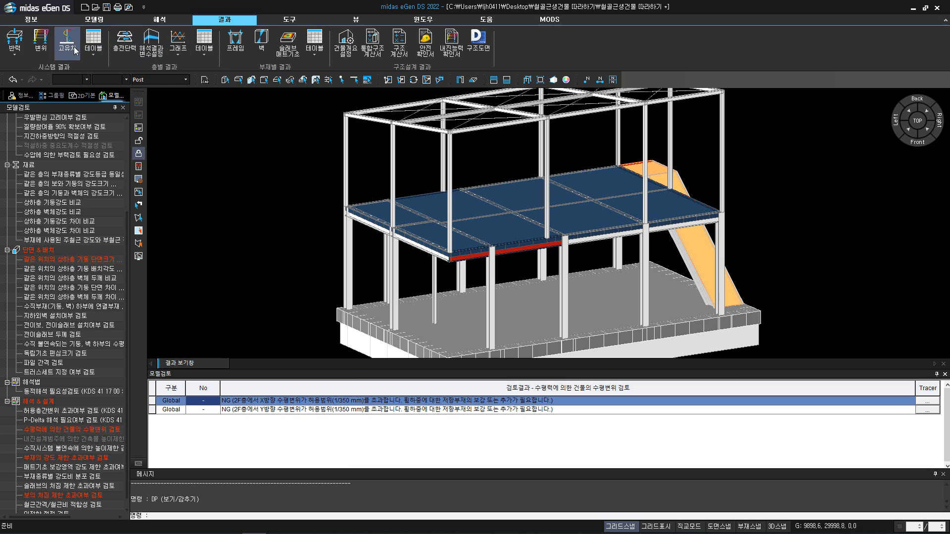
Display the deformed shape in DX for load case ST: WL_0 with displacement values shown
{"action": "left_click", "coordinate": [43, 49]}
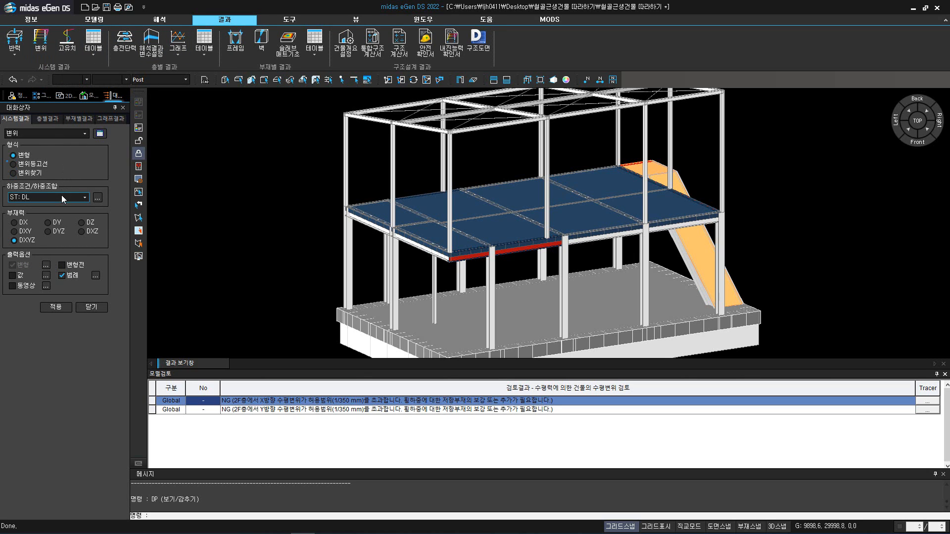
{"action": "left_click", "coordinate": [63, 197]}
{"action": "left_click", "coordinate": [59, 223]}
{"action": "left_click", "coordinate": [22, 224]}
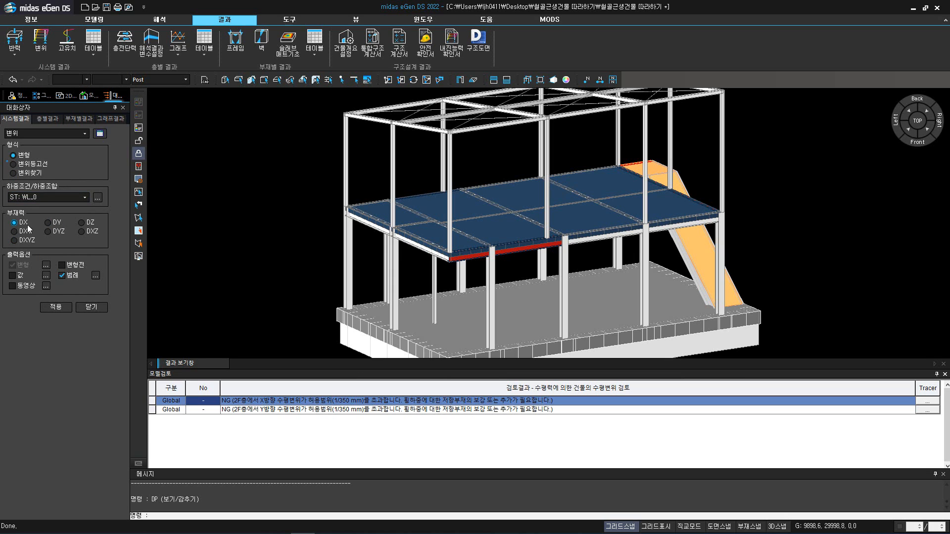
{"action": "left_click", "coordinate": [13, 276]}
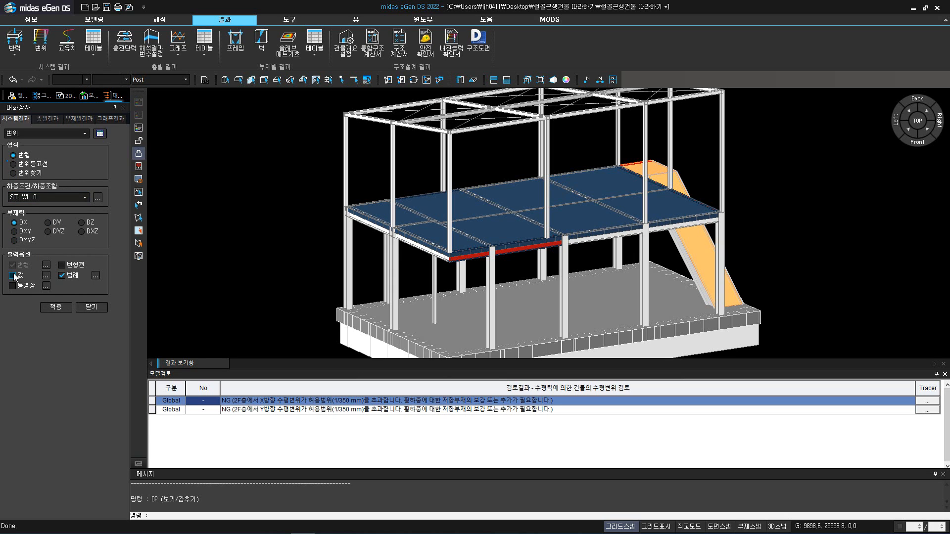
{"action": "left_click", "coordinate": [56, 308]}
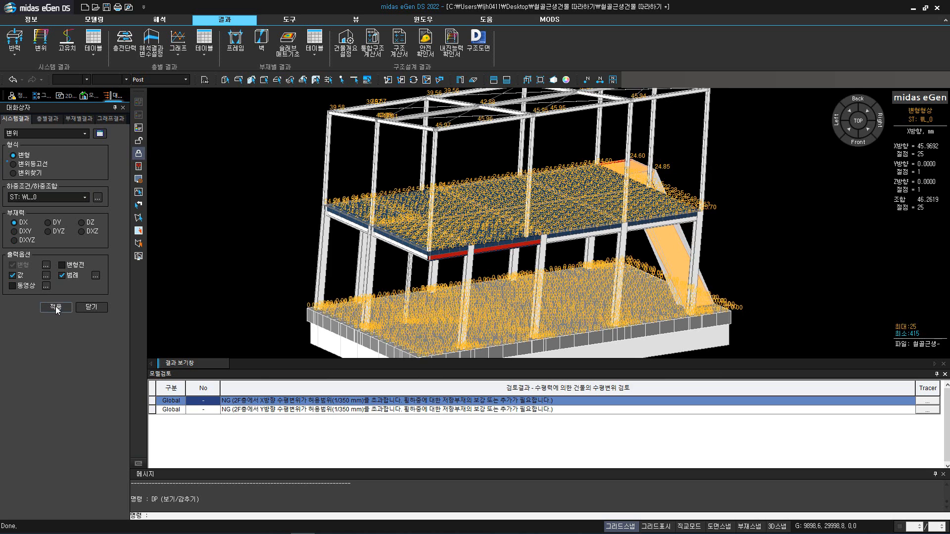
Set the displacement values to 0 decimal places and inspect the whole deformed building from a lower angle
{"action": "left_click", "coordinate": [44, 276]}
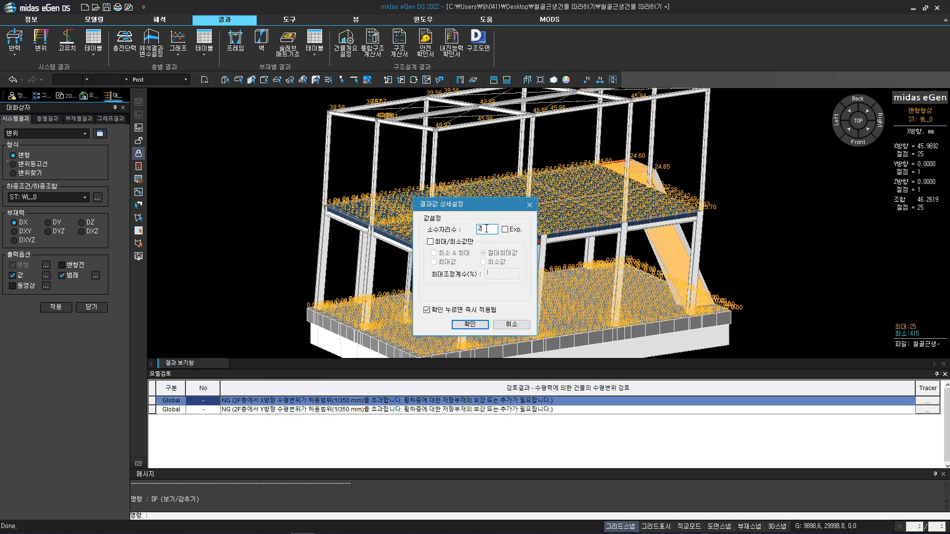
{"action": "type", "text": "0"}
{"action": "left_click", "coordinate": [470, 324]}
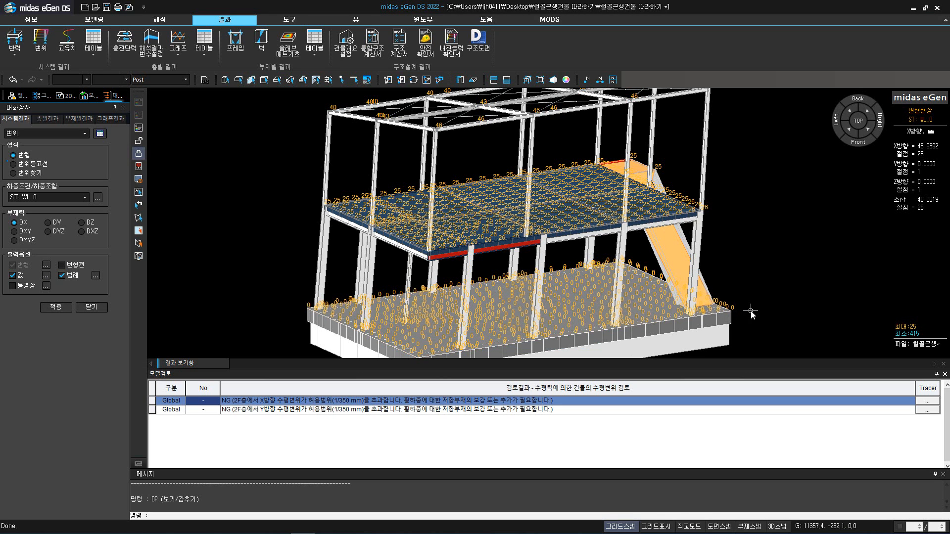
{"action": "scroll", "coordinate": [607, 317], "scroll_direction": "down", "scroll_amount": 3}
{"action": "middle_click_drag", "start_coordinate": [774, 327], "coordinate": [709, 268], "text": "ctrl"}
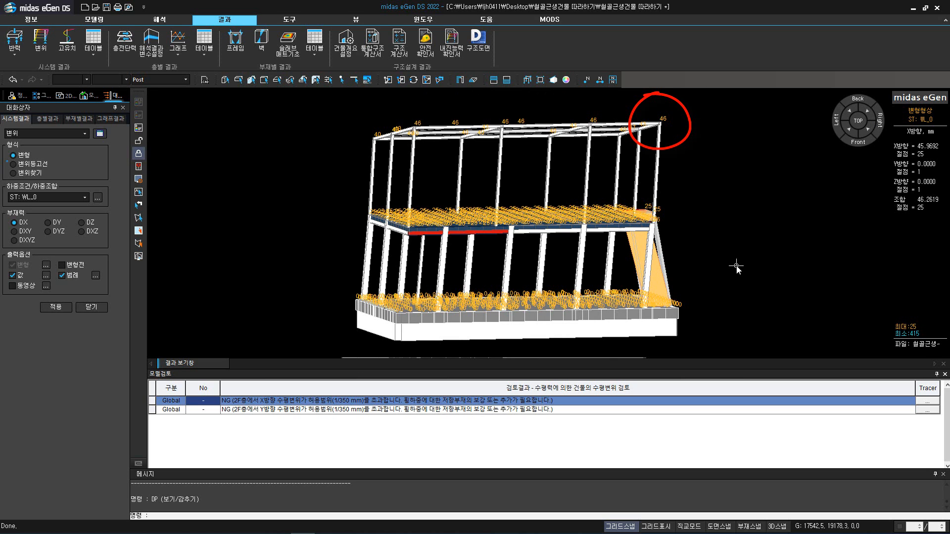
Isolate the columns and beams, show them as wireframe and inspect the DX displacements from the front
{"action": "left_click", "coordinate": [227, 81]}
{"action": "left_click_drag", "start_coordinate": [735, 115], "coordinate": [299, 342]}
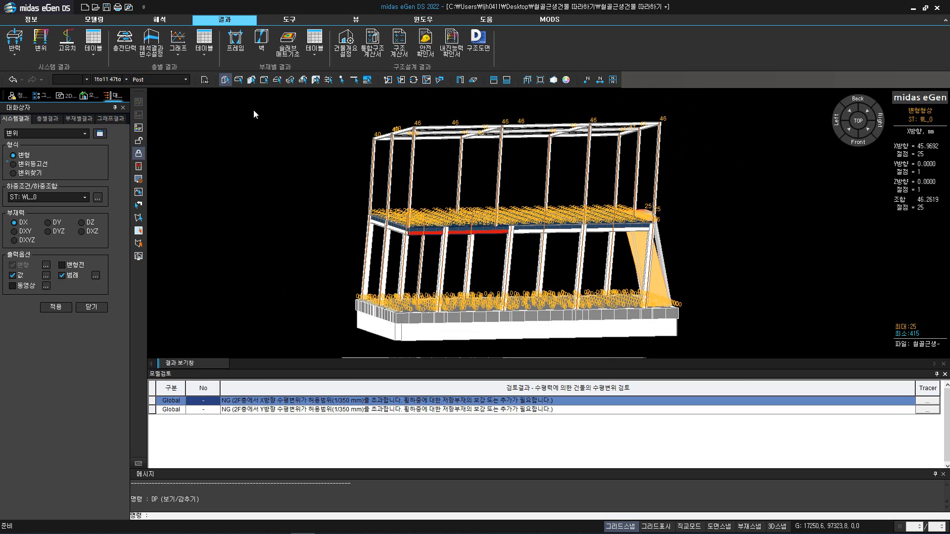
{"action": "left_click", "coordinate": [239, 82]}
{"action": "left_click_drag", "start_coordinate": [284, 98], "coordinate": [786, 354]}
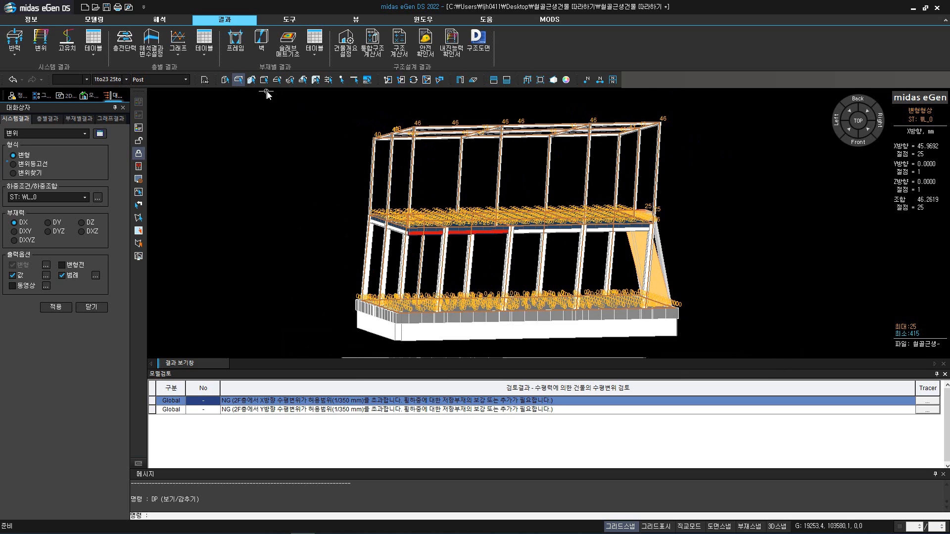
{"action": "left_click", "coordinate": [251, 80]}
{"action": "left_click_drag", "start_coordinate": [284, 100], "coordinate": [768, 369]}
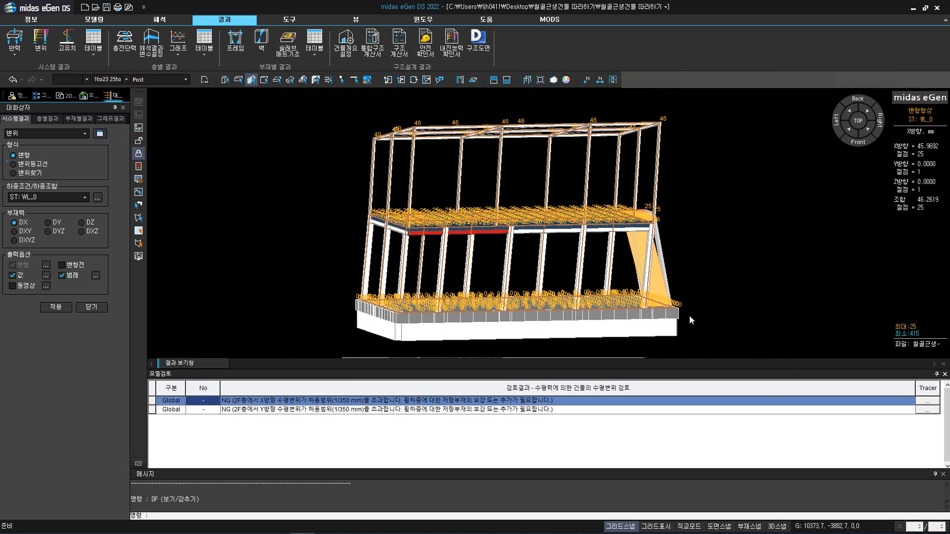
{"action": "left_click", "coordinate": [388, 79]}
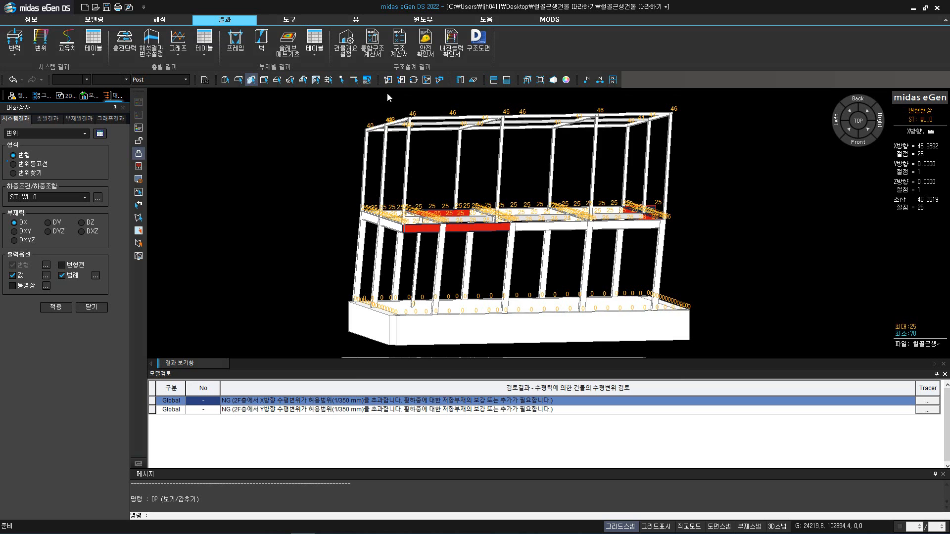
{"action": "left_click", "coordinate": [527, 79]}
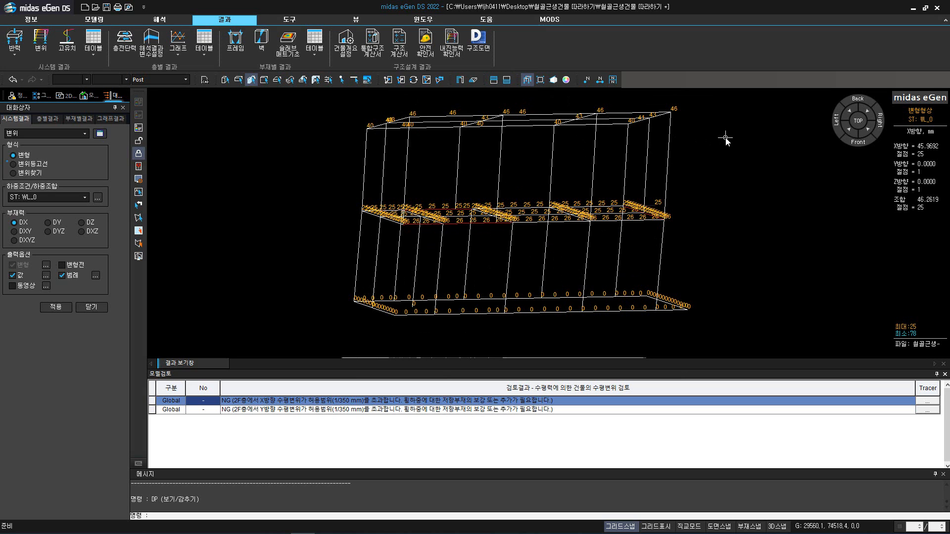
{"action": "middle_click_drag", "start_coordinate": [726, 141], "coordinate": [699, 148]}
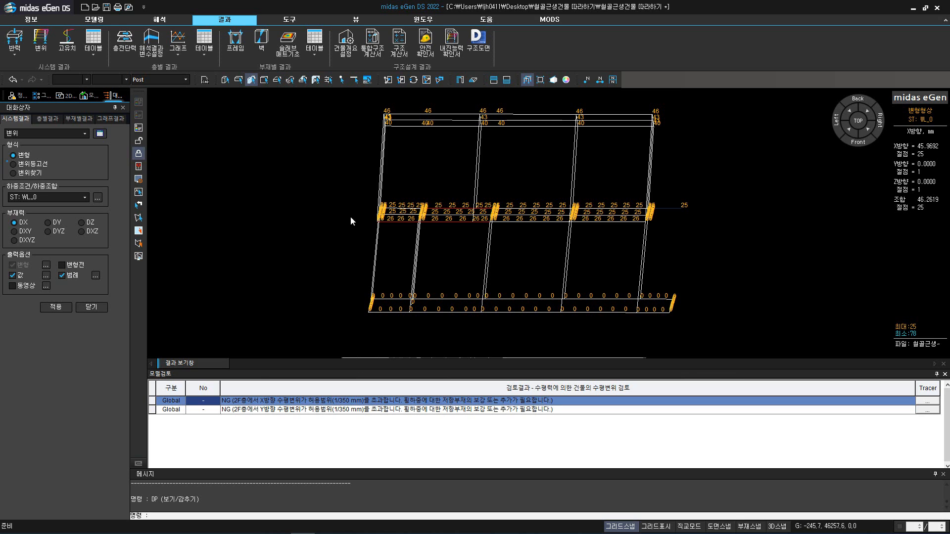
Display the DY displacements for load case ST: WL_90 and inspect the deformed frame from several sides and from above
{"action": "left_click", "coordinate": [58, 197]}
{"action": "left_click", "coordinate": [56, 212]}
{"action": "left_click", "coordinate": [49, 222]}
{"action": "left_click", "coordinate": [56, 308]}
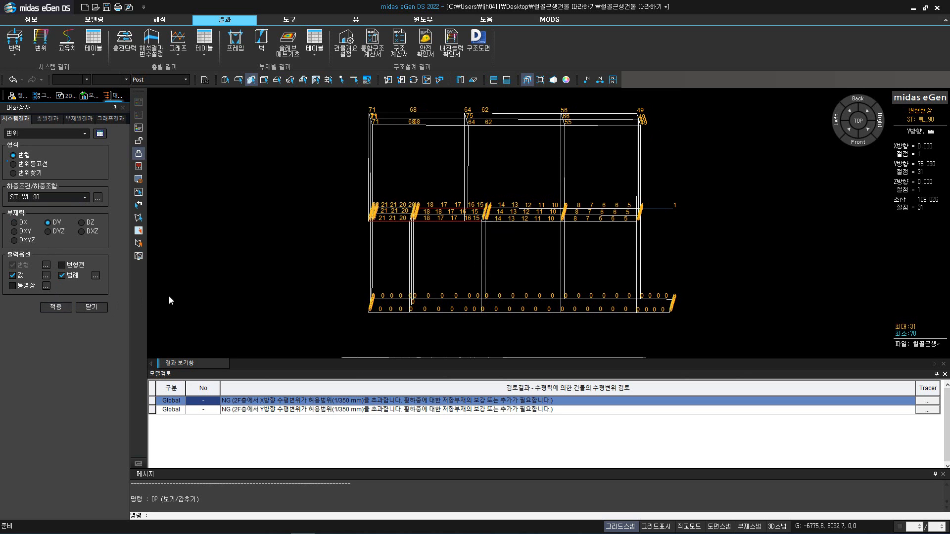
{"action": "middle_click_drag", "start_coordinate": [407, 272], "coordinate": [560, 267], "text": "ctrl"}
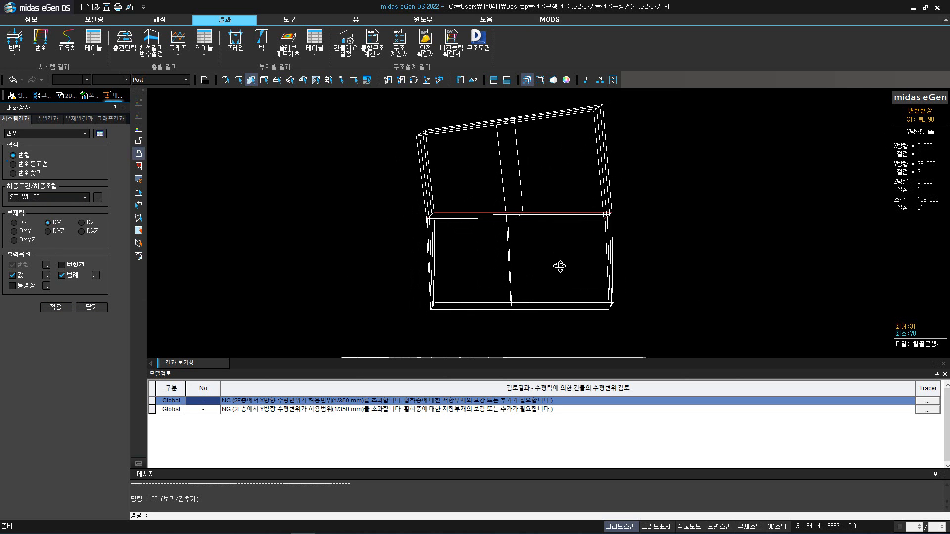
{"action": "middle_click_drag", "start_coordinate": [670, 273], "coordinate": [552, 285], "text": "ctrl"}
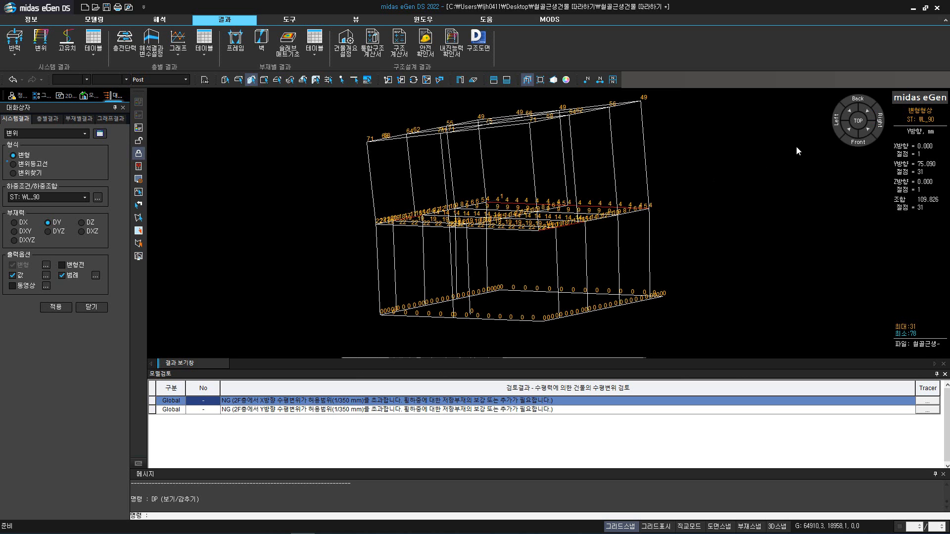
{"action": "left_click", "coordinate": [858, 121]}
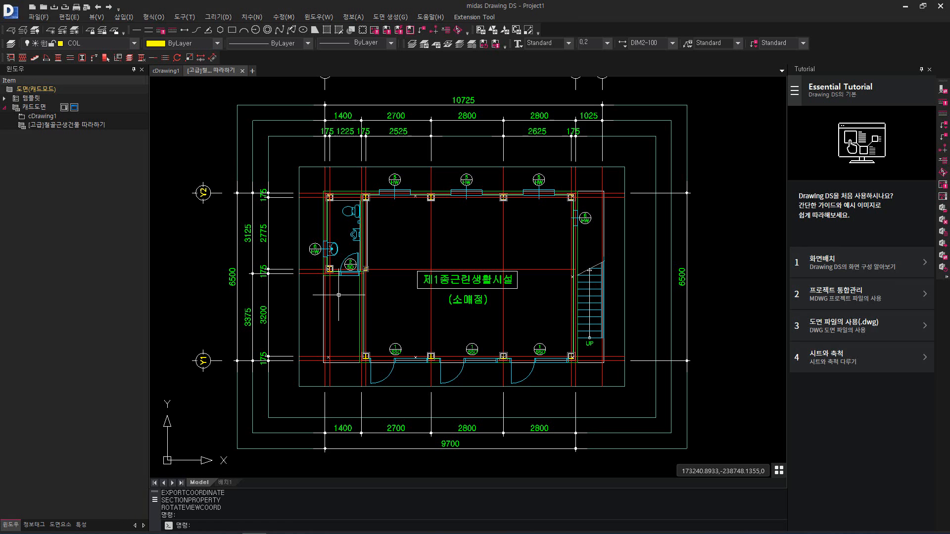
Examine the first and second floor architectural plans in midas Drawing DS
{"action": "scroll", "coordinate": [338, 294], "scroll_direction": "down", "scroll_amount": 3}
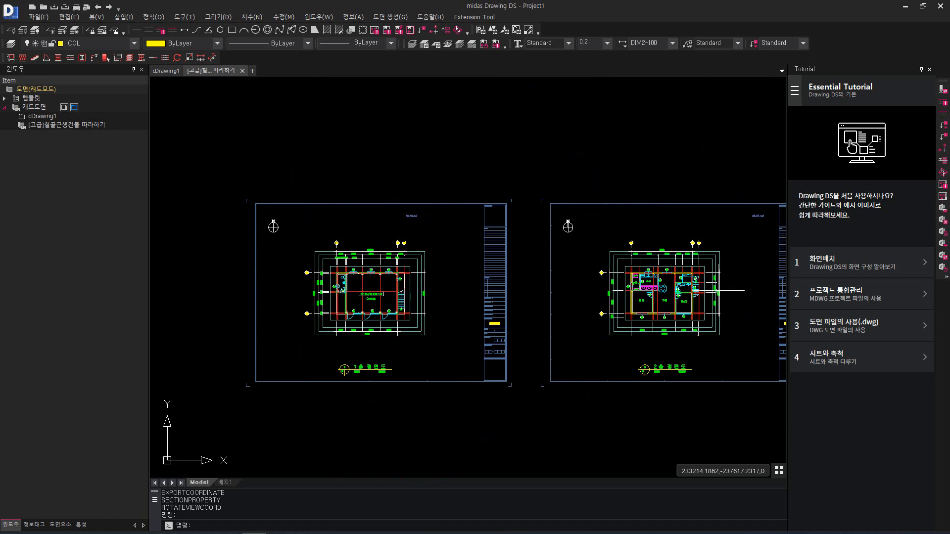
{"action": "scroll", "coordinate": [719, 291], "scroll_direction": "up", "scroll_amount": 3}
{"action": "middle_click_drag", "start_coordinate": [705, 291], "coordinate": [634, 283]}
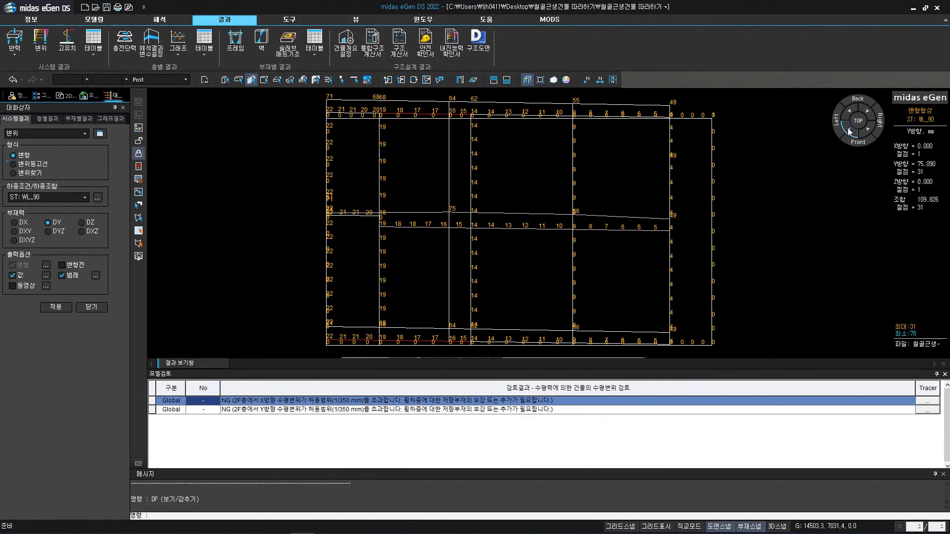
Return to midas eGen, go back to modelling mode and show the 2F floor in the storey view as a solid model
{"action": "left_click", "coordinate": [848, 128]}
{"action": "left_click", "coordinate": [141, 141]}
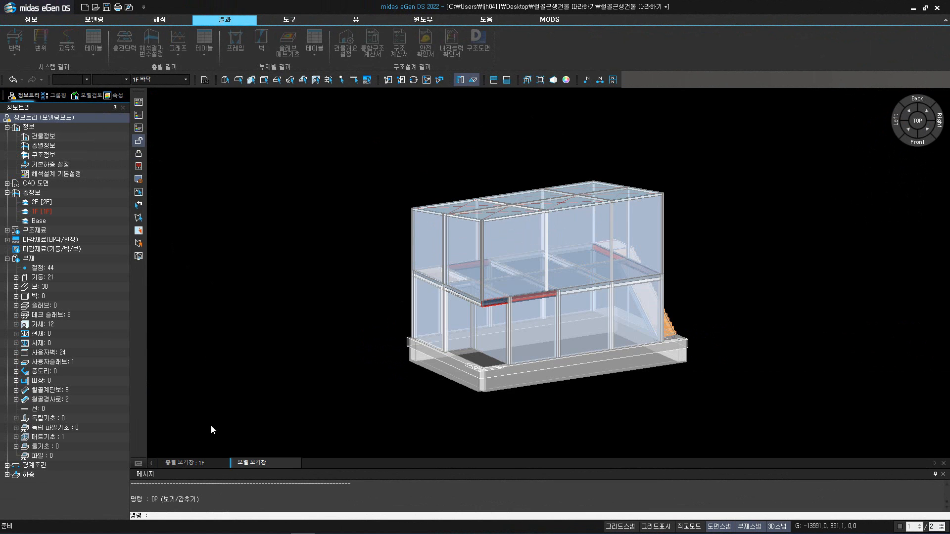
{"action": "left_click", "coordinate": [216, 463]}
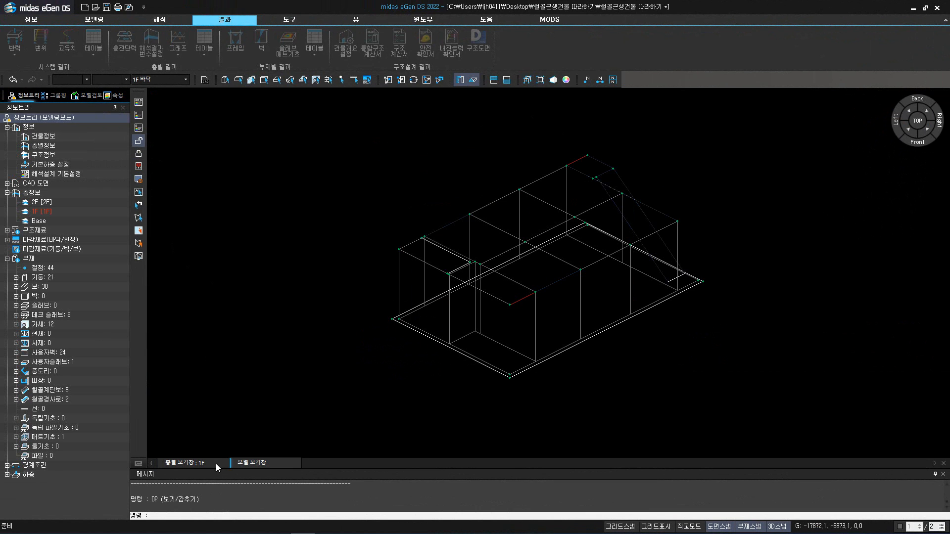
{"action": "left_click", "coordinate": [170, 79]}
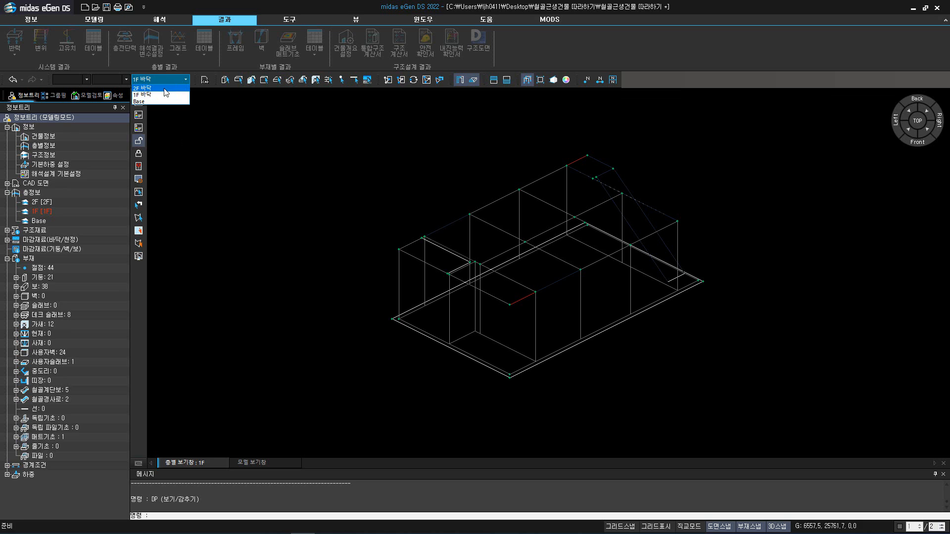
{"action": "left_click", "coordinate": [169, 88]}
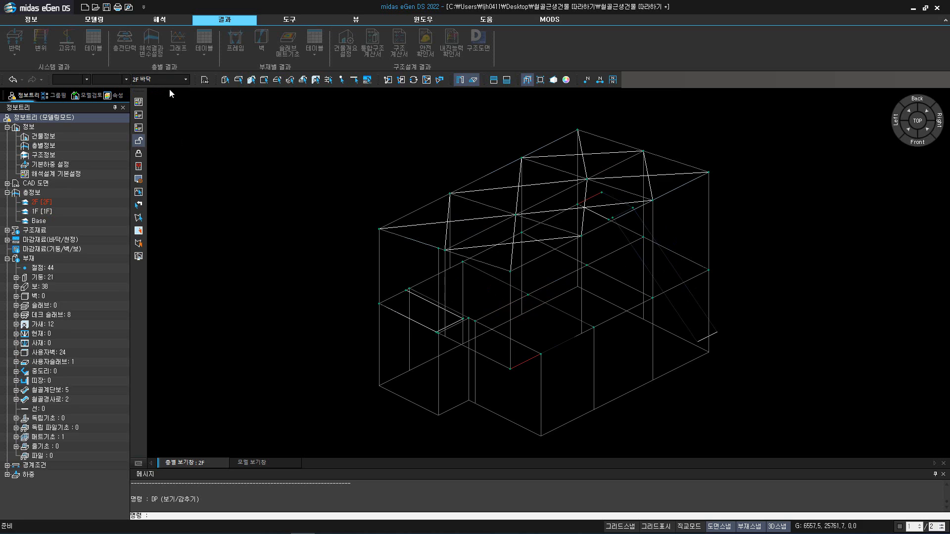
{"action": "left_click", "coordinate": [509, 84]}
{"action": "left_click", "coordinate": [525, 82]}
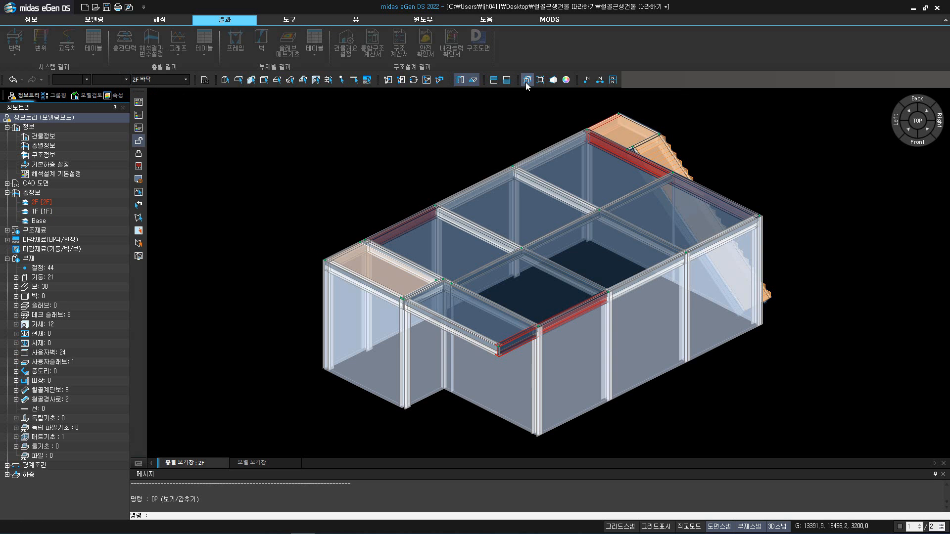
Start the Brace command with section 50506: L 50x6 and add one diagonal in the narrow 1F corner bay, accepting deletion of the analysis results
{"action": "left_click", "coordinate": [105, 19]}
{"action": "left_click", "coordinate": [224, 40]}
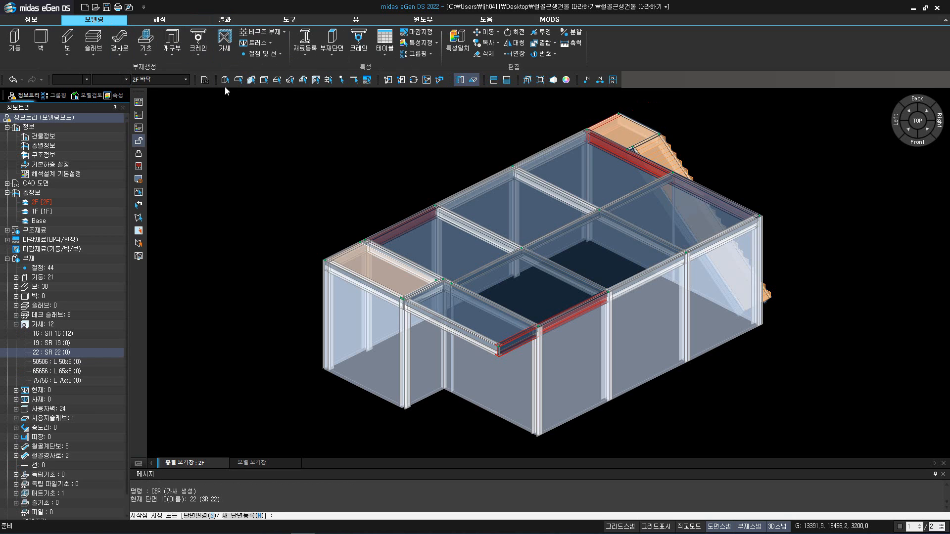
{"action": "left_click", "coordinate": [201, 516]}
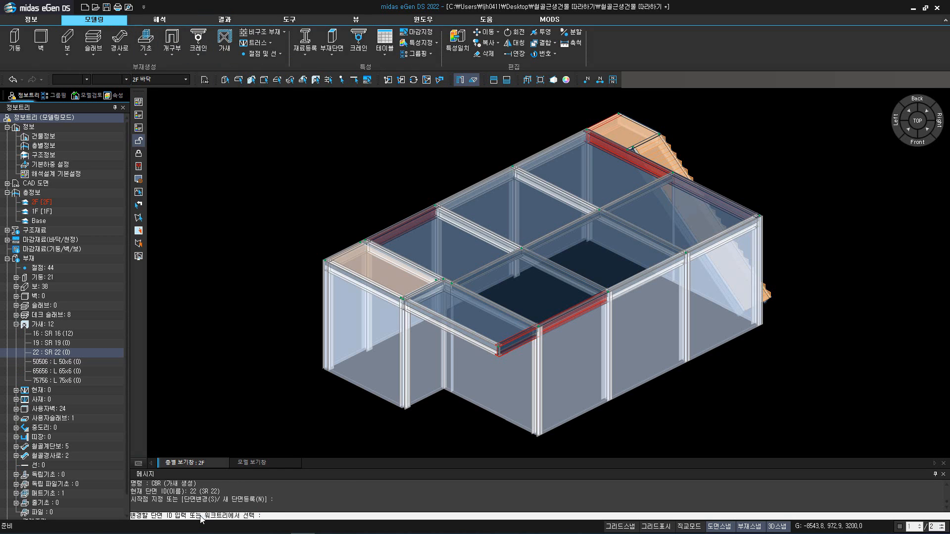
{"action": "left_click", "coordinate": [79, 362]}
{"action": "left_click", "coordinate": [321, 266]}
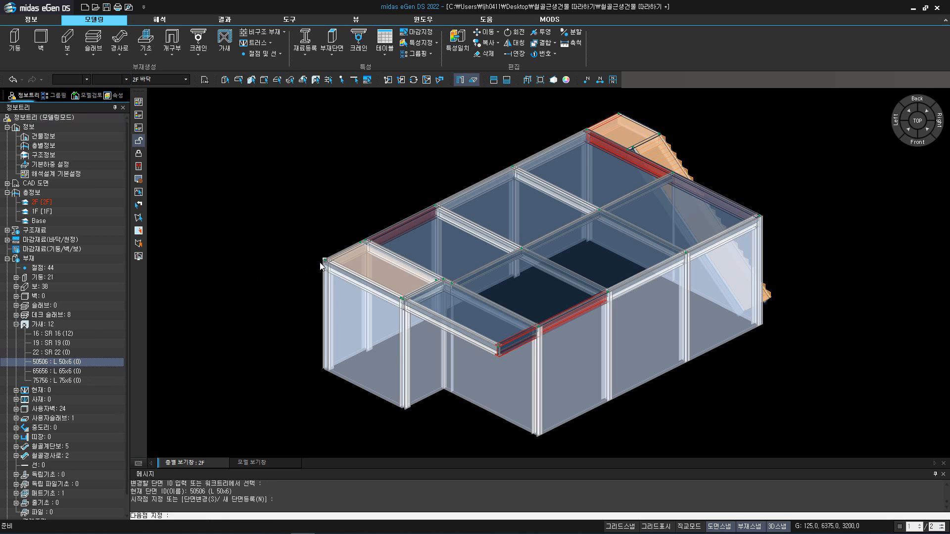
{"action": "left_click", "coordinate": [365, 349]}
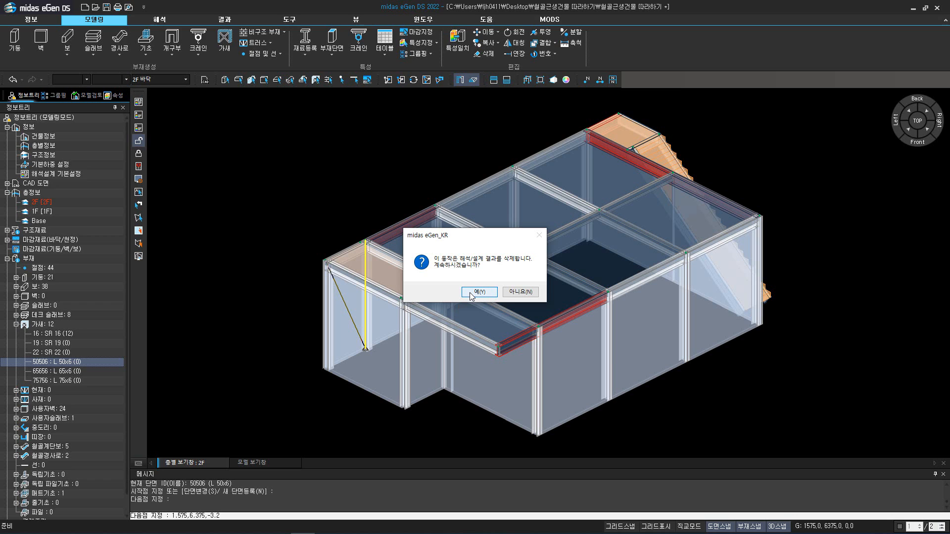
{"action": "left_click", "coordinate": [470, 295]}
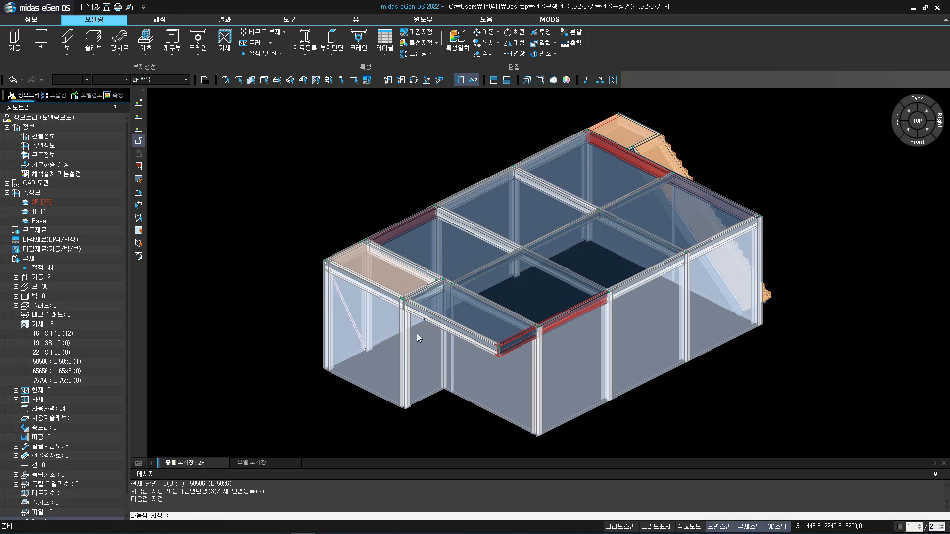
{"action": "key", "text": "Escape"}
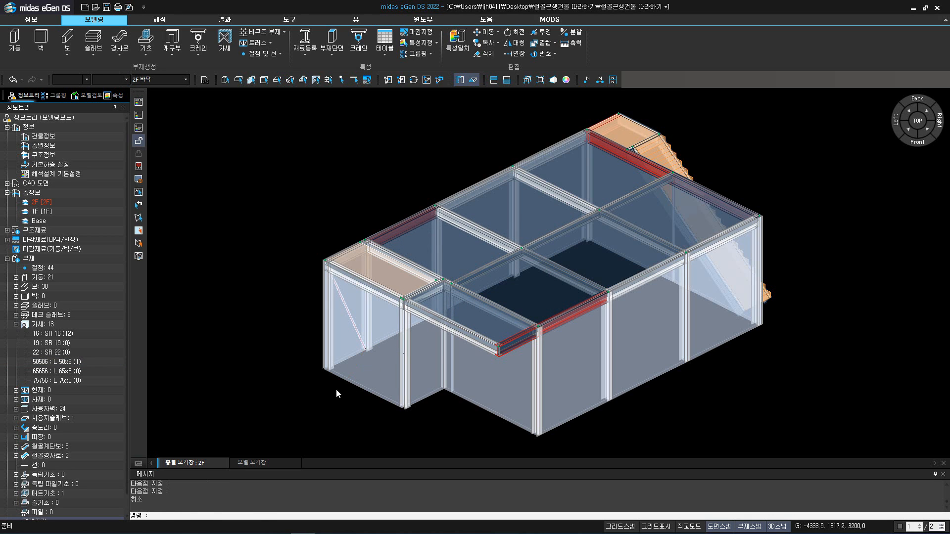
Add the opposing L 50x6 diagonal to complete the X-brace in the narrow 1F corner bay
{"action": "key", "text": "space"}
{"action": "left_click", "coordinate": [327, 372]}
{"action": "left_click", "coordinate": [369, 244]}
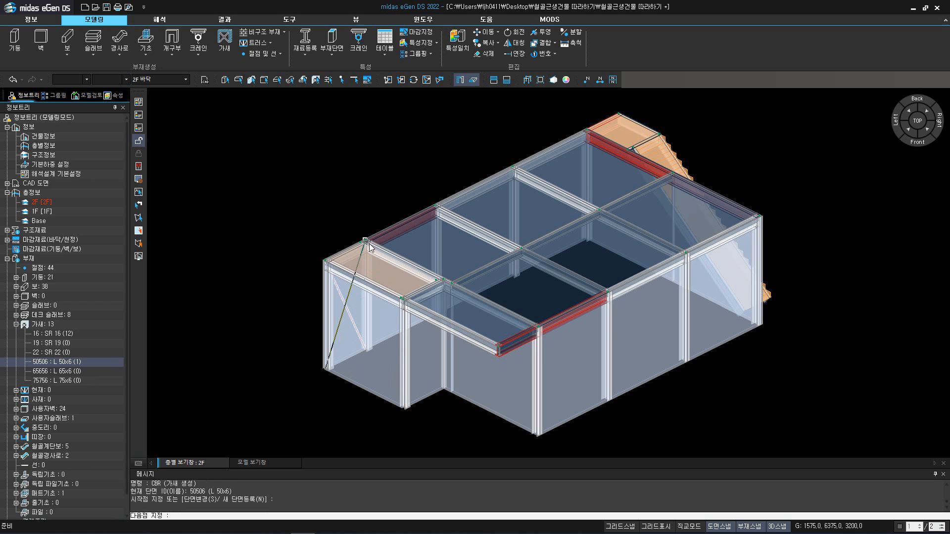
{"action": "key", "text": "Escape"}
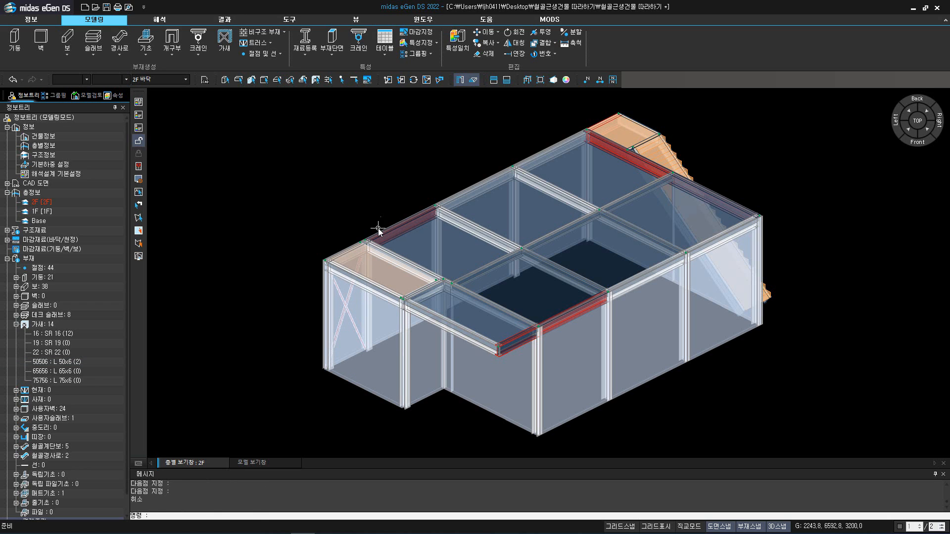
Add single L 50x6 diagonal braces in the two other bays enclosing the small corner area on 1F
{"action": "key", "text": "space"}
{"action": "left_click", "coordinate": [444, 384]}
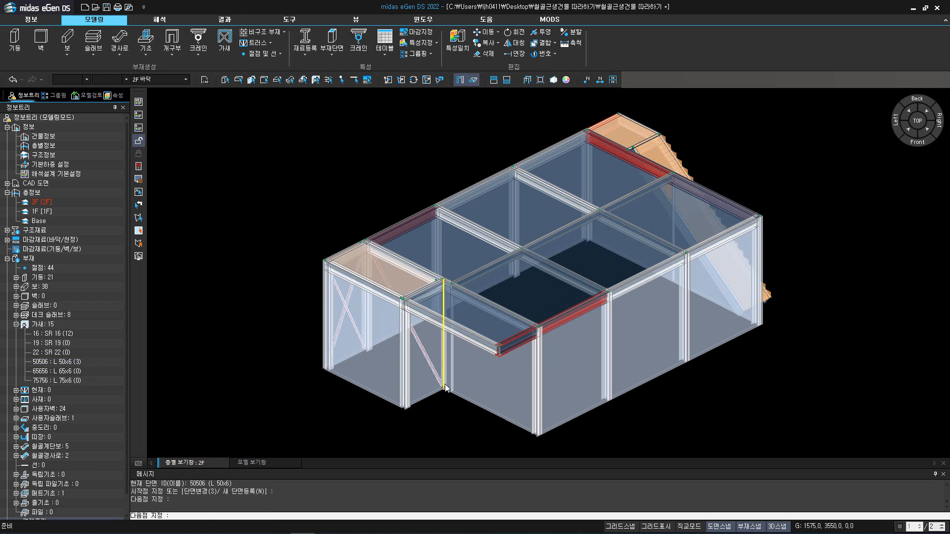
{"action": "key", "text": "Escape"}
{"action": "key", "text": "space"}
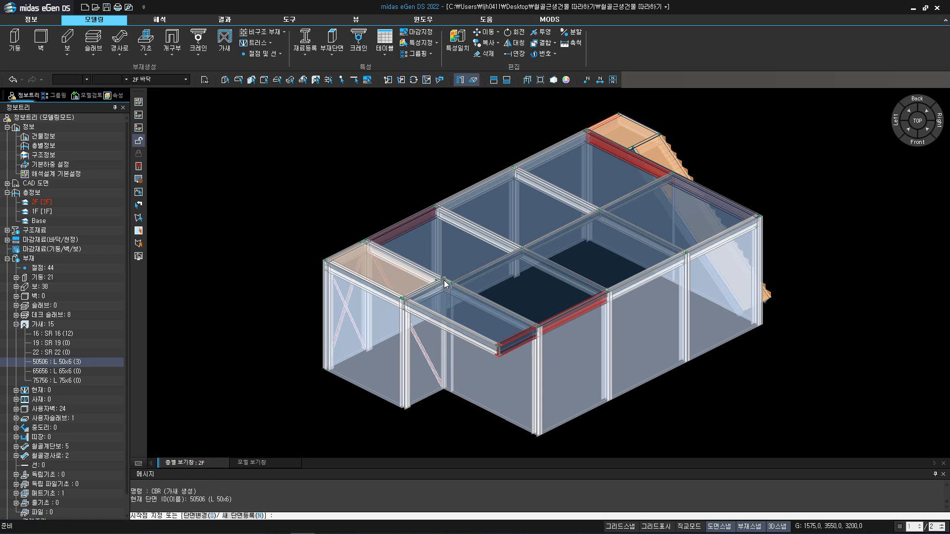
{"action": "left_click", "coordinate": [443, 281]}
{"action": "left_click", "coordinate": [373, 351]}
{"action": "key", "text": "Escape"}
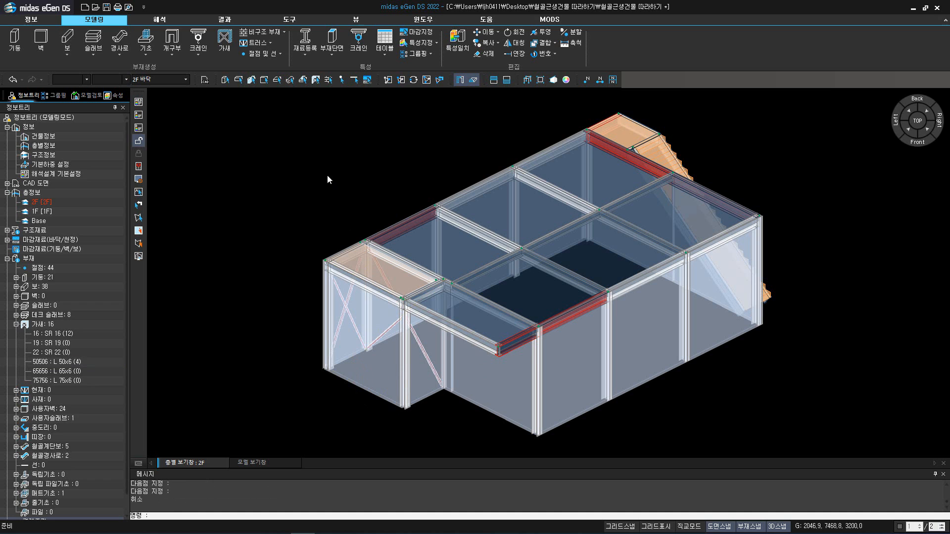
Isolate the structural frame of this storey and inspect the added braces as wireframe and as solids
{"action": "left_click_drag", "start_coordinate": [290, 95], "coordinate": [832, 440]}
{"action": "left_click", "coordinate": [401, 80]}
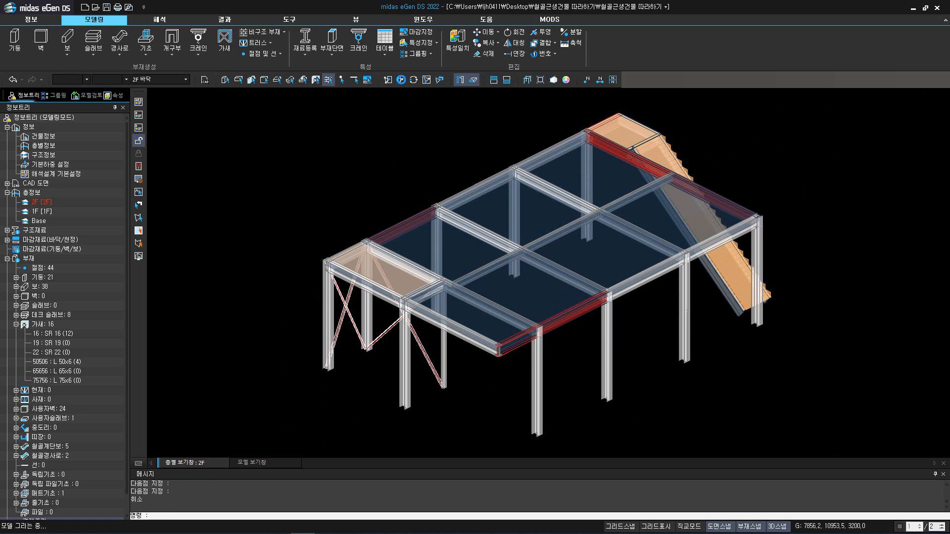
{"action": "left_click", "coordinate": [527, 80]}
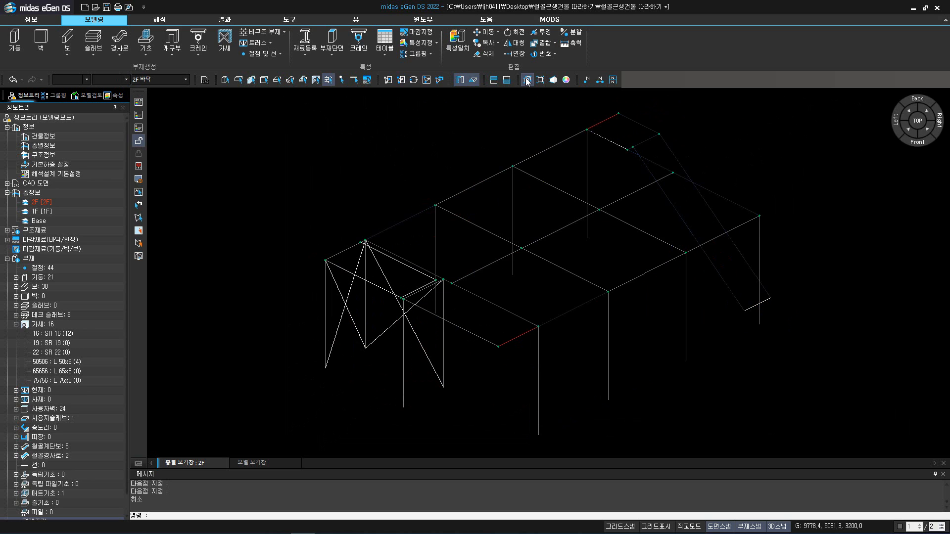
{"action": "left_click", "coordinate": [527, 80]}
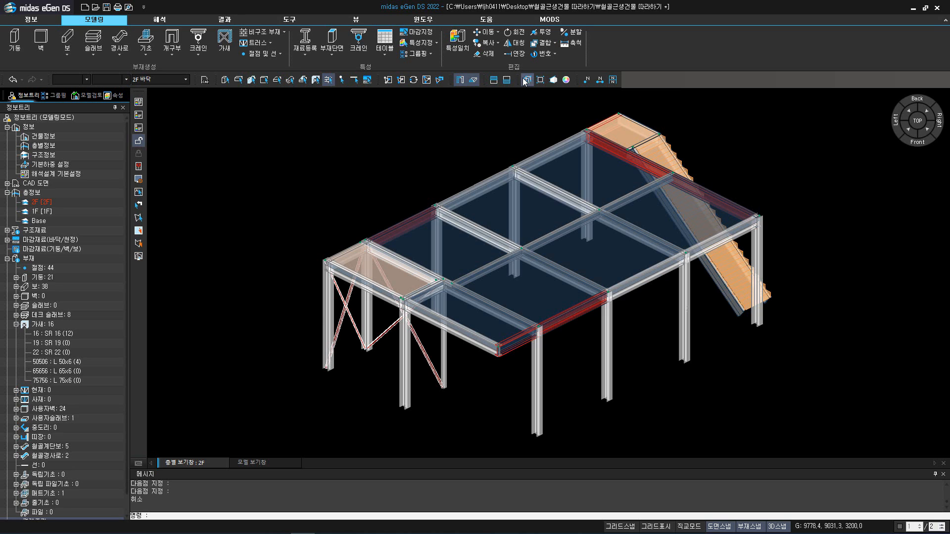
On the storey above, isolate the frame and add crossed L 50x6 braces in the front bay of the near short end wall
{"action": "left_click", "coordinate": [494, 80]}
{"action": "left_click_drag", "start_coordinate": [333, 105], "coordinate": [768, 414]}
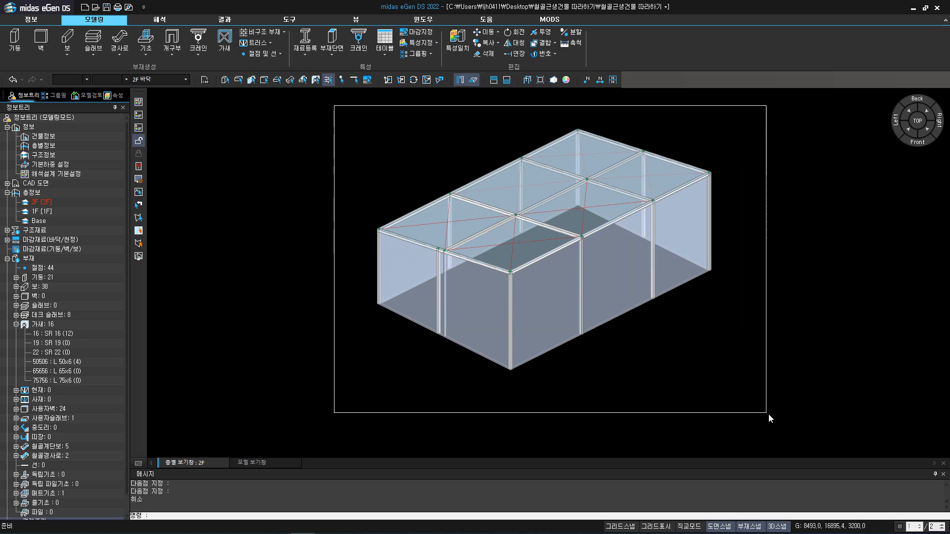
{"action": "left_click", "coordinate": [401, 79]}
{"action": "left_click", "coordinate": [225, 39]}
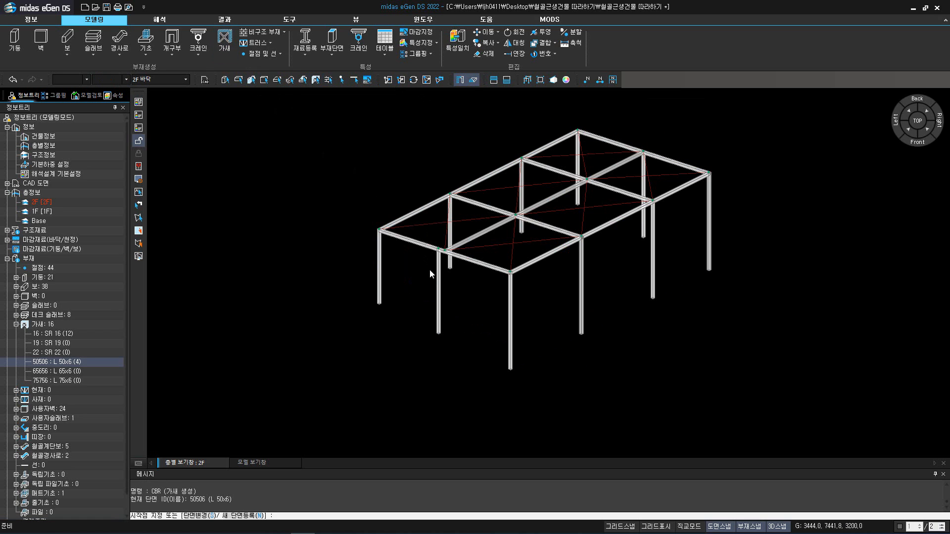
{"action": "left_click", "coordinate": [439, 334]}
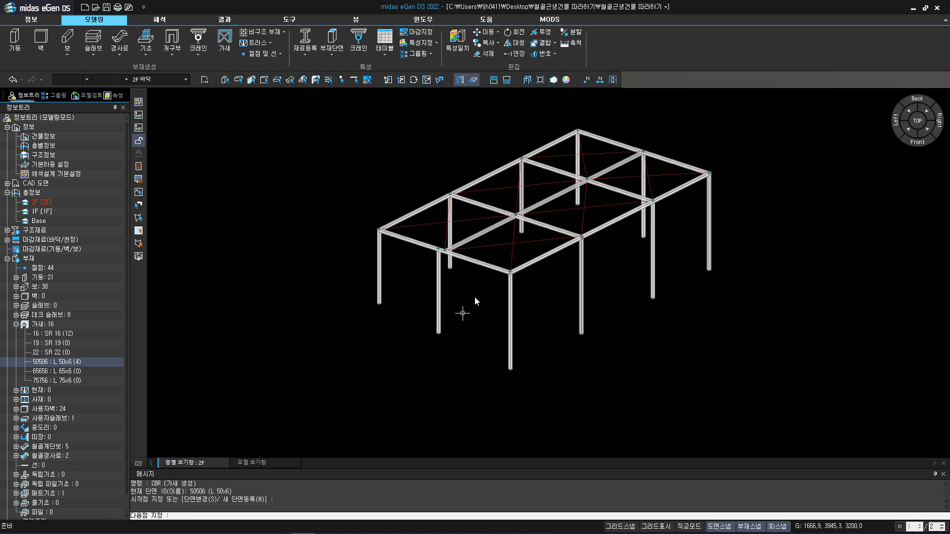
{"action": "left_click", "coordinate": [510, 272]}
{"action": "key", "text": "Escape"}
{"action": "key", "text": "Return"}
{"action": "left_click", "coordinate": [439, 249]}
{"action": "left_click", "coordinate": [510, 369]}
{"action": "key", "text": "Escape"}
Add crossed L 50x6 braces in the matching front bay of the opposite short end wall
{"action": "key", "text": "Return"}
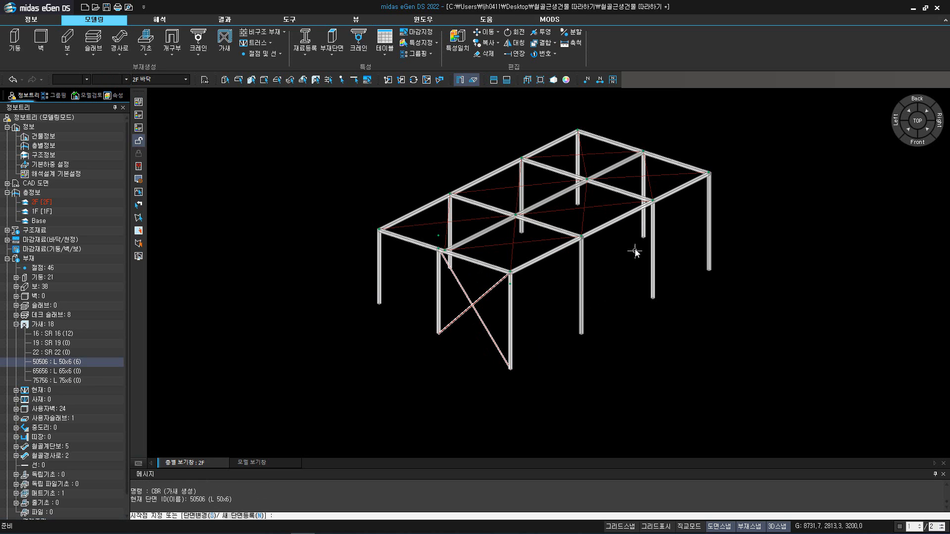
{"action": "left_click", "coordinate": [644, 237]}
{"action": "left_click", "coordinate": [711, 173]}
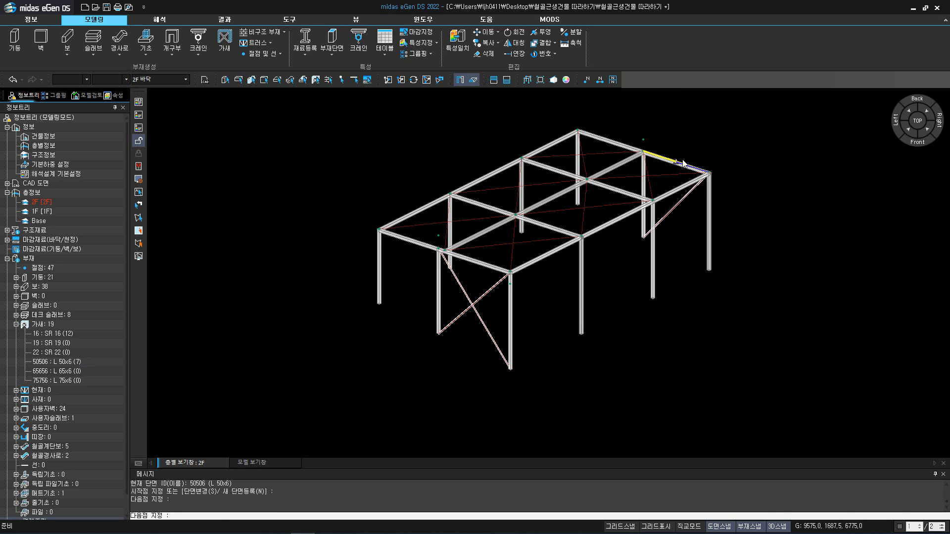
{"action": "left_click", "coordinate": [713, 269]}
{"action": "key", "text": "Escape"}
Add crossed L 50x6 braces in the far end bay of the upper storey's rear long wall
{"action": "middle_click_drag", "start_coordinate": [564, 244], "coordinate": [605, 203], "text": "ctrl"}
{"action": "scroll", "coordinate": [606, 201], "scroll_direction": "up", "scroll_amount": 2}
{"action": "scroll", "coordinate": [607, 202], "scroll_direction": "up", "scroll_amount": 1}
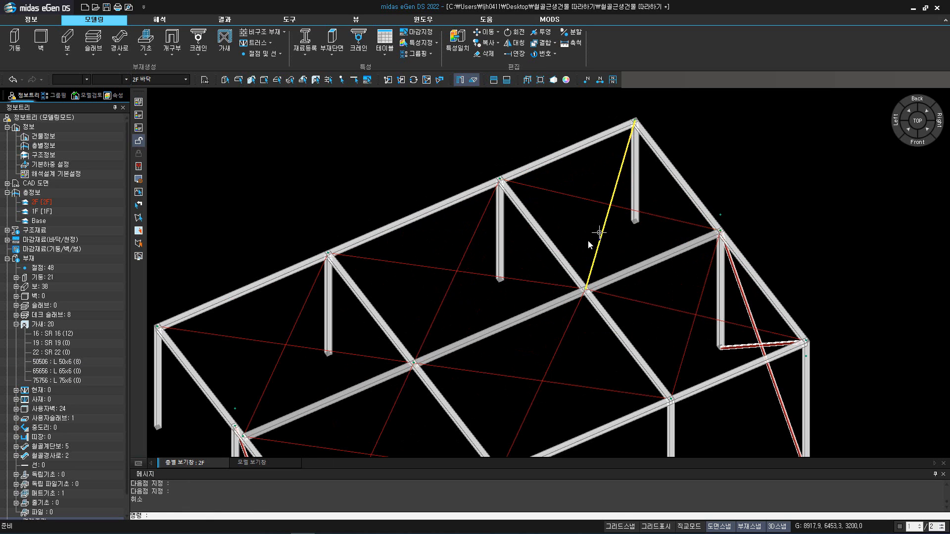
{"action": "key", "text": "Return"}
{"action": "left_click", "coordinate": [500, 278]}
{"action": "left_click", "coordinate": [636, 122]}
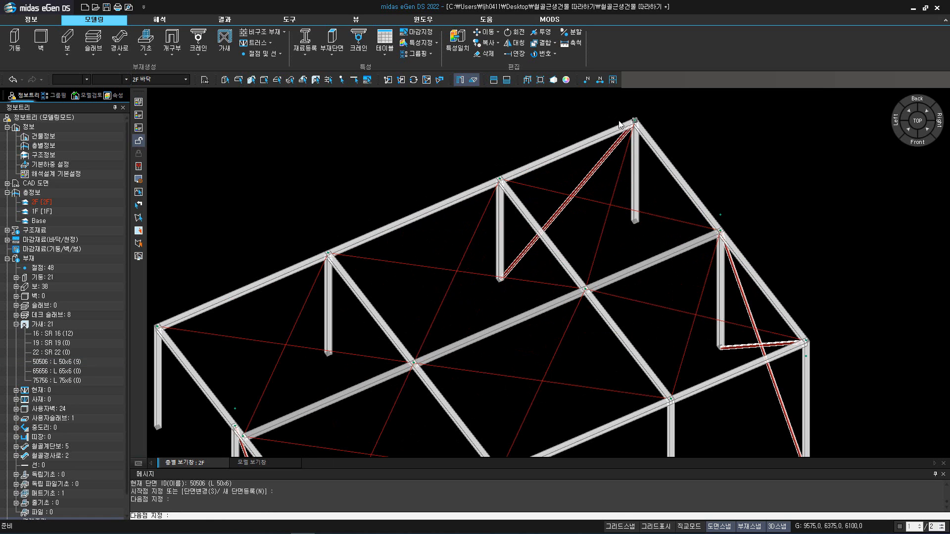
{"action": "key", "text": "Escape"}
{"action": "key", "text": "Return"}
{"action": "left_click", "coordinate": [501, 180]}
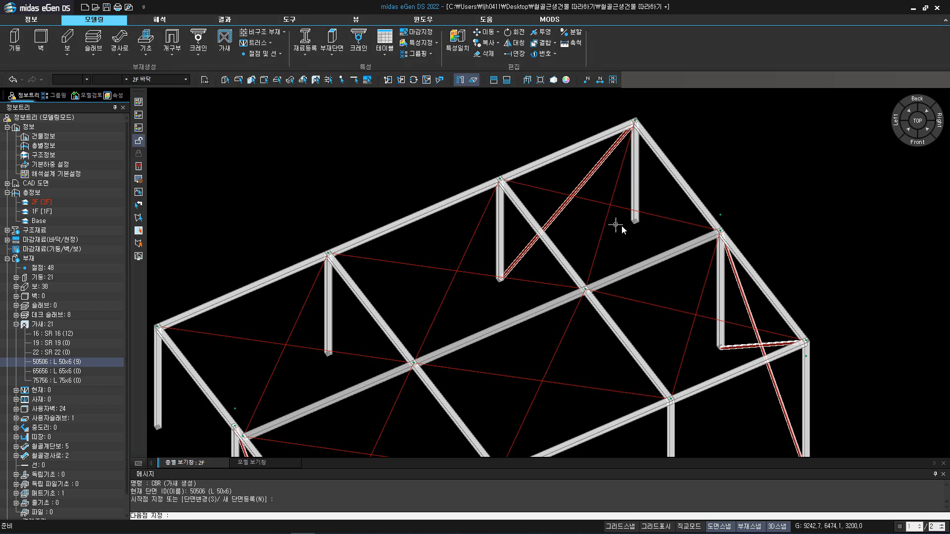
{"action": "left_click", "coordinate": [635, 221]}
{"action": "key", "text": "Escape"}
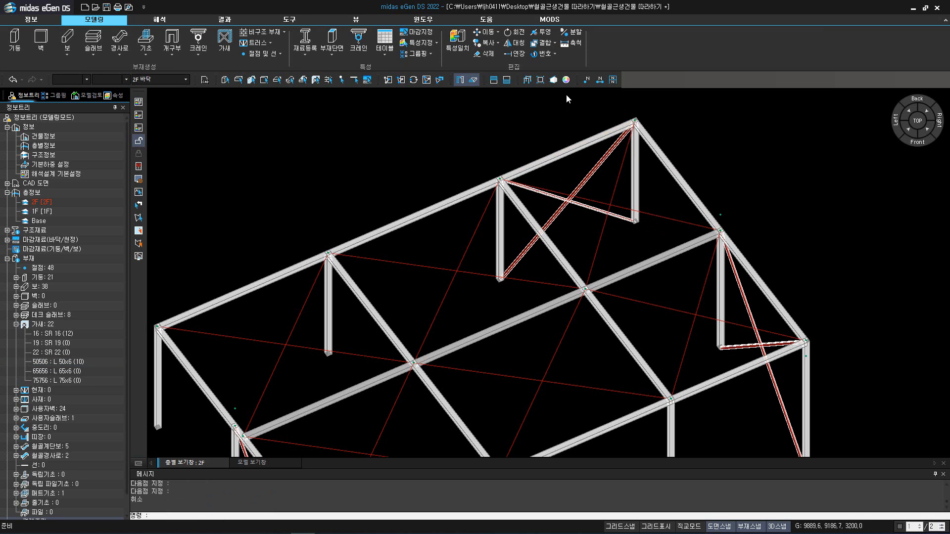
Inspect the upper-storey braces as wireframe from several angles and show the whole building as a solid model
{"action": "left_click", "coordinate": [529, 80]}
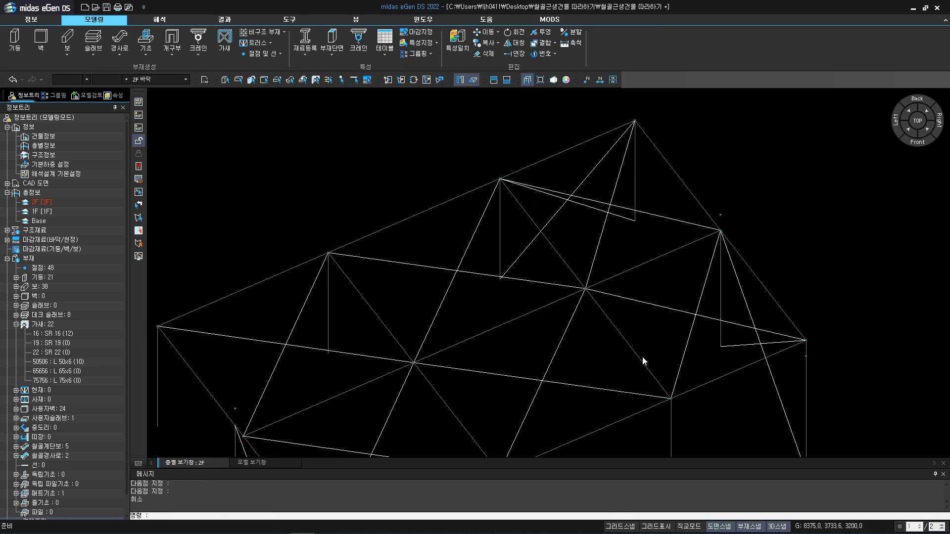
{"action": "mouse_move", "coordinate": [613, 365]}
{"action": "middle_mouse_down"}
{"action": "mouse_move", "coordinate": [719, 225]}
{"action": "mouse_move", "coordinate": [573, 307]}
{"action": "mouse_move", "coordinate": [616, 271]}
{"action": "middle_mouse_up"}
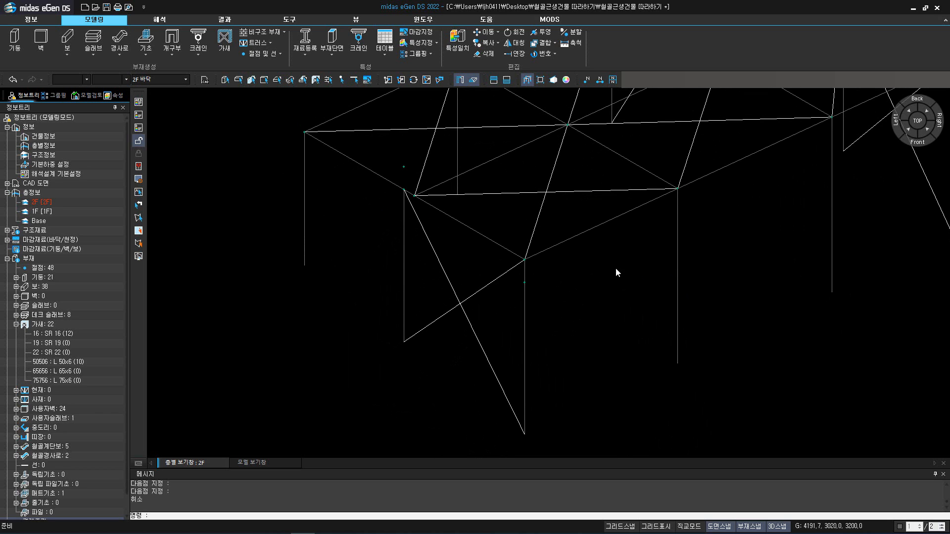
{"action": "left_click", "coordinate": [909, 129]}
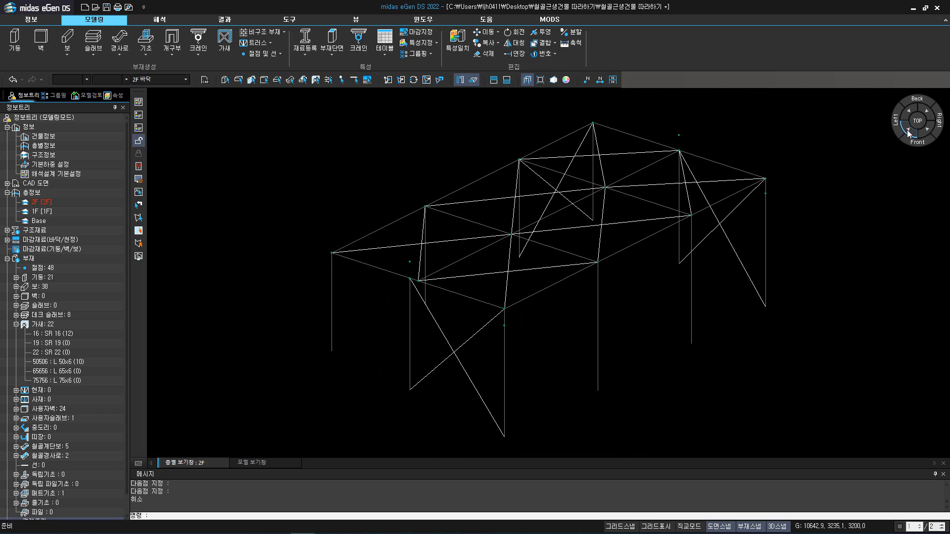
{"action": "left_click", "coordinate": [428, 80]}
{"action": "left_click", "coordinate": [528, 79]}
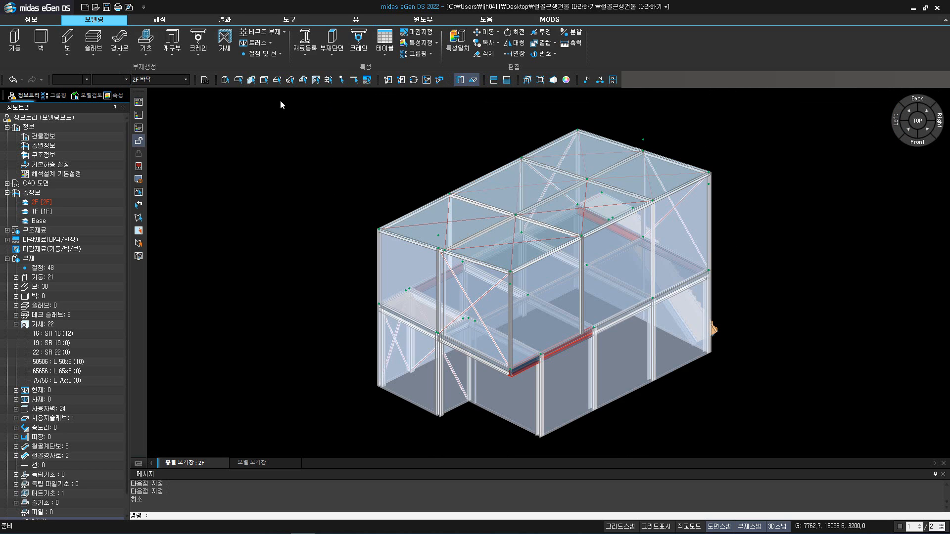
Run the analysis and design of the braced model and open the check of horizontal displacement due to lateral force
{"action": "left_click", "coordinate": [138, 102]}
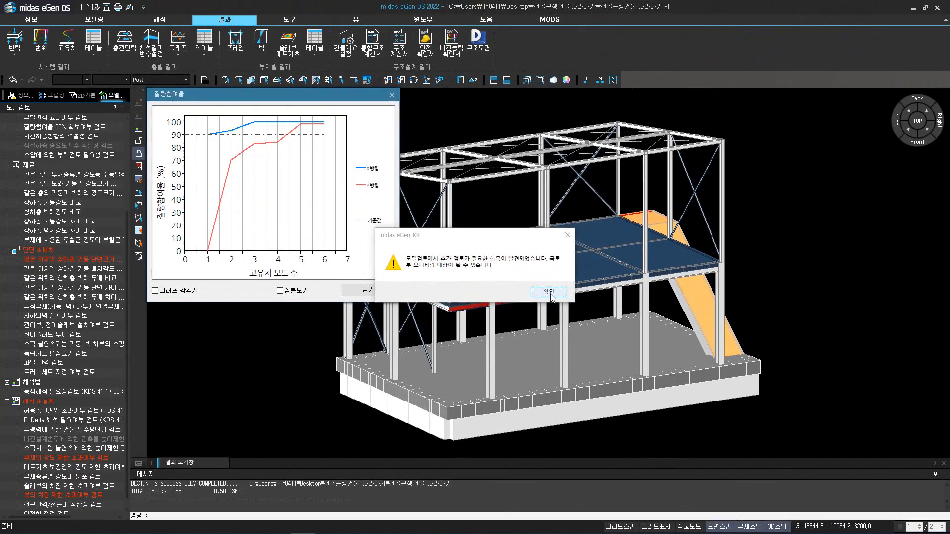
{"action": "left_click", "coordinate": [548, 292]}
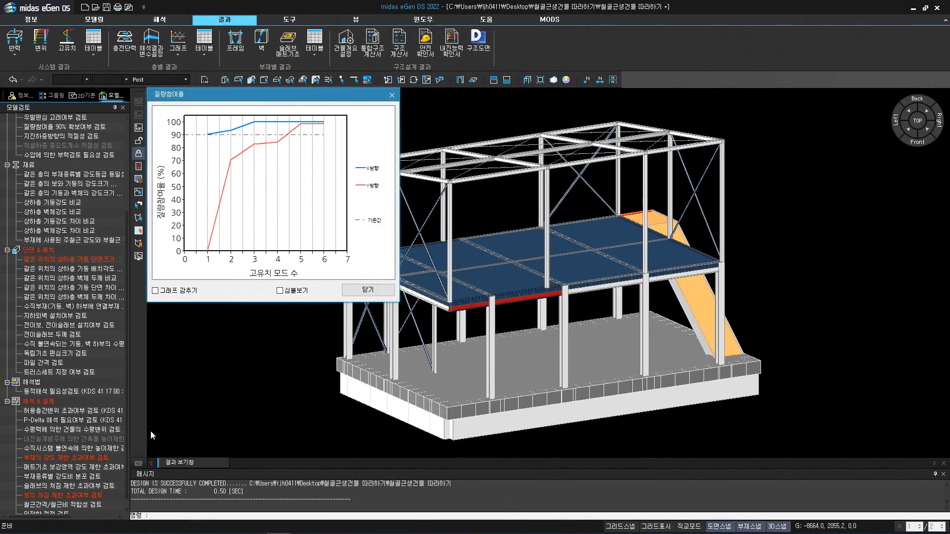
{"action": "double_click", "coordinate": [113, 430]}
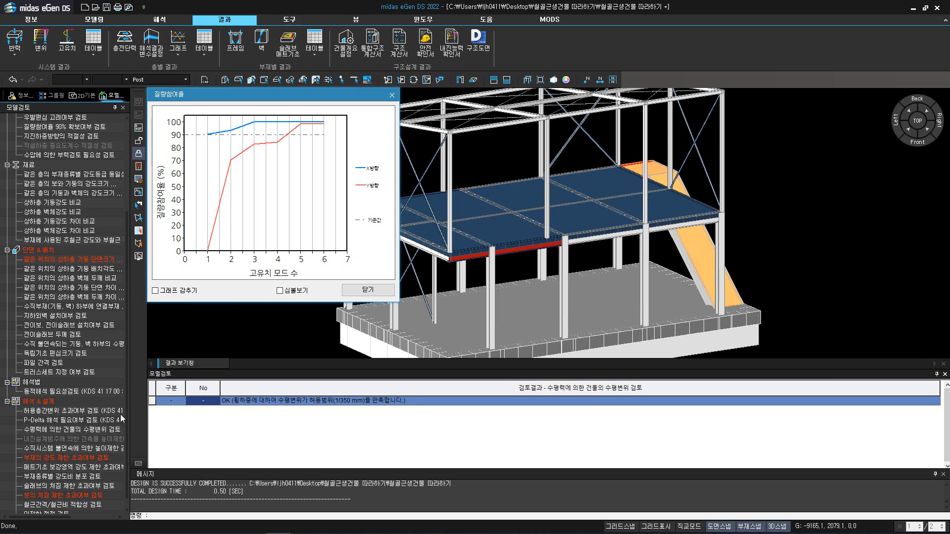
Display the DX displacements with values for load case ST: WL_0 and close the mass participation graph
{"action": "left_click", "coordinate": [41, 45]}
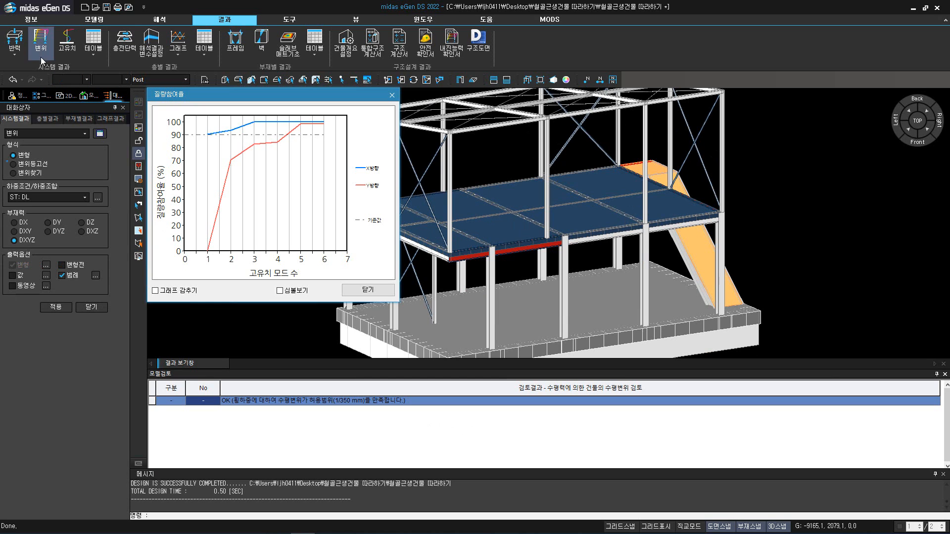
{"action": "left_click", "coordinate": [49, 198]}
{"action": "left_click", "coordinate": [44, 226]}
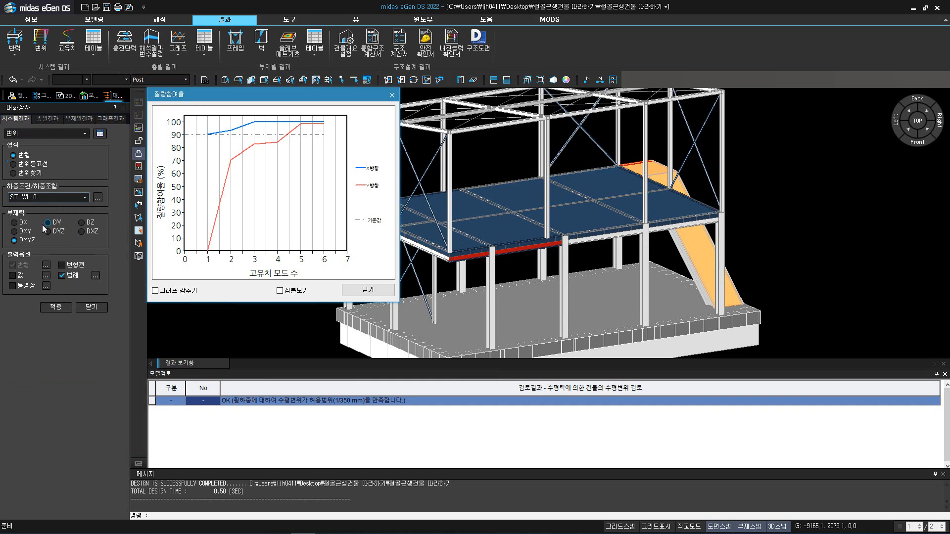
{"action": "left_click", "coordinate": [14, 223]}
{"action": "left_click", "coordinate": [12, 275]}
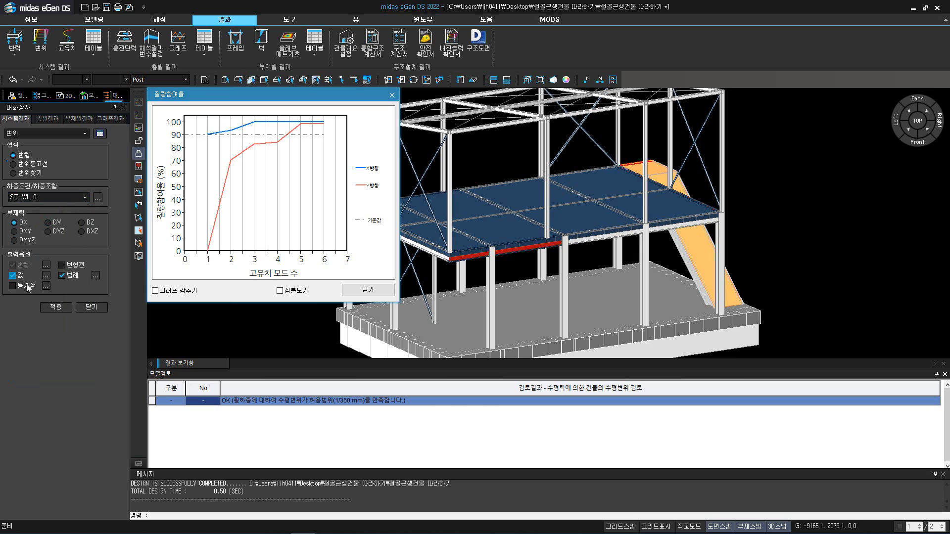
{"action": "left_click", "coordinate": [56, 307]}
{"action": "left_click", "coordinate": [368, 290]}
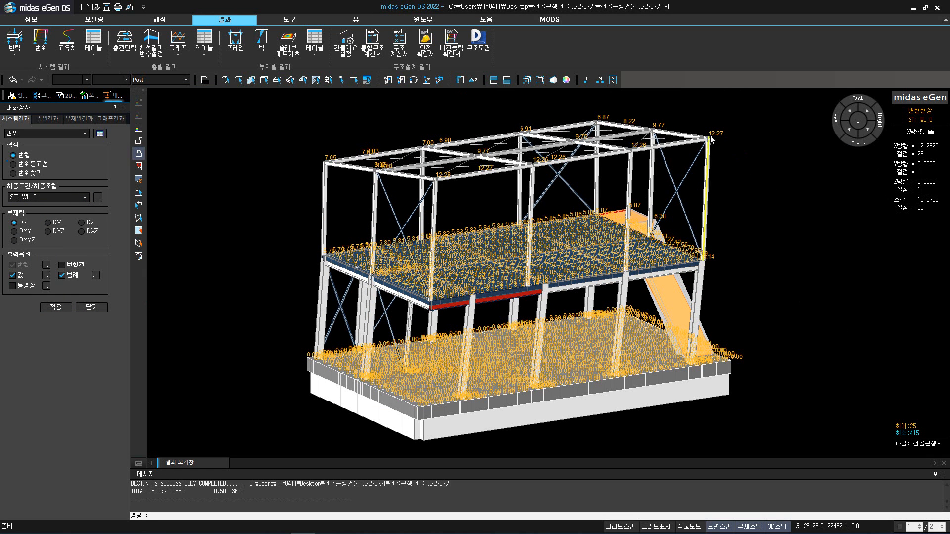
Display the DY displacements with values for load case ST: WL_90 and view the deformed frame from its end side
{"action": "left_click", "coordinate": [37, 200]}
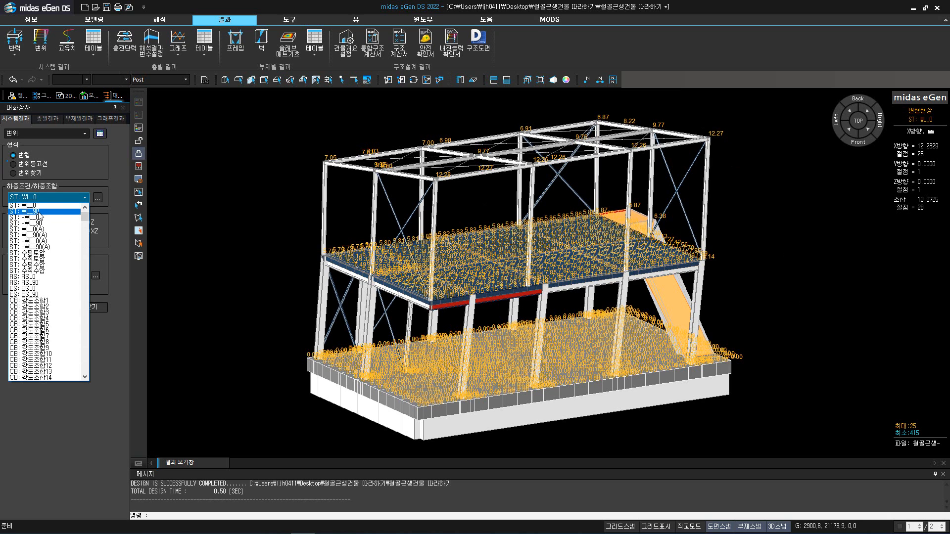
{"action": "left_click", "coordinate": [43, 221]}
{"action": "left_click", "coordinate": [57, 307]}
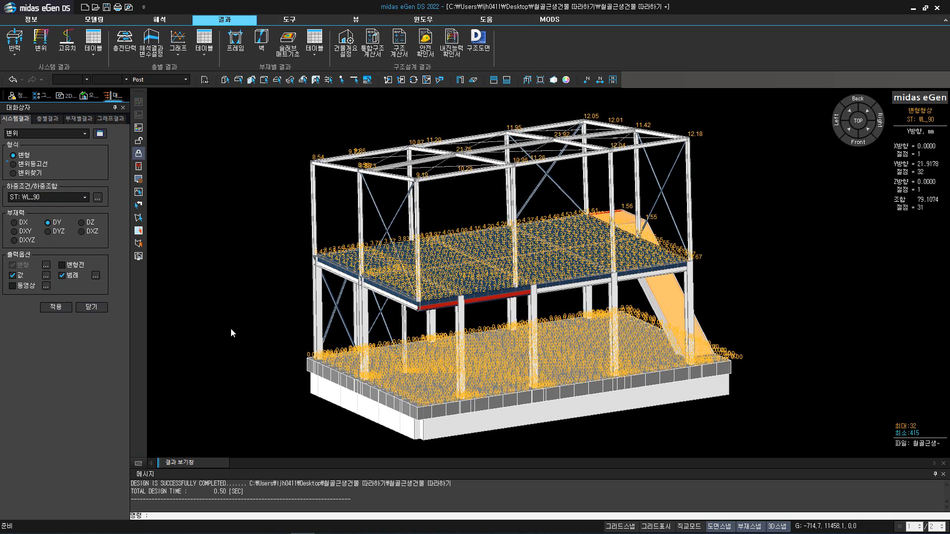
{"action": "middle_click_drag", "start_coordinate": [284, 338], "coordinate": [337, 341], "text": "ctrl"}
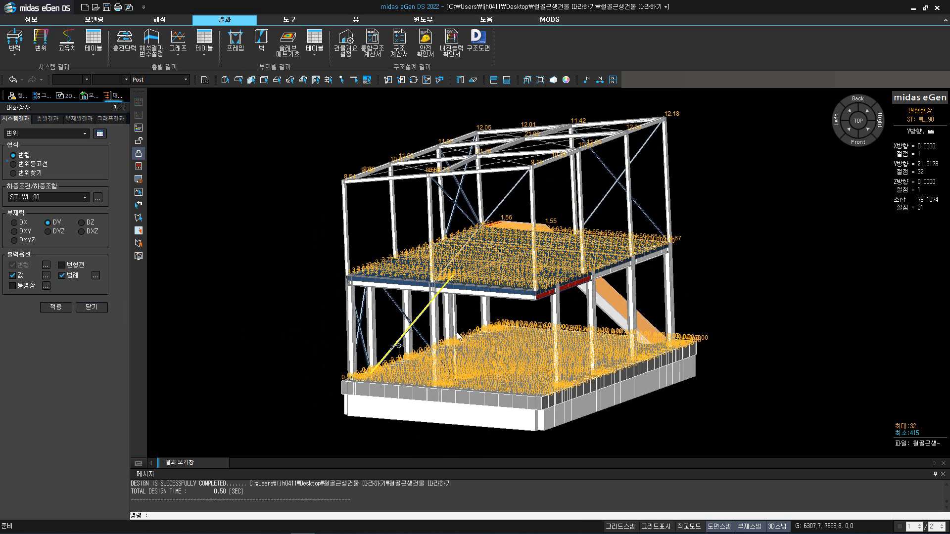
Run the check for members exceeding the strength limit, and reset the result view by unlocking and relocking the model
{"action": "left_click", "coordinate": [92, 96]}
{"action": "double_click", "coordinate": [74, 459]}
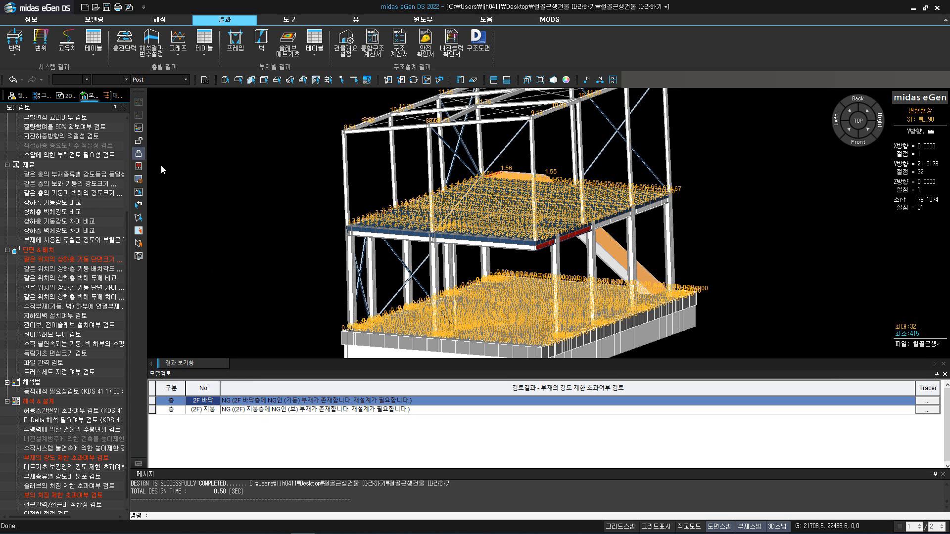
{"action": "left_click", "coordinate": [138, 141]}
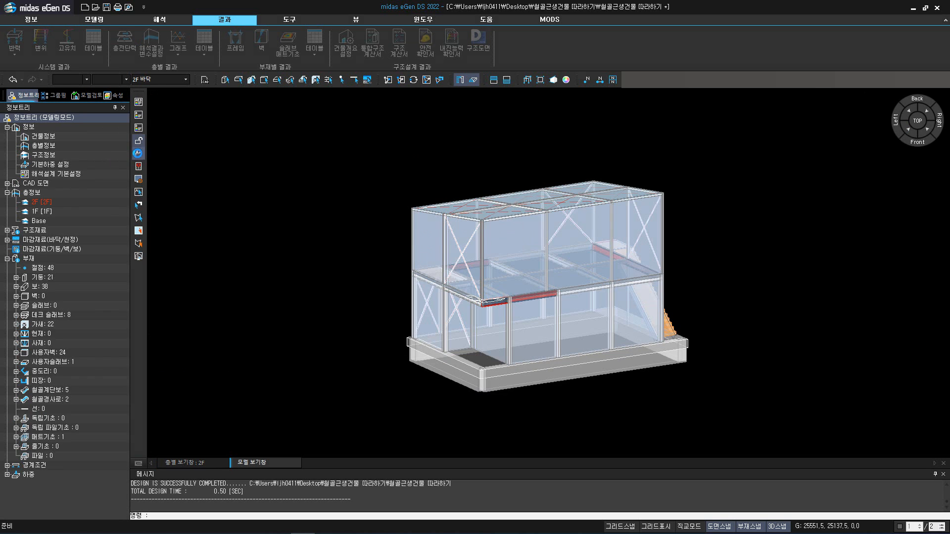
{"action": "left_click", "coordinate": [139, 153]}
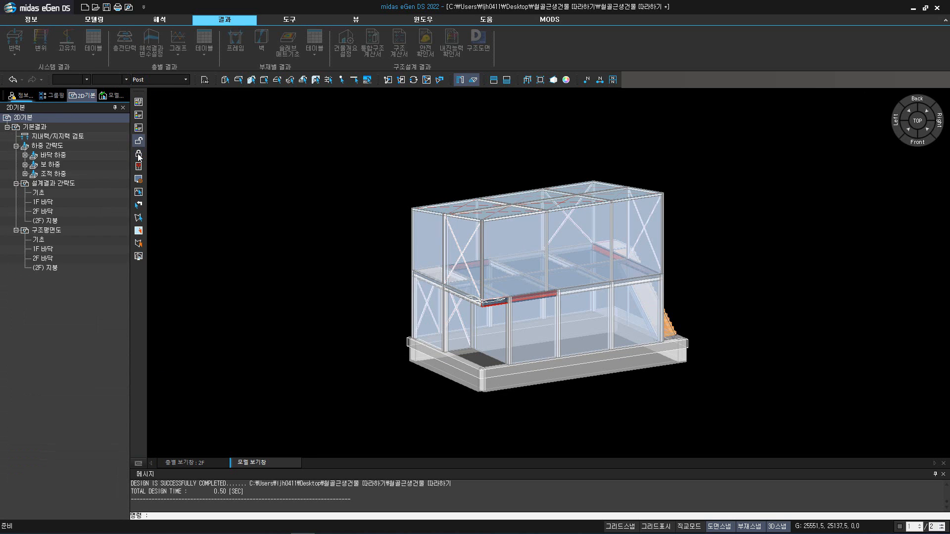
Show the strength ratios (강도비) on all members and display the building as wireframe
{"action": "left_click", "coordinate": [138, 166]}
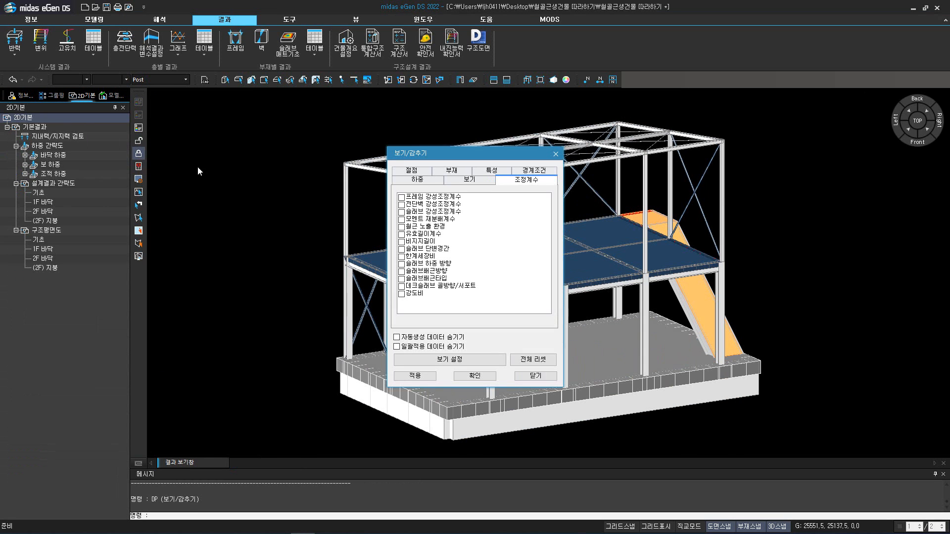
{"action": "left_click", "coordinate": [402, 294]}
{"action": "left_click", "coordinate": [475, 376]}
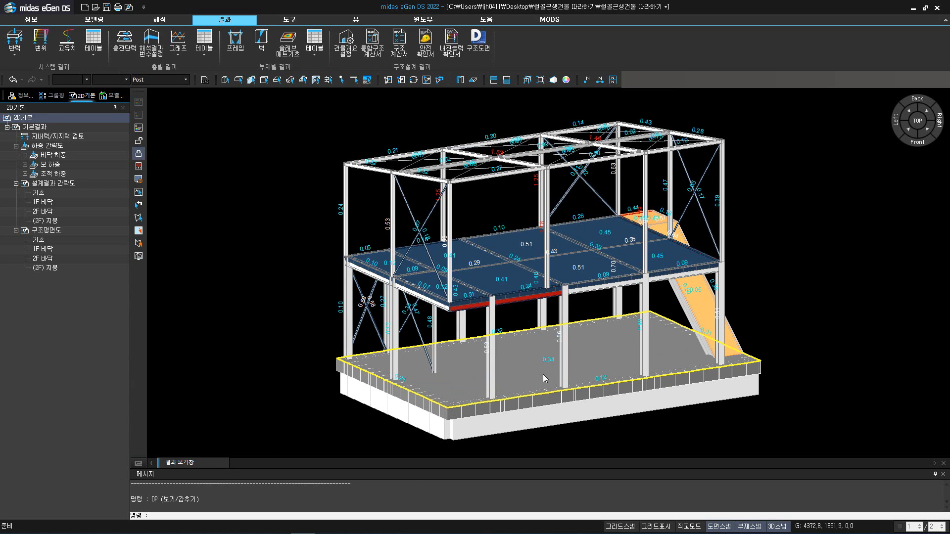
{"action": "middle_click_drag", "start_coordinate": [543, 375], "coordinate": [518, 380]}
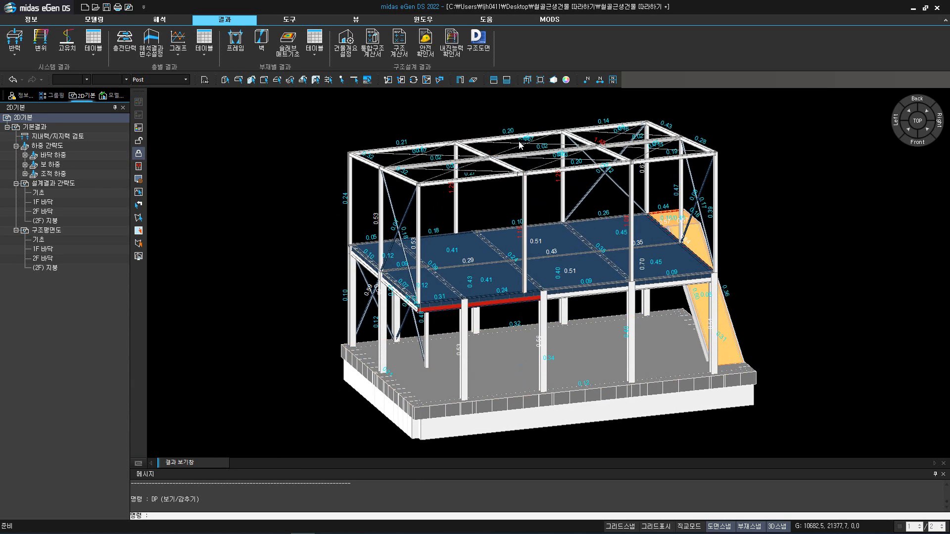
{"action": "left_click", "coordinate": [527, 81]}
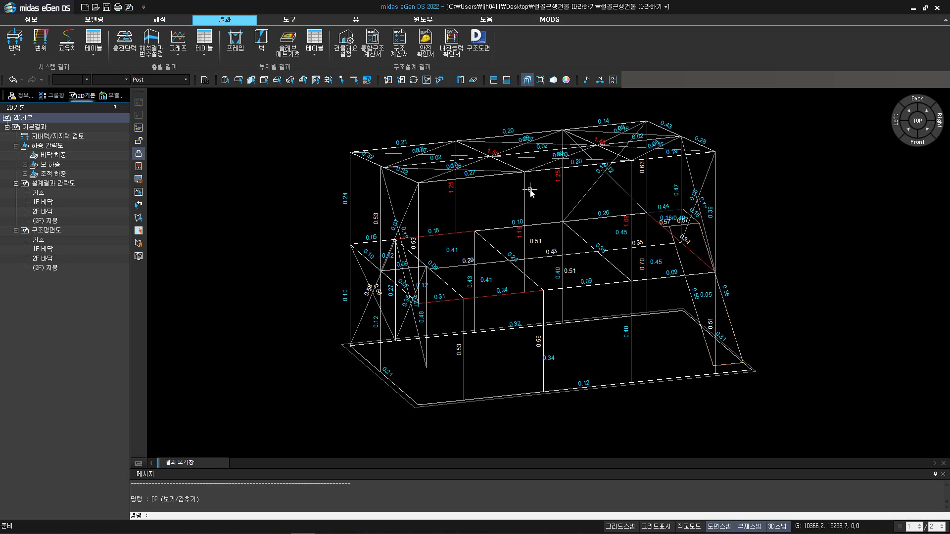
Hide the strength ratio (강도비) labels on the wireframe model
{"action": "left_click", "coordinate": [138, 167]}
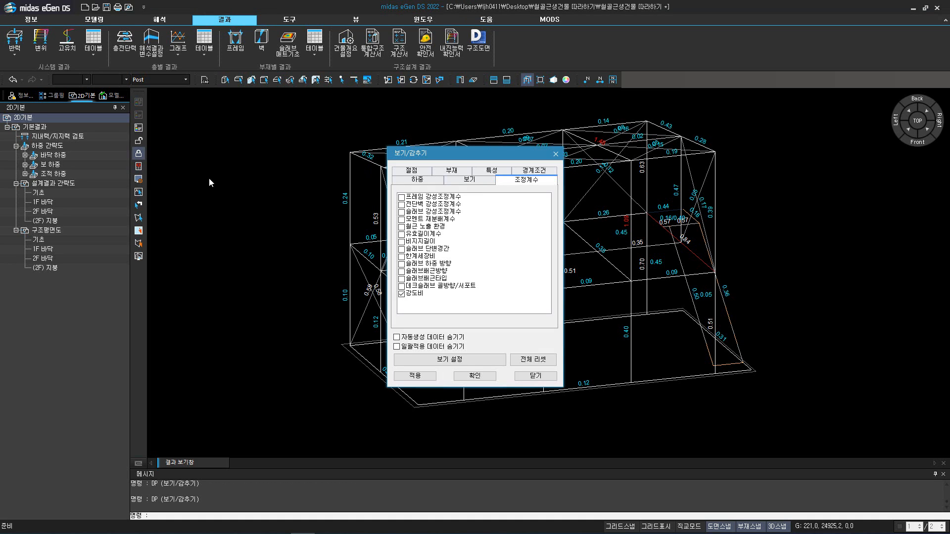
{"action": "left_click", "coordinate": [402, 295]}
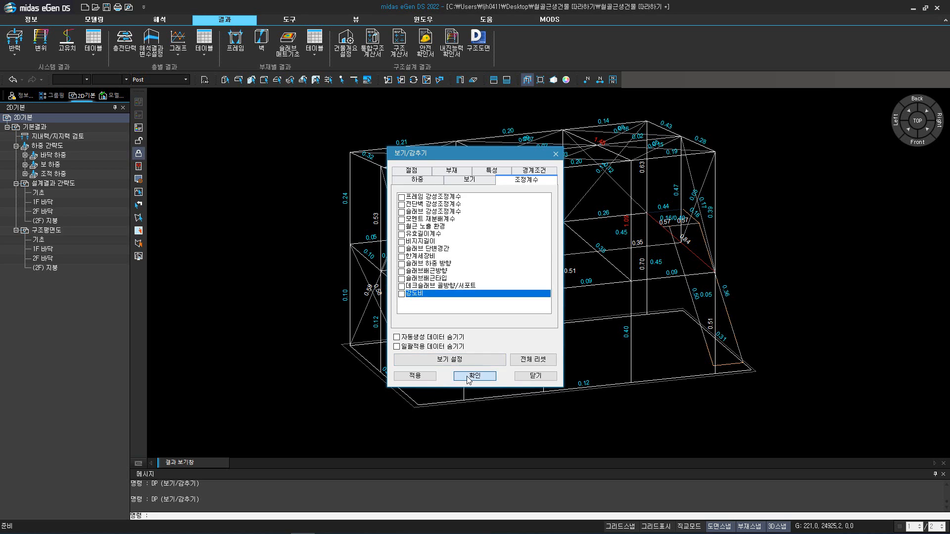
{"action": "left_click", "coordinate": [474, 375]}
Display the DZ displacements with values for load combination CB: 허용응력조합2
{"action": "left_click", "coordinate": [42, 45]}
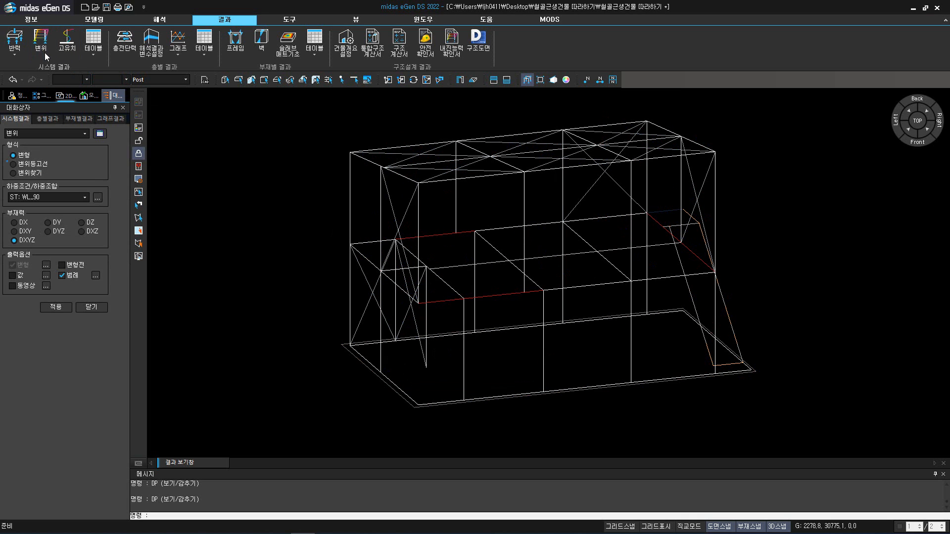
{"action": "left_click", "coordinate": [53, 197]}
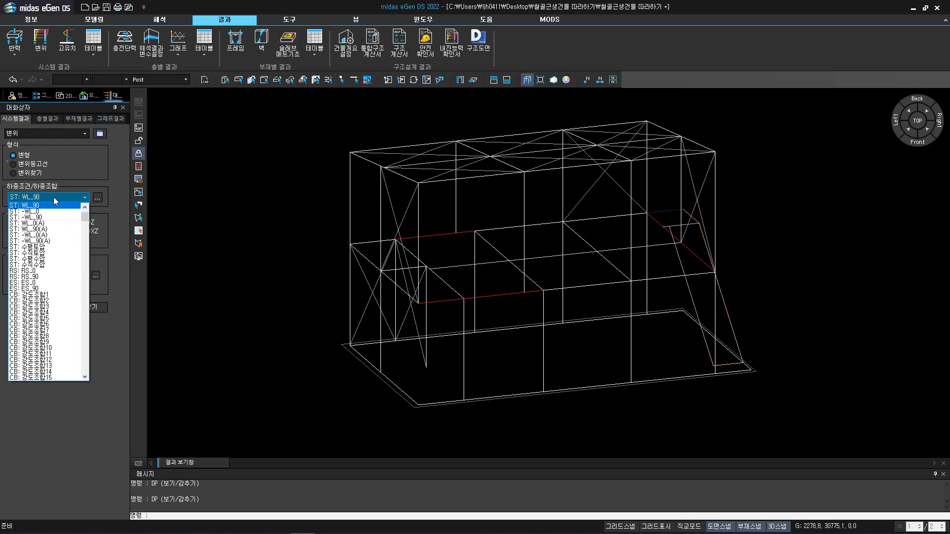
{"action": "scroll", "coordinate": [72, 280], "scroll_direction": "down", "scroll_amount": 3}
{"action": "scroll", "coordinate": [71, 280], "scroll_direction": "down", "scroll_amount": 20}
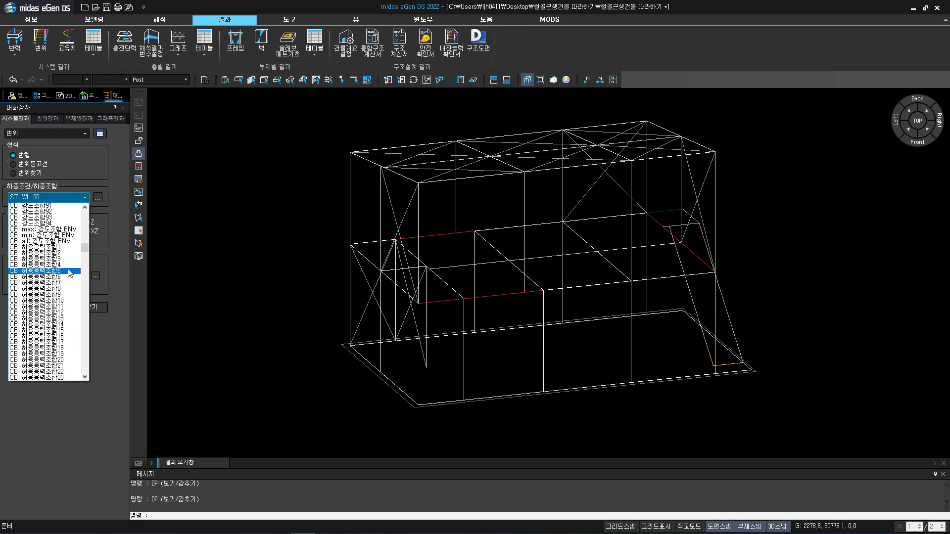
{"action": "left_click", "coordinate": [60, 252]}
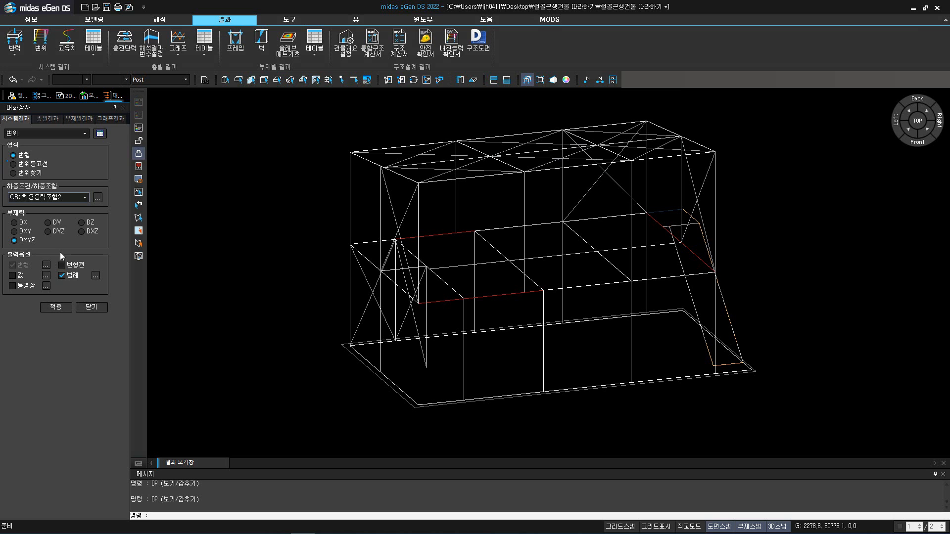
{"action": "left_click", "coordinate": [82, 223]}
{"action": "left_click", "coordinate": [51, 307]}
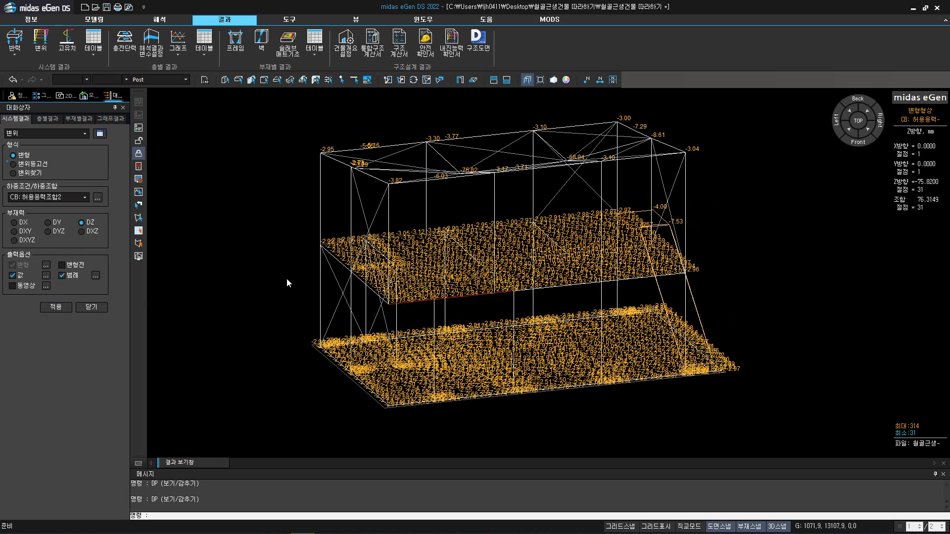
{"action": "middle_click_drag", "start_coordinate": [312, 279], "coordinate": [513, 253]}
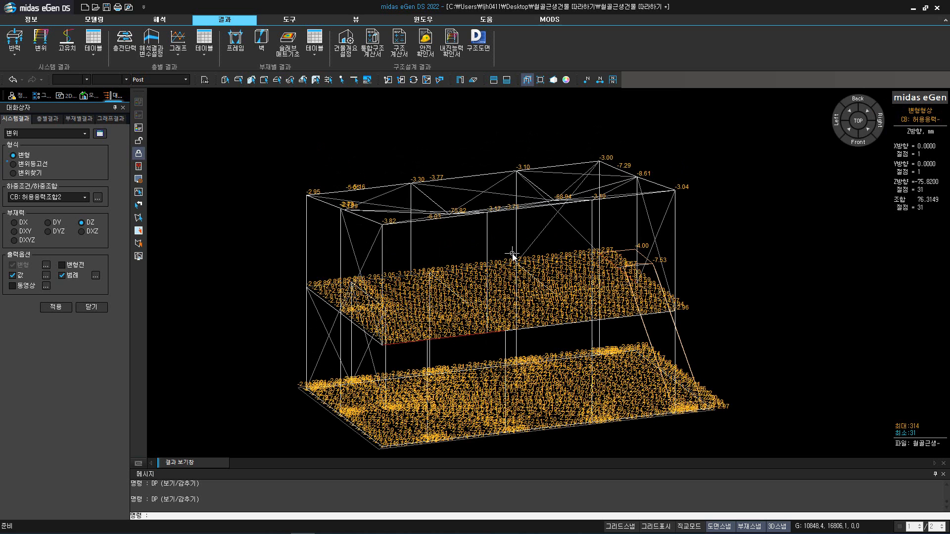
Open the design result plan of the (2F) 지붕 level and show the beam deflection (처짐) results
{"action": "left_click", "coordinate": [71, 99]}
{"action": "double_click", "coordinate": [43, 221]}
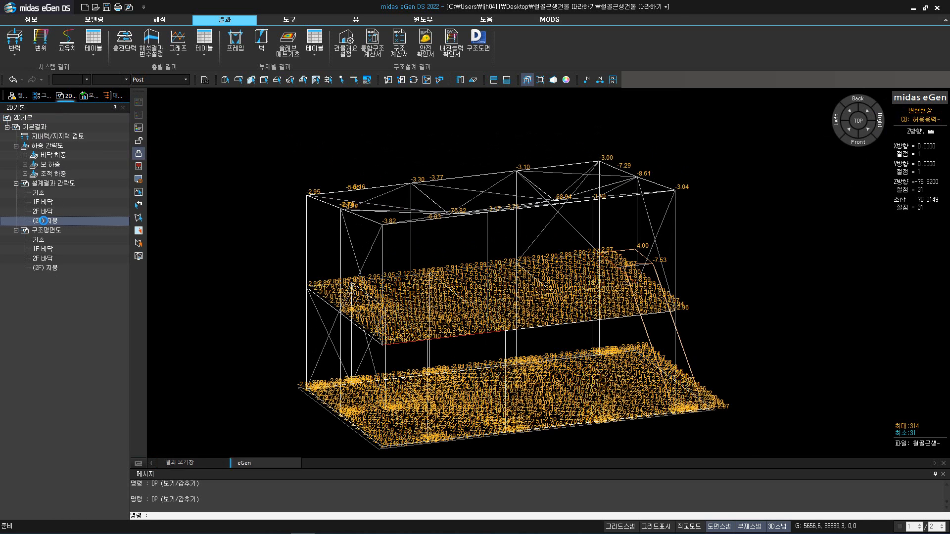
{"action": "left_click", "coordinate": [20, 449]}
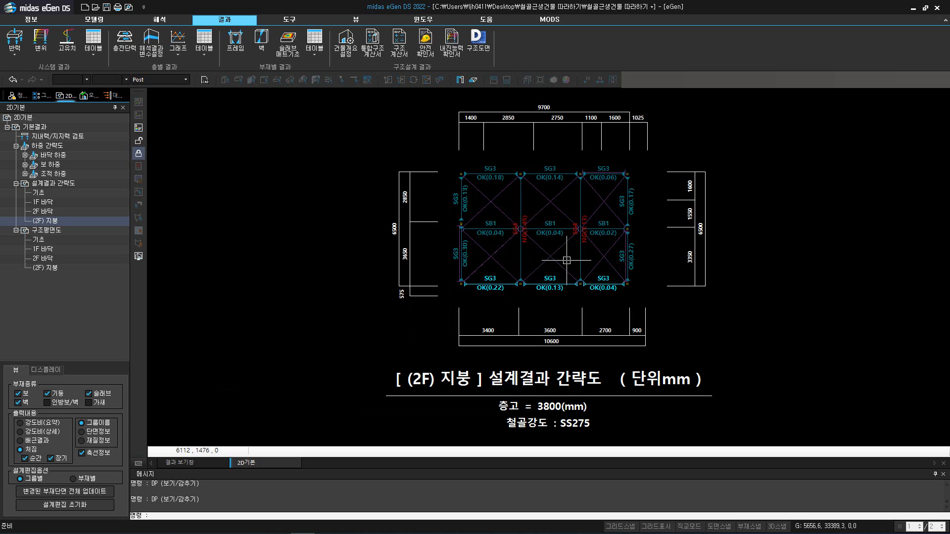
Return to the 3D displacement view and isolate the upper-storey roof frame to inspect the vertical displacement of its central beams
{"action": "left_click", "coordinate": [185, 462]}
{"action": "middle_click_drag", "start_coordinate": [435, 377], "coordinate": [682, 160], "text": "ctrl"}
{"action": "left_click_drag", "start_coordinate": [442, 216], "coordinate": [328, 248]}
{"action": "left_click", "coordinate": [390, 82]}
{"action": "middle_click_drag", "start_coordinate": [457, 183], "coordinate": [470, 325], "text": "ctrl"}
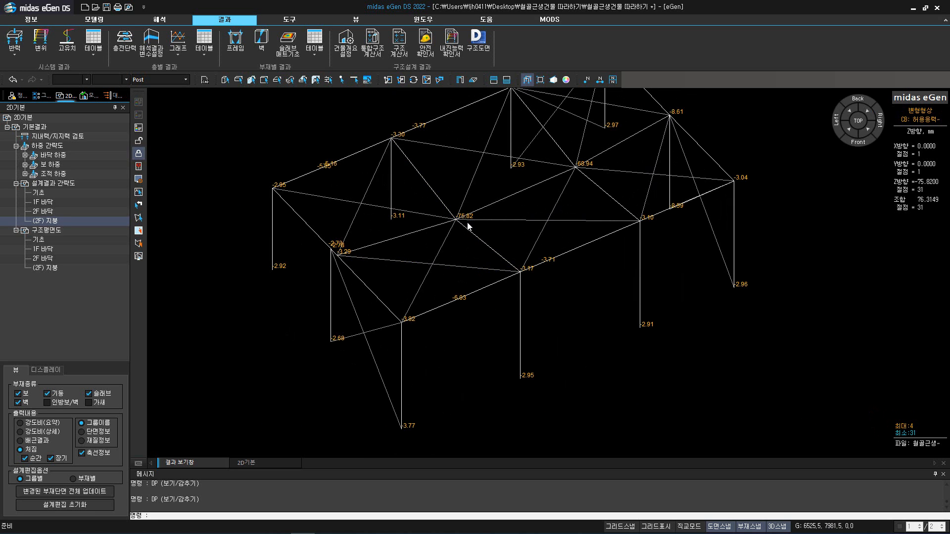
{"action": "middle_click_drag", "start_coordinate": [587, 197], "coordinate": [572, 250]}
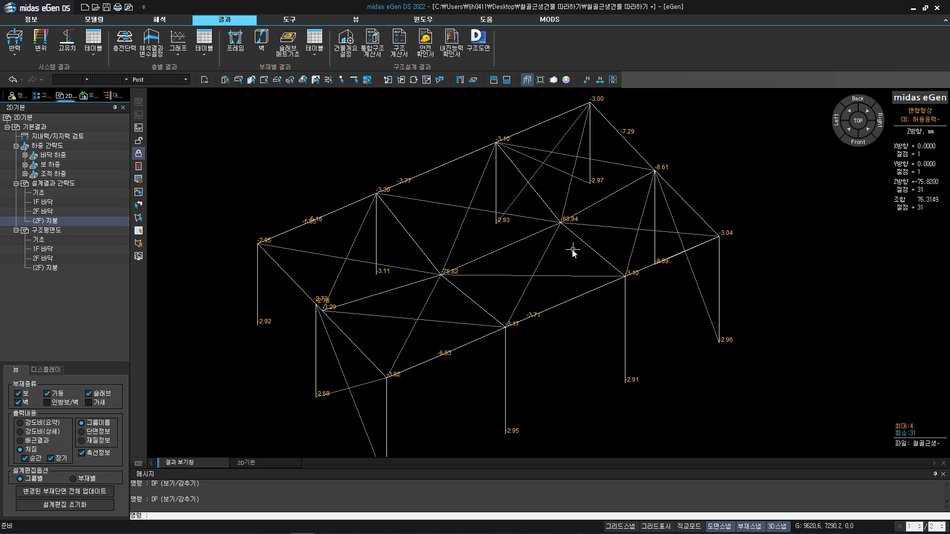
Review the detailed strength and deflection results of the B 100x100x4.5 transverse roof beam and close the design editor
{"action": "double_click", "coordinate": [473, 300]}
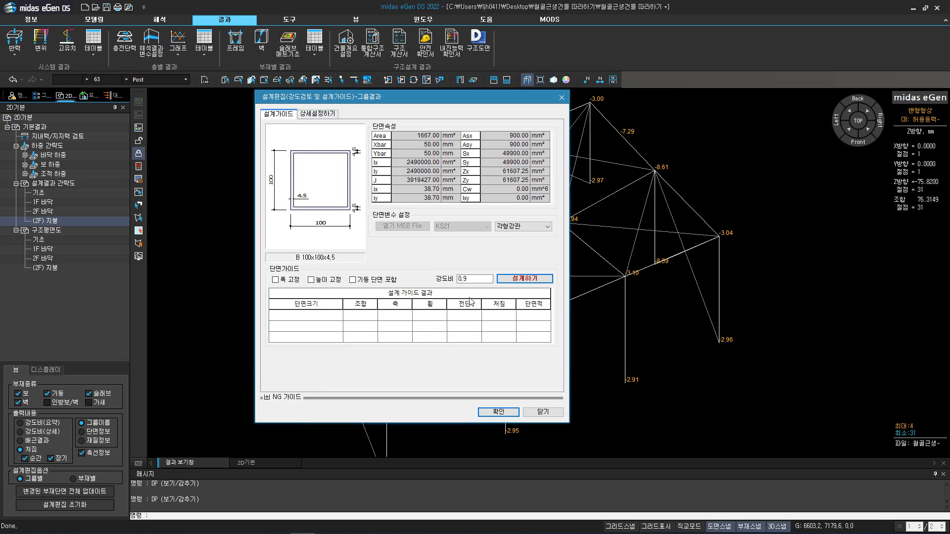
{"action": "left_click", "coordinate": [322, 115]}
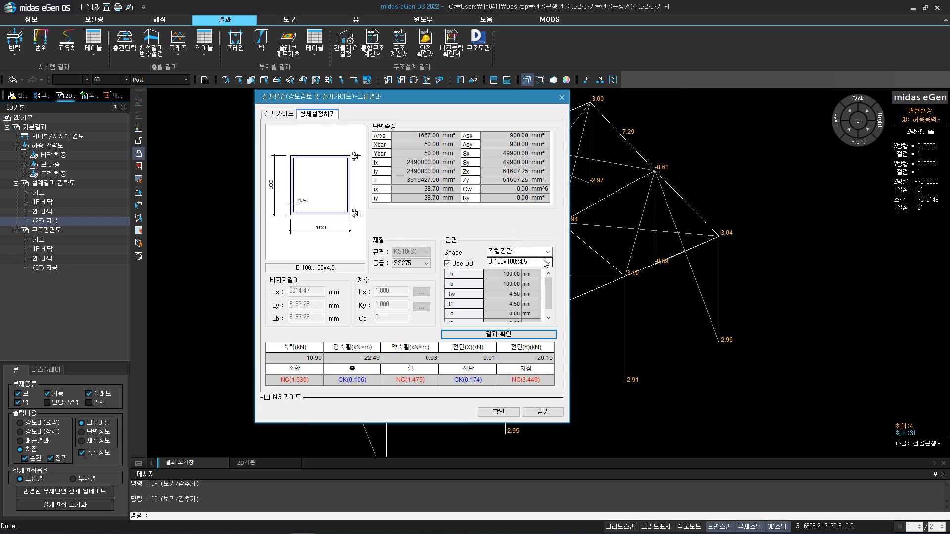
{"action": "left_click", "coordinate": [559, 99]}
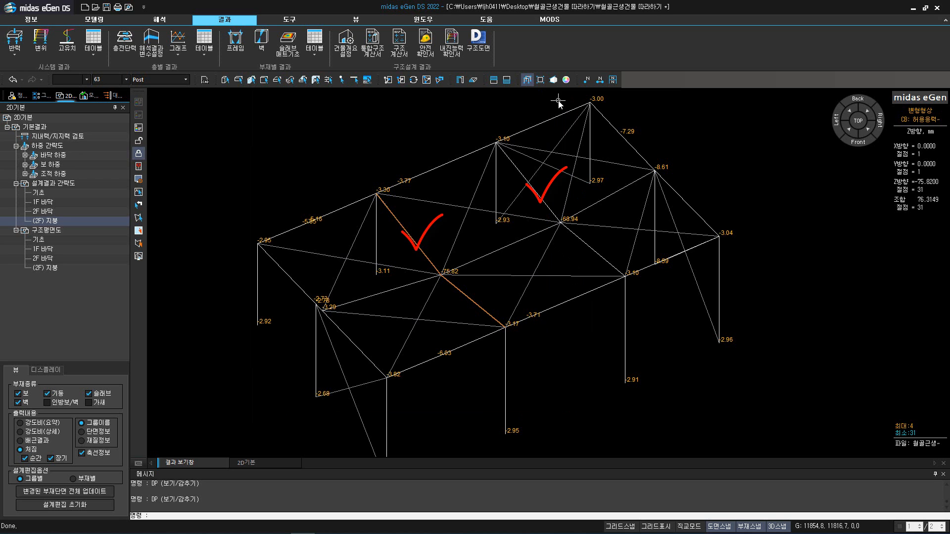
Return to modelling mode, expand the beam section list in the model tree and open the beam section manager
{"action": "left_click", "coordinate": [142, 140]}
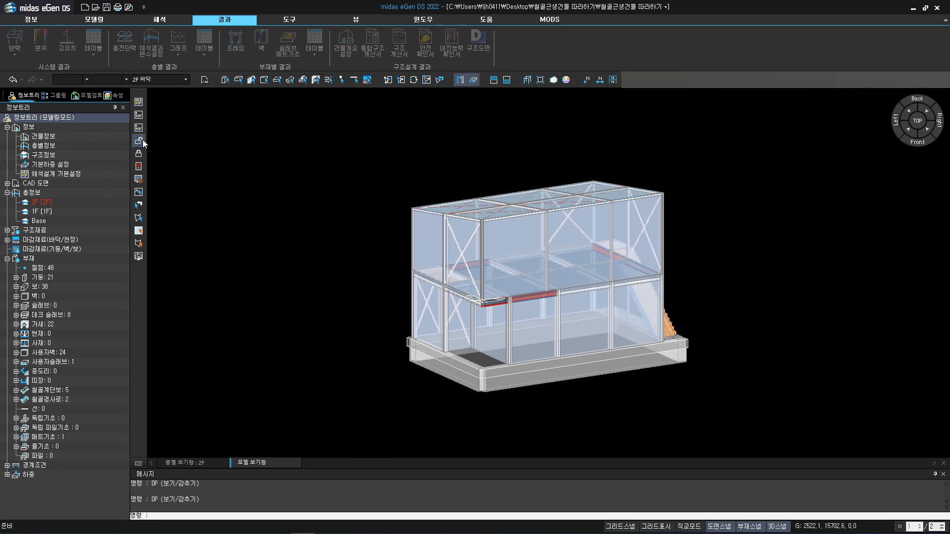
{"action": "left_click", "coordinate": [16, 287]}
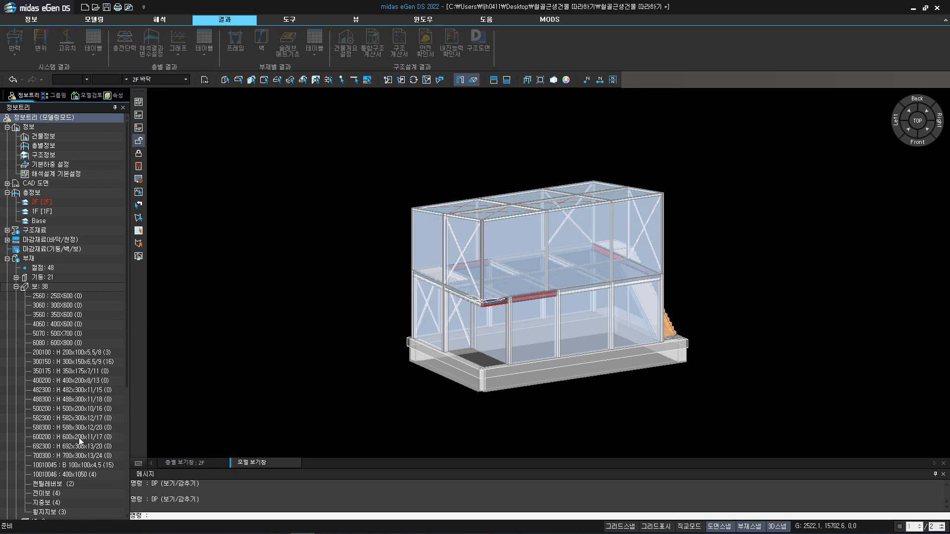
{"action": "left_click", "coordinate": [91, 22]}
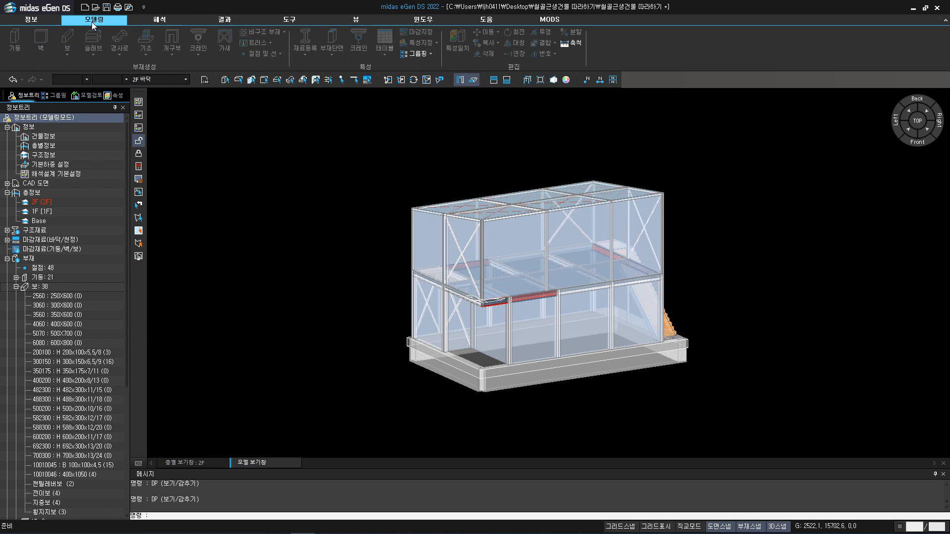
{"action": "left_click", "coordinate": [342, 49]}
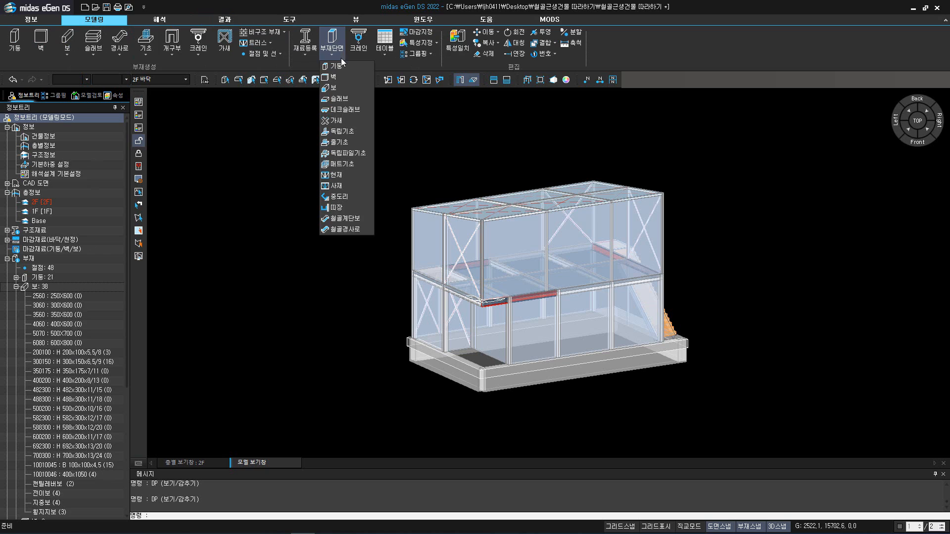
{"action": "left_click", "coordinate": [343, 87]}
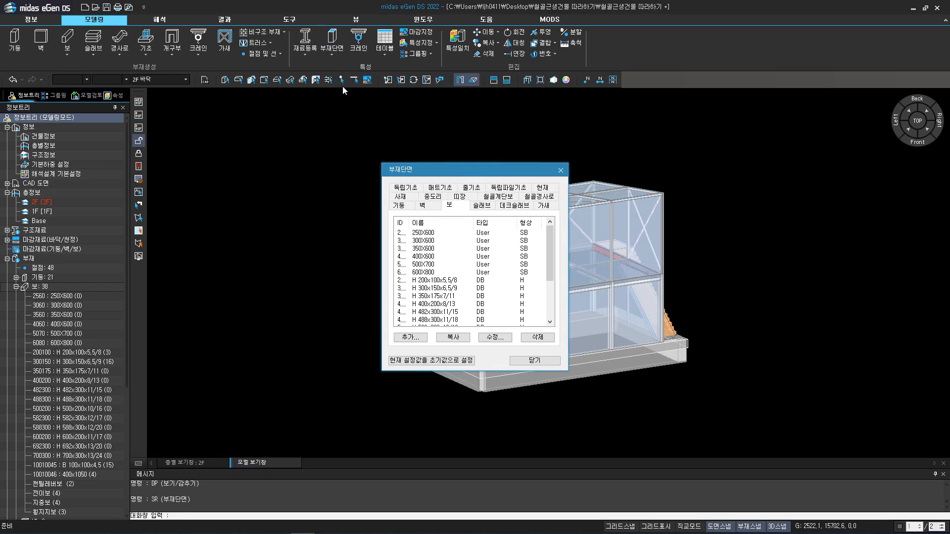
Add the KS21 steel box section B 200x100x6 (각형강관) to the beam sections and close the section manager
{"action": "left_click", "coordinate": [419, 338]}
{"action": "left_click", "coordinate": [420, 157]}
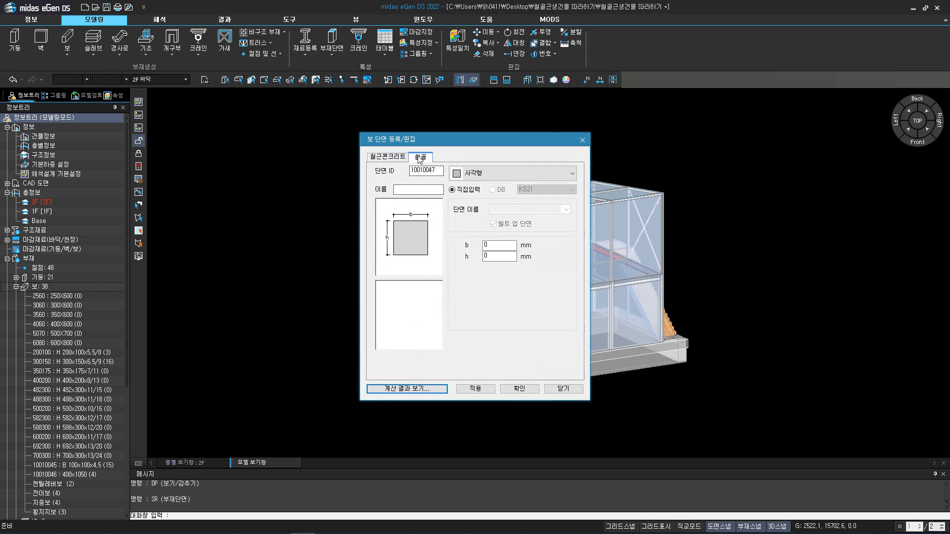
{"action": "left_click", "coordinate": [473, 173]}
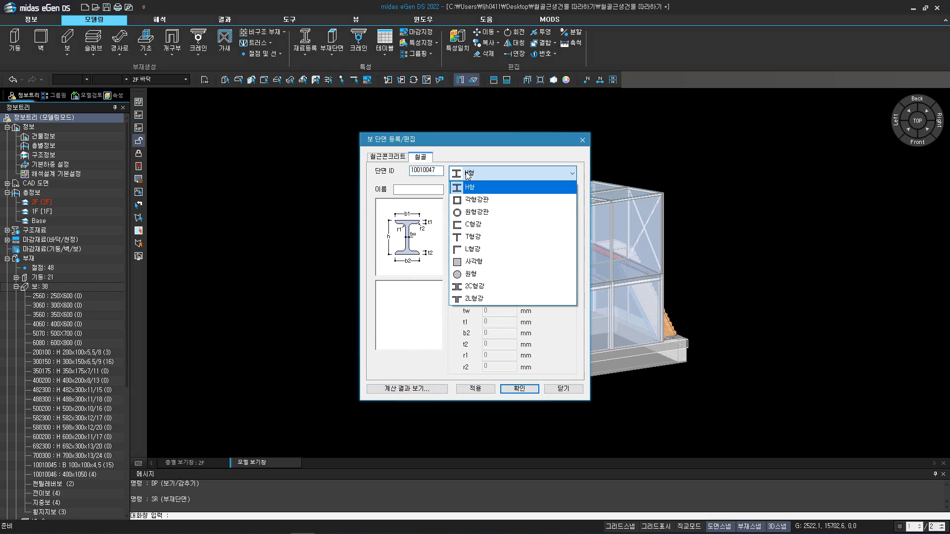
{"action": "left_click", "coordinate": [473, 200]}
{"action": "left_click", "coordinate": [566, 209]}
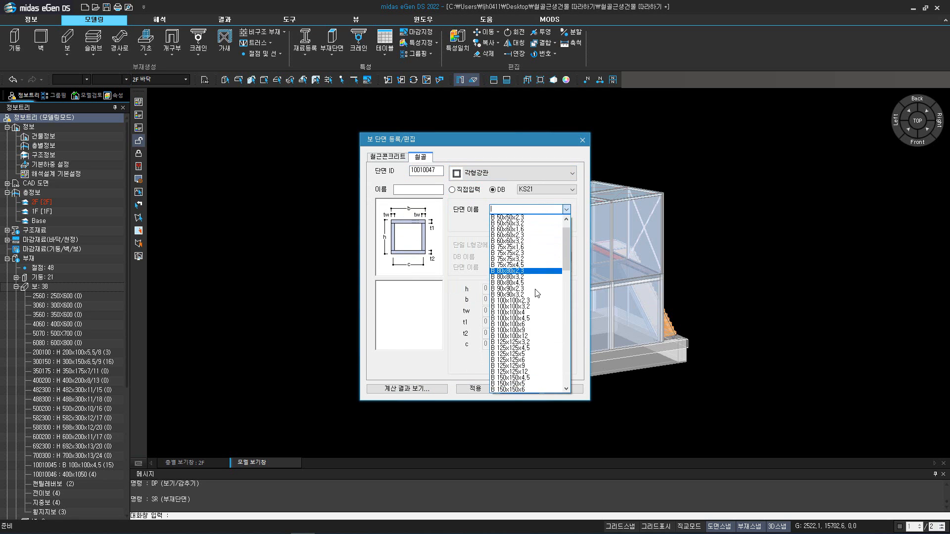
{"action": "scroll", "coordinate": [538, 294], "scroll_direction": "down", "scroll_amount": 20}
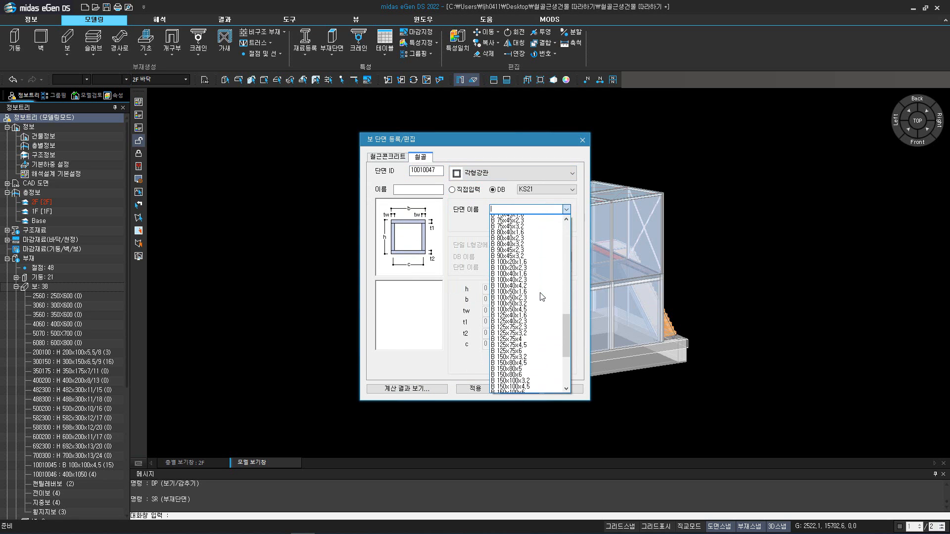
{"action": "scroll", "coordinate": [542, 297], "scroll_direction": "down", "scroll_amount": 5}
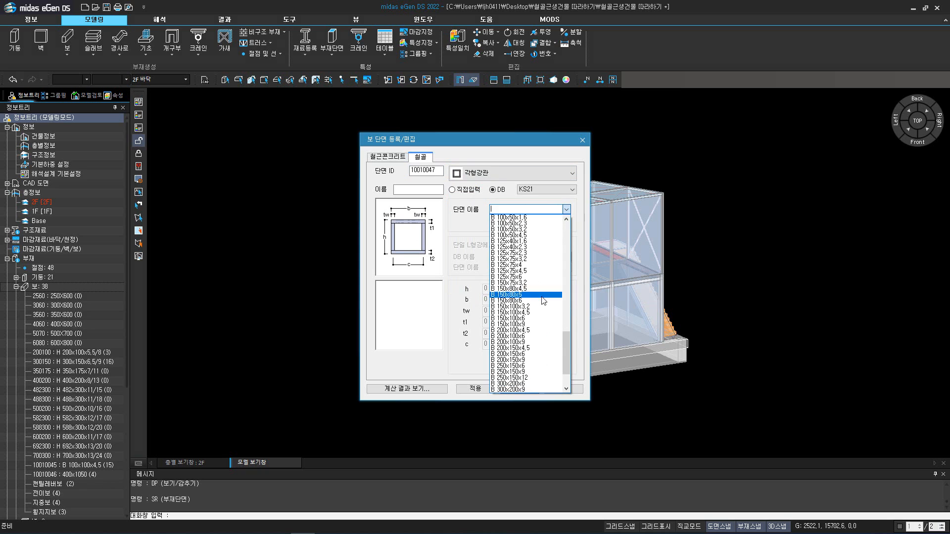
{"action": "left_click", "coordinate": [529, 337]}
{"action": "left_click", "coordinate": [519, 388]}
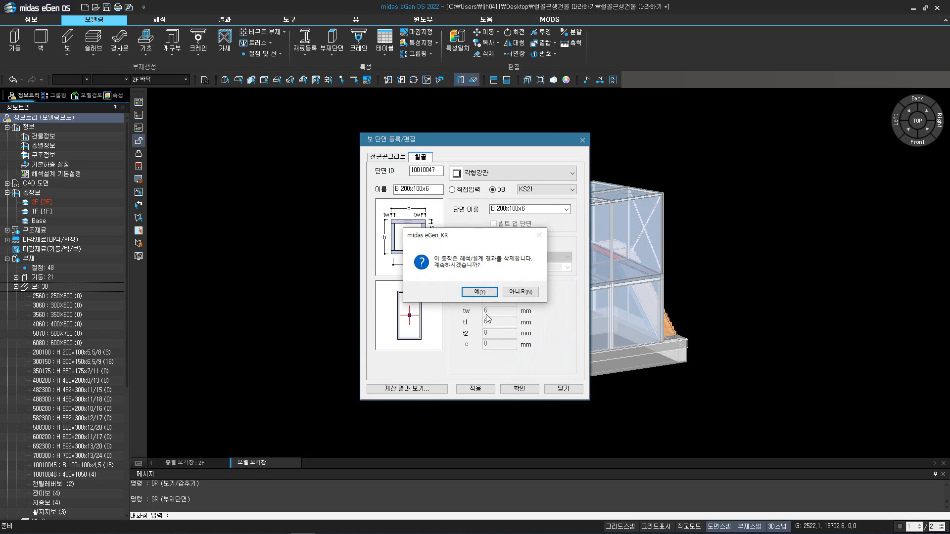
{"action": "left_click", "coordinate": [479, 292]}
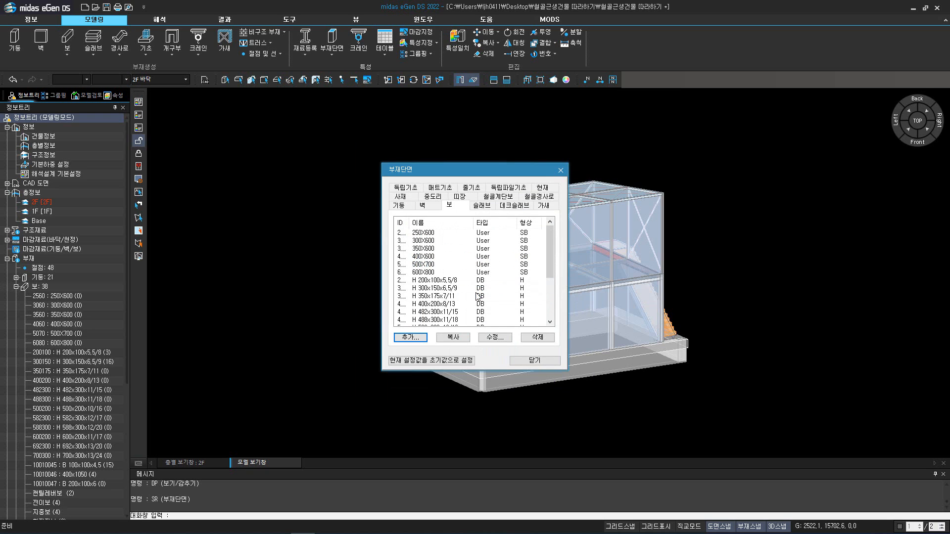
{"action": "left_click", "coordinate": [528, 363]}
Assign the B 200x100x6 section to the two central transverse roof beams and rerun the analysis and design
{"action": "left_click", "coordinate": [513, 204]}
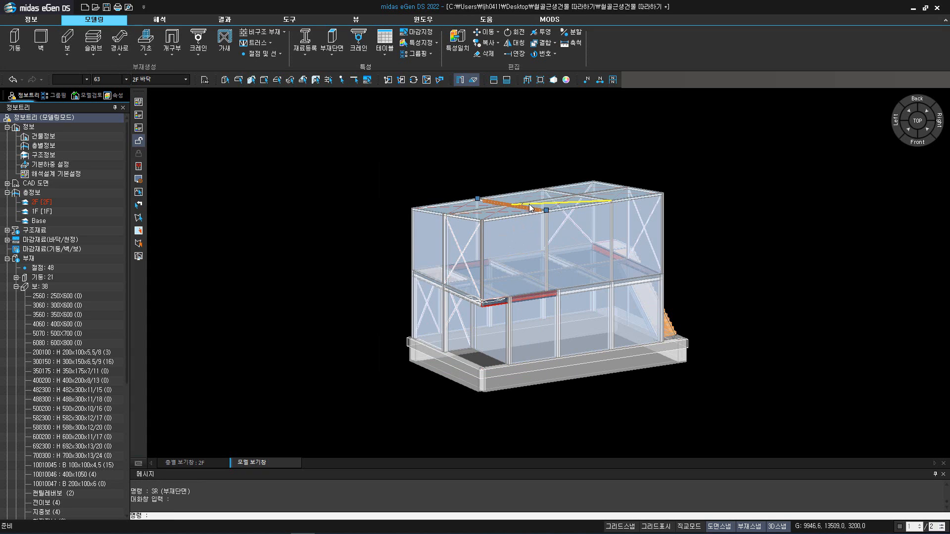
{"action": "left_click", "coordinate": [586, 197]}
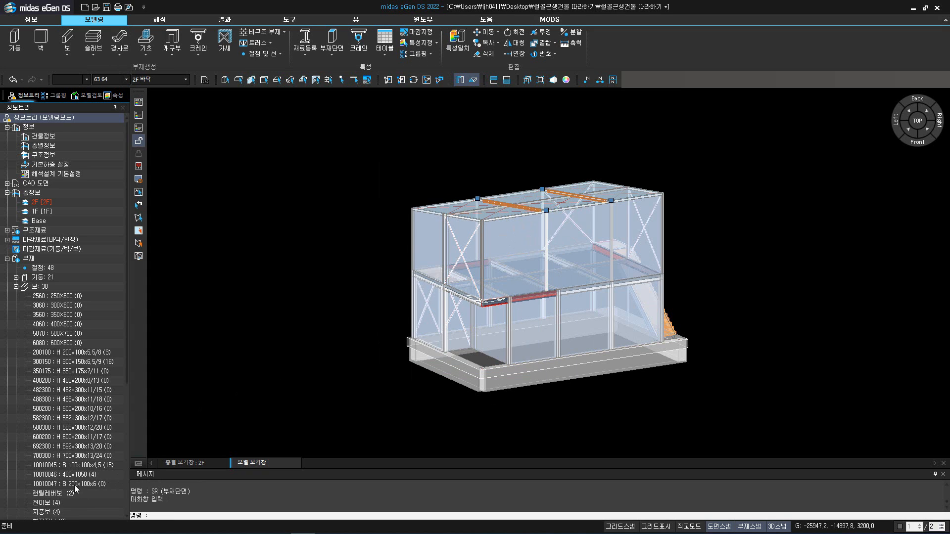
{"action": "left_click_drag", "start_coordinate": [74, 485], "coordinate": [183, 430]}
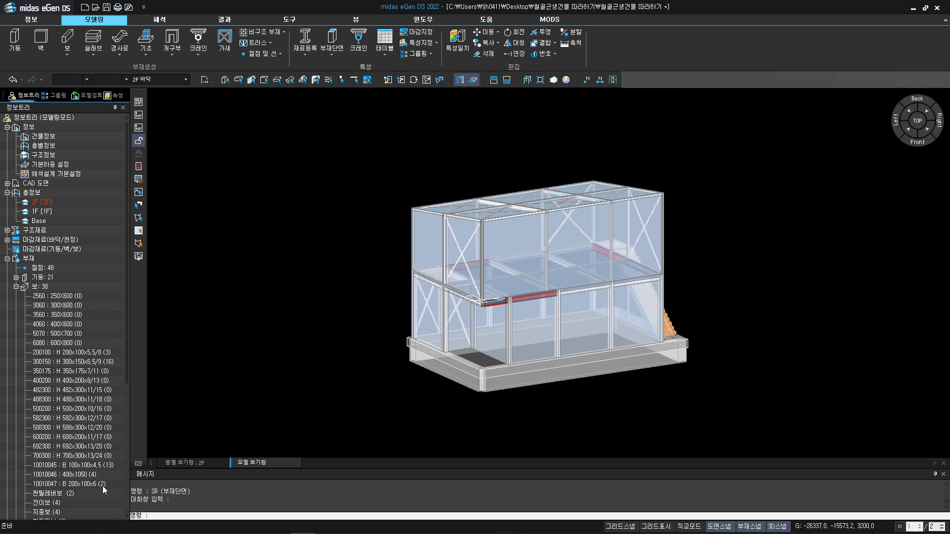
{"action": "left_click", "coordinate": [138, 101]}
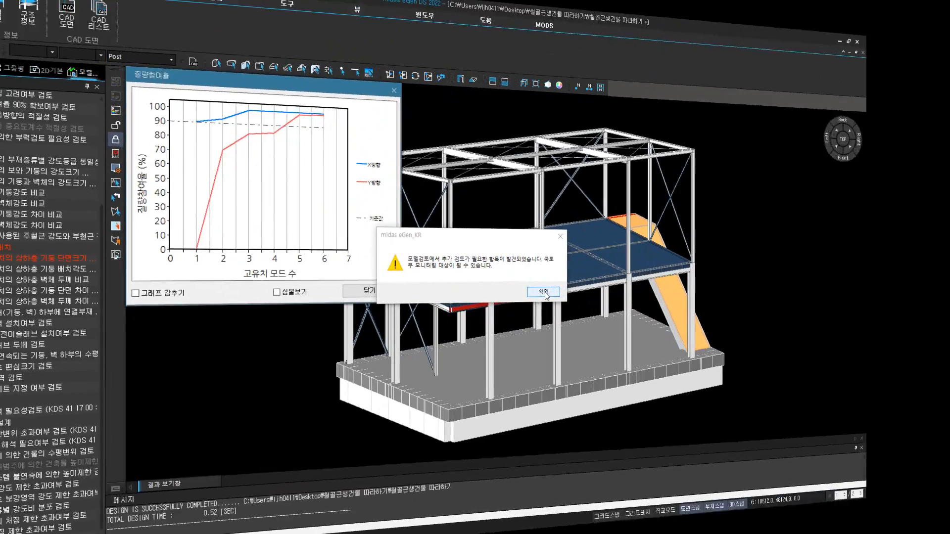
{"action": "left_click", "coordinate": [551, 296]}
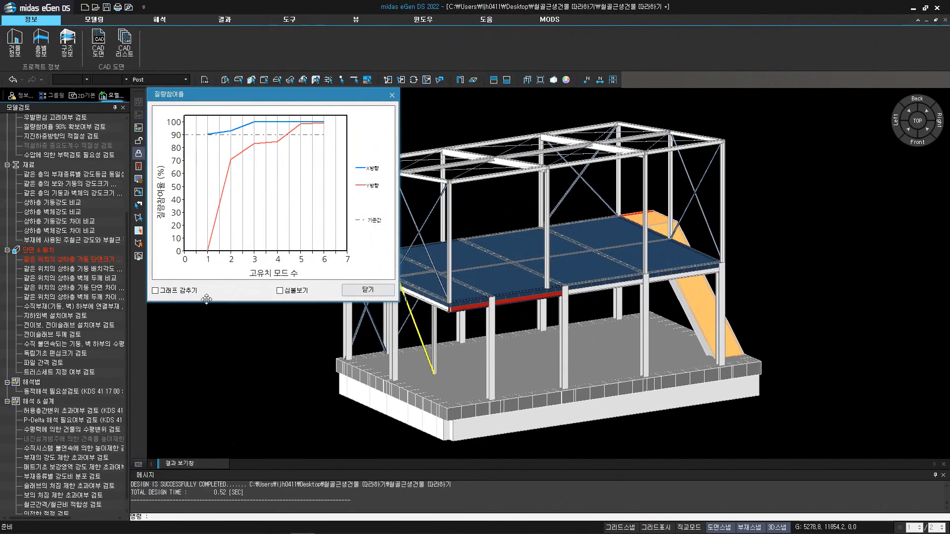
Look through the model check items from loads to design and close the mass participation graph
{"action": "left_click", "coordinate": [74, 287]}
{"action": "scroll", "coordinate": [69, 302], "scroll_direction": "up", "scroll_amount": 2}
{"action": "scroll", "coordinate": [69, 302], "scroll_direction": "up", "scroll_amount": 3}
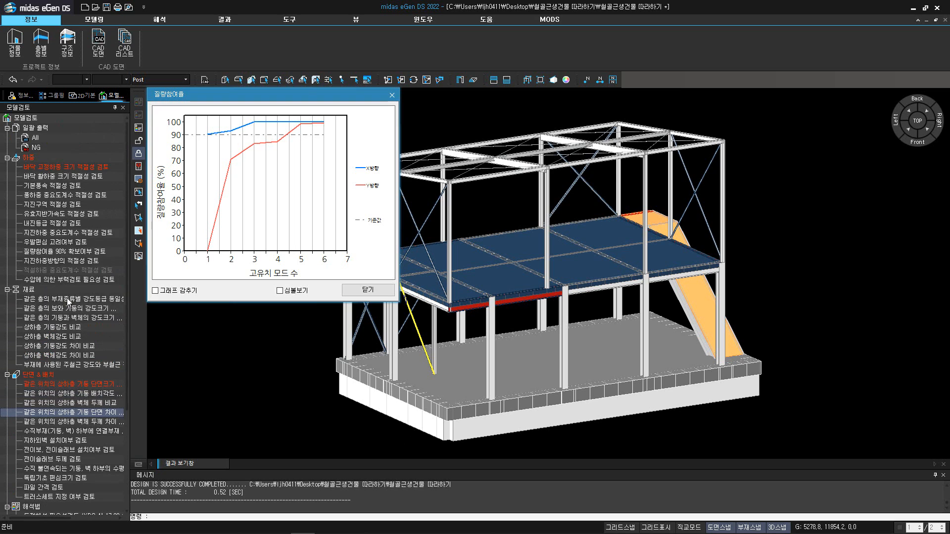
{"action": "scroll", "coordinate": [68, 302], "scroll_direction": "down", "scroll_amount": 3}
{"action": "scroll", "coordinate": [67, 300], "scroll_direction": "down", "scroll_amount": 4}
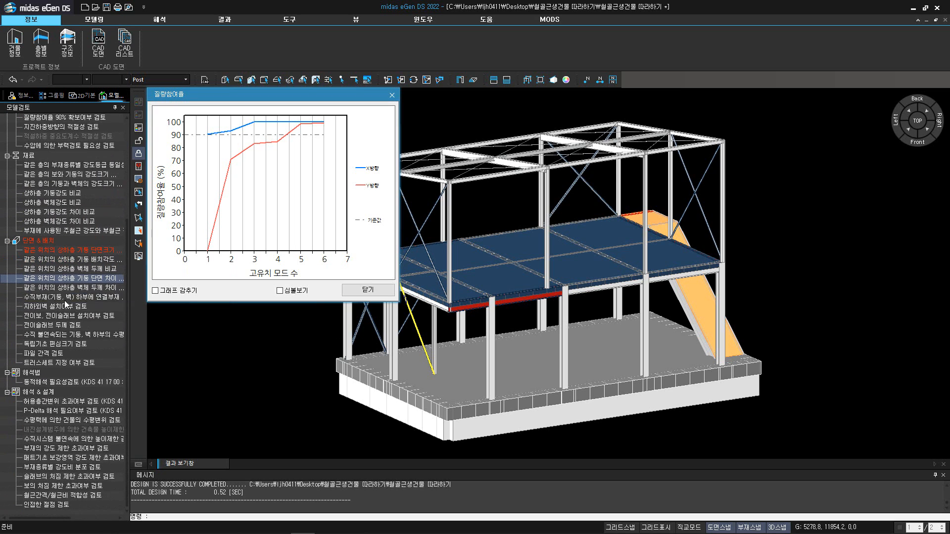
{"action": "left_click", "coordinate": [367, 289]}
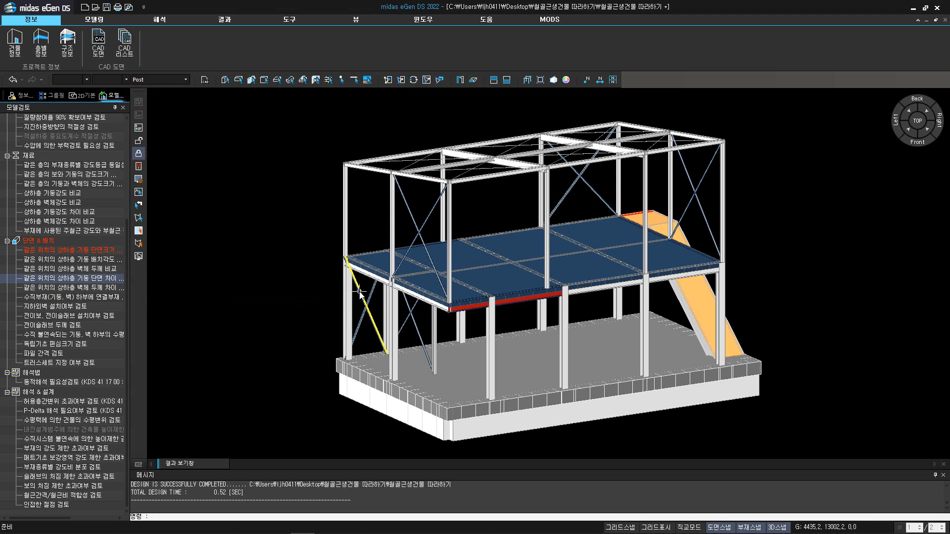
View the bearing capacity check (지내력/지지력 검토) and the floor load plans of the 기초, 1F, 2F and (2F) 지붕 levels
{"action": "left_click", "coordinate": [91, 96]}
{"action": "double_click", "coordinate": [70, 137]}
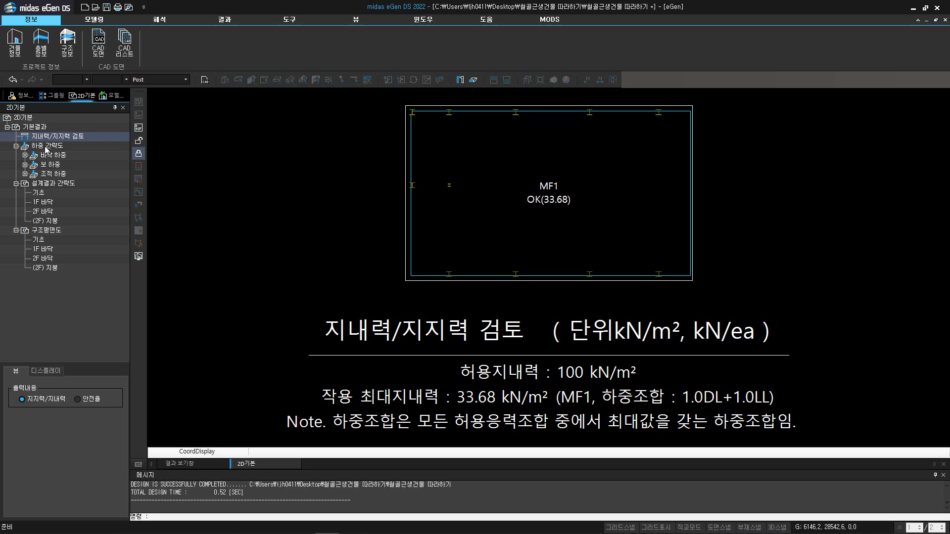
{"action": "left_click", "coordinate": [47, 147]}
{"action": "left_click", "coordinate": [24, 154]}
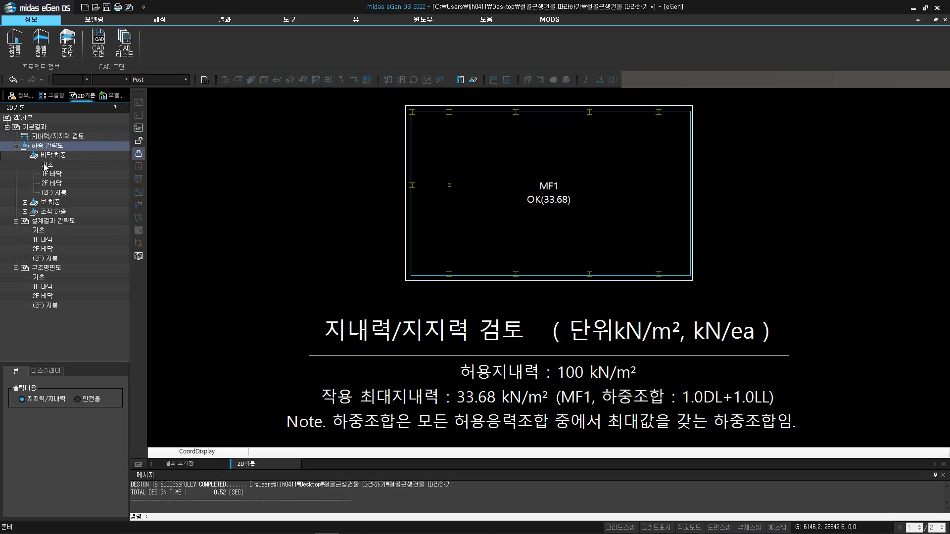
{"action": "left_click", "coordinate": [46, 164]}
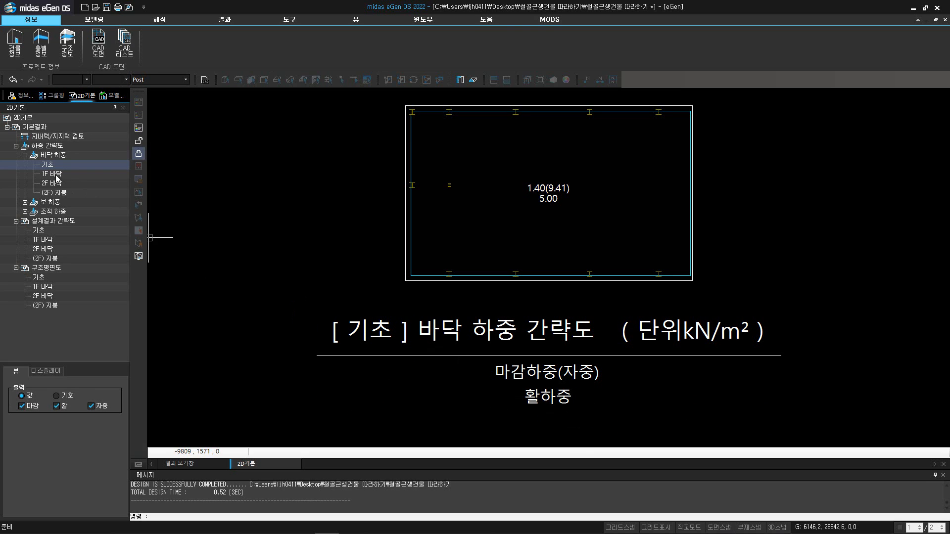
{"action": "left_click", "coordinate": [52, 176]}
{"action": "left_click", "coordinate": [55, 183]}
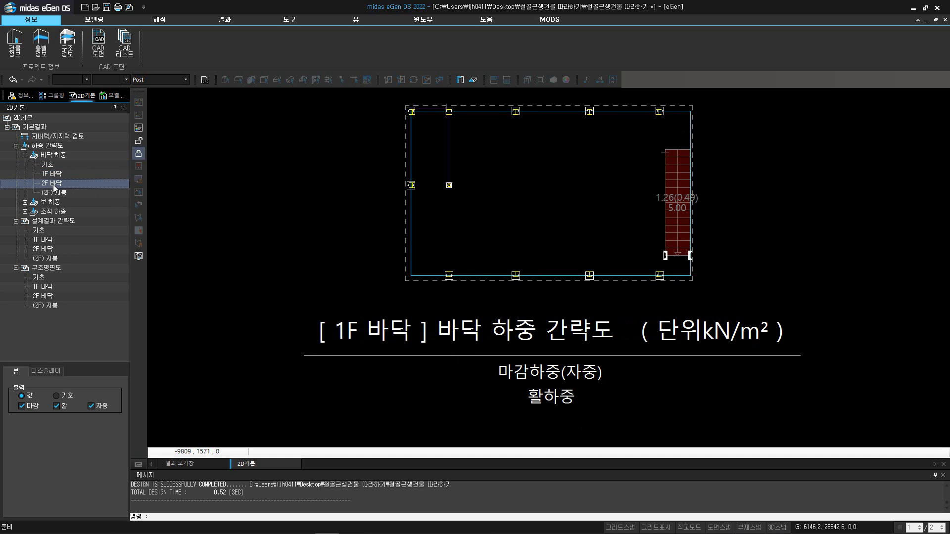
{"action": "left_click", "coordinate": [52, 193]}
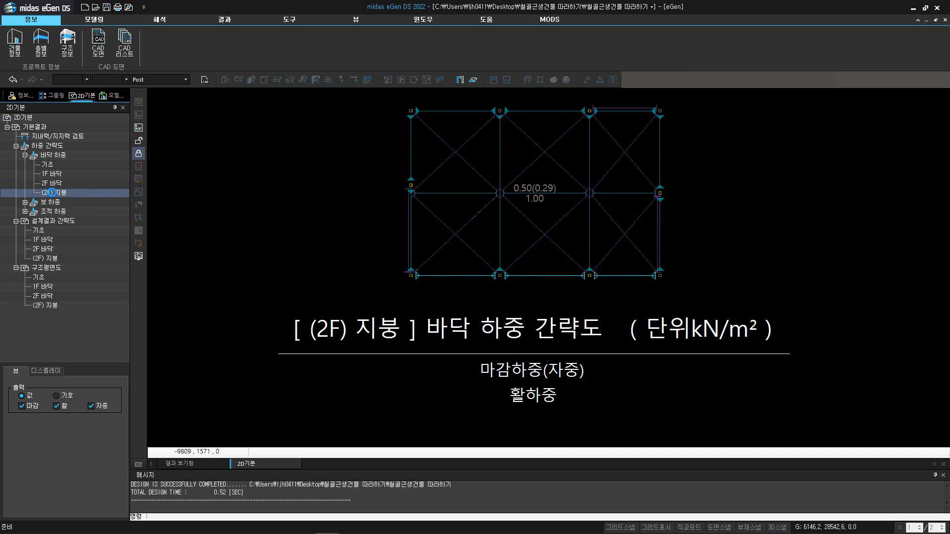
Review the design result plans (설계결과 간략도) from the 기초 level up to the (2F) 지붕 level
{"action": "left_click", "coordinate": [41, 234]}
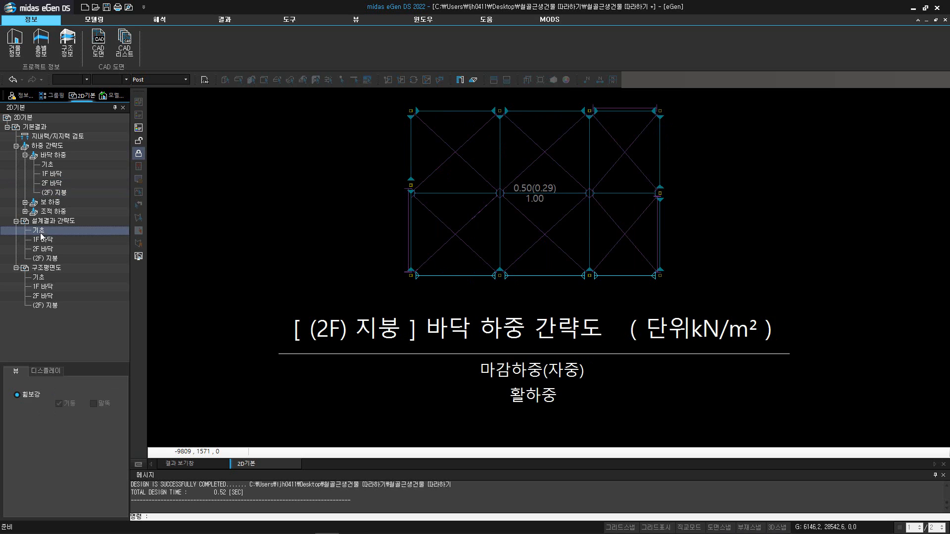
{"action": "left_click", "coordinate": [44, 240]}
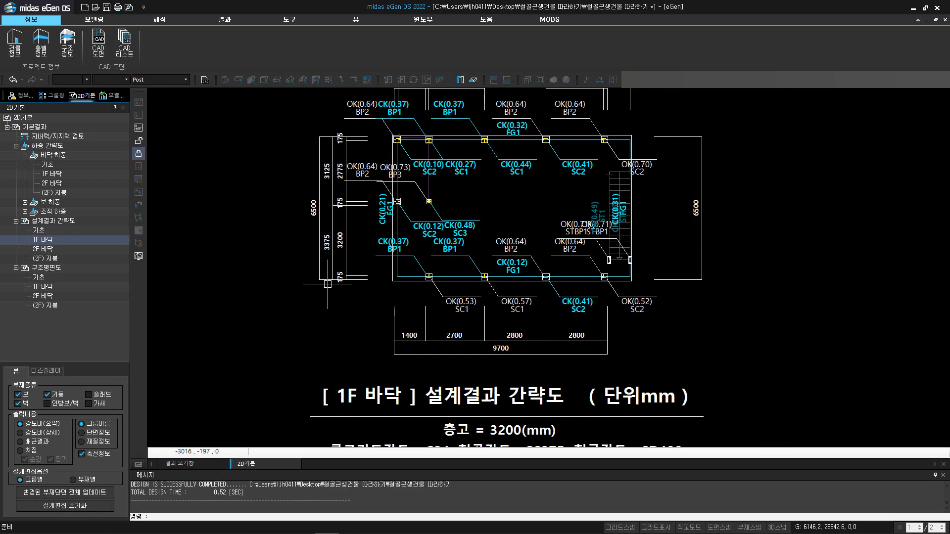
{"action": "scroll", "coordinate": [327, 283], "scroll_direction": "down", "scroll_amount": 2}
{"action": "left_click", "coordinate": [44, 249]}
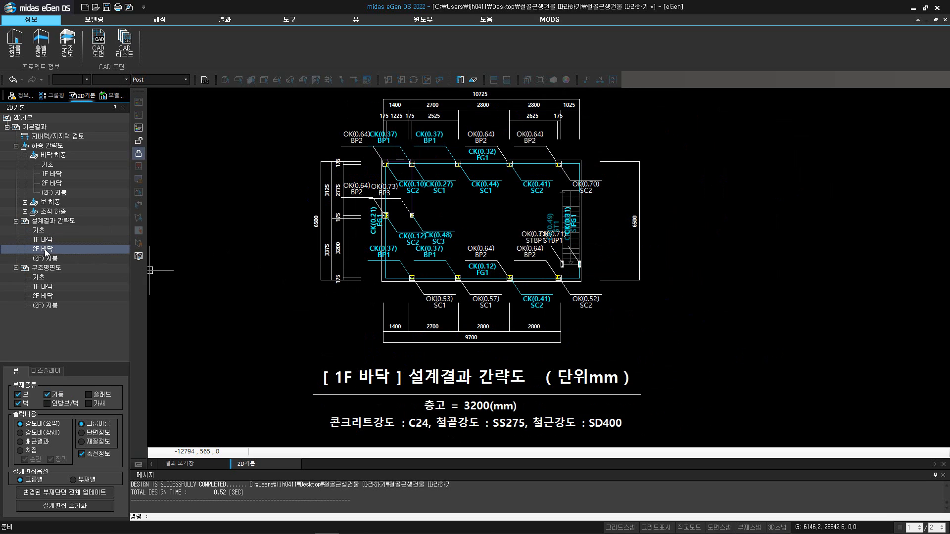
{"action": "left_click", "coordinate": [47, 260]}
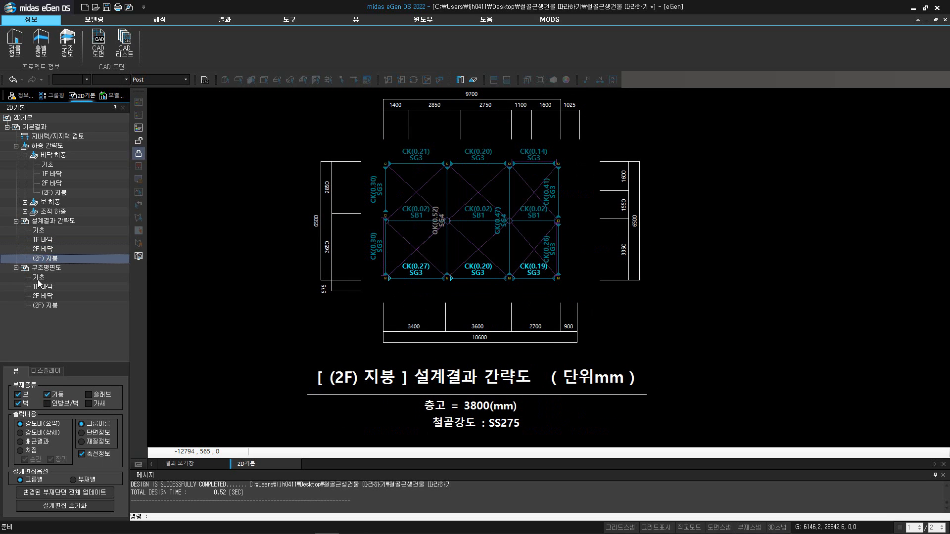
Review the structural plans (구조평면도) of the 기초, 1F 바닥, 2F 바닥 and (2F) 지붕 levels
{"action": "left_click", "coordinate": [37, 278]}
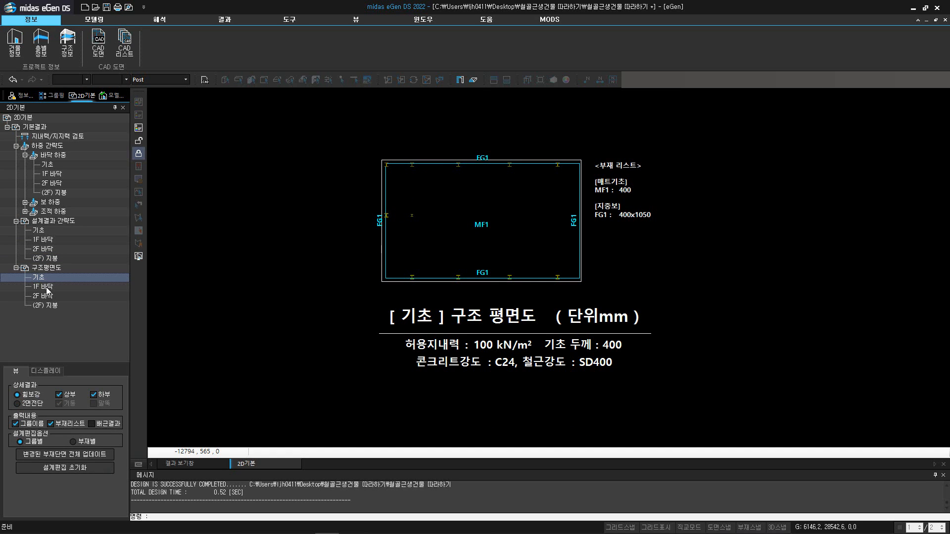
{"action": "left_click", "coordinate": [47, 288]}
{"action": "left_click", "coordinate": [47, 295]}
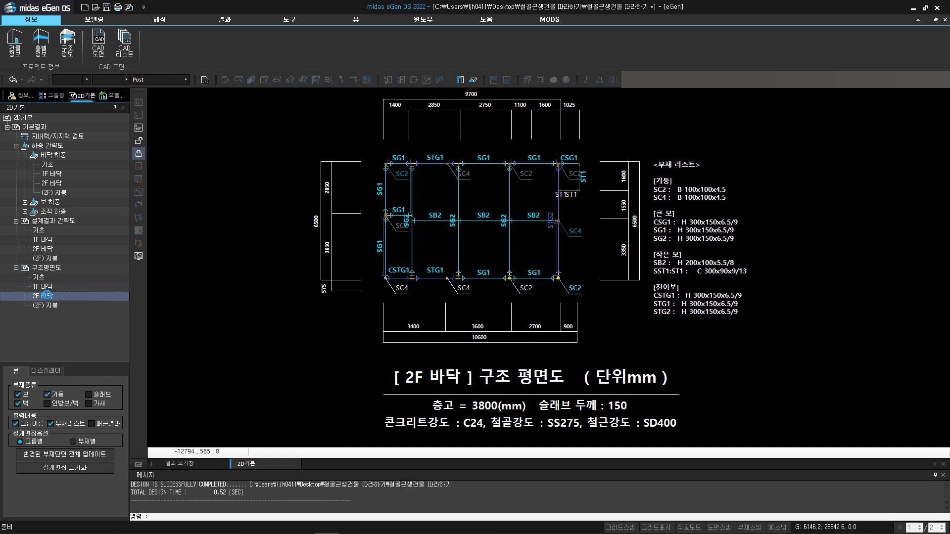
{"action": "left_click", "coordinate": [49, 305]}
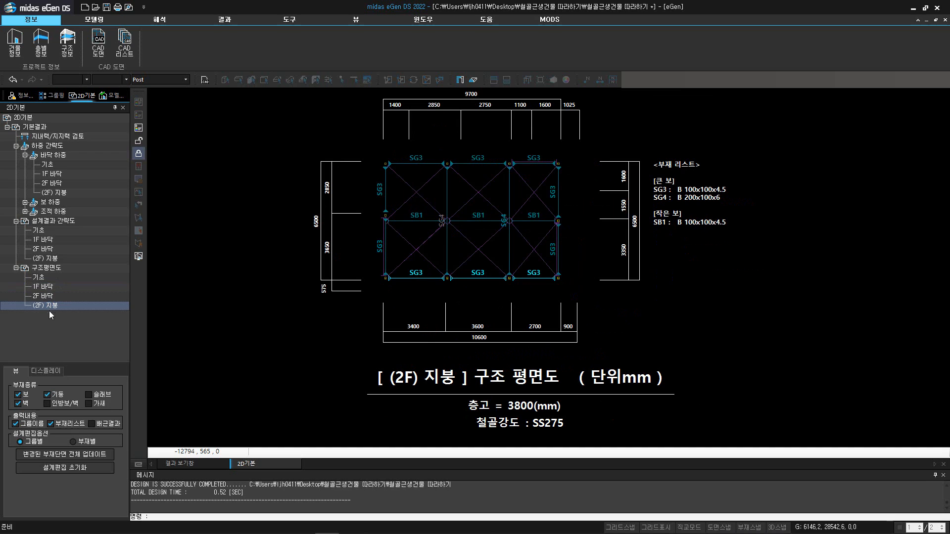
Try a result text size (결과글자크기) of 25 on the (2F) 지붕 structural plan and enlarge it again
{"action": "left_click", "coordinate": [48, 370]}
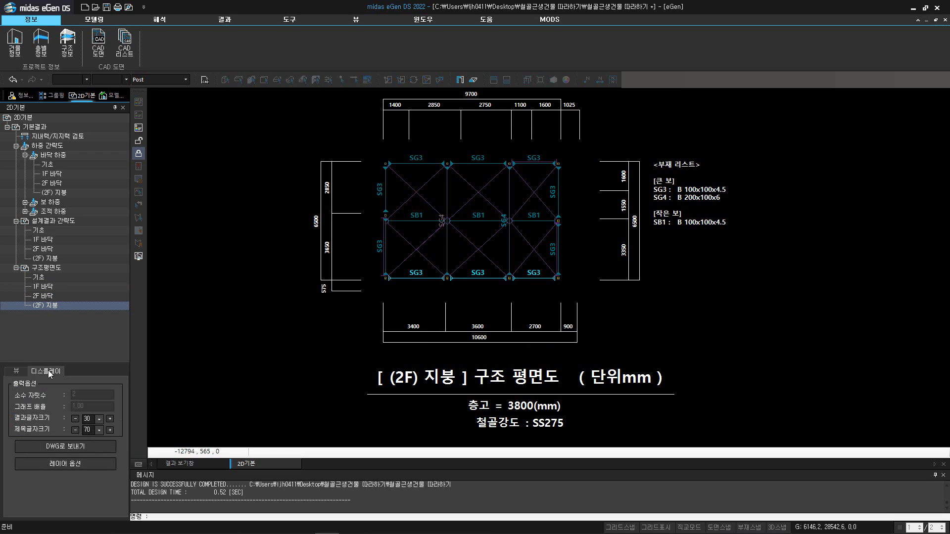
{"action": "left_click", "coordinate": [75, 419]}
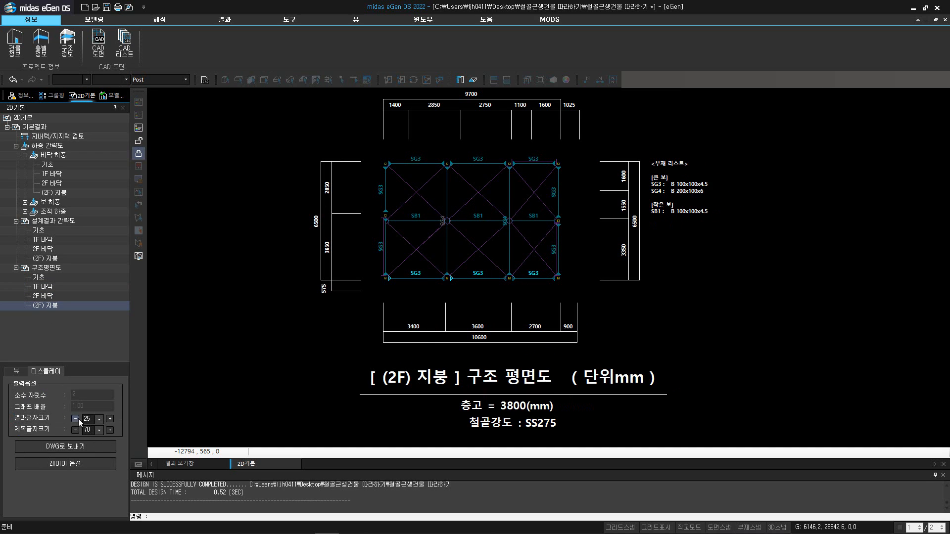
{"action": "left_click", "coordinate": [110, 419]}
{"action": "left_click", "coordinate": [109, 419]}
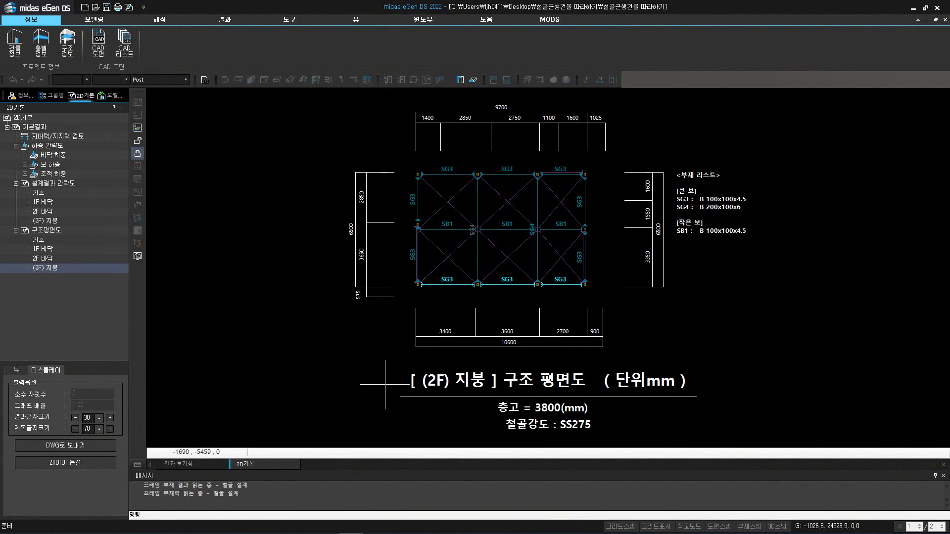
In the building overview settings (건물개요 설정), complete the building use as 제1종근린생활시설/소매점/단독주택 and set the building height to 7.15 m
{"action": "left_click", "coordinate": [191, 463]}
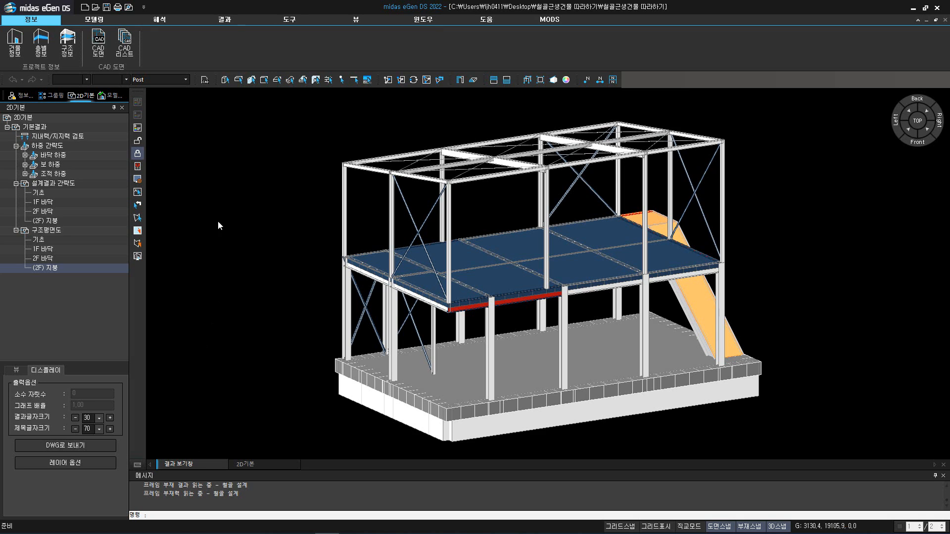
{"action": "left_click", "coordinate": [234, 19]}
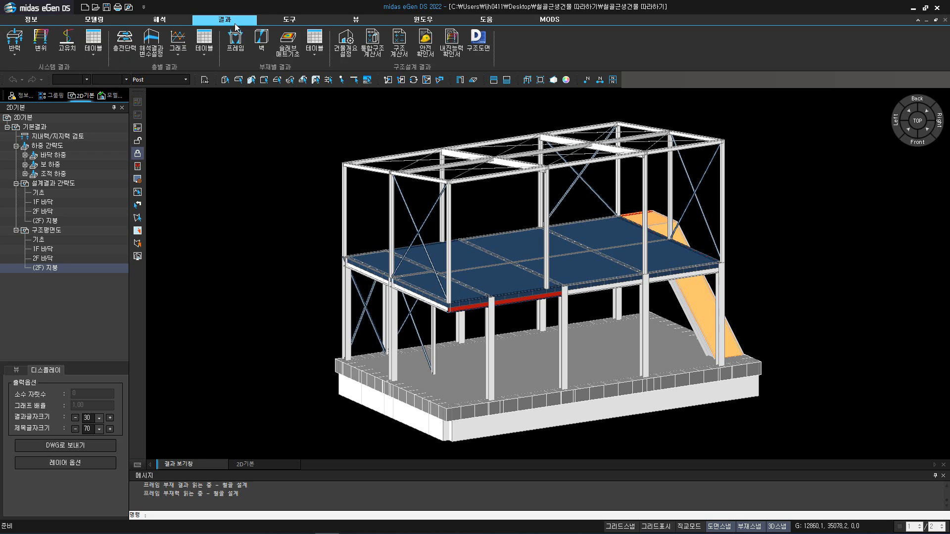
{"action": "left_click", "coordinate": [346, 42]}
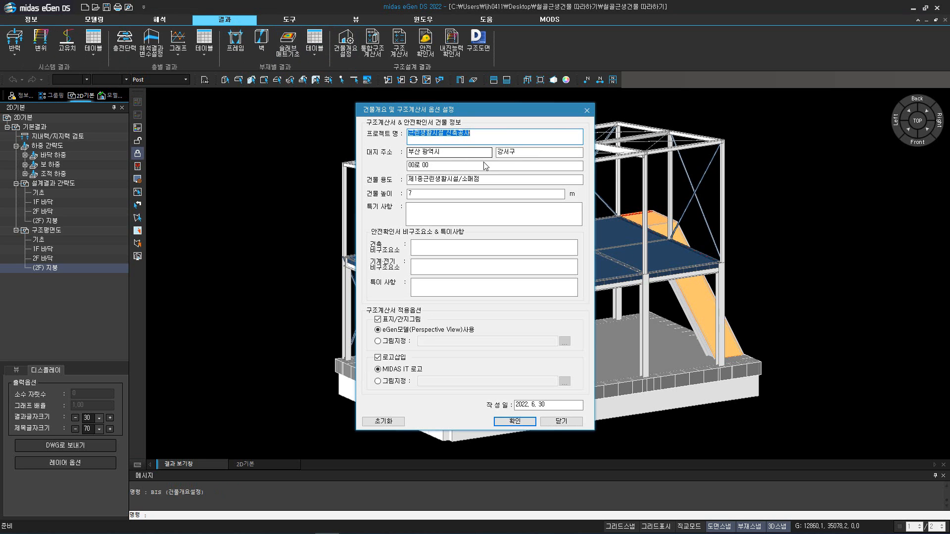
{"action": "left_click", "coordinate": [490, 180]}
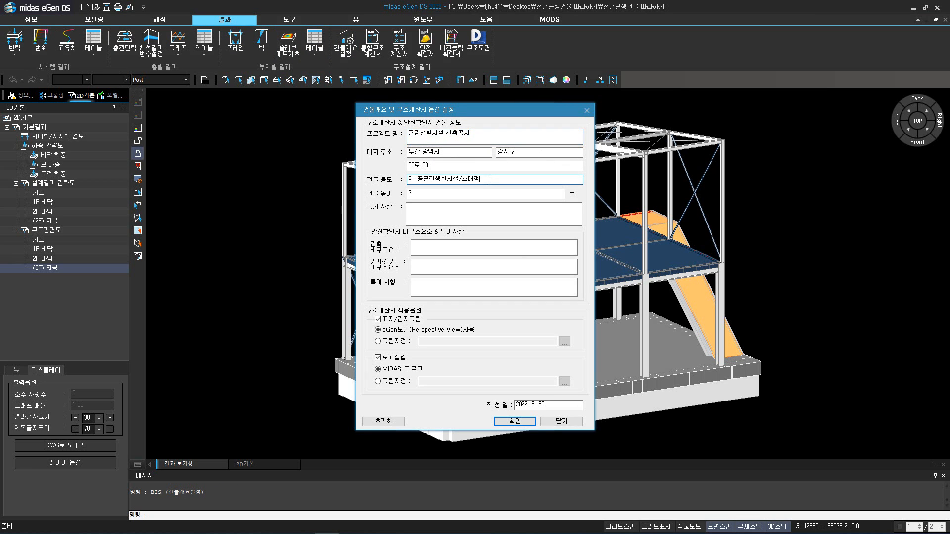
{"action": "type", "text": "/마"}
{"action": "type", "text": "독주택"}
{"action": "left_click", "coordinate": [484, 194]}
{"action": "type", "text": ".15"}
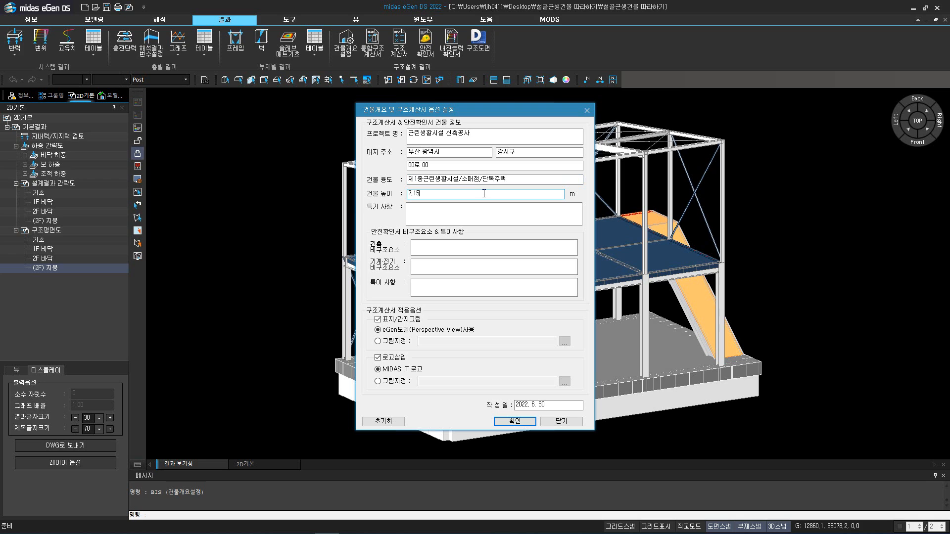
Enter 해당사항 없음 for both the architectural and the mechanical/electrical non-structural elements and apply the building overview settings
{"action": "left_click", "coordinate": [462, 248]}
{"action": "type", "text": "해당사"}
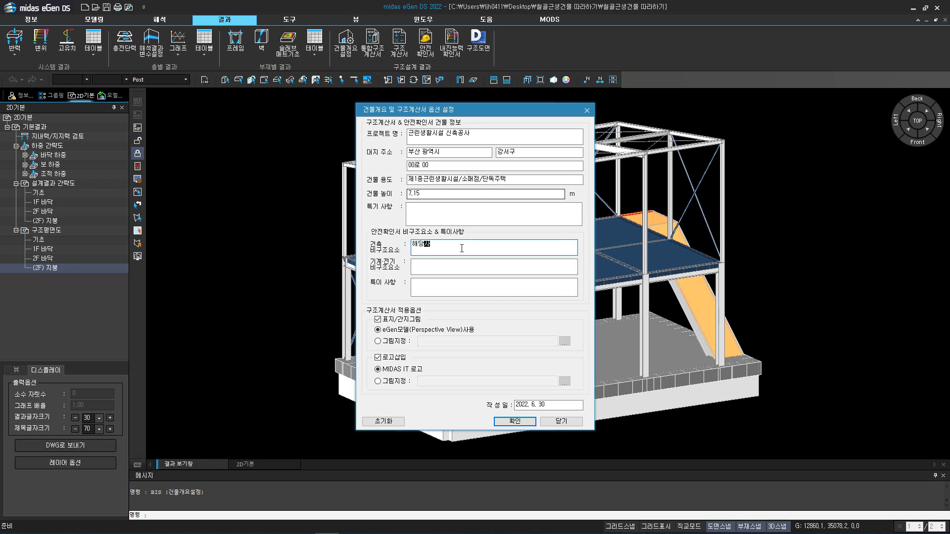
{"action": "type", "text": "항 없음"}
{"action": "left_click", "coordinate": [455, 267]}
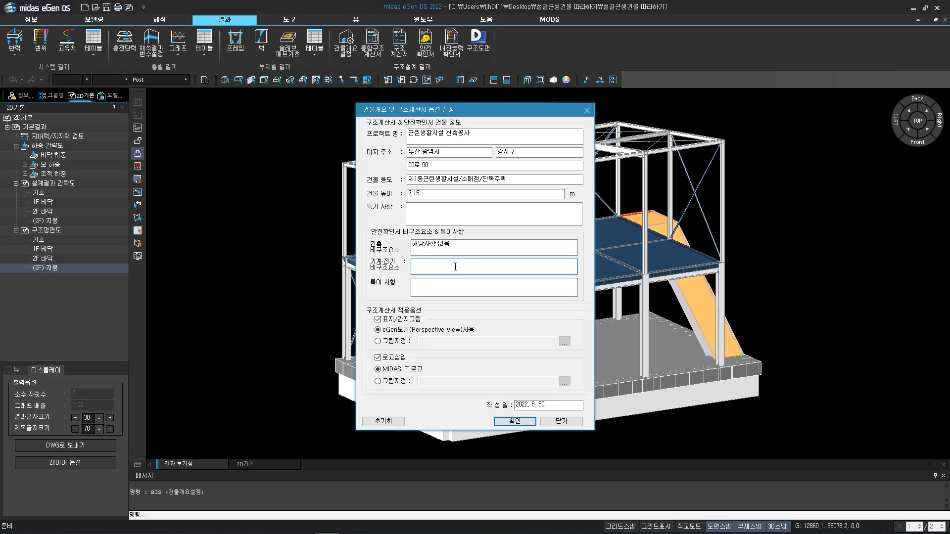
{"action": "type", "text": "해당사항 없음"}
{"action": "left_click", "coordinate": [506, 421]}
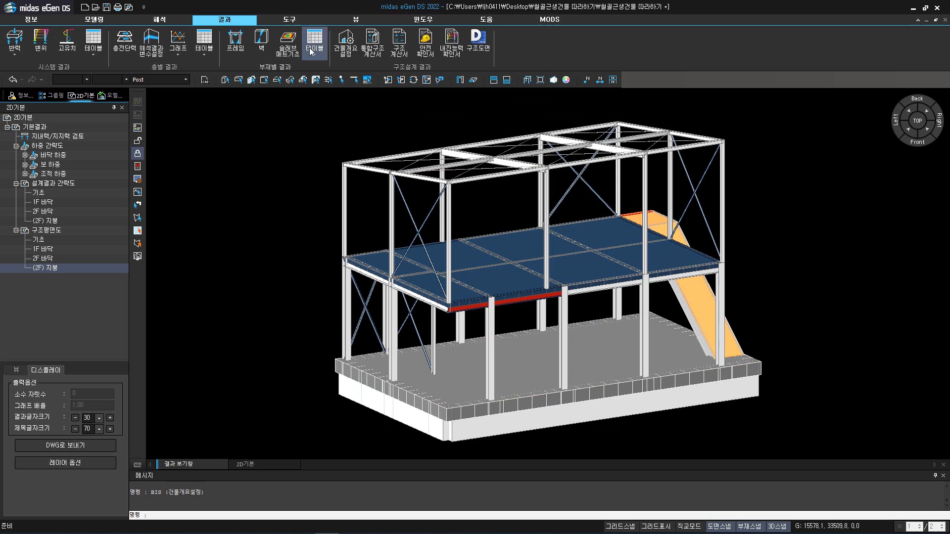
View the company information fields in the general work environment settings (작업환경) and close them
{"action": "left_click", "coordinate": [299, 23]}
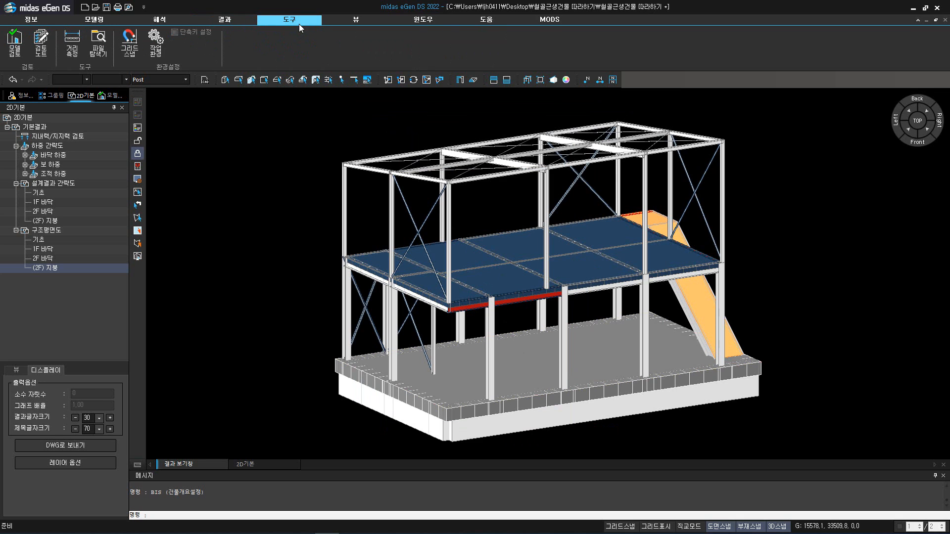
{"action": "left_click", "coordinate": [156, 49]}
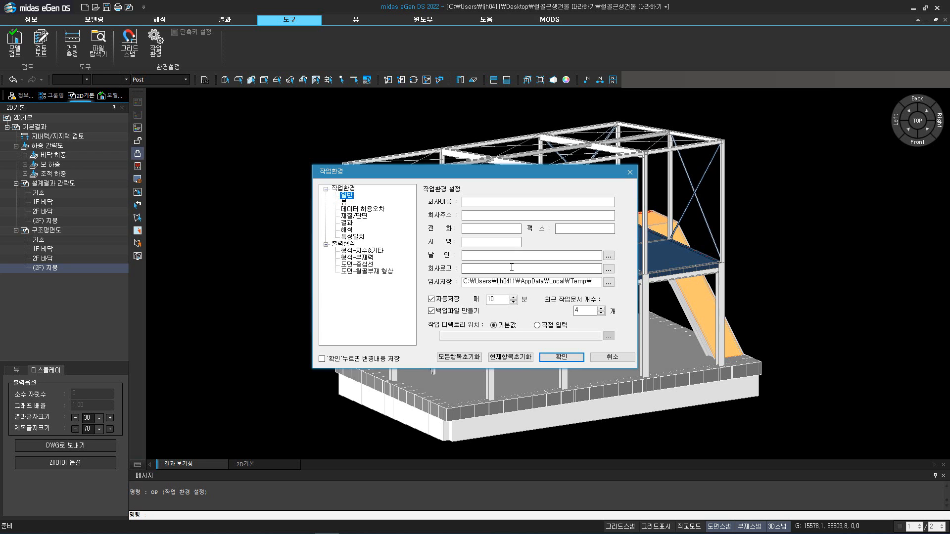
{"action": "left_click", "coordinate": [630, 173]}
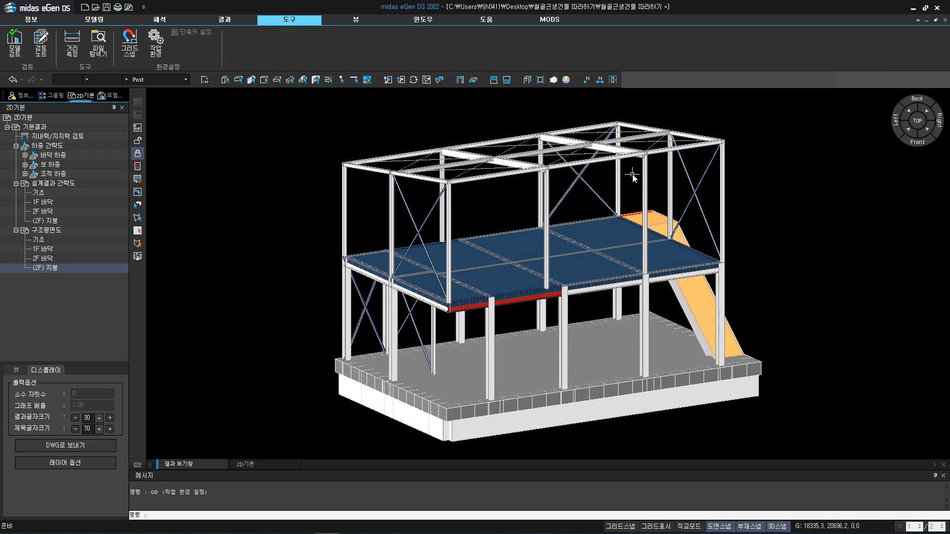
Generate the integrated structural calculation report for all member types and group DS1, including the mat foundation analysis results (매트기초 해석결과 출력)
{"action": "left_click", "coordinate": [227, 20]}
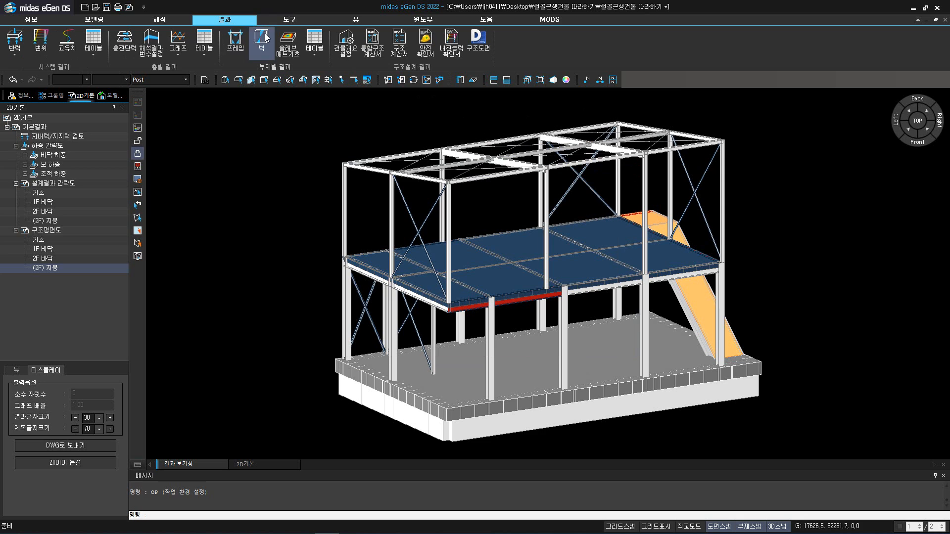
{"action": "left_click", "coordinate": [367, 55]}
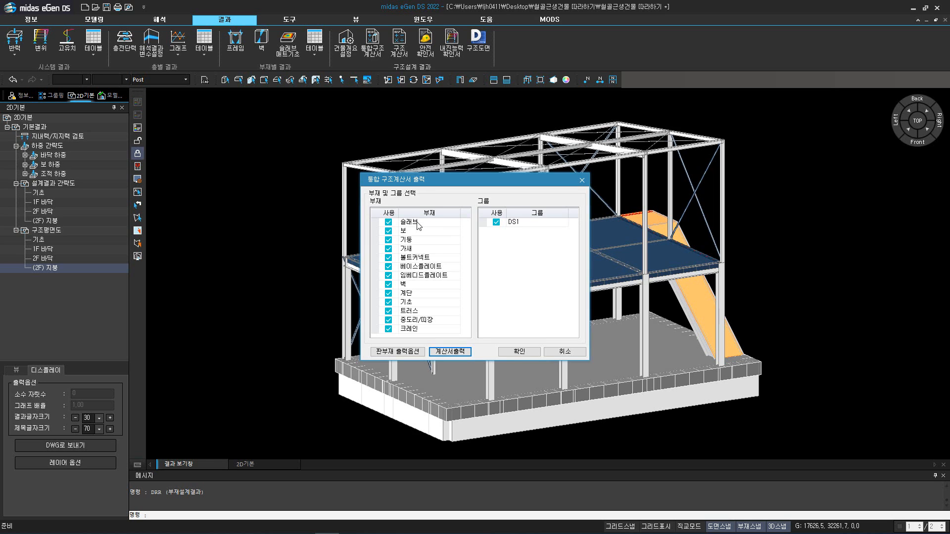
{"action": "left_click", "coordinate": [413, 352]}
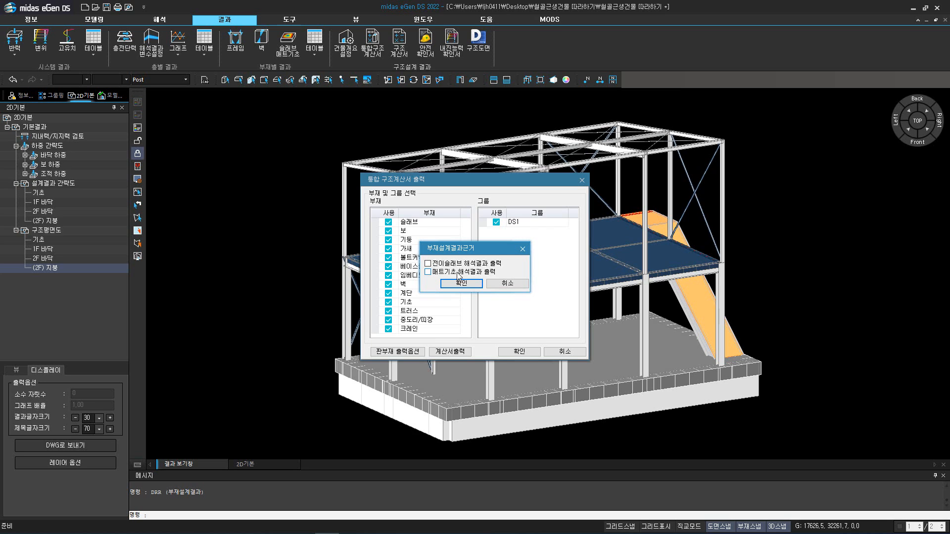
{"action": "left_click", "coordinate": [428, 272]}
{"action": "left_click", "coordinate": [461, 284]}
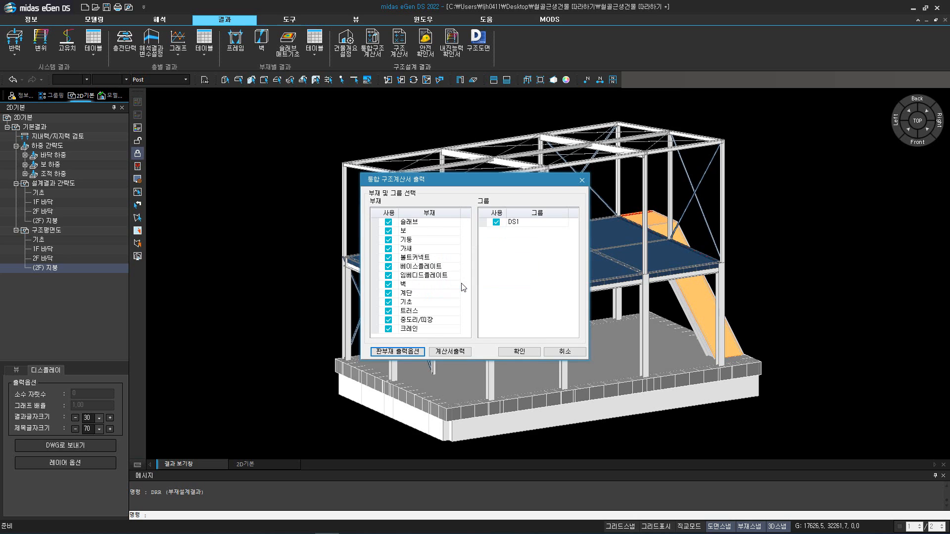
{"action": "left_click", "coordinate": [450, 352]}
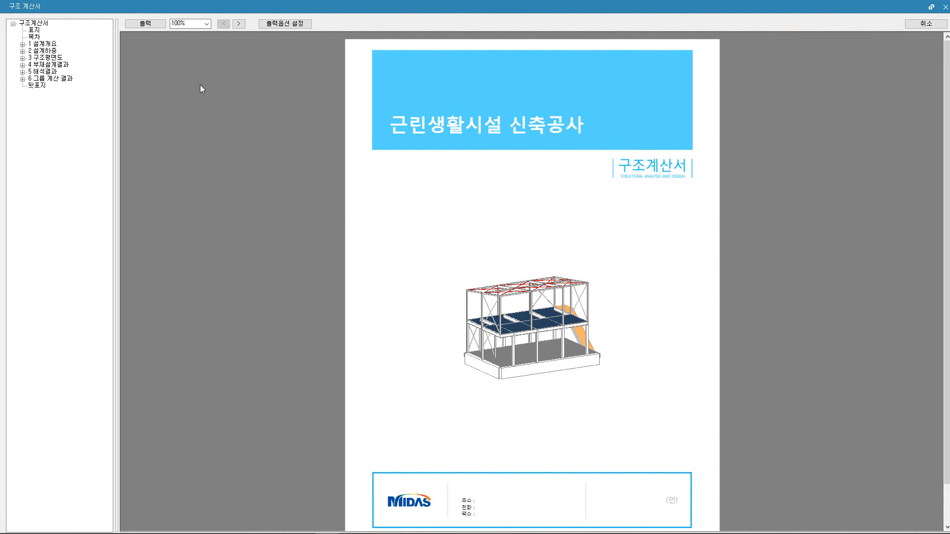
Examine the report's output options, including the sub-items of 설계개요 and 설계하중, and close them without changes
{"action": "left_click", "coordinate": [287, 24]}
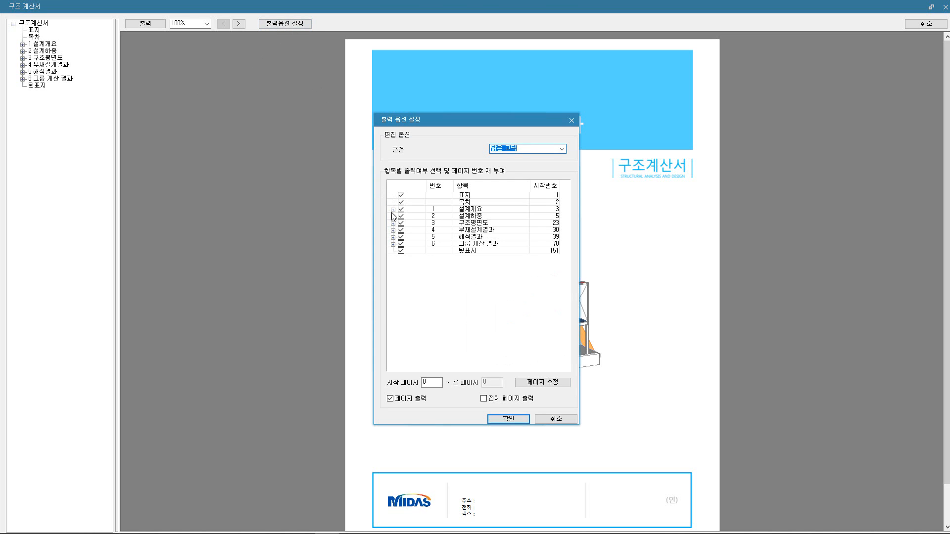
{"action": "left_click", "coordinate": [393, 210]}
{"action": "left_click", "coordinate": [393, 266]}
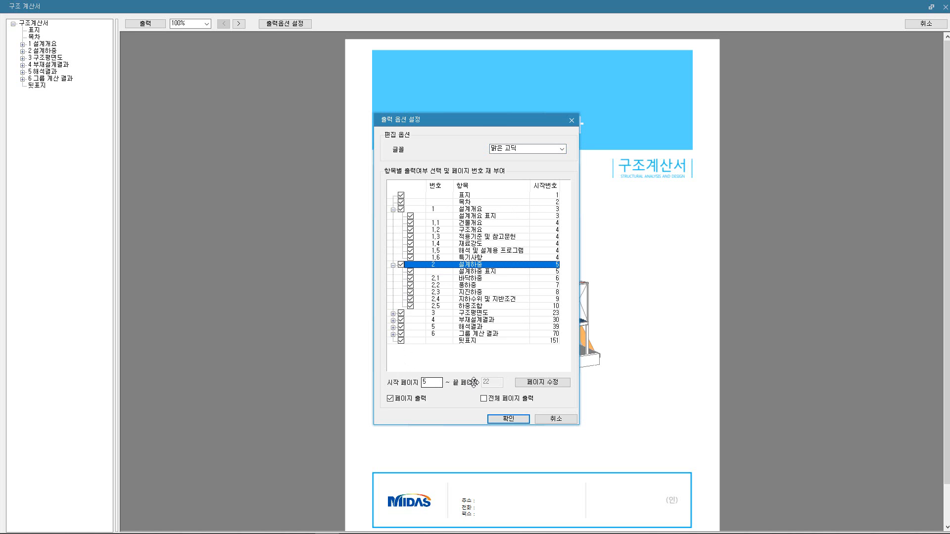
{"action": "left_click", "coordinate": [556, 419]}
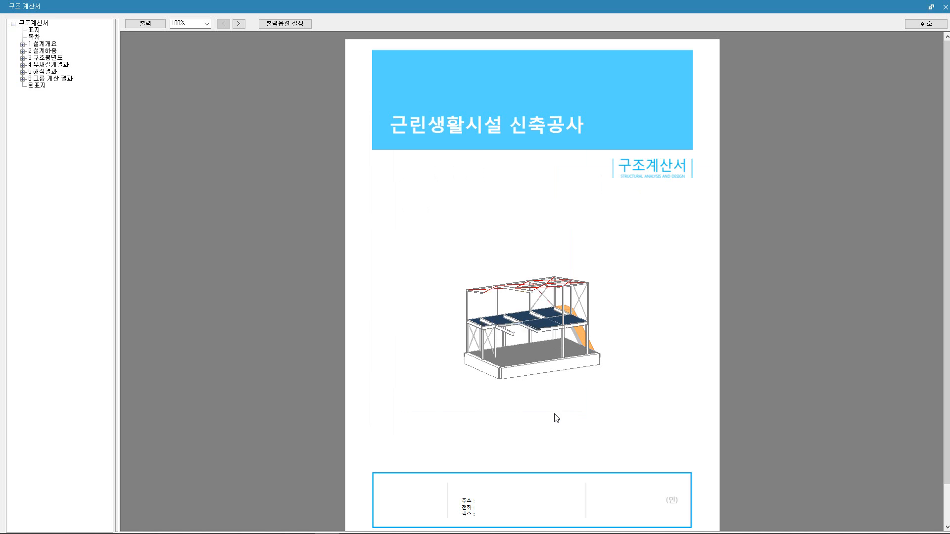
Open the print settings for the calculation report and view the list of available printers
{"action": "left_click", "coordinate": [148, 25]}
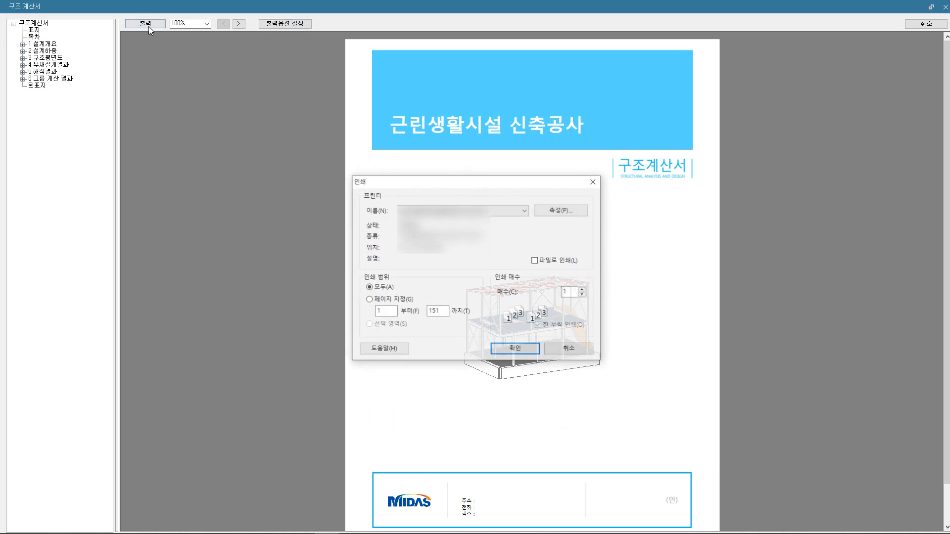
{"action": "left_click", "coordinate": [525, 211]}
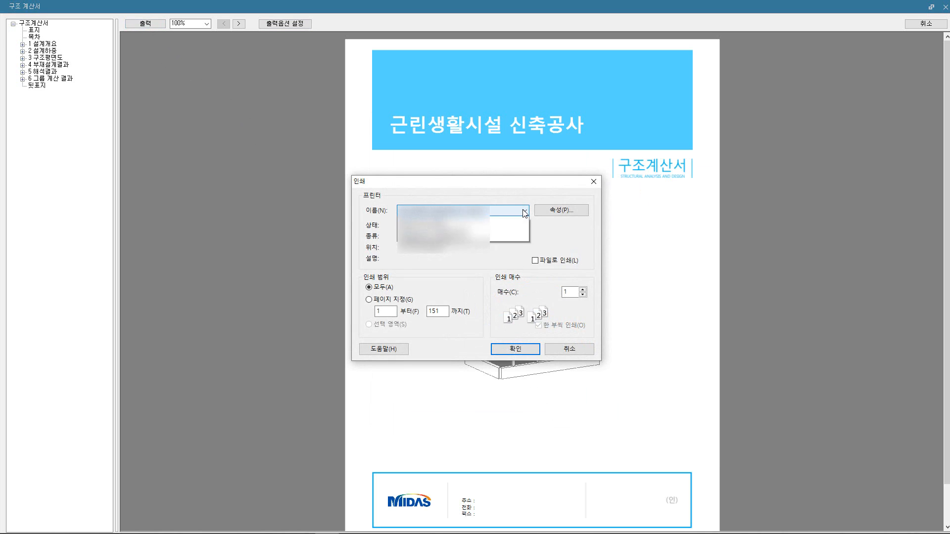
{"action": "left_click", "coordinate": [525, 213]}
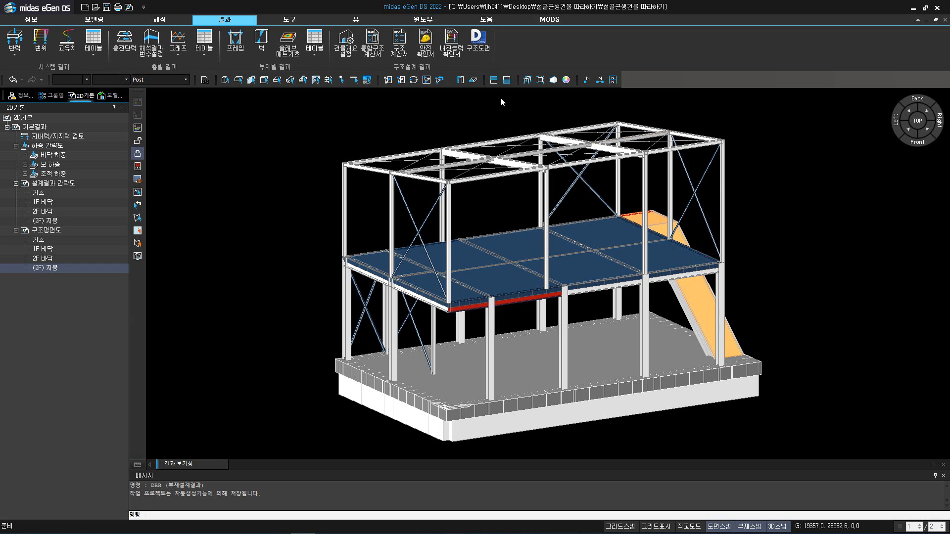
Preview the structural safety certificate (구조 안전 확인서) in Print View, check its print settings and close it
{"action": "left_click", "coordinate": [429, 51]}
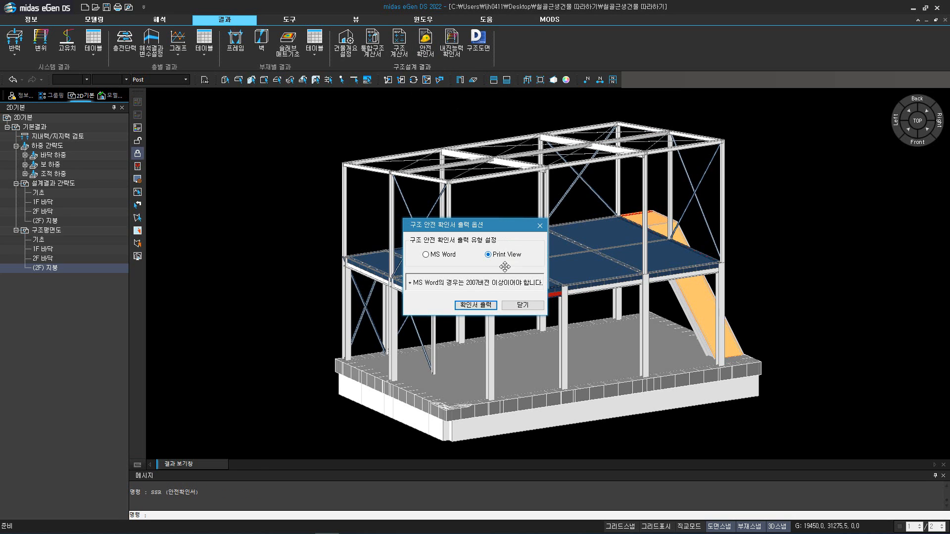
{"action": "left_click", "coordinate": [487, 307]}
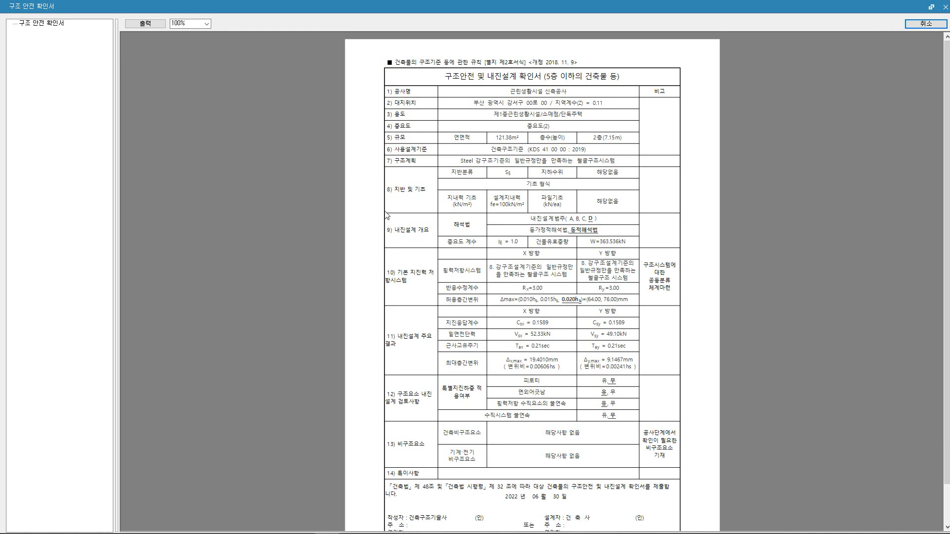
{"action": "left_click", "coordinate": [158, 22]}
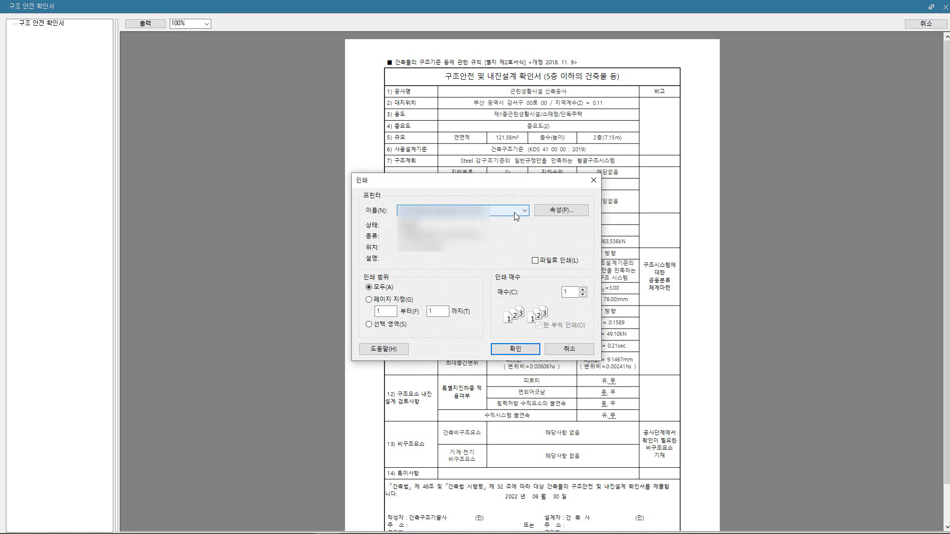
{"action": "left_click", "coordinate": [594, 179]}
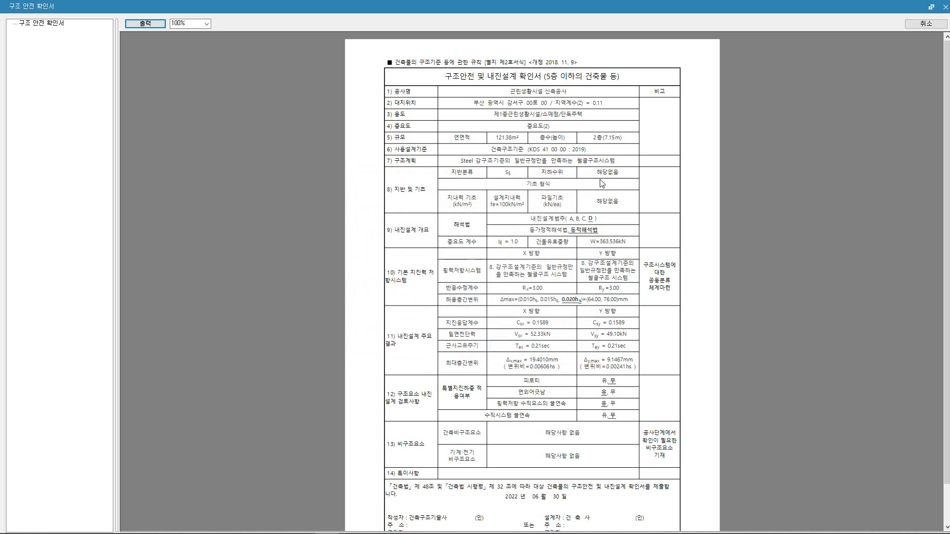
{"action": "left_click", "coordinate": [923, 24]}
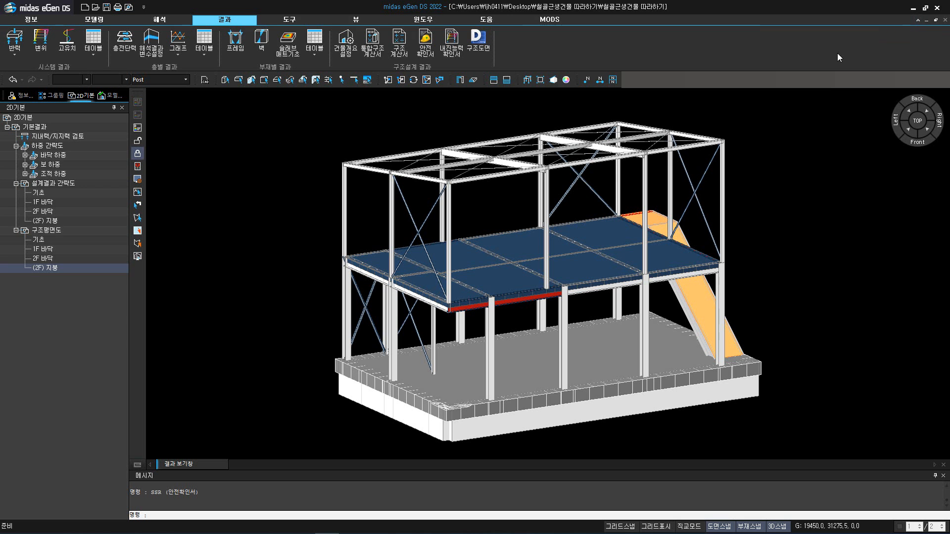
Preview the seismic capacity certificate (내진능력 확인서) in Print View, review its second page and close it
{"action": "left_click", "coordinate": [451, 56]}
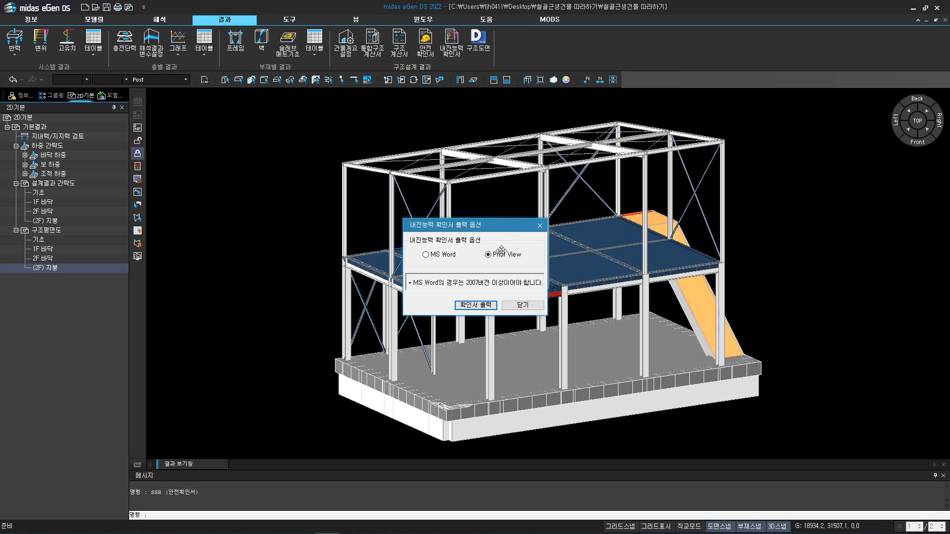
{"action": "left_click", "coordinate": [487, 306]}
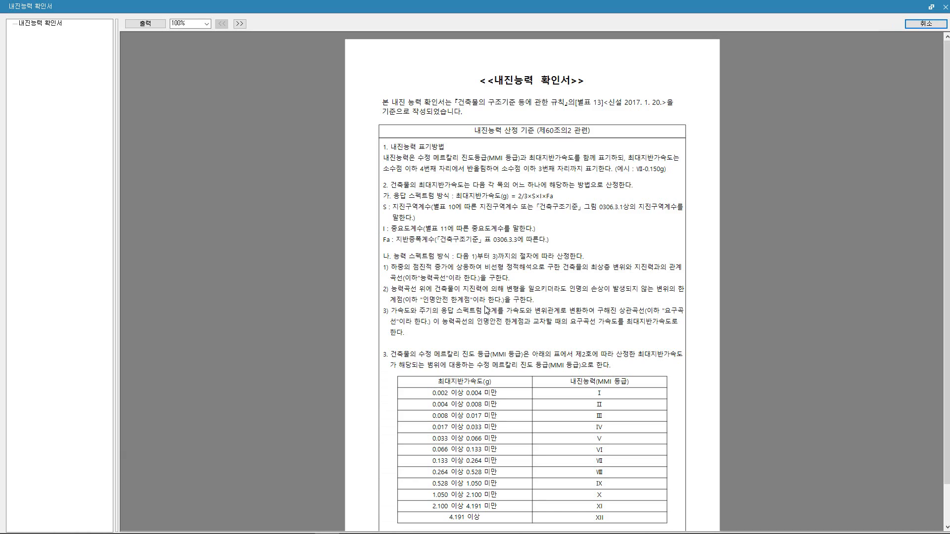
{"action": "left_click", "coordinate": [240, 24]}
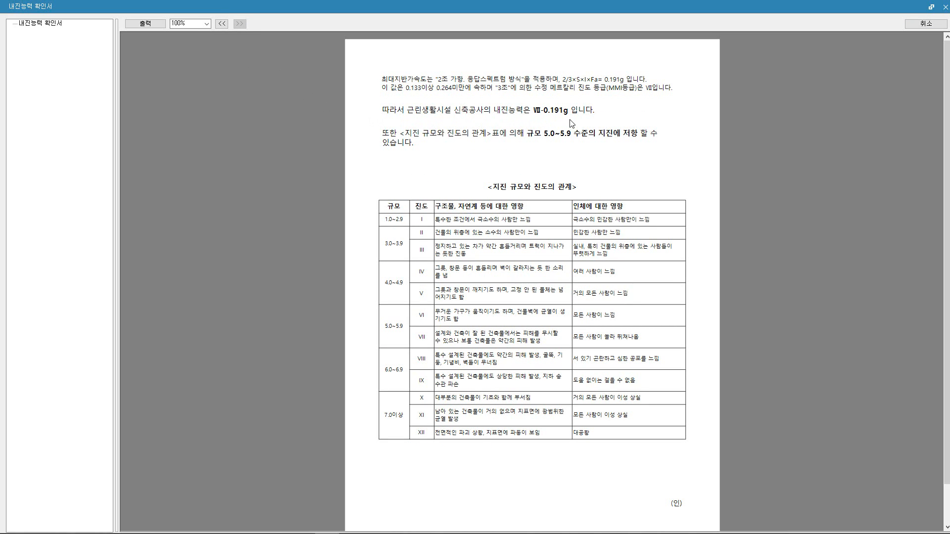
{"action": "left_click", "coordinate": [917, 25]}
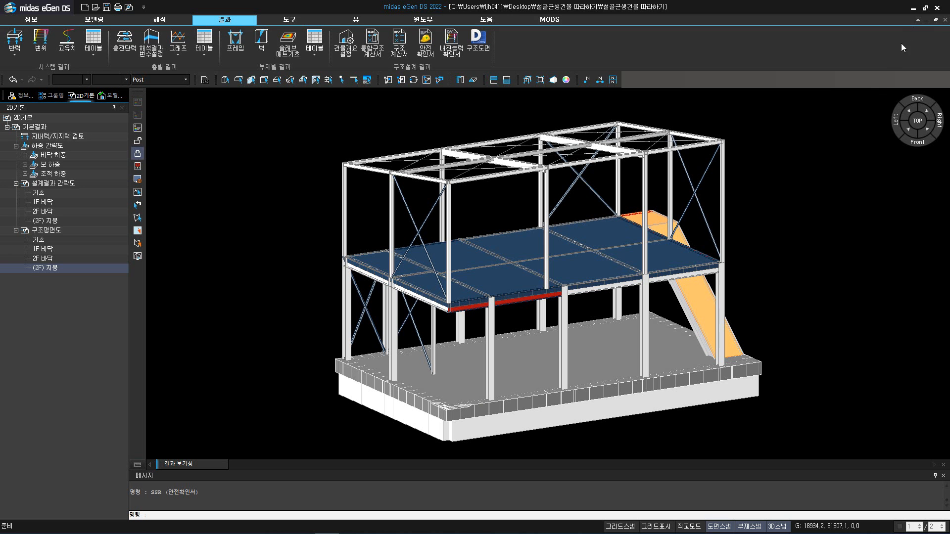